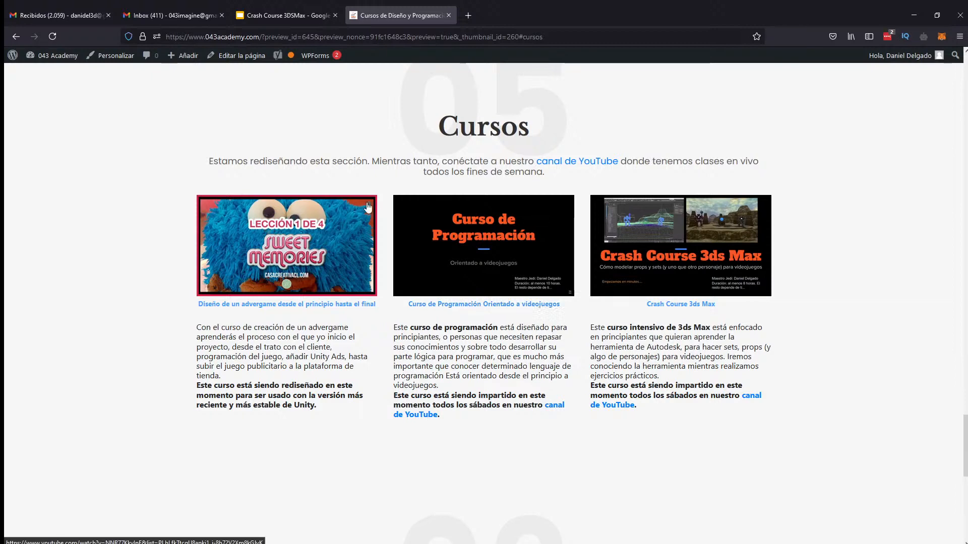
# Step: Present the "Main Toolbar o Barra de Herramientas Principal" slide of the Crash Course 3DSMax presentation full screen
pyautogui.click(297, 14)
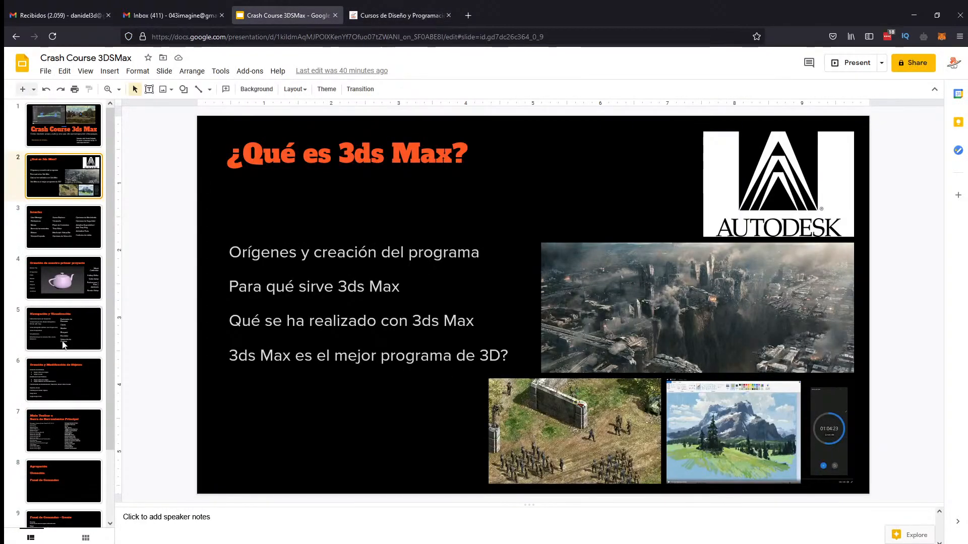
pyautogui.scroll(-2, 108, 393)
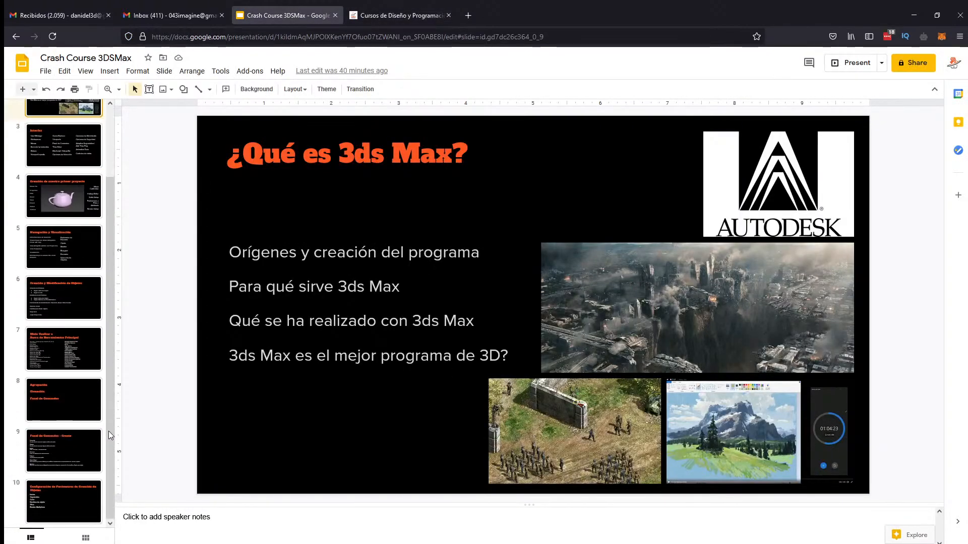
pyautogui.click(47, 349)
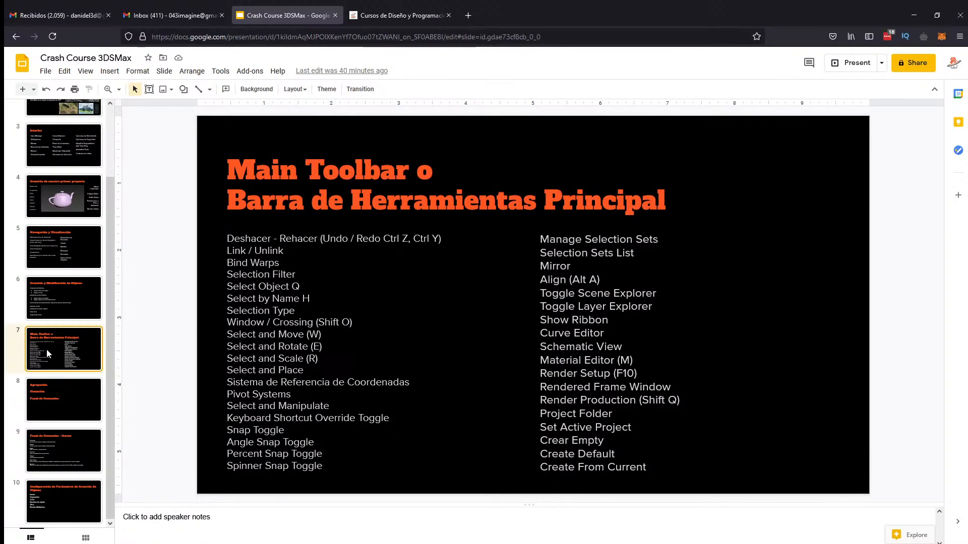
pyautogui.click(851, 63)
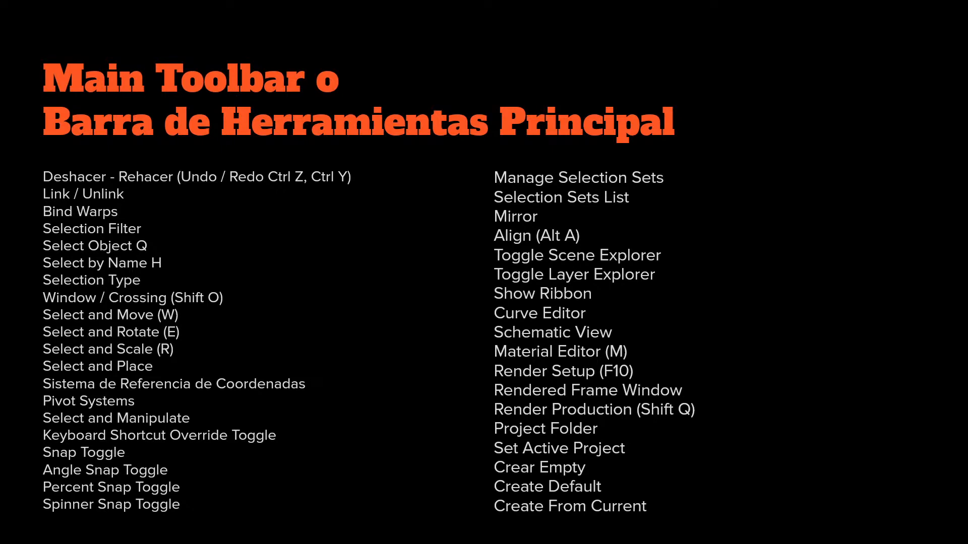
# Step: Switch to 3ds Max and open the Render Setup dialog with the Front viewport active
pyautogui.hotkey('alt', 'Tab')
pyautogui.hotkey('alt', 'Tab')
pyautogui.hotkey('alt', 'Tab')
pyautogui.hotkey('alt', 'Tab')
pyautogui.hotkey('alt', 'Tab')
pyautogui.hotkey('alt', 'Tab')
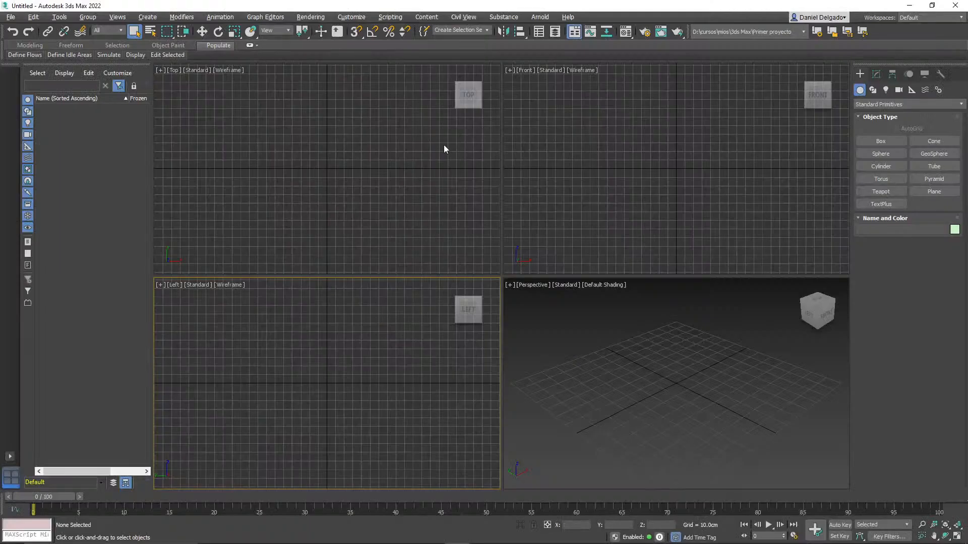
pyautogui.click(667, 344)
pyautogui.click(640, 172)
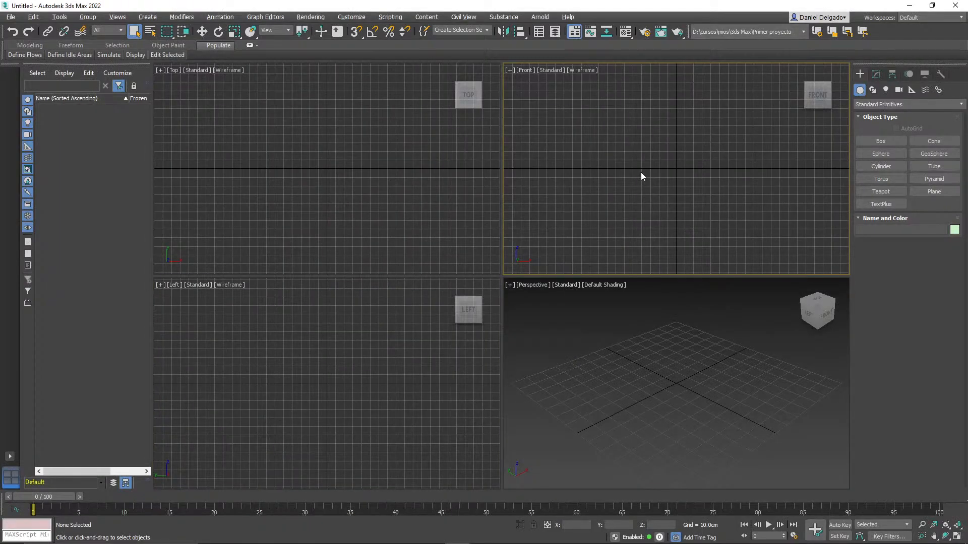
pyautogui.click(645, 33)
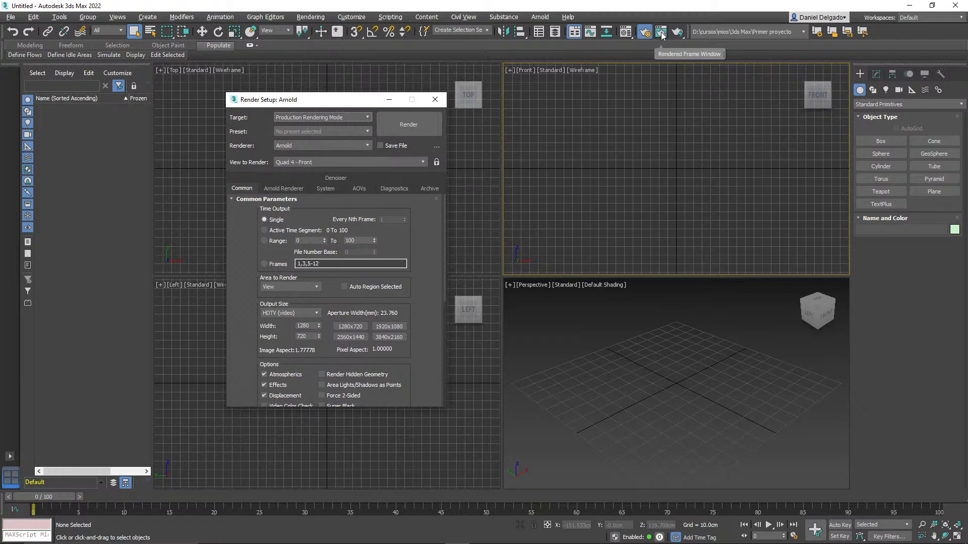
# Step: Create a cylinder about 30 cm in radius and height and a sphere about 20 cm in radius in the Perspective viewport
pyautogui.click(881, 167)
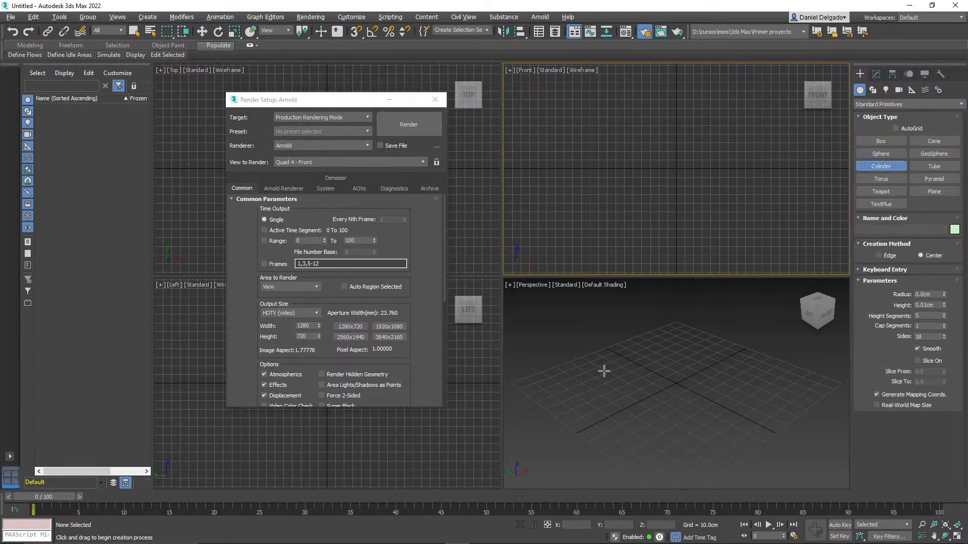
pyautogui.moveTo(593, 362); pyautogui.dragTo(606, 383)
pyautogui.click(703, 332)
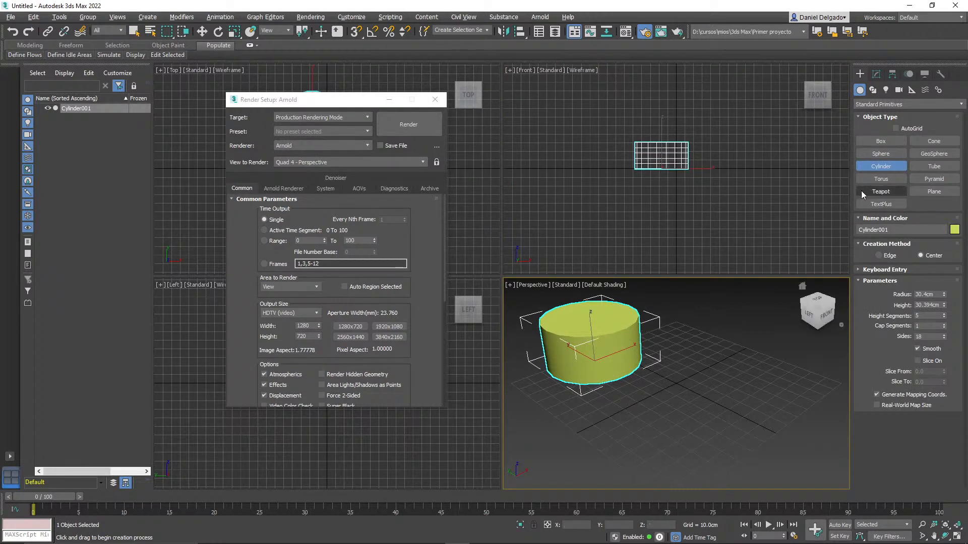
pyautogui.click(881, 154)
pyautogui.moveTo(669, 389); pyautogui.dragTo(703, 389)
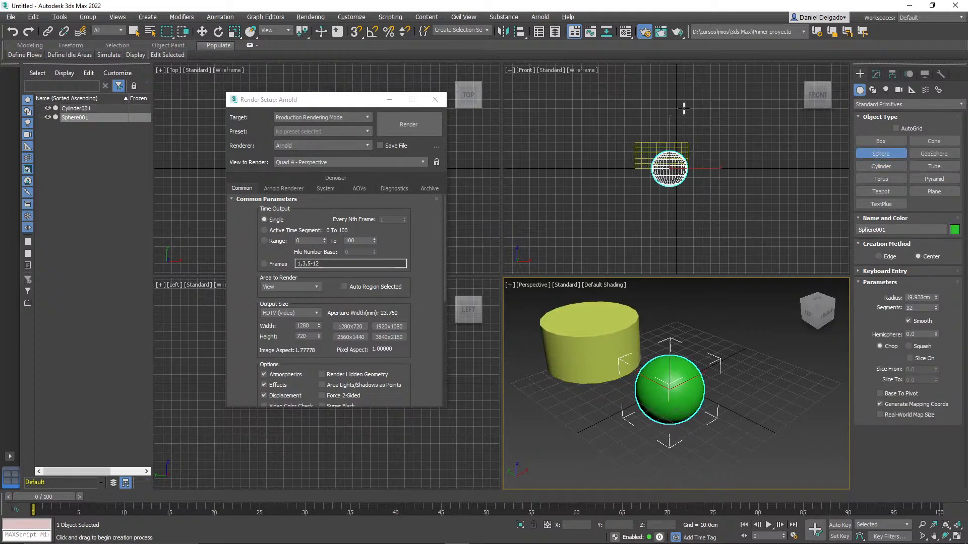
# Step: Check the Rendered Frame Window before rendering, render the Perspective view in production mode, and close the result
pyautogui.click(660, 33)
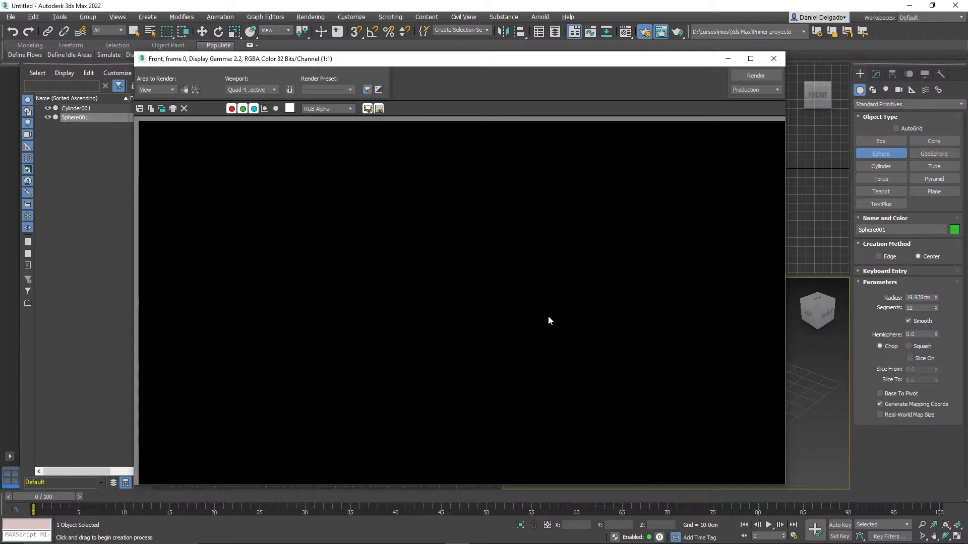
pyautogui.click(774, 59)
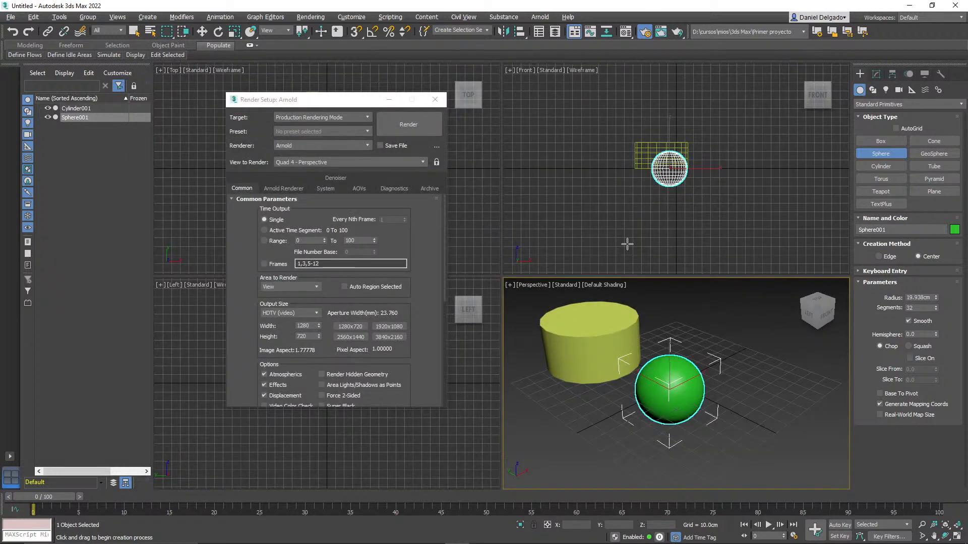
pyautogui.click(678, 32)
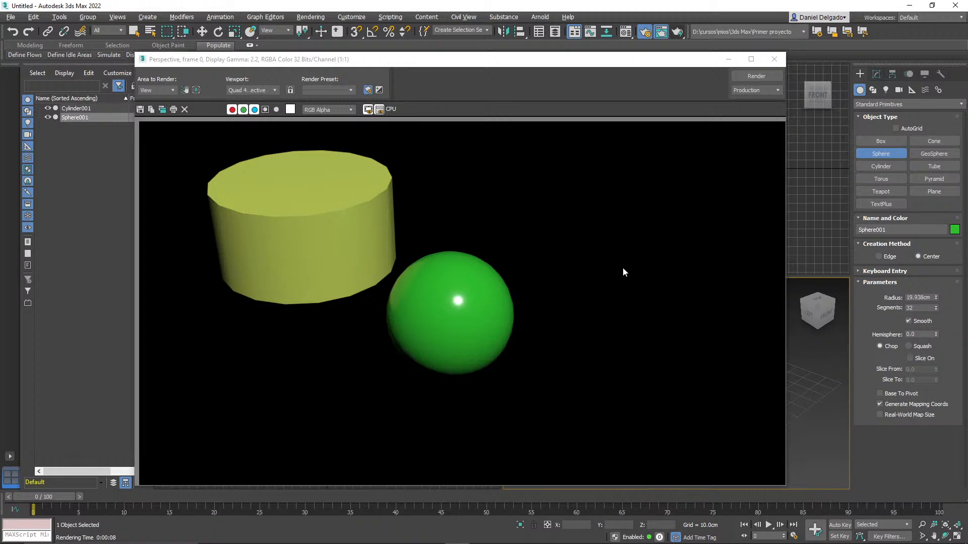
pyautogui.moveTo(596, 53); pyautogui.dragTo(635, 77)
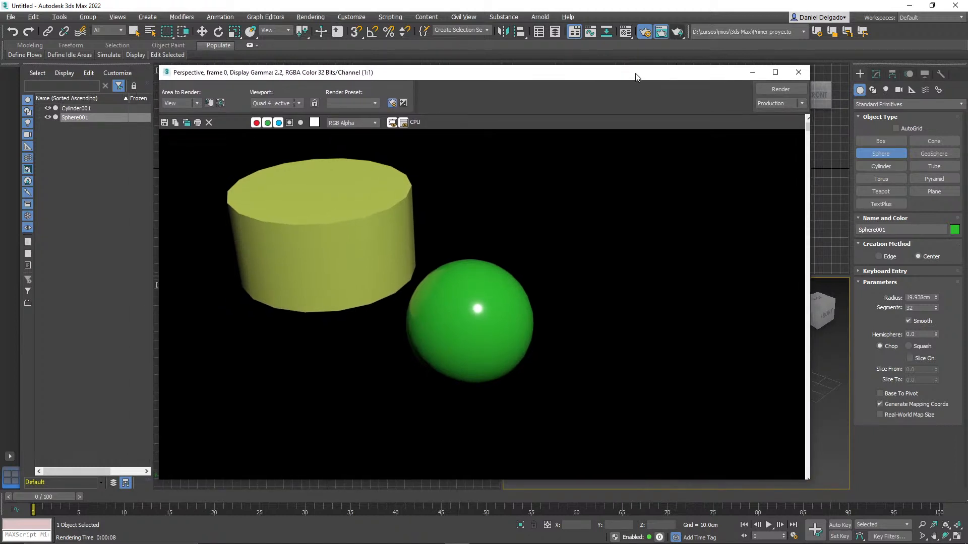
pyautogui.click(799, 72)
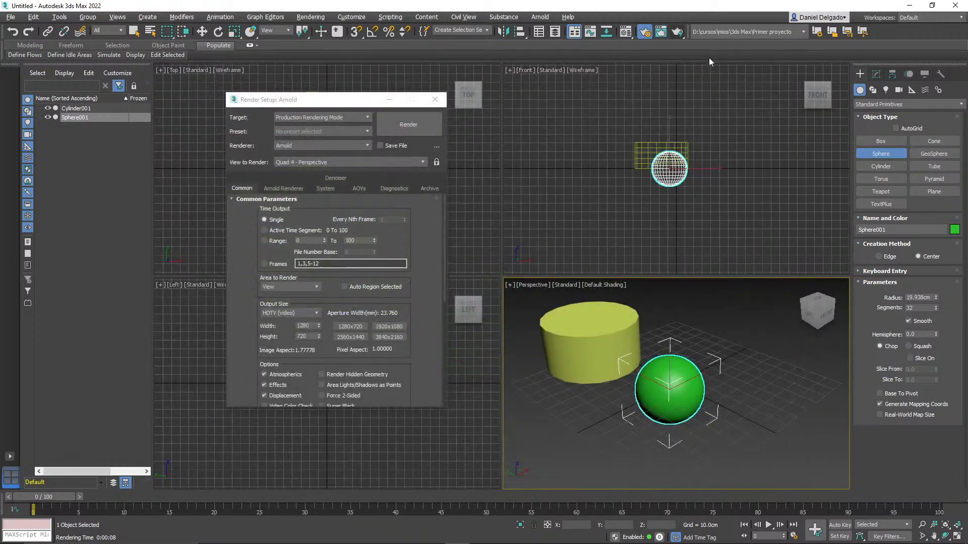
# Step: Render the Perspective view again and reopen its image in the Rendered Frame Window
pyautogui.click(677, 32)
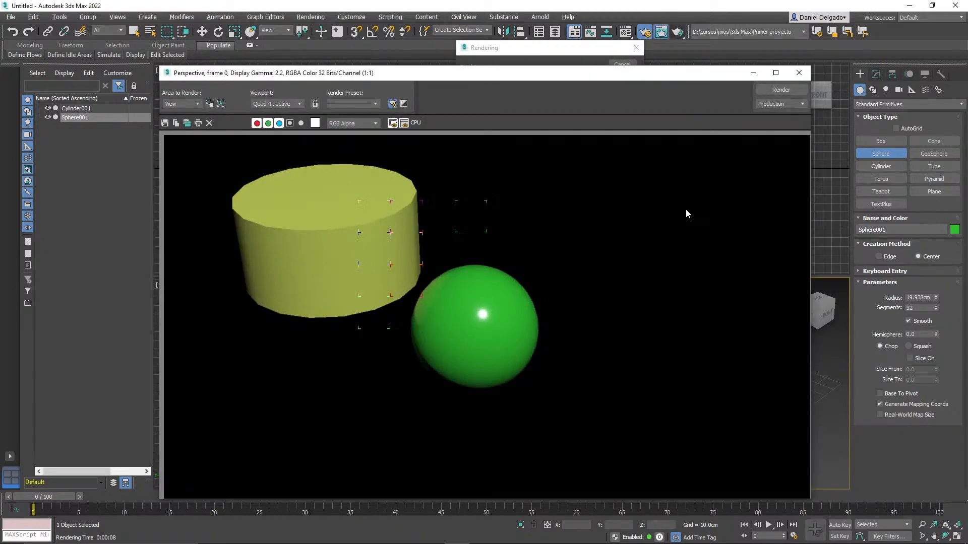
pyautogui.click(800, 74)
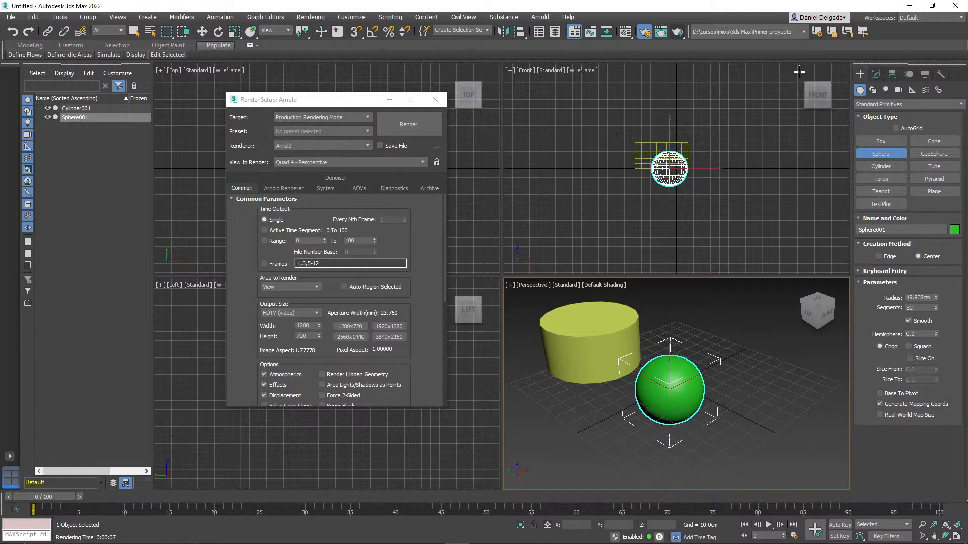
pyautogui.click(661, 32)
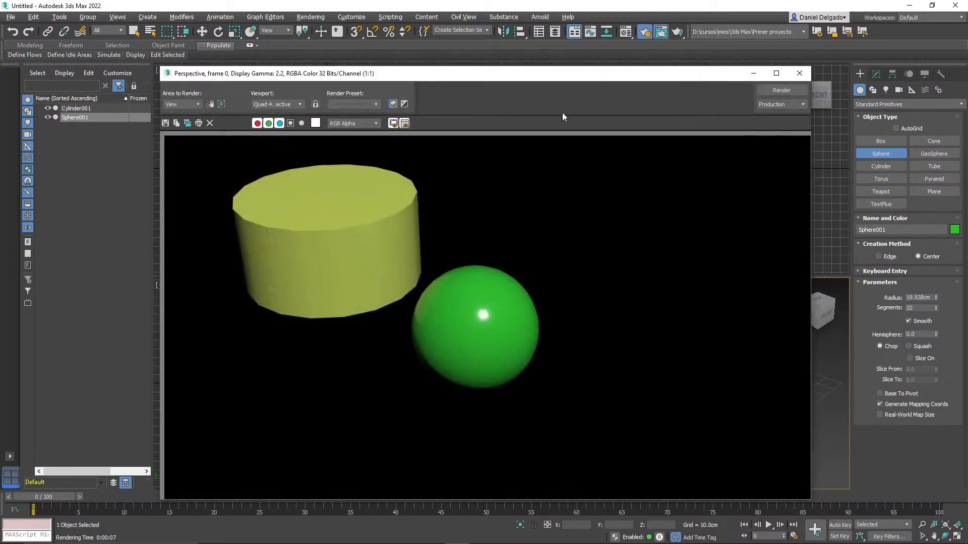
pyautogui.moveTo(551, 75); pyautogui.dragTo(459, 62)
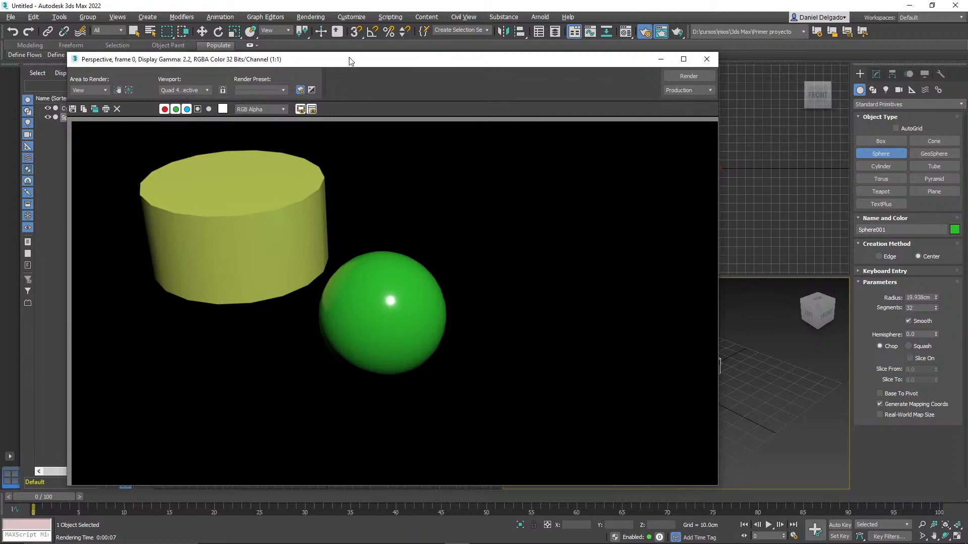
pyautogui.moveTo(358, 63); pyautogui.dragTo(440, 66)
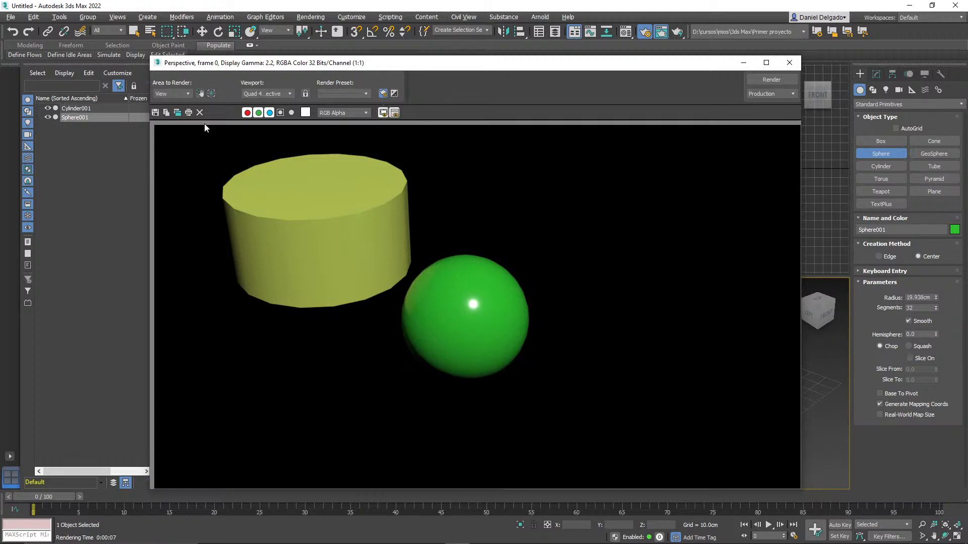
# Step: Examine the image formats available for saving the rendered image, and leave without saving
pyautogui.click(154, 112)
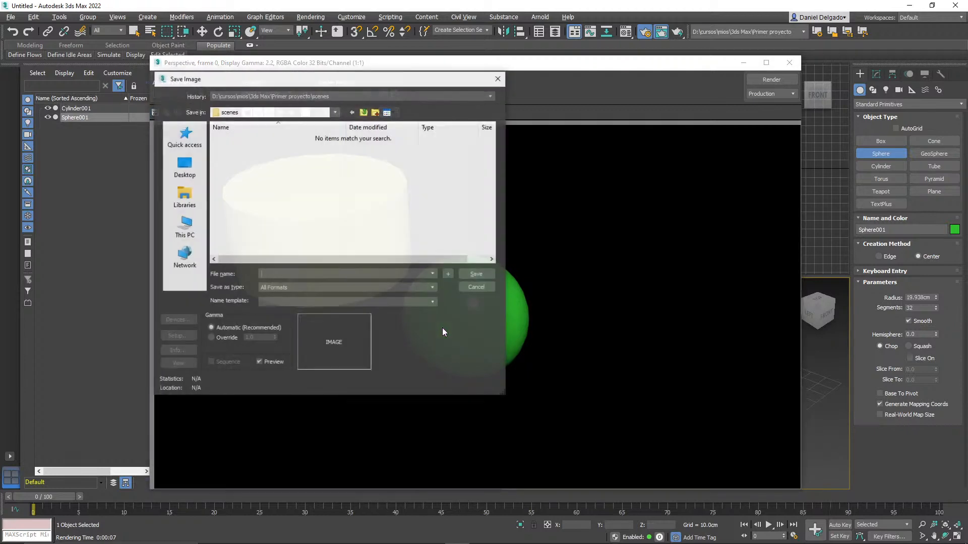
pyautogui.click(404, 288)
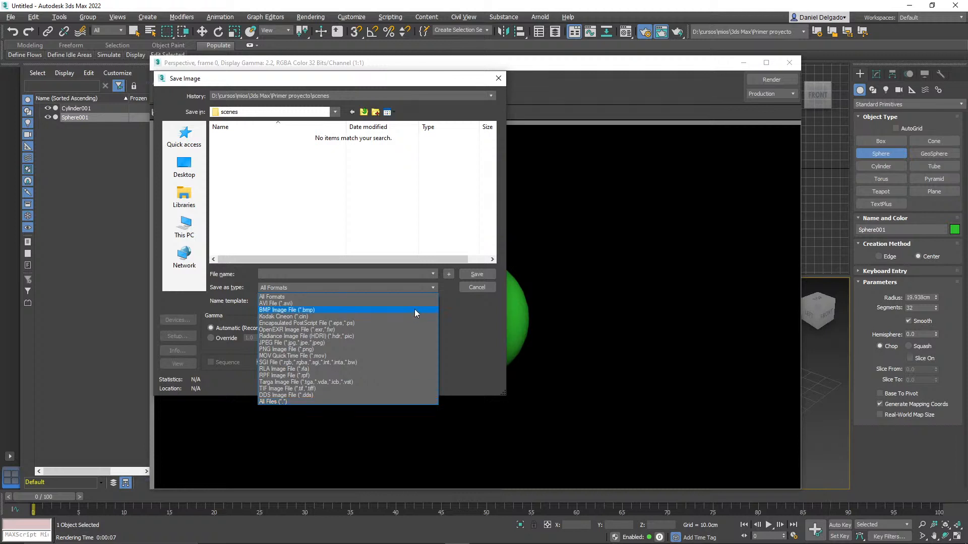
pyautogui.click(486, 287)
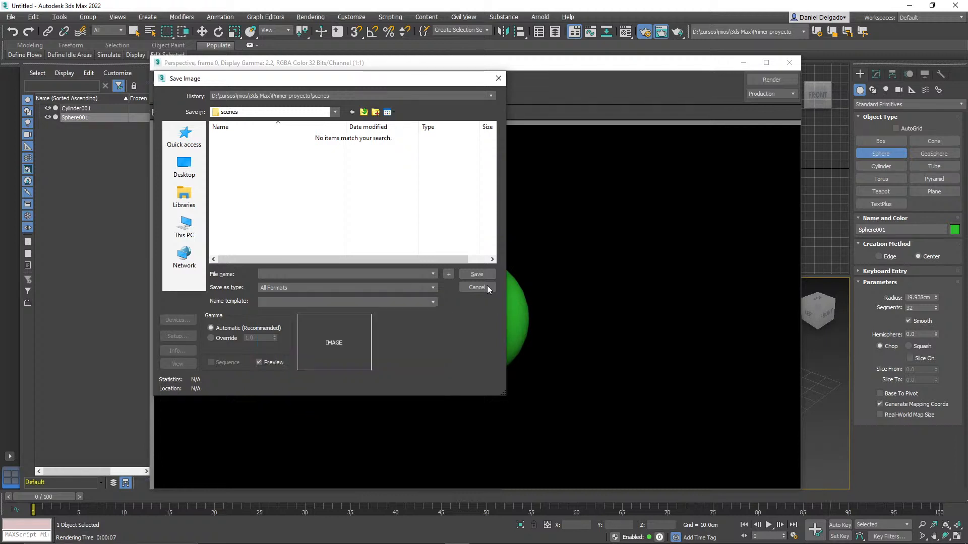
pyautogui.click(499, 79)
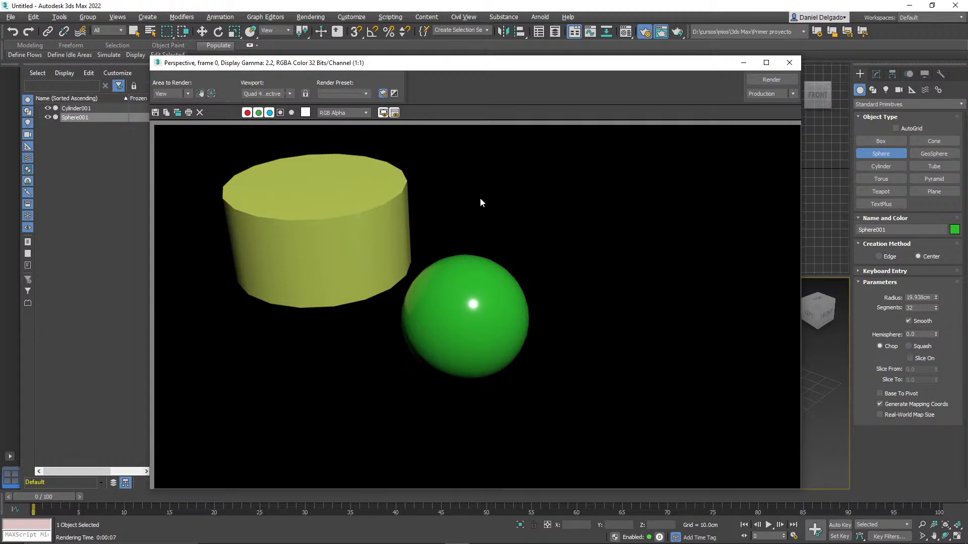
# Step: Clone the Rendered Frame Window, compare the copy with the original side by side, and close both
pyautogui.click(178, 113)
pyautogui.moveTo(397, 89)
pyautogui.mouseDown()
pyautogui.moveTo(447, 85)
pyautogui.moveTo(616, 116)
pyautogui.mouseUp()
pyautogui.moveTo(457, 70); pyautogui.dragTo(304, 81)
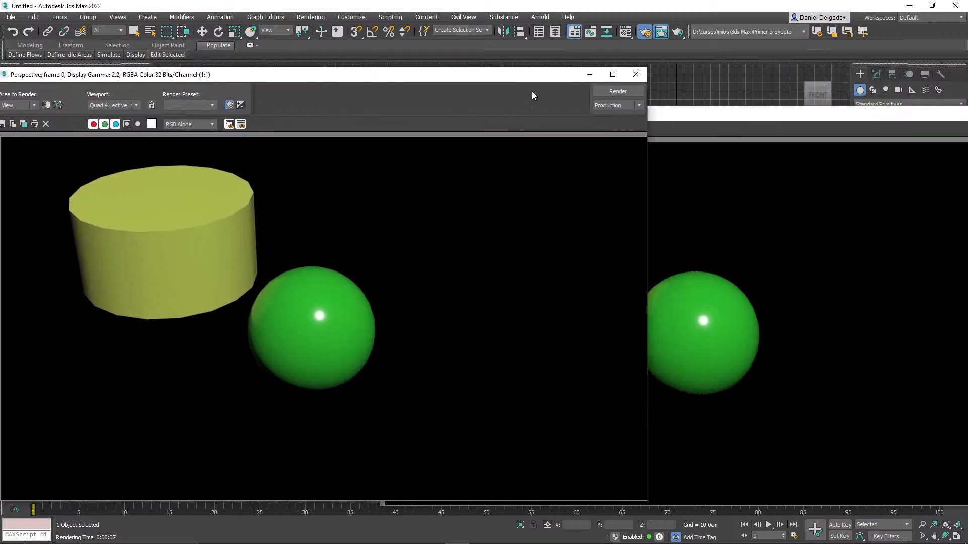
pyautogui.click(675, 118)
pyautogui.moveTo(649, 117)
pyautogui.mouseDown()
pyautogui.moveTo(542, 100)
pyautogui.moveTo(578, 101)
pyautogui.moveTo(495, 115)
pyautogui.mouseUp()
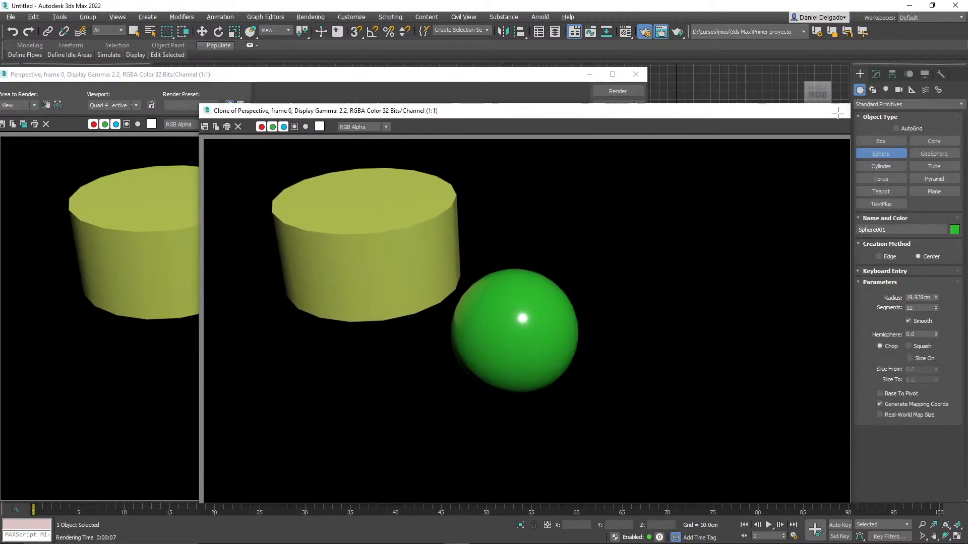
pyautogui.click(839, 110)
pyautogui.moveTo(445, 75)
pyautogui.mouseDown()
pyautogui.moveTo(590, 83)
pyautogui.moveTo(580, 75)
pyautogui.mouseUp()
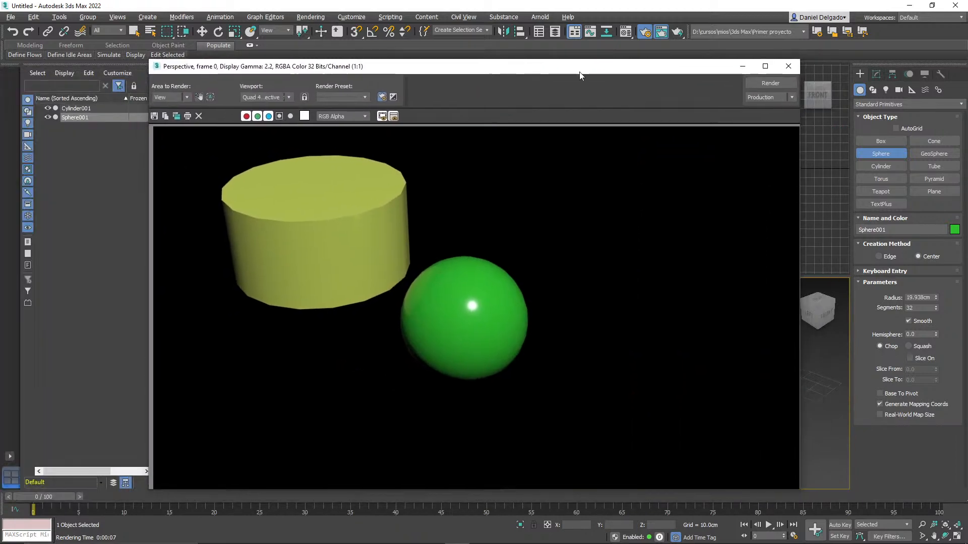
pyautogui.click(788, 67)
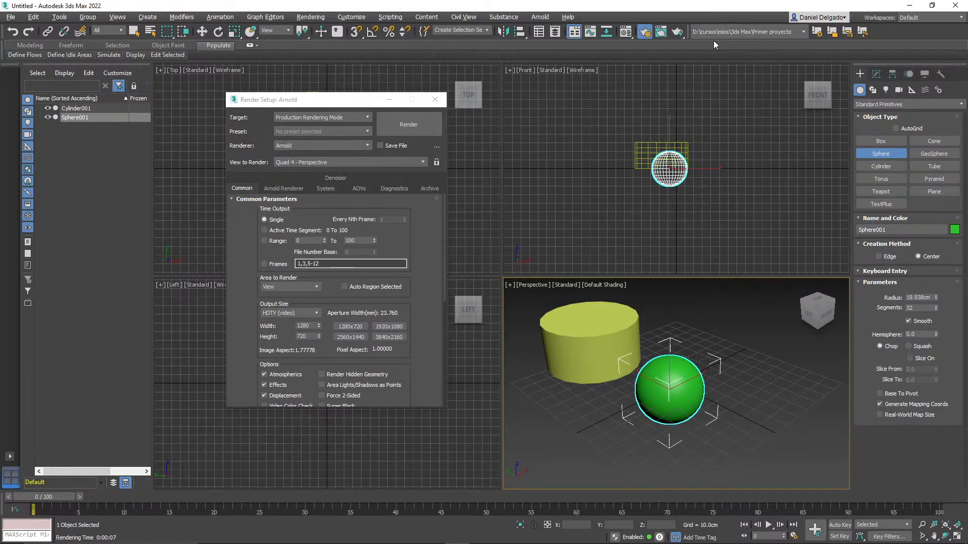
# Step: Review the recent project folders and the file and project commands, and close the Render Setup dialog
pyautogui.click(804, 32)
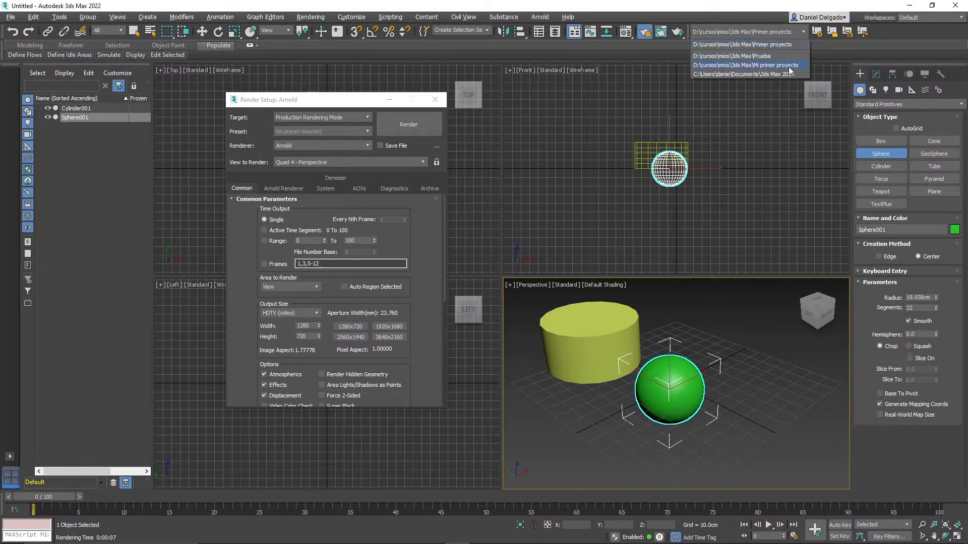
pyautogui.click(936, 35)
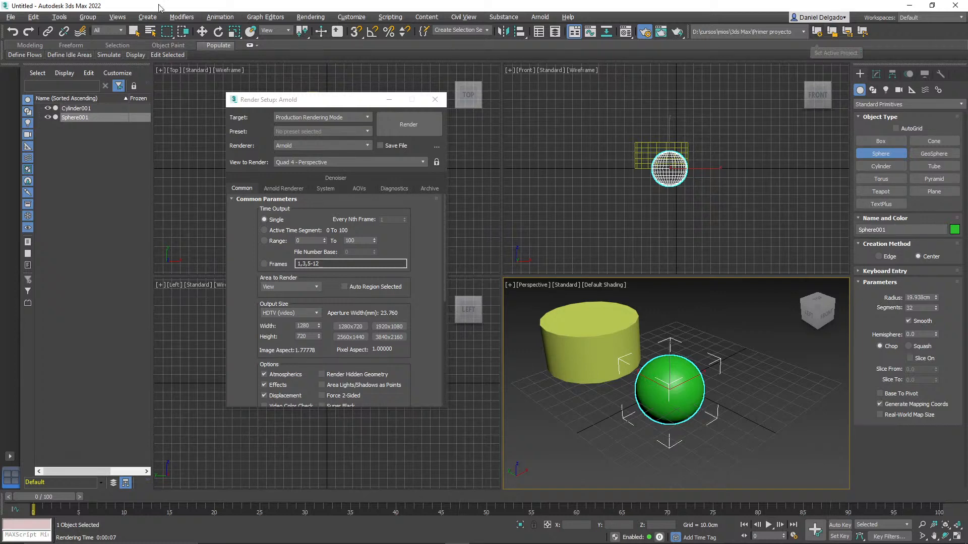
pyautogui.click(11, 17)
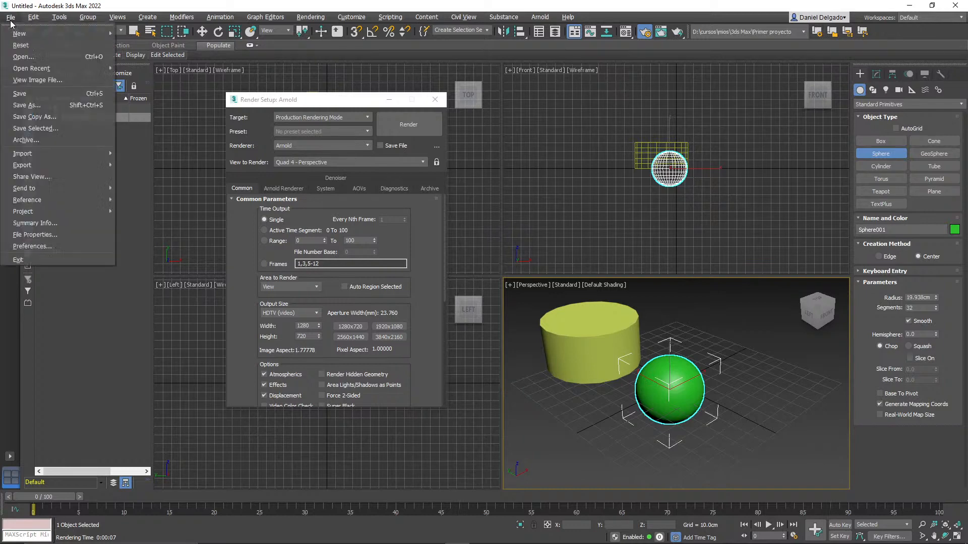
pyautogui.moveTo(62, 201)
pyautogui.click(432, 104)
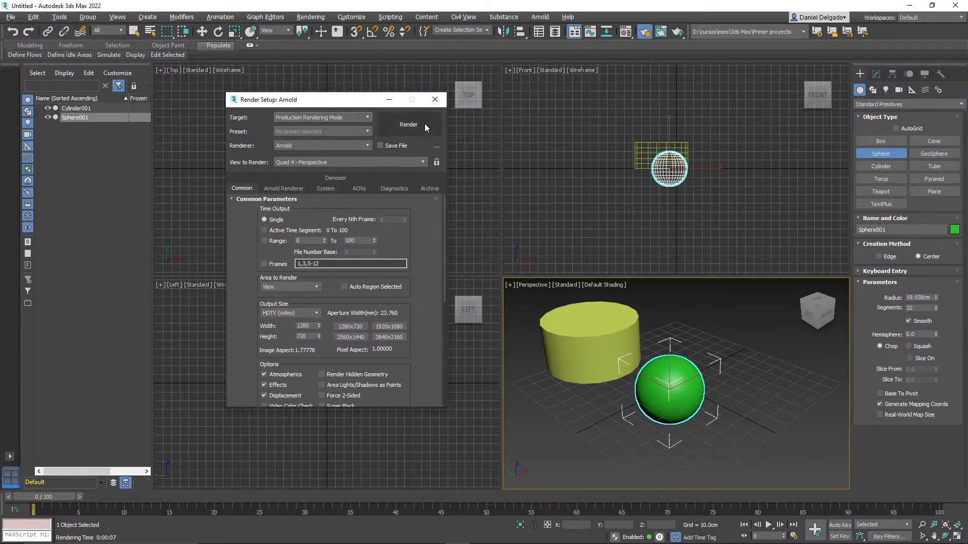
pyautogui.click(434, 102)
# Step: Advance the Google Slides presentation to the Agrupación, Clonación and Panel de Comandos slide and return to 3ds Max
pyautogui.hotkey('alt', 'Tab')
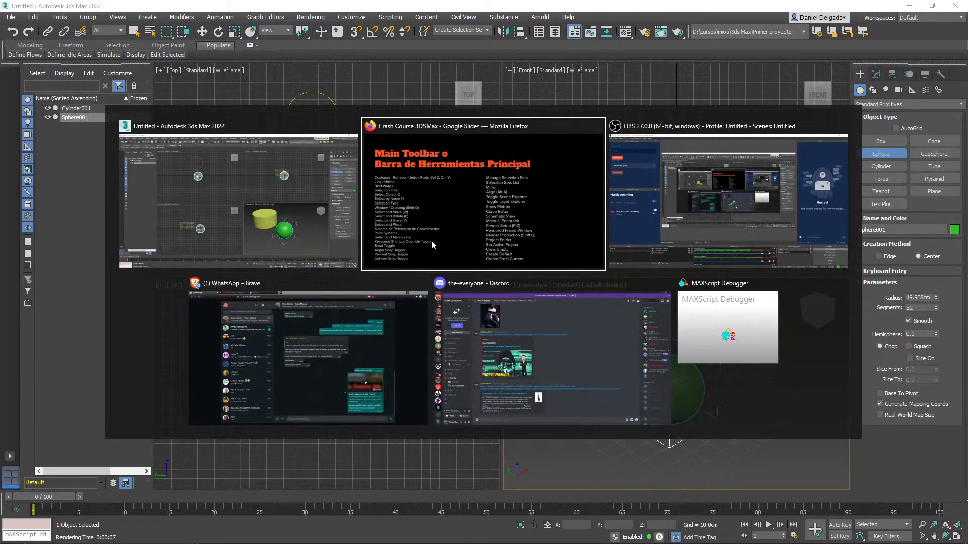
pyautogui.press('Right')
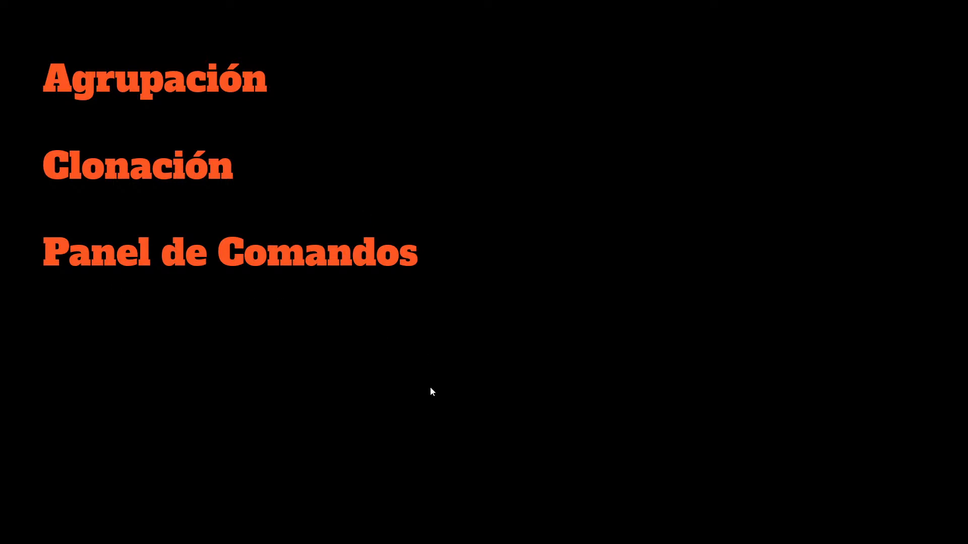
pyautogui.hotkey('alt', 'Tab')
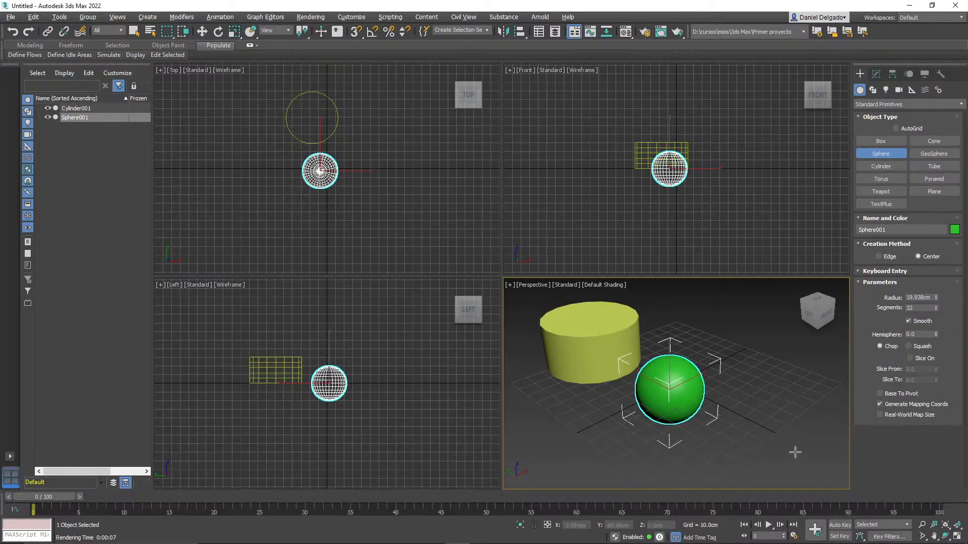
# Step: Create two spheres in the Front viewport, one on each side of the green sphere, the blue one with a radius of about 13.8 cm
pyautogui.click(875, 74)
pyautogui.click(859, 74)
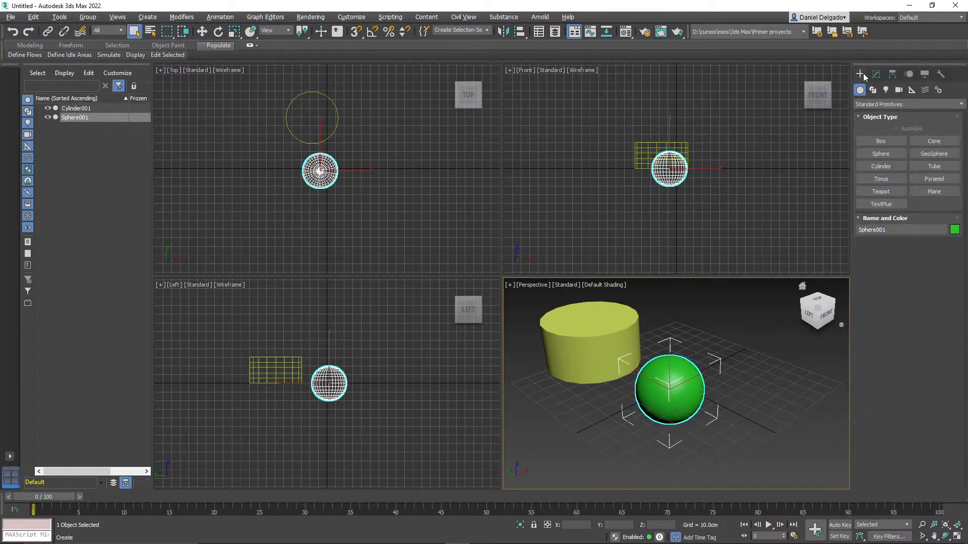
pyautogui.click(881, 153)
pyautogui.moveTo(595, 169); pyautogui.dragTo(583, 151)
pyautogui.moveTo(728, 165); pyautogui.dragTo(733, 178)
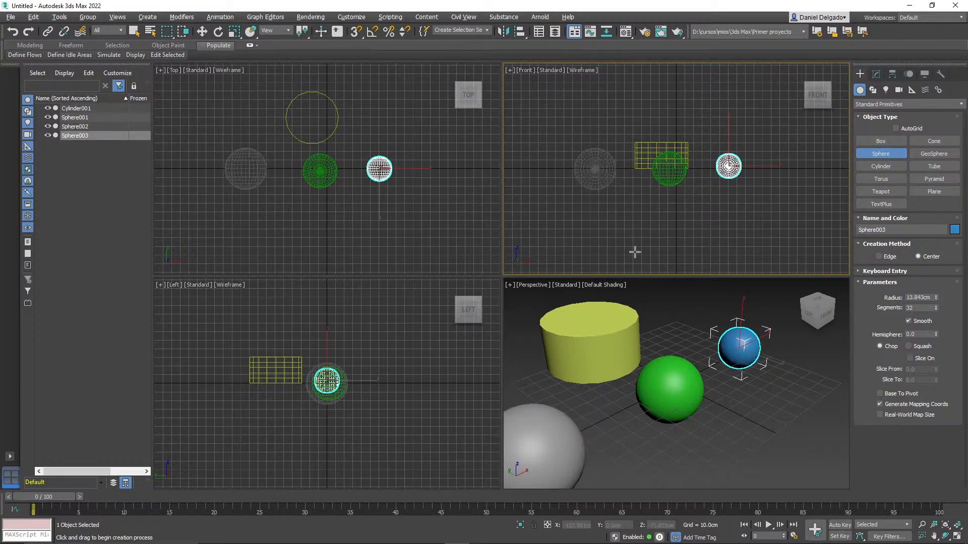
# Step: Select the cylinder and each sphere individually in the Scene Explorer to check which object each entry represents, and clear the selection
pyautogui.click(202, 31)
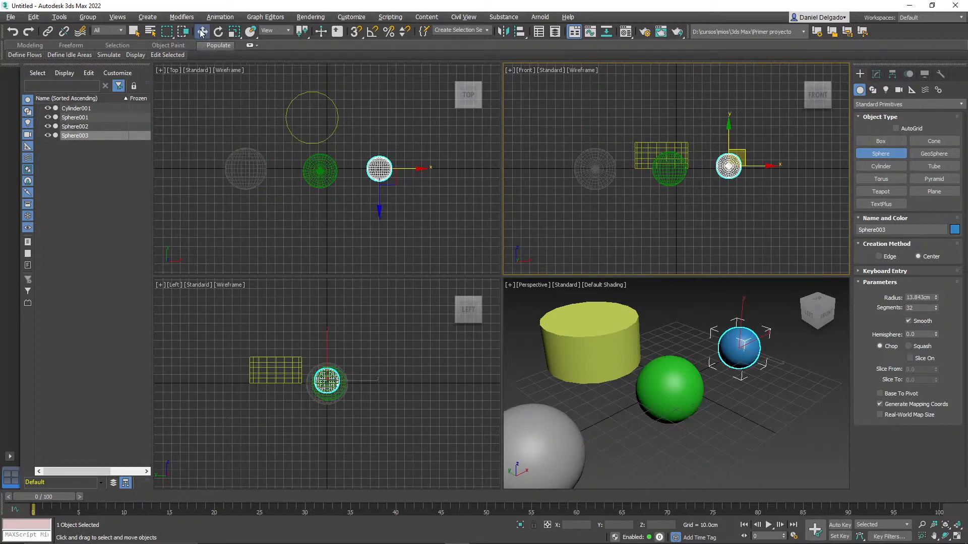
pyautogui.click(750, 454)
pyautogui.scroll(-6, 747, 422)
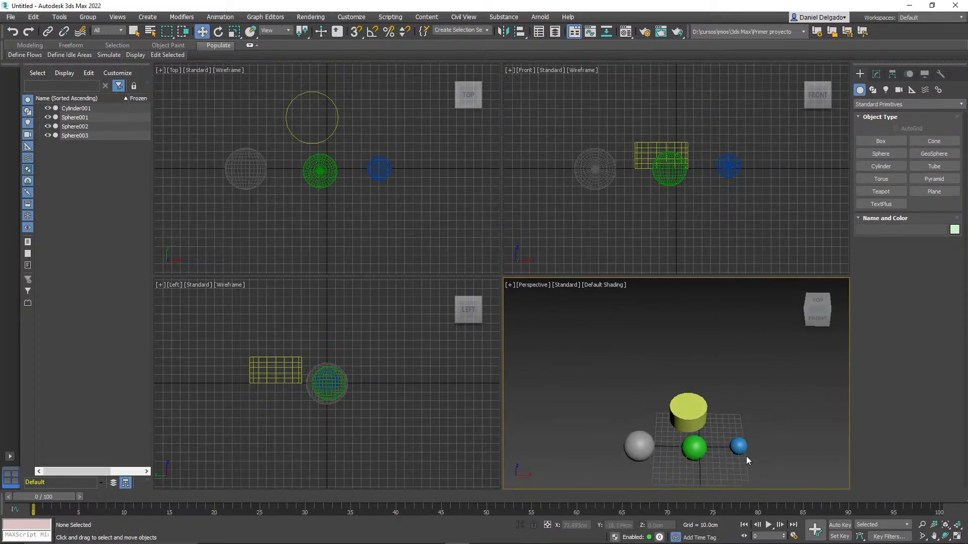
pyautogui.moveTo(747, 458); pyautogui.dragTo(711, 425, button='middle')
pyautogui.click(73, 112)
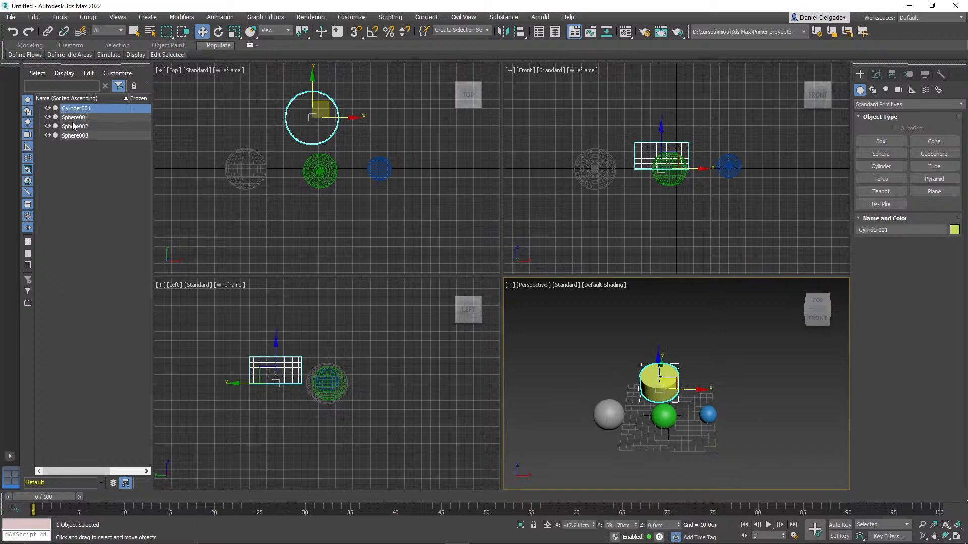
pyautogui.click(75, 118)
pyautogui.click(77, 127)
pyautogui.click(78, 136)
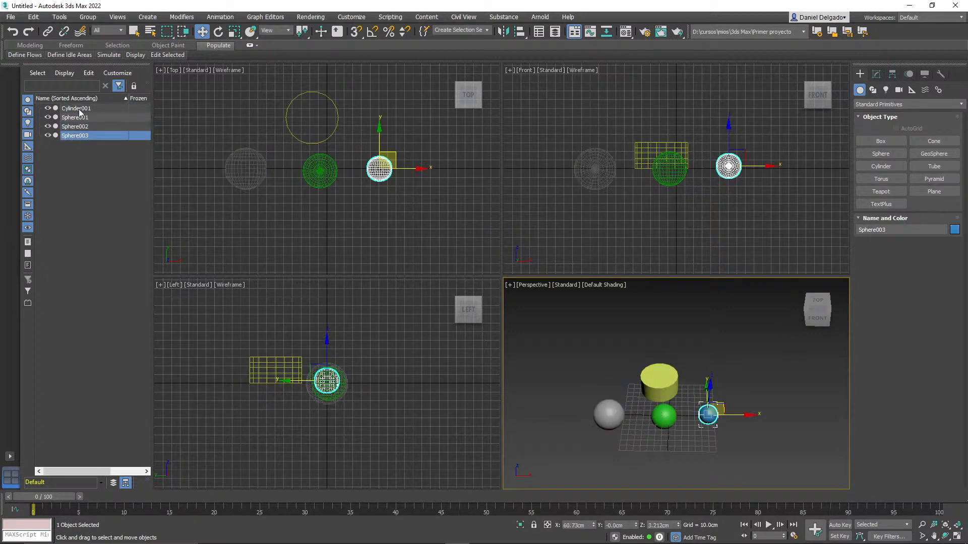
pyautogui.click(79, 108)
pyautogui.click(81, 117)
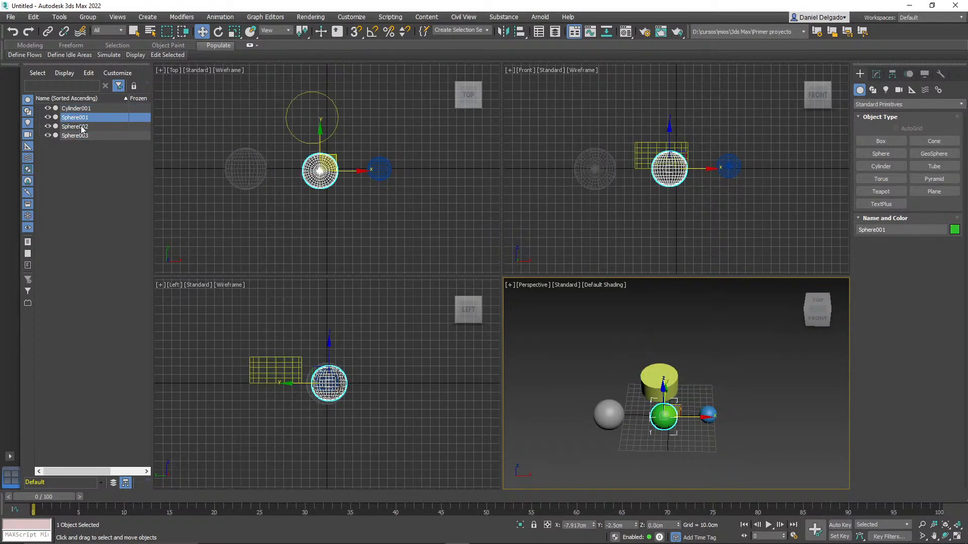
pyautogui.click(82, 127)
pyautogui.click(83, 135)
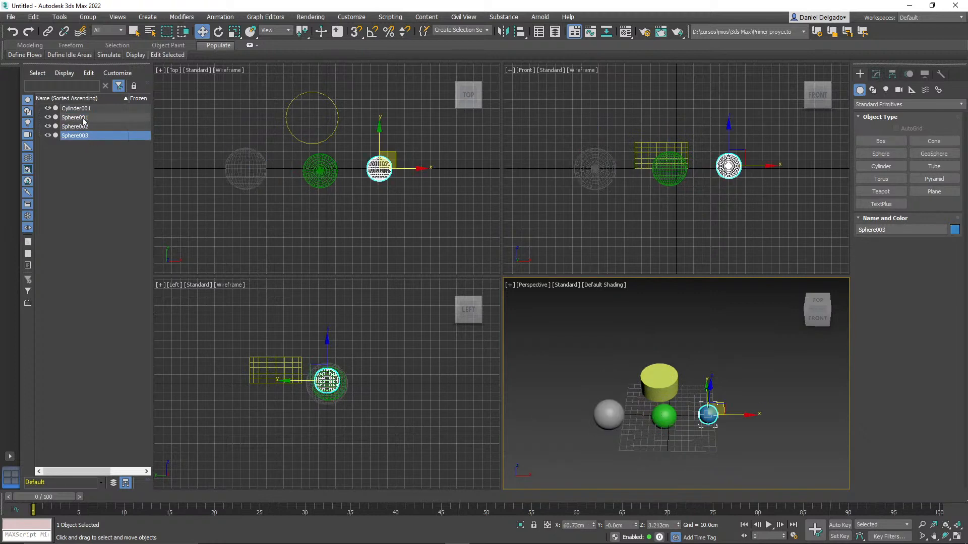
pyautogui.click(86, 109)
pyautogui.click(86, 117)
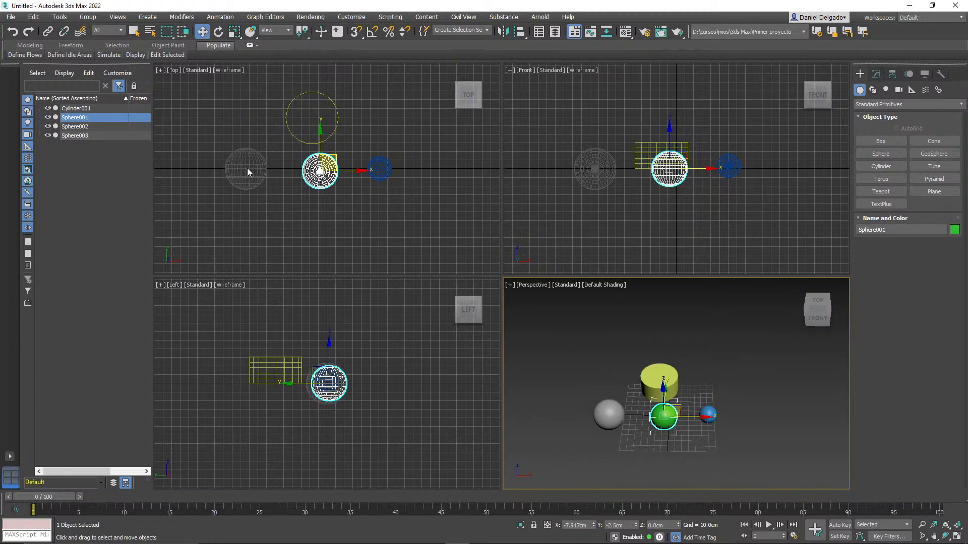
pyautogui.click(600, 361)
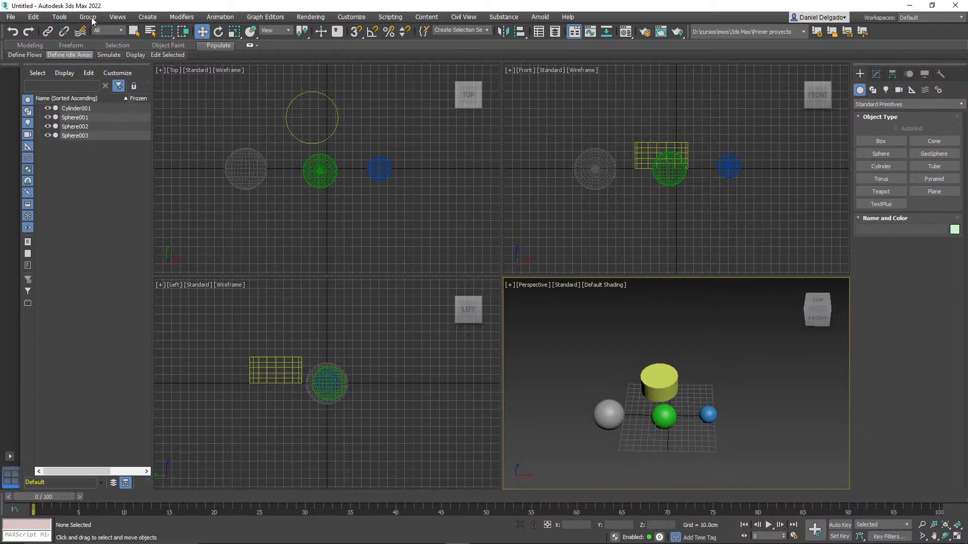
# Step: Group the yellow cylinder and gray sphere as "grupo 1", and move the group about 35 cm along negative X
pyautogui.click(655, 377)
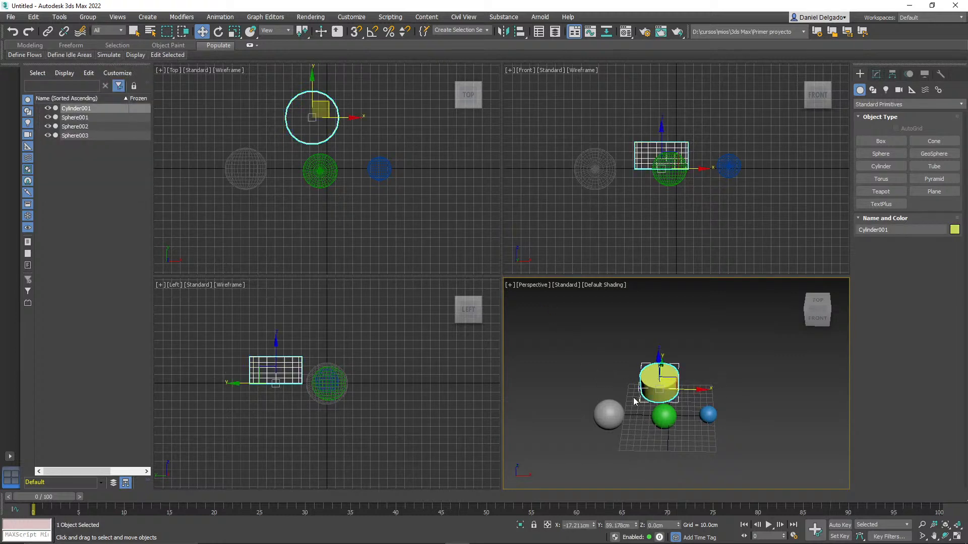
pyautogui.keyDown('ctrl'); pyautogui.click(616, 412); pyautogui.keyUp('ctrl')
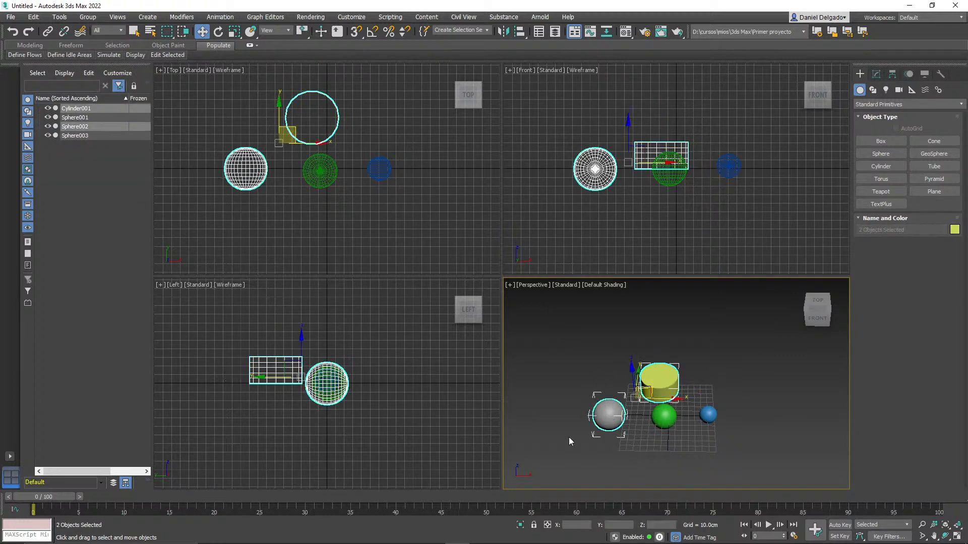
pyautogui.click(89, 18)
pyautogui.click(97, 34)
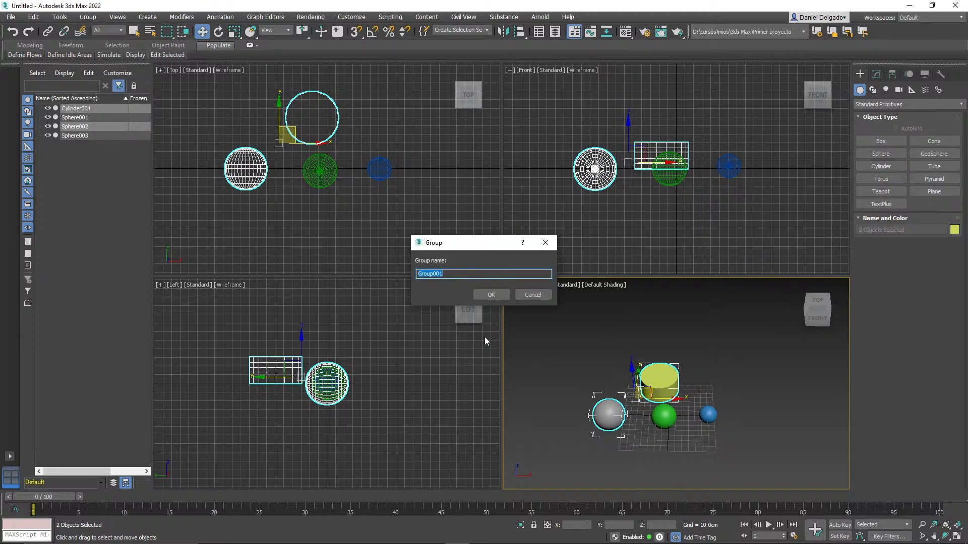
pyautogui.write('grupo')
pyautogui.press('Return')
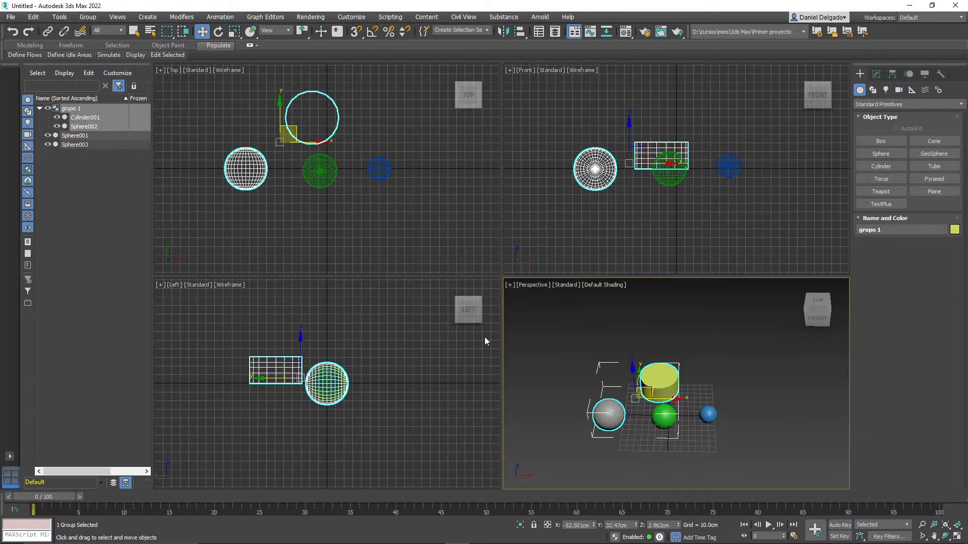
pyautogui.moveTo(678, 398); pyautogui.dragTo(657, 400)
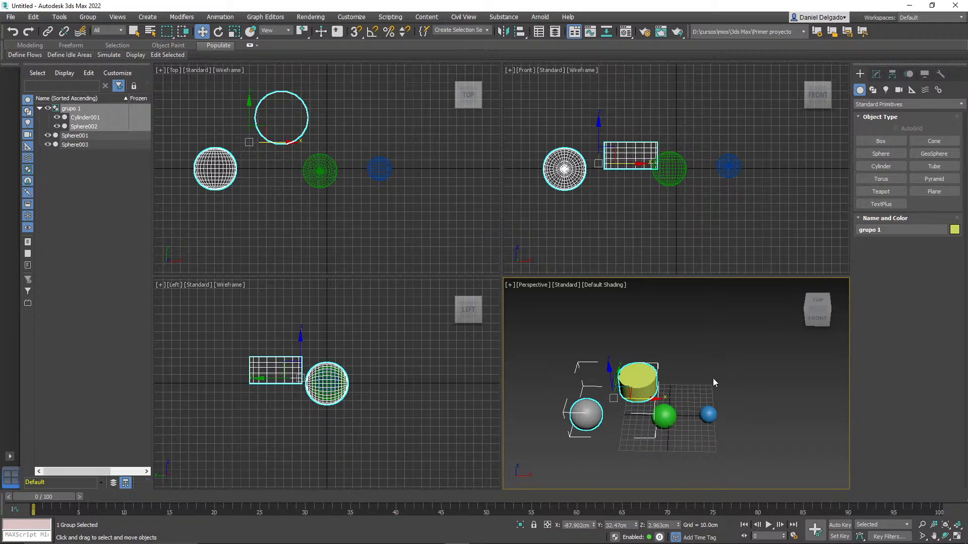
# Step: Try scaling grupo 1 uniformly to about 161% and rotating it as one unit, and undo these transformations
pyautogui.press('r')
pyautogui.moveTo(625, 395); pyautogui.dragTo(621, 367)
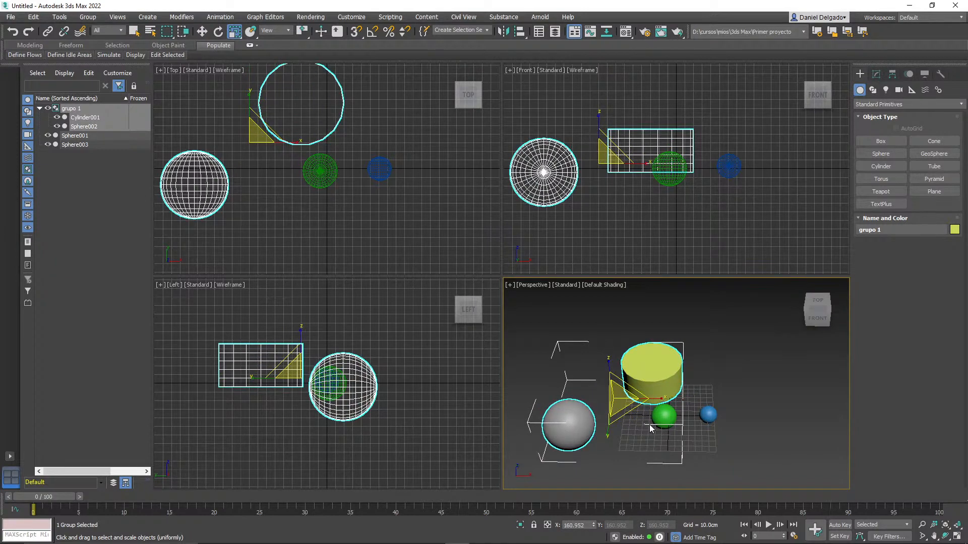
pyautogui.hotkey('ctrl', 'z')
pyautogui.press('e')
pyautogui.moveTo(648, 425); pyautogui.dragTo(676, 414)
pyautogui.moveTo(608, 402); pyautogui.dragTo(612, 419)
pyautogui.hotkey('ctrl', 'z')
pyautogui.hotkey('ctrl', 'z')
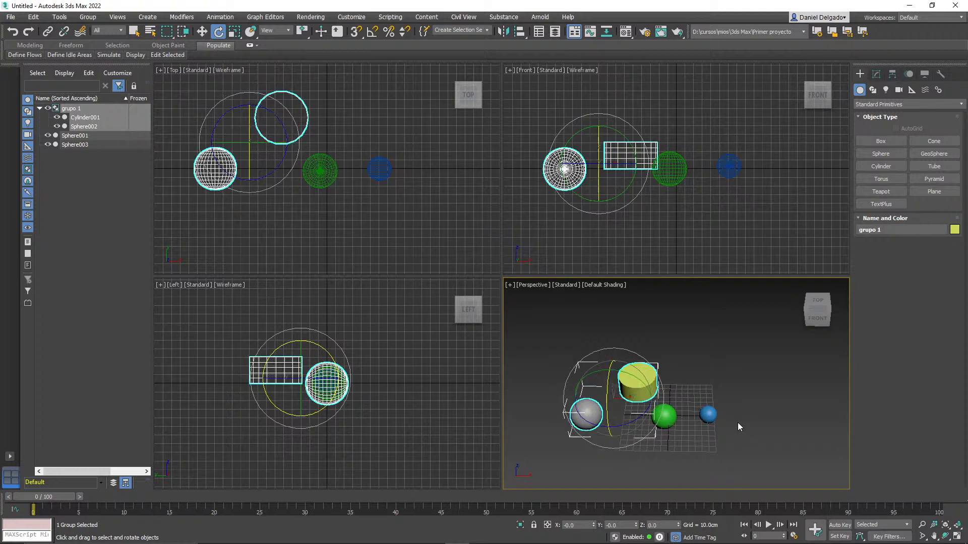
# Step: Examine how grupo 1 and its members Cylinder001 and Sphere002 are selected from the viewport and the Scene Explorer
pyautogui.click(689, 390)
pyautogui.click(641, 386)
pyautogui.moveTo(691, 400); pyautogui.dragTo(718, 400, button='middle')
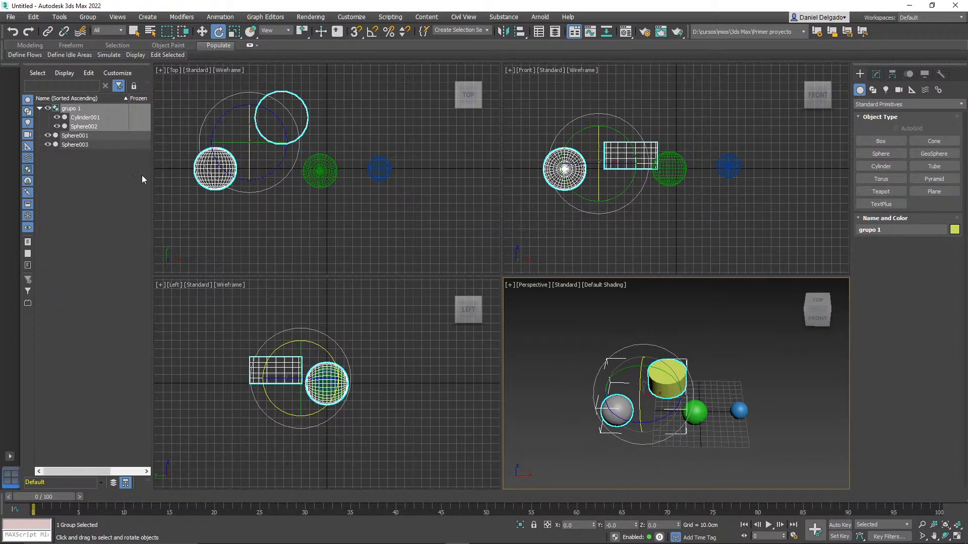
pyautogui.click(59, 162)
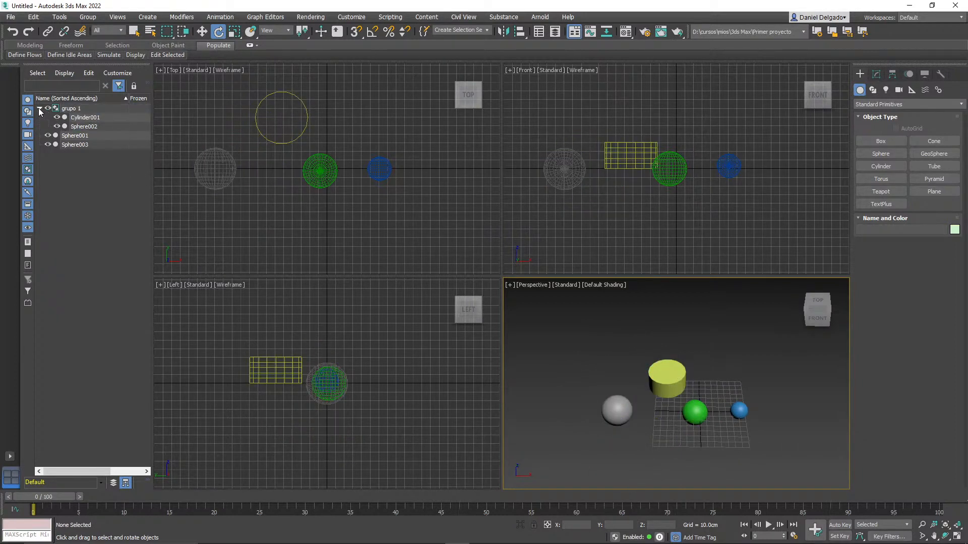
pyautogui.click(79, 109)
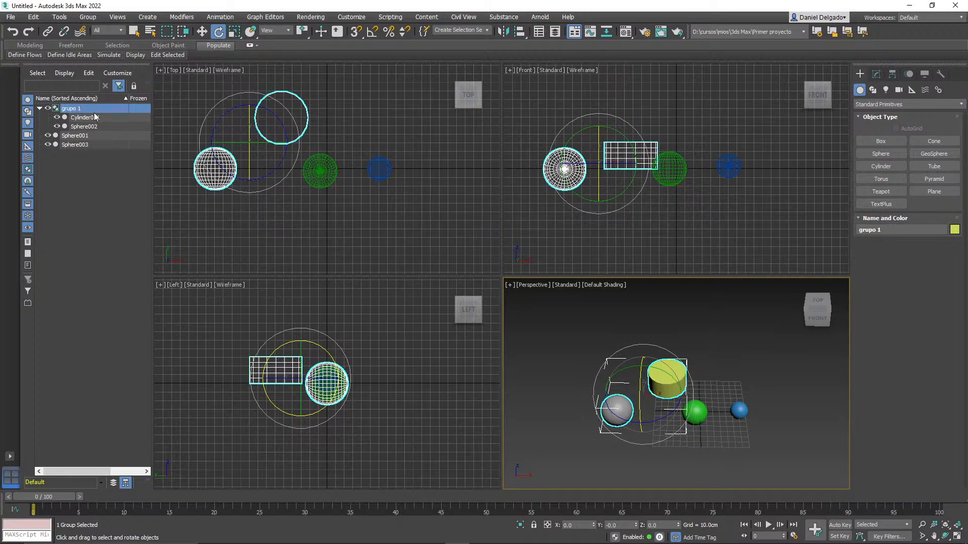
pyautogui.click(94, 117)
pyautogui.click(90, 126)
pyautogui.click(91, 117)
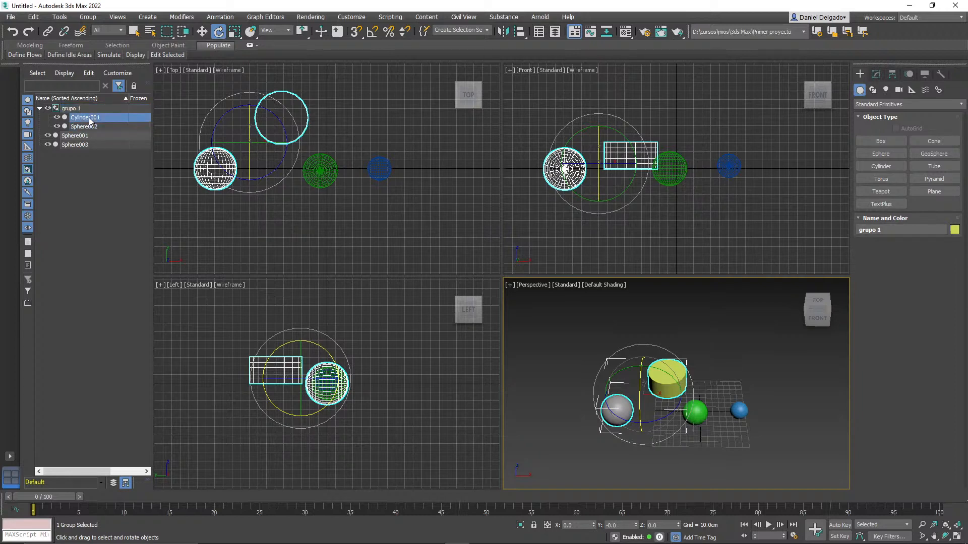
pyautogui.click(94, 126)
pyautogui.click(95, 117)
pyautogui.click(96, 126)
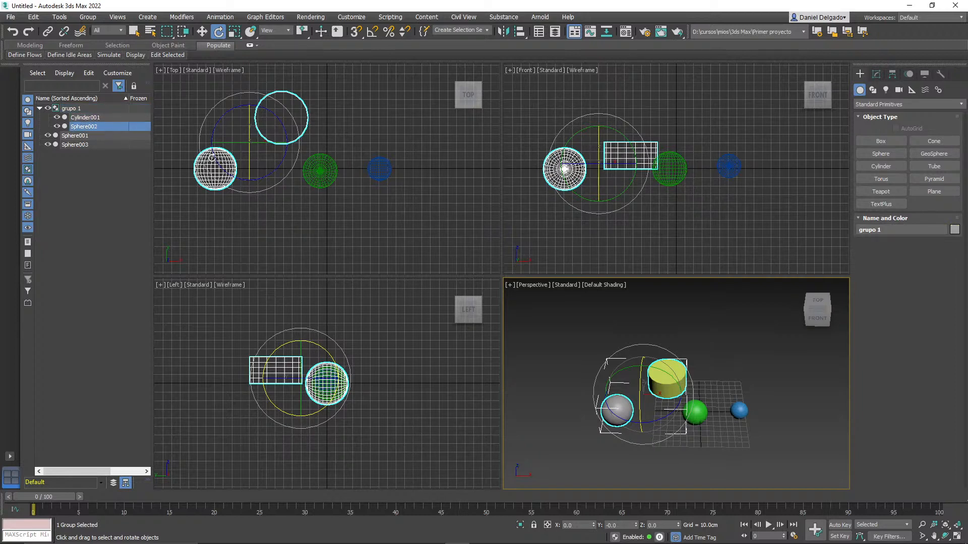
pyautogui.click(99, 119)
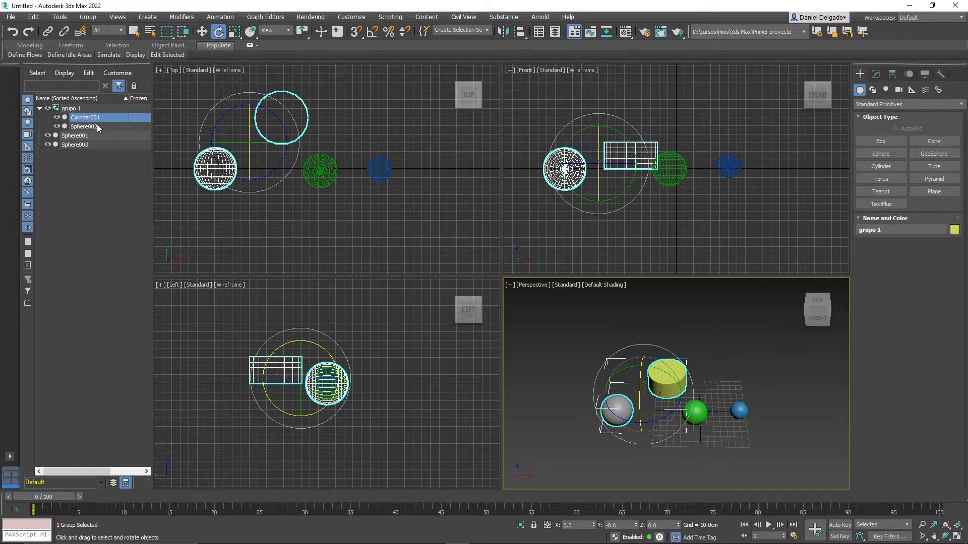
pyautogui.click(96, 126)
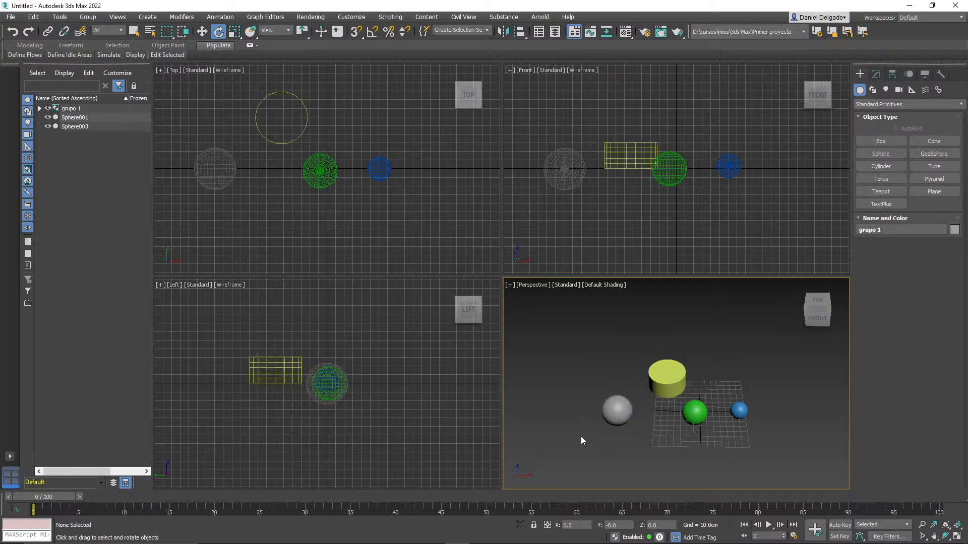
# Step: Open grupo 1 for editing its members, and select its bounding helper and the gray sphere separately
pyautogui.click(612, 405)
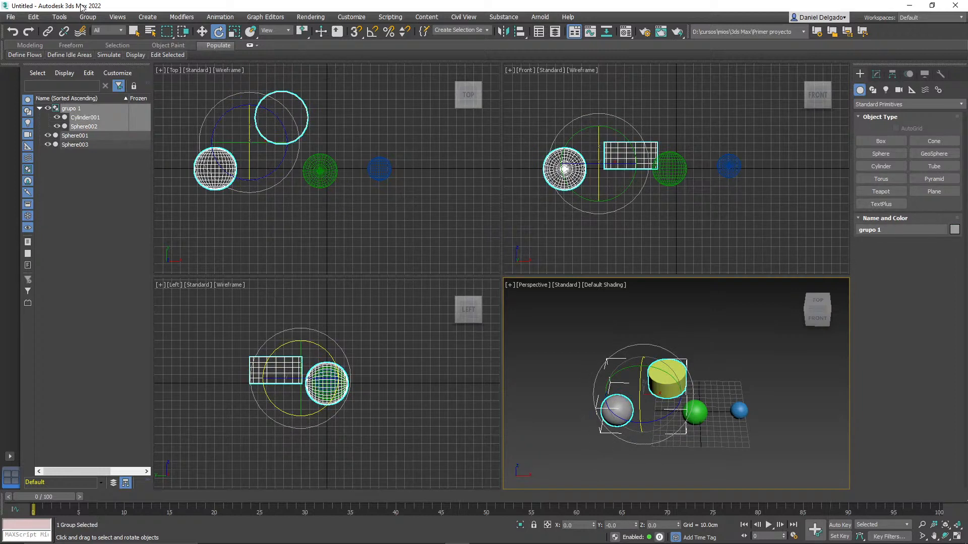
pyautogui.click(86, 18)
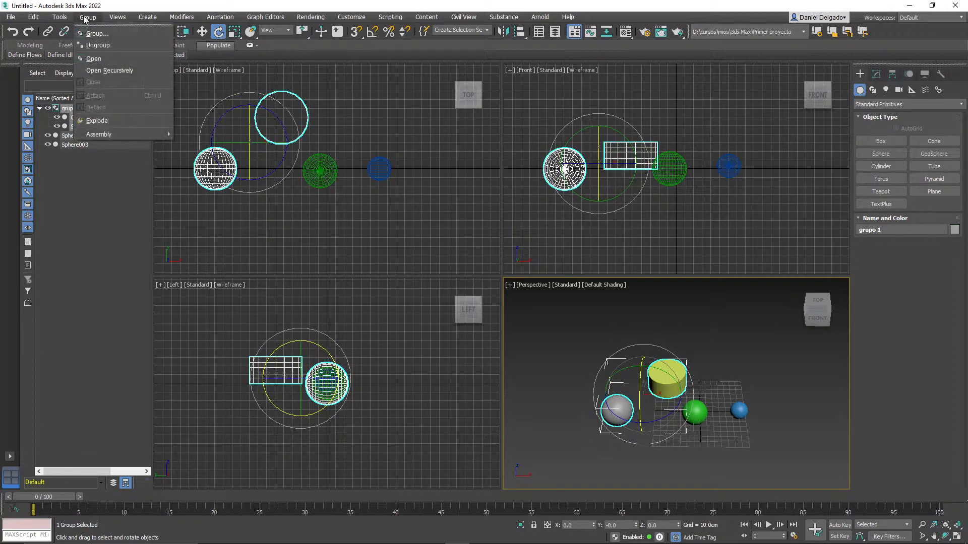
pyautogui.click(120, 59)
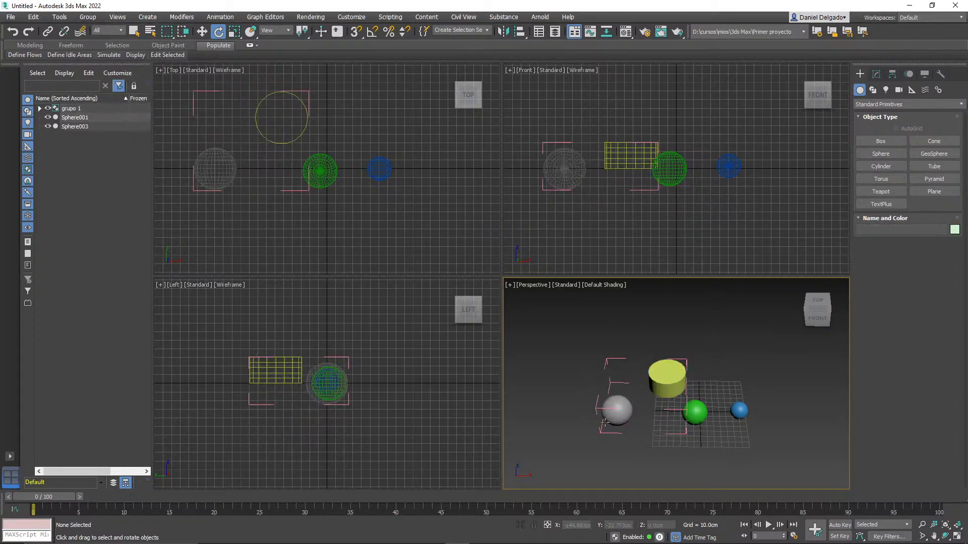
pyautogui.click(611, 384)
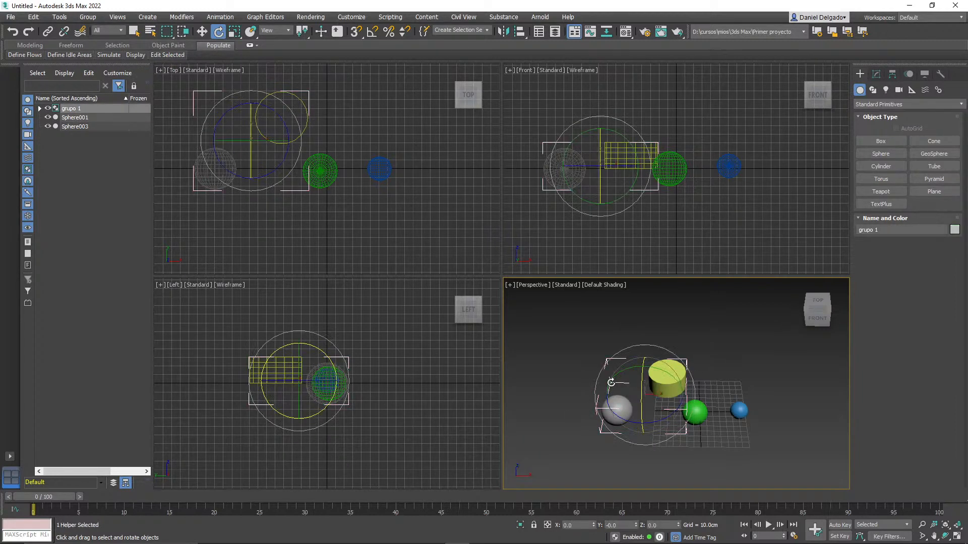
pyautogui.click(609, 422)
pyautogui.click(621, 408)
# Step: Expand grupo 1 in the Scene Explorer and rotate only Cylinder001 about the X axis to about -22.5 degrees
pyautogui.click(40, 108)
pyautogui.click(85, 118)
pyautogui.moveTo(663, 373)
pyautogui.mouseDown()
pyautogui.moveTo(670, 411)
pyautogui.moveTo(669, 335)
pyautogui.moveTo(663, 359)
pyautogui.mouseUp()
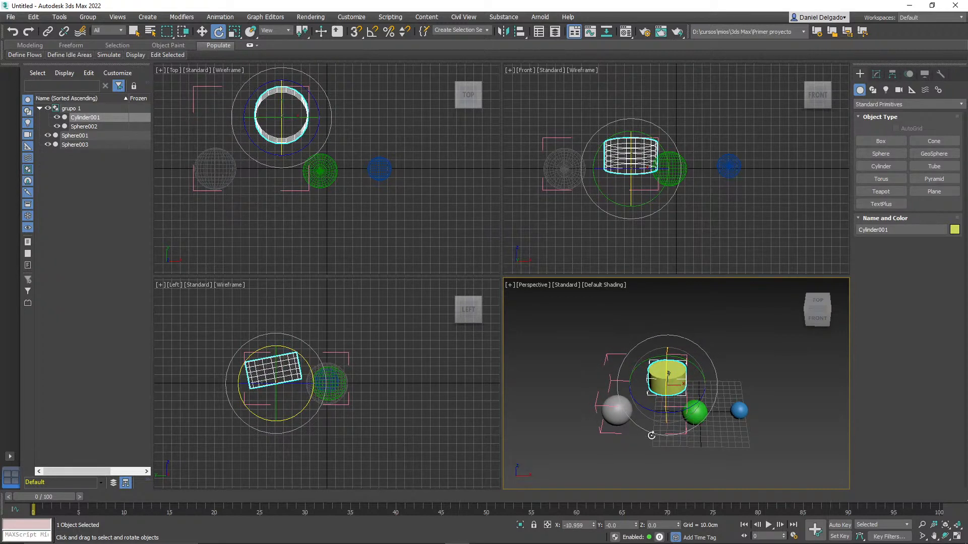
pyautogui.moveTo(663, 371)
pyautogui.mouseDown()
pyautogui.moveTo(660, 297)
pyautogui.moveTo(662, 358)
pyautogui.mouseUp()
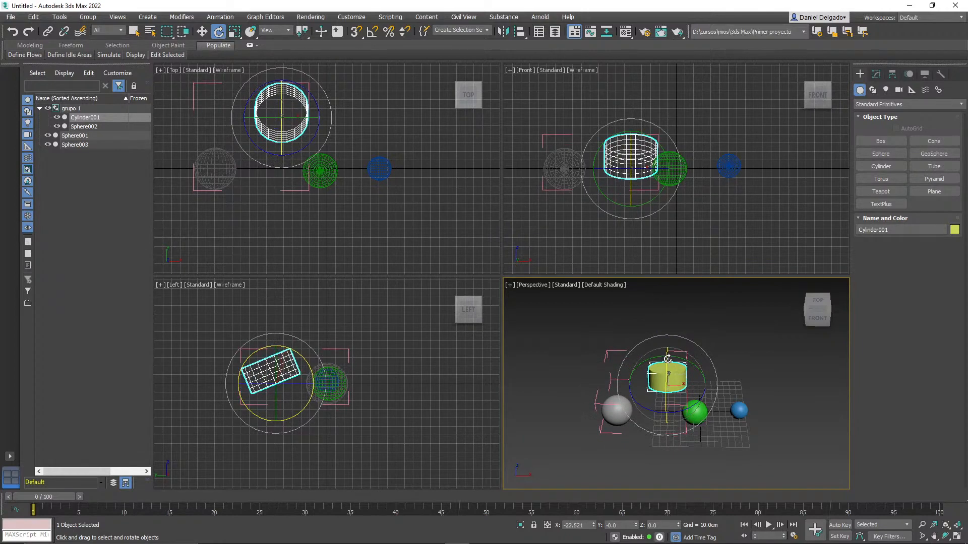
# Step: Rotate the gray sphere inside the open group with edged faces displayed, and scale it uniformly to about 143.5%
pyautogui.click(612, 411)
pyautogui.moveTo(611, 413); pyautogui.dragTo(609, 378)
pyautogui.press('F4')
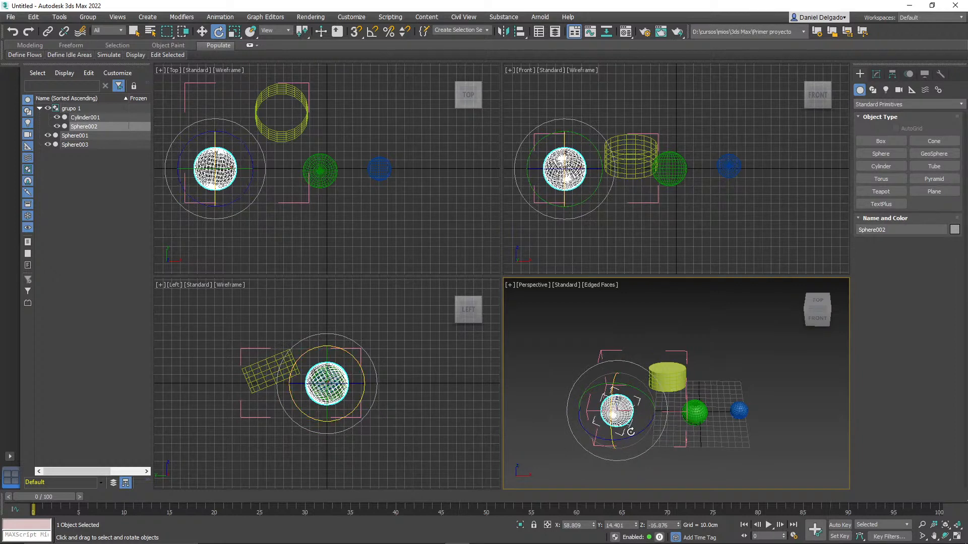
pyautogui.moveTo(631, 437); pyautogui.dragTo(647, 434)
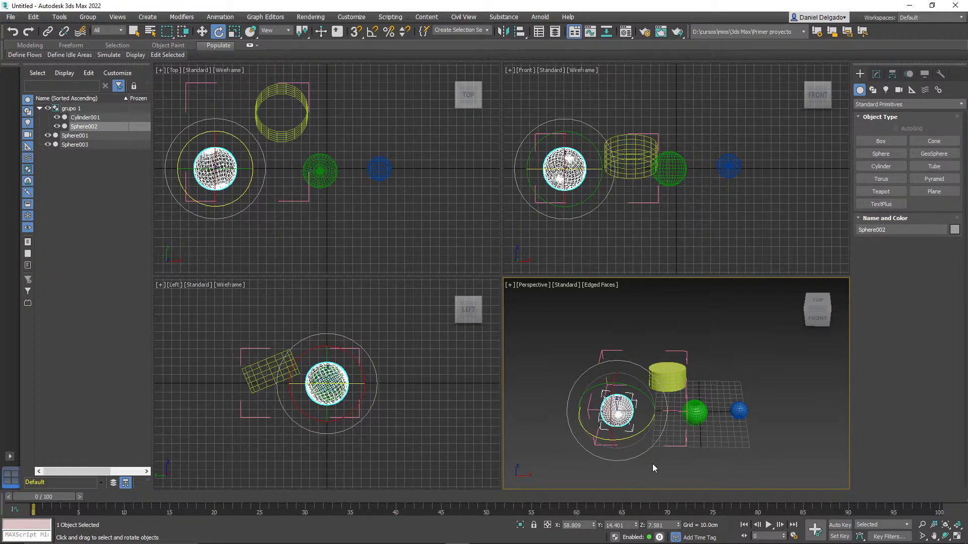
pyautogui.press('r')
pyautogui.moveTo(617, 413); pyautogui.dragTo(619, 383)
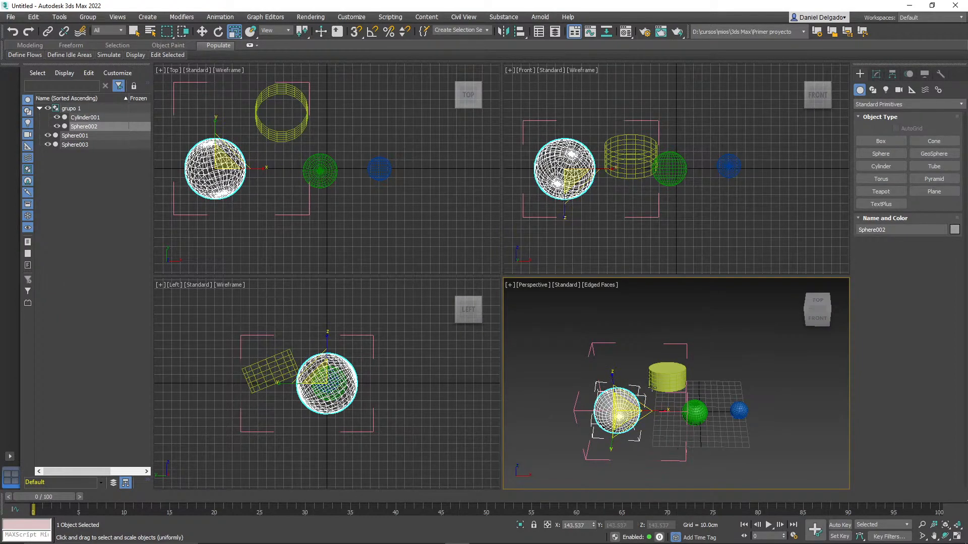
# Step: Select the bounding helper of grupo 1 and close the group
pyautogui.click(604, 343)
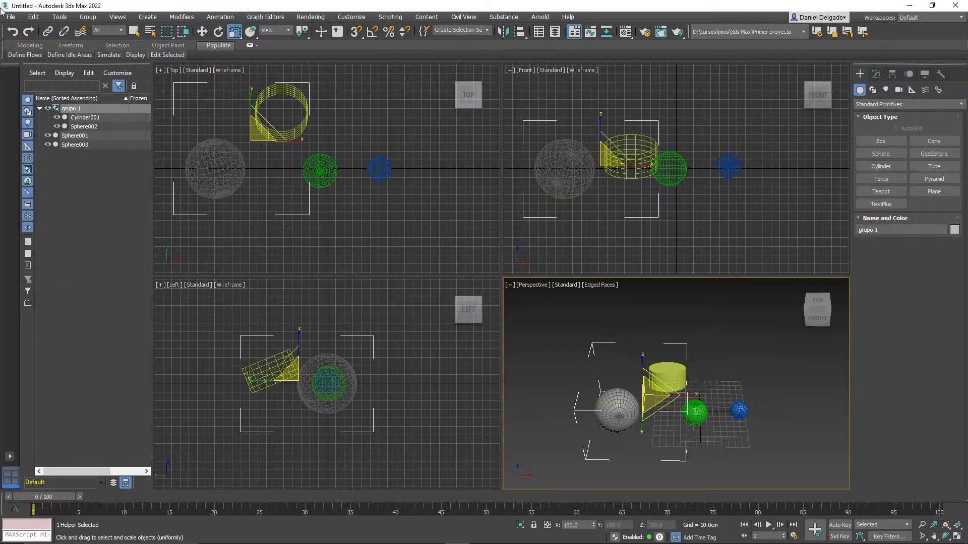
pyautogui.click(92, 19)
pyautogui.click(107, 87)
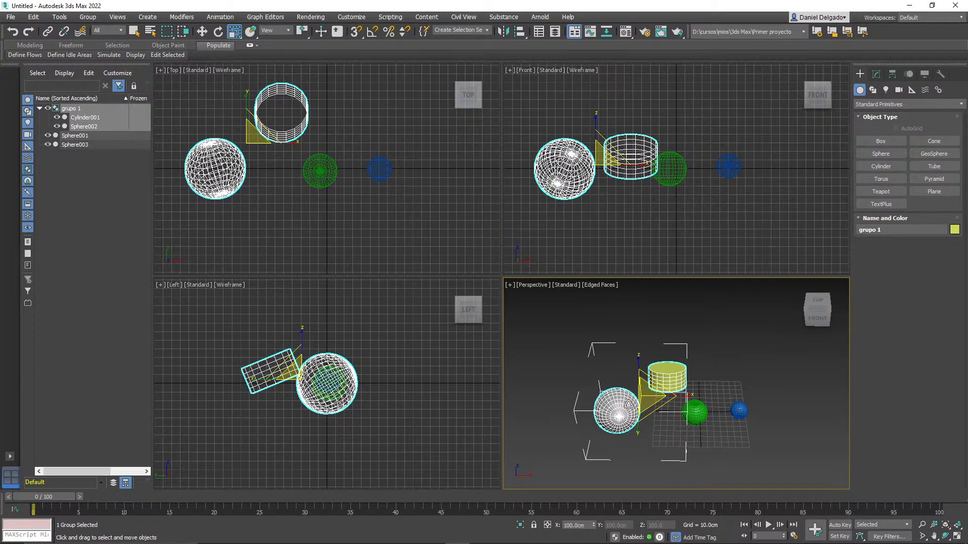
# Step: Move grupo 1 along the X axis farther away from the green and blue spheres
pyautogui.press('w')
pyautogui.moveTo(679, 398); pyautogui.dragTo(646, 394)
pyautogui.click(719, 441)
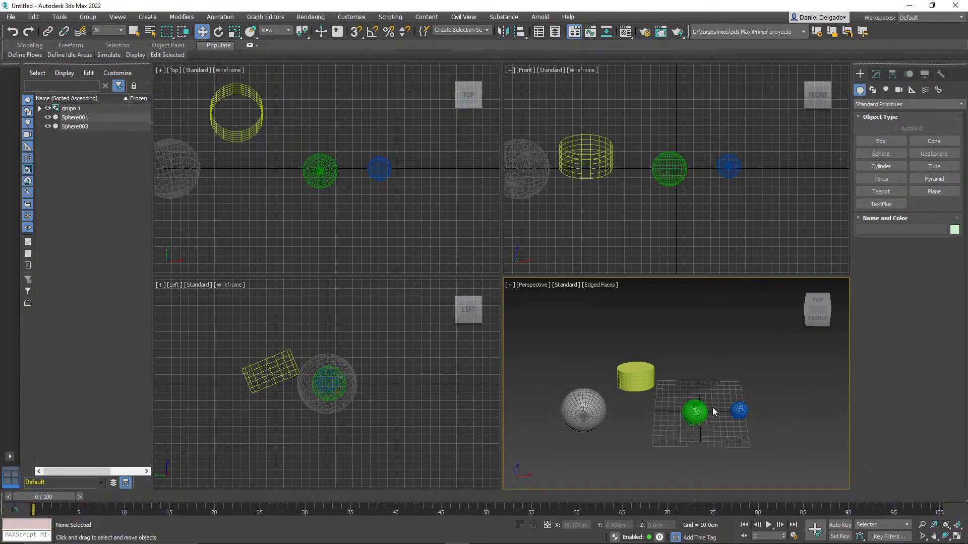
# Step: Group the green and blue spheres under the name "grupo 2"
pyautogui.click(694, 412)
pyautogui.keyDown('ctrl'); pyautogui.click(739, 411); pyautogui.keyUp('ctrl')
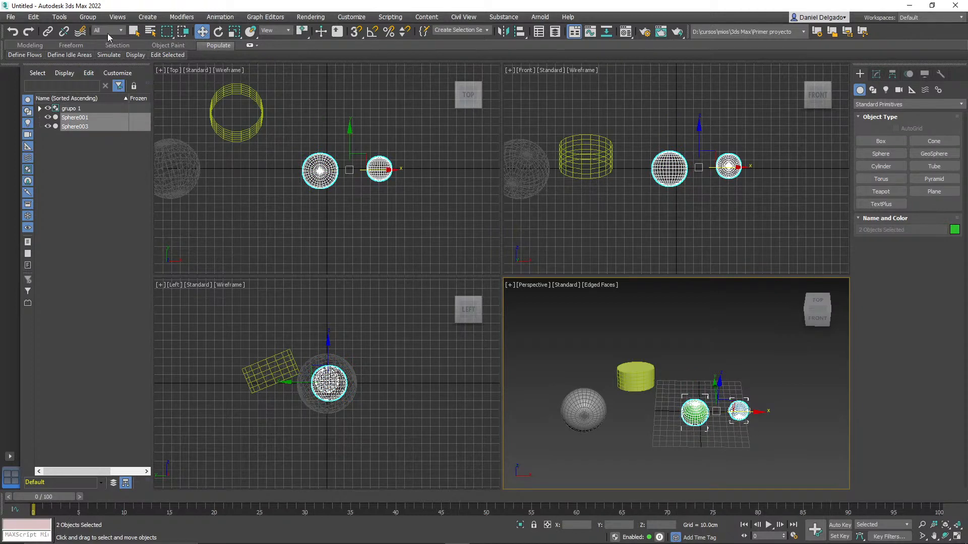
pyautogui.click(87, 17)
pyautogui.click(103, 34)
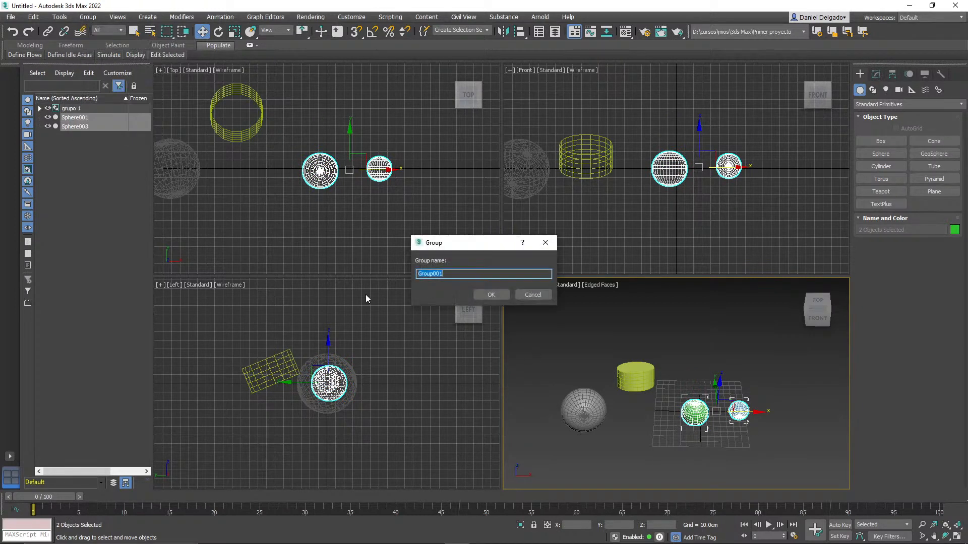
pyautogui.write('grupo 2')
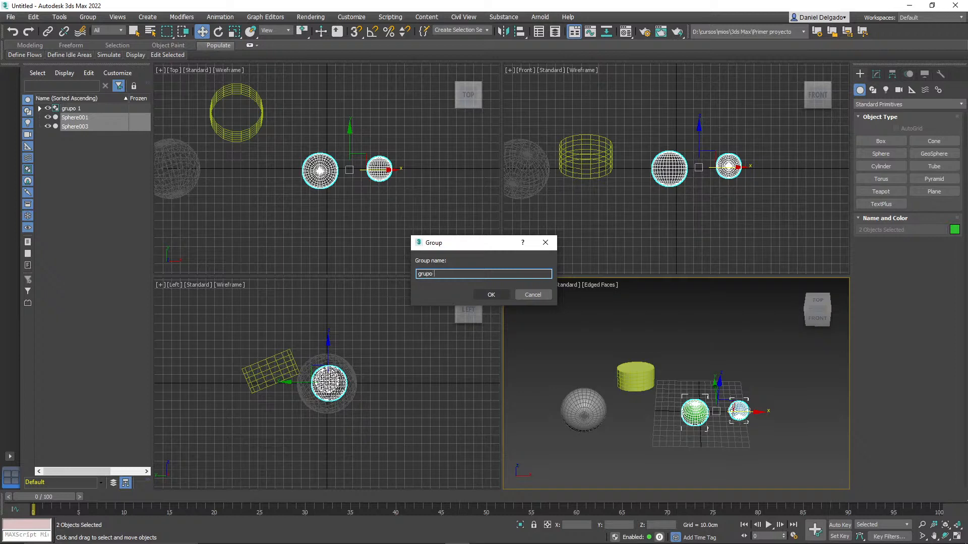
pyautogui.click(498, 295)
pyautogui.click(590, 371)
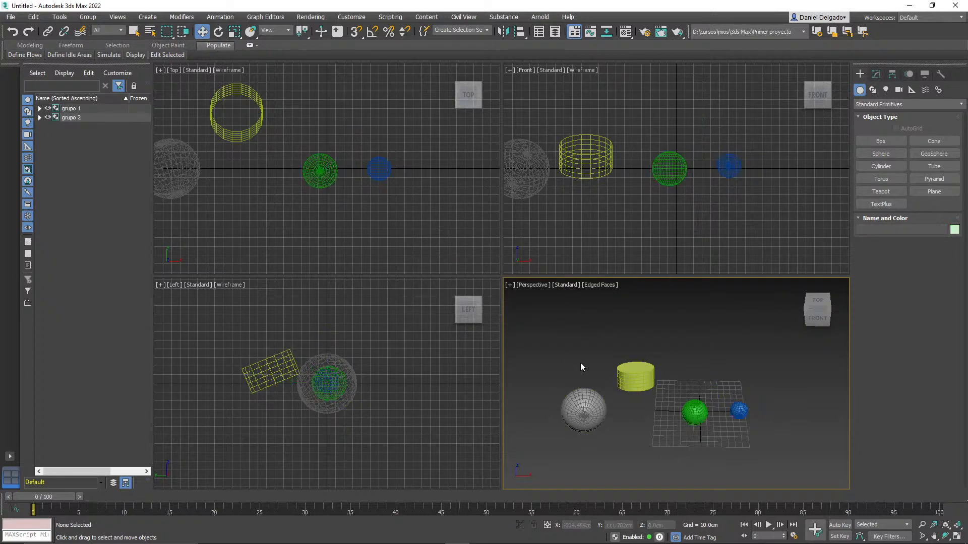
# Step: Combine grupo 1 and grupo 2 into a parent group named "grupo general"
pyautogui.moveTo(822, 479); pyautogui.dragTo(756, 459)
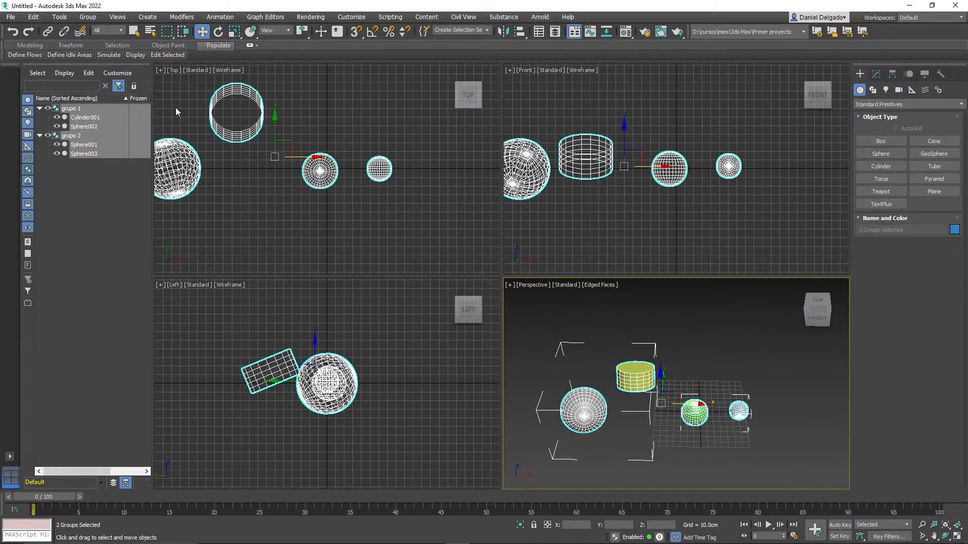
pyautogui.click(87, 16)
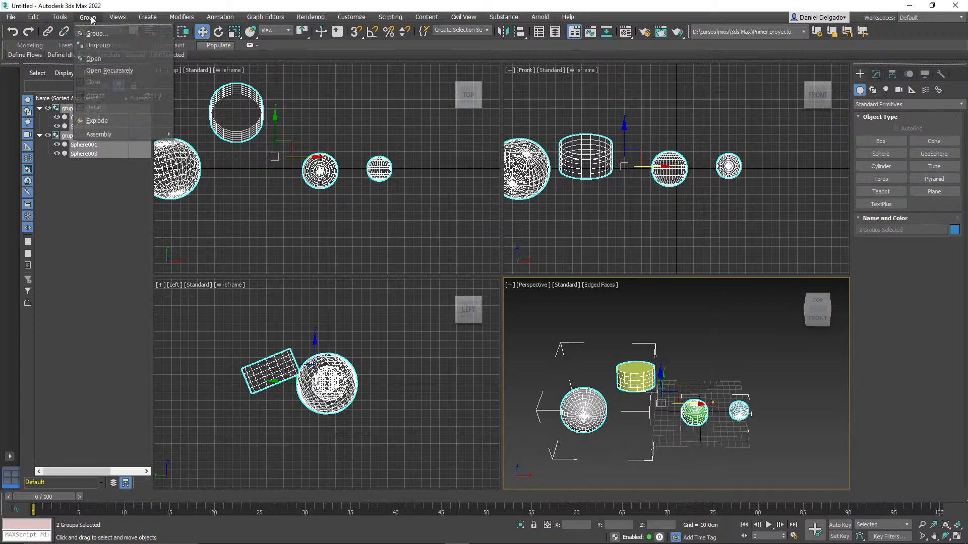
pyautogui.click(91, 28)
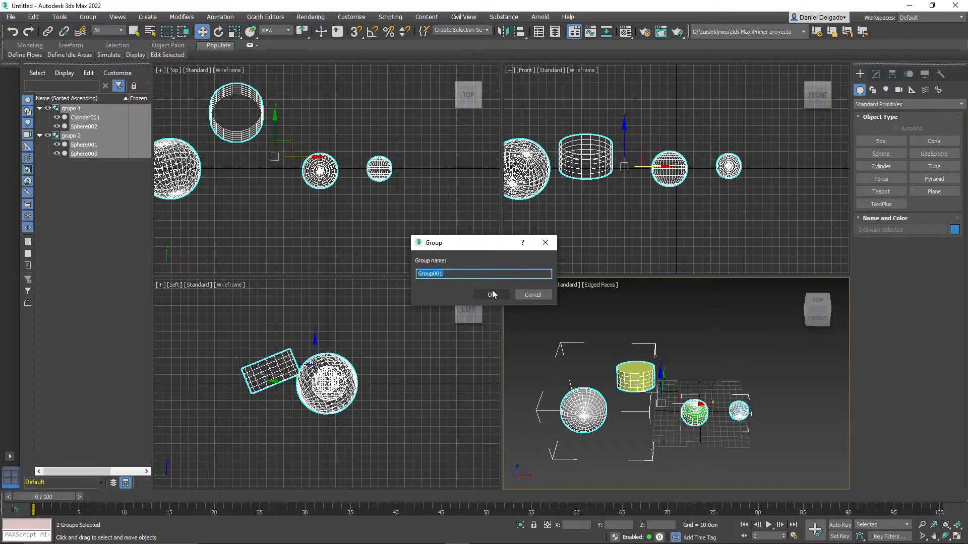
pyautogui.write('grupo general')
pyautogui.click(492, 293)
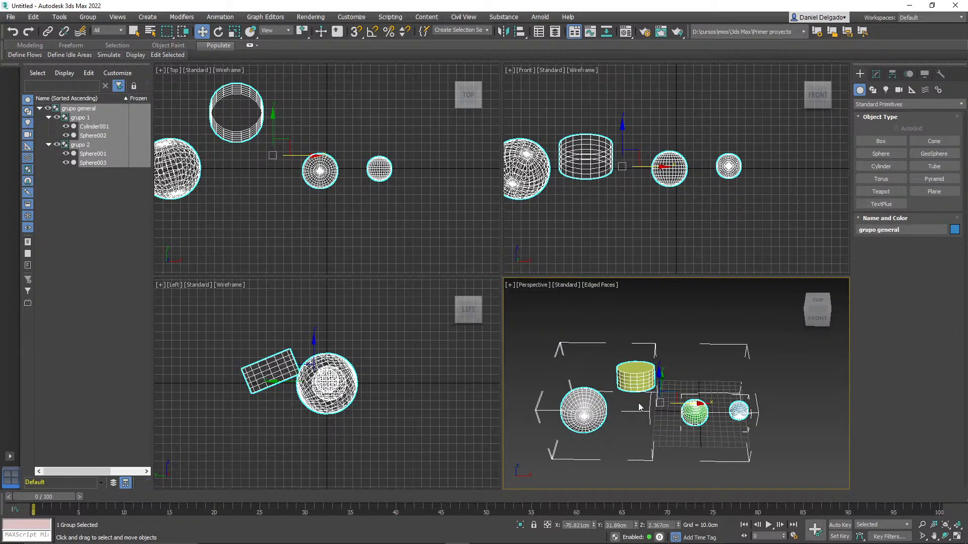
# Step: Move grupo general to about X -47.7 cm and Z 38.6 cm, and rotate it about 1.2 degrees around Z
pyautogui.click(682, 339)
pyautogui.click(642, 382)
pyautogui.moveTo(656, 378); pyautogui.dragTo(703, 392)
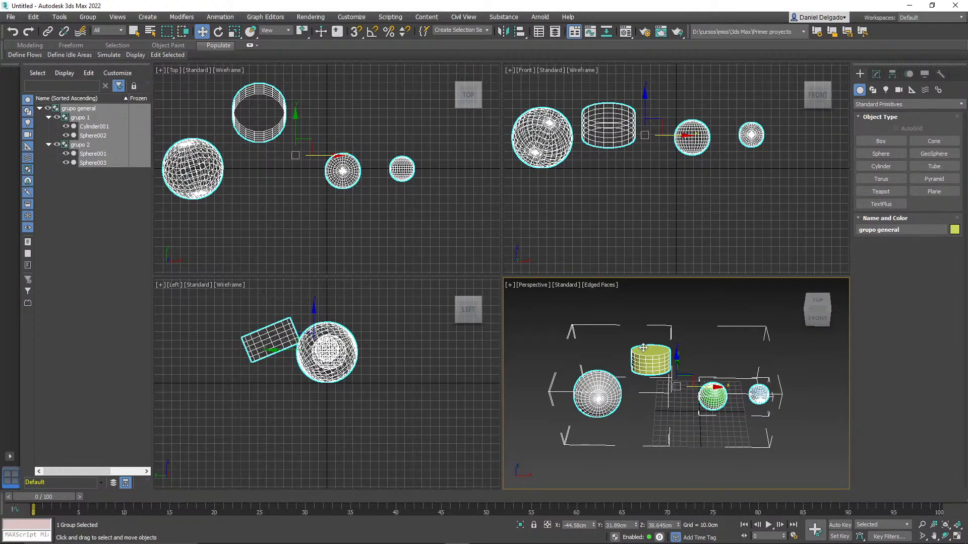
pyautogui.moveTo(705, 391); pyautogui.dragTo(727, 397)
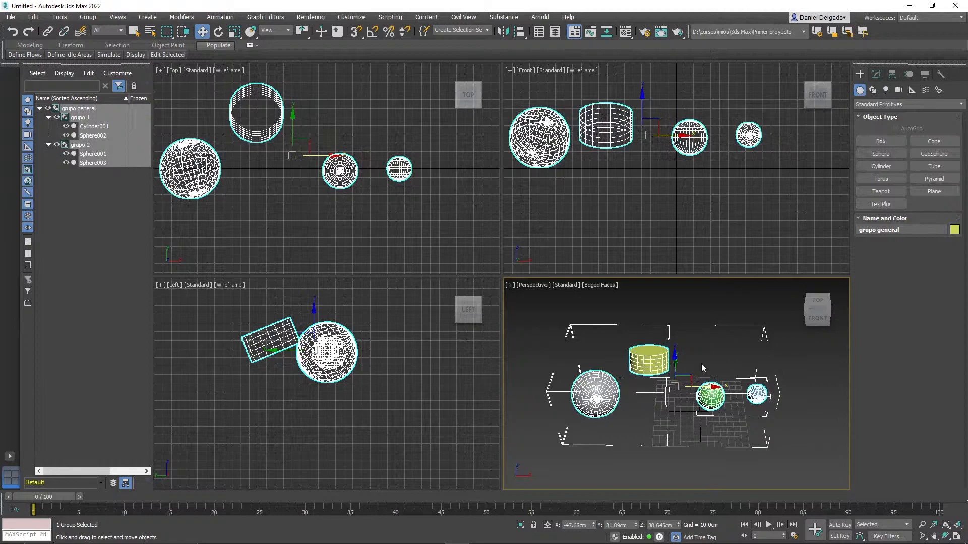
pyautogui.press('e')
pyautogui.moveTo(670, 418); pyautogui.dragTo(698, 417)
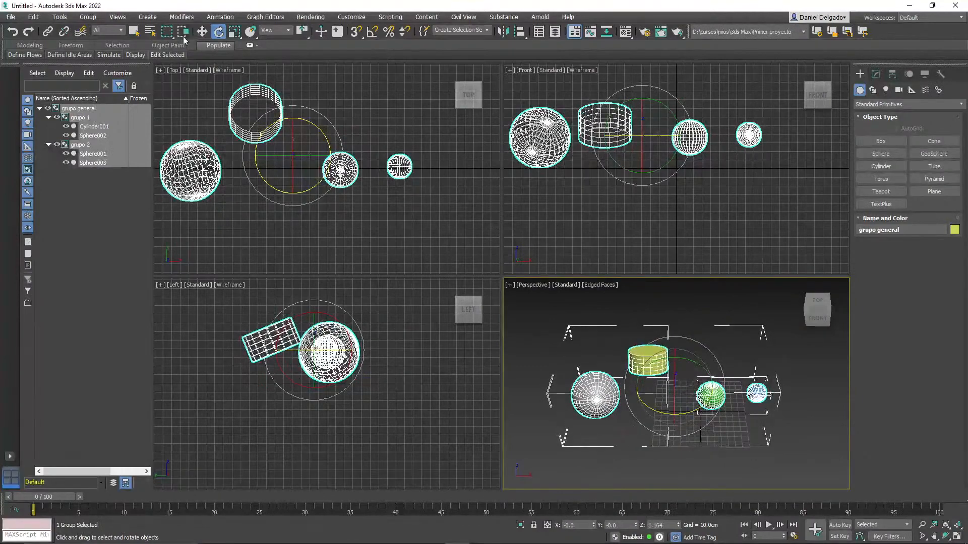
# Step: Open grupo general one level and select its bounding helper, grupo 2 and grupo 1 separately
pyautogui.click(88, 17)
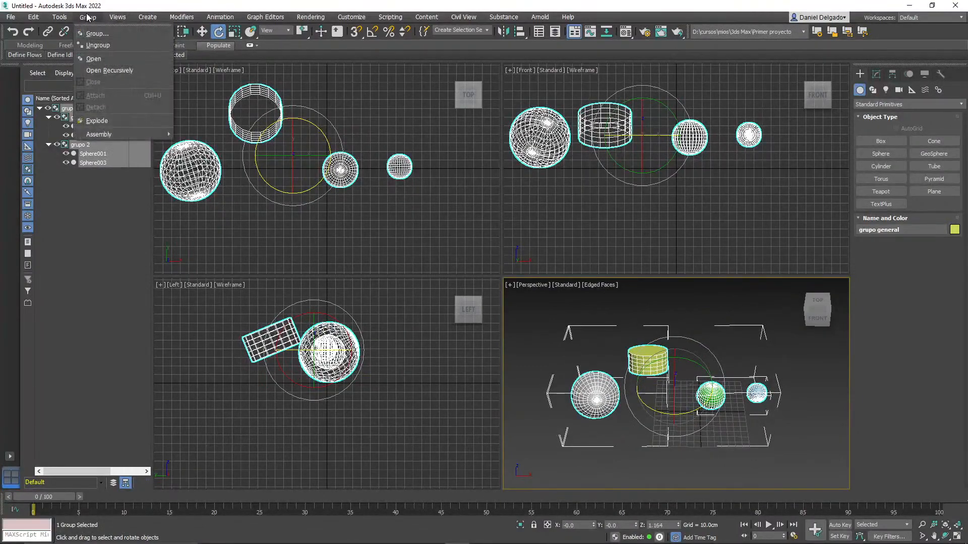
pyautogui.click(122, 59)
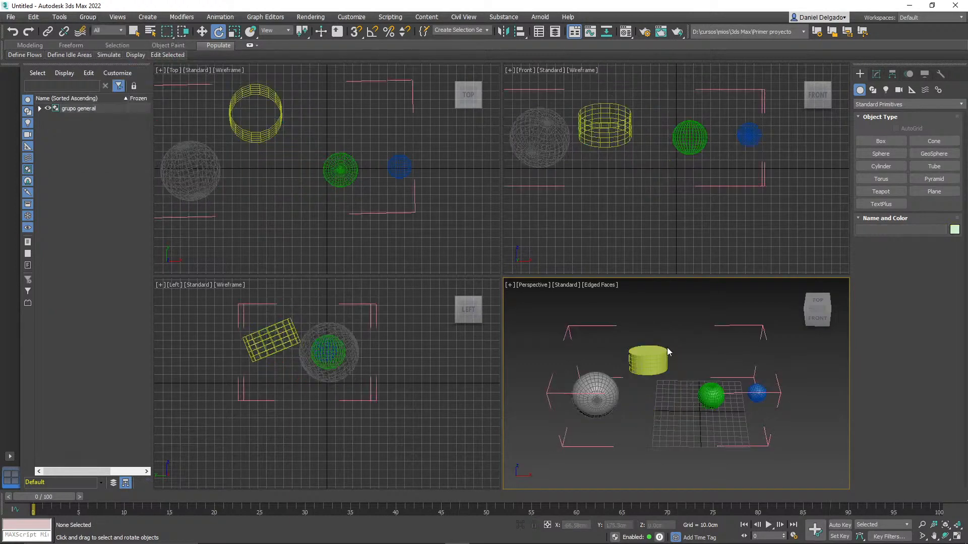
pyautogui.click(655, 359)
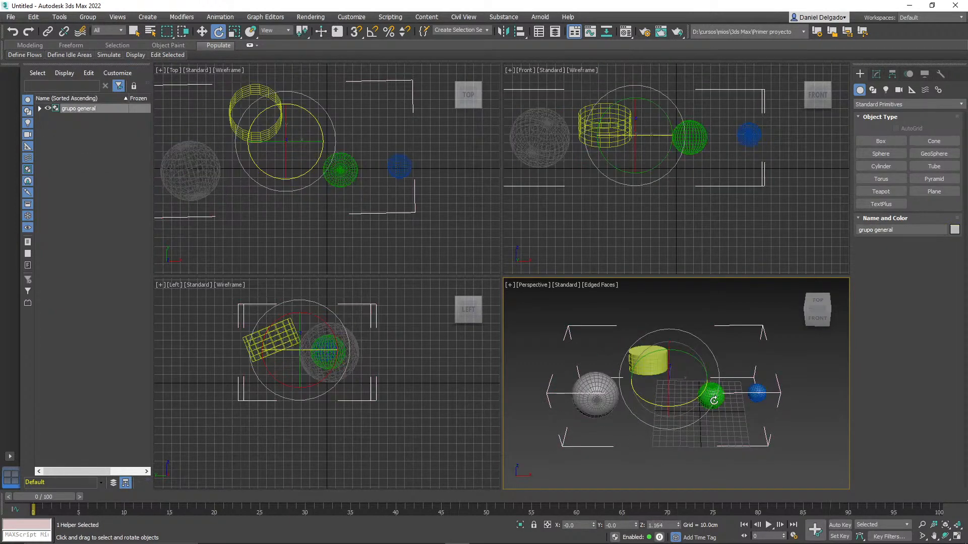
pyautogui.click(711, 398)
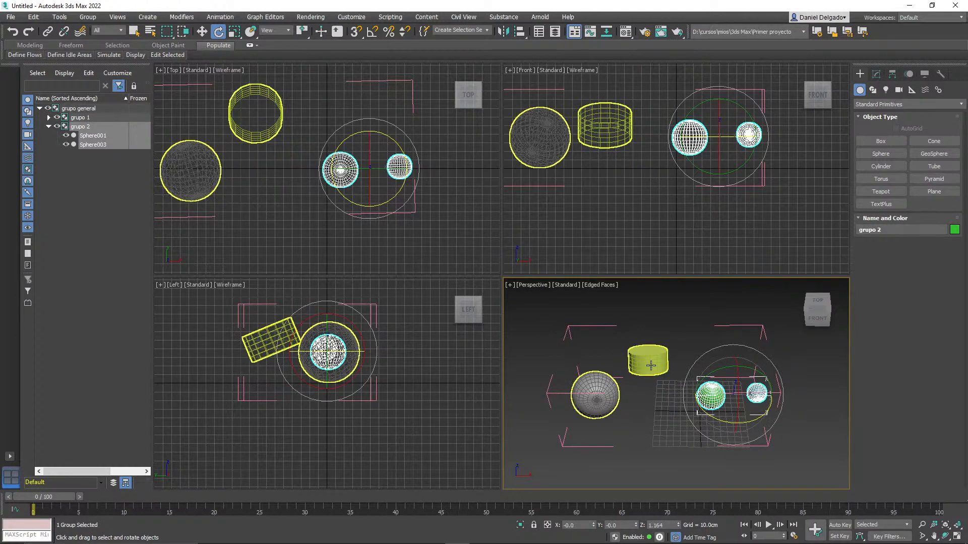
pyautogui.click(651, 353)
# Step: Select the bounding helper of grupo general and close the group
pyautogui.click(595, 325)
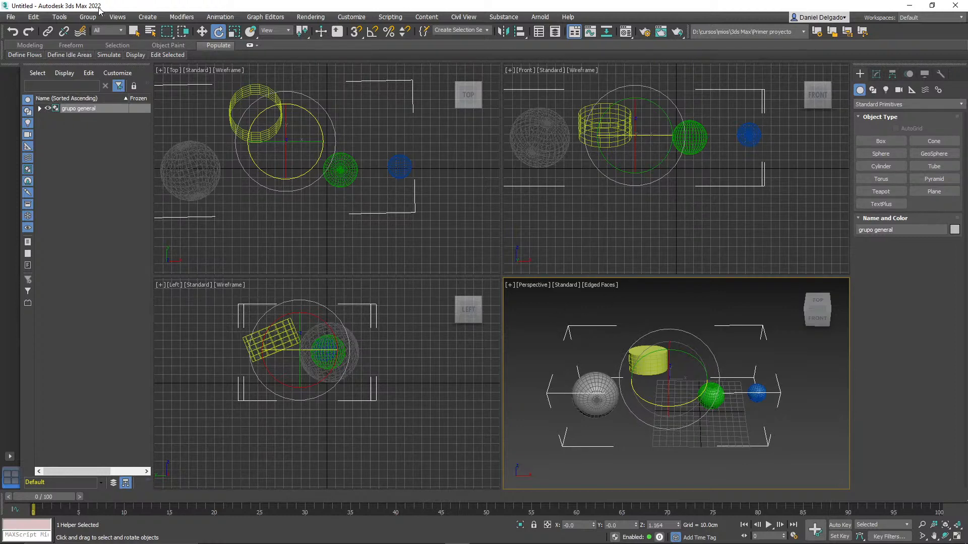
pyautogui.click(88, 16)
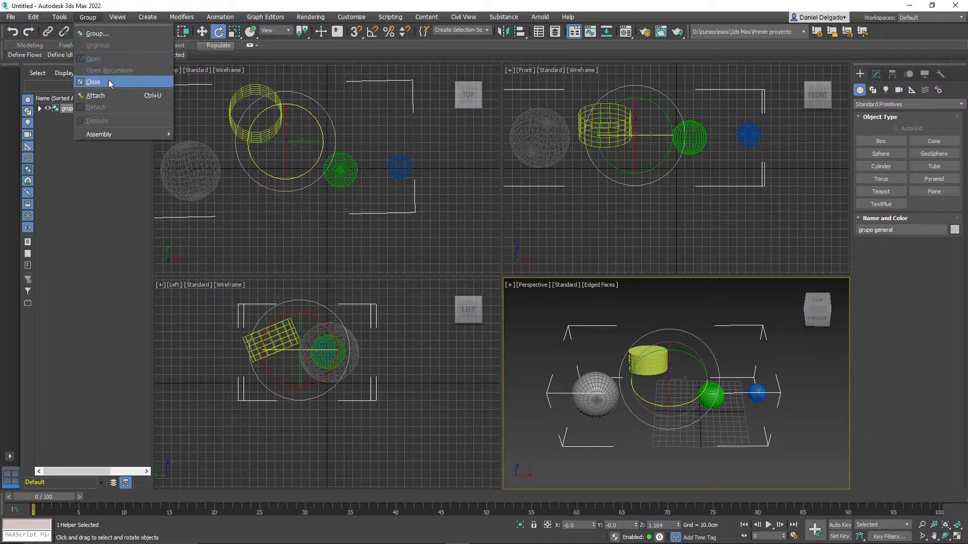
pyautogui.click(92, 81)
# Step: Open grupo general recursively and select the gray sphere, the cylinder and the green sphere individually
pyautogui.click(88, 16)
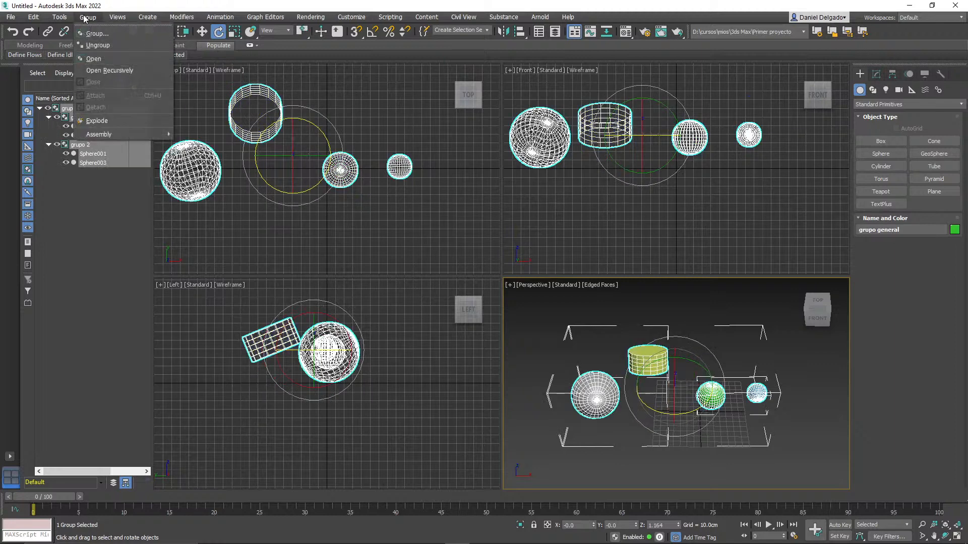
pyautogui.click(130, 71)
pyautogui.click(584, 401)
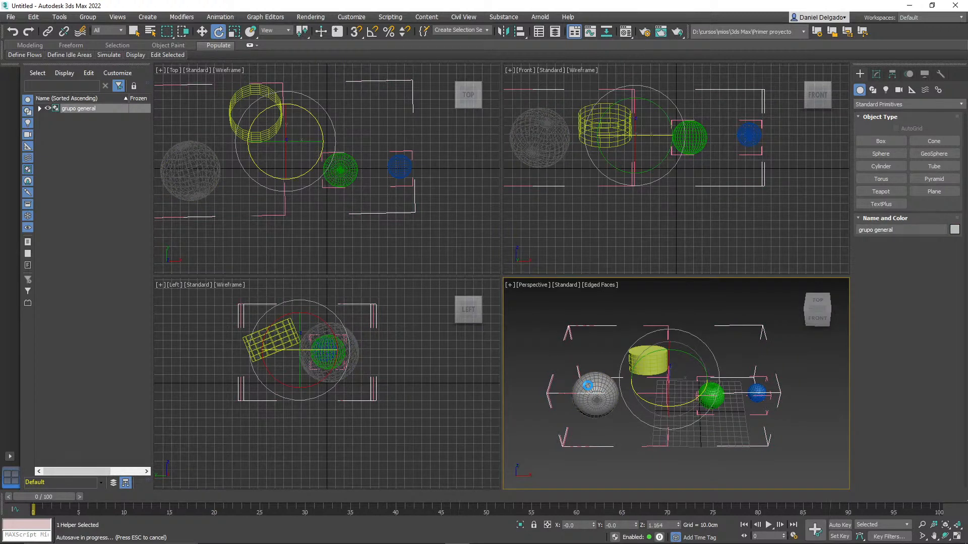
pyautogui.click(588, 386)
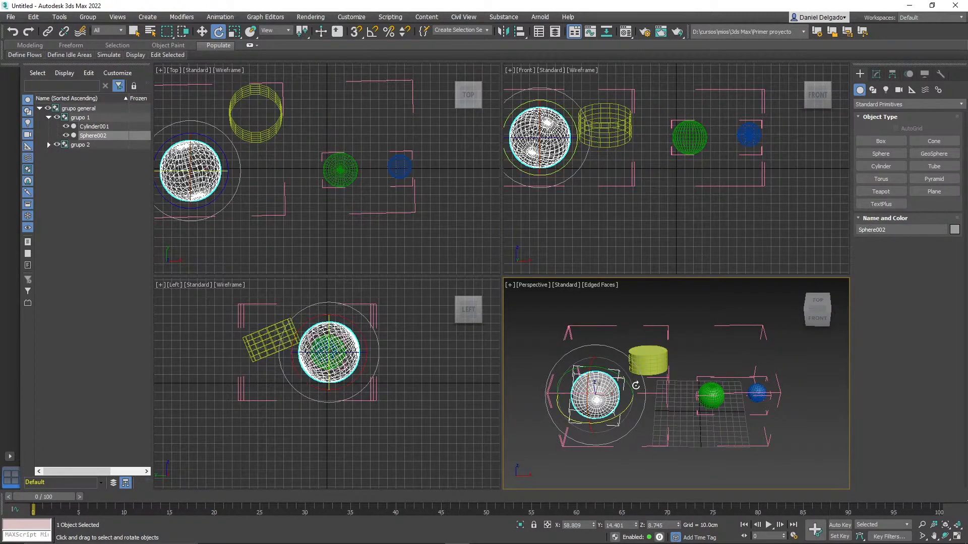
pyautogui.click(649, 362)
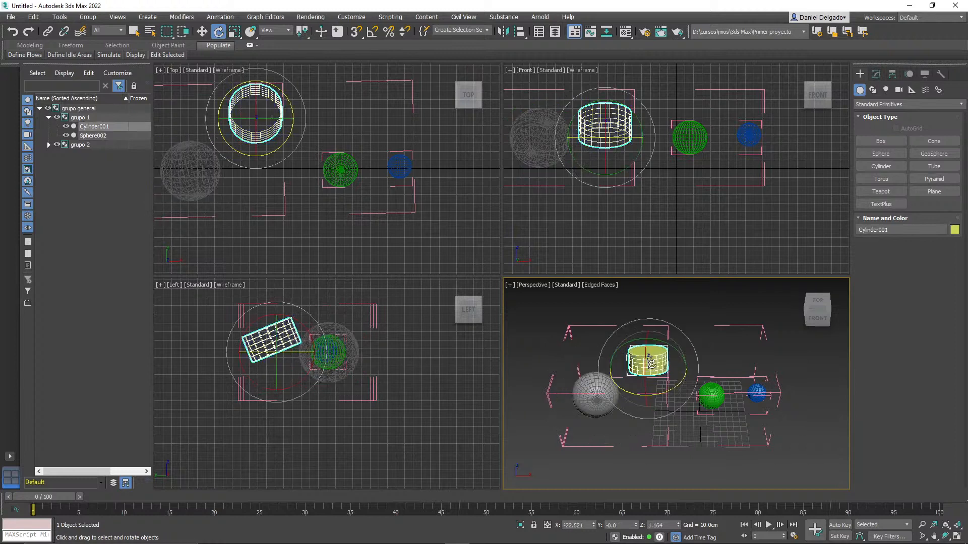
pyautogui.click(709, 394)
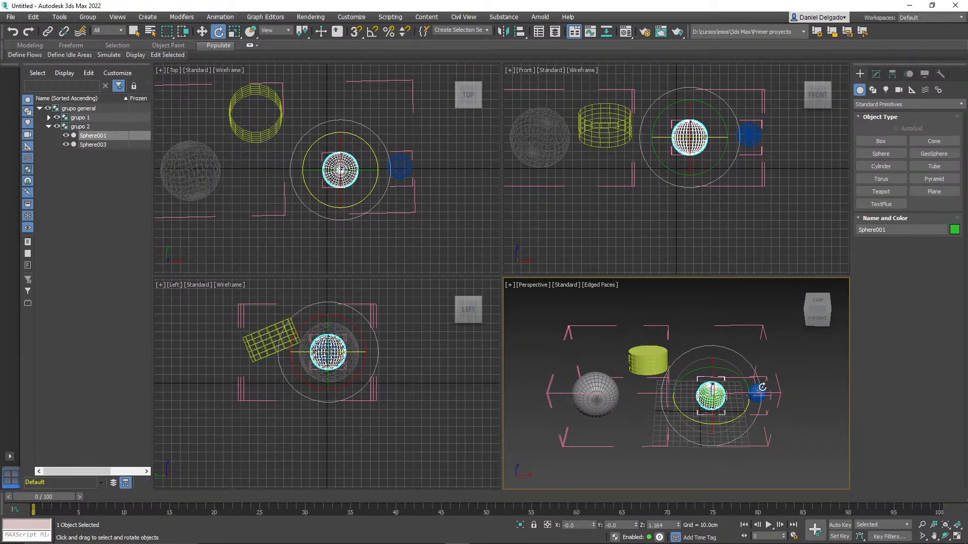
# Step: Examine the opened nested groups from another angle, selecting the small blue sphere on its own
pyautogui.click(789, 415)
pyautogui.keyDown('alt'); pyautogui.moveTo(747, 413); pyautogui.dragTo(729, 380, button='middle'); pyautogui.keyUp('alt')
pyautogui.click(738, 378)
pyautogui.click(694, 411)
pyautogui.click(699, 382)
pyautogui.click(737, 449)
pyautogui.click(748, 383)
pyautogui.moveTo(696, 458)
pyautogui.keyDown('alt'); pyautogui.mouseDown(button='middle')
pyautogui.moveTo(728, 471)
pyautogui.moveTo(687, 465)
pyautogui.mouseUp(button='middle'); pyautogui.keyUp('alt')
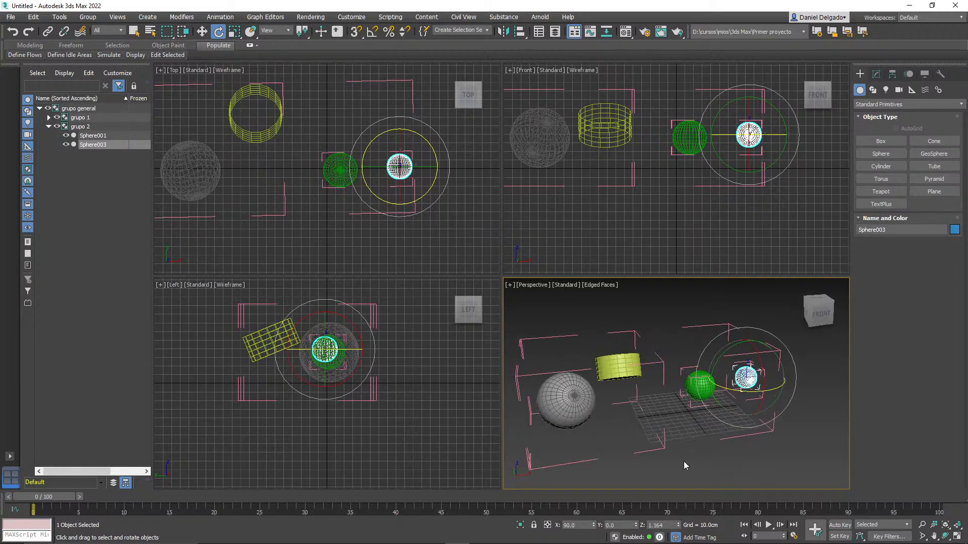
# Step: Close the nested groups grupo 1 and grupo 2, using the gray sphere and the green sphere as the selected members
pyautogui.scroll(-3, 673, 463)
pyautogui.keyDown('alt'); pyautogui.moveTo(620, 403); pyautogui.dragTo(600, 401, button='middle'); pyautogui.keyUp('alt')
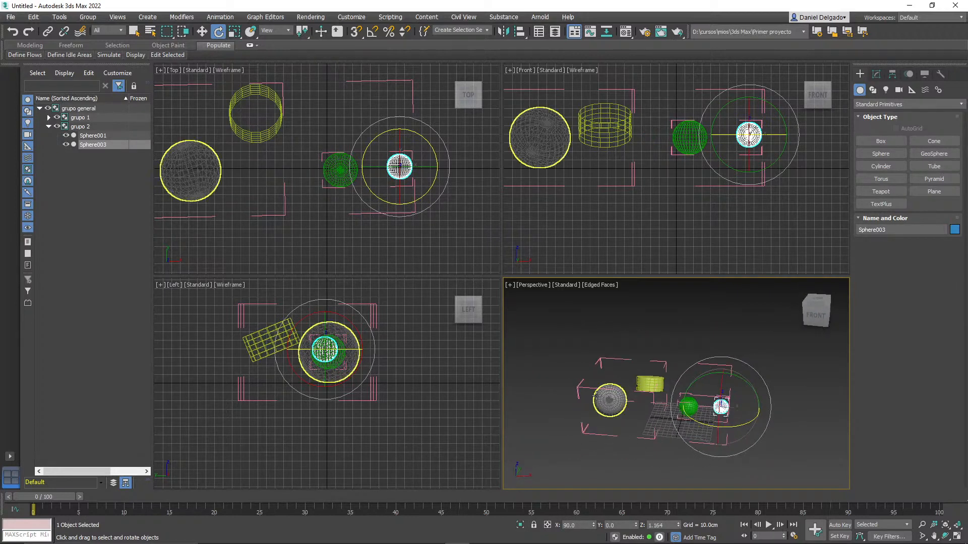
pyautogui.click(599, 401)
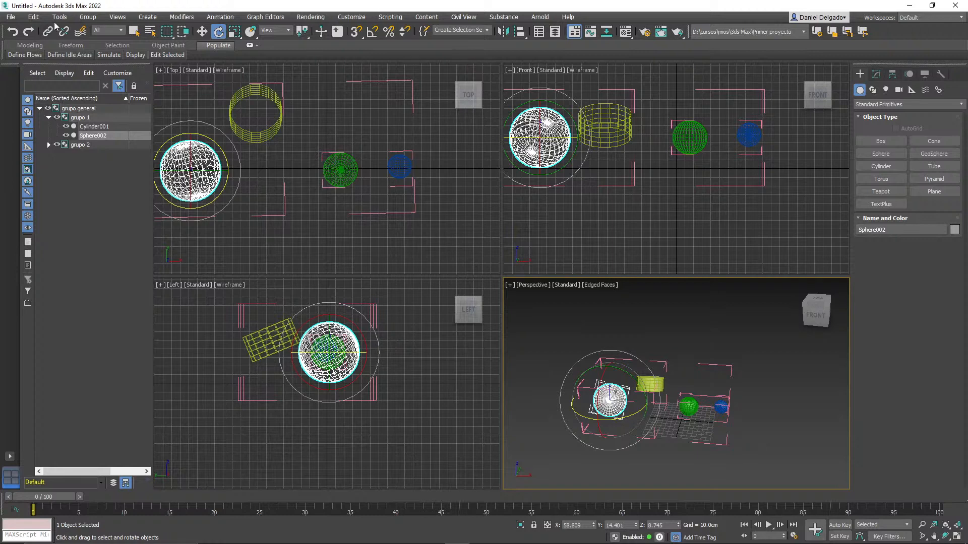
pyautogui.click(88, 17)
pyautogui.click(101, 75)
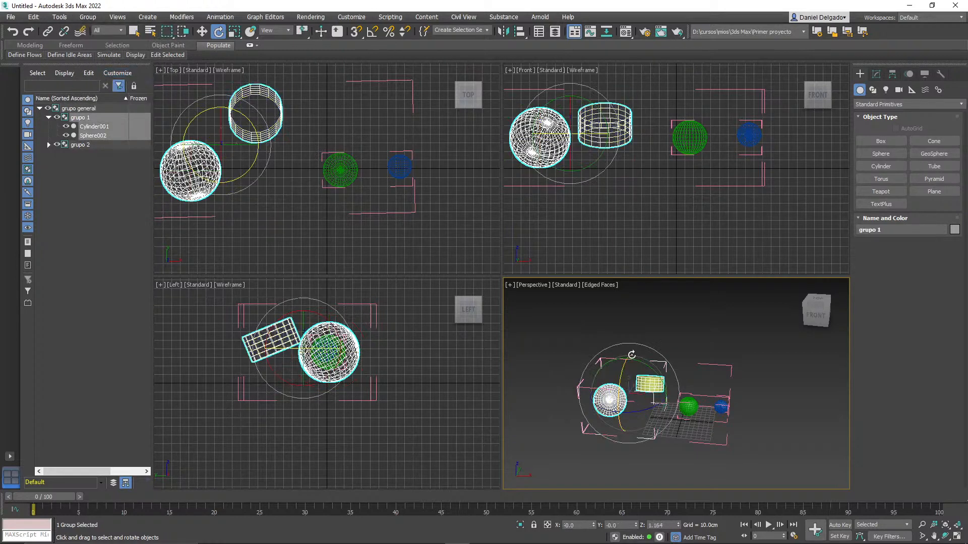
pyautogui.click(688, 406)
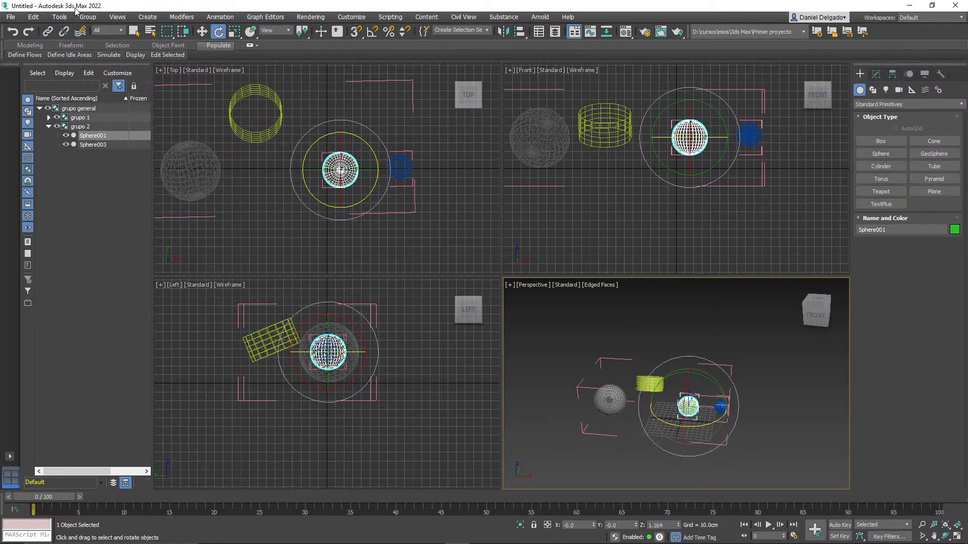
pyautogui.click(88, 16)
pyautogui.click(101, 76)
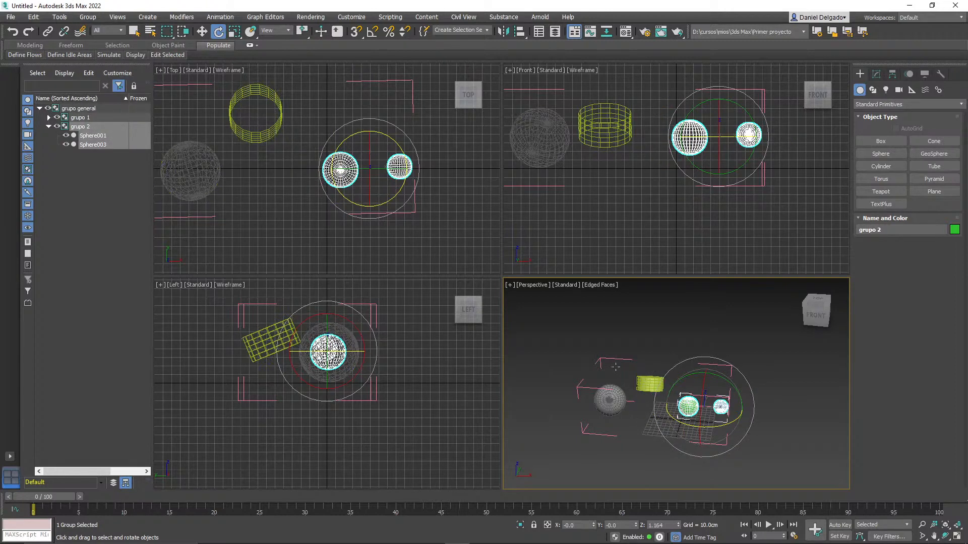
# Step: Select the outer bounding helper, close grupo general and clear the selection
pyautogui.click(616, 358)
pyautogui.click(88, 17)
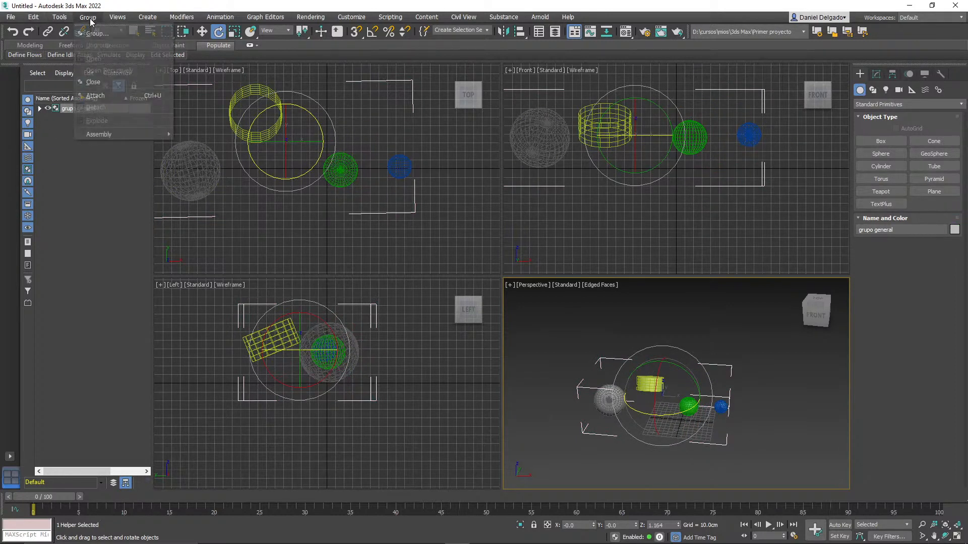
pyautogui.click(99, 75)
pyautogui.click(592, 450)
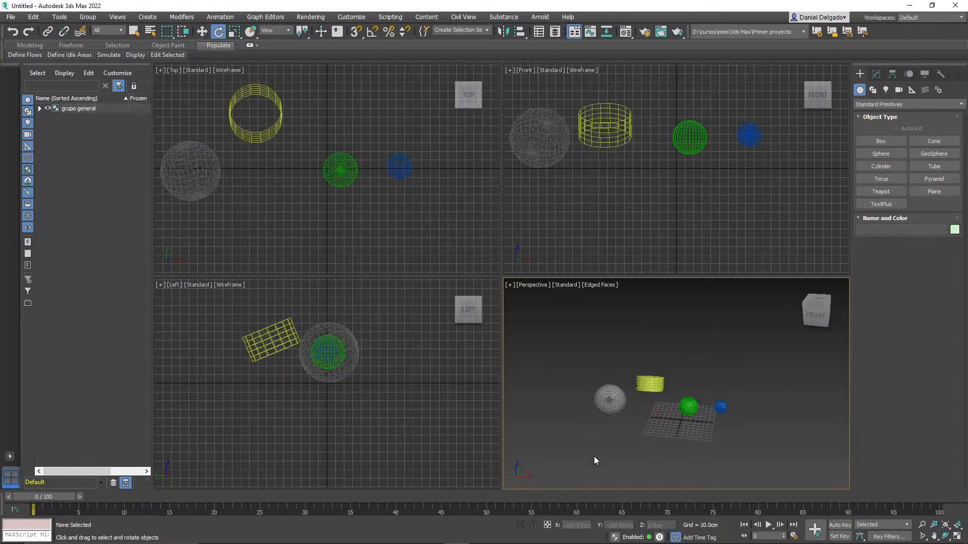
# Step: Create a sphere in the Front view, below the gap between the cylinder and the green sphere
pyautogui.click(881, 153)
pyautogui.moveTo(627, 202); pyautogui.dragTo(643, 220)
pyautogui.rightClick(700, 449)
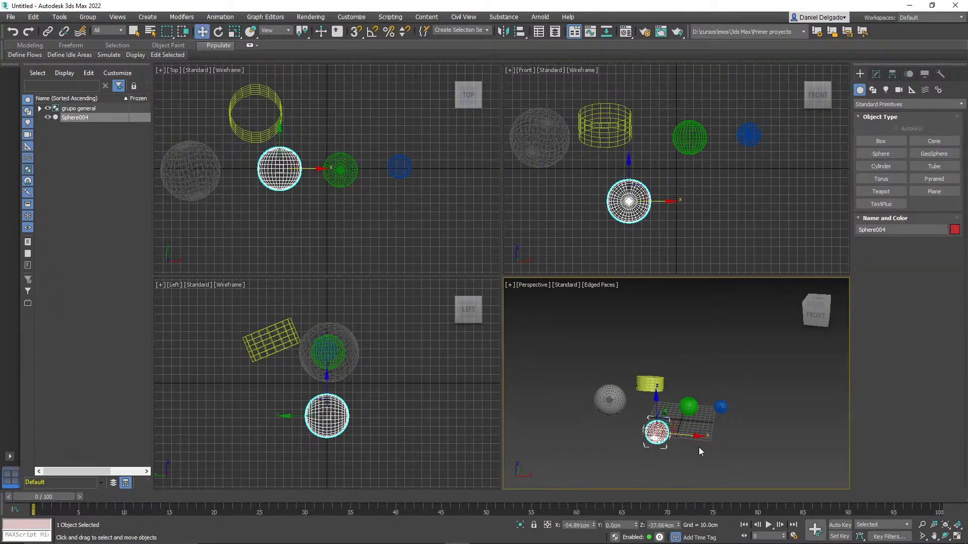
# Step: Raise the new red sphere to about Z 57.8 cm and move it along Y, clear of the grouped objects
pyautogui.moveTo(651, 414); pyautogui.dragTo(658, 387)
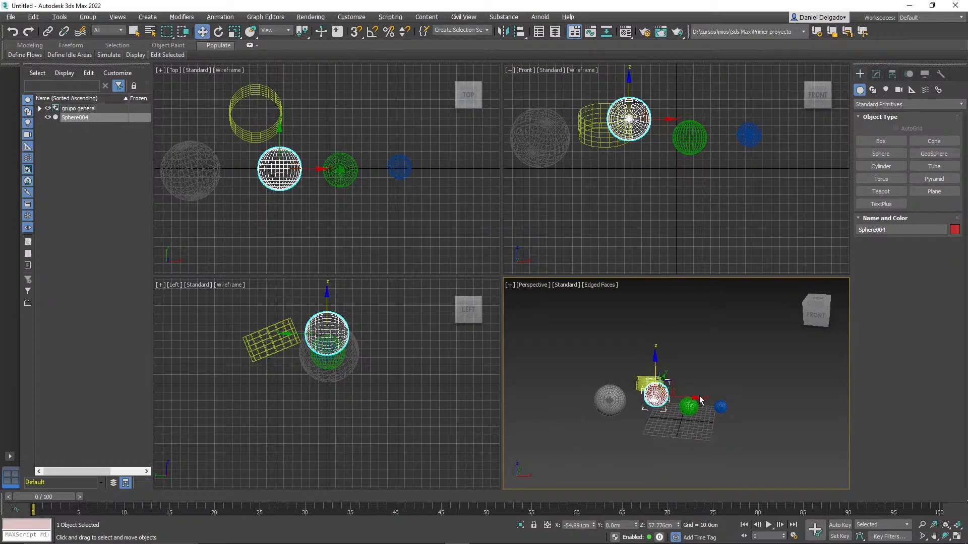
pyautogui.keyDown('alt'); pyautogui.moveTo(671, 381); pyautogui.dragTo(669, 397, button='middle'); pyautogui.keyUp('alt')
pyautogui.moveTo(674, 379); pyautogui.dragTo(634, 424)
pyautogui.click(654, 453)
# Step: Select grupo general and open it so its nested groups can be accessed
pyautogui.click(625, 380)
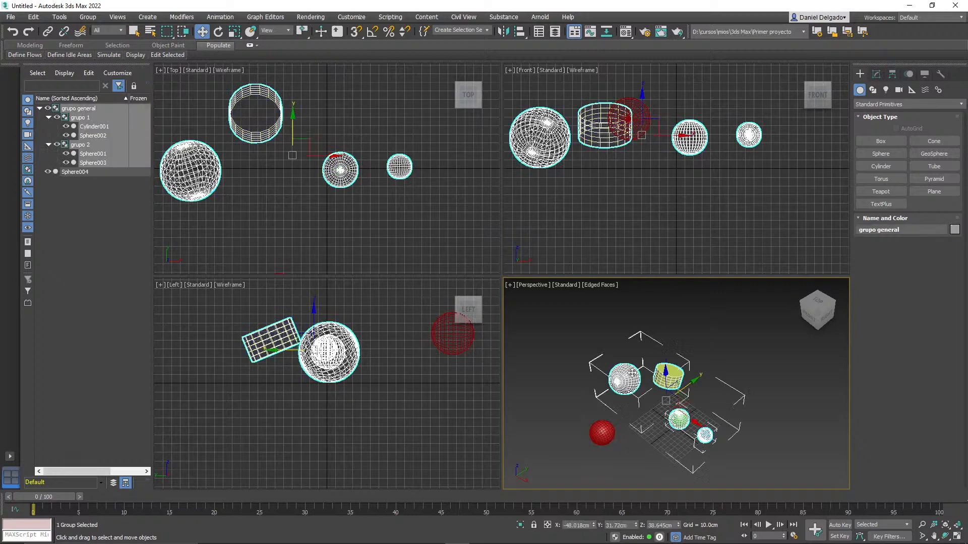
pyautogui.click(88, 16)
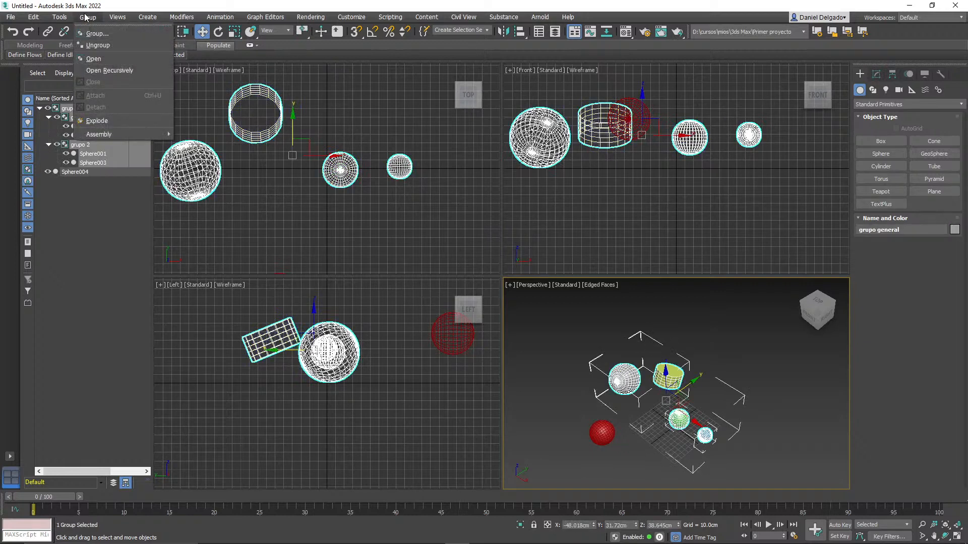
pyautogui.click(115, 59)
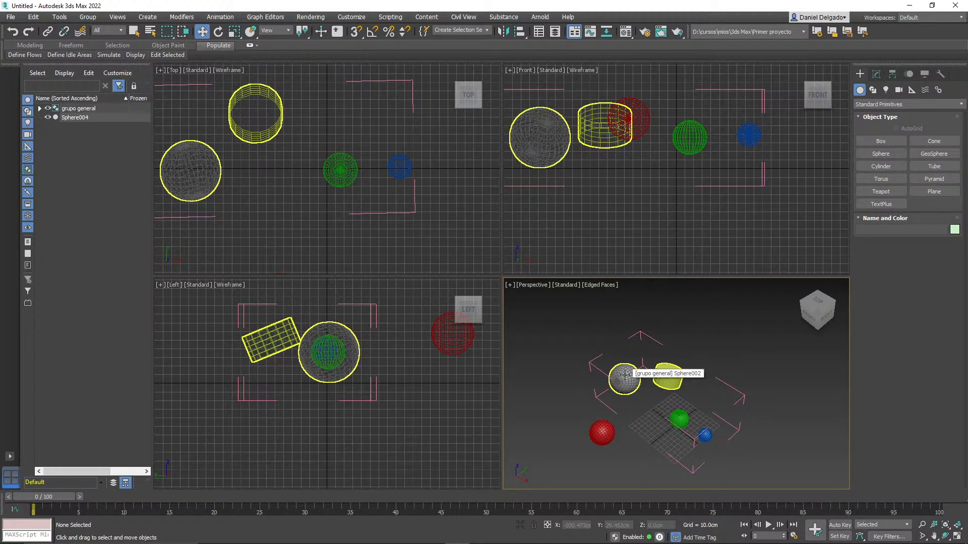
# Step: Attach the red sphere to grupo 1, using the gray sphere to designate the target group
pyautogui.click(605, 433)
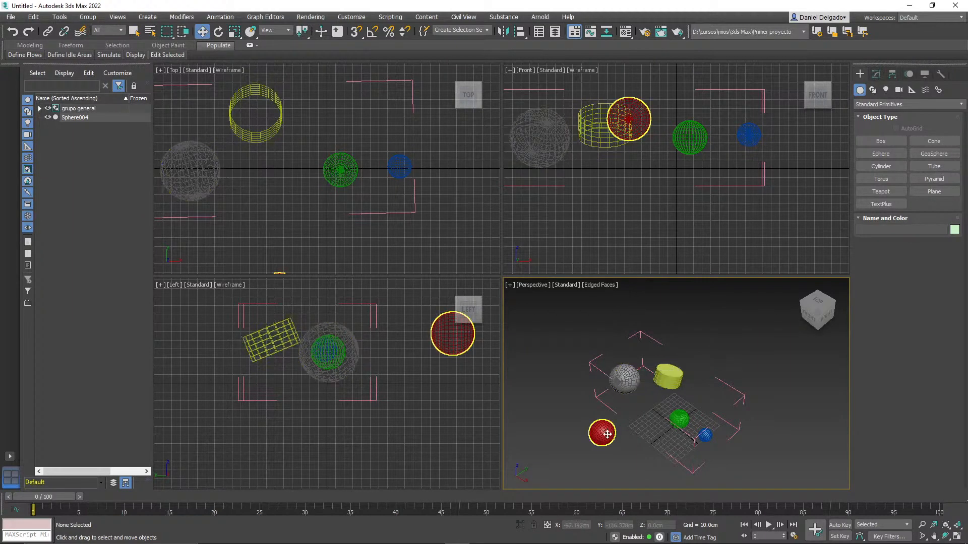
pyautogui.click(93, 18)
pyautogui.click(119, 95)
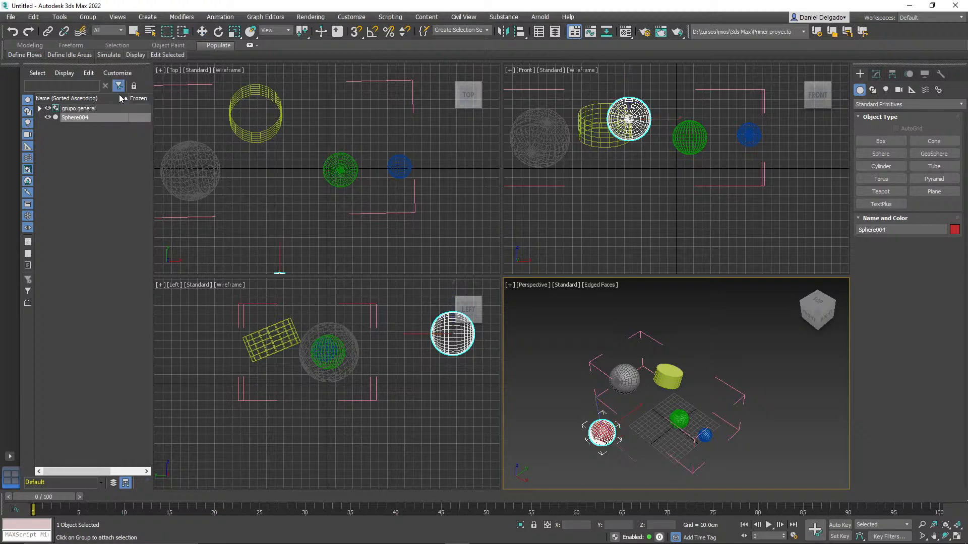
pyautogui.click(630, 380)
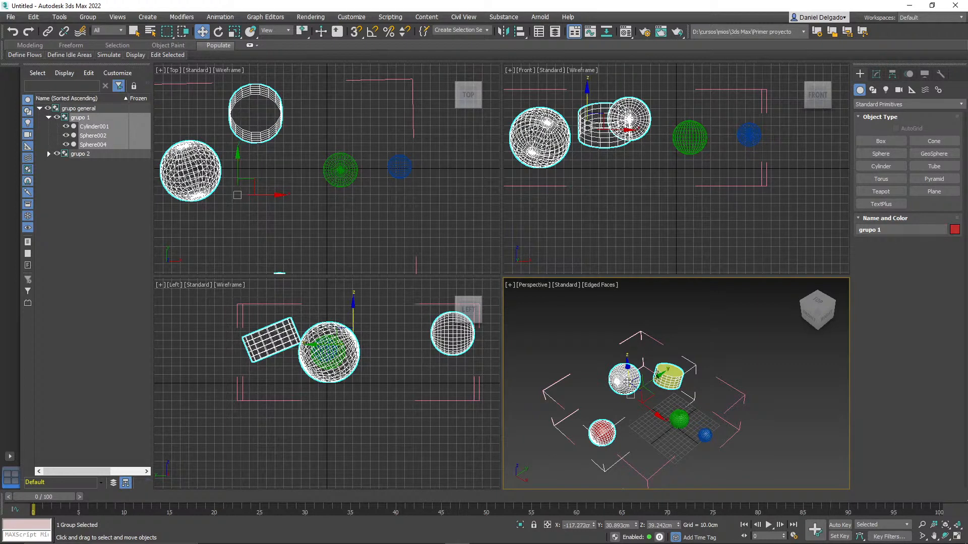
# Step: Close grupo general, using grupo 1 with its attached red sphere as the selected member
pyautogui.click(640, 442)
pyautogui.click(604, 436)
pyautogui.click(88, 16)
pyautogui.click(102, 81)
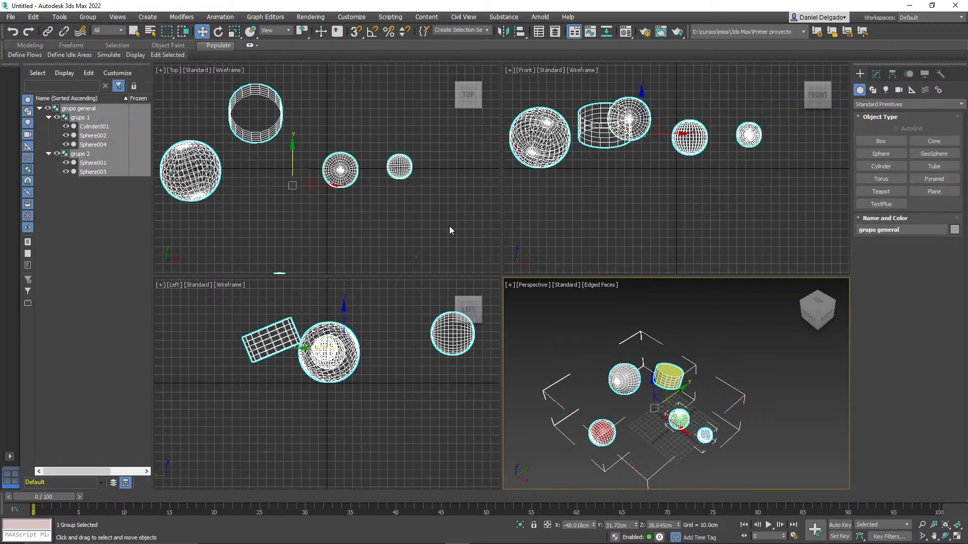
# Step: Ungroup grupo general and check that grupo 1 and grupo 2 can be selected separately
pyautogui.click(588, 343)
pyautogui.click(323, 162)
pyautogui.click(89, 18)
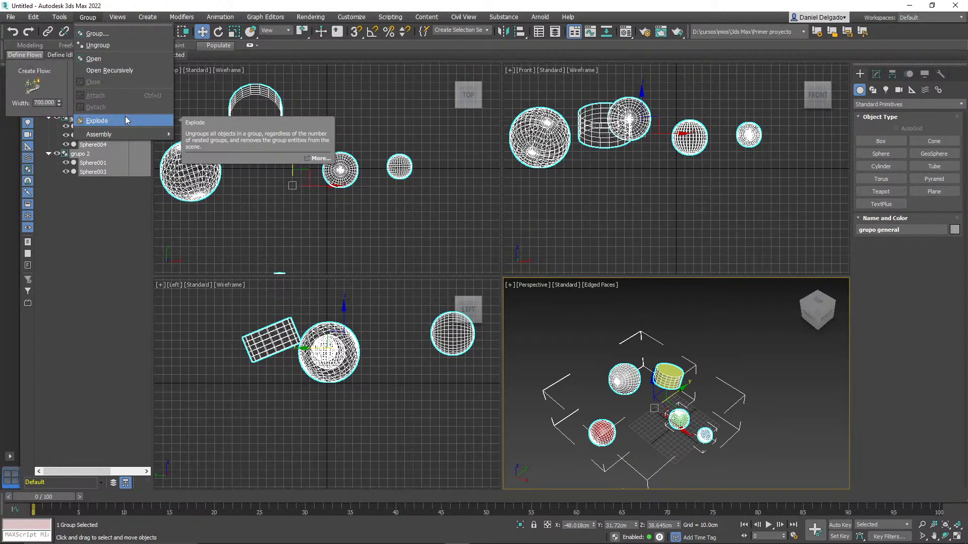
pyautogui.click(127, 45)
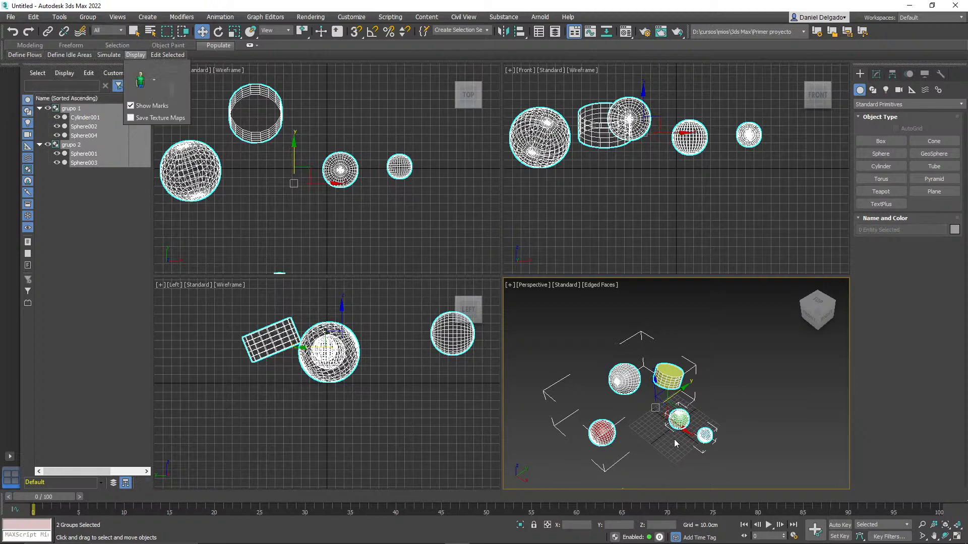
pyautogui.click(535, 287)
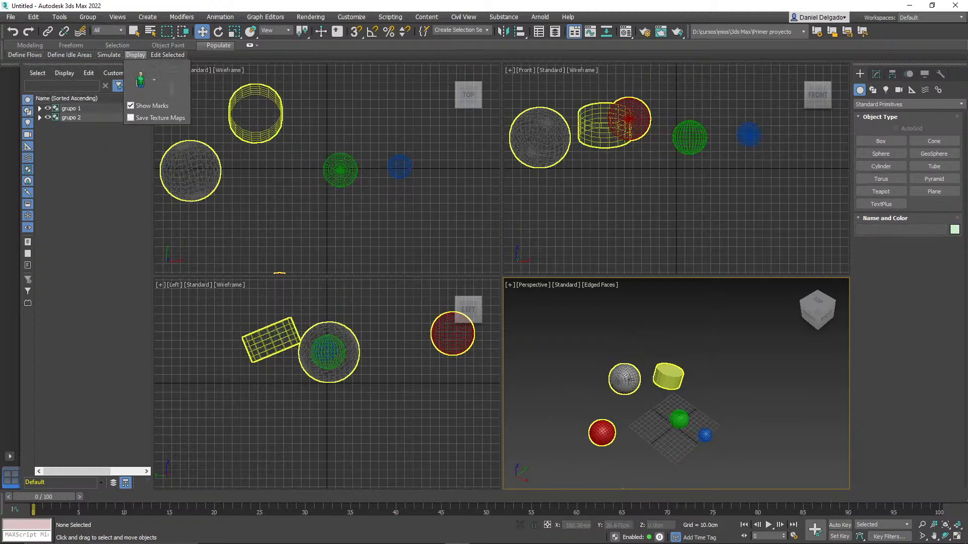
pyautogui.click(705, 433)
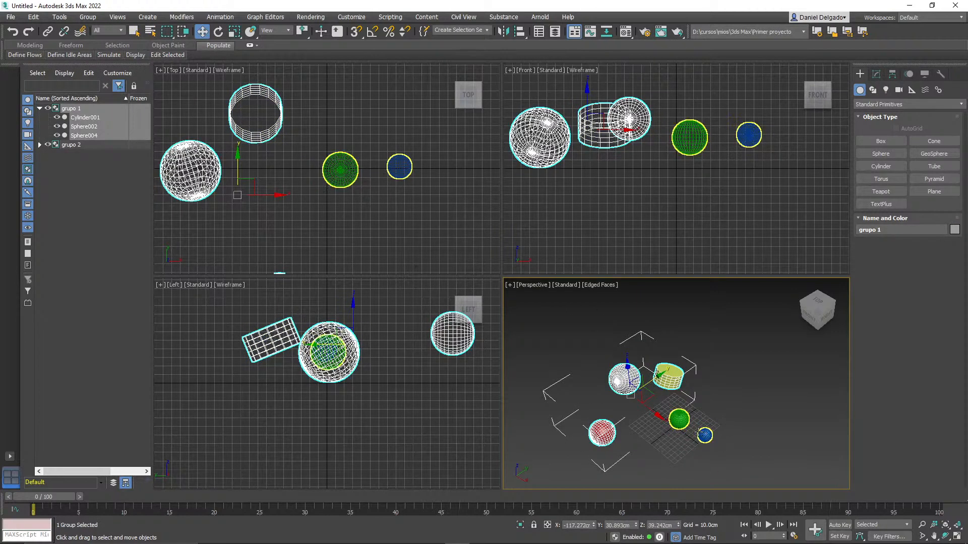
# Step: Select grupo 1 and grupo 2 and group them together under the default group name
pyautogui.moveTo(764, 473); pyautogui.dragTo(788, 488)
pyautogui.click(88, 17)
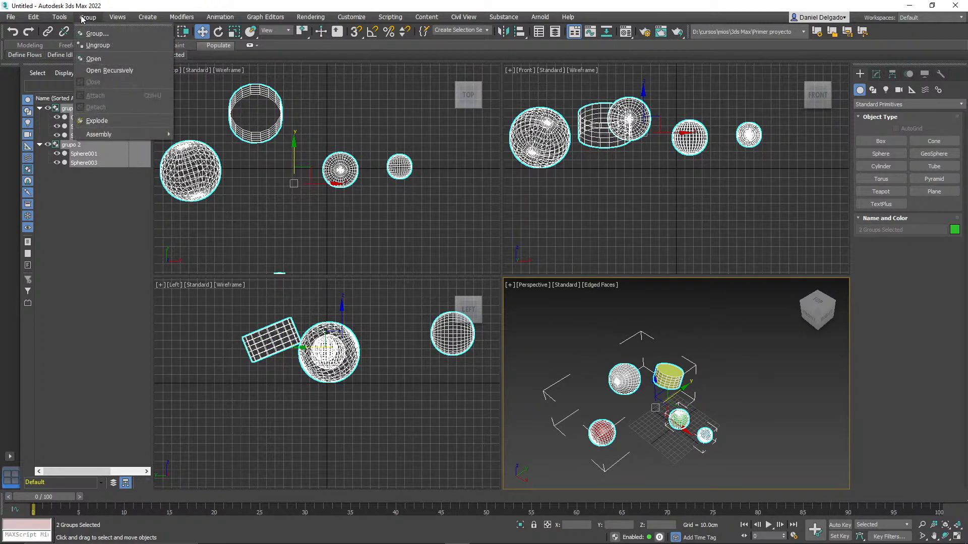
pyautogui.click(98, 34)
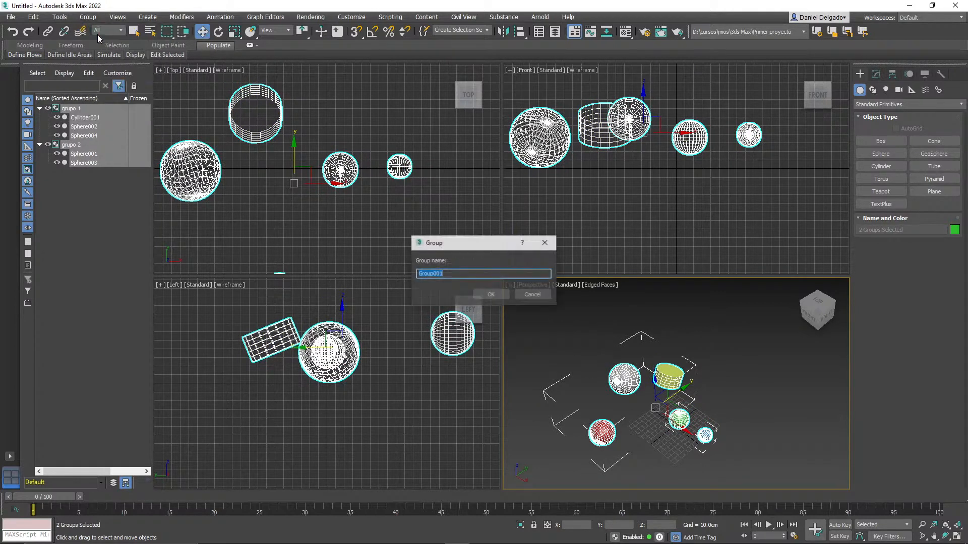
pyautogui.click(496, 298)
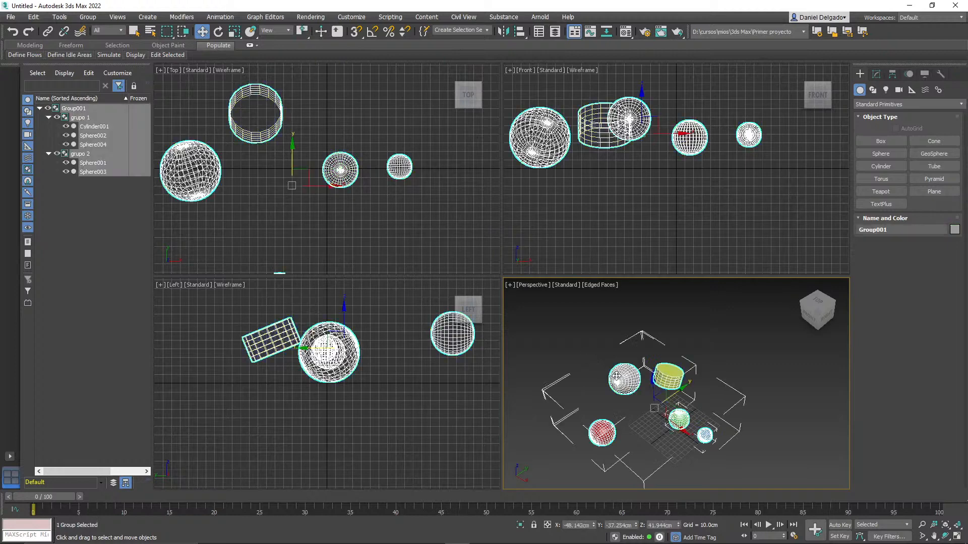
# Step: Explode the new outer group with all its nested groups and clear the selection
pyautogui.click(88, 17)
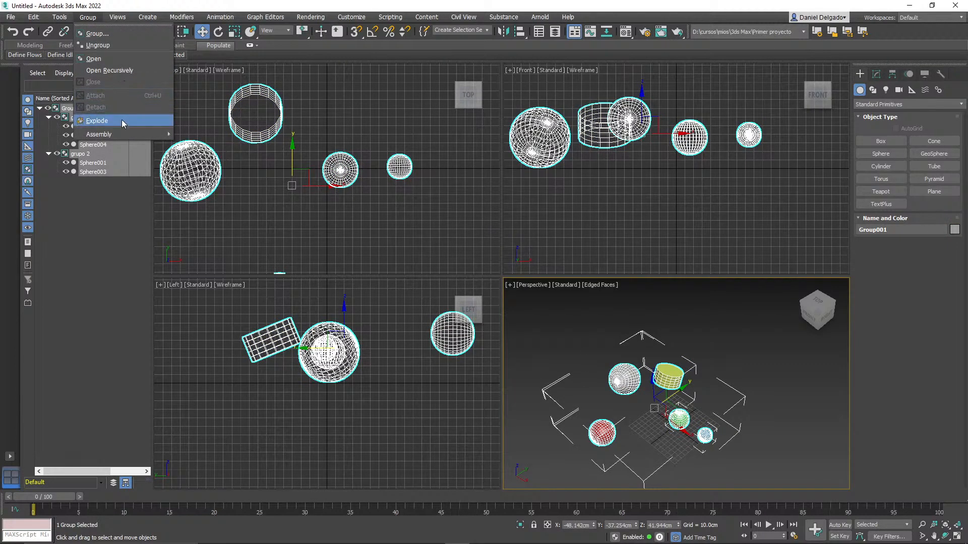
pyautogui.click(122, 120)
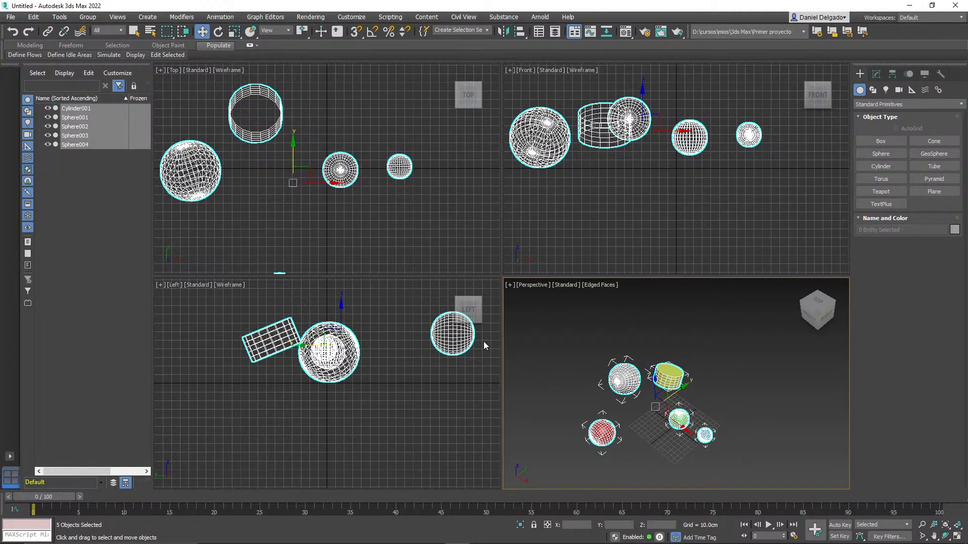
pyautogui.click(578, 342)
# Step: Select the gray sphere, cylinder, green, blue and red spheres one by one to check that each is independent
pyautogui.click(624, 379)
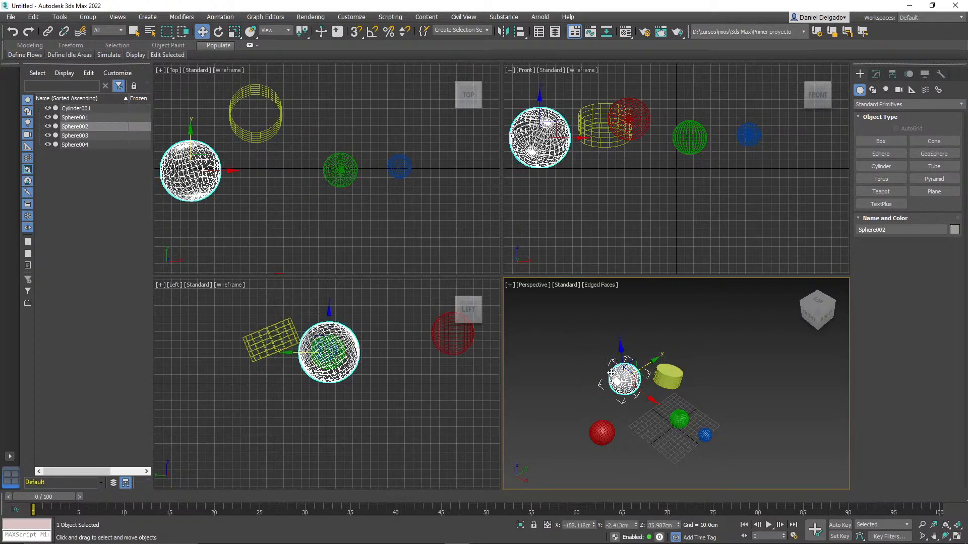
pyautogui.click(676, 373)
pyautogui.click(679, 420)
pyautogui.click(716, 438)
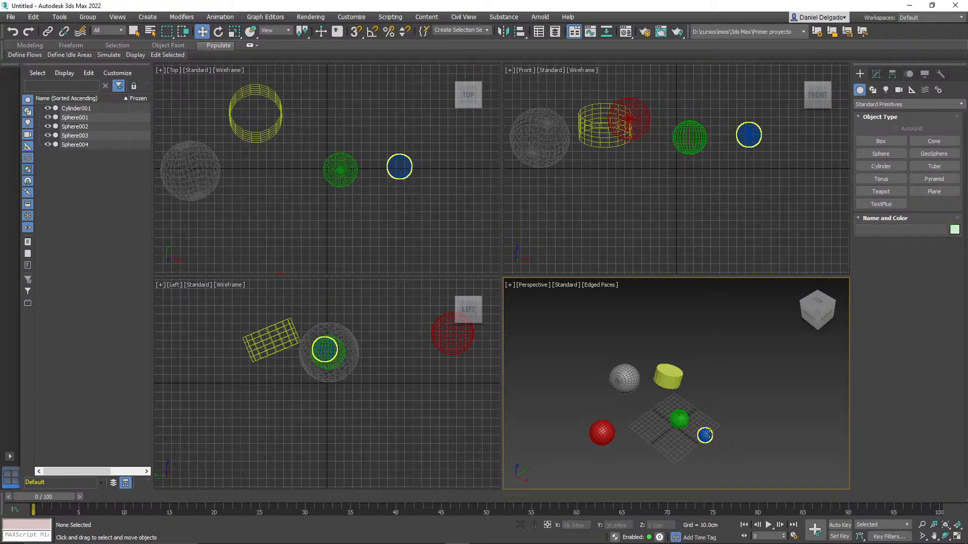
pyautogui.click(708, 435)
pyautogui.click(601, 433)
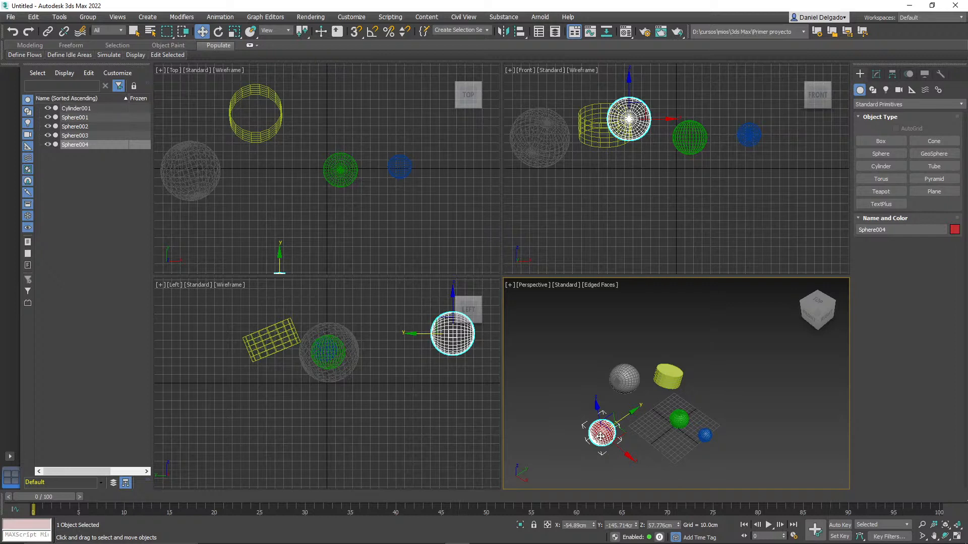
pyautogui.click(572, 387)
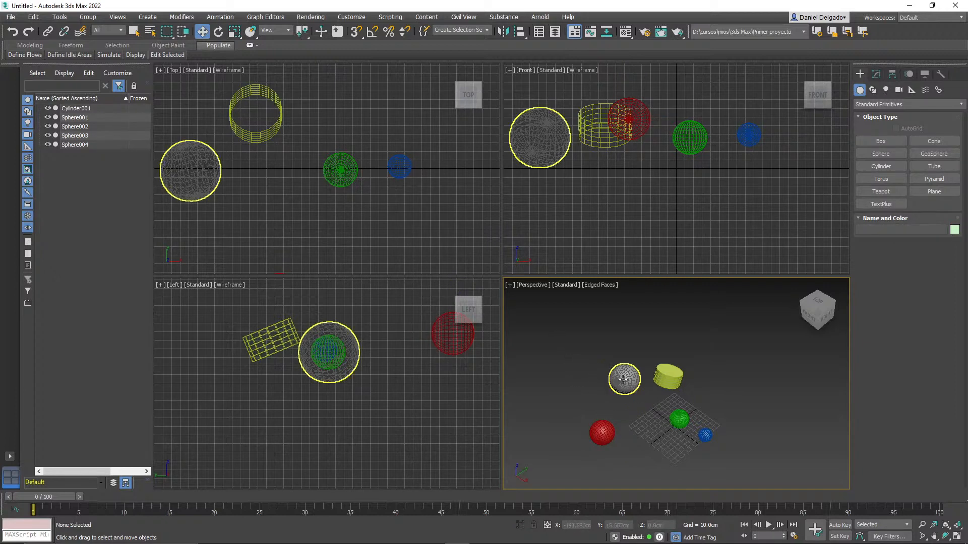
# Step: Select the cylinder and all four spheres and delete them from the scene
pyautogui.moveTo(562, 339); pyautogui.dragTo(714, 453)
pyautogui.moveTo(759, 475); pyautogui.dragTo(758, 474)
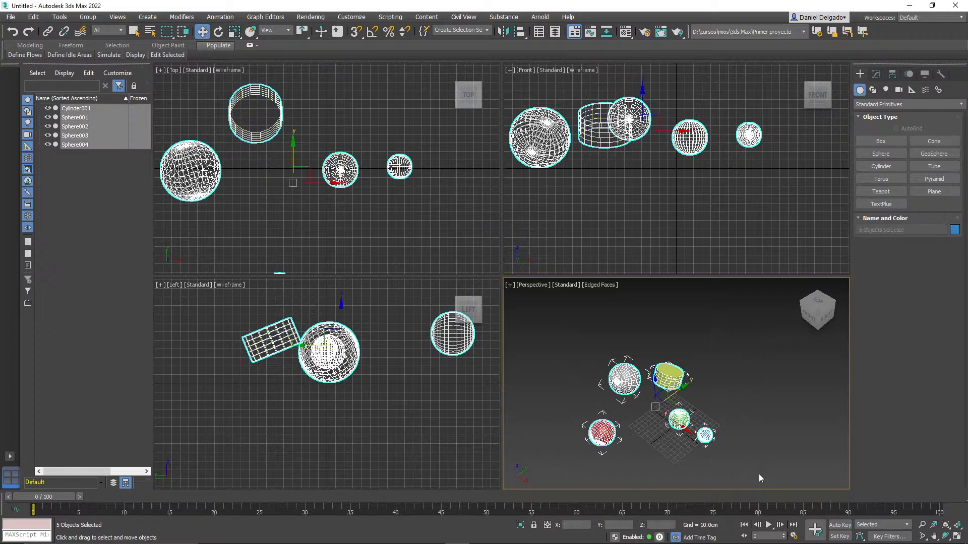
pyautogui.press('Delete')
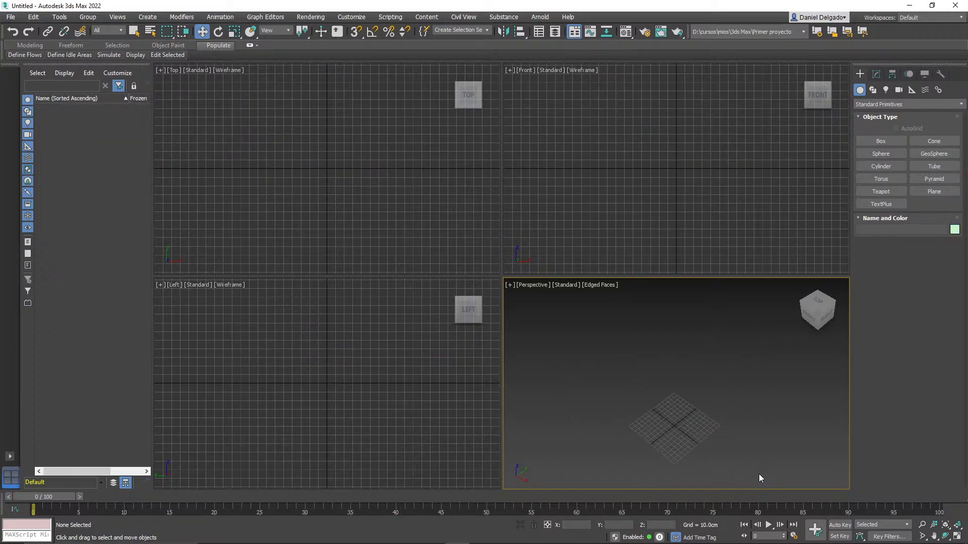
# Step: Create a box about 41 cm long, 43 cm wide and 40 cm high in the Top view, on the negative X side
pyautogui.press('z')
pyautogui.click(408, 218)
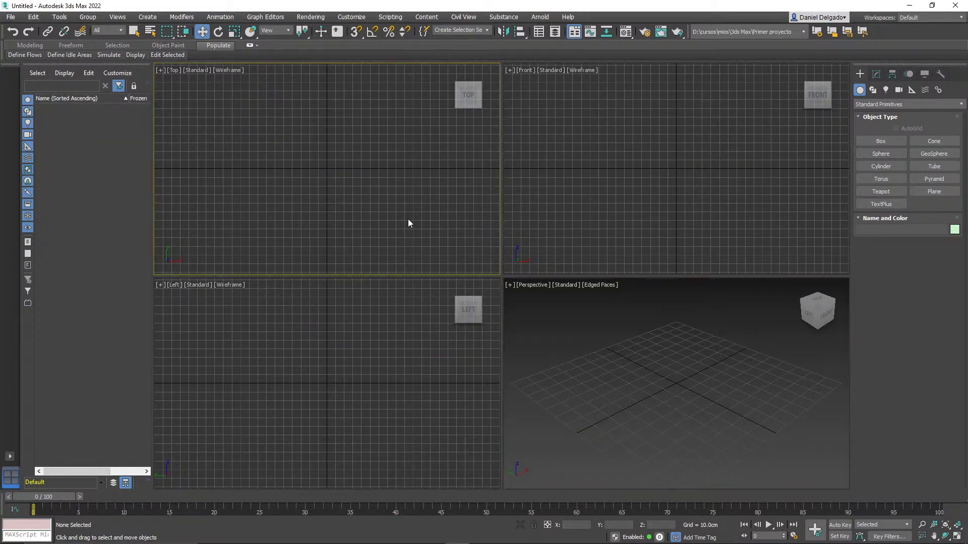
pyautogui.click(433, 359)
pyautogui.click(616, 374)
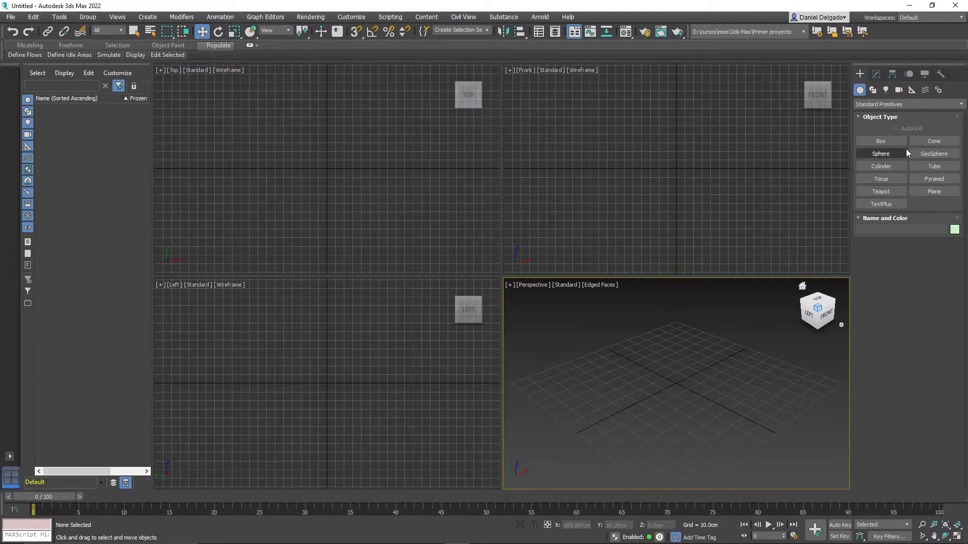
pyautogui.click(880, 141)
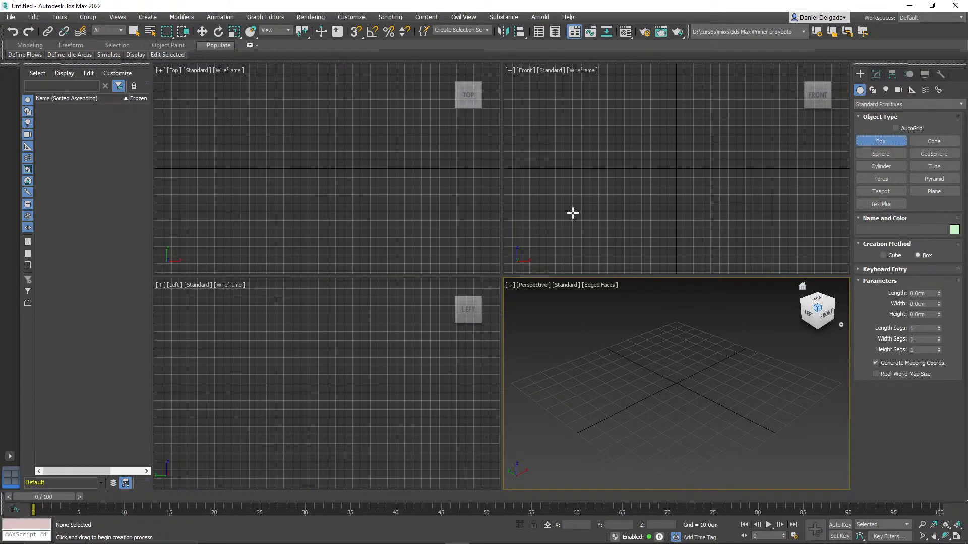
pyautogui.moveTo(237, 155); pyautogui.dragTo(275, 191)
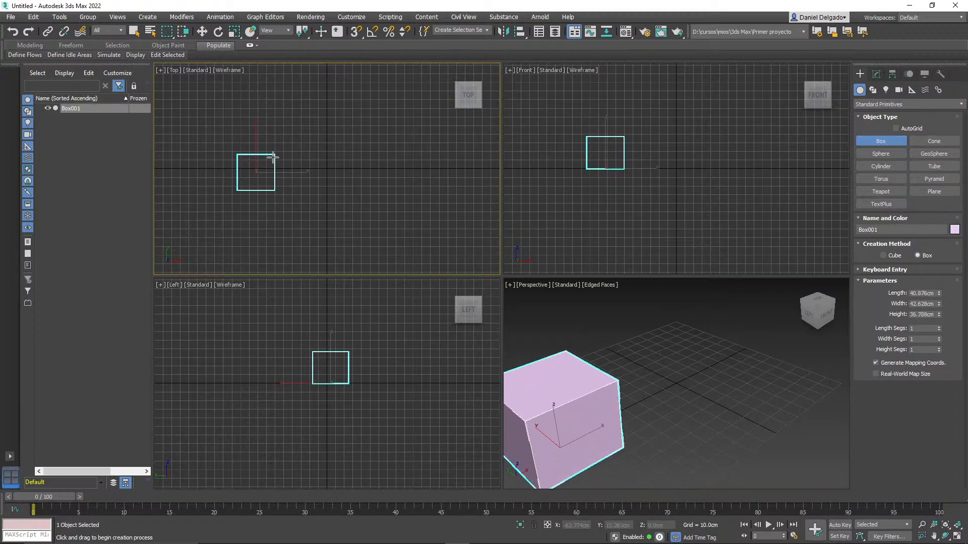
pyautogui.click(270, 156)
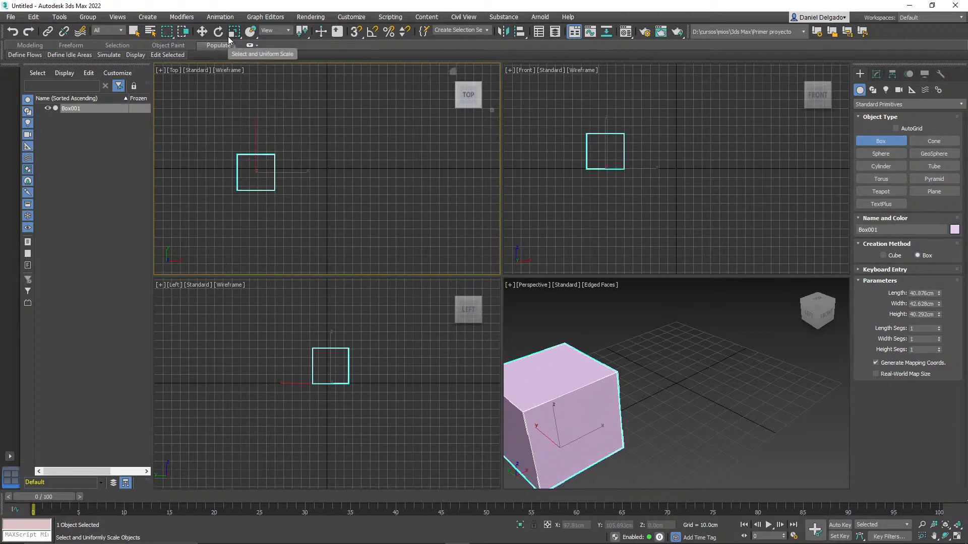
# Step: Clone the box along positive X with the Move tool, making three independent copies spaced about 65.5 cm apart
pyautogui.press('w')
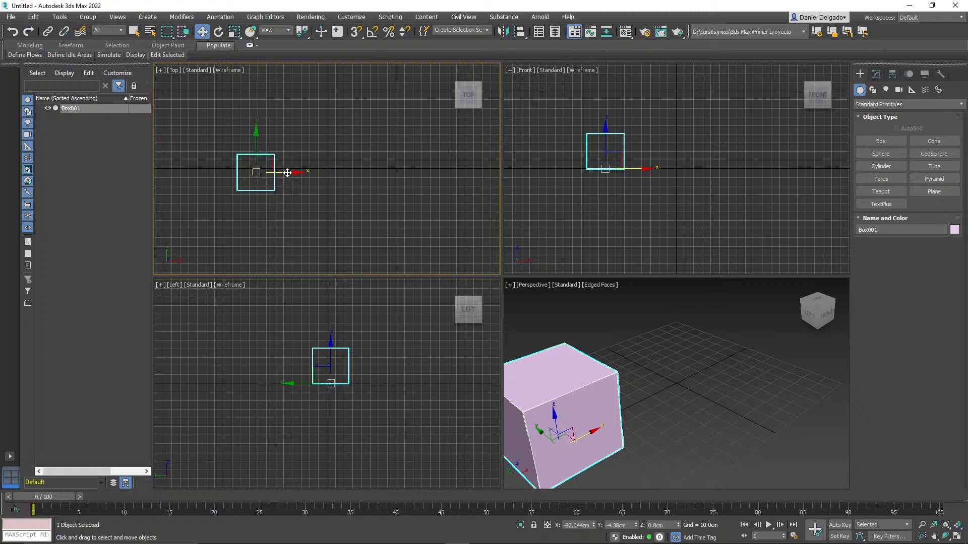
pyautogui.keyDown('shift'); pyautogui.moveTo(287, 173); pyautogui.dragTo(289, 175); pyautogui.keyUp('shift')
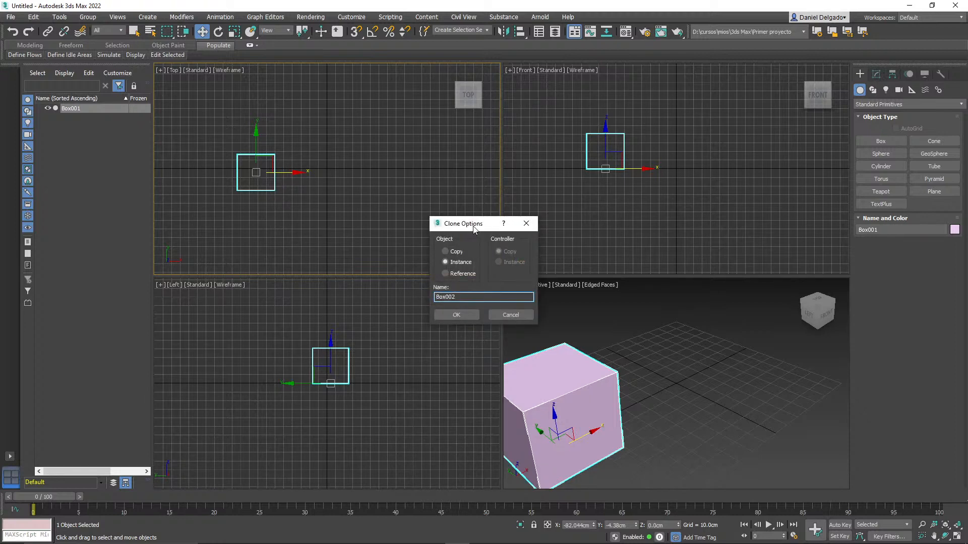
pyautogui.click(526, 224)
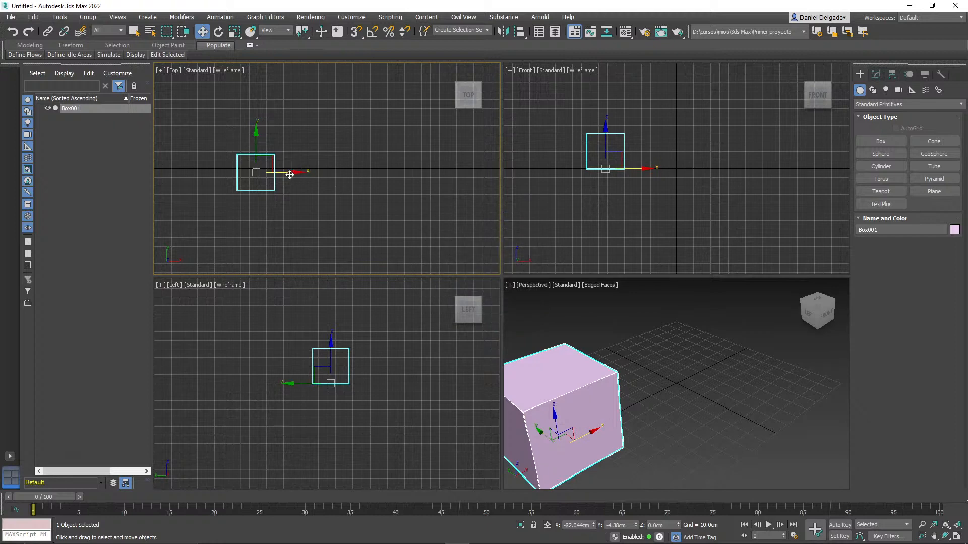
pyautogui.keyDown('shift'); pyautogui.moveTo(285, 172); pyautogui.dragTo(341, 176); pyautogui.keyUp('shift')
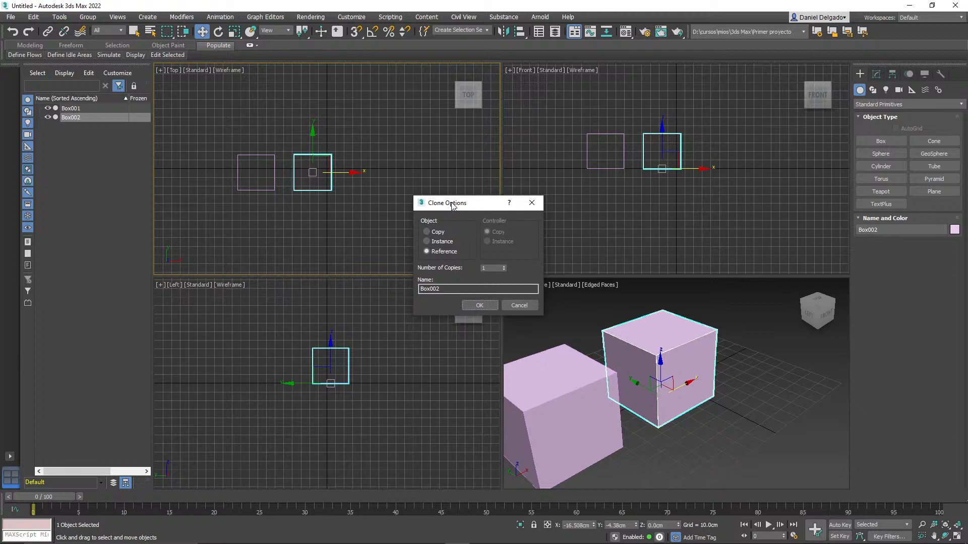
pyautogui.click(437, 233)
pyautogui.click(479, 305)
# Step: Try moving the second box along Y out of the row, and undo the move
pyautogui.moveTo(702, 391)
pyautogui.mouseDown(button='middle')
pyautogui.moveTo(680, 406)
pyautogui.moveTo(679, 434)
pyautogui.mouseUp(button='middle')
pyautogui.scroll(-2, 681, 415)
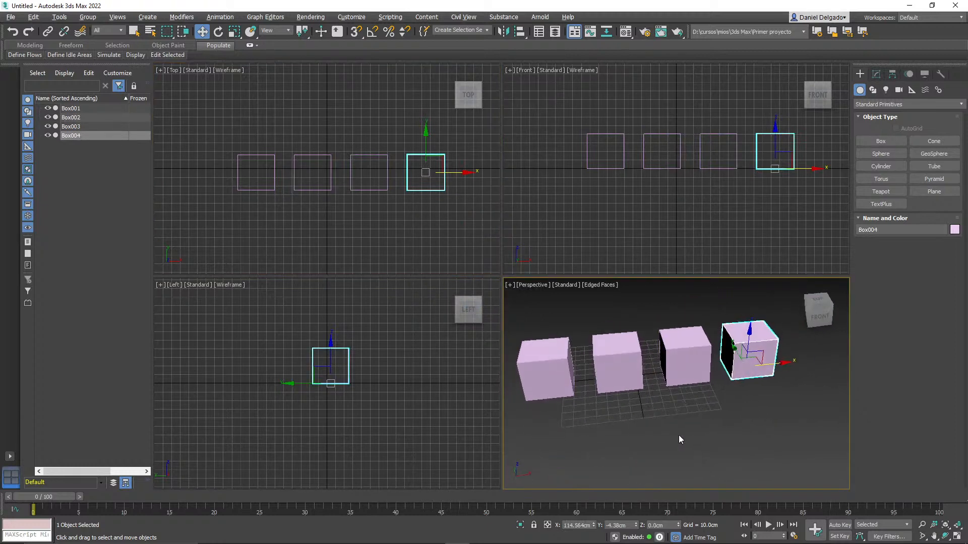
pyautogui.click(615, 355)
pyautogui.keyDown('alt'); pyautogui.moveTo(609, 417); pyautogui.dragTo(666, 411, button='middle'); pyautogui.keyUp('alt')
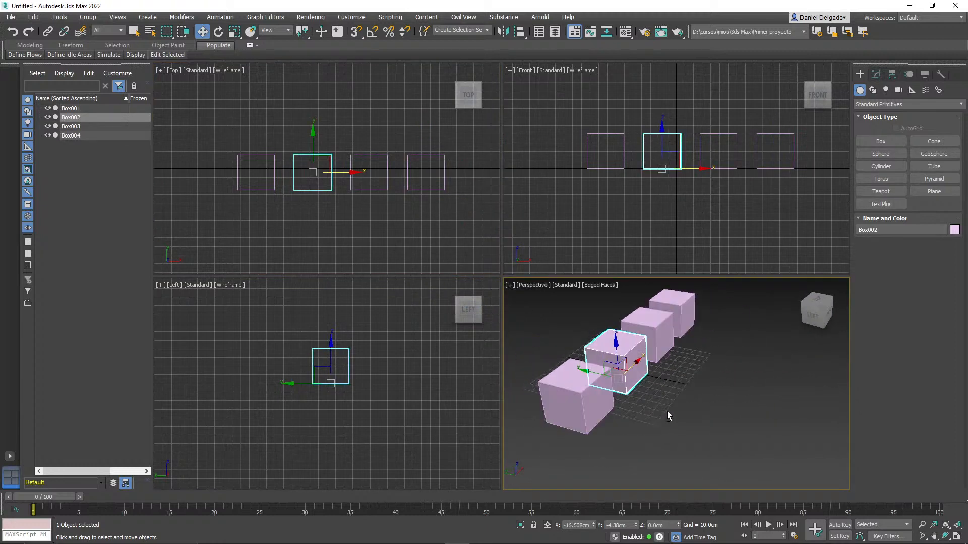
pyautogui.moveTo(595, 377); pyautogui.dragTo(700, 399)
pyautogui.hotkey('ctrl', 'z')
# Step: Select the three copied boxes together in the Perspective view, and clear the selection
pyautogui.keyDown('alt'); pyautogui.moveTo(661, 405); pyautogui.dragTo(605, 394, button='middle'); pyautogui.keyUp('alt')
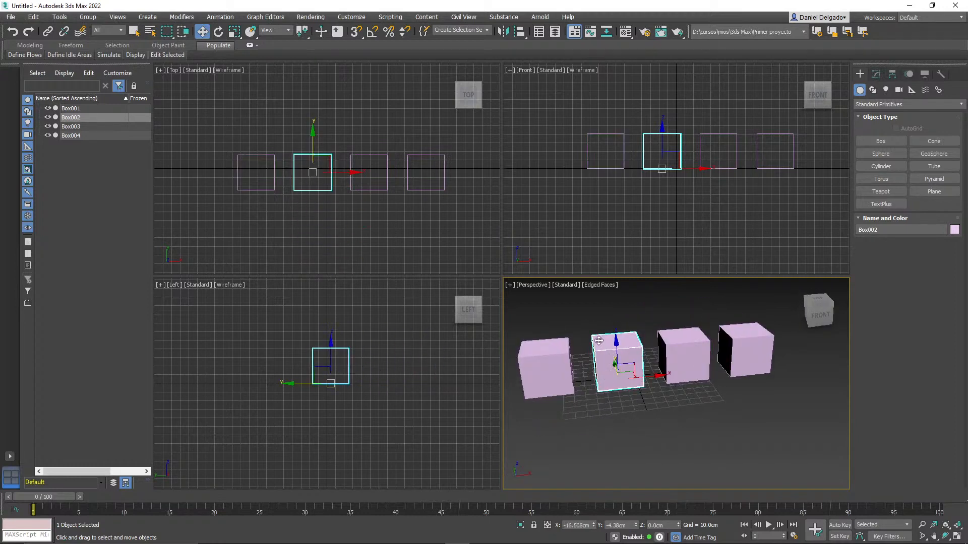
pyautogui.click(618, 397)
pyautogui.click(602, 345)
pyautogui.keyDown('ctrl'); pyautogui.click(683, 356); pyautogui.keyUp('ctrl')
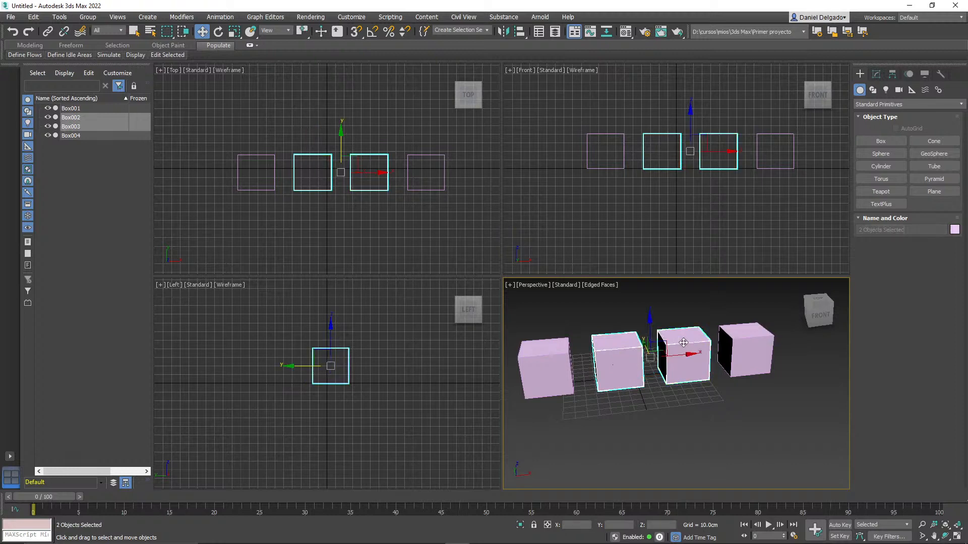
pyautogui.keyDown('ctrl'); pyautogui.click(742, 348); pyautogui.keyUp('ctrl')
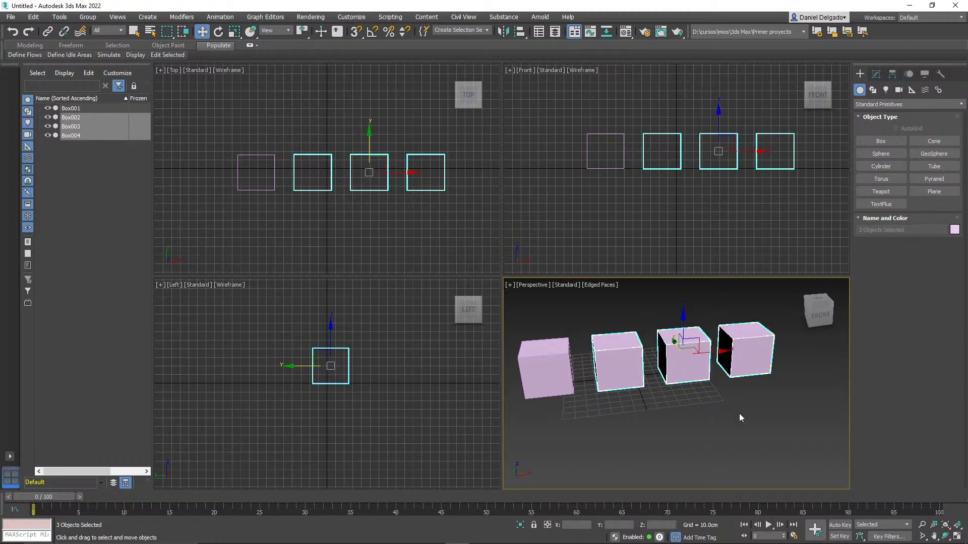
pyautogui.click(710, 426)
pyautogui.moveTo(666, 419); pyautogui.dragTo(622, 444, button='middle')
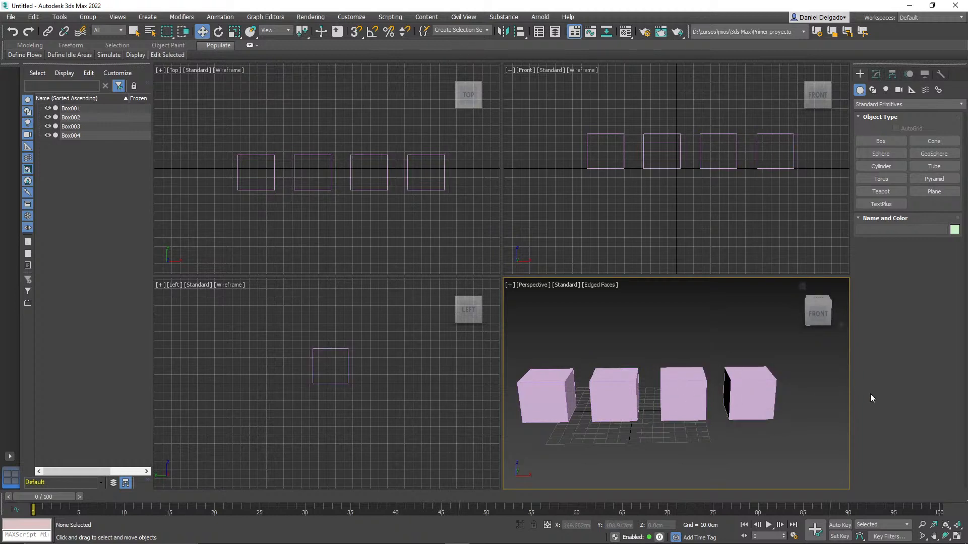
# Step: Switch the Perspective viewport to the Front view and delete the three copied boxes, keeping the original
pyautogui.press('f')
pyautogui.moveTo(713, 457); pyautogui.dragTo(666, 453, button='middle')
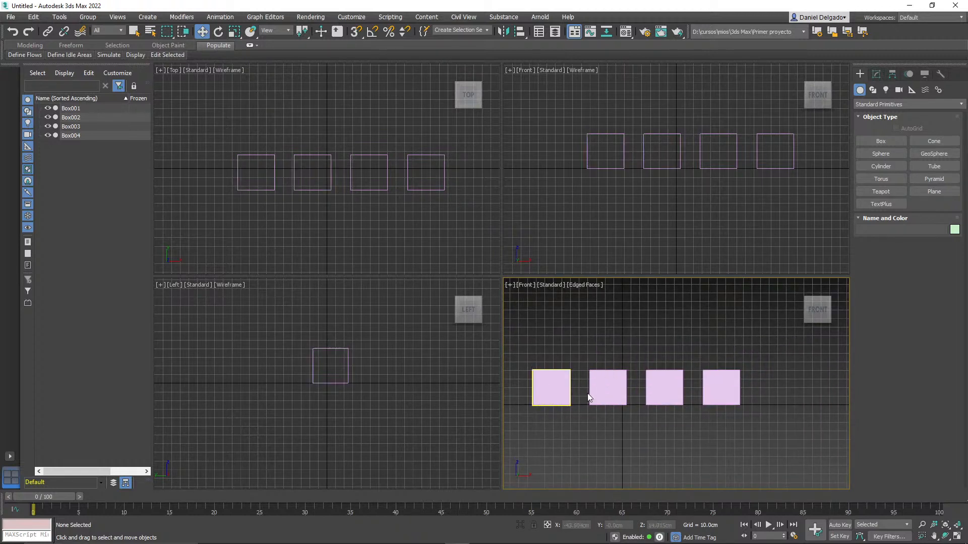
pyautogui.moveTo(582, 355); pyautogui.dragTo(772, 436)
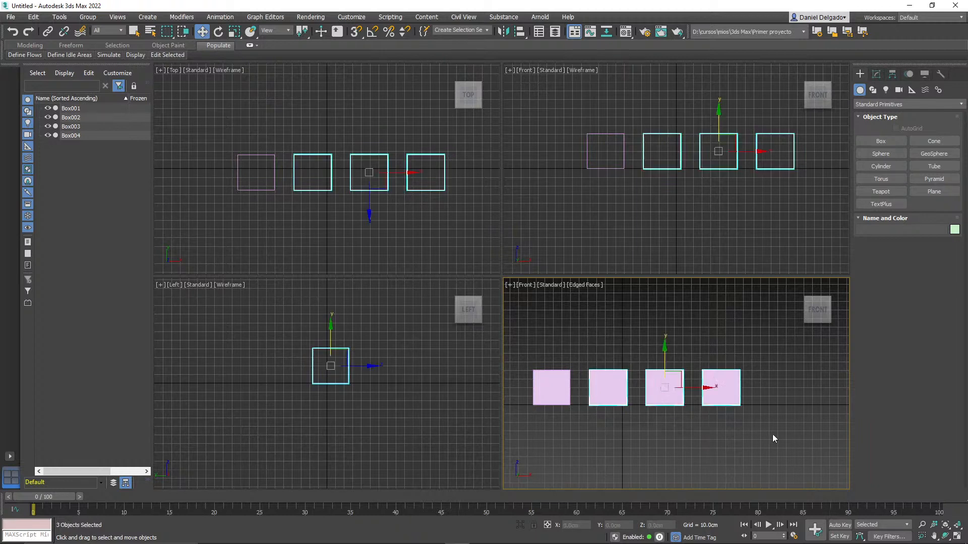
pyautogui.press('Delete')
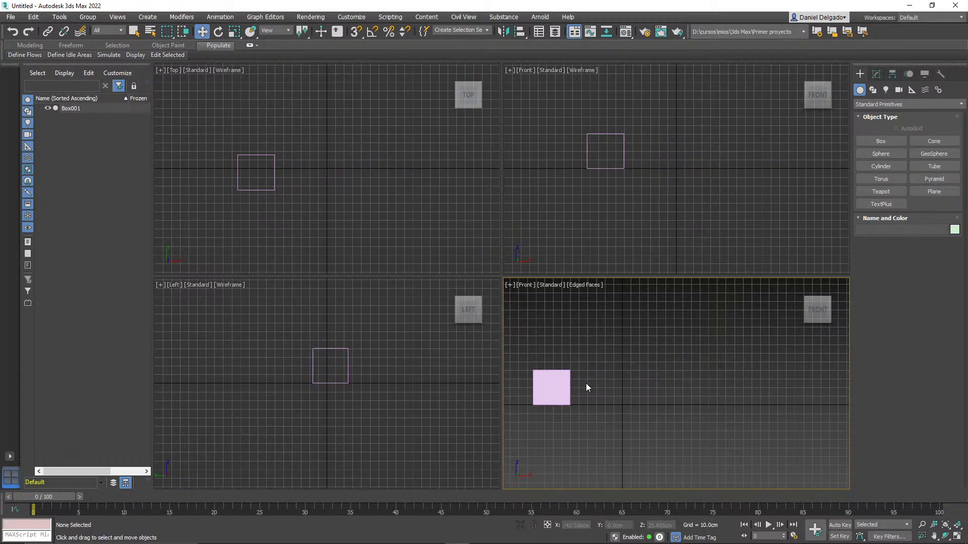
# Step: Clone the remaining box about 65 cm along positive X as three independent copies, and undo the cloning
pyautogui.click(562, 385)
pyautogui.keyDown('shift'); pyautogui.moveTo(575, 404); pyautogui.dragTo(632, 403); pyautogui.keyUp('shift')
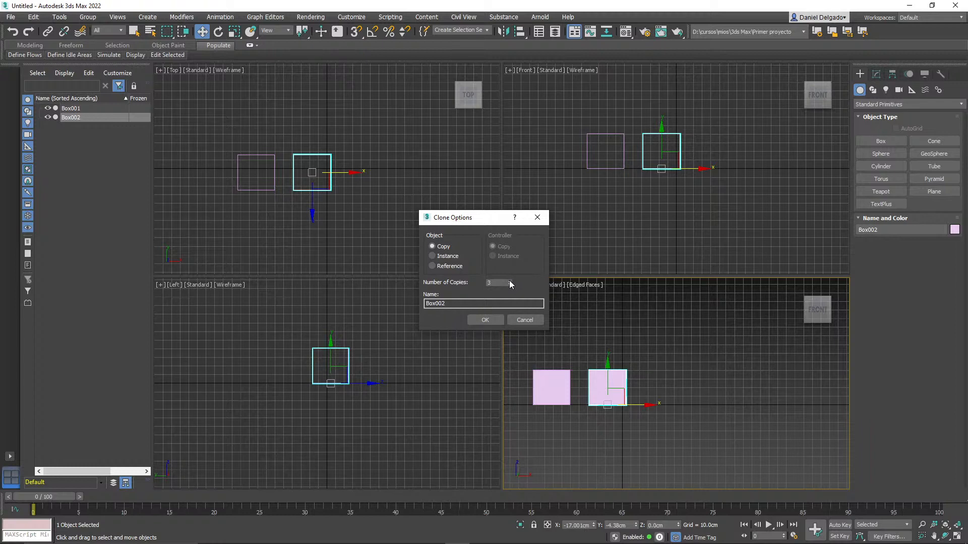
pyautogui.click(485, 319)
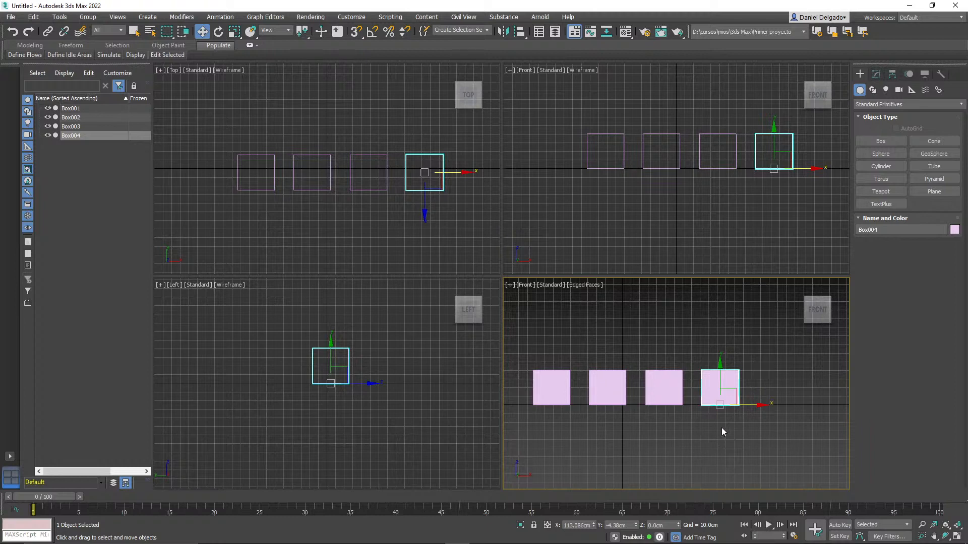
pyautogui.hotkey('ctrl', 'z')
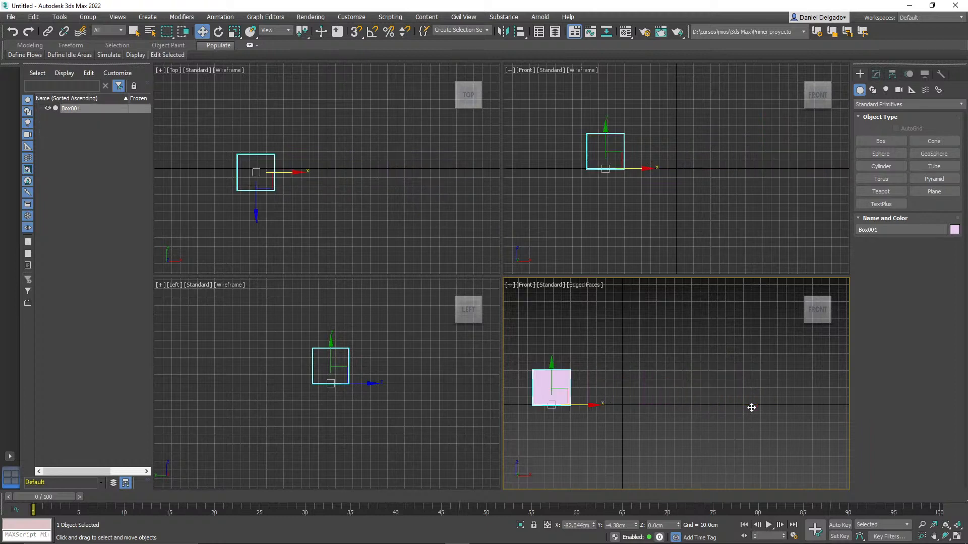
# Step: Delete the remaining box and set the shaded viewport to an angled Perspective view
pyautogui.moveTo(547, 461)
pyautogui.keyDown('alt'); pyautogui.mouseDown(button='middle')
pyautogui.moveTo(633, 432)
pyautogui.moveTo(621, 440)
pyautogui.moveTo(630, 445)
pyautogui.mouseUp(button='middle'); pyautogui.keyUp('alt')
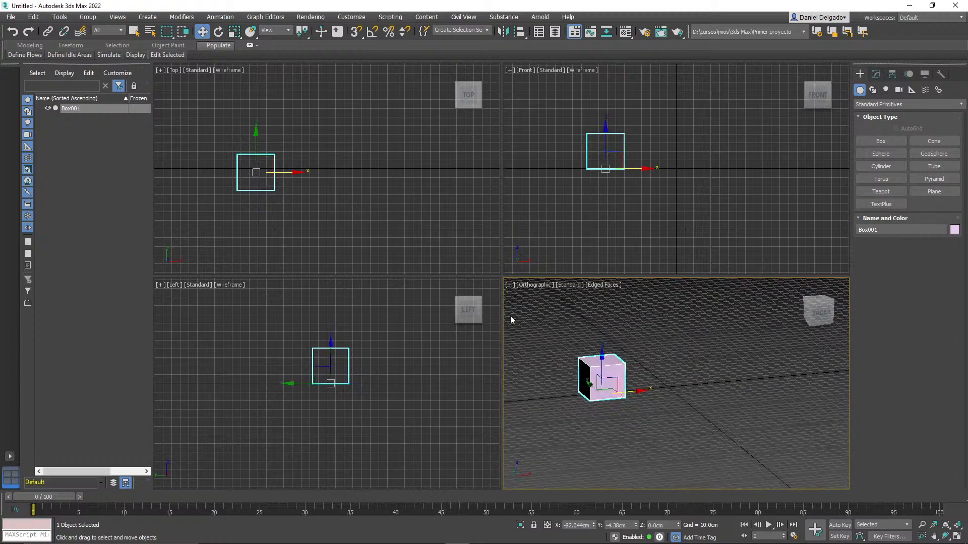
pyautogui.click(218, 31)
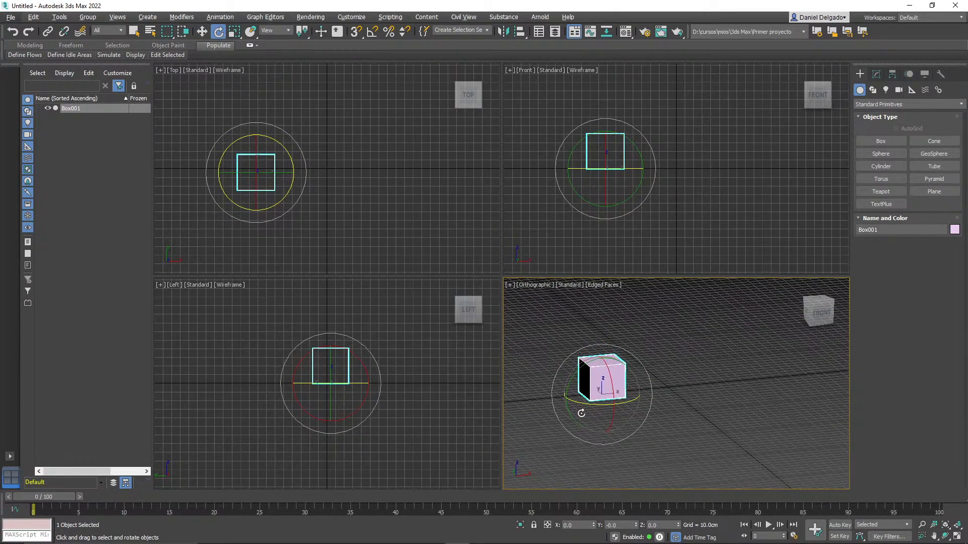
pyautogui.click(202, 31)
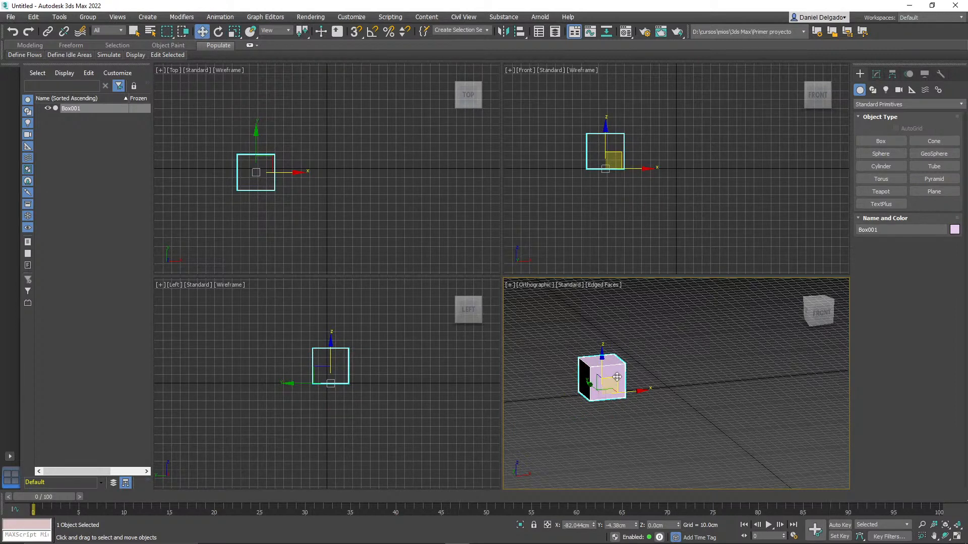
pyautogui.press('Delete')
pyautogui.press('f')
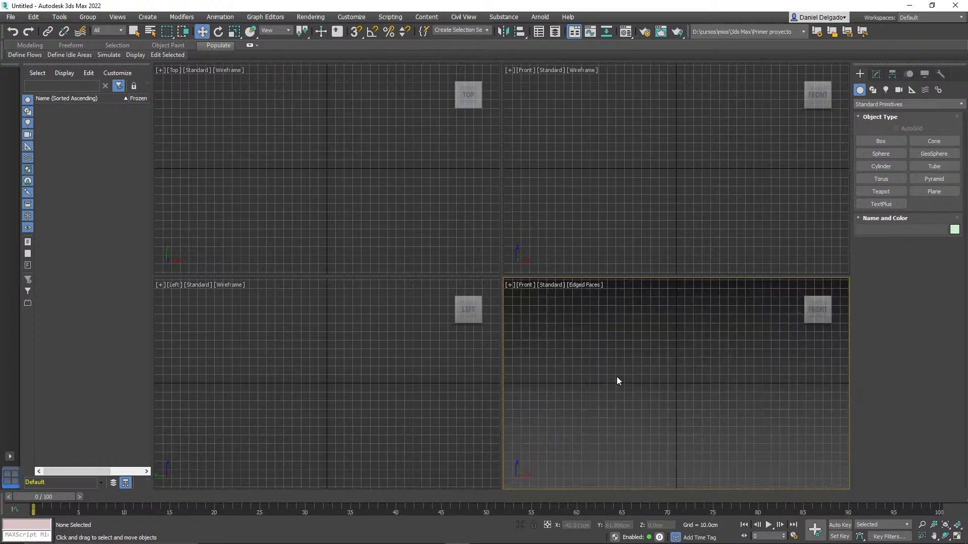
pyautogui.press('p')
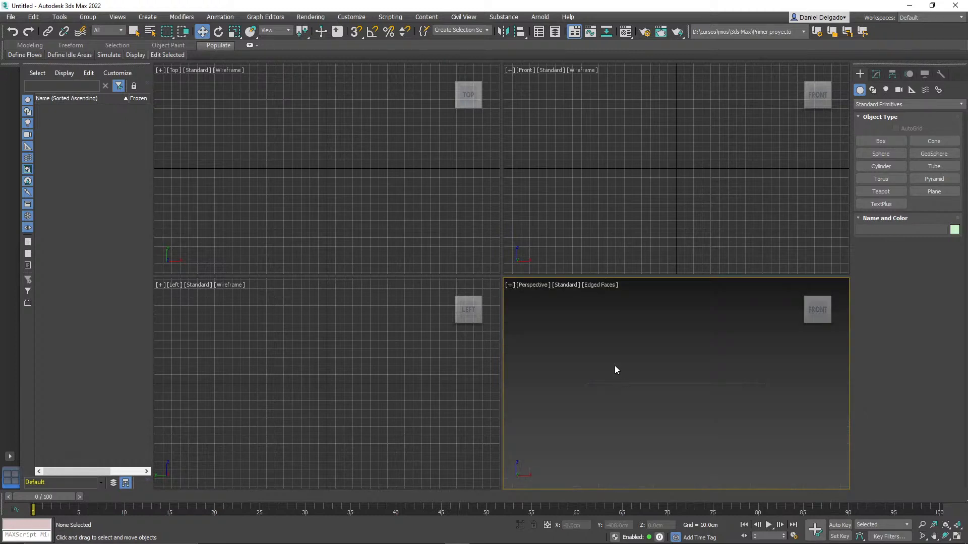
pyautogui.keyDown('alt'); pyautogui.moveTo(652, 419); pyautogui.dragTo(696, 442, button='middle'); pyautogui.keyUp('alt')
# Step: Create a sphere with a radius of about 41 cm near the grid centre and set its Hemisphere value to 0.5
pyautogui.click(870, 155)
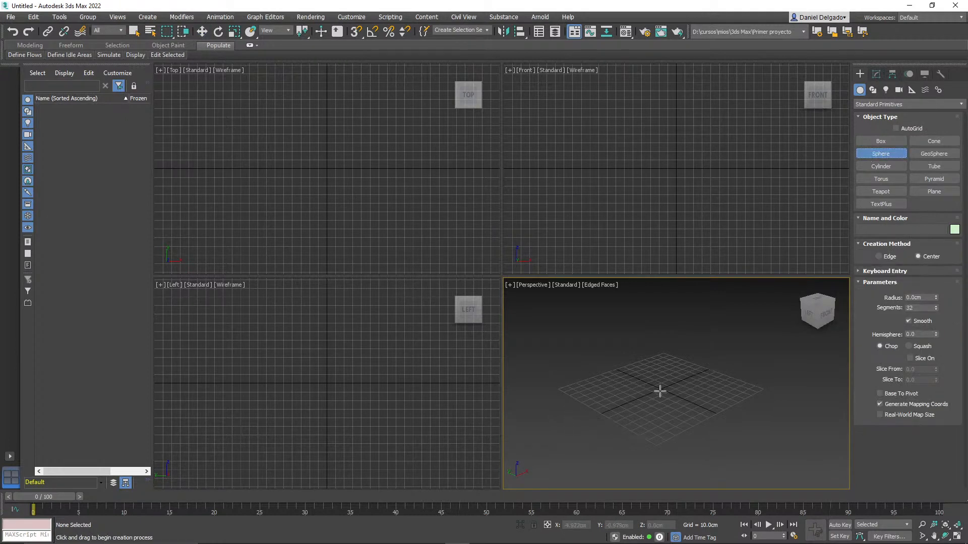
pyautogui.moveTo(663, 391); pyautogui.dragTo(662, 370)
pyautogui.click(923, 334)
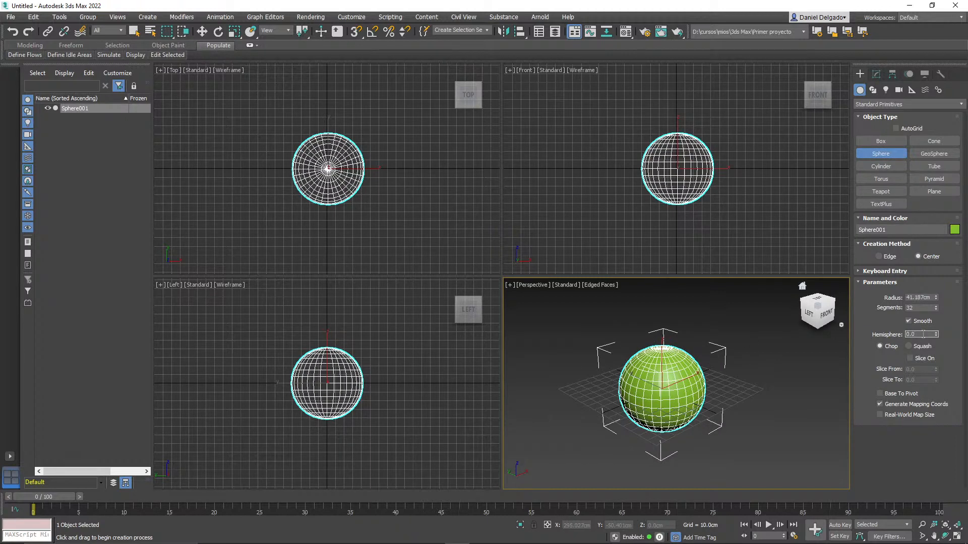
pyautogui.write('0.5')
pyautogui.press('Return')
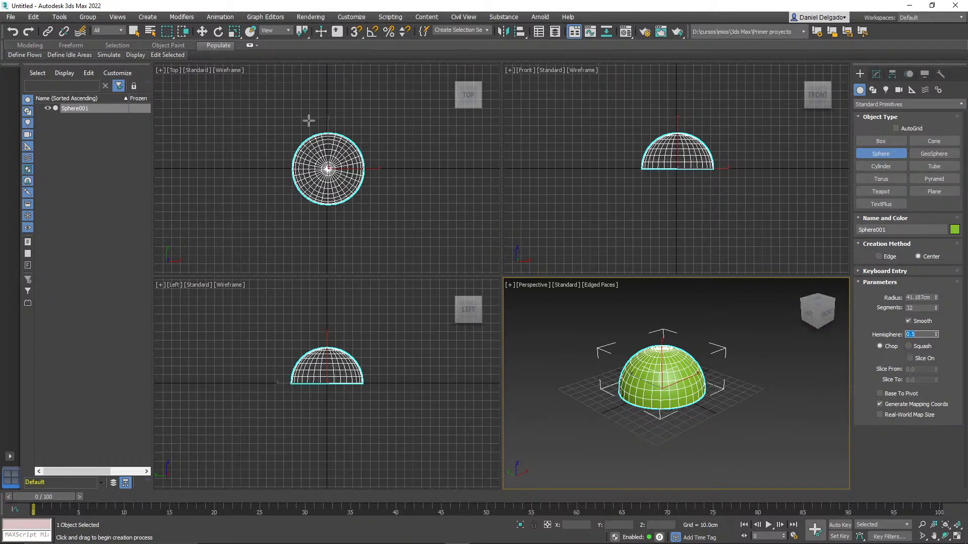
# Step: Clone the hemisphere with the Scale tool, making one uniformly enlarged copy at about 116 percent
pyautogui.press('w')
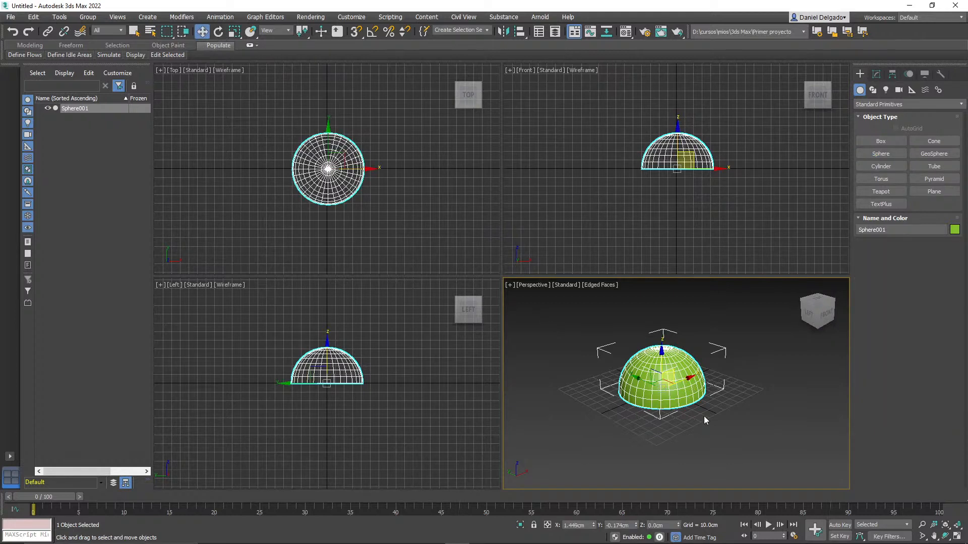
pyautogui.press('r')
pyautogui.moveTo(662, 389); pyautogui.dragTo(667, 380)
pyautogui.click(493, 325)
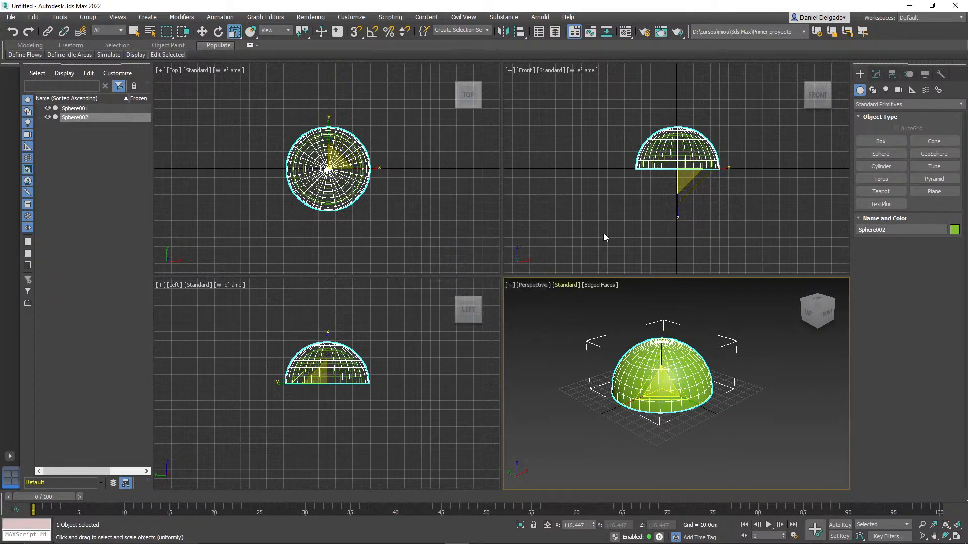
# Step: Turn on slicing for the enlarged hemisphere with Slice To at 350.5, and reduce its segments to 4
pyautogui.click(603, 233)
pyautogui.click(680, 130)
pyautogui.click(680, 130)
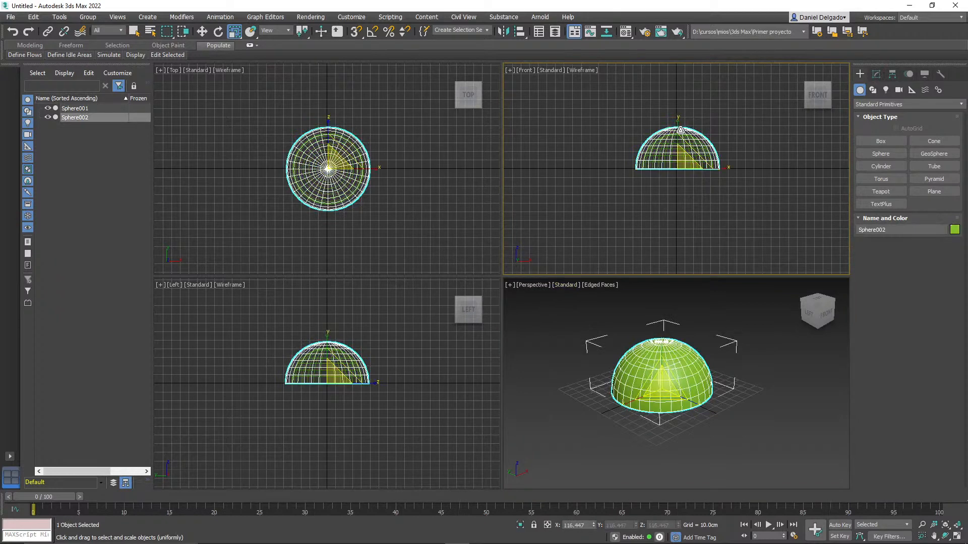
pyautogui.moveTo(680, 239); pyautogui.dragTo(674, 255, button='middle')
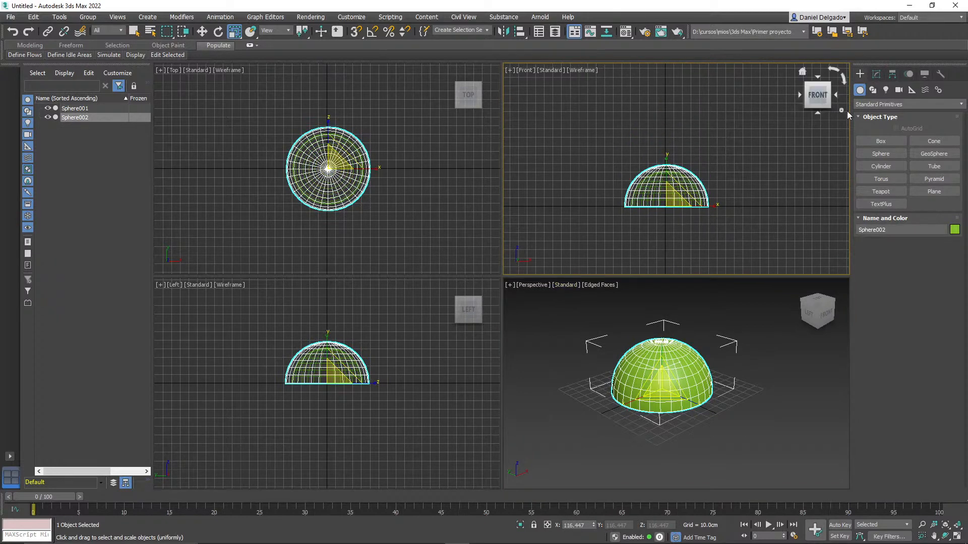
pyautogui.click(876, 75)
pyautogui.click(918, 286)
pyautogui.moveTo(936, 307); pyautogui.dragTo(890, 494)
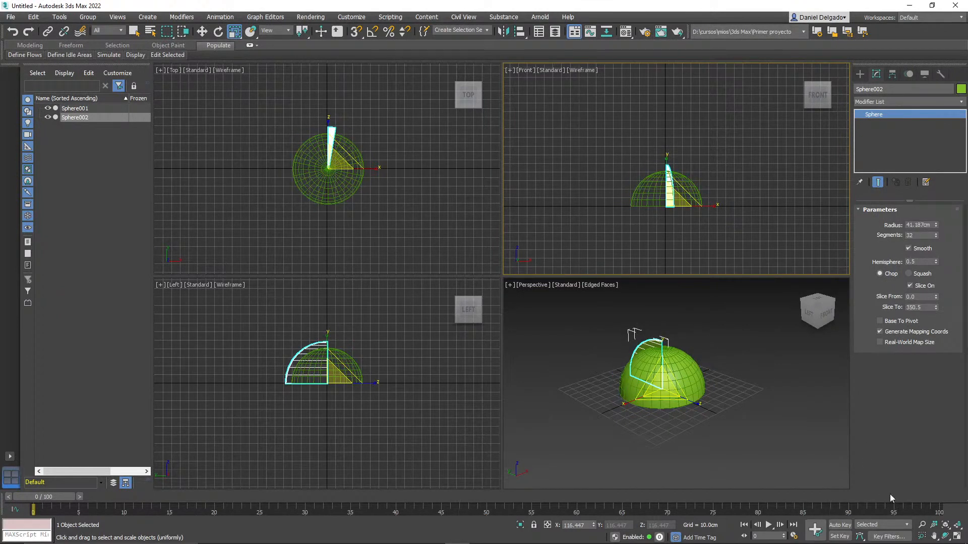
pyautogui.moveTo(936, 242); pyautogui.dragTo(942, 268)
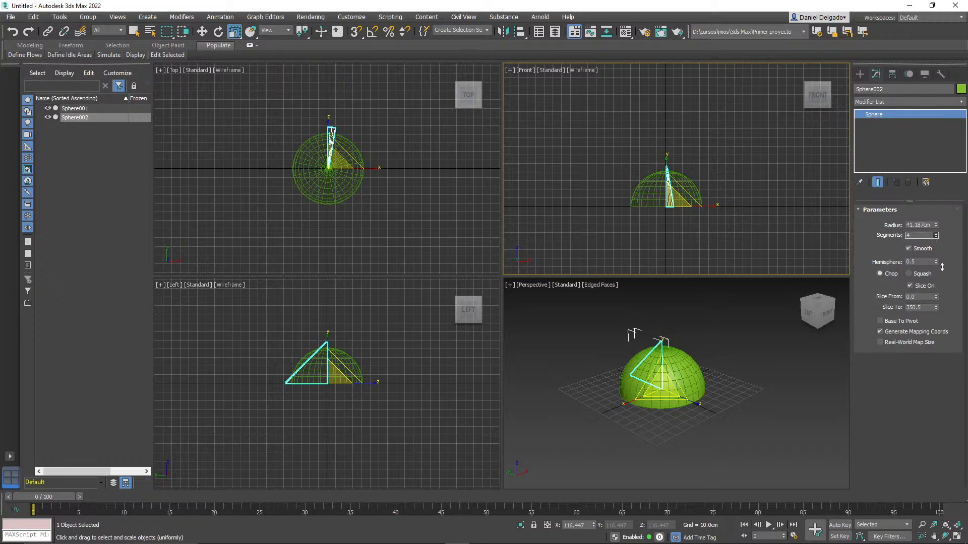
# Step: Clone the thin slice around Z with the Rotate tool in the maximized Top view, making 14 copies about 23.6 degrees apart
pyautogui.click(779, 453)
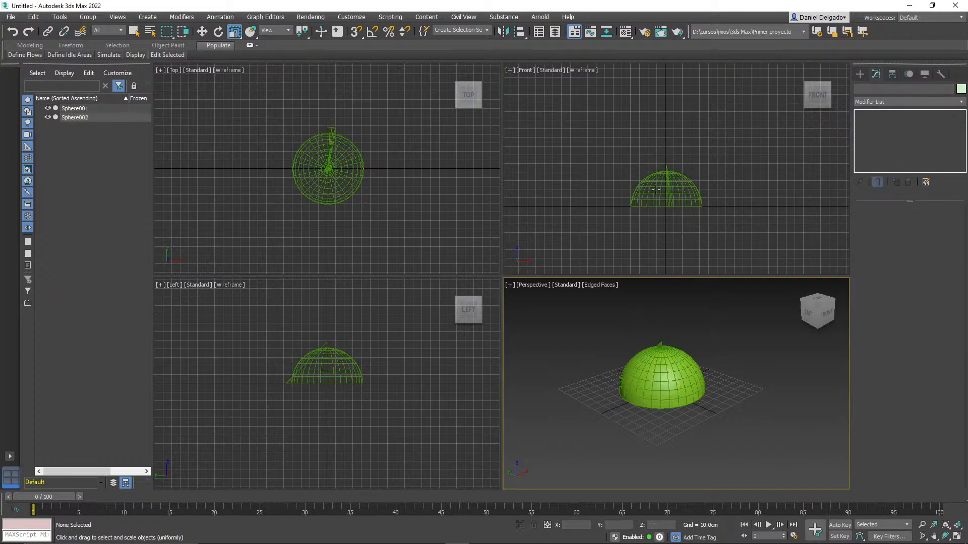
pyautogui.click(668, 171)
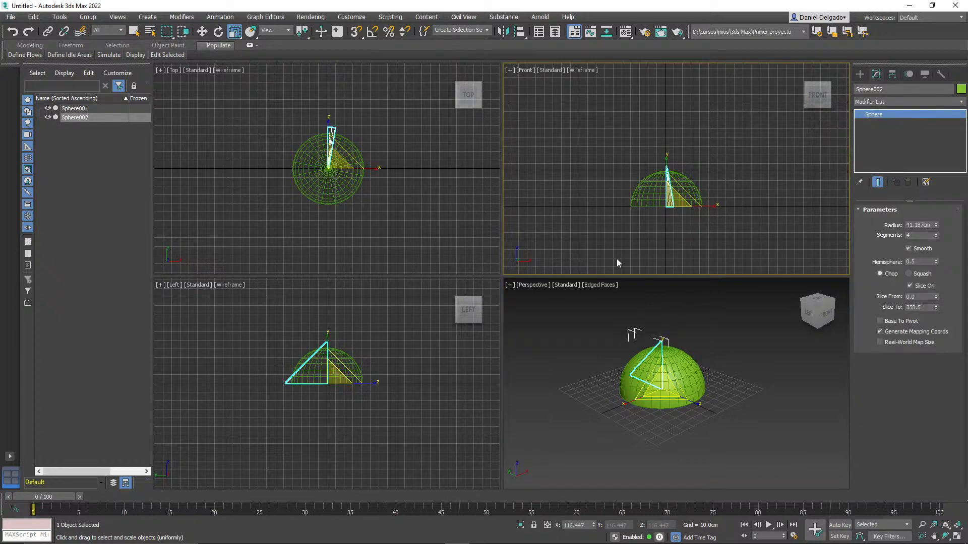
pyautogui.keyDown('alt'); pyautogui.moveTo(721, 370); pyautogui.dragTo(757, 469, button='middle'); pyautogui.keyUp('alt')
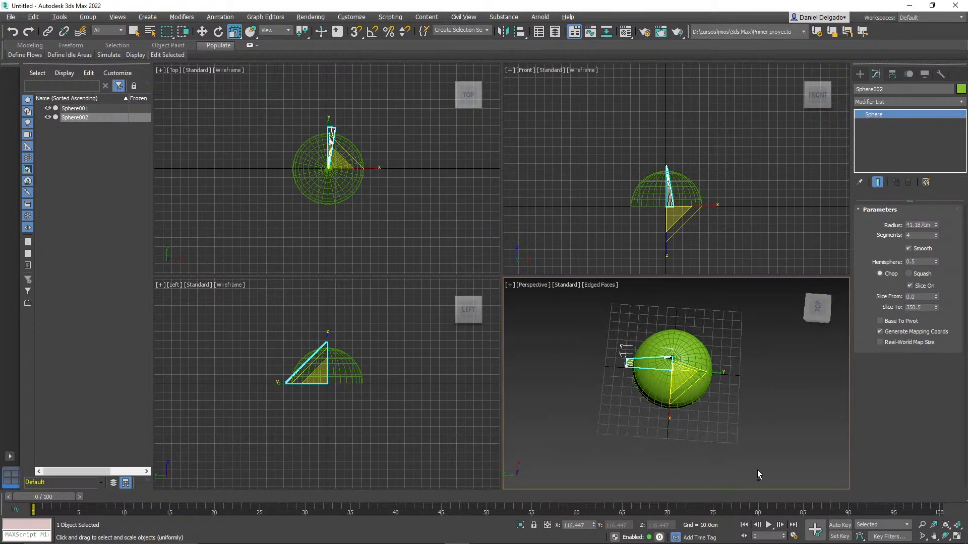
pyautogui.click(218, 32)
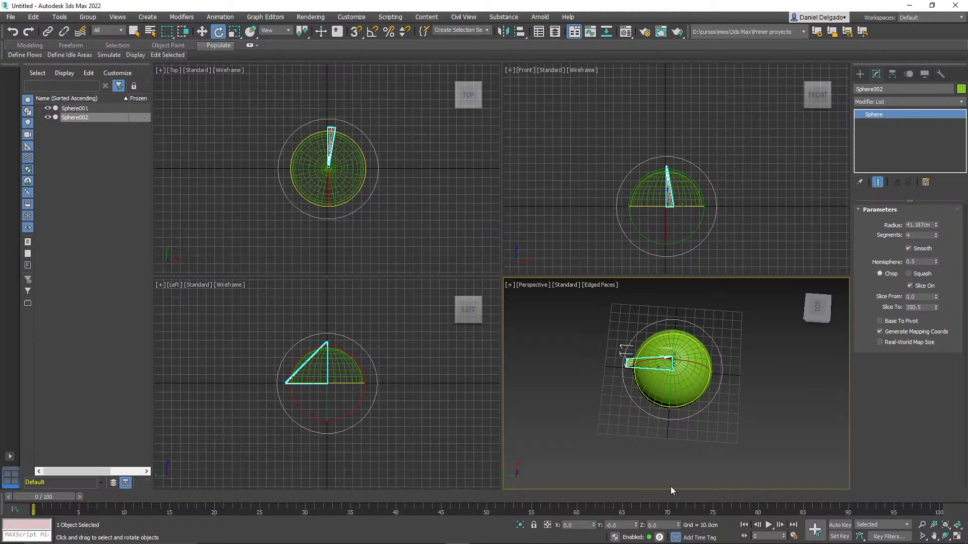
pyautogui.rightClick(401, 233)
pyautogui.hotkey('alt', 'w')
pyautogui.scroll(4, 560, 365)
pyautogui.moveTo(510, 237); pyautogui.dragTo(570, 385, button='middle')
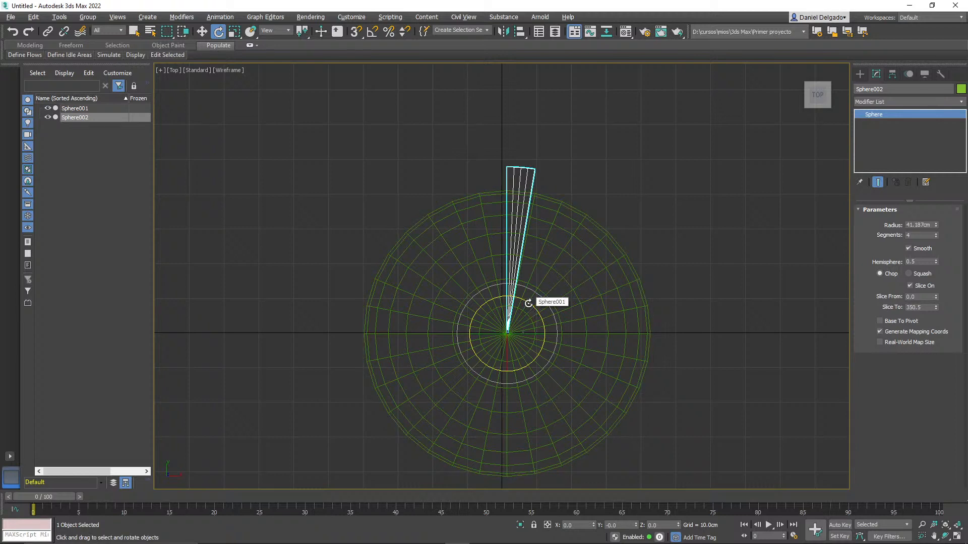
pyautogui.moveTo(528, 303); pyautogui.dragTo(546, 319)
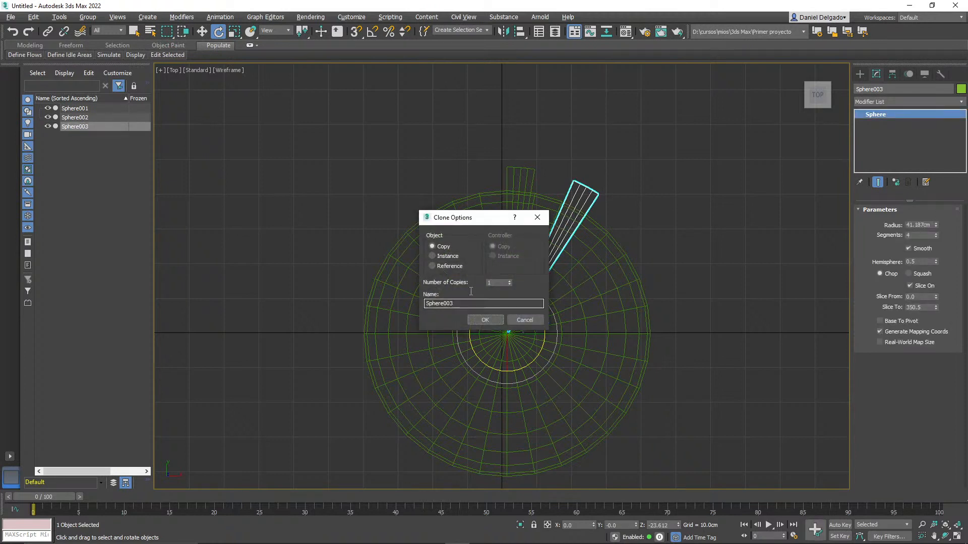
pyautogui.moveTo(452, 220)
pyautogui.mouseDown()
pyautogui.moveTo(298, 197)
pyautogui.moveTo(265, 177)
pyautogui.mouseUp()
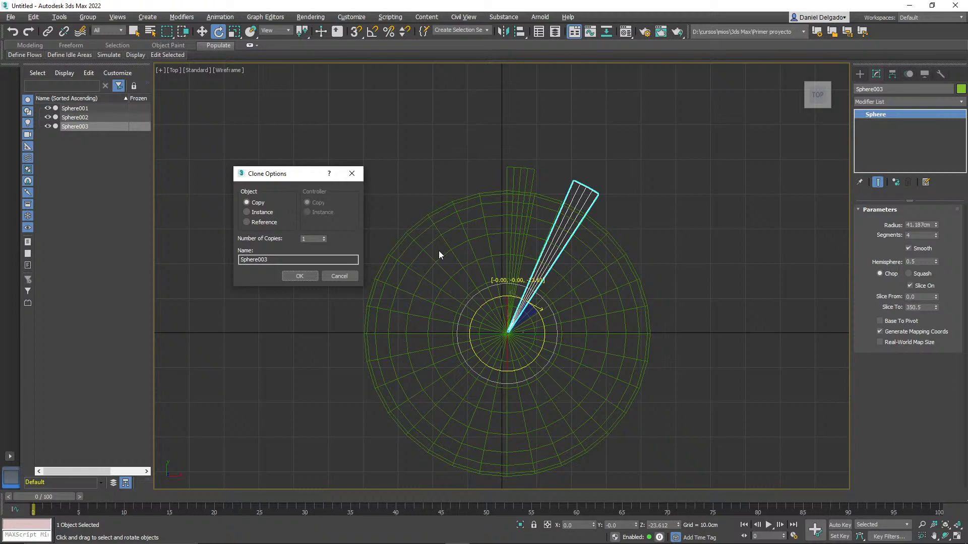
pyautogui.doubleClick(311, 240)
pyautogui.click(300, 276)
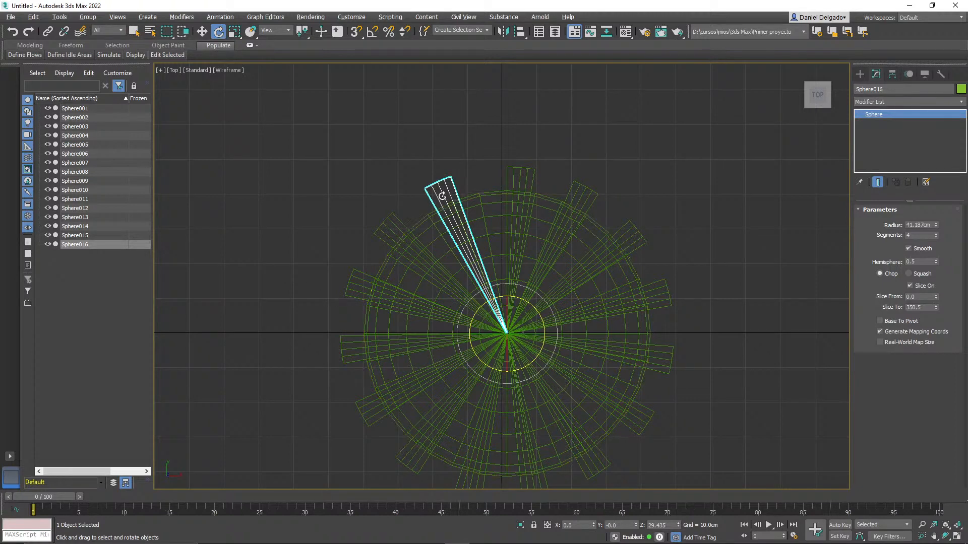
# Step: Try rotating the last slice about Z, undo it, and switch the maximized view to Default Shading
pyautogui.moveTo(529, 305); pyautogui.dragTo(535, 309)
pyautogui.hotkey('ctrl', 'z')
pyautogui.moveTo(538, 379)
pyautogui.keyDown('alt'); pyautogui.mouseDown(button='middle')
pyautogui.moveTo(584, 372)
pyautogui.moveTo(538, 394)
pyautogui.mouseUp(button='middle'); pyautogui.keyUp('alt')
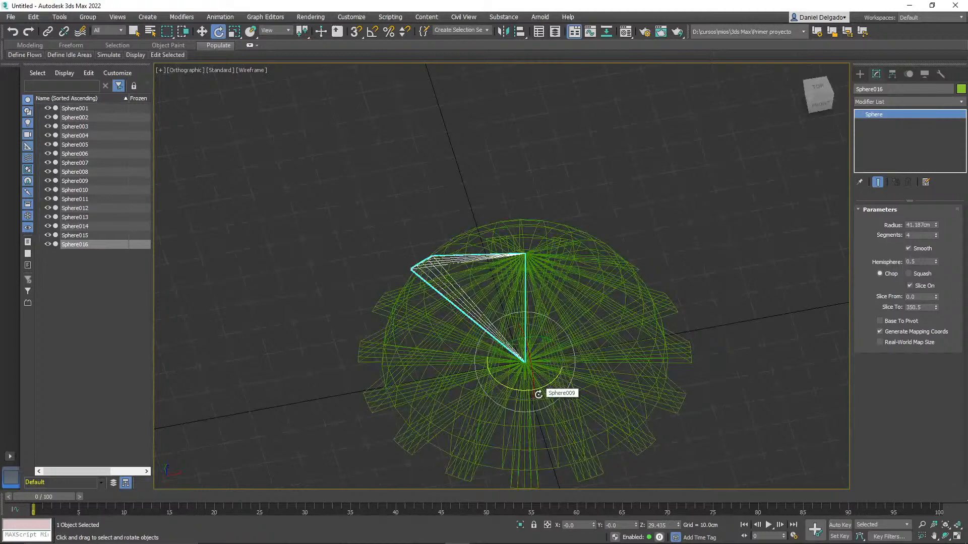
pyautogui.press('F3')
pyautogui.keyDown('alt'); pyautogui.moveTo(576, 423); pyautogui.dragTo(638, 401, button='middle'); pyautogui.keyUp('alt')
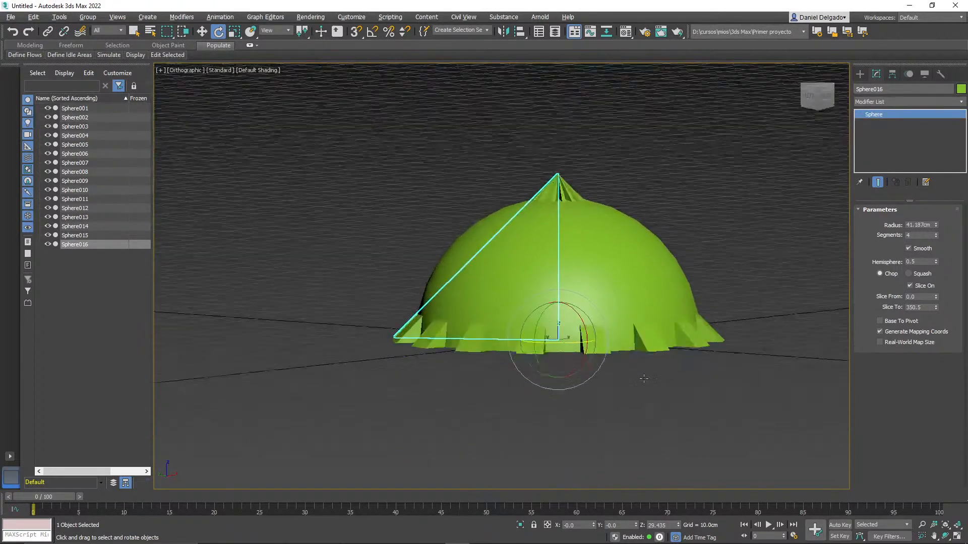
# Step: Select the whole dome with all its slices and delete it, leaving the scene empty
pyautogui.click(636, 420)
pyautogui.keyDown('alt'); pyautogui.moveTo(611, 417); pyautogui.dragTo(808, 493, button='middle'); pyautogui.keyUp('alt')
pyautogui.moveTo(493, 414); pyautogui.dragTo(606, 446, button='middle')
pyautogui.moveTo(275, 110); pyautogui.dragTo(732, 350)
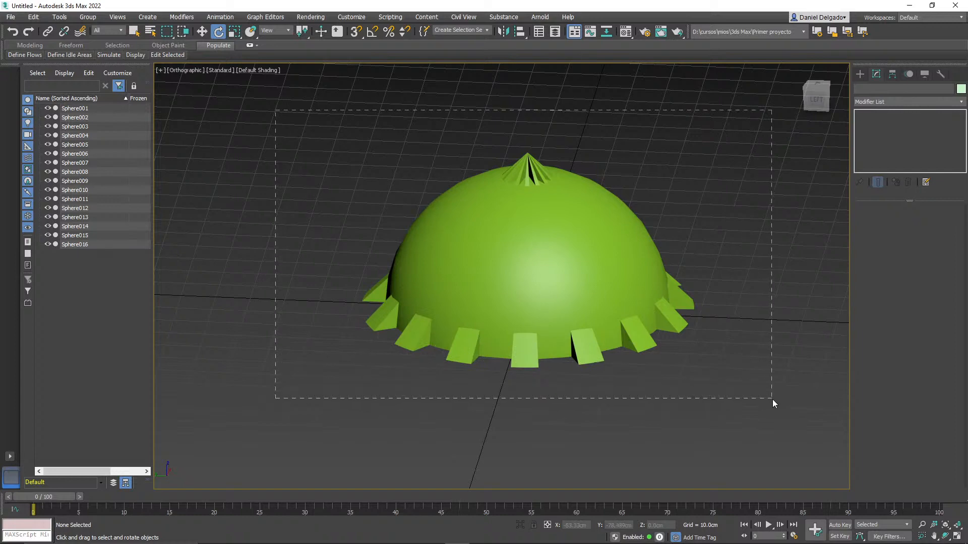
pyautogui.moveTo(772, 400); pyautogui.dragTo(772, 399)
pyautogui.press('Delete')
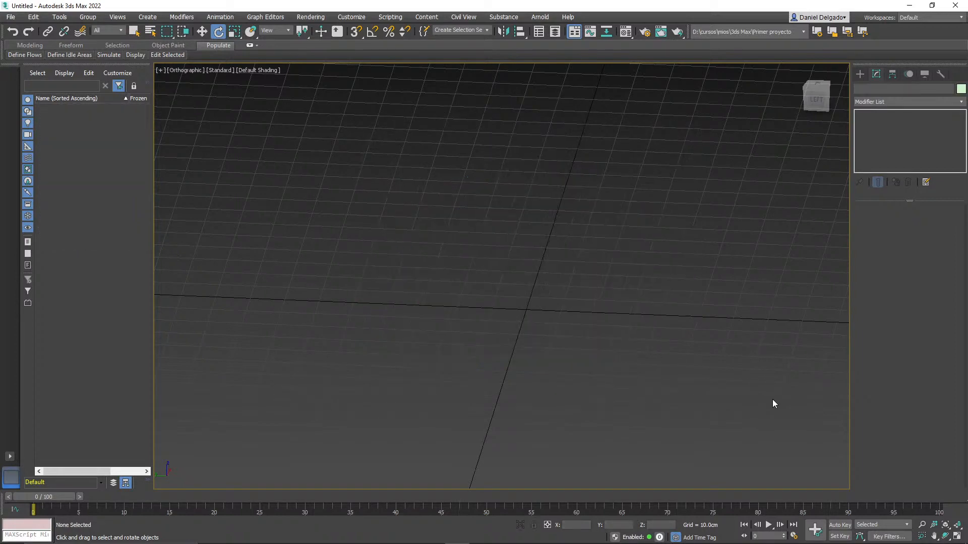
# Step: Create a hemisphere with a radius of about 61.5 cm at the grid's center in the Perspective view
pyautogui.press('p')
pyautogui.keyDown('alt'); pyautogui.moveTo(573, 374); pyautogui.dragTo(535, 313, button='middle'); pyautogui.keyUp('alt')
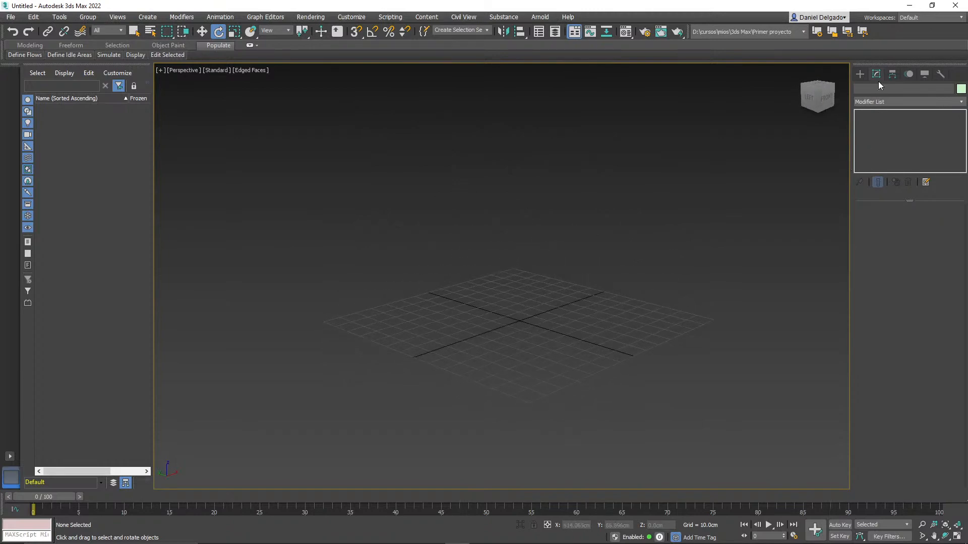
pyautogui.click(860, 74)
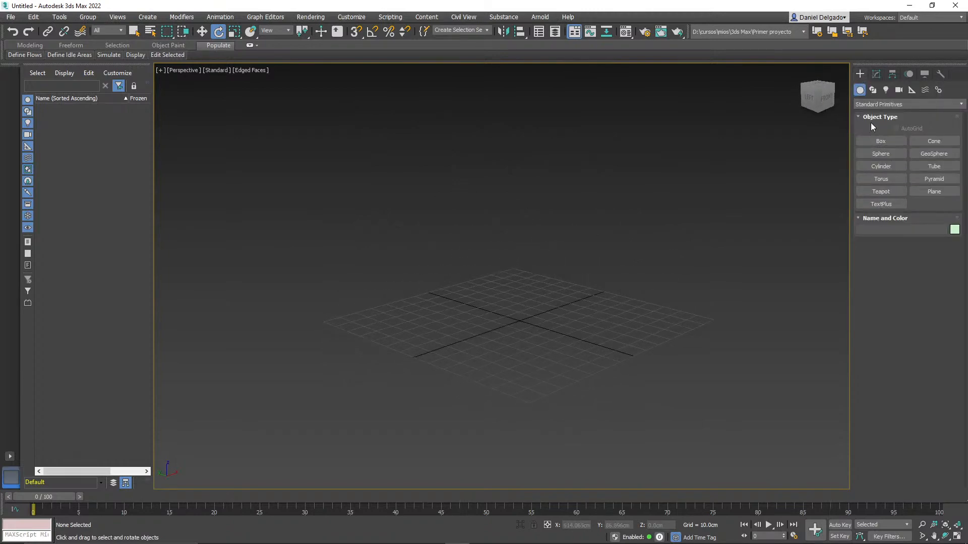
pyautogui.click(883, 154)
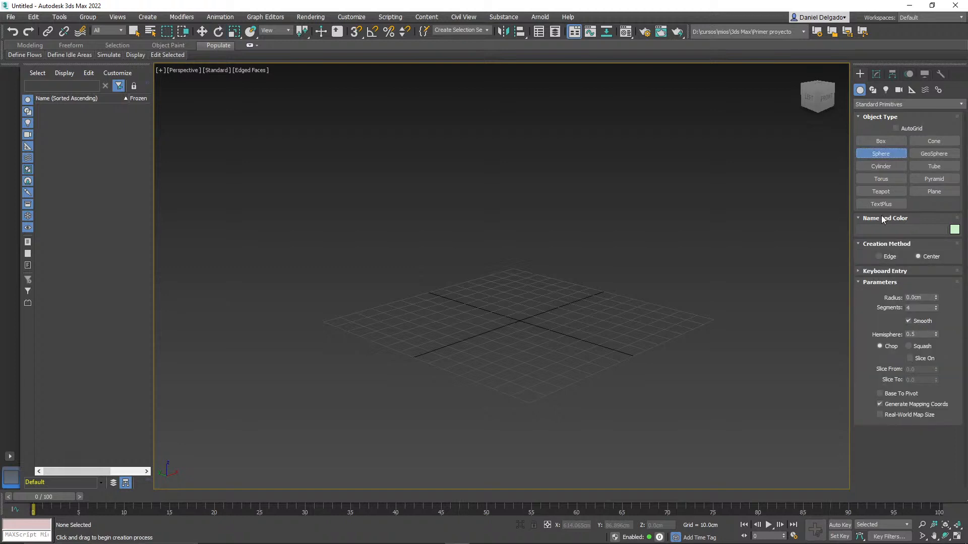
pyautogui.moveTo(522, 318); pyautogui.dragTo(526, 283)
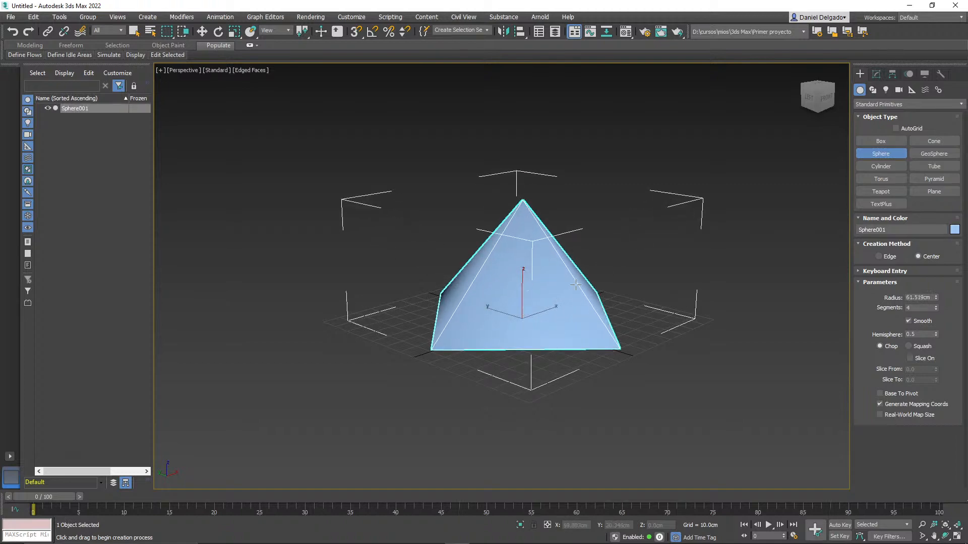
# Step: Raise the new hemisphere's segments to 22
pyautogui.click(936, 305)
pyautogui.click(935, 305)
pyautogui.click(935, 305)
pyautogui.click(936, 305)
pyautogui.click(936, 305)
pyautogui.click(936, 305)
pyautogui.click(935, 305)
pyautogui.click(935, 305)
pyautogui.click(935, 305)
pyautogui.click(935, 305)
pyautogui.click(935, 304)
pyautogui.click(935, 305)
pyautogui.click(935, 304)
pyautogui.click(935, 305)
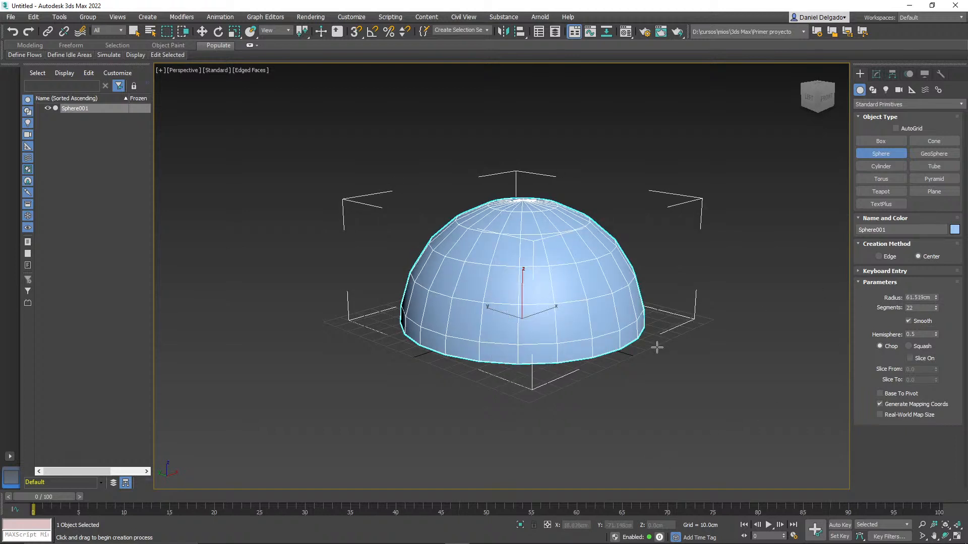
# Step: Show the view in wireframe and clone the hemisphere with the Scale tool, making one uniformly enlarged copy at about 121 percent
pyautogui.press('e')
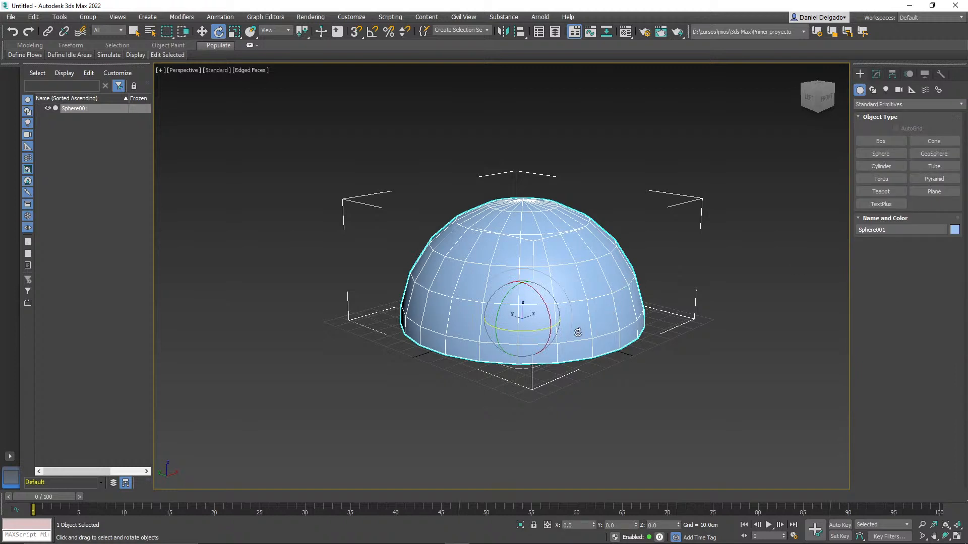
pyautogui.press('r')
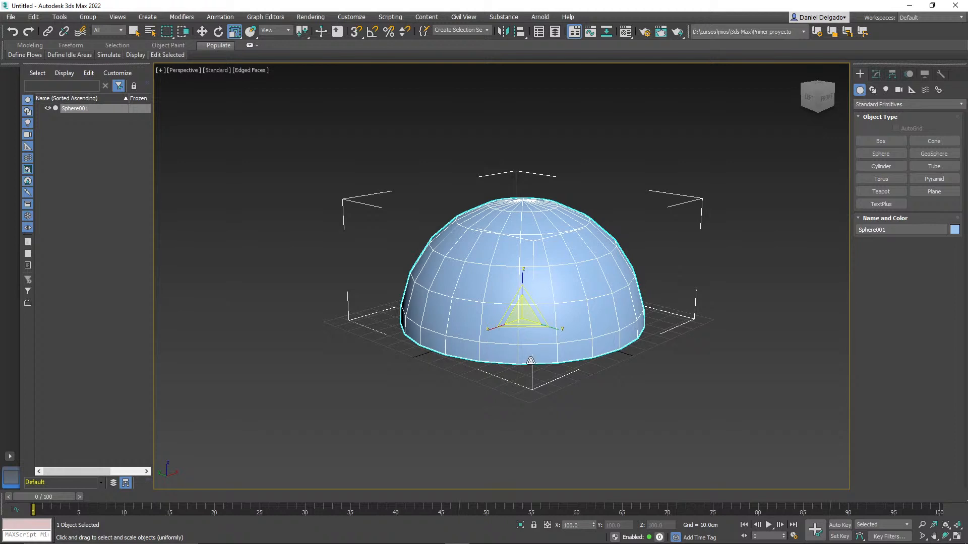
pyautogui.press('F3')
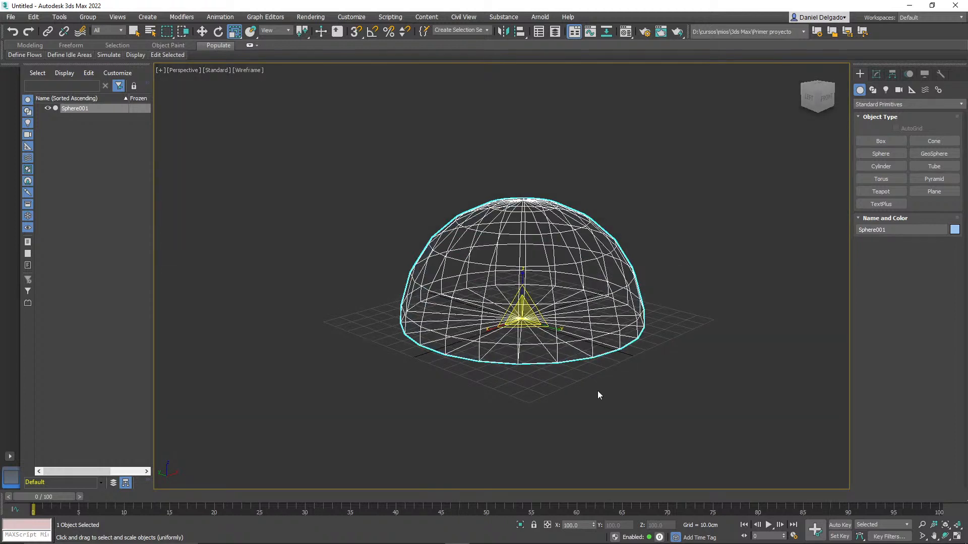
pyautogui.moveTo(602, 385); pyautogui.dragTo(611, 415, button='middle')
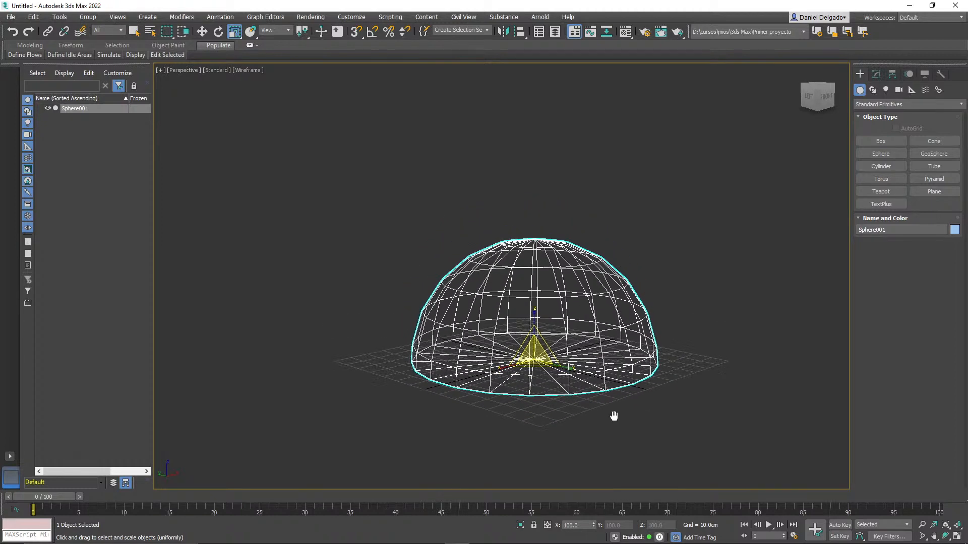
pyautogui.moveTo(535, 359); pyautogui.dragTo(540, 345)
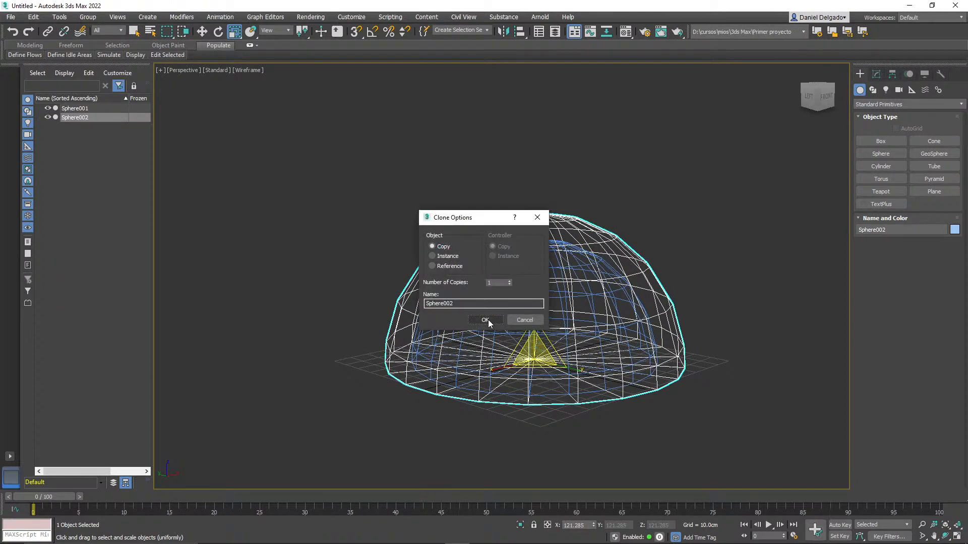
pyautogui.click(485, 319)
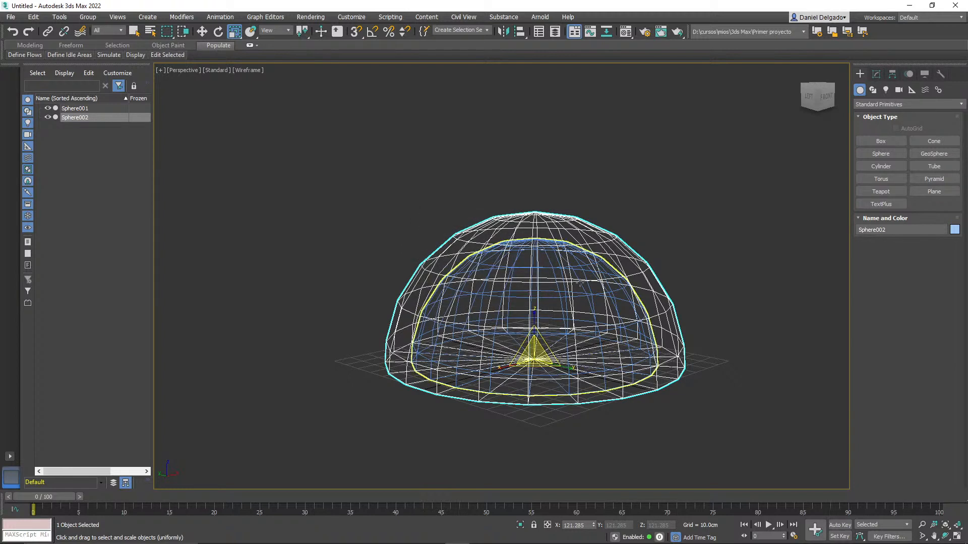
# Step: Try a Hemisphere value of 0.0 on the enlarged copy and restore it to 0.5
pyautogui.click(875, 74)
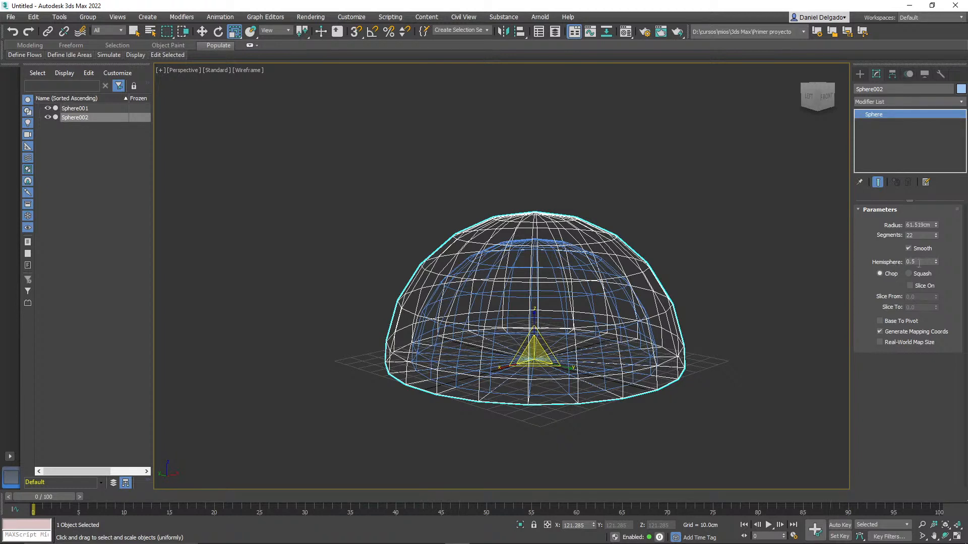
pyautogui.click(919, 262)
pyautogui.moveTo(935, 260); pyautogui.dragTo(952, 338)
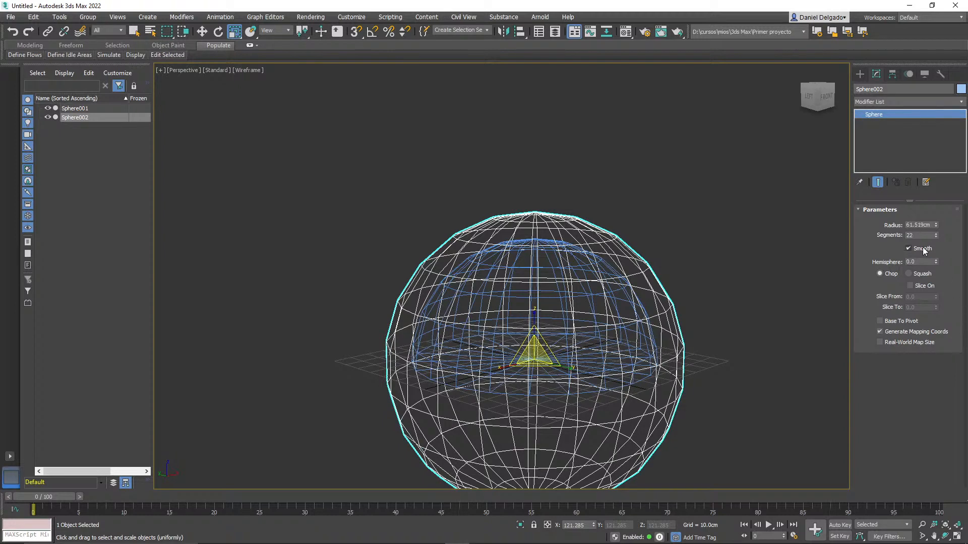
pyautogui.write('5')
pyautogui.press('Return')
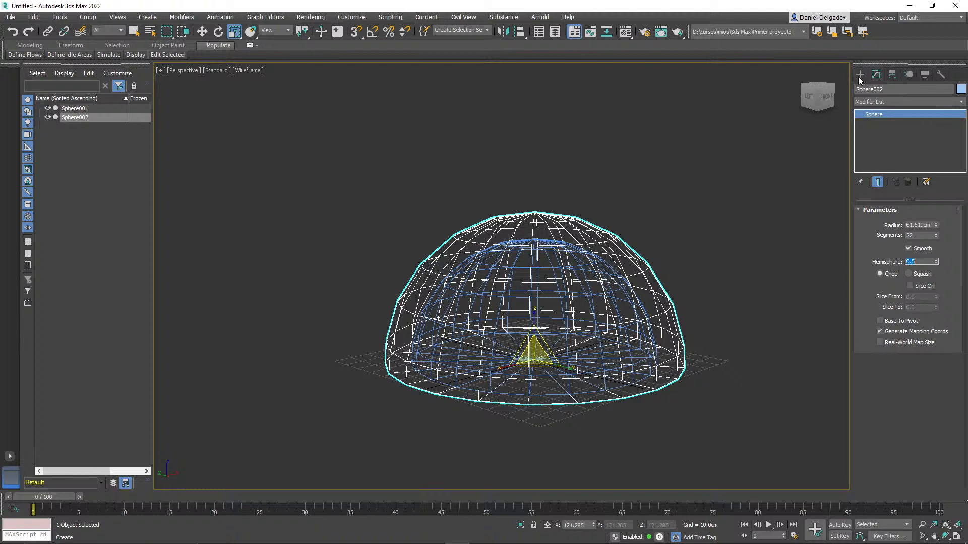
# Step: Try 4 segments on the enlarged hemisphere and restore them to 22
pyautogui.click(917, 235)
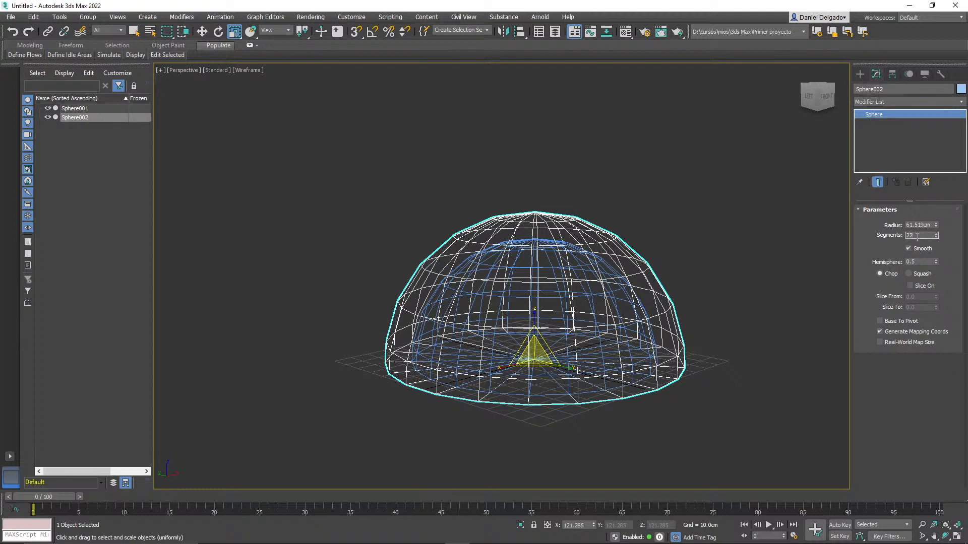
pyautogui.write('4')
pyautogui.press('Return')
pyautogui.doubleClick(914, 236)
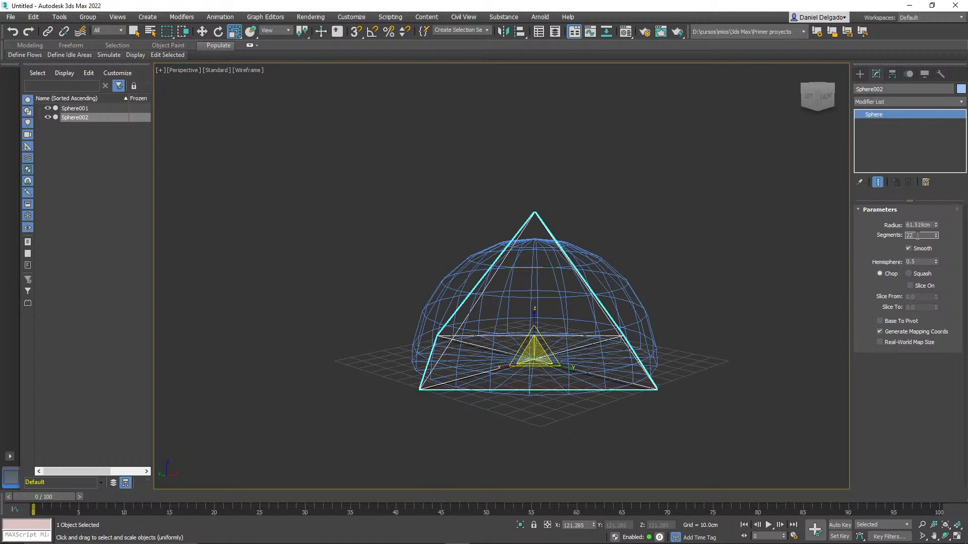
pyautogui.press('Return')
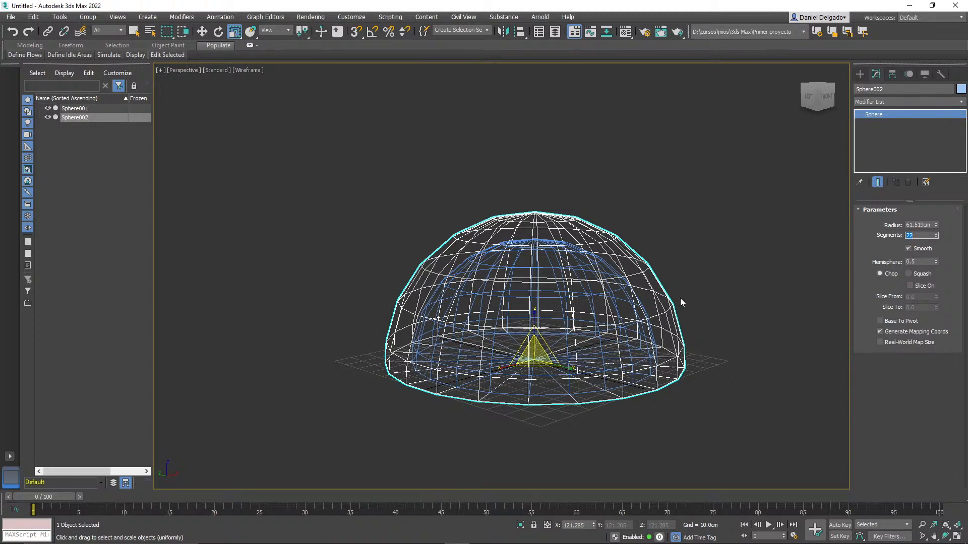
# Step: Turn on slicing for the enlarged hemisphere and set Slice From to -343.5, checking the wedge in the Top view
pyautogui.click(921, 287)
pyautogui.keyDown('alt'); pyautogui.moveTo(655, 395); pyautogui.dragTo(653, 429, button='middle'); pyautogui.keyUp('alt')
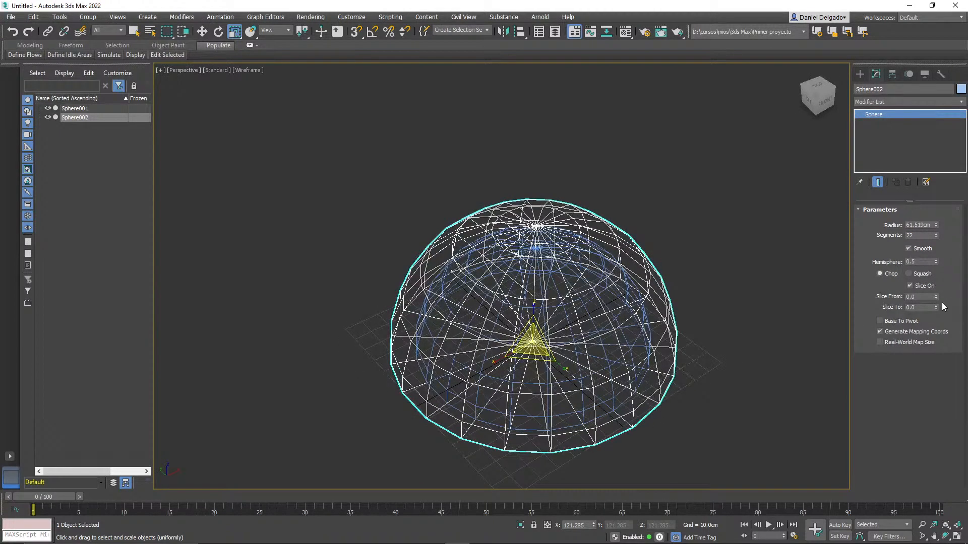
pyautogui.moveTo(936, 297); pyautogui.dragTo(784, 90)
pyautogui.press('t')
pyautogui.press('z')
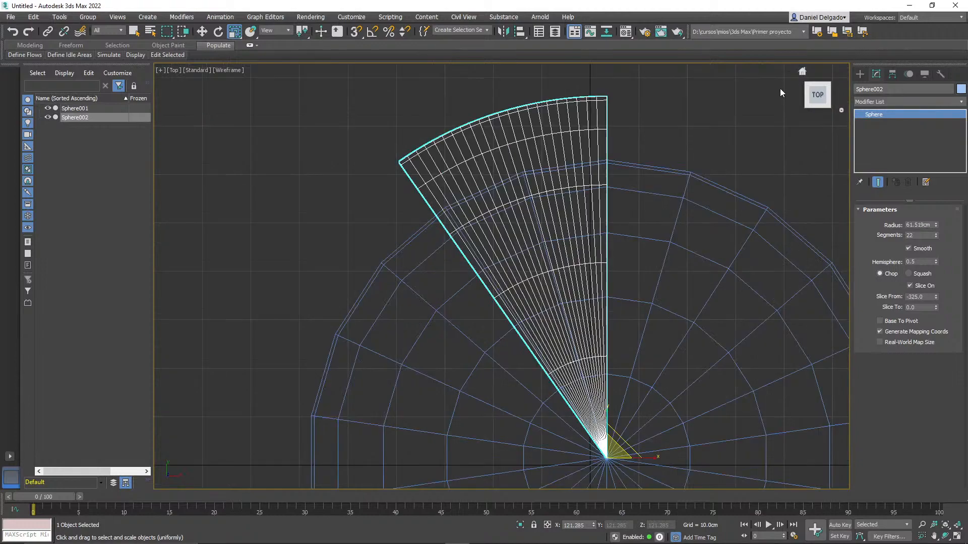
pyautogui.moveTo(935, 298); pyautogui.dragTo(931, 318)
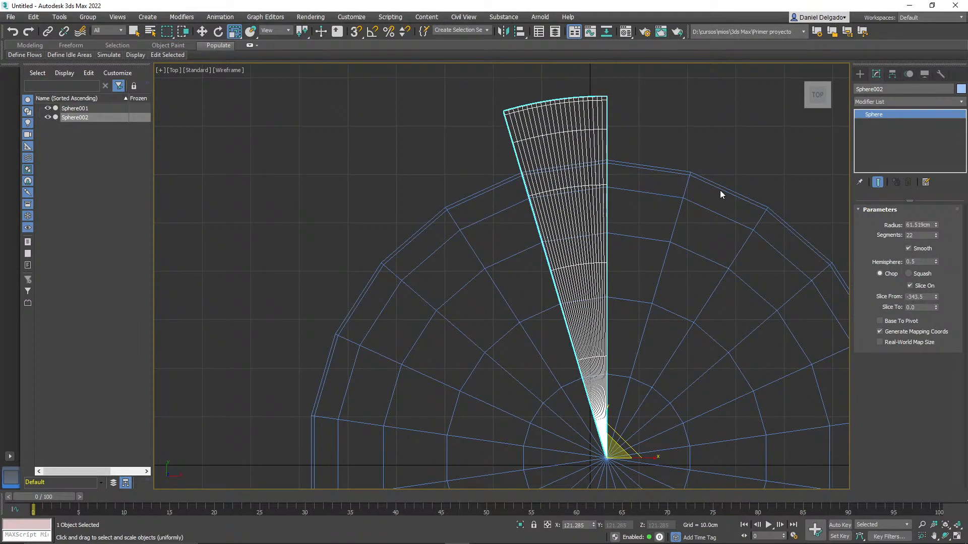
# Step: Try cloning the slice around Z with the Rotate tool in the Top view, making 9 copies about 32.7 degrees apart, and undo it
pyautogui.moveTo(631, 355); pyautogui.dragTo(575, 297, button='middle')
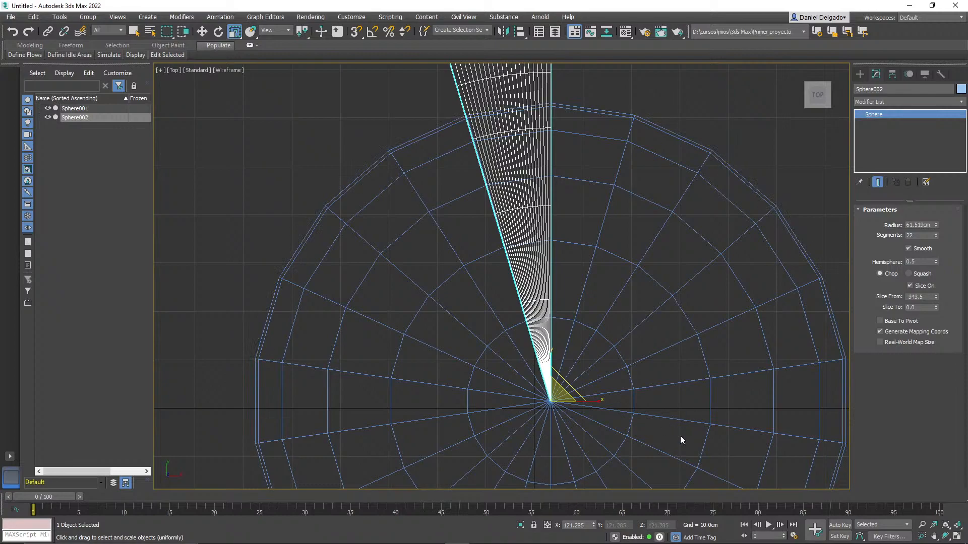
pyautogui.moveTo(678, 441); pyautogui.dragTo(621, 330, button='middle')
pyautogui.keyDown('alt'); pyautogui.moveTo(607, 376); pyautogui.dragTo(655, 298, button='middle'); pyautogui.keyUp('alt')
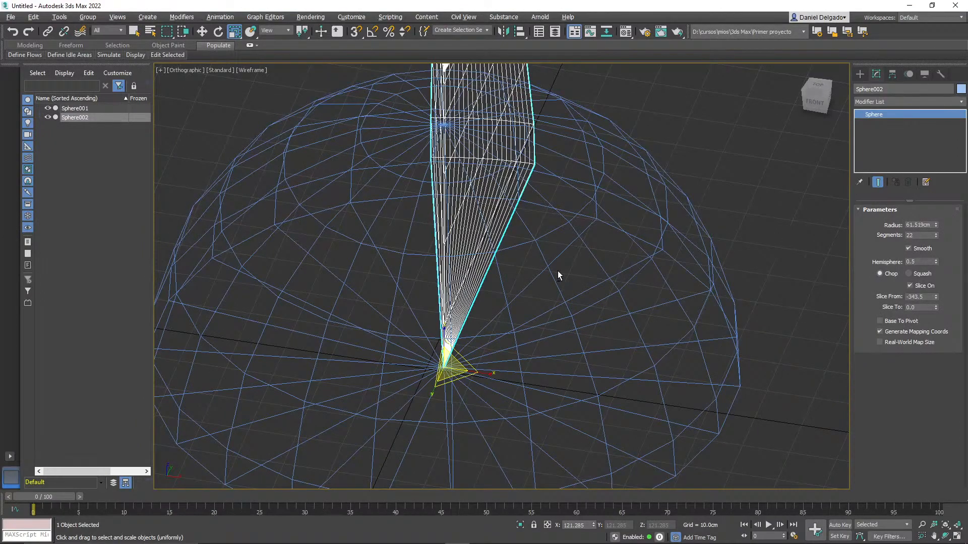
pyautogui.press('t')
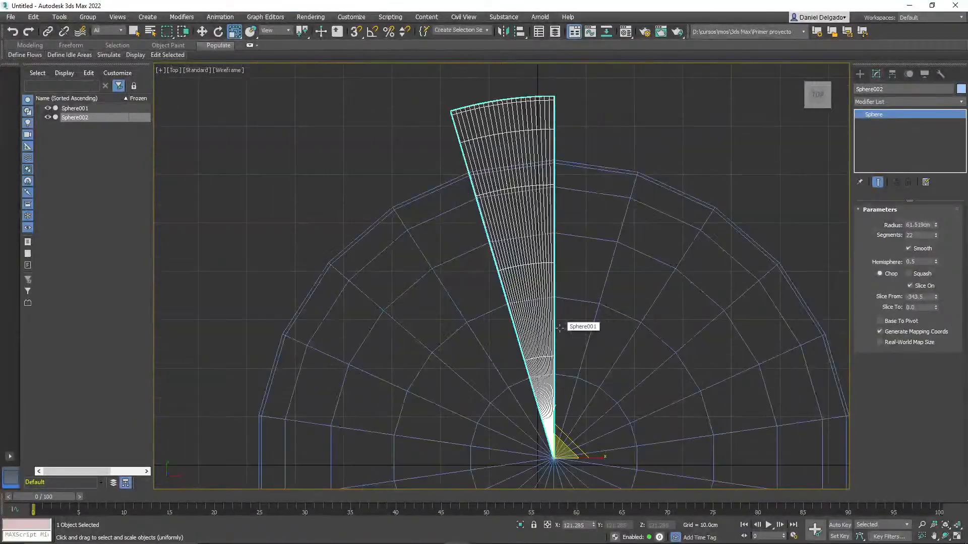
pyautogui.scroll(-5, 560, 328)
pyautogui.moveTo(663, 330); pyautogui.dragTo(648, 307, button='middle')
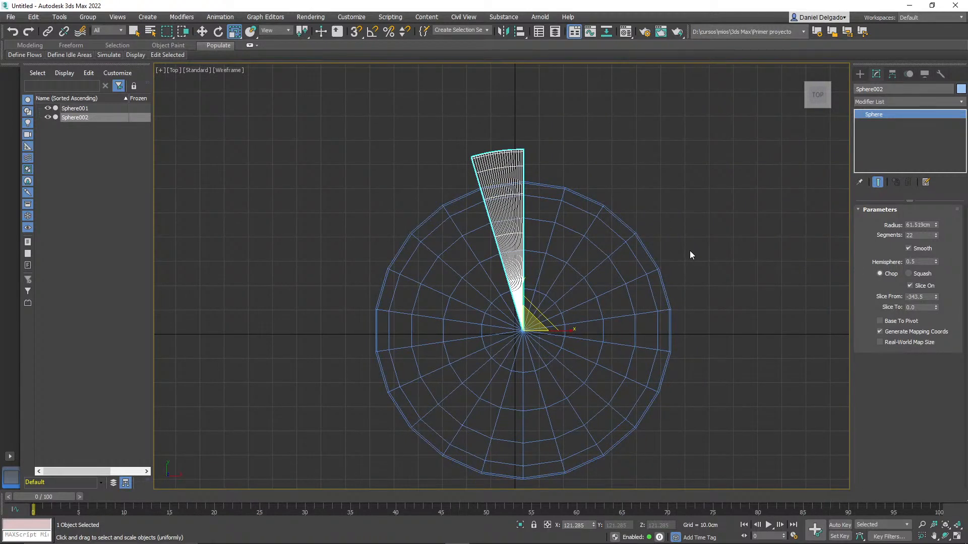
pyautogui.press('e')
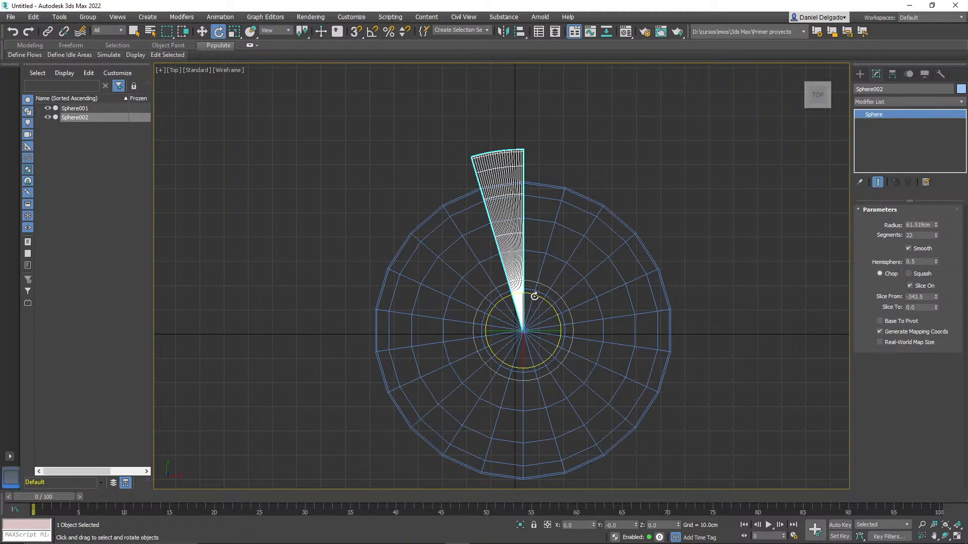
pyautogui.moveTo(538, 296); pyautogui.dragTo(565, 313)
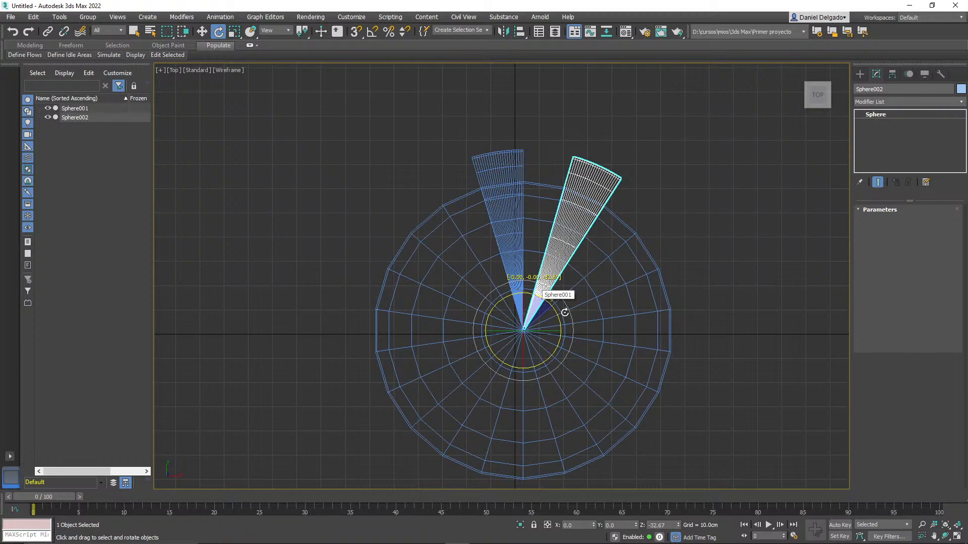
pyautogui.keyDown('shift'); pyautogui.moveTo(564, 312); pyautogui.dragTo(565, 313); pyautogui.keyUp('shift')
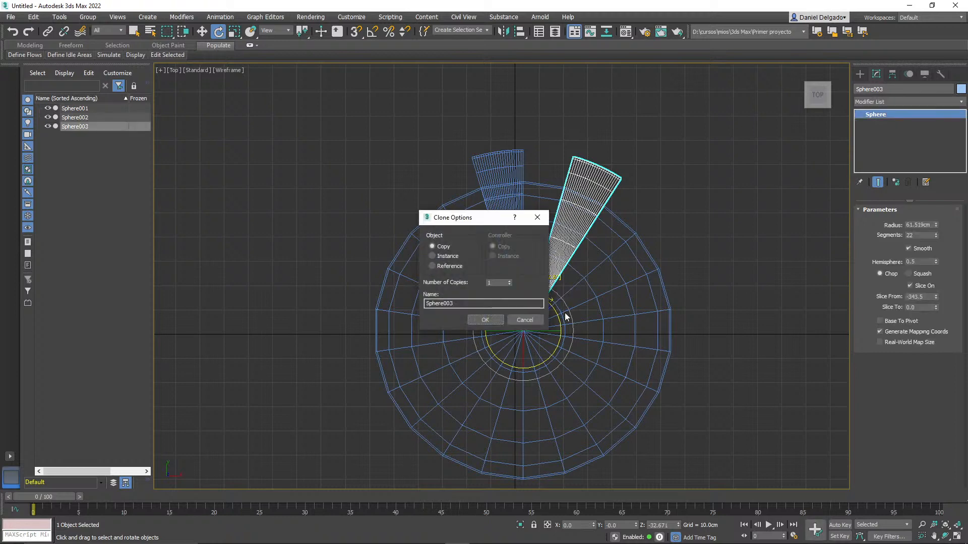
pyautogui.moveTo(486, 222); pyautogui.dragTo(346, 183)
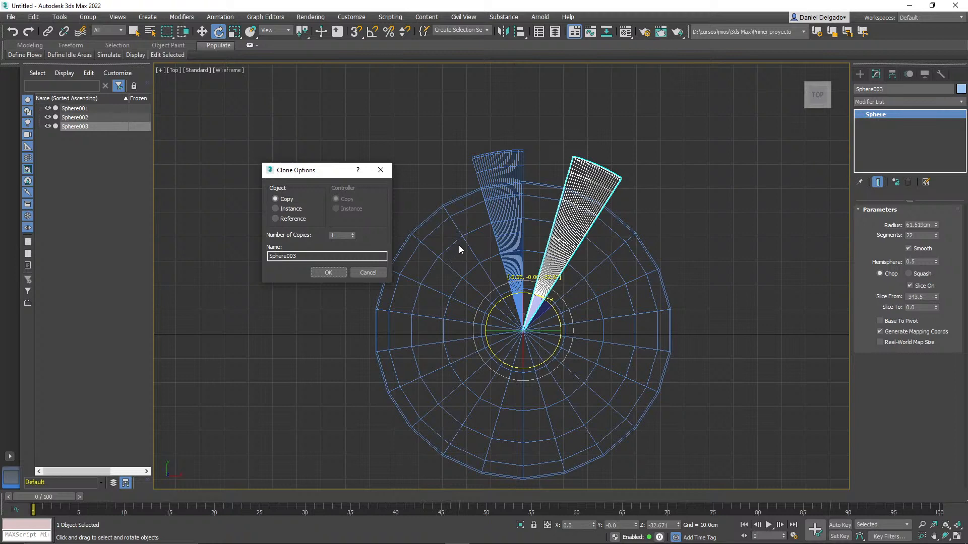
pyautogui.click(338, 235)
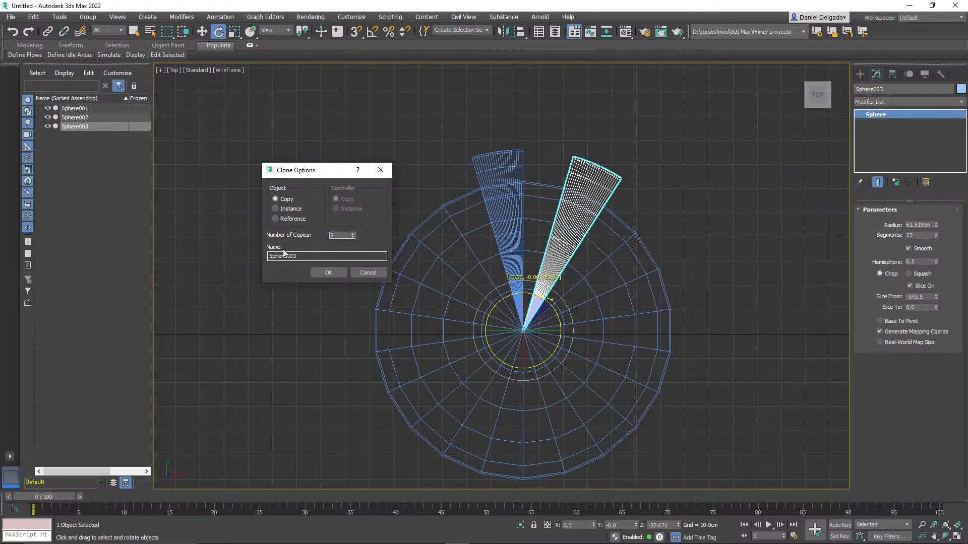
pyautogui.click(328, 273)
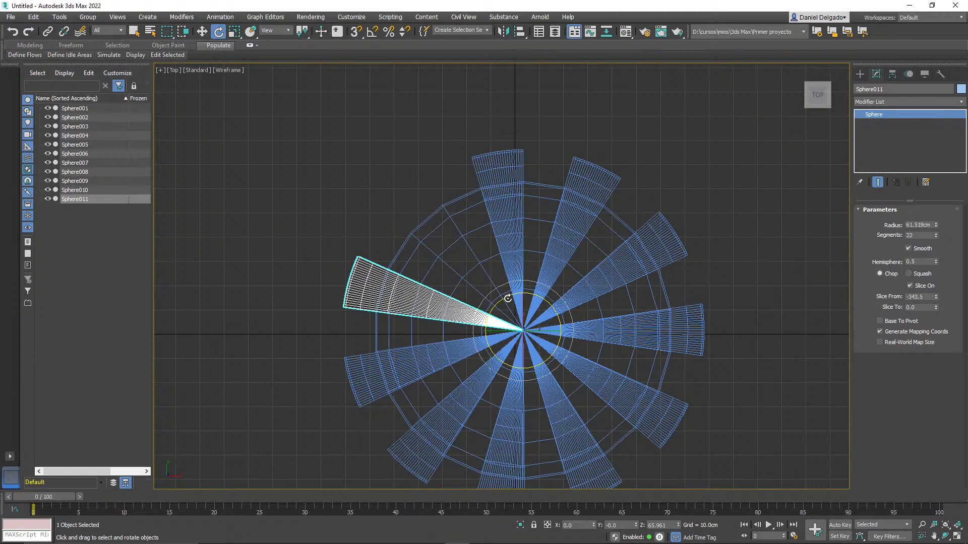
pyautogui.hotkey('ctrl', 'z')
# Step: Clone the slice around Z with the Rotate tool, making 10 copies about 32.7 degrees apart, and show the deselected dome shaded with edged faces
pyautogui.keyDown('shift'); pyautogui.moveTo(535, 300); pyautogui.dragTo(569, 310); pyautogui.keyUp('shift')
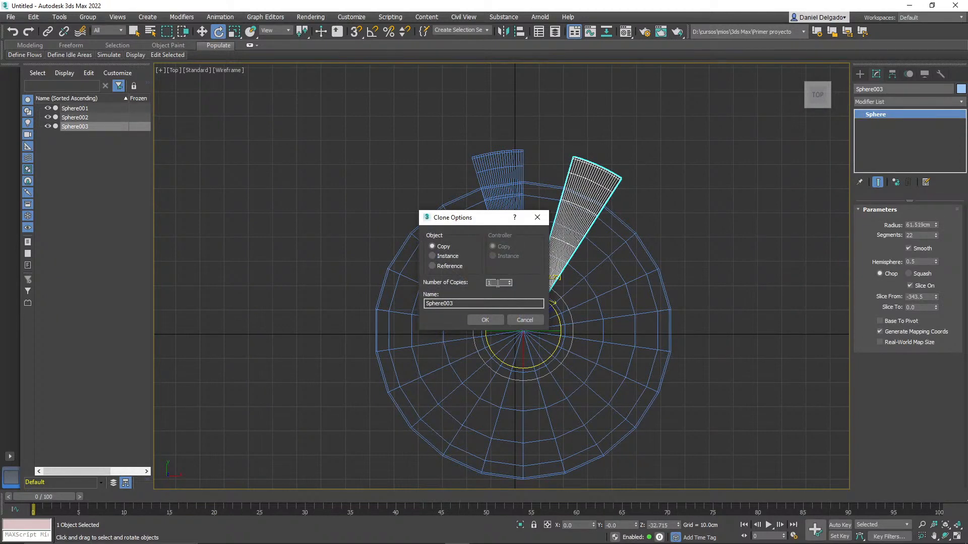
pyautogui.click(485, 321)
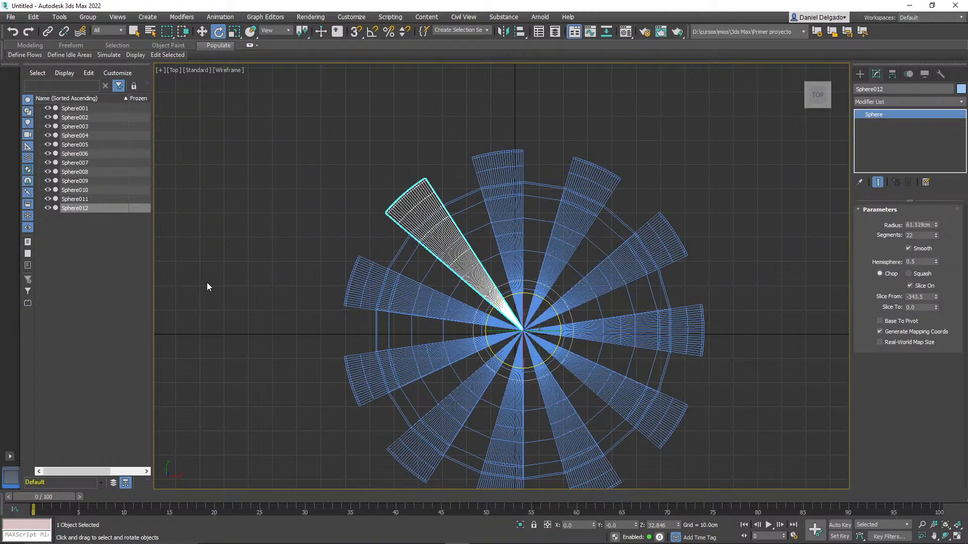
pyautogui.moveTo(466, 272)
pyautogui.keyDown('alt'); pyautogui.mouseDown(button='middle')
pyautogui.moveTo(519, 265)
pyautogui.moveTo(636, 338)
pyautogui.moveTo(676, 326)
pyautogui.moveTo(665, 300)
pyautogui.moveTo(650, 348)
pyautogui.moveTo(629, 365)
pyautogui.mouseUp(button='middle'); pyautogui.keyUp('alt')
pyautogui.press('F3')
pyautogui.click(706, 412)
pyautogui.scroll(-3, 687, 395)
pyautogui.keyDown('alt'); pyautogui.moveTo(687, 395); pyautogui.dragTo(651, 373, button='middle'); pyautogui.keyUp('alt')
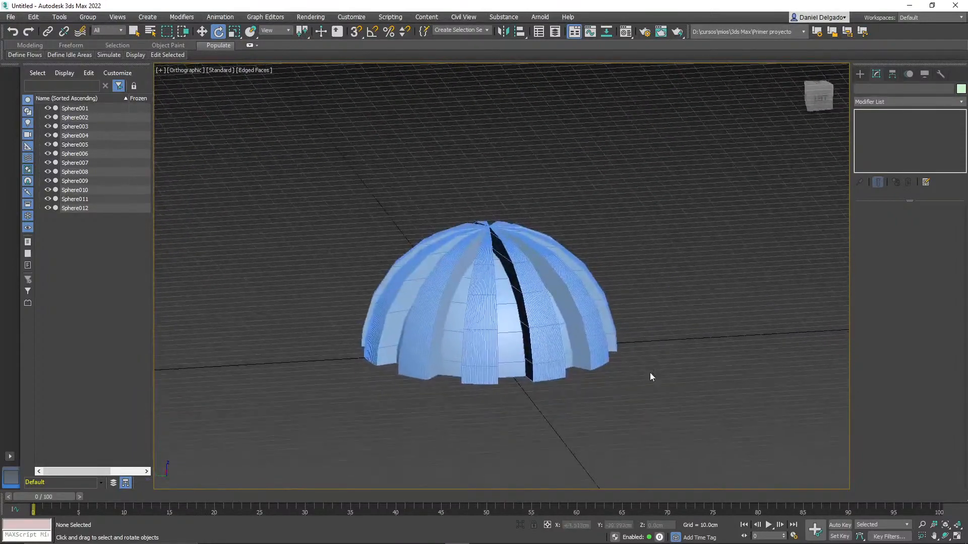
# Step: Change the object color of the full inner hemisphere to red and deselect it
pyautogui.keyDown('alt'); pyautogui.moveTo(659, 410); pyautogui.dragTo(642, 417, button='middle'); pyautogui.keyUp('alt')
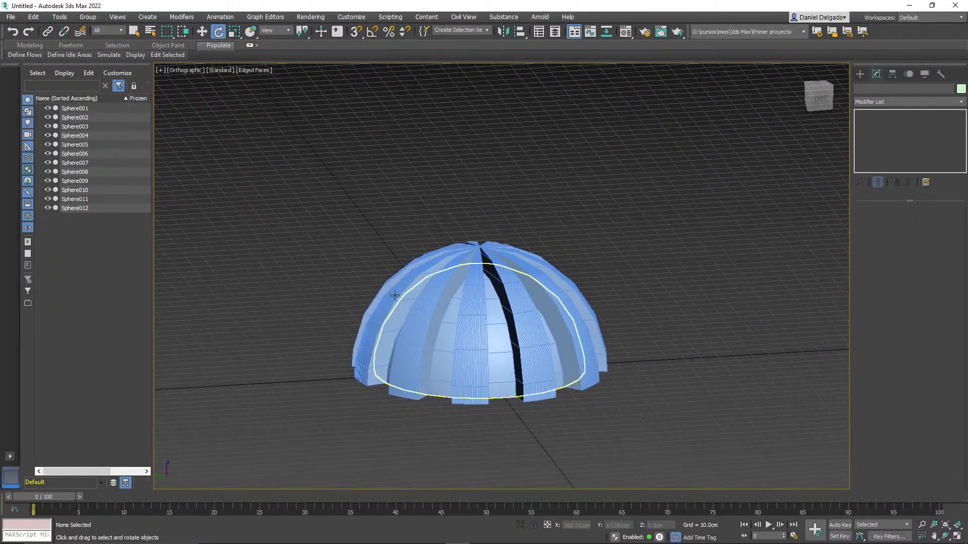
pyautogui.click(499, 347)
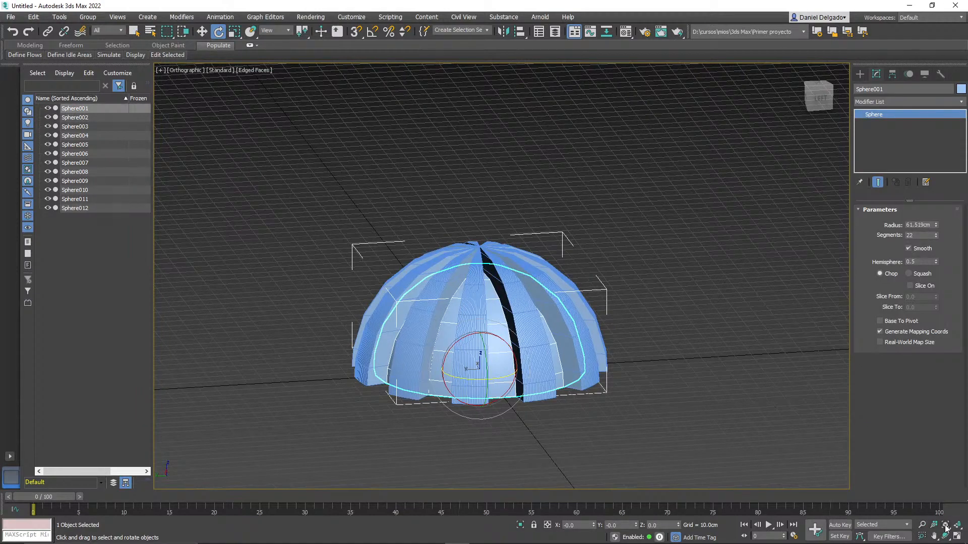
pyautogui.click(961, 89)
pyautogui.click(617, 301)
pyautogui.click(746, 377)
pyautogui.click(664, 442)
pyautogui.keyDown('alt'); pyautogui.moveTo(664, 442); pyautogui.dragTo(648, 420, button='middle'); pyautogui.keyUp('alt')
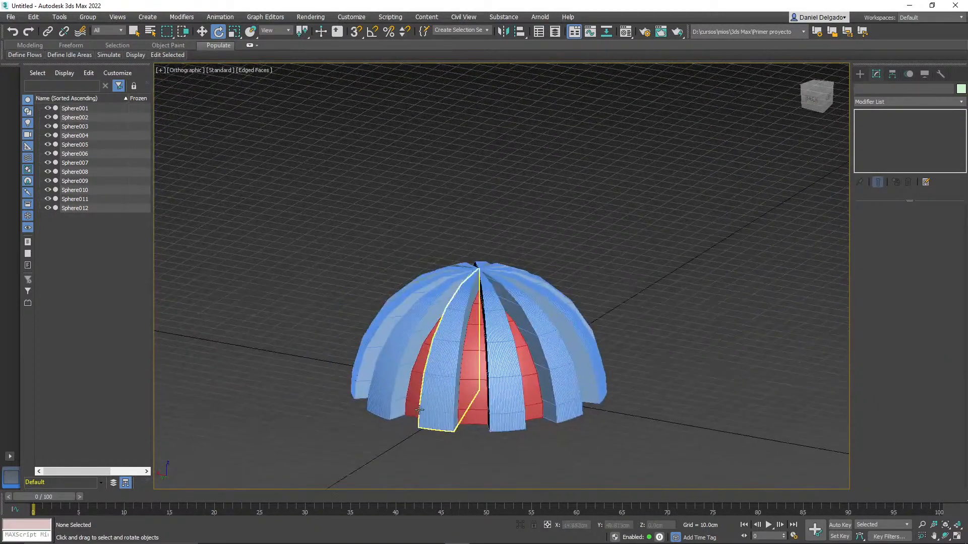
# Step: Clone the red hemisphere upward with the Move tool as a single copy about 43.6 cm above the original
pyautogui.click(475, 408)
pyautogui.press('w')
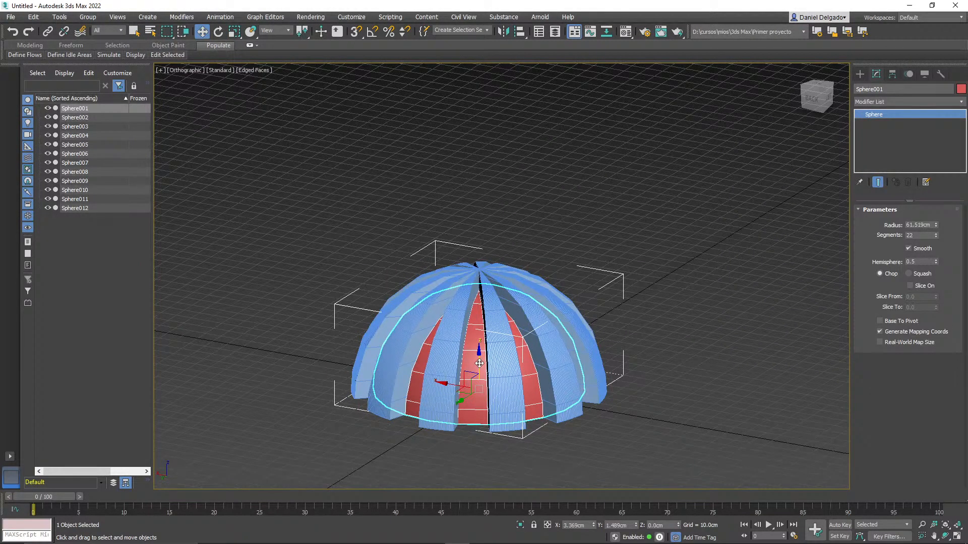
pyautogui.moveTo(480, 362)
pyautogui.mouseDown()
pyautogui.moveTo(487, 275)
pyautogui.moveTo(483, 334)
pyautogui.mouseUp()
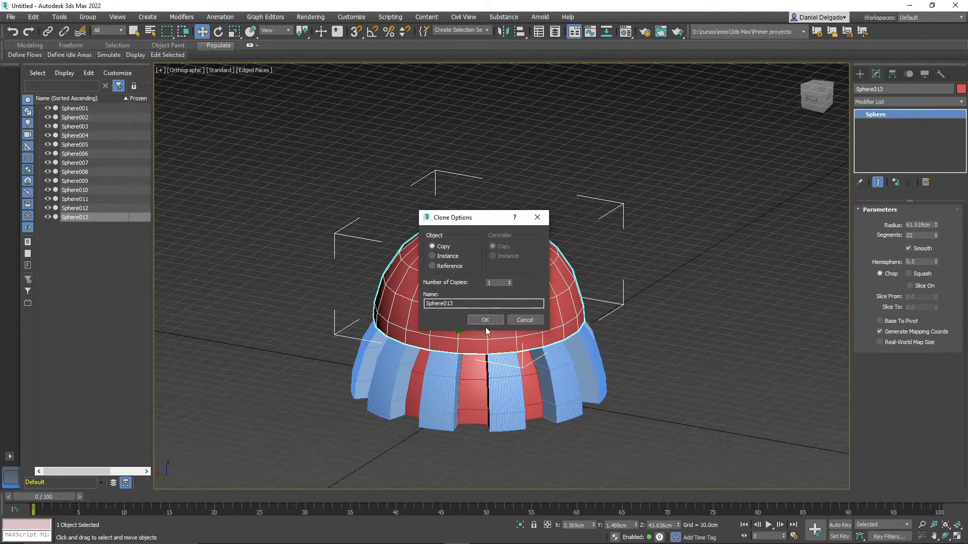
pyautogui.click(486, 321)
# Step: Scale the copied hemisphere down uniformly into a small cap and raise it to about Z 59.8 cm on the dome
pyautogui.press('r')
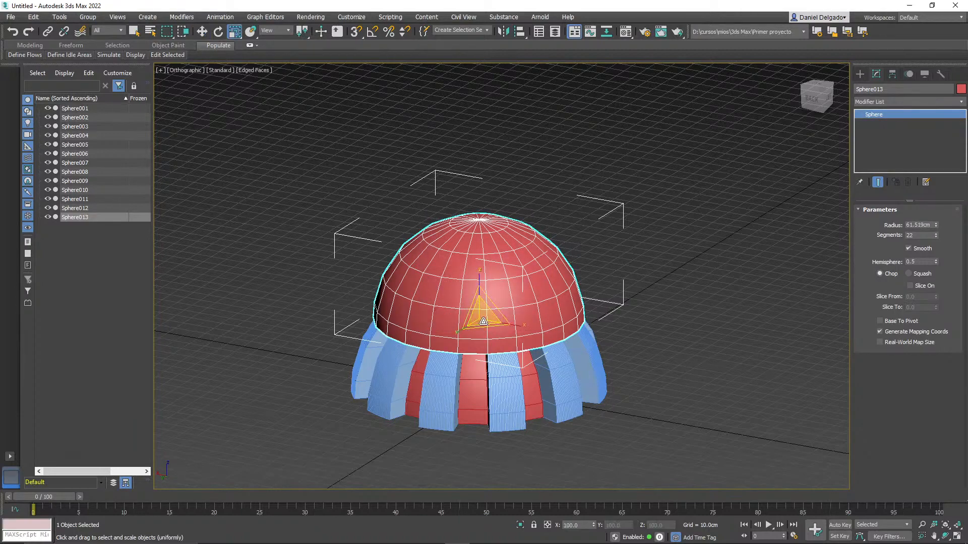
pyautogui.moveTo(478, 317); pyautogui.dragTo(484, 373)
pyautogui.press('w')
pyautogui.moveTo(479, 291); pyautogui.dragTo(478, 261)
pyautogui.keyDown('alt'); pyautogui.moveTo(542, 373); pyautogui.dragTo(386, 381, button='middle'); pyautogui.keyUp('alt')
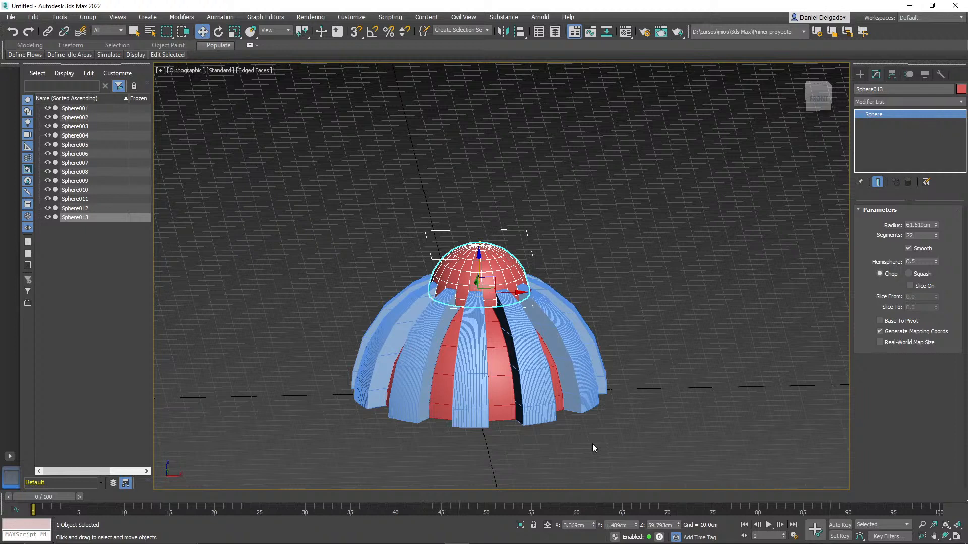
pyautogui.click(616, 418)
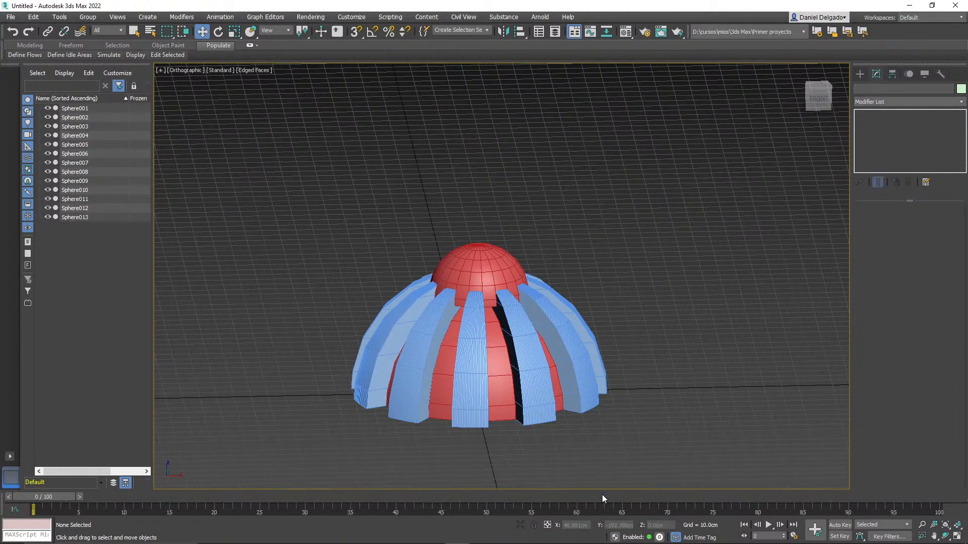
# Step: Lower the red cap to about Z 53.3 cm, render the orthographic view of the dome and close the render
pyautogui.click(486, 247)
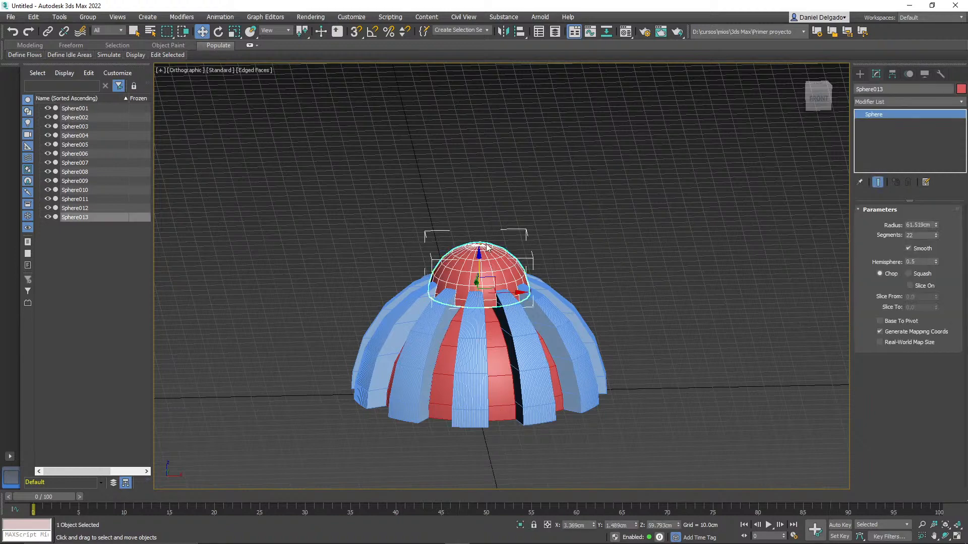
pyautogui.moveTo(479, 262); pyautogui.dragTo(482, 273)
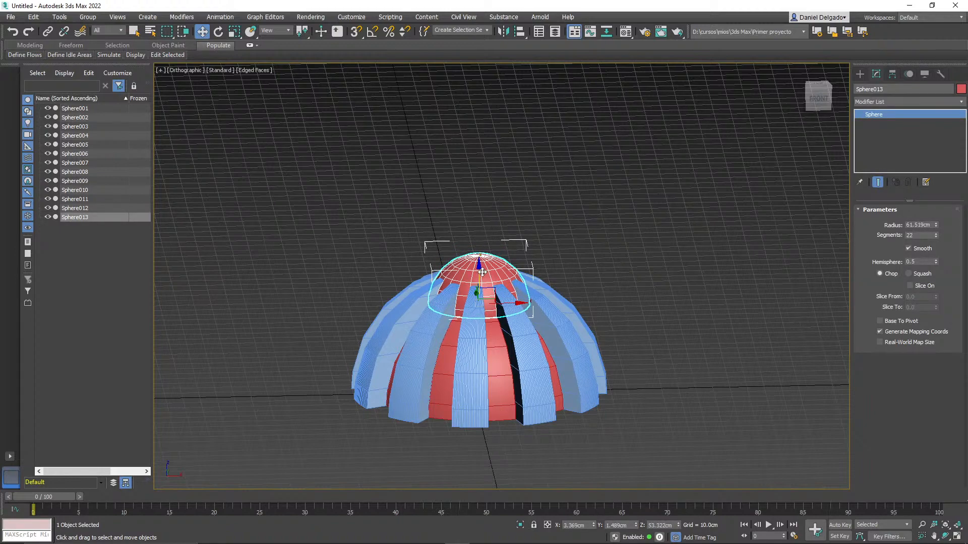
pyautogui.hotkey('shift', 'q')
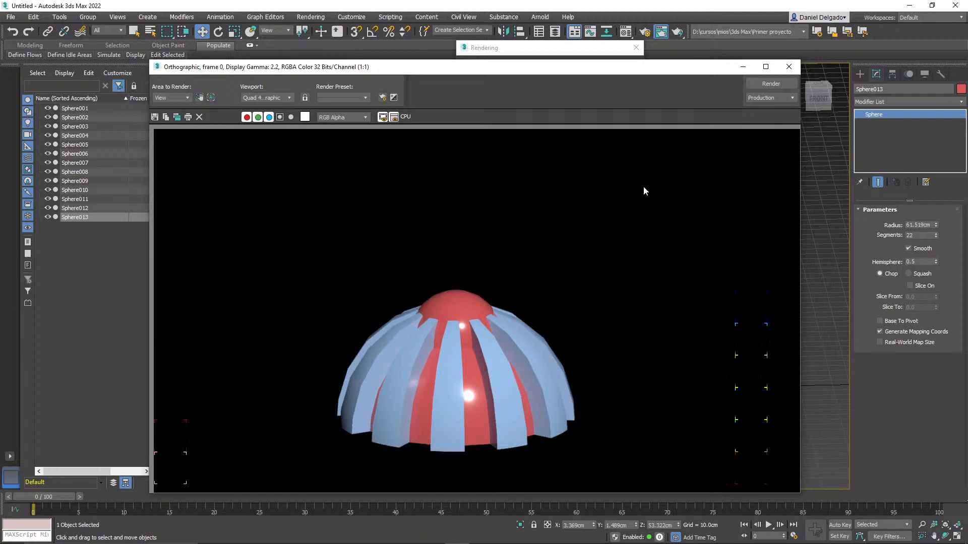
pyautogui.click(794, 68)
# Step: Switch to the Perspective view and delete all the dome's spheres to empty the scene
pyautogui.click(647, 357)
pyautogui.moveTo(655, 358); pyautogui.dragTo(697, 374, button='middle')
pyautogui.press('p')
pyautogui.scroll(-3, 723, 349)
pyautogui.moveTo(301, 175); pyautogui.dragTo(663, 403)
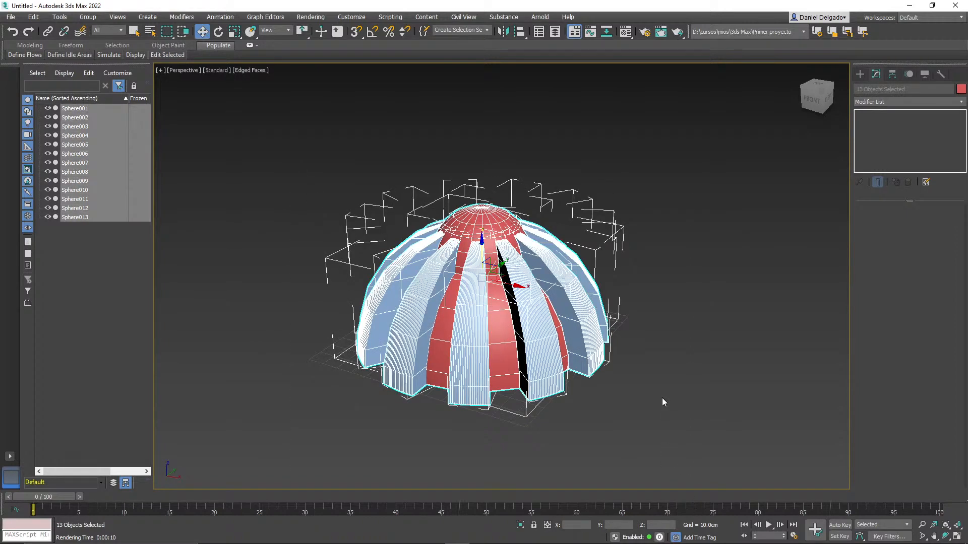
pyautogui.press('Delete')
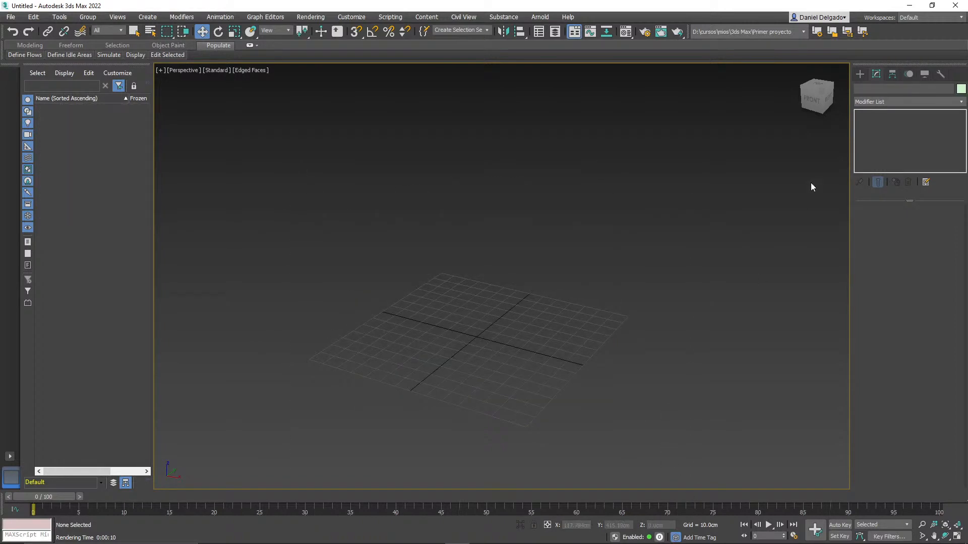
# Step: Create a box about 39 cm long, 37 cm wide and 22 cm high at the center of the grid
pyautogui.click(859, 74)
pyautogui.click(880, 141)
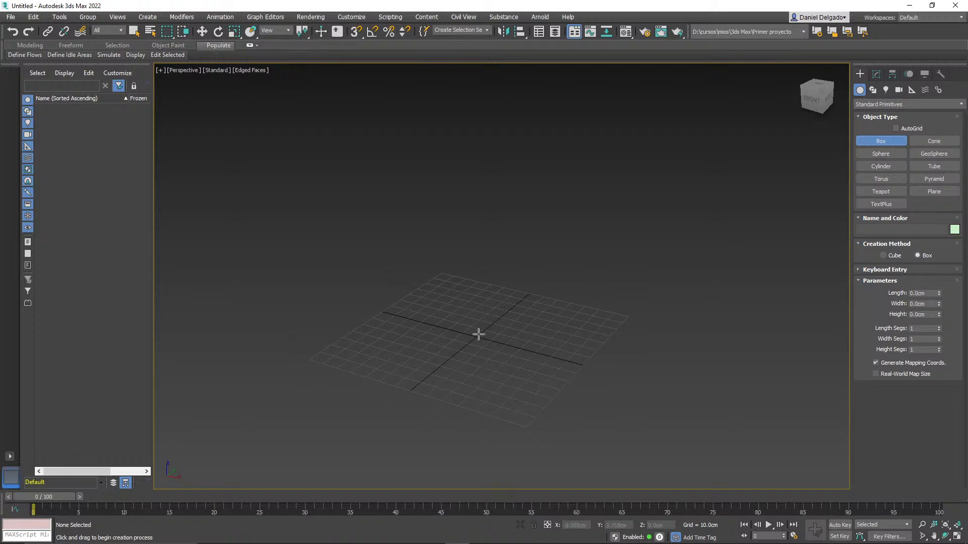
pyautogui.moveTo(476, 330); pyautogui.dragTo(499, 372)
pyautogui.click(504, 334)
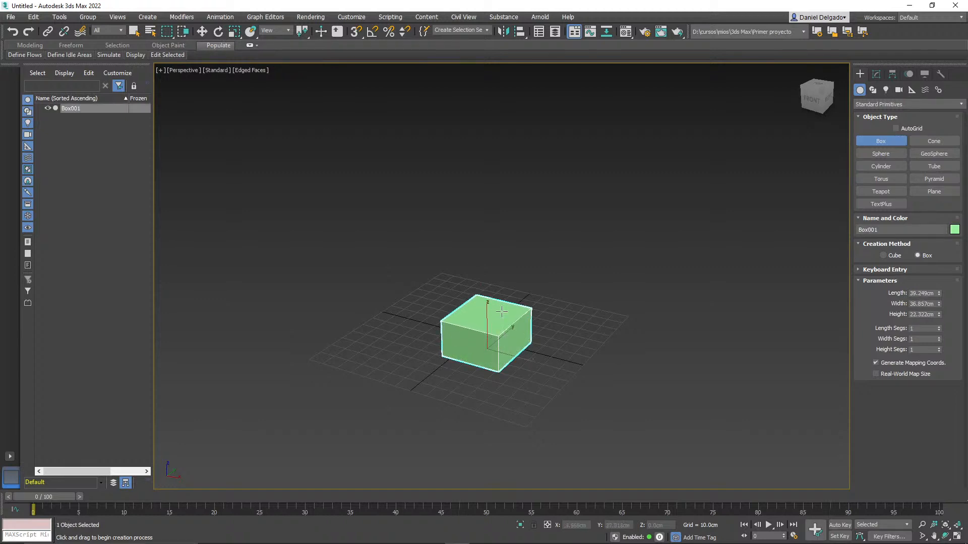
# Step: Try cloning the box with the uniform Scale tool at about 133%, making 5 progressively larger copies
pyautogui.click(235, 32)
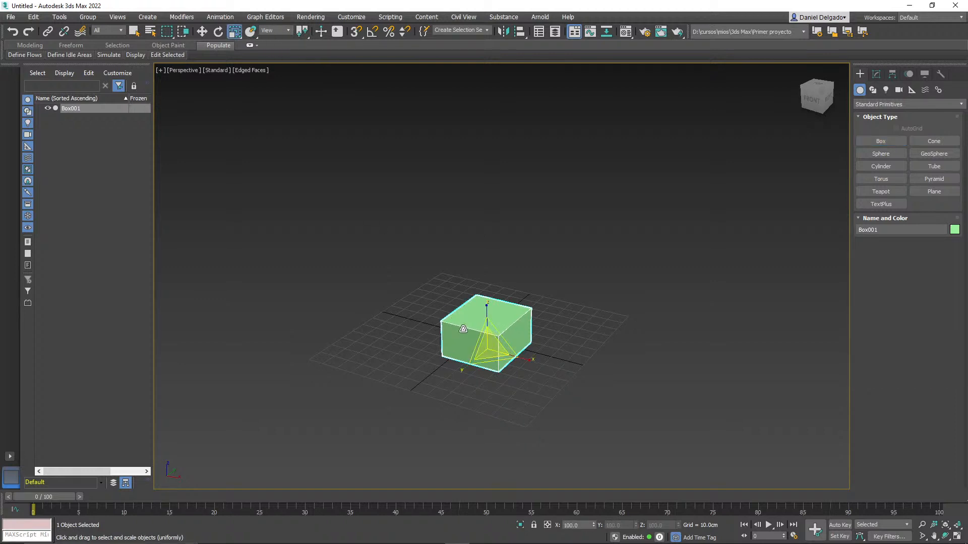
pyautogui.moveTo(486, 354)
pyautogui.mouseDown()
pyautogui.moveTo(491, 342)
pyautogui.moveTo(510, 341)
pyautogui.moveTo(494, 334)
pyautogui.mouseUp()
pyautogui.click(494, 284)
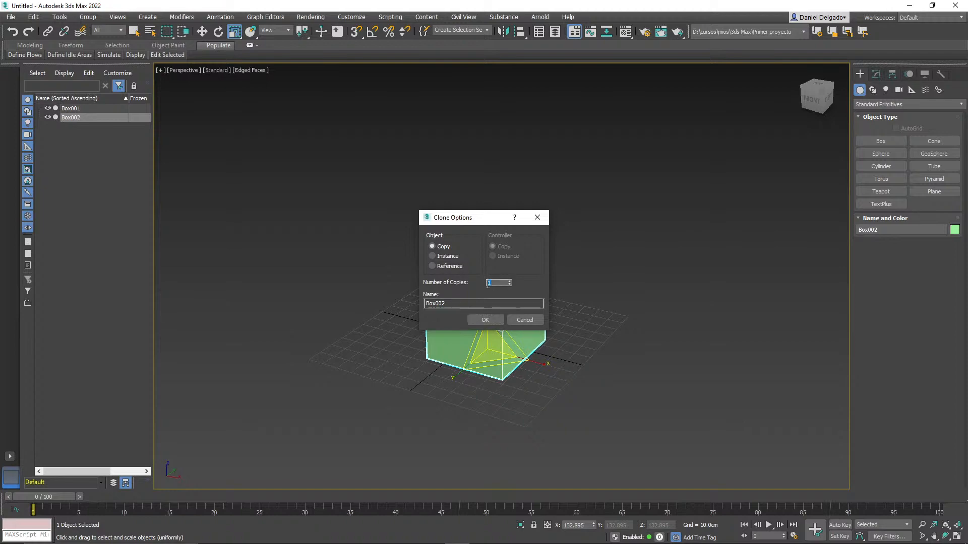
pyautogui.click(483, 320)
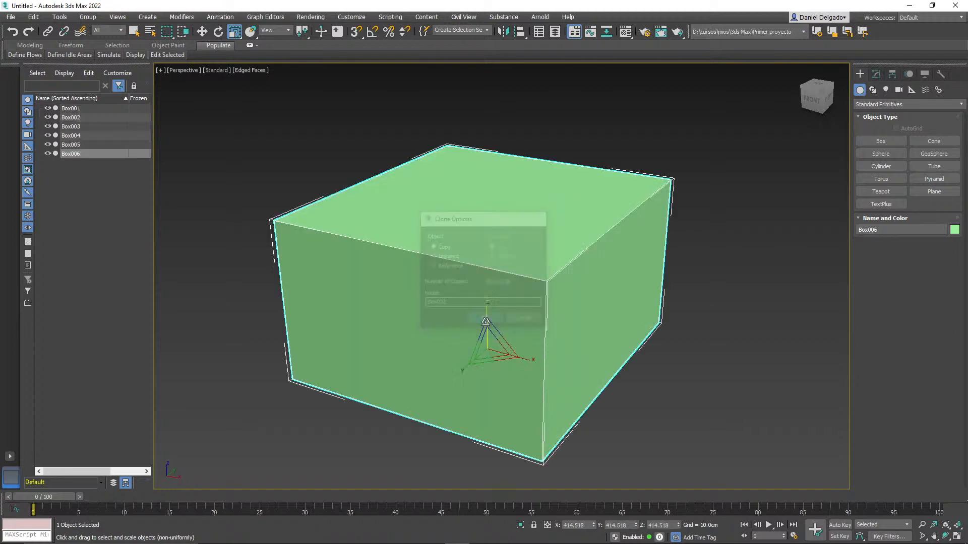
# Step: Show the scene in wireframe, examine the nested boxes from the side and front, and undo the scaled clones
pyautogui.press('F3')
pyautogui.moveTo(486, 321)
pyautogui.keyDown('alt'); pyautogui.mouseDown(button='middle')
pyautogui.moveTo(623, 357)
pyautogui.moveTo(568, 331)
pyautogui.moveTo(585, 333)
pyautogui.mouseUp(button='middle'); pyautogui.keyUp('alt')
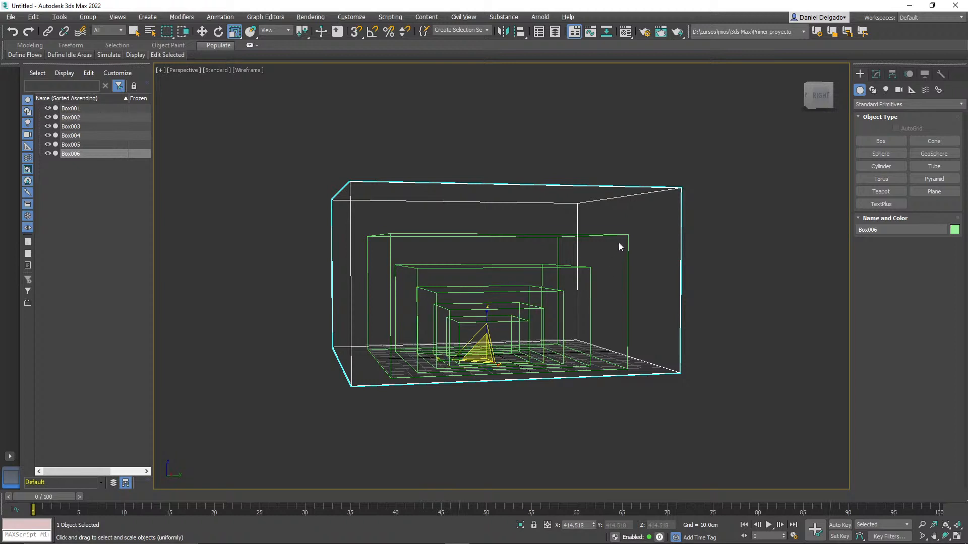
pyautogui.keyDown('alt'); pyautogui.moveTo(584, 338); pyautogui.dragTo(566, 335, button='middle'); pyautogui.keyUp('alt')
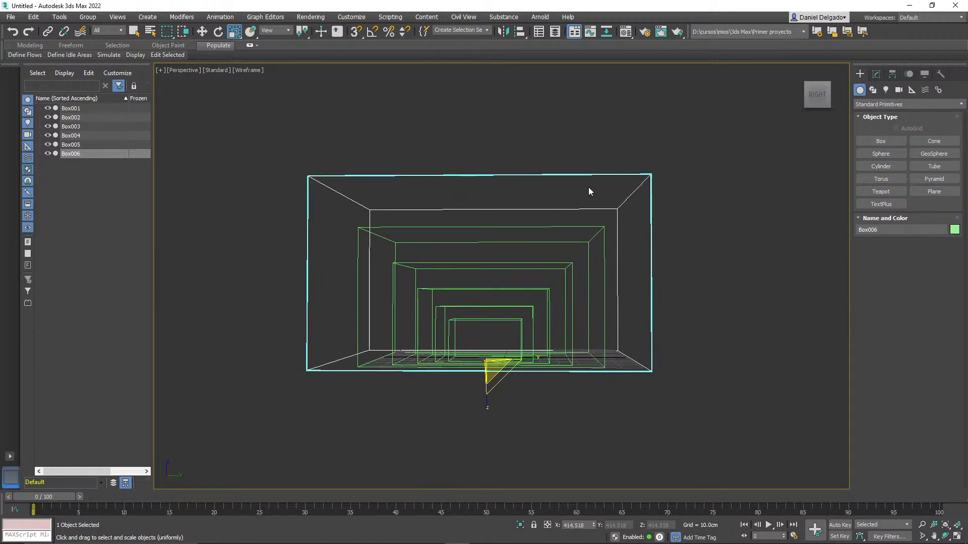
pyautogui.keyDown('alt'); pyautogui.moveTo(573, 263); pyautogui.dragTo(592, 274, button='middle'); pyautogui.keyUp('alt')
pyautogui.keyDown('alt'); pyautogui.moveTo(549, 320); pyautogui.dragTo(618, 340, button='middle'); pyautogui.keyUp('alt')
pyautogui.hotkey('ctrl', 'z')
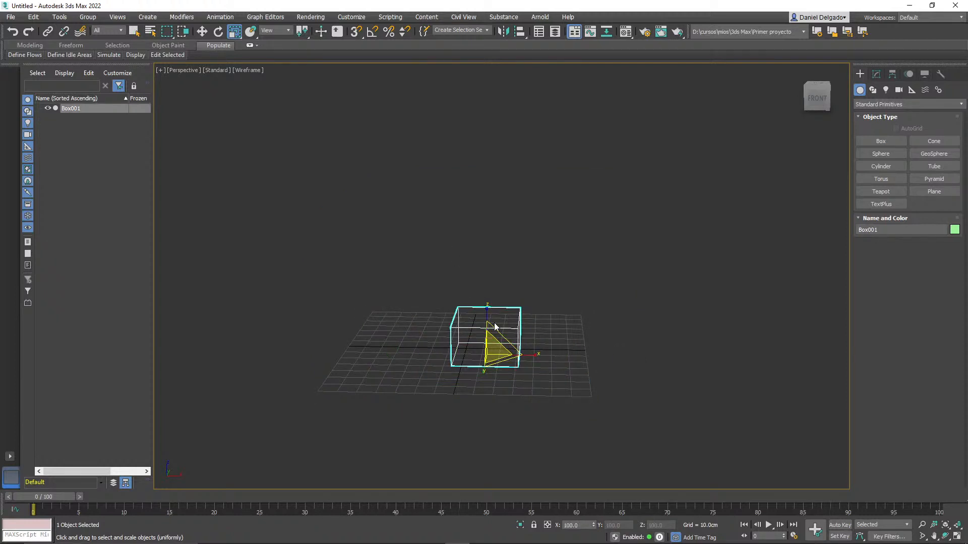
# Step: Move the box along X to about -43 cm, show its parameters and delete it
pyautogui.press('w')
pyautogui.moveTo(527, 354); pyautogui.dragTo(429, 352)
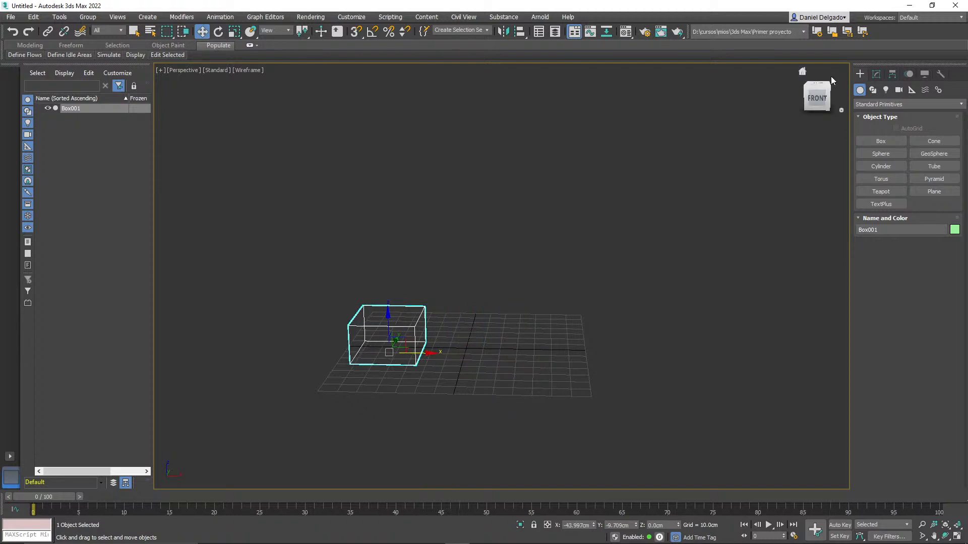
pyautogui.click(876, 74)
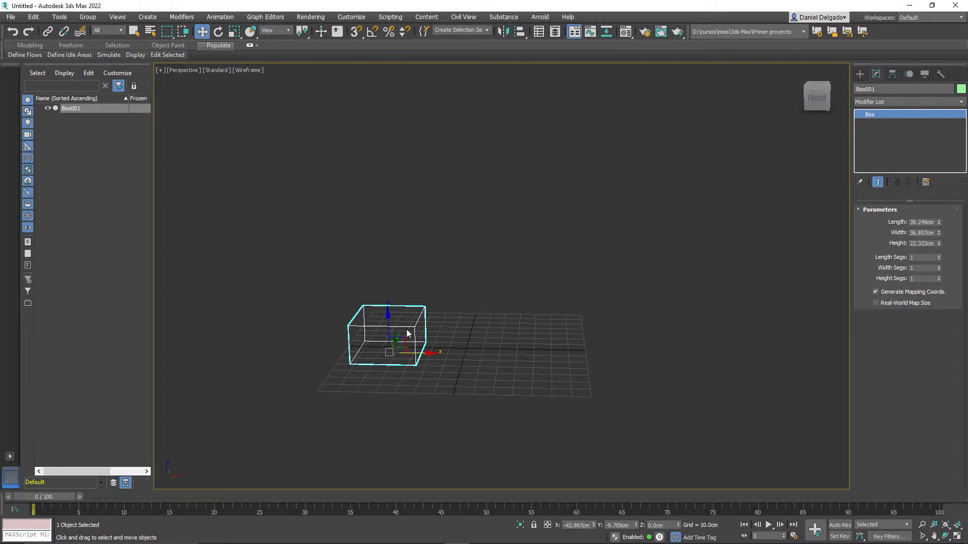
pyautogui.press('Delete')
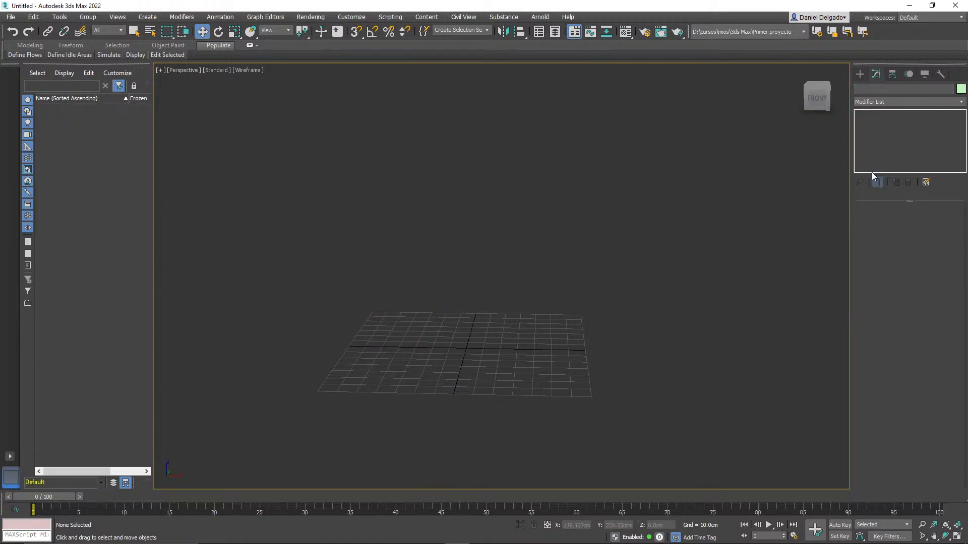
# Step: Create a full sphere with Hemisphere 0 and 32 segments at the grid center and move it to about X -75.4 cm
pyautogui.click(861, 73)
pyautogui.click(883, 153)
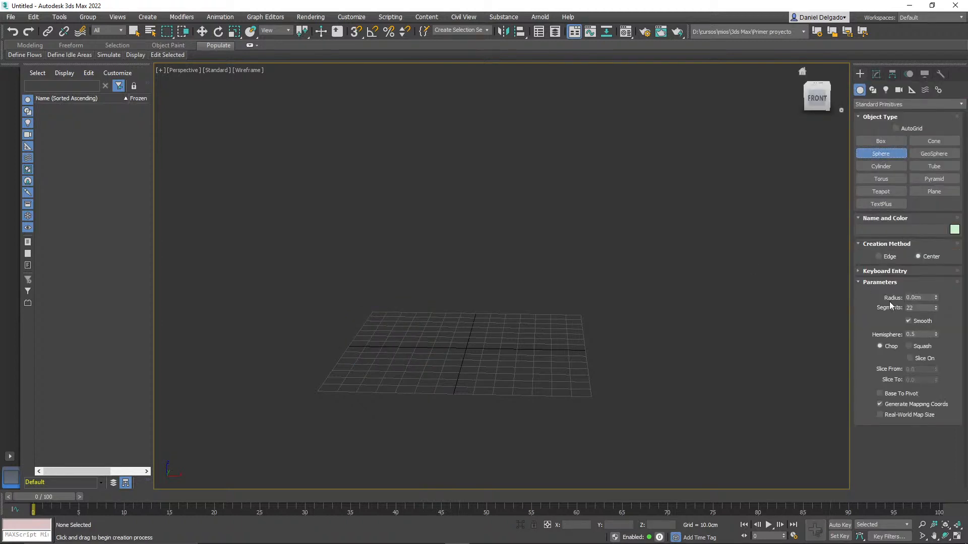
pyautogui.click(926, 333)
pyautogui.write('0')
pyautogui.press('Return')
pyautogui.doubleClick(907, 308)
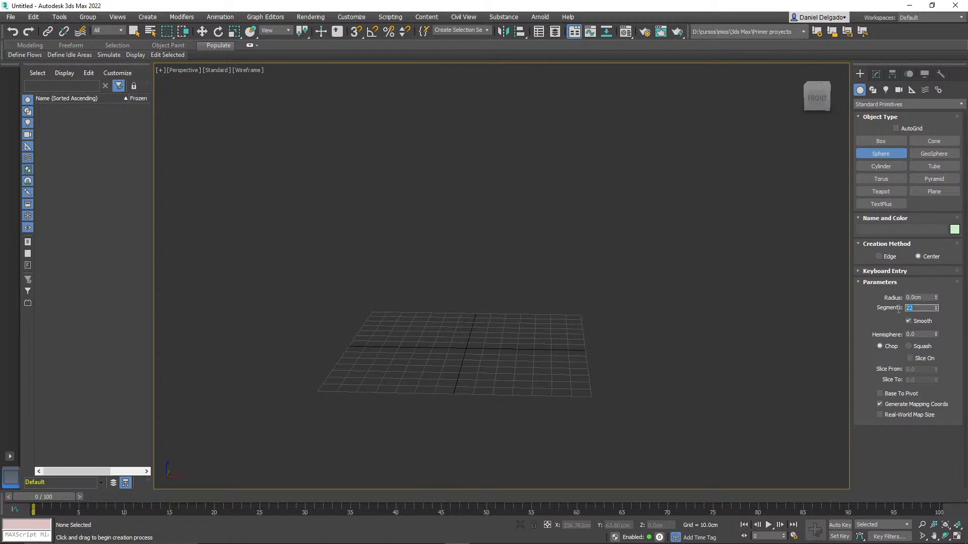
pyautogui.write('32')
pyautogui.moveTo(469, 348); pyautogui.dragTo(467, 317)
pyautogui.press('w')
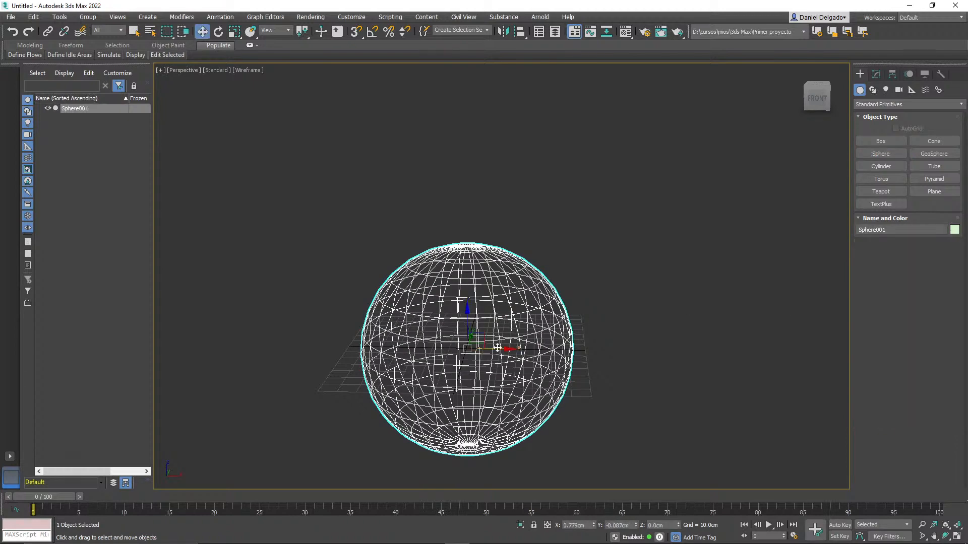
pyautogui.moveTo(508, 350); pyautogui.dragTo(387, 356)
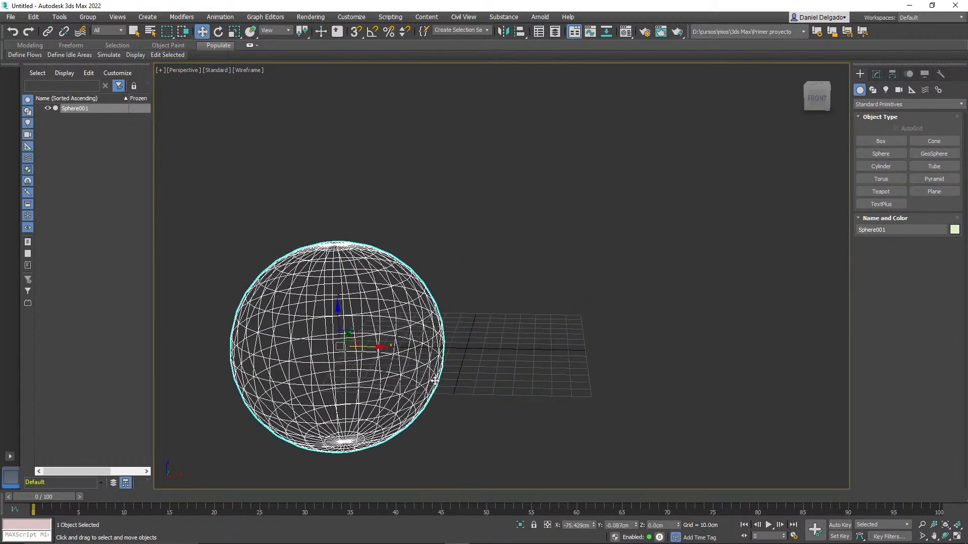
# Step: Clone the sphere along X with the Move tool, making 5 copies about 173 cm apart, and deselect the row
pyautogui.scroll(-5, 388, 359)
pyautogui.keyDown('alt'); pyautogui.moveTo(424, 384); pyautogui.dragTo(340, 348, button='middle'); pyautogui.keyUp('alt')
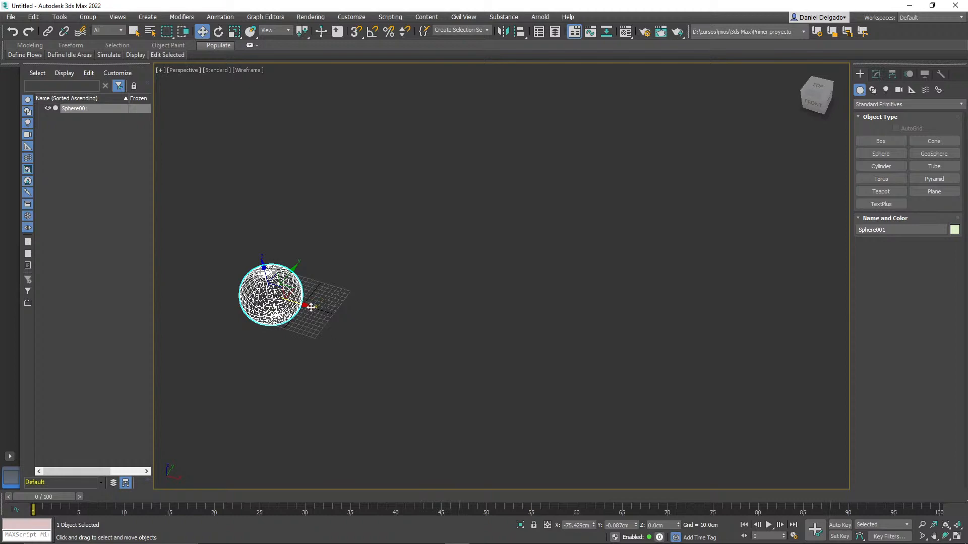
pyautogui.keyDown('shift'); pyautogui.moveTo(311, 307); pyautogui.dragTo(386, 329); pyautogui.keyUp('shift')
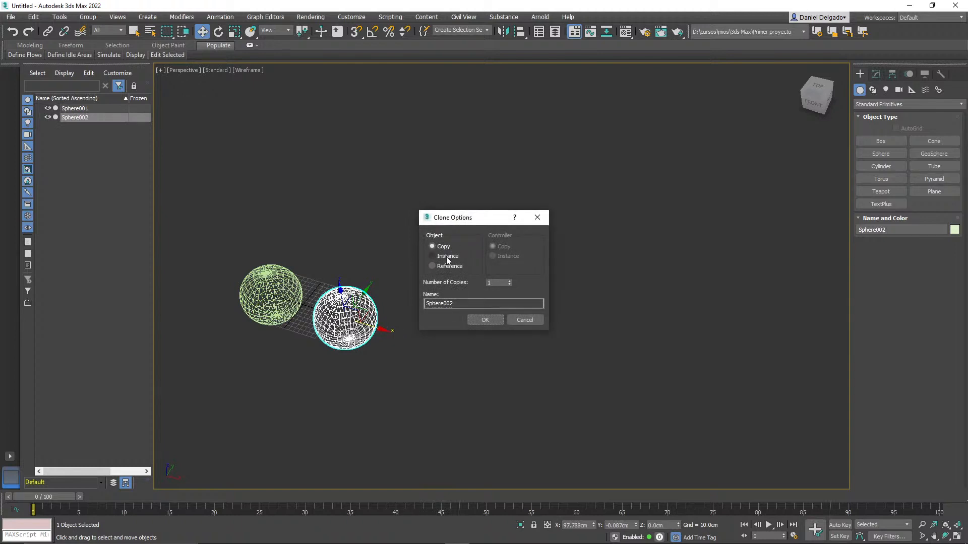
pyautogui.click(499, 282)
pyautogui.write('5')
pyautogui.click(492, 321)
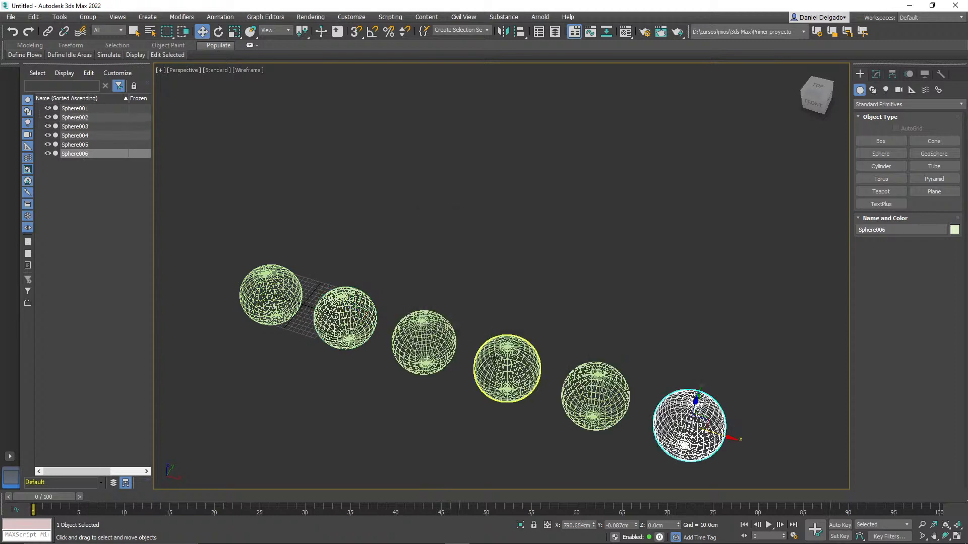
pyautogui.moveTo(526, 332); pyautogui.dragTo(520, 286, button='middle')
pyautogui.click(498, 424)
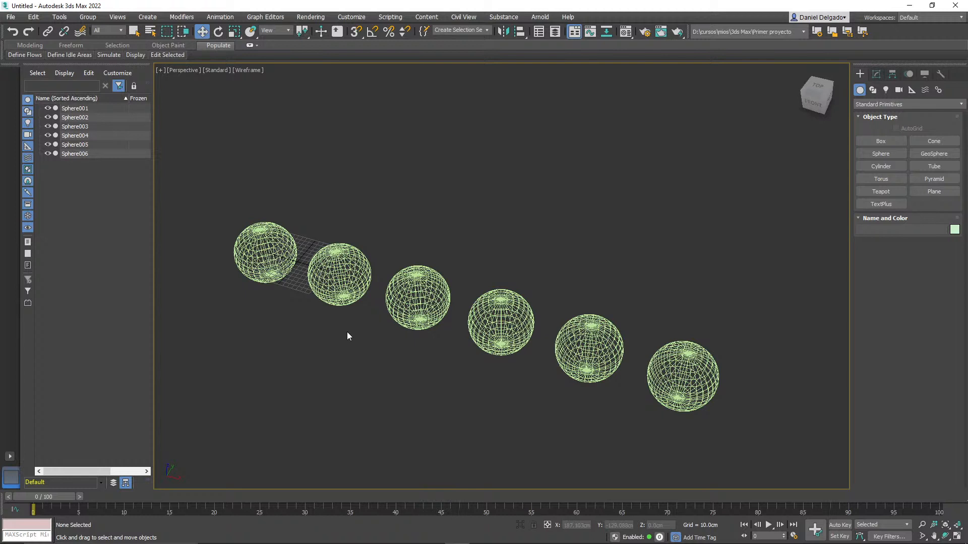
# Step: Select the cloned spheres one after another to check that each is a separate object, ending on the second one
pyautogui.click(272, 257)
pyautogui.click(352, 274)
pyautogui.click(417, 288)
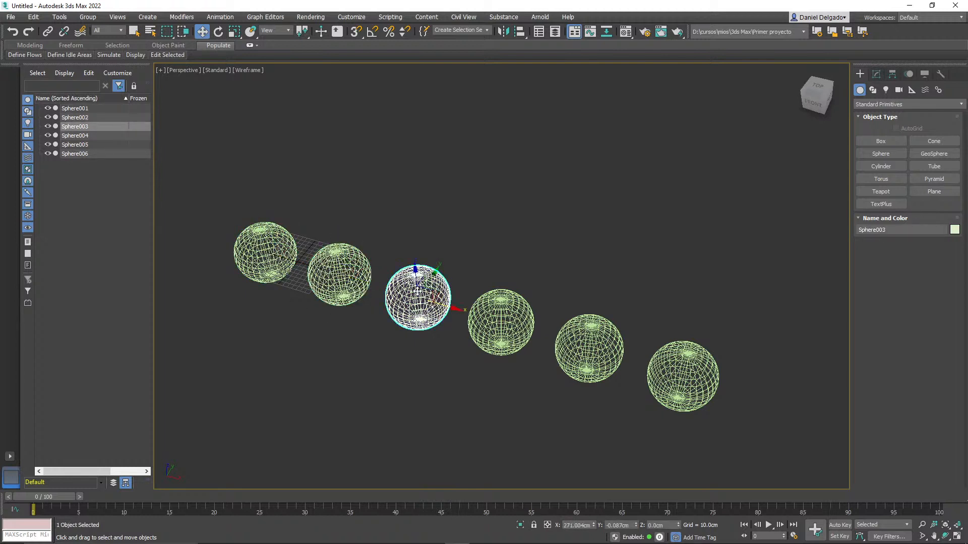
pyautogui.click(515, 323)
pyautogui.click(601, 354)
pyautogui.click(491, 328)
pyautogui.click(419, 303)
pyautogui.click(339, 267)
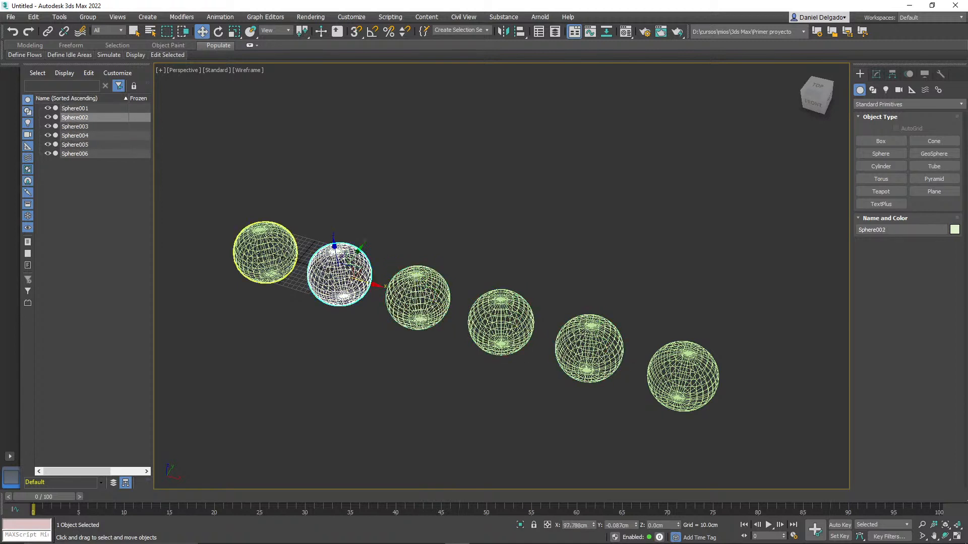
pyautogui.click(261, 252)
pyautogui.click(348, 263)
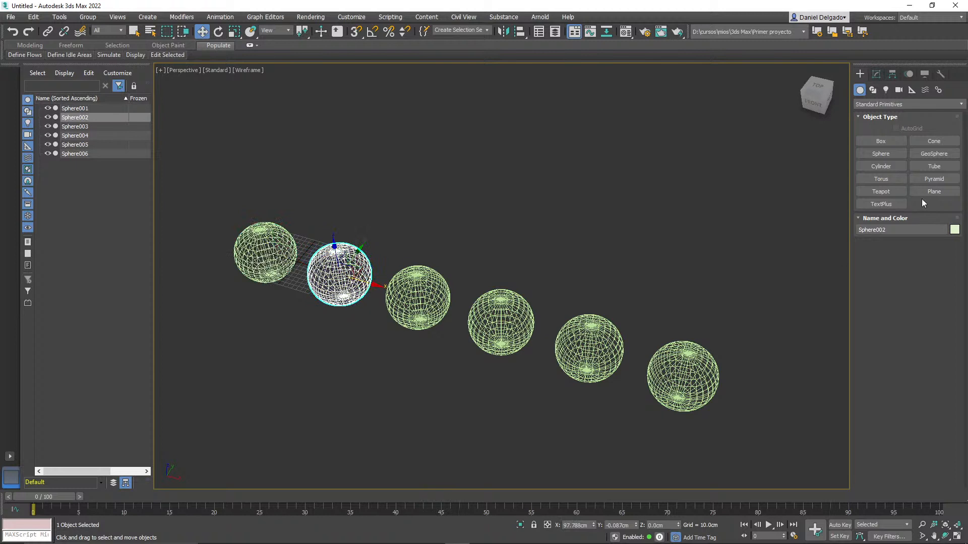
# Step: Lower the second sphere's segments to 12, and raise them to 15
pyautogui.click(876, 74)
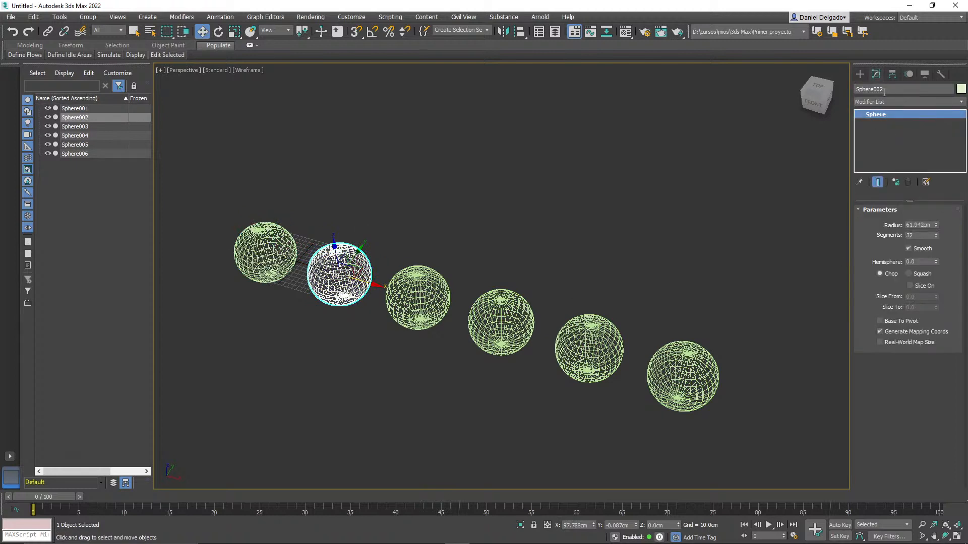
pyautogui.click(936, 237)
pyautogui.click(936, 237)
pyautogui.click(936, 237)
pyautogui.click(936, 237)
pyautogui.click(936, 237)
pyautogui.click(936, 237)
pyautogui.click(936, 237)
pyautogui.click(936, 237)
pyautogui.click(936, 237)
pyautogui.click(936, 237)
pyautogui.click(936, 237)
pyautogui.click(935, 237)
pyautogui.click(935, 237)
pyautogui.click(936, 237)
pyautogui.click(936, 237)
pyautogui.click(936, 237)
pyautogui.click(936, 237)
pyautogui.click(937, 237)
pyautogui.click(937, 237)
pyautogui.click(936, 237)
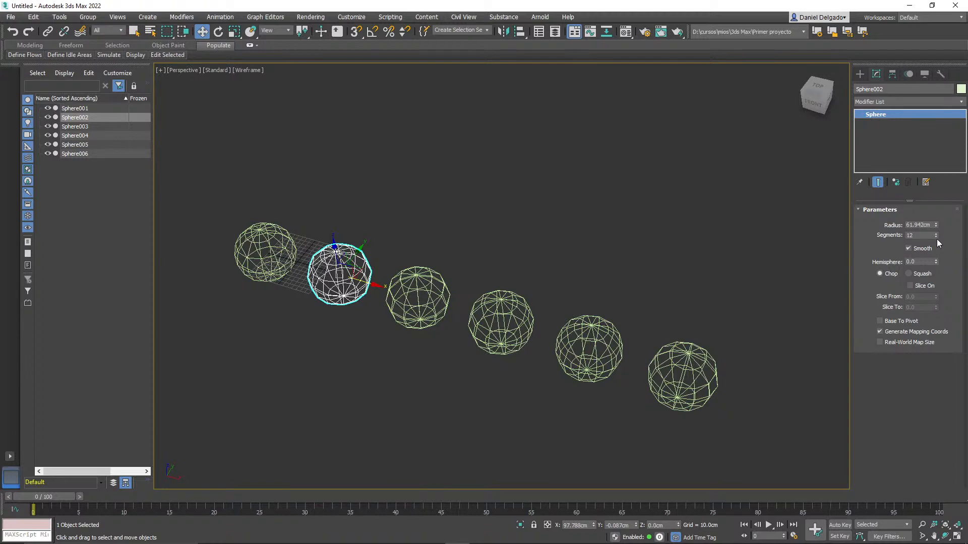
pyautogui.click(936, 232)
pyautogui.click(936, 232)
pyautogui.click(936, 232)
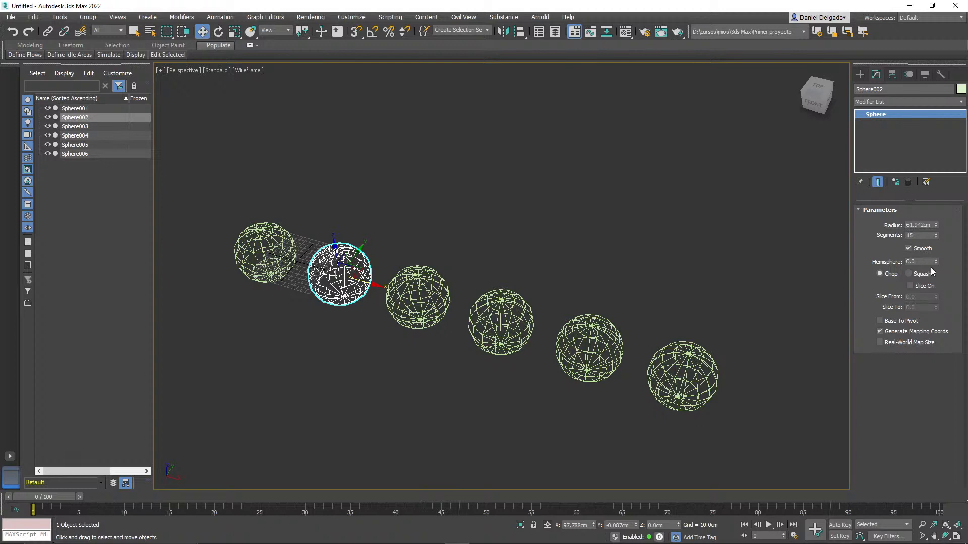
# Step: Change the second sphere's object color to red, deselect it and display the row shaded with edged faces
pyautogui.click(961, 89)
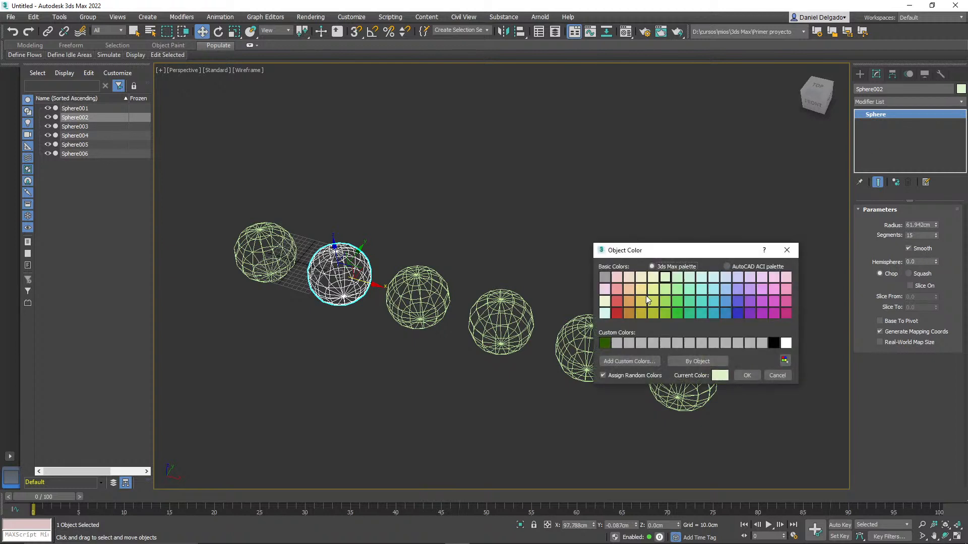
pyautogui.click(617, 312)
pyautogui.click(748, 376)
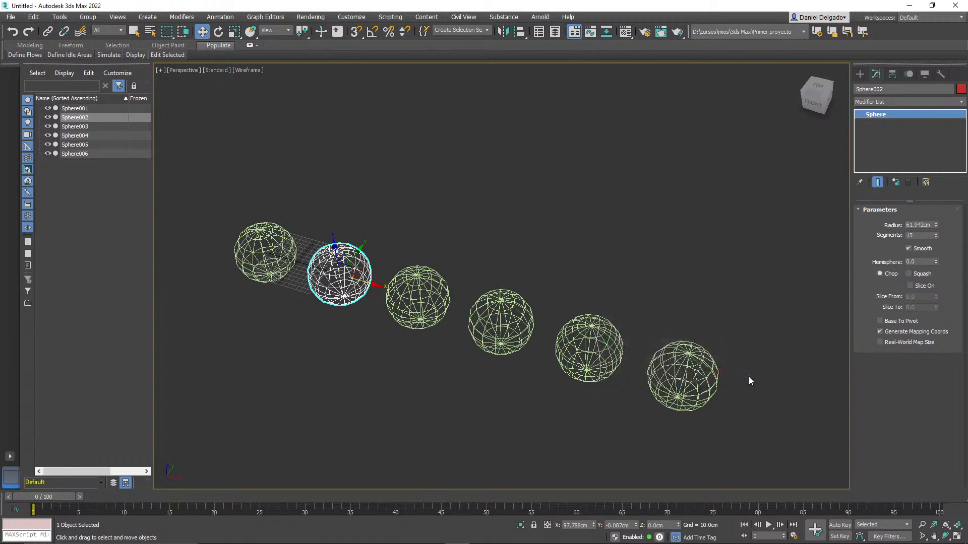
pyautogui.click(378, 370)
pyautogui.press('F3')
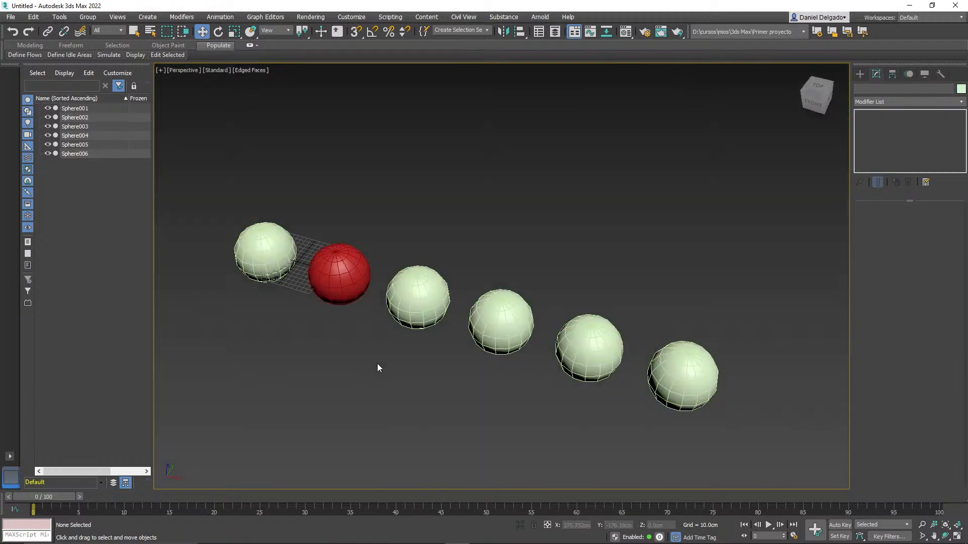
# Step: Reduce the third sphere's segments to 6 and deselect it
pyautogui.click(417, 298)
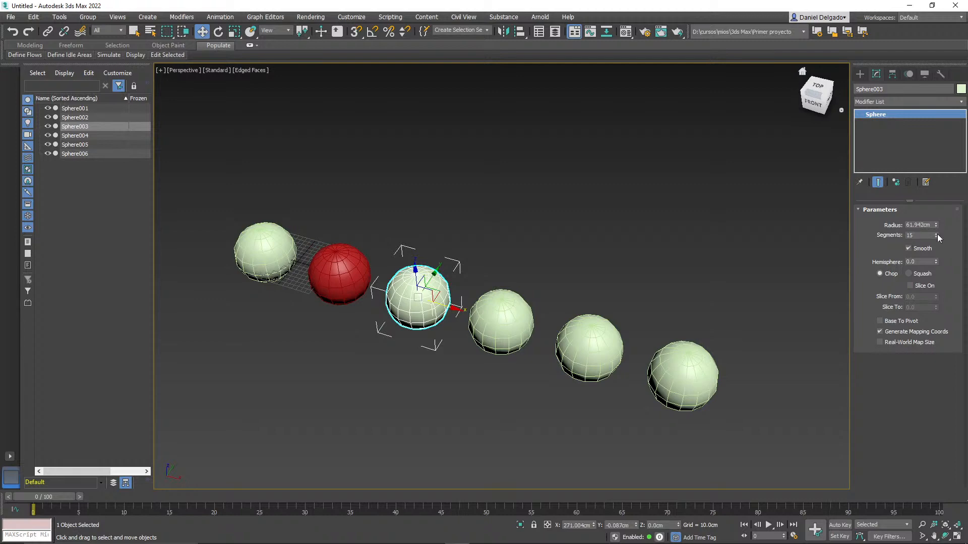
pyautogui.moveTo(935, 233); pyautogui.dragTo(936, 240)
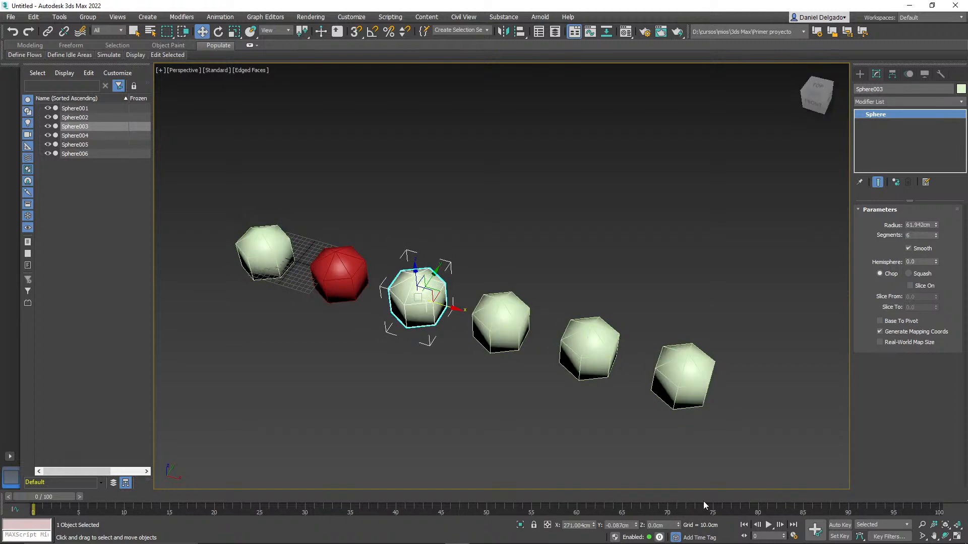
pyautogui.click(580, 436)
# Step: Delete all six spheres and show the home grid in the perspective view
pyautogui.moveTo(200, 205); pyautogui.dragTo(743, 439)
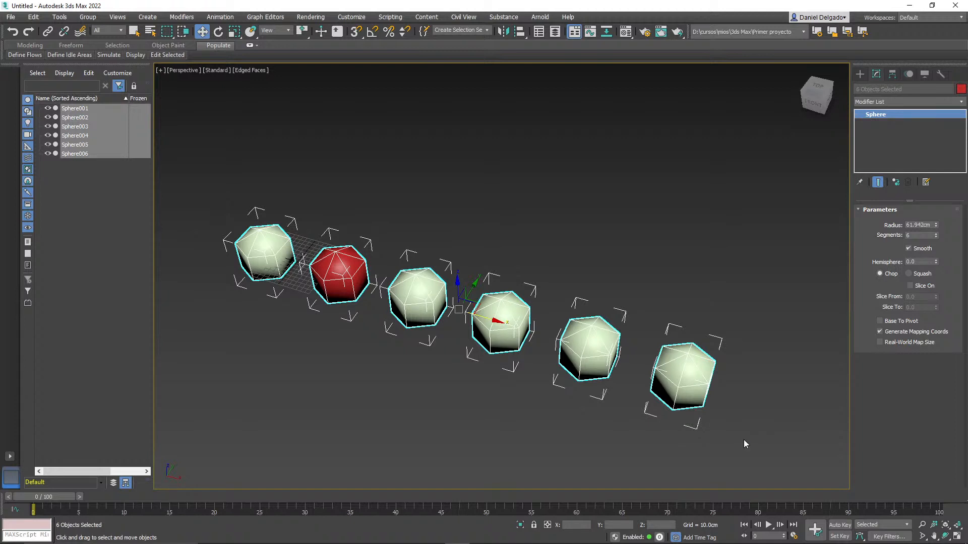
pyautogui.press('Delete')
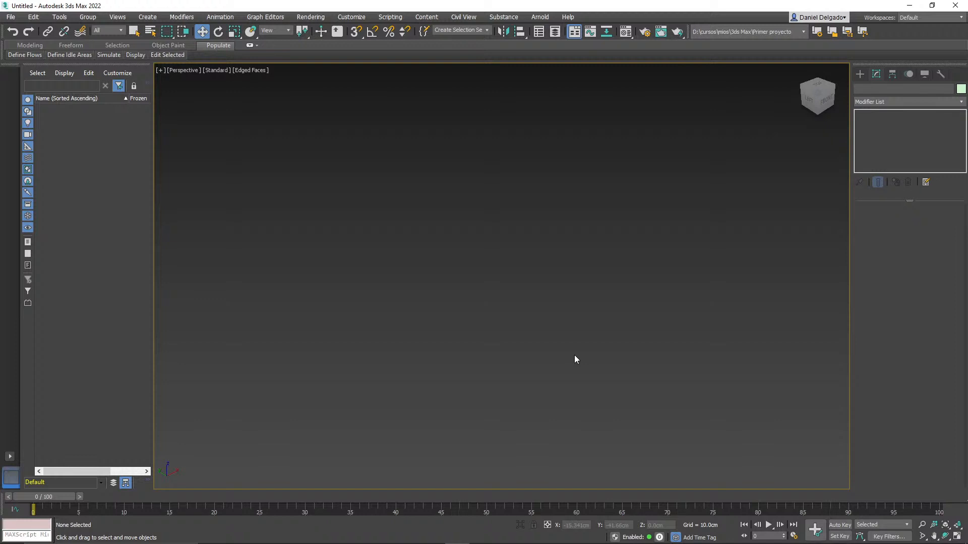
pyautogui.press('g')
pyautogui.hotkey('alt', 'Tab')
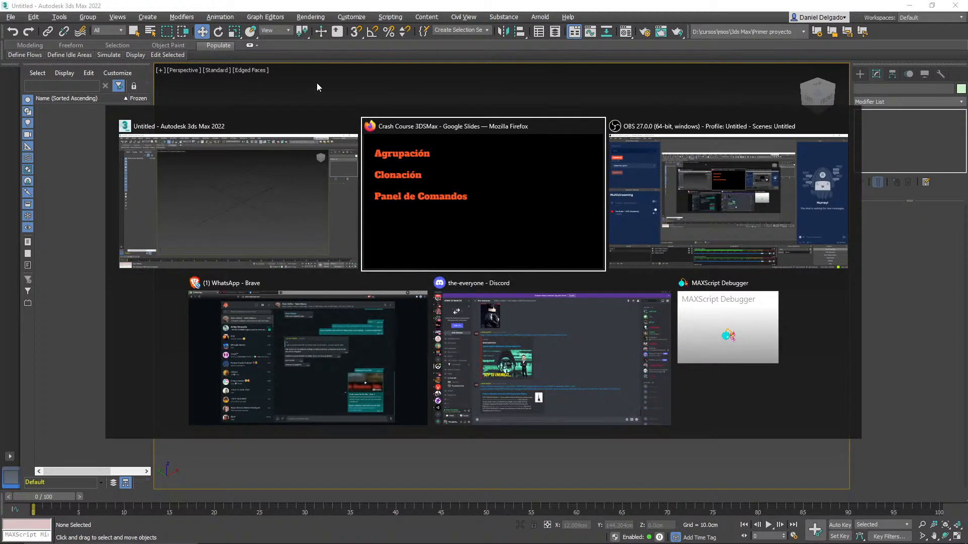
pyautogui.press('Escape')
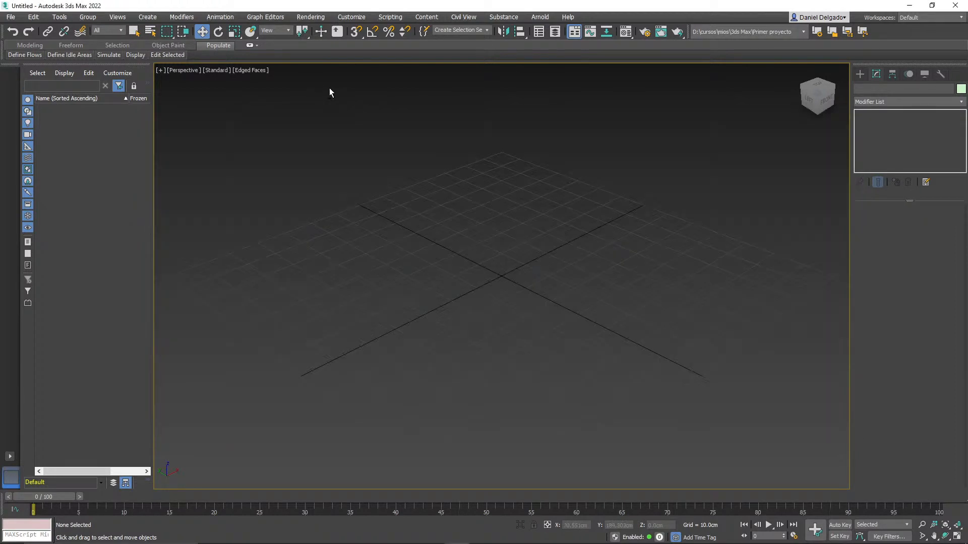
# Step: Review the geometry creation categories, switching to Arnold and back to Standard Primitives
pyautogui.click(860, 74)
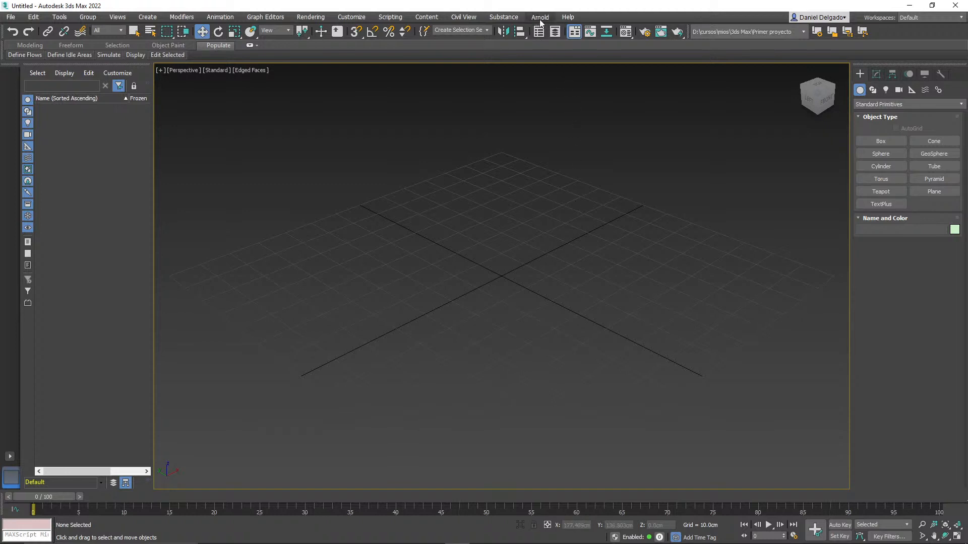
pyautogui.click(888, 105)
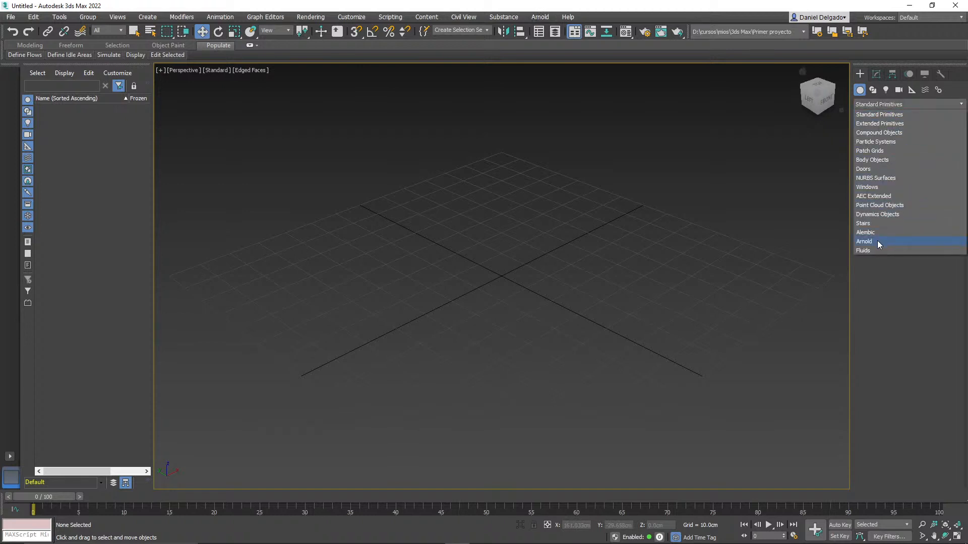
pyautogui.click(877, 241)
pyautogui.click(874, 105)
pyautogui.click(878, 115)
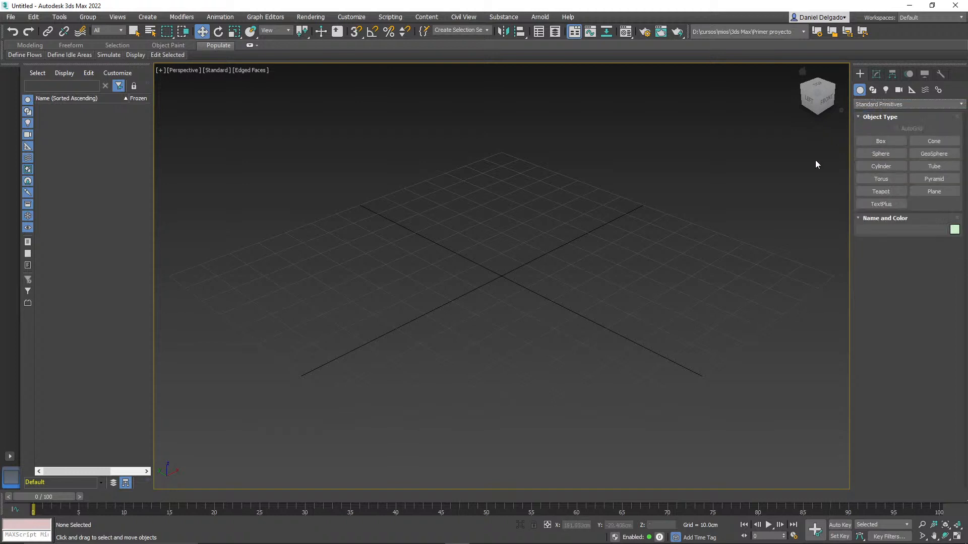
# Step: Look through the Modify, Create, Hierarchy, Motion and Display settings, up to the Display Color options
pyautogui.click(876, 74)
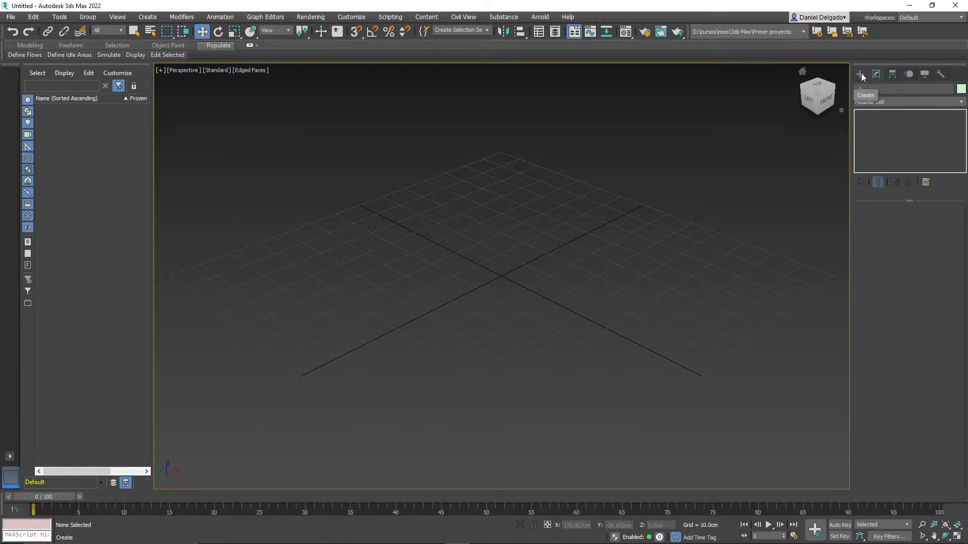
pyautogui.click(859, 75)
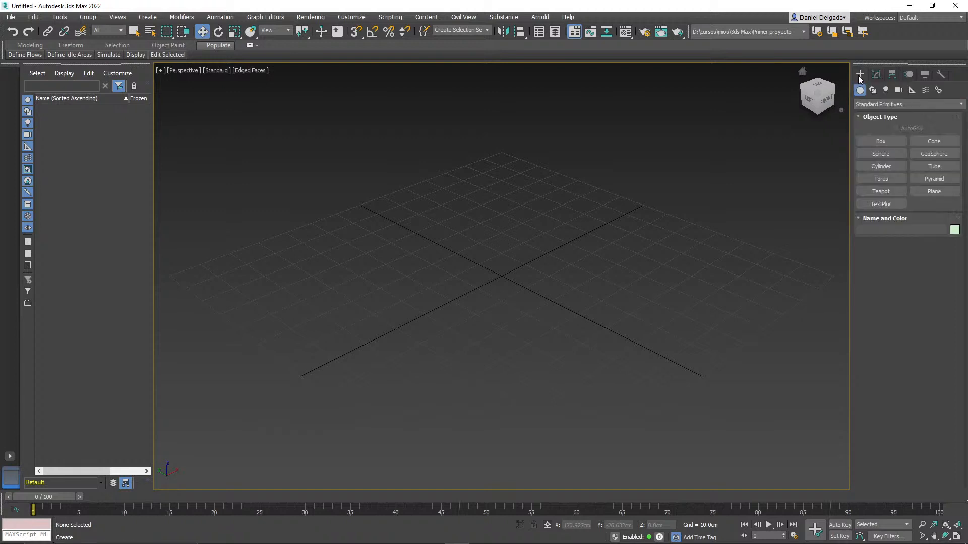
pyautogui.click(891, 74)
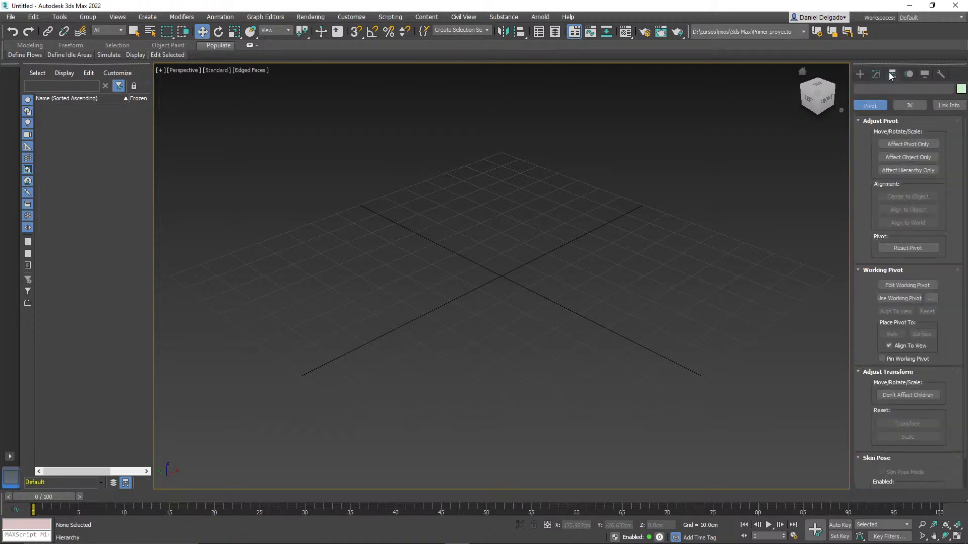
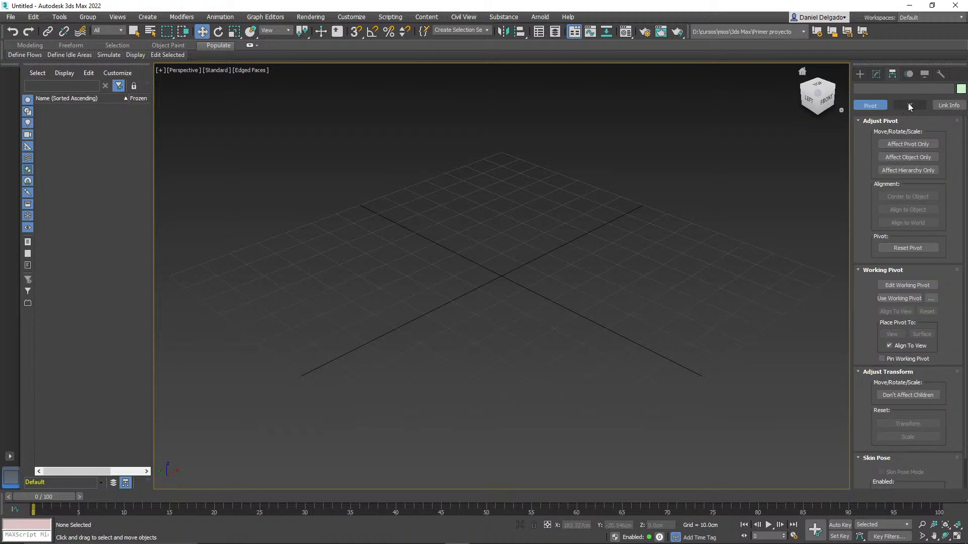
pyautogui.click(907, 75)
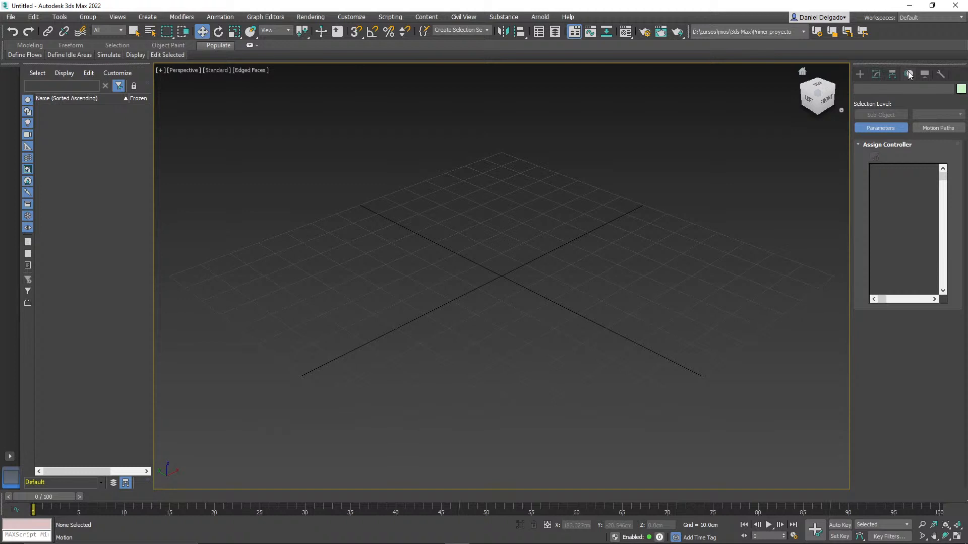
pyautogui.click(923, 76)
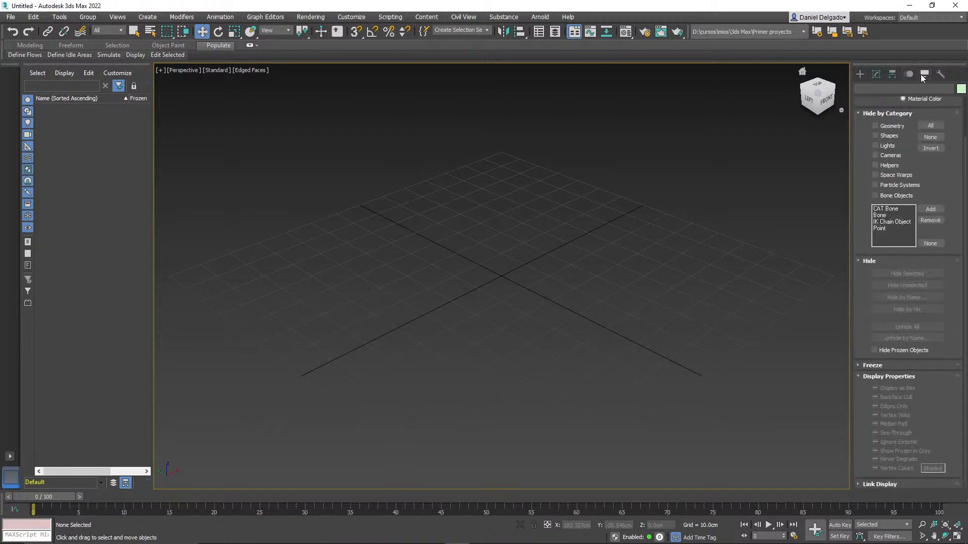
pyautogui.moveTo(944, 180); pyautogui.dragTo(947, 294)
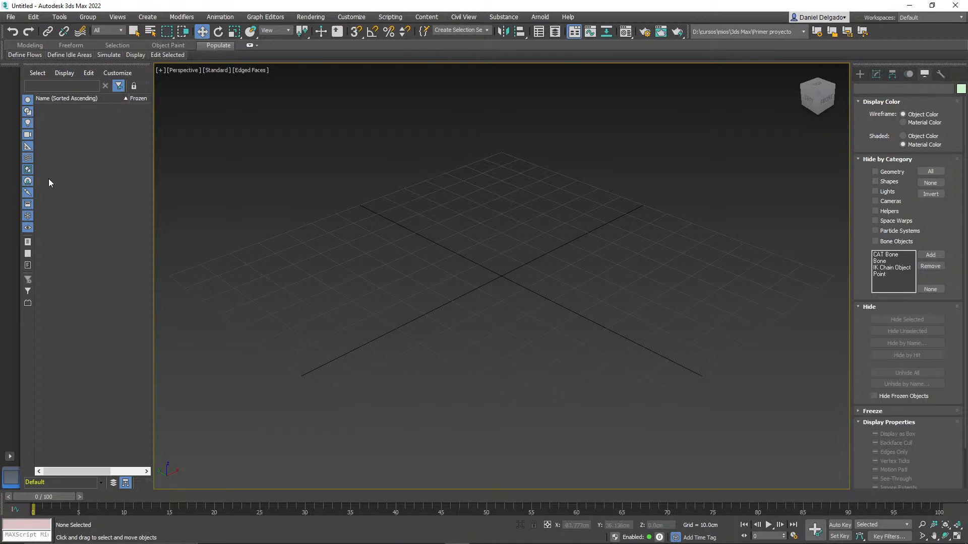
# Step: Examine the available utilities, including the full list of additional ones, and close that list without choosing any
pyautogui.click(940, 74)
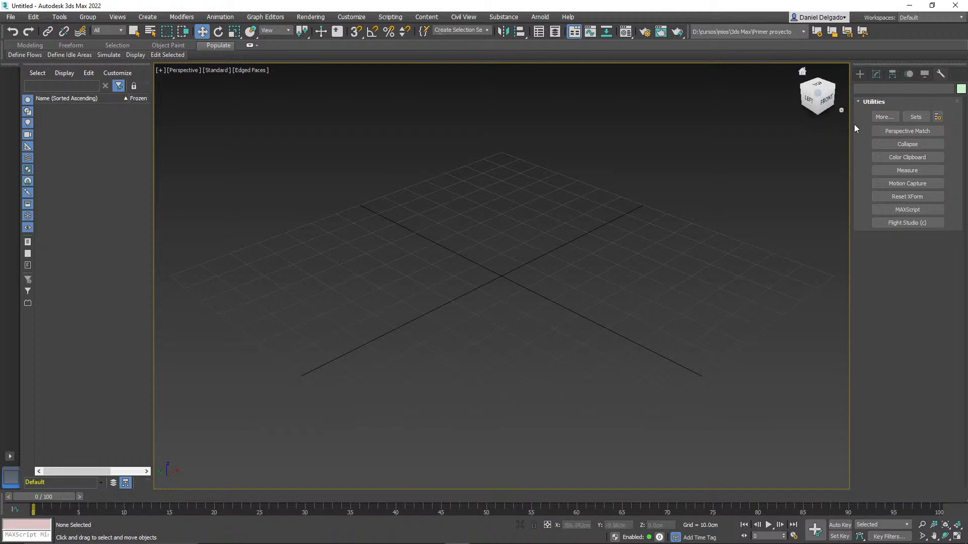
pyautogui.click(892, 117)
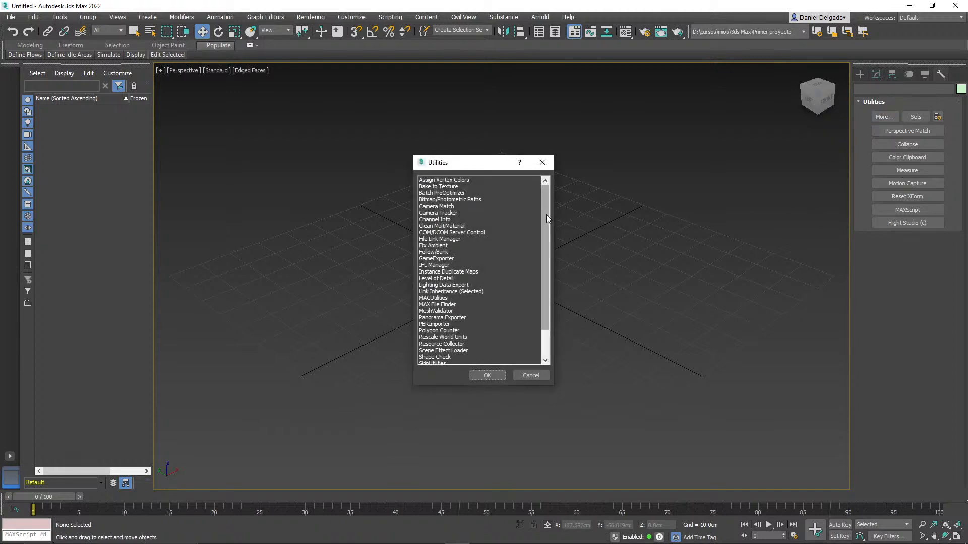
pyautogui.moveTo(541, 217)
pyautogui.mouseDown()
pyautogui.moveTo(545, 266)
pyautogui.moveTo(548, 210)
pyautogui.mouseUp()
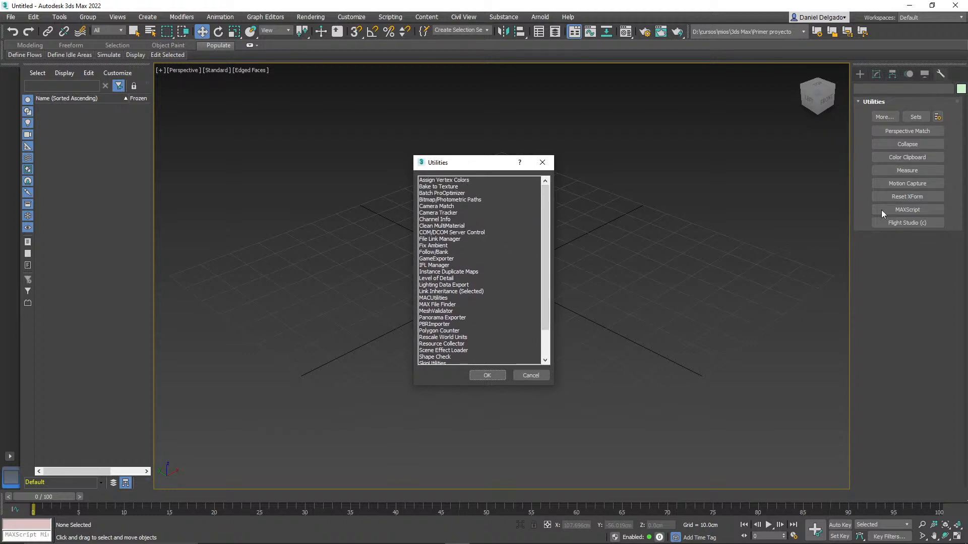
pyautogui.moveTo(543, 221); pyautogui.dragTo(543, 250)
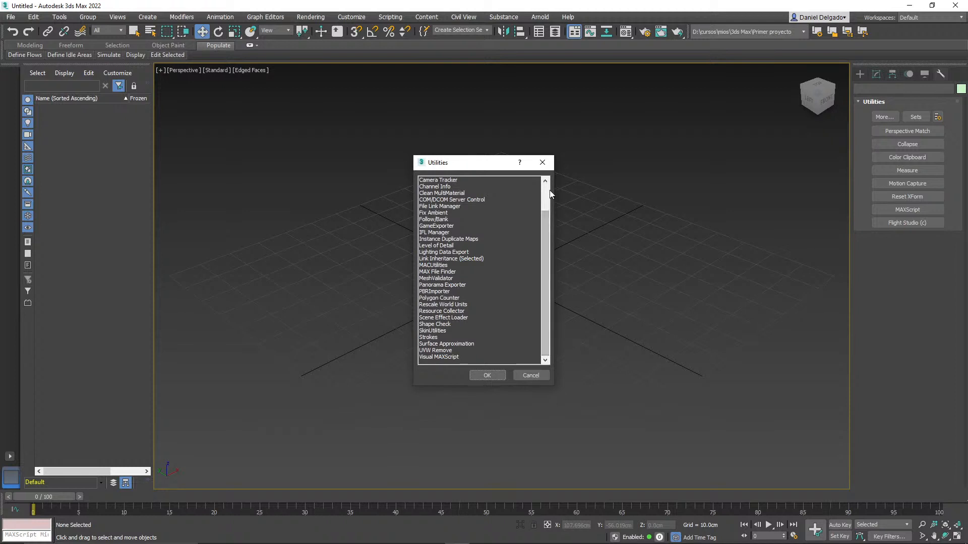
pyautogui.click(542, 162)
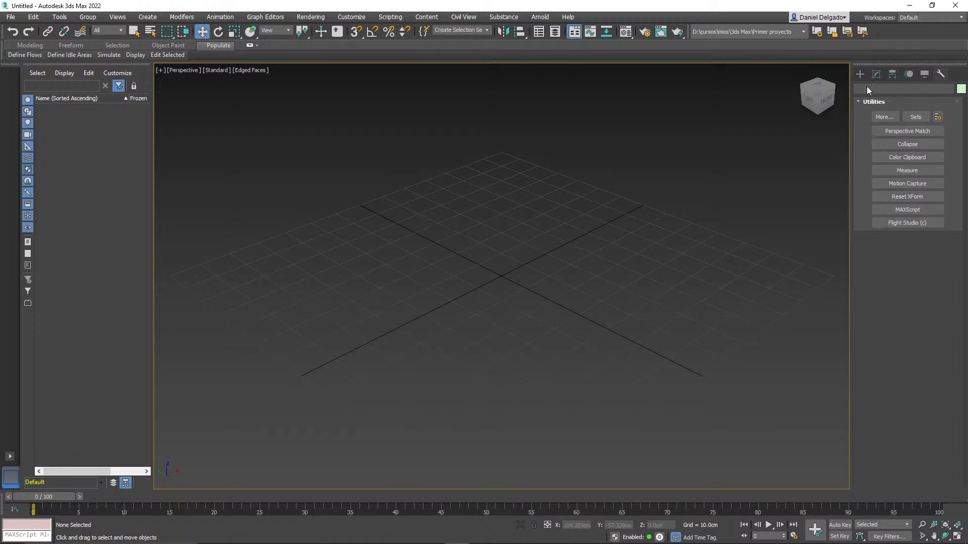
# Step: Create a box about 46.9 × 46.3 × 42.7 cm near the grid center and expand its Keyboard Entry settings
pyautogui.click(859, 71)
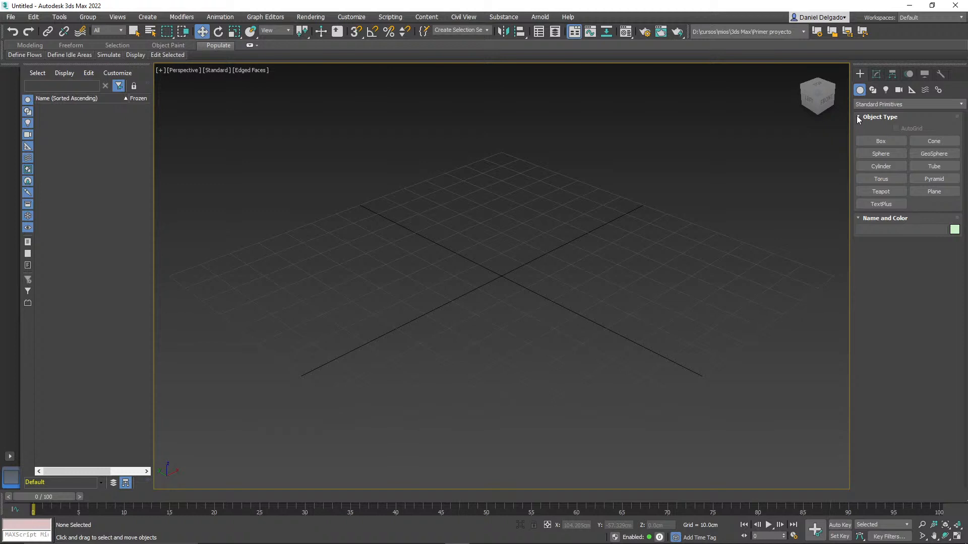
pyautogui.click(887, 143)
pyautogui.moveTo(483, 241); pyautogui.dragTo(491, 358)
pyautogui.click(489, 224)
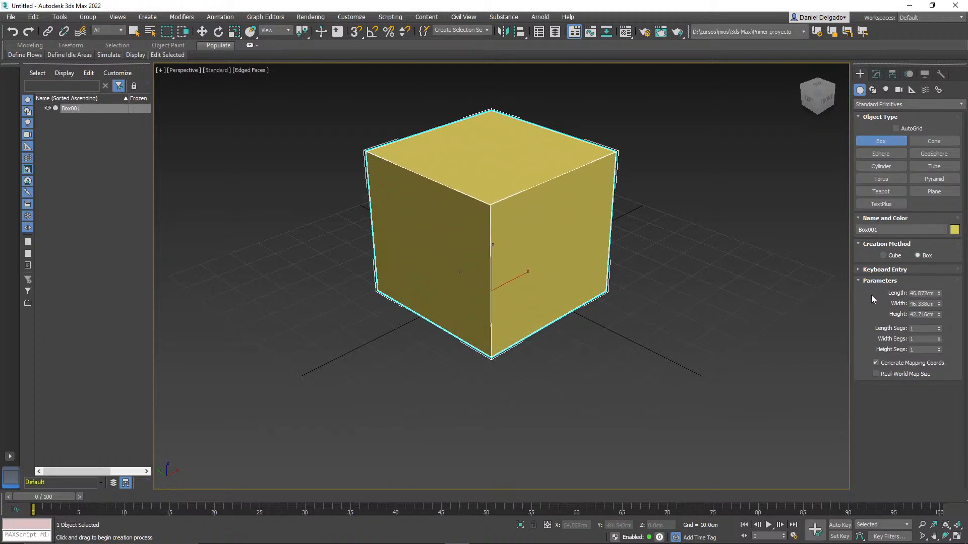
pyautogui.click(856, 269)
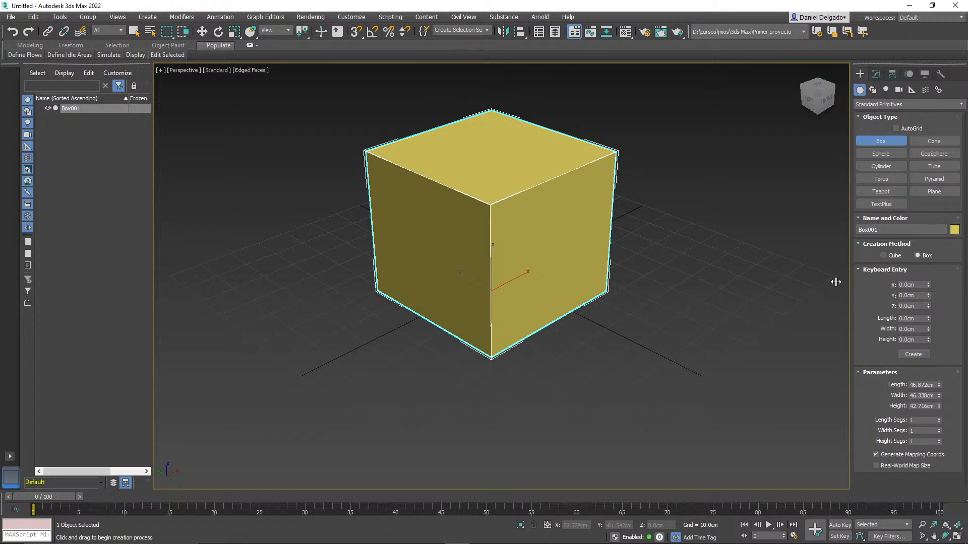
# Step: Delete the yellow box from the scene
pyautogui.click(201, 32)
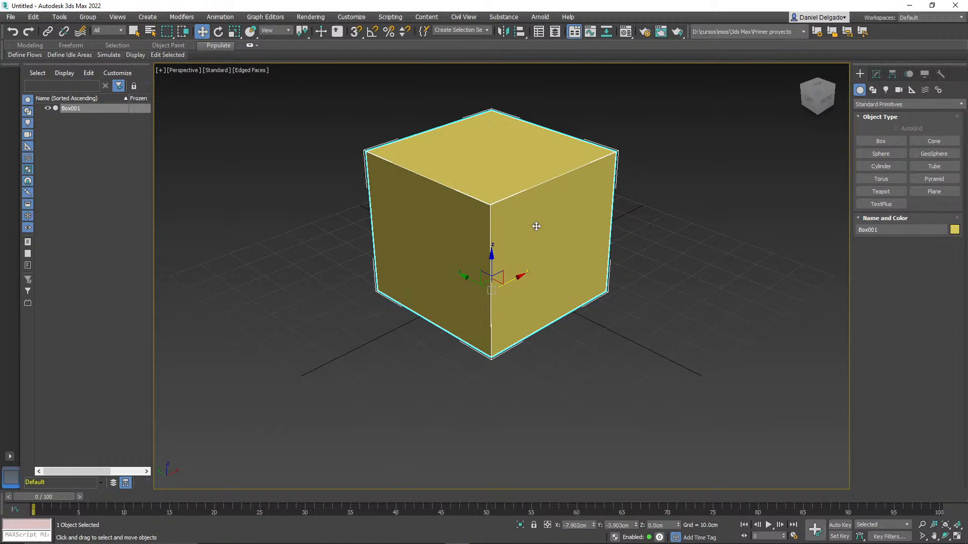
pyautogui.press('Delete')
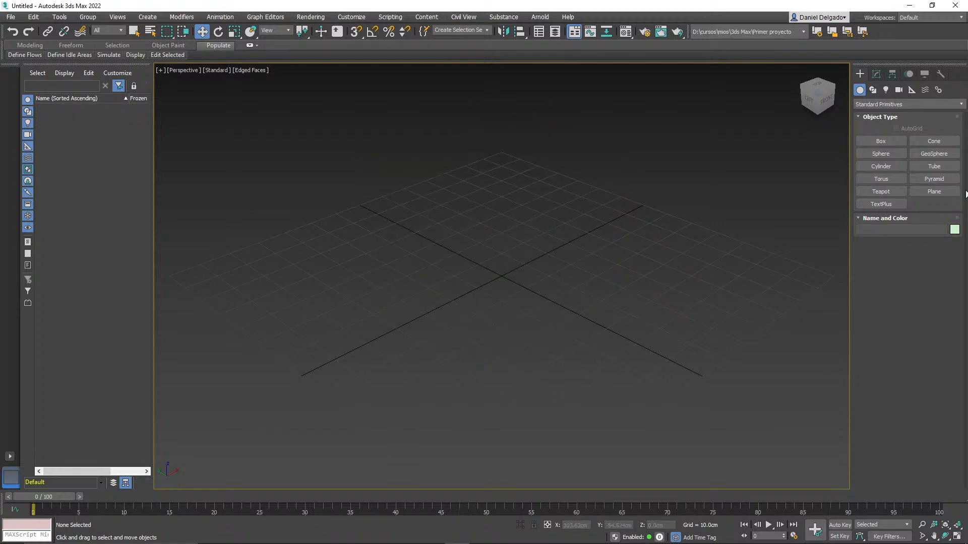
# Step: Create a box by keyboard entry with length 10 cm, width 50 cm and height 30 cm at the origin, and delete it
pyautogui.click(891, 140)
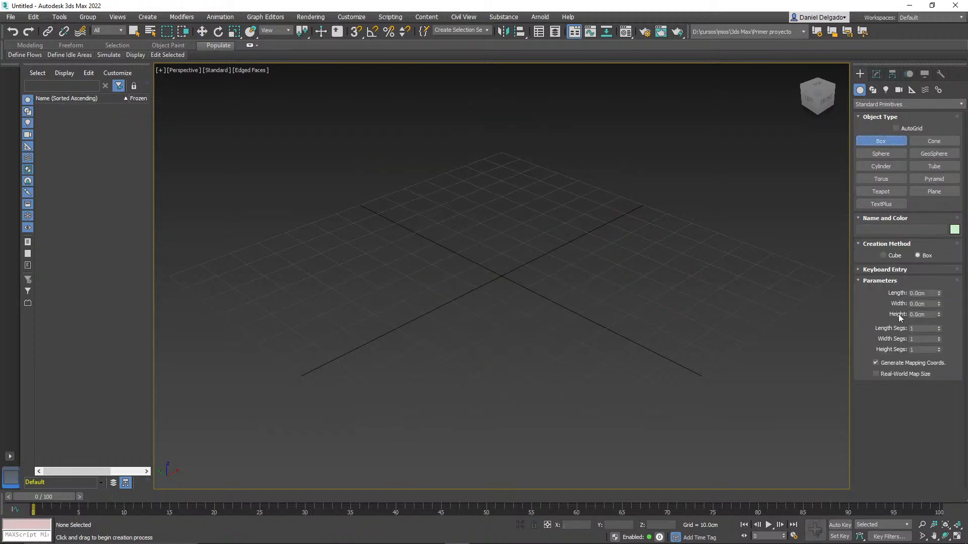
pyautogui.click(858, 270)
pyautogui.click(923, 284)
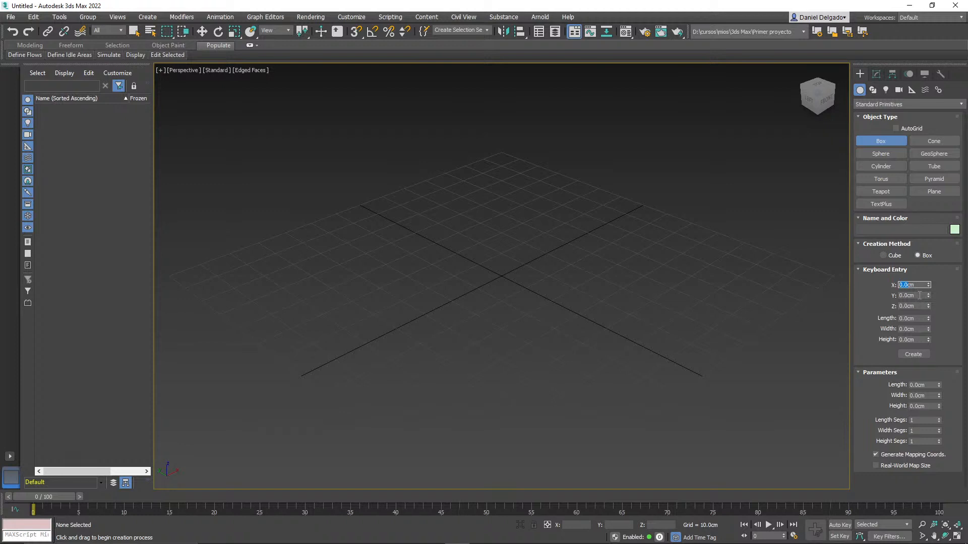
pyautogui.moveTo(918, 286); pyautogui.dragTo(899, 285)
pyautogui.press('Tab')
pyautogui.write('1')
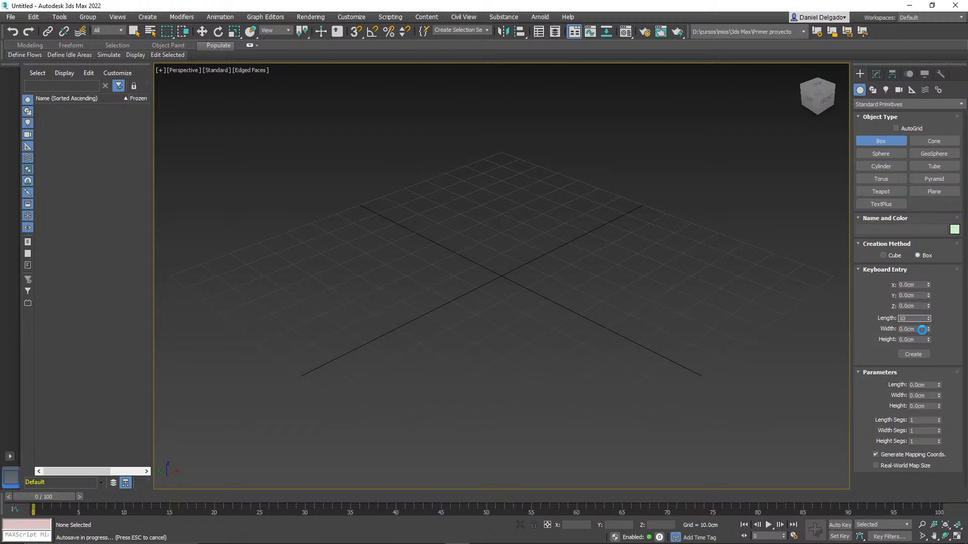
pyautogui.click(921, 329)
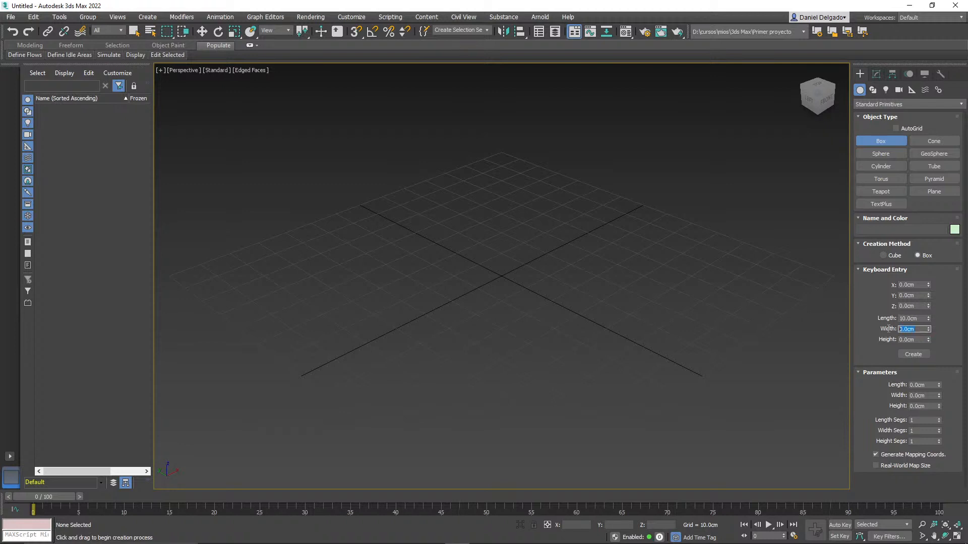
pyautogui.write('50')
pyautogui.press('Tab')
pyautogui.click(913, 354)
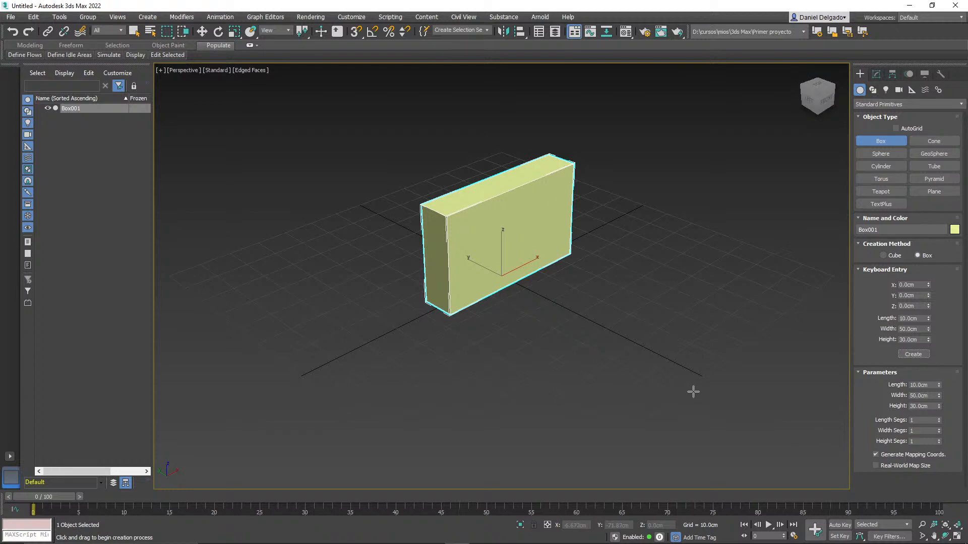
pyautogui.press('Delete')
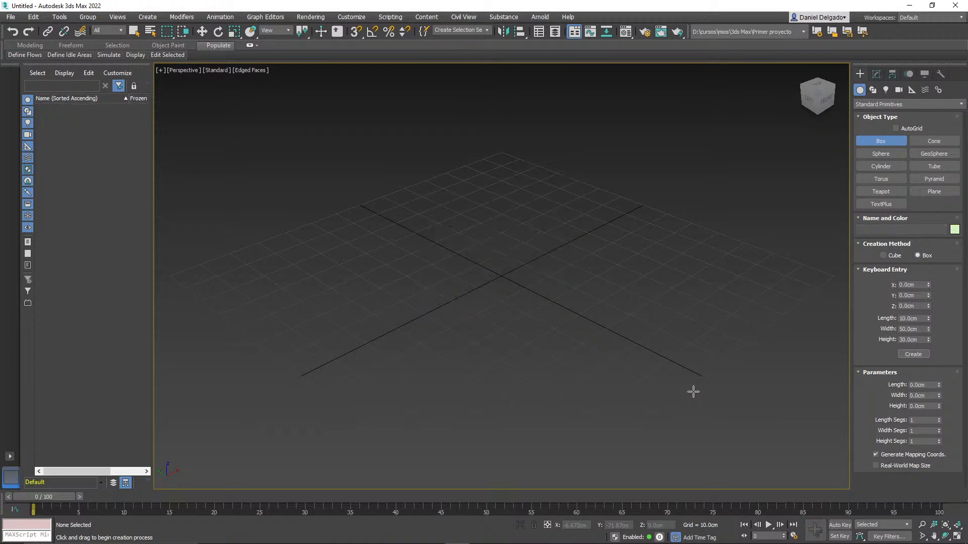
# Step: Draw a box about 53 cm long, 55 cm wide and 49 cm high near the grid centre
pyautogui.click(930, 385)
pyautogui.click(877, 373)
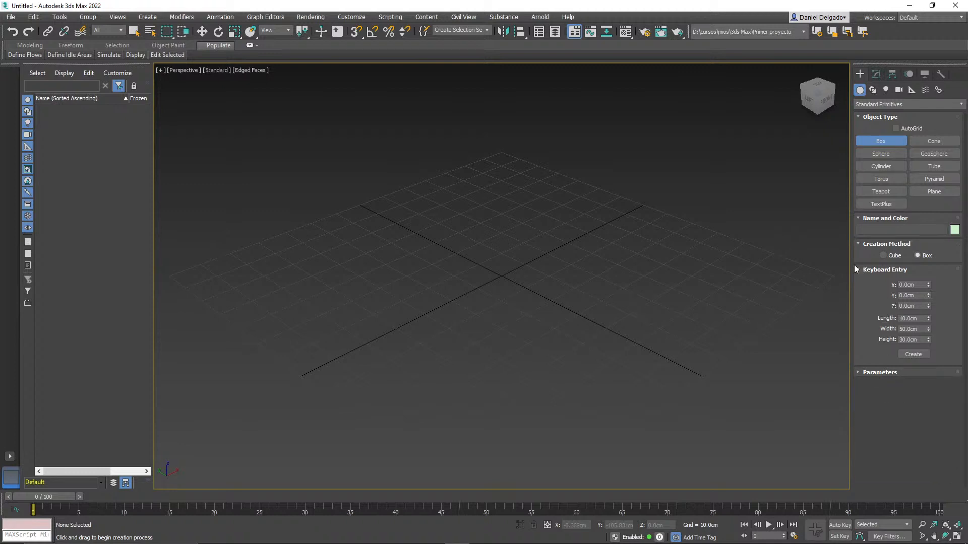
pyautogui.click(857, 374)
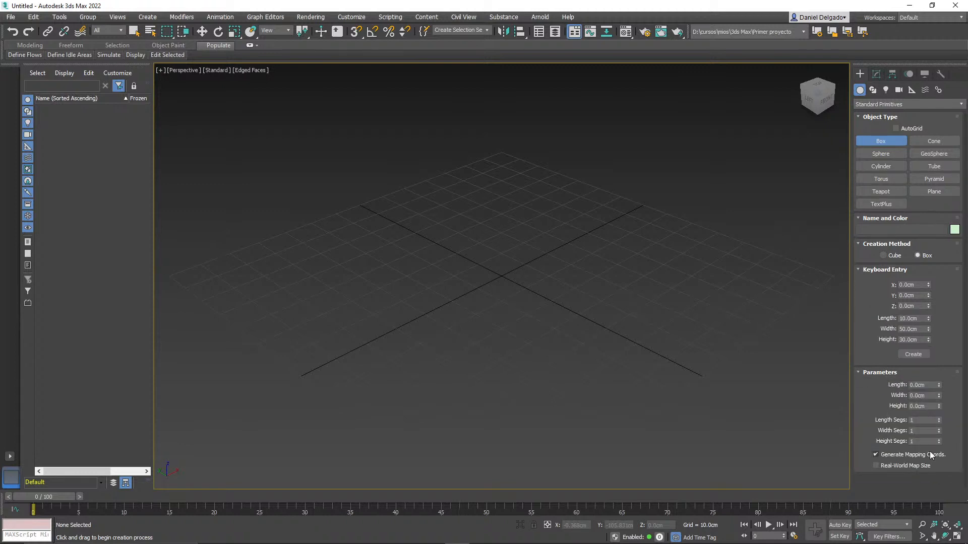
pyautogui.click(923, 420)
pyautogui.moveTo(502, 232); pyautogui.dragTo(495, 372)
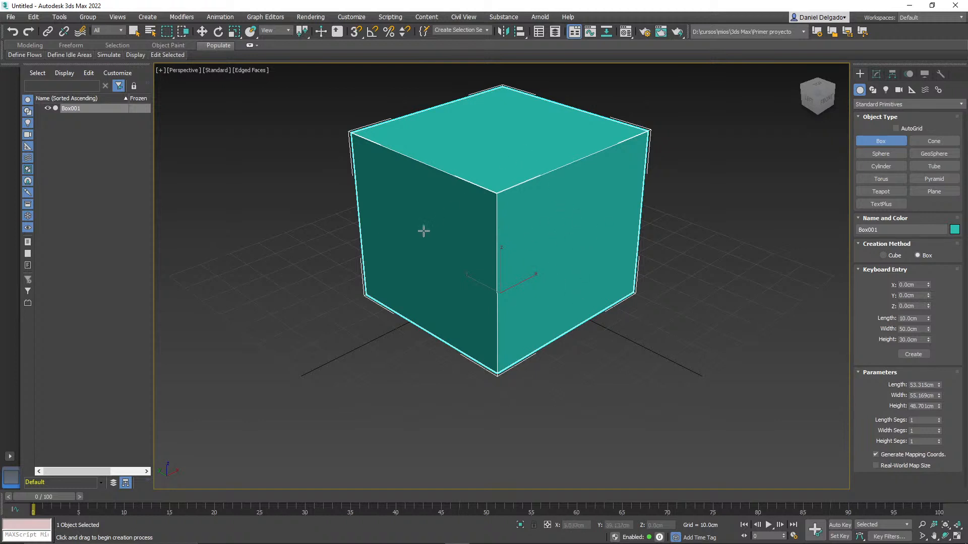
# Step: Raise the box's length segments to 8
pyautogui.click(939, 419)
pyautogui.click(938, 418)
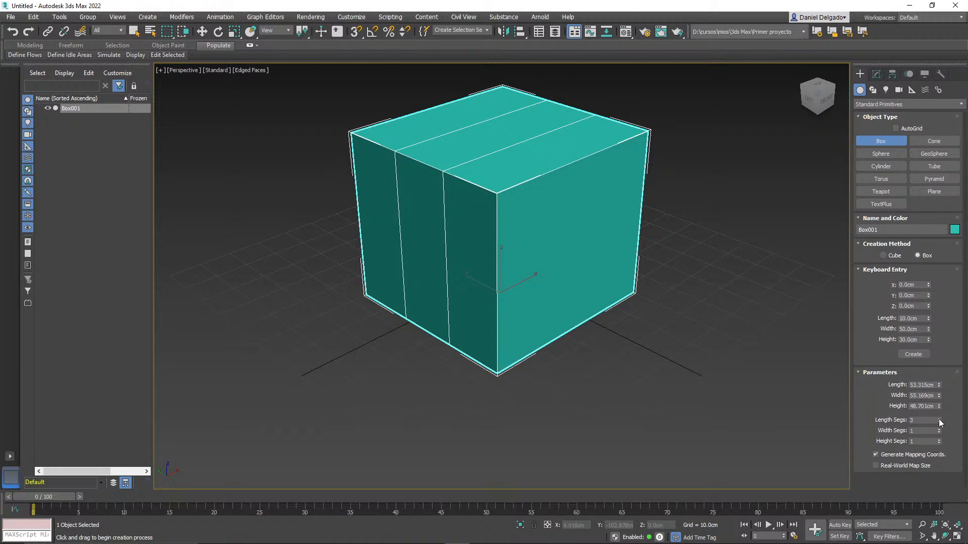
pyautogui.click(939, 419)
pyautogui.click(939, 419)
pyautogui.click(939, 419)
pyautogui.click(939, 418)
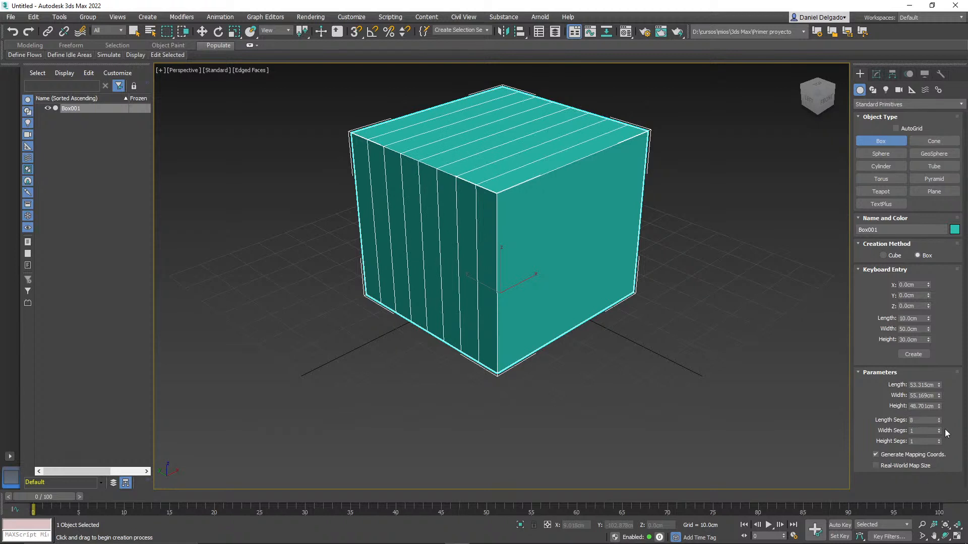
# Step: Set the box's width segments to 8
pyautogui.click(938, 429)
pyautogui.click(938, 429)
pyautogui.click(938, 429)
pyautogui.click(938, 429)
pyautogui.click(939, 429)
pyautogui.click(938, 429)
pyautogui.click(938, 429)
pyautogui.click(938, 429)
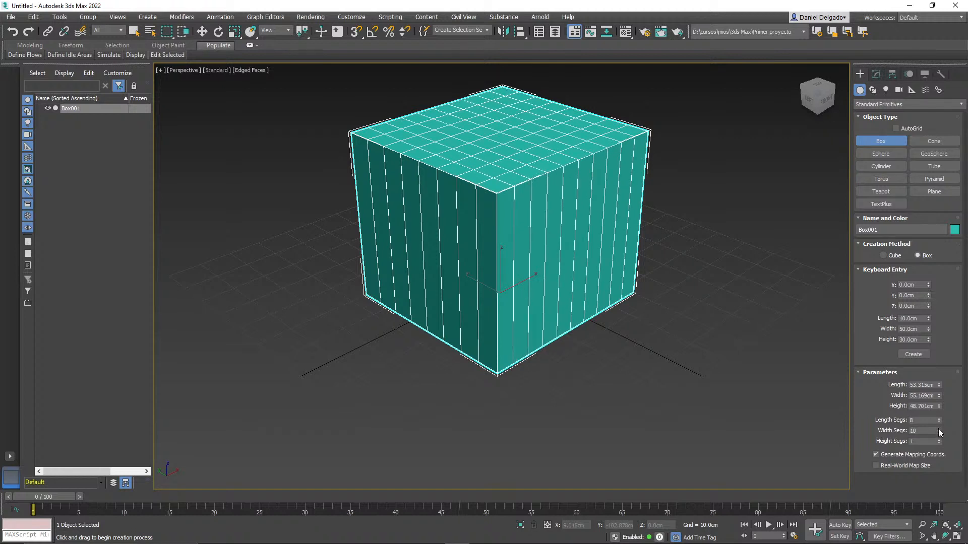
pyautogui.click(939, 433)
pyautogui.click(940, 433)
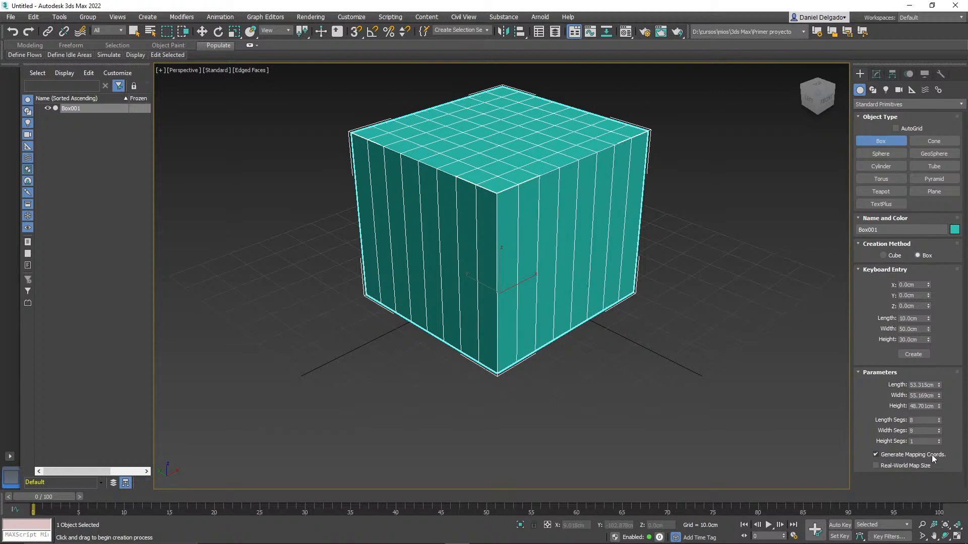
# Step: Raise the box's height segments to 7
pyautogui.click(938, 439)
pyautogui.click(939, 439)
pyautogui.click(939, 440)
pyautogui.click(938, 440)
pyautogui.click(939, 440)
pyautogui.click(938, 440)
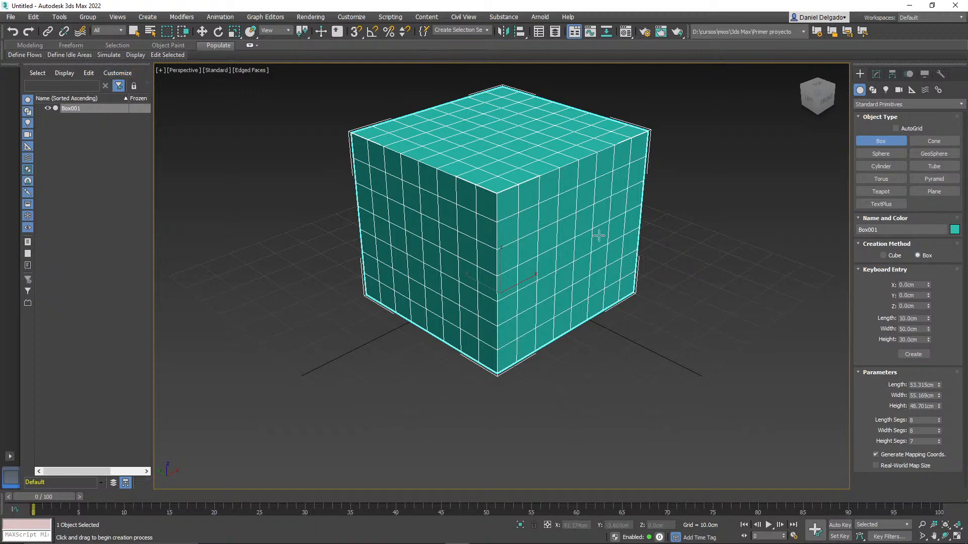
# Step: Try to clone the box along its X axis as a single independent copy
pyautogui.click(202, 31)
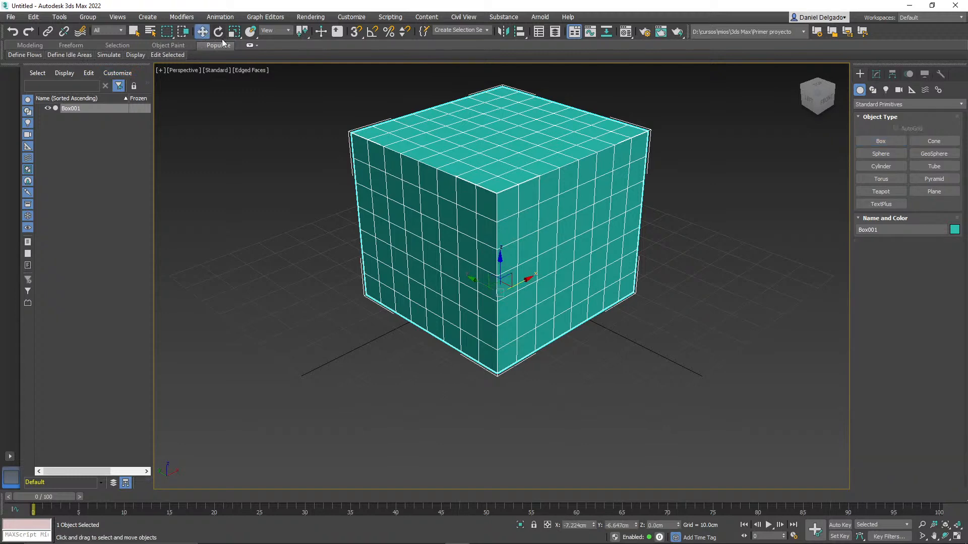
pyautogui.moveTo(564, 238); pyautogui.dragTo(570, 273, button='middle')
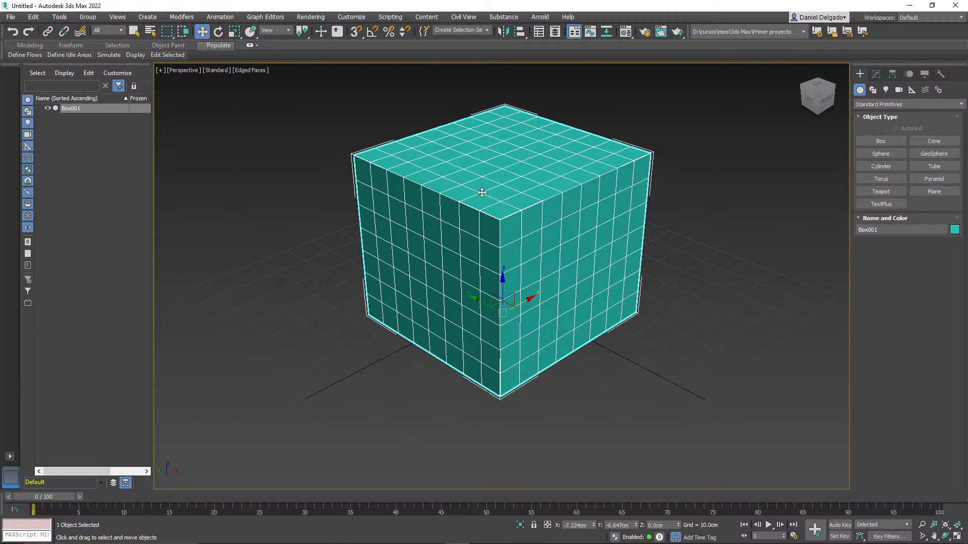
pyautogui.moveTo(514, 216); pyautogui.dragTo(510, 247, button='middle')
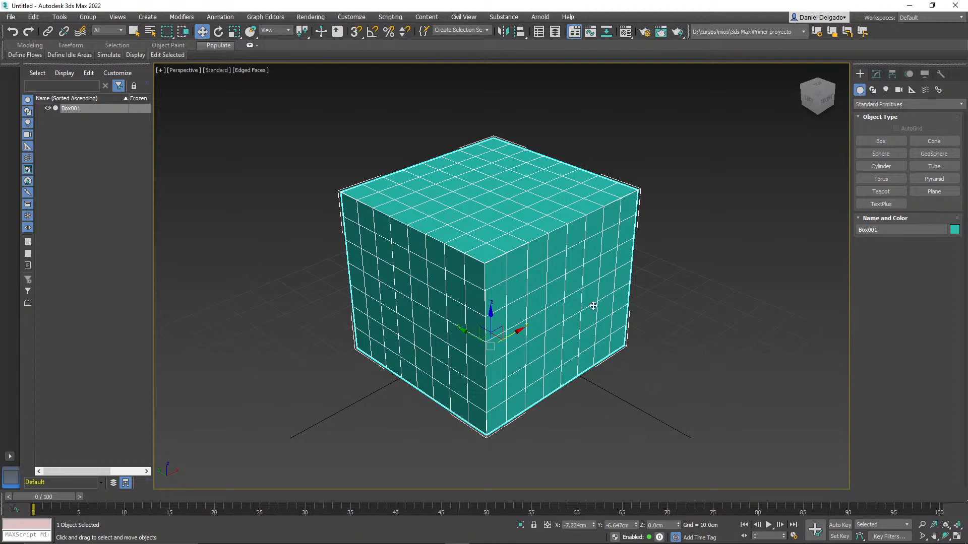
pyautogui.moveTo(548, 343); pyautogui.dragTo(581, 314, button='middle')
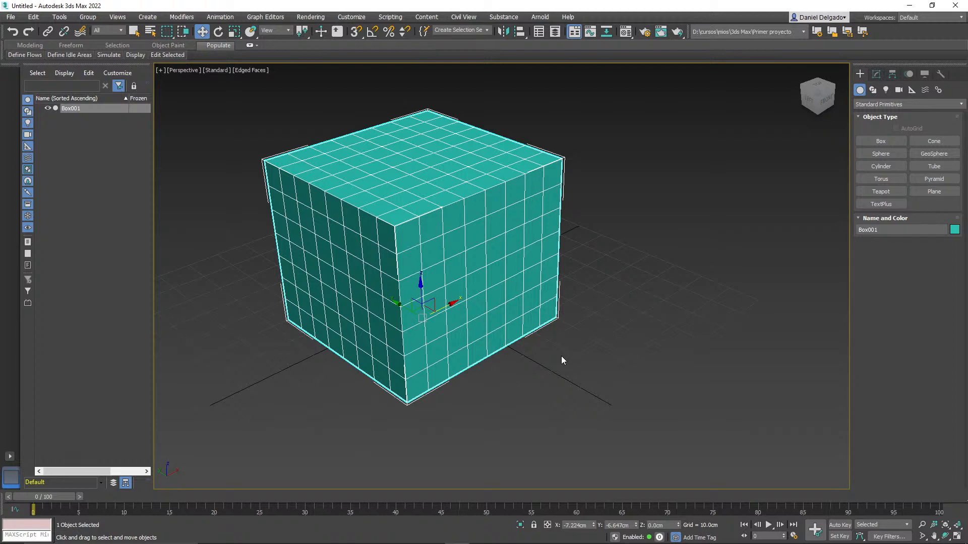
pyautogui.moveTo(500, 297)
pyautogui.mouseDown(button='middle')
pyautogui.moveTo(527, 290)
pyautogui.moveTo(518, 291)
pyautogui.mouseUp(button='middle')
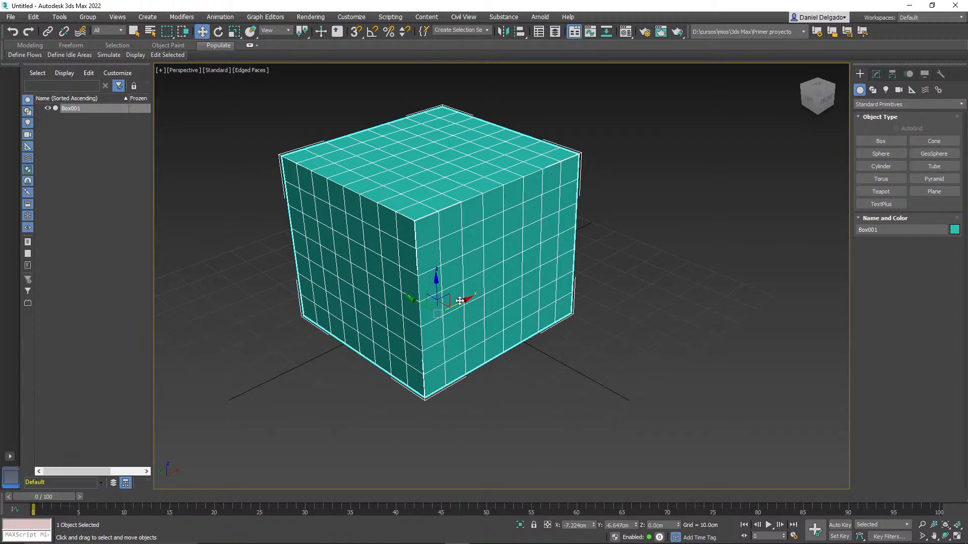
pyautogui.moveTo(450, 300)
pyautogui.keyDown('shift'); pyautogui.mouseDown()
pyautogui.moveTo(587, 249)
pyautogui.moveTo(636, 211)
pyautogui.moveTo(634, 225)
pyautogui.mouseUp(); pyautogui.keyUp('shift')
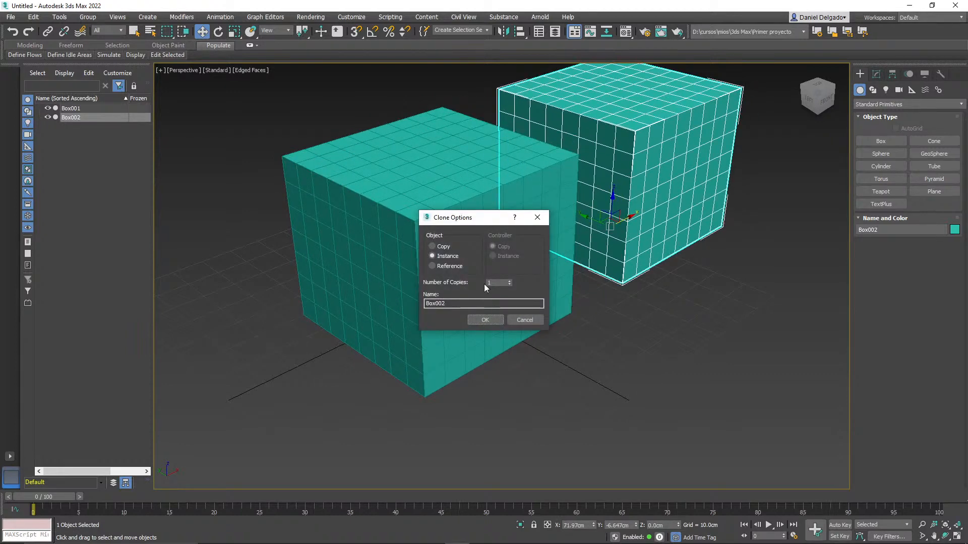
pyautogui.click(432, 246)
pyautogui.click(524, 320)
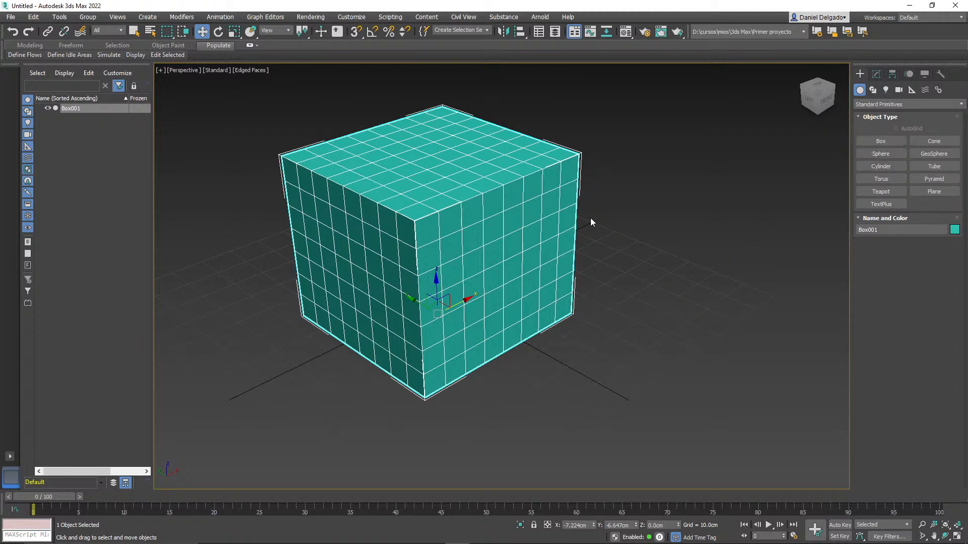
# Step: Change the existing box's height segments to 8 in its modifiable creation parameters
pyautogui.click(876, 74)
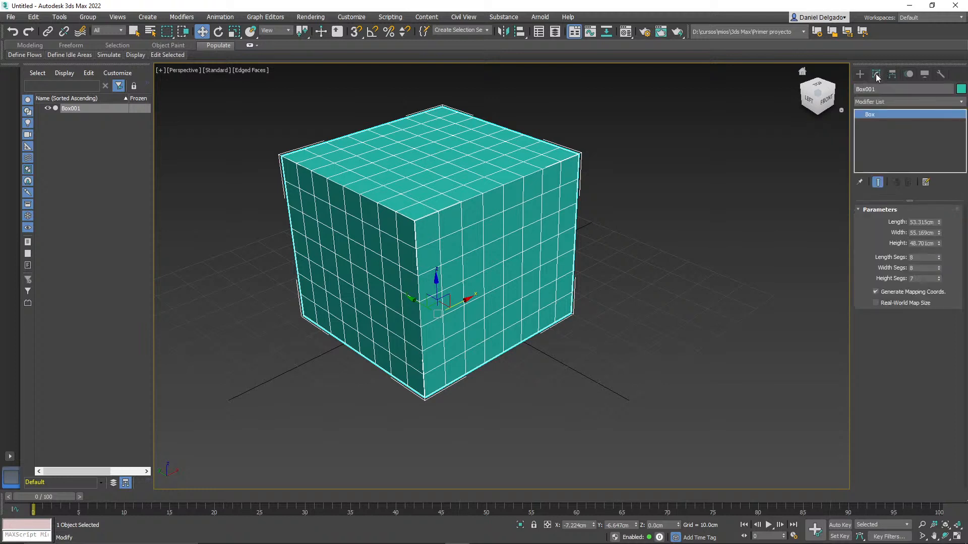
pyautogui.click(927, 258)
pyautogui.click(938, 280)
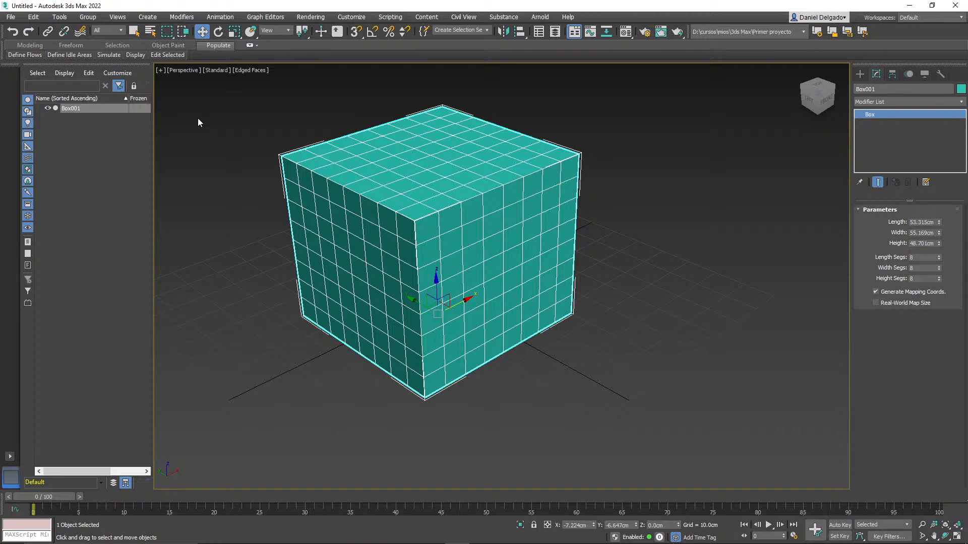
# Step: Display the polygon and vertex statistics in the viewport and deselect the box
pyautogui.press('7')
pyautogui.click(233, 148)
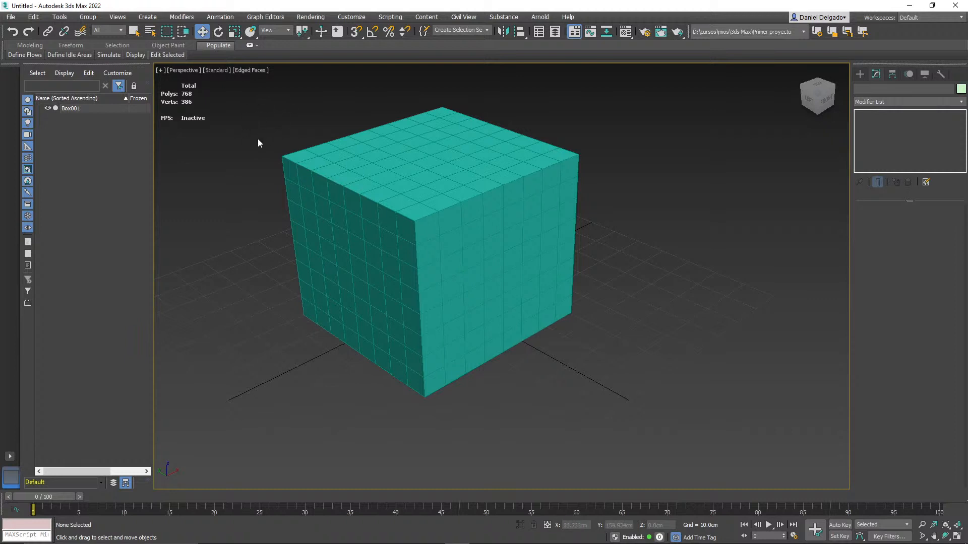
pyautogui.click(424, 201)
pyautogui.click(923, 258)
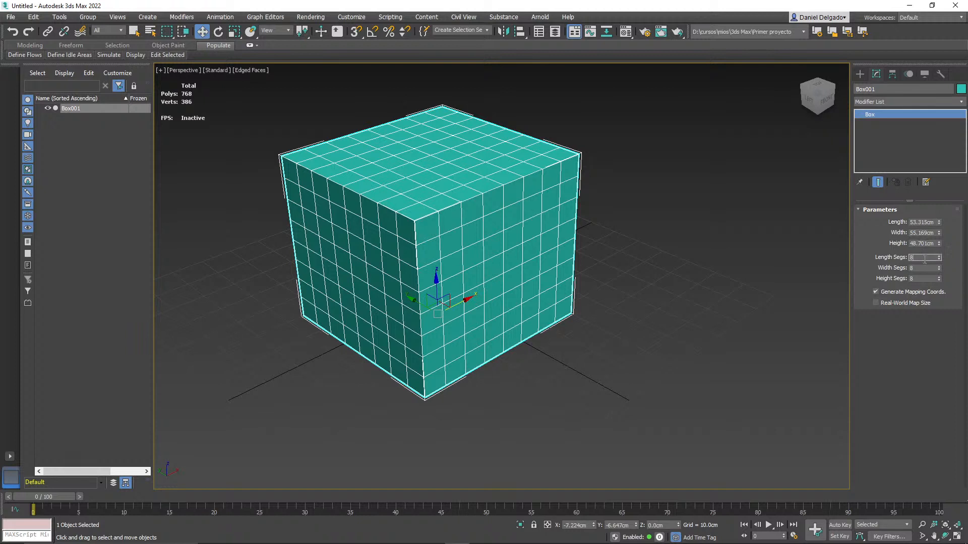
pyautogui.write('8777777')
pyautogui.press('BackSpace')
pyautogui.press('BackSpace')
pyautogui.press('BackSpace')
pyautogui.press('BackSpace')
pyautogui.press('BackSpace')
pyautogui.press('BackSpace')
# Step: Select the segmented teal box in the viewport and delete it
pyautogui.click(260, 122)
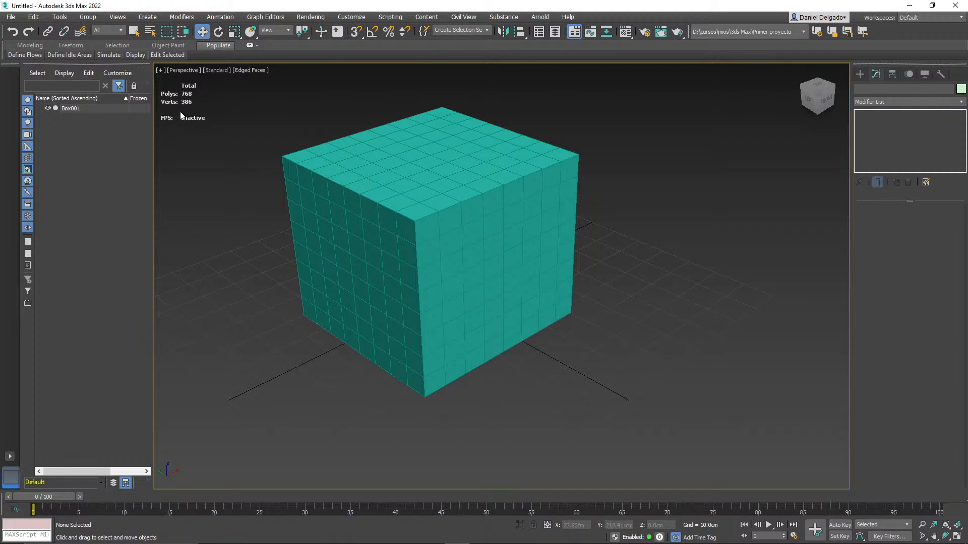
pyautogui.click(373, 221)
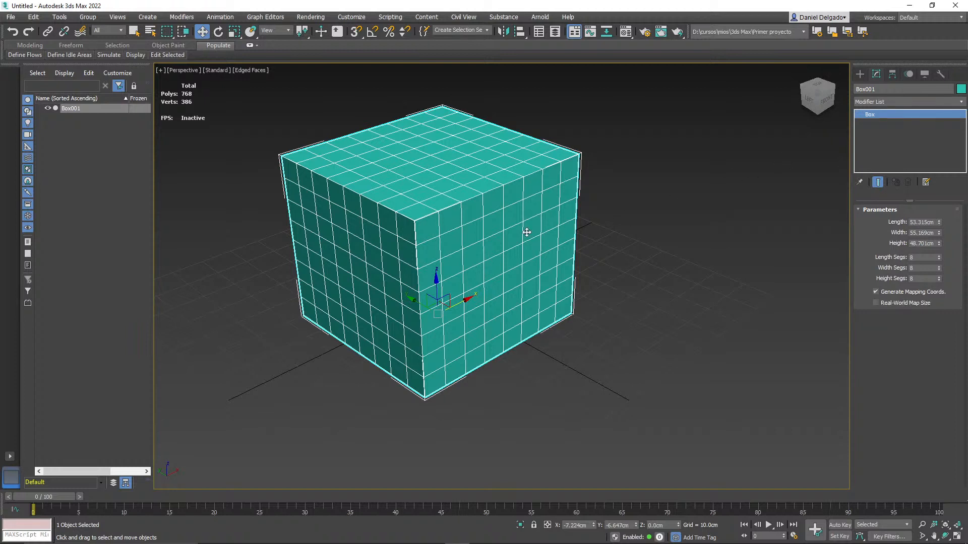
pyautogui.press('Delete')
# Step: Draw a cone at the grid centre with a base radius of about 34 cm, top radius about 0.7 cm and height about 60 cm
pyautogui.click(859, 74)
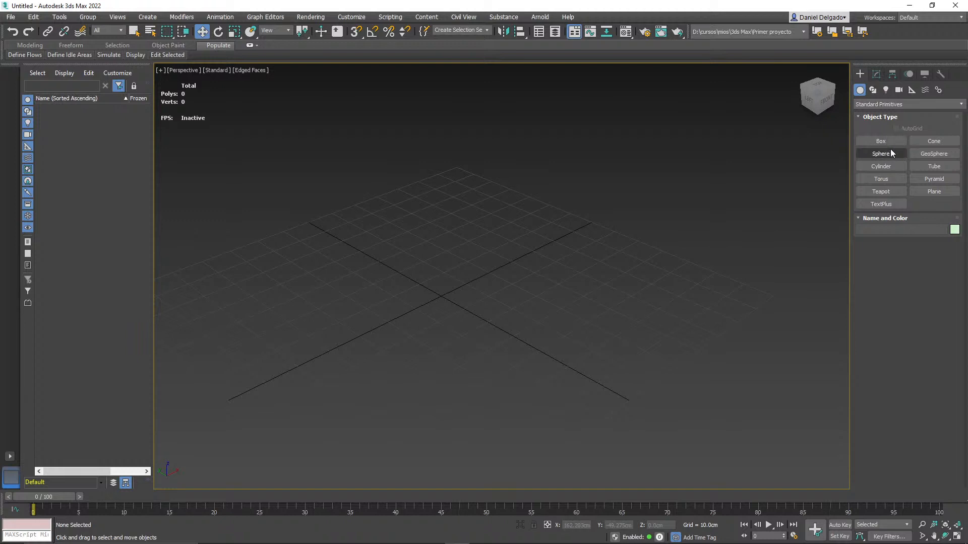
pyautogui.click(934, 139)
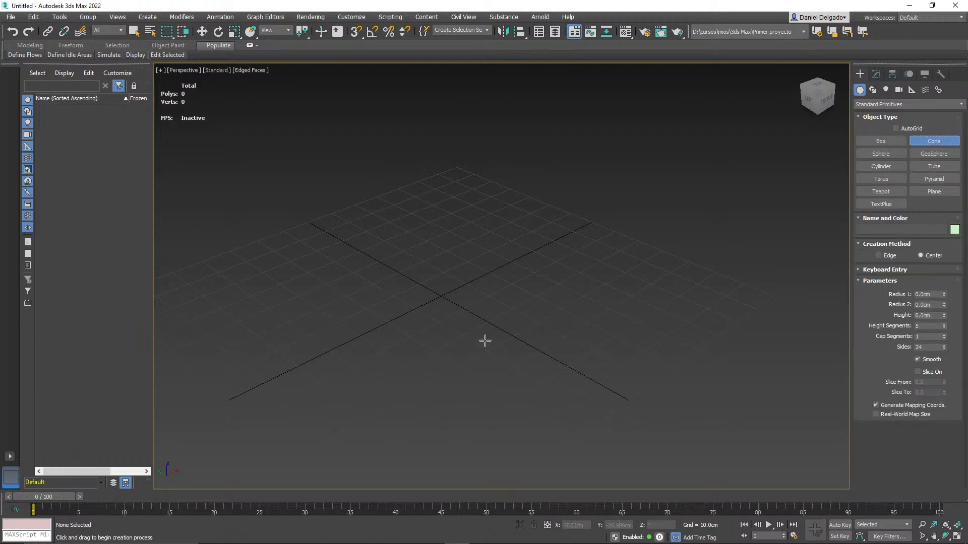
pyautogui.click(445, 295)
pyautogui.moveTo(445, 295); pyautogui.dragTo(458, 361)
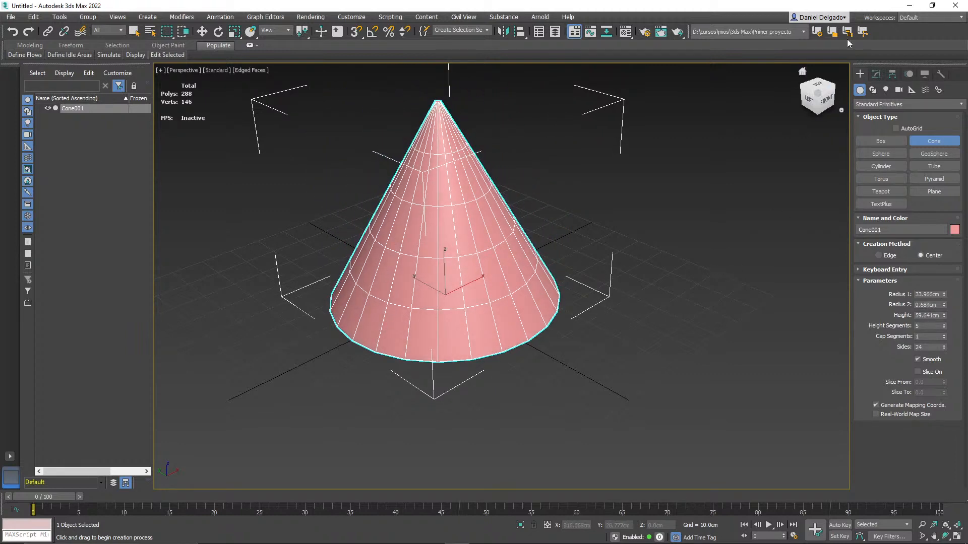
# Step: Adjust the cone's Radius 1 to about 26.5 cm, Radius 2 to about 0.62 cm and height to about 66.8 cm
pyautogui.click(876, 75)
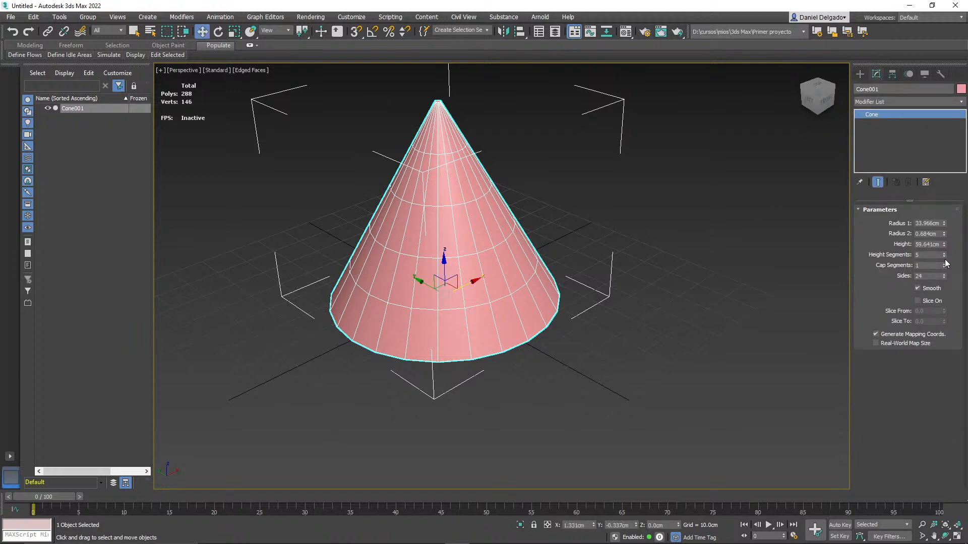
pyautogui.moveTo(944, 225)
pyautogui.mouseDown()
pyautogui.moveTo(939, 247)
pyautogui.moveTo(943, 222)
pyautogui.moveTo(945, 241)
pyautogui.mouseUp()
pyautogui.click(928, 255)
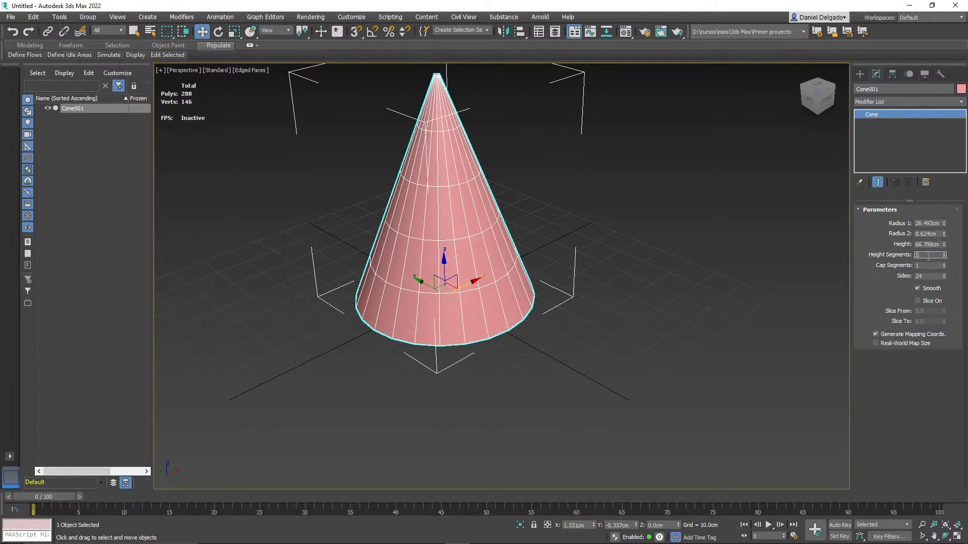
pyautogui.moveTo(723, 310); pyautogui.dragTo(719, 354, button='middle')
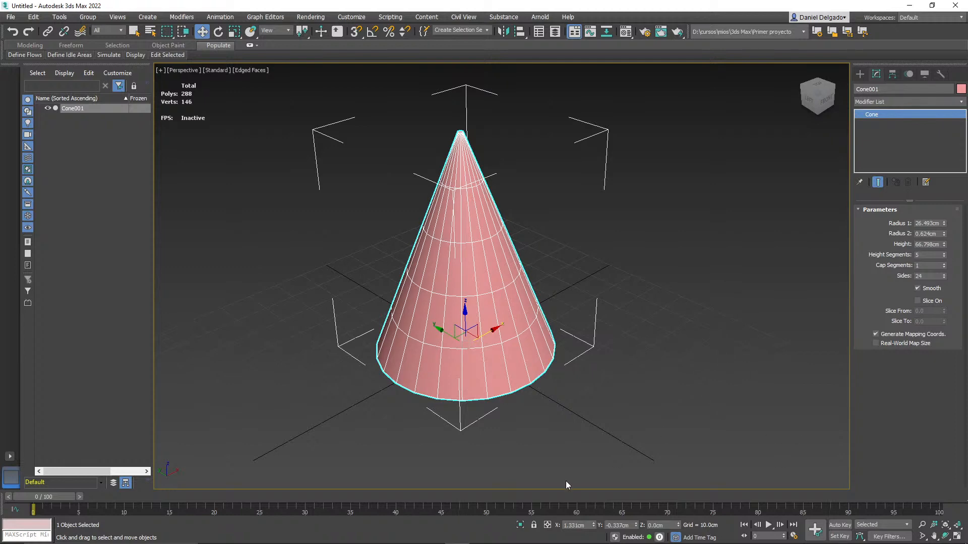
# Step: Increase the cone's height segments to 14
pyautogui.moveTo(567, 414)
pyautogui.keyDown('alt'); pyautogui.mouseDown(button='middle')
pyautogui.moveTo(569, 348)
pyautogui.moveTo(571, 421)
pyautogui.mouseUp(button='middle'); pyautogui.keyUp('alt')
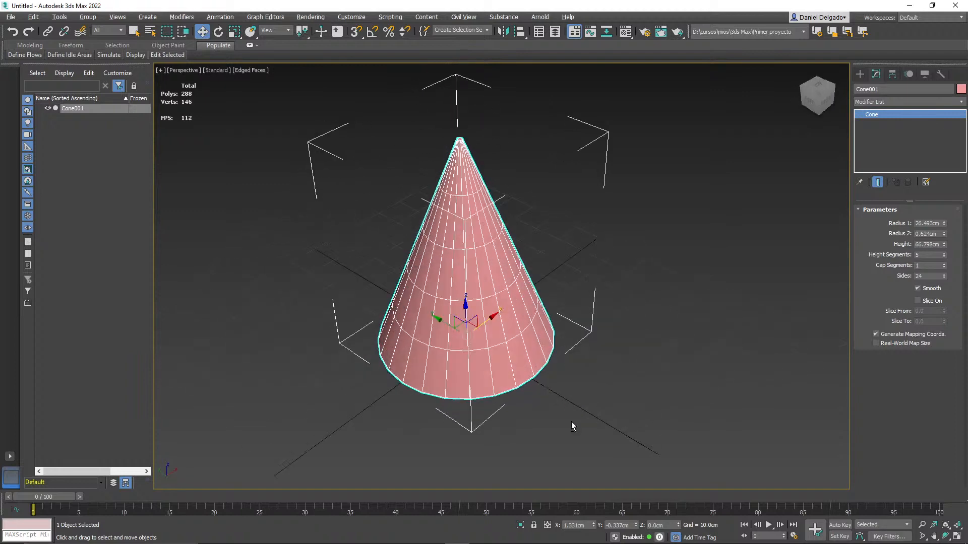
pyautogui.click(932, 256)
pyautogui.click(944, 254)
pyautogui.click(944, 254)
pyautogui.click(944, 254)
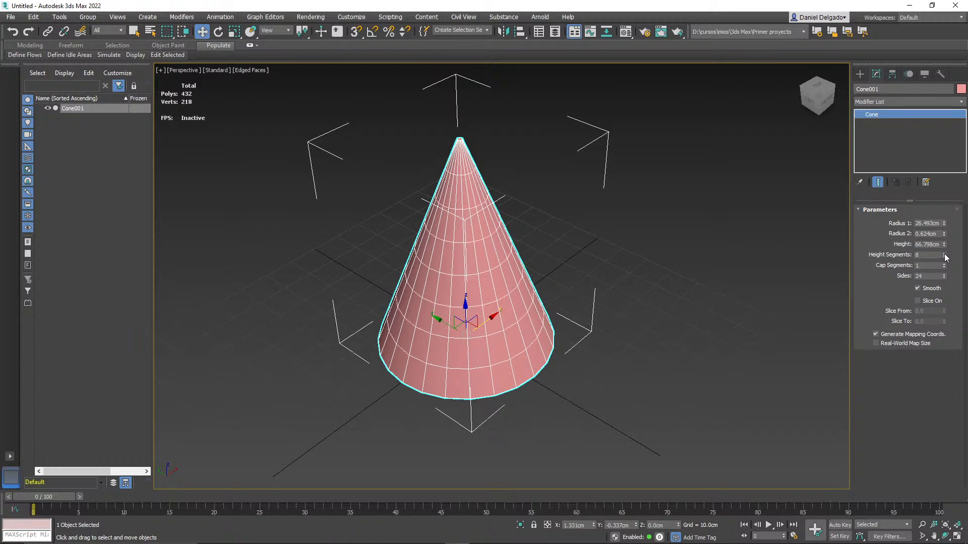
pyautogui.click(944, 253)
pyautogui.click(944, 254)
pyautogui.click(944, 253)
pyautogui.click(944, 254)
pyautogui.click(944, 253)
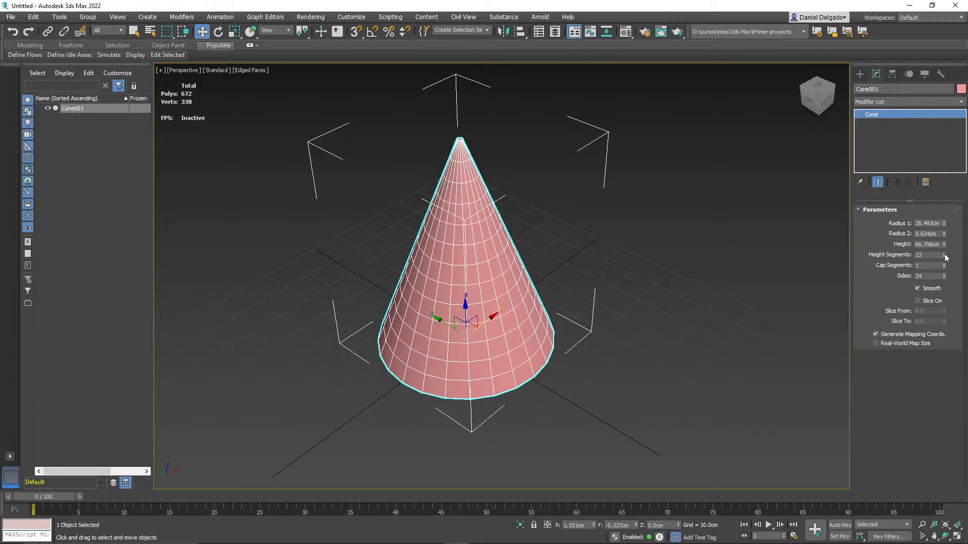
pyautogui.click(944, 254)
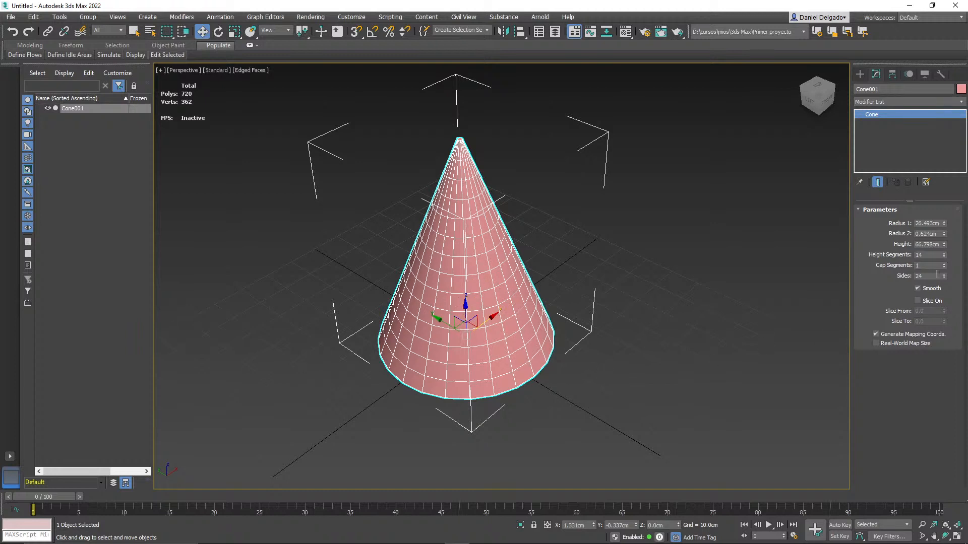
# Step: Increase the cone's cap segments to 4 while viewing its base from below
pyautogui.keyDown('alt'); pyautogui.moveTo(700, 340); pyautogui.dragTo(677, 232, button='middle'); pyautogui.keyUp('alt')
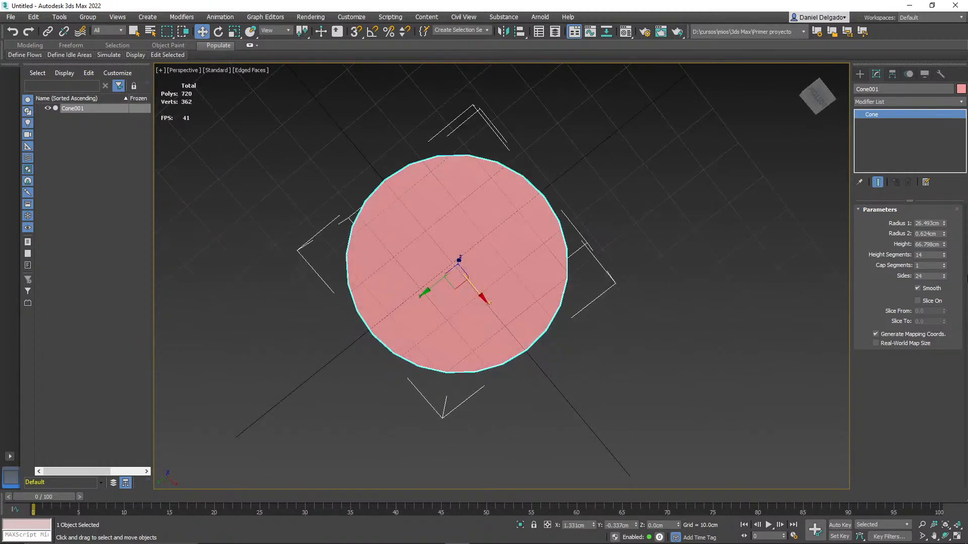
pyautogui.click(943, 264)
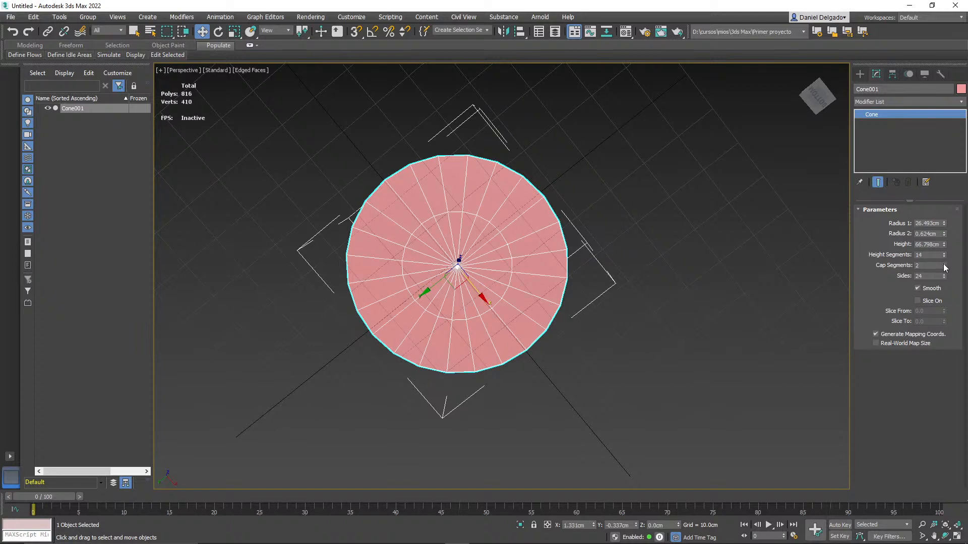
pyautogui.click(944, 264)
pyautogui.click(944, 264)
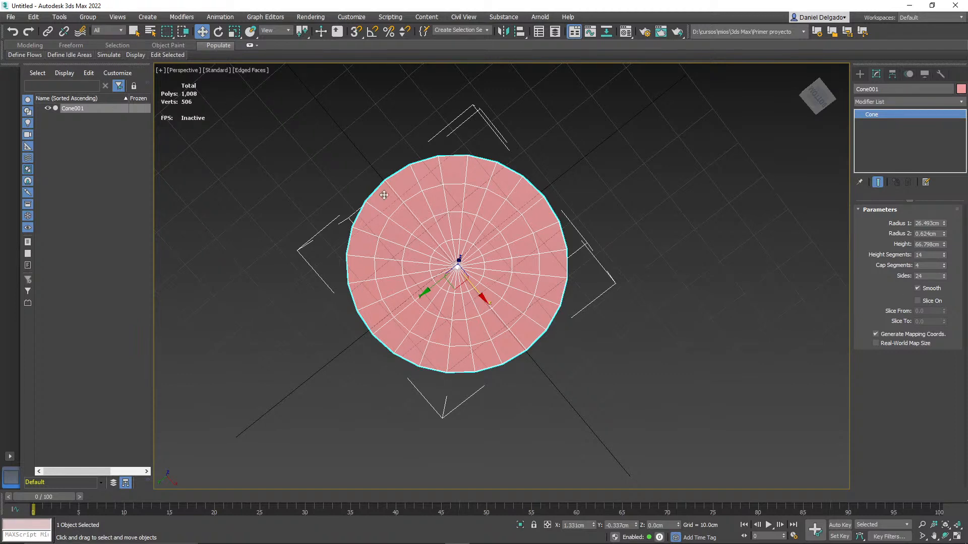
# Step: Reduce the cone's Radius 2 to 0 cm and examine the tip up close
pyautogui.keyDown('alt'); pyautogui.moveTo(537, 274); pyautogui.dragTo(514, 433, button='middle'); pyautogui.keyUp('alt')
pyautogui.scroll(3, 478, 266)
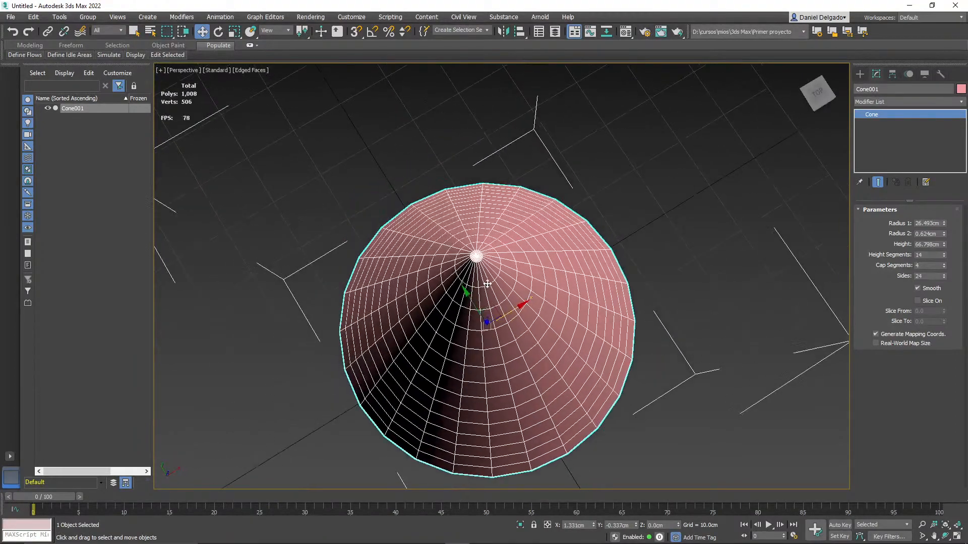
pyautogui.scroll(1, 479, 265)
pyautogui.scroll(4, 529, 308)
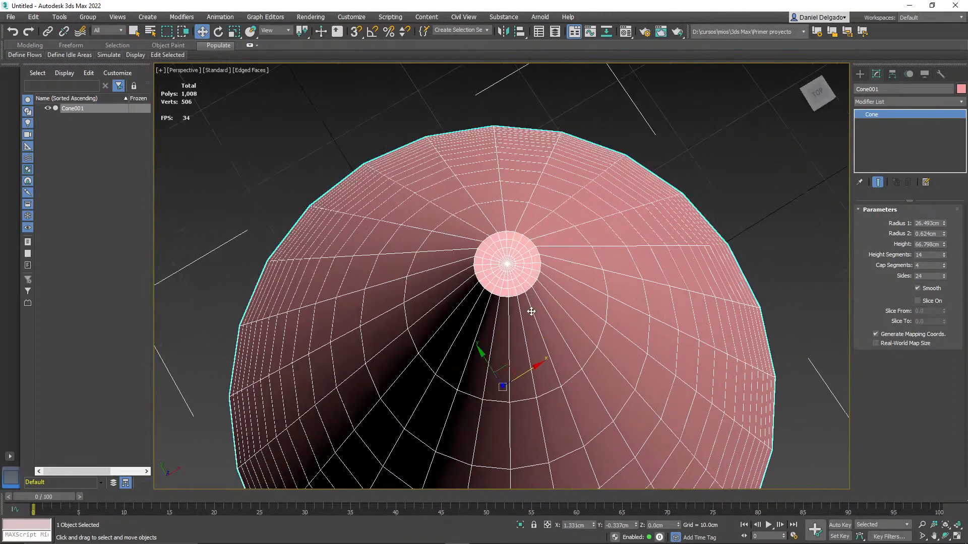
pyautogui.keyDown('alt'); pyautogui.moveTo(520, 293); pyautogui.dragTo(541, 328, button='middle'); pyautogui.keyUp('alt')
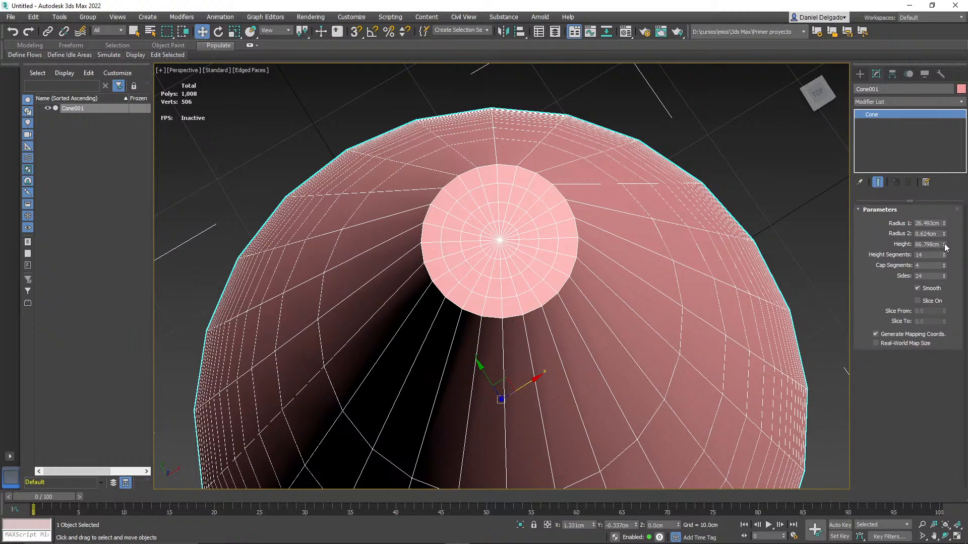
pyautogui.moveTo(944, 235); pyautogui.dragTo(946, 303)
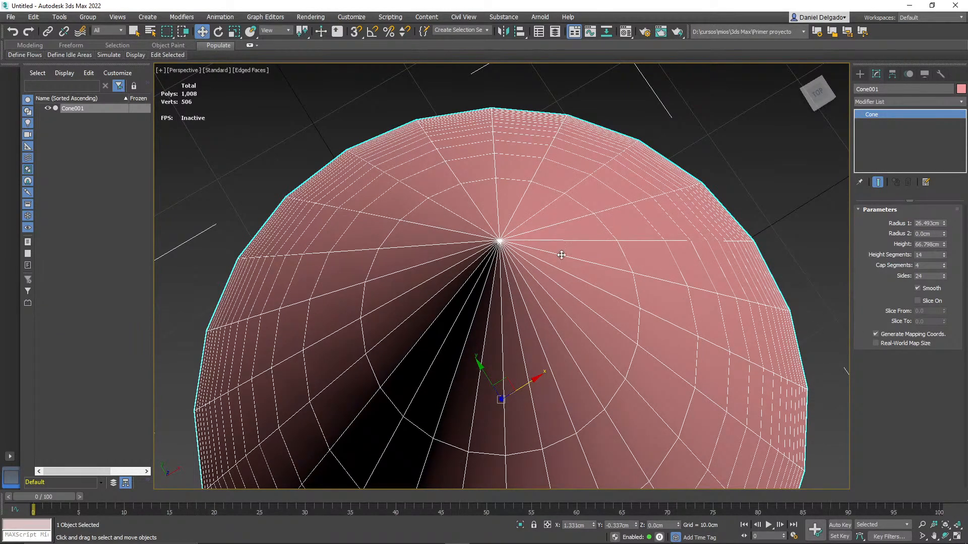
pyautogui.scroll(1, 496, 249)
pyautogui.scroll(2, 496, 249)
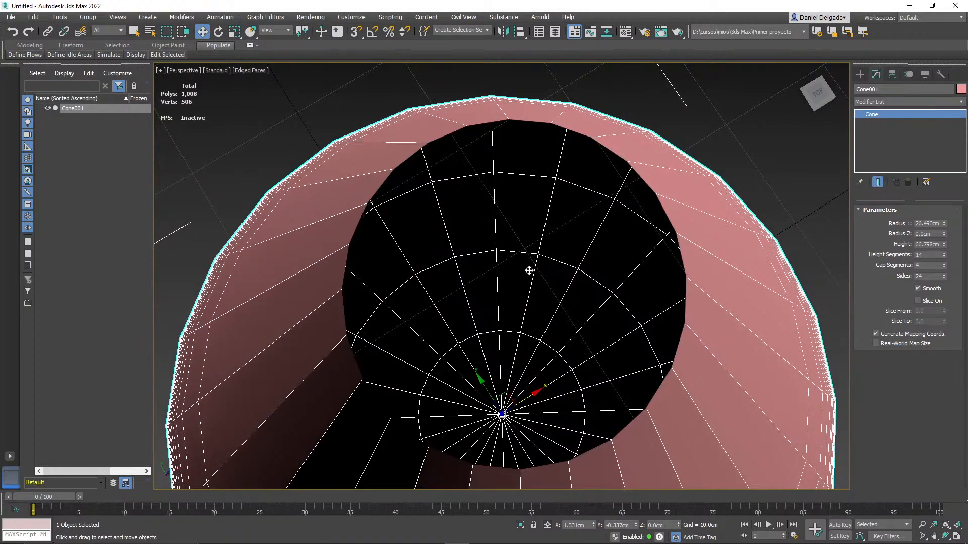
pyautogui.scroll(-2, 524, 268)
pyautogui.keyDown('alt'); pyautogui.moveTo(549, 272); pyautogui.dragTo(516, 255, button='middle'); pyautogui.keyUp('alt')
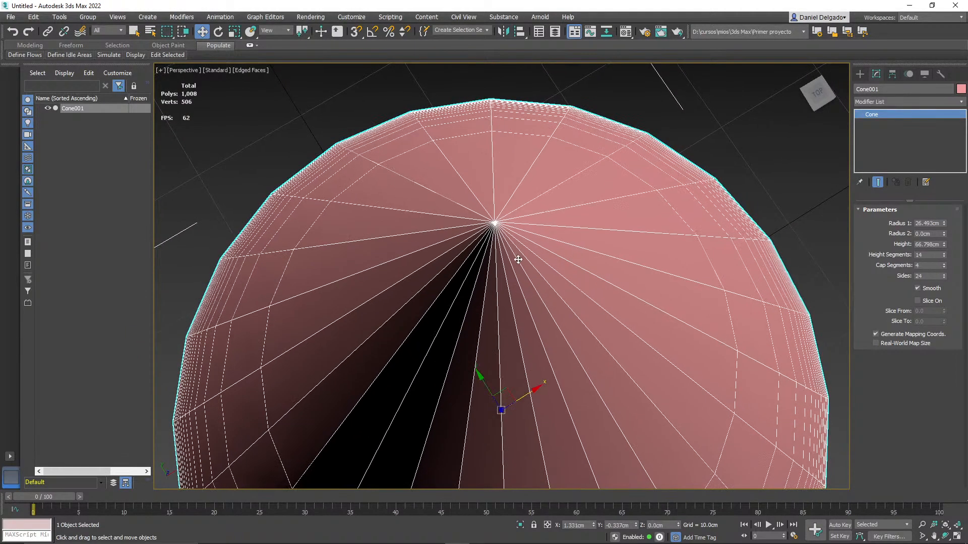
# Step: Set the cone's Radius 2 to about 0.16 cm and frame the whole cone in the viewport
pyautogui.moveTo(944, 234); pyautogui.dragTo(944, 225)
pyautogui.keyDown('alt'); pyautogui.moveTo(702, 339); pyautogui.dragTo(692, 314, button='middle'); pyautogui.keyUp('alt')
pyautogui.scroll(-5, 692, 315)
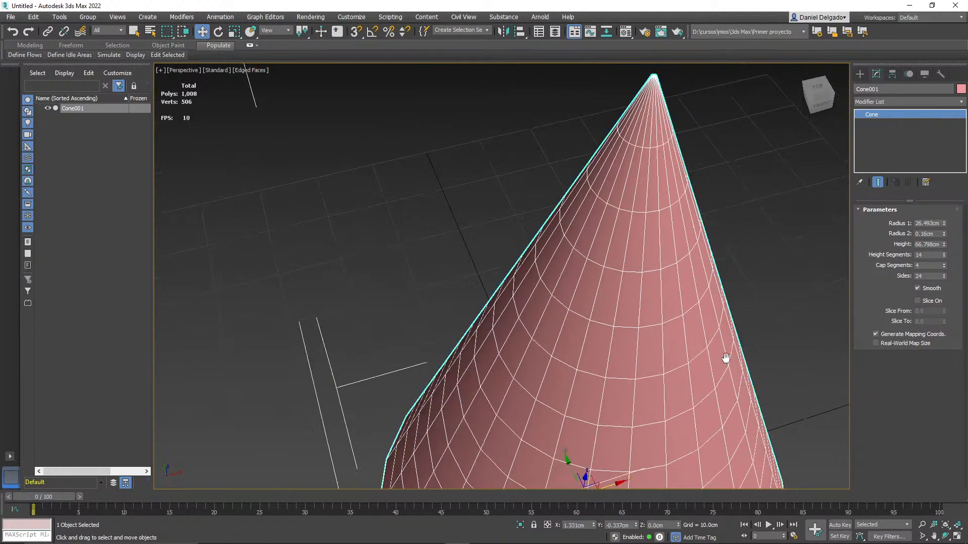
pyautogui.press('z')
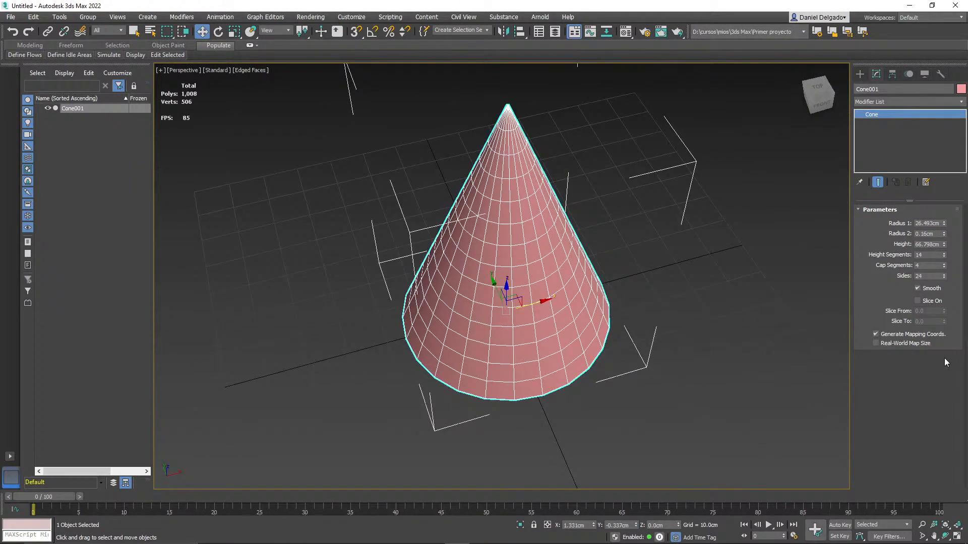
# Step: Lower the cone's number of sides to 11
pyautogui.click(944, 279)
pyautogui.click(944, 279)
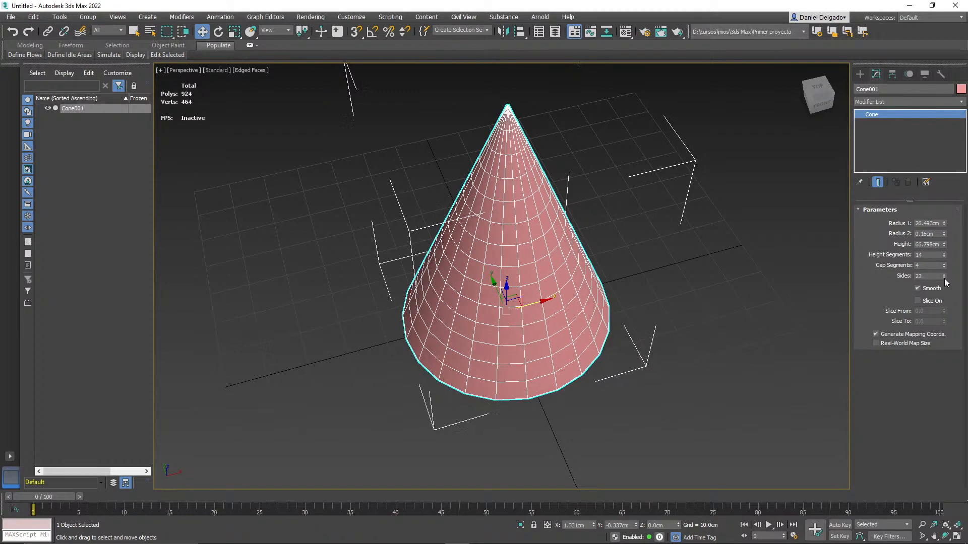
pyautogui.click(944, 278)
pyautogui.click(944, 278)
pyautogui.click(944, 278)
pyautogui.click(944, 278)
pyautogui.click(944, 278)
pyautogui.click(944, 278)
pyautogui.click(944, 279)
pyautogui.click(944, 279)
pyautogui.click(944, 278)
pyautogui.click(944, 278)
pyautogui.click(944, 278)
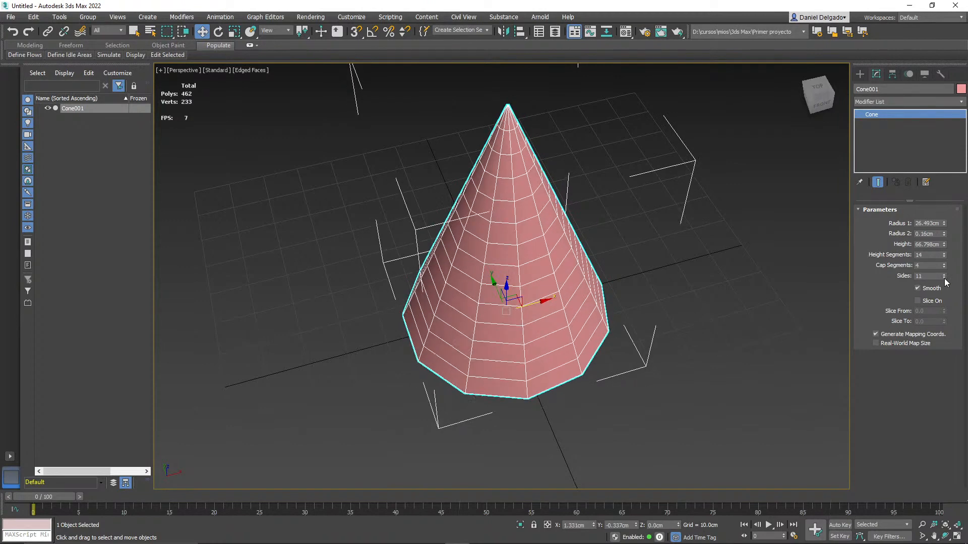
# Step: Raise the cone's number of sides to 54 and check how round its base looks
pyautogui.click(944, 278)
pyautogui.moveTo(945, 279); pyautogui.dragTo(944, 256)
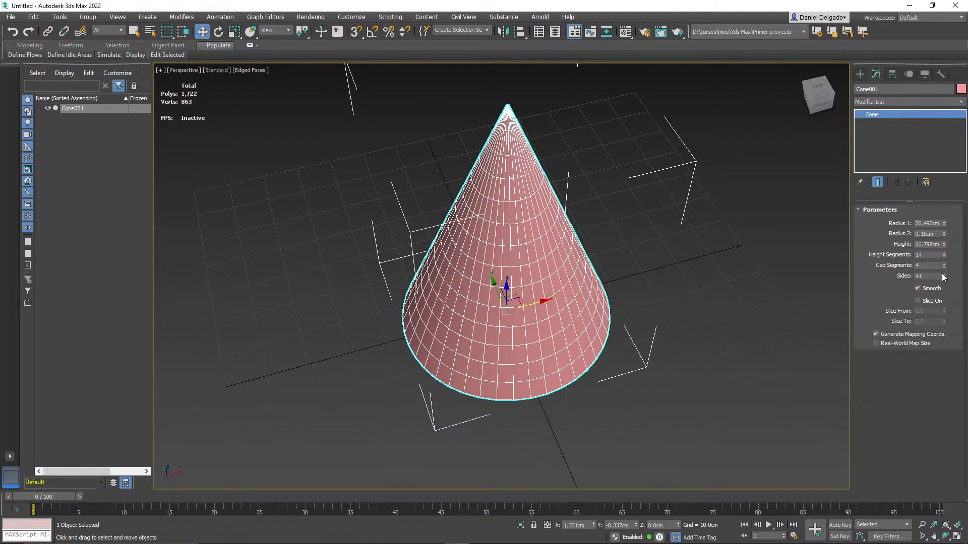
pyautogui.moveTo(945, 282); pyautogui.dragTo(944, 276)
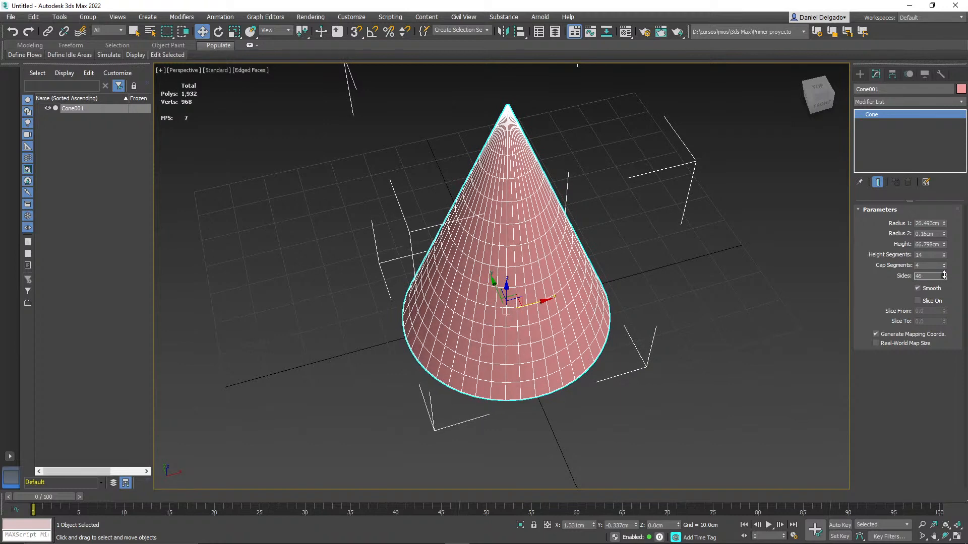
pyautogui.moveTo(944, 275)
pyautogui.mouseDown()
pyautogui.moveTo(943, 254)
pyautogui.moveTo(945, 297)
pyautogui.moveTo(940, 272)
pyautogui.mouseUp()
pyautogui.click(680, 400)
pyautogui.click(561, 341)
pyautogui.keyDown('alt'); pyautogui.moveTo(678, 396); pyautogui.dragTo(681, 356, button='middle'); pyautogui.keyUp('alt')
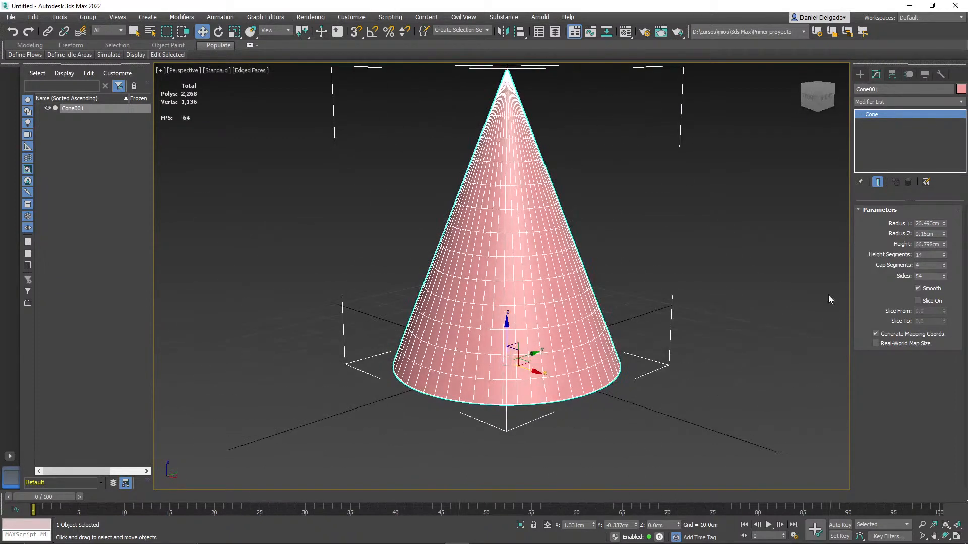
# Step: Set the cone's number of sides to 20
pyautogui.doubleClick(922, 276)
pyautogui.write('20')
pyautogui.press('Return')
pyautogui.keyDown('alt'); pyautogui.moveTo(802, 325); pyautogui.dragTo(536, 418, button='middle'); pyautogui.keyUp('alt')
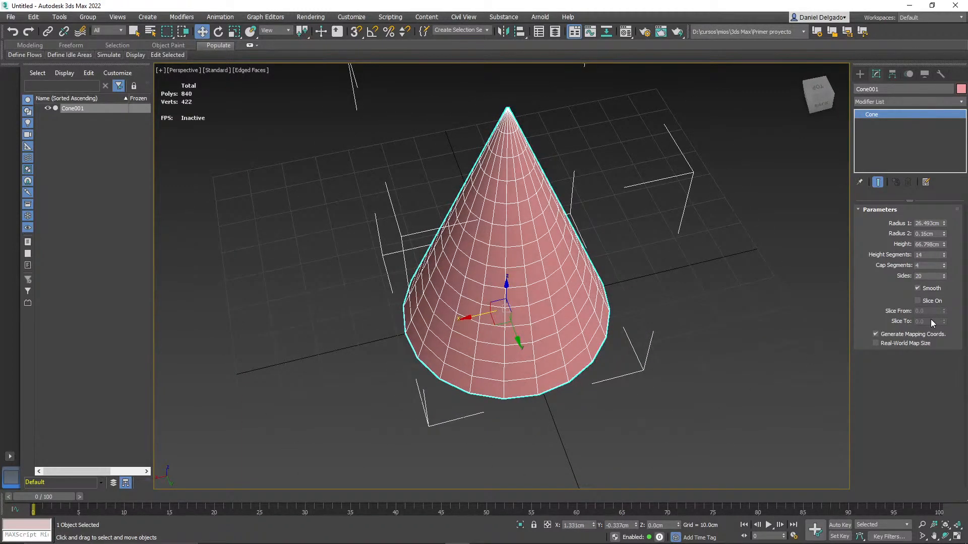
# Step: View the cone with smoothing off and its edges hidden, and restore the smoothing
pyautogui.click(926, 289)
pyautogui.click(627, 446)
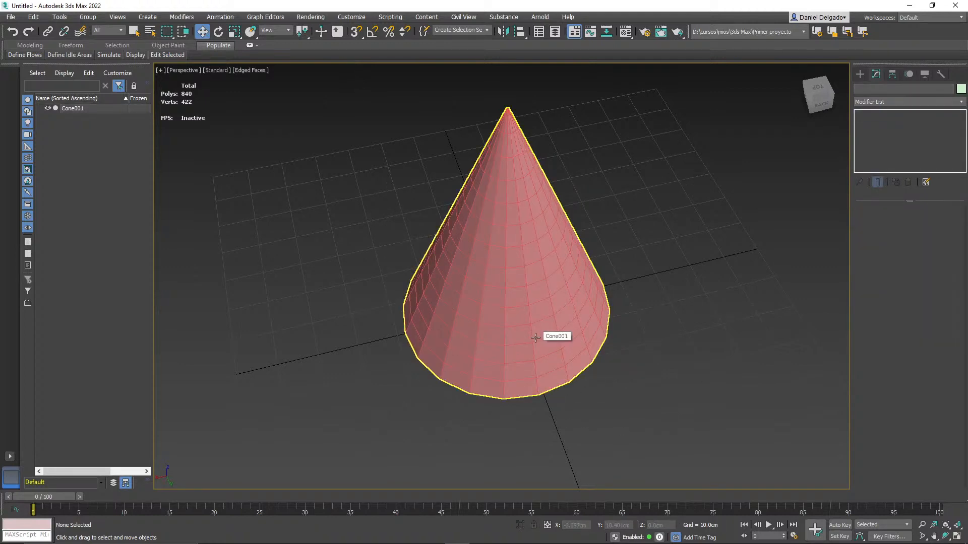
pyautogui.press('F3')
pyautogui.press('F3')
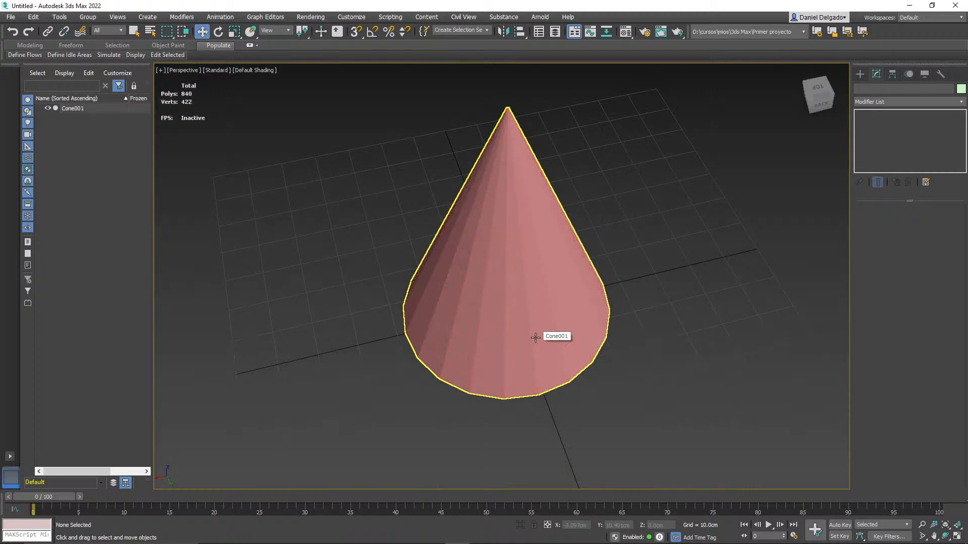
pyautogui.keyDown('alt'); pyautogui.moveTo(606, 405); pyautogui.dragTo(622, 385, button='middle'); pyautogui.keyUp('alt')
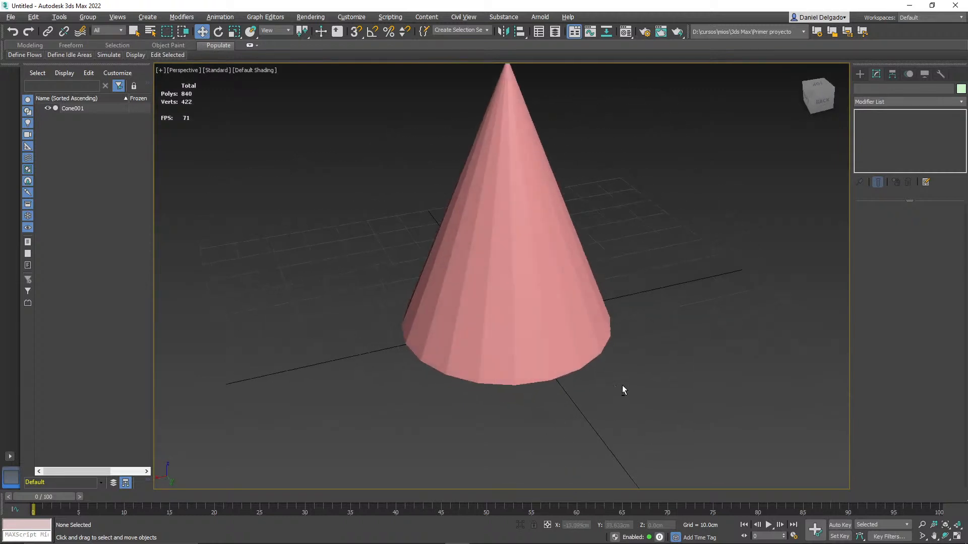
pyautogui.click(549, 294)
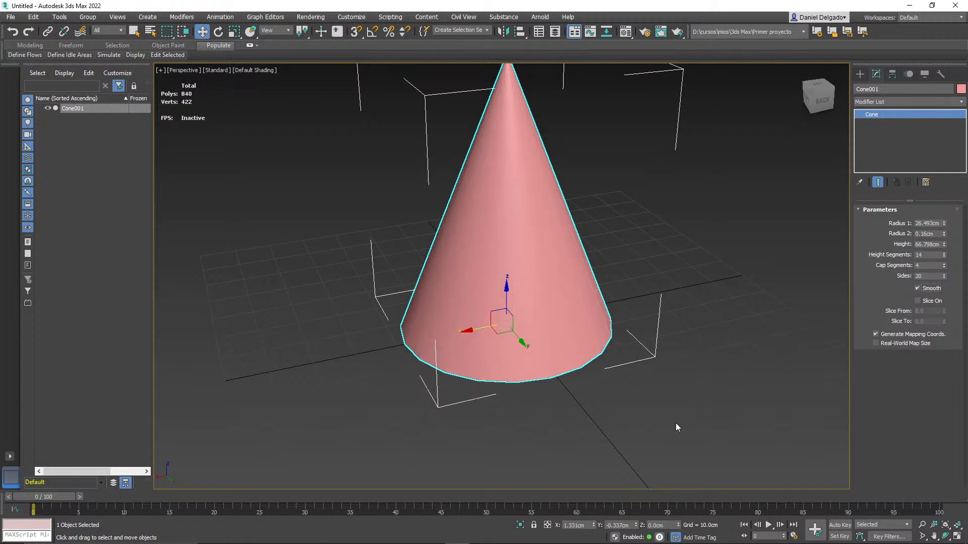
# Step: Try slicing the cone with Slice From at 224, reset the value to 0 and turn slicing off
pyautogui.click(937, 302)
pyautogui.moveTo(944, 316); pyautogui.dragTo(939, 70)
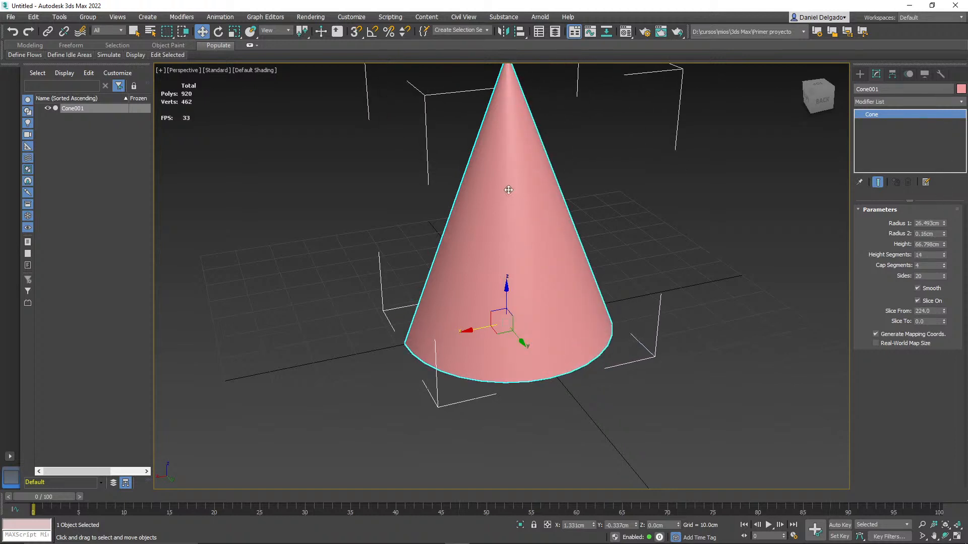
pyautogui.doubleClick(936, 311)
pyautogui.write('0')
pyautogui.click(929, 302)
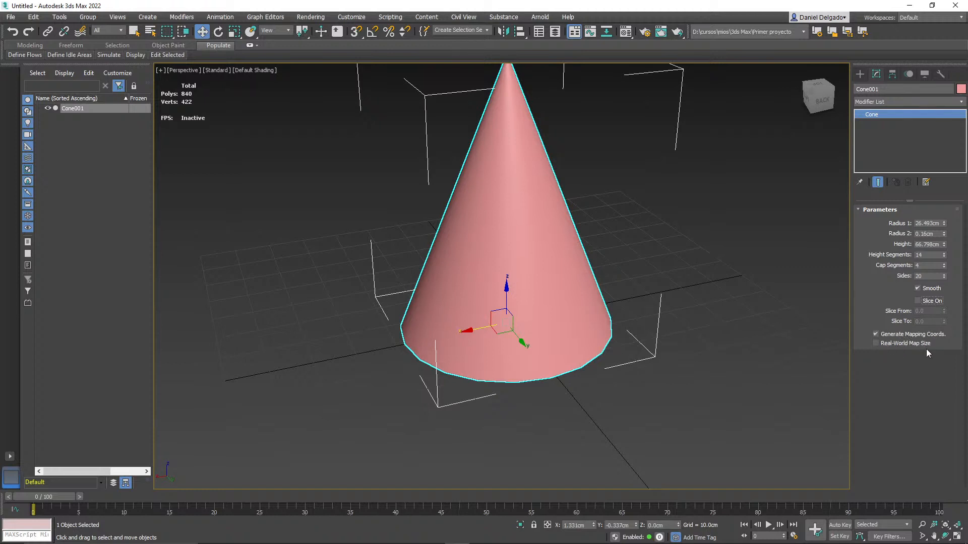
# Step: Delete the cone and draw a sphere at the grid centre with a radius of about 36.7 cm
pyautogui.click(861, 74)
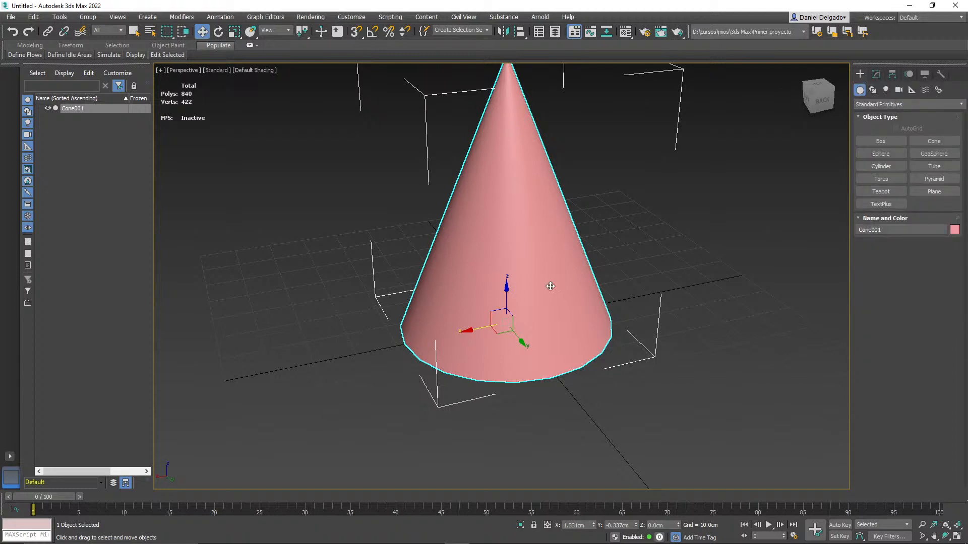
pyautogui.press('Delete')
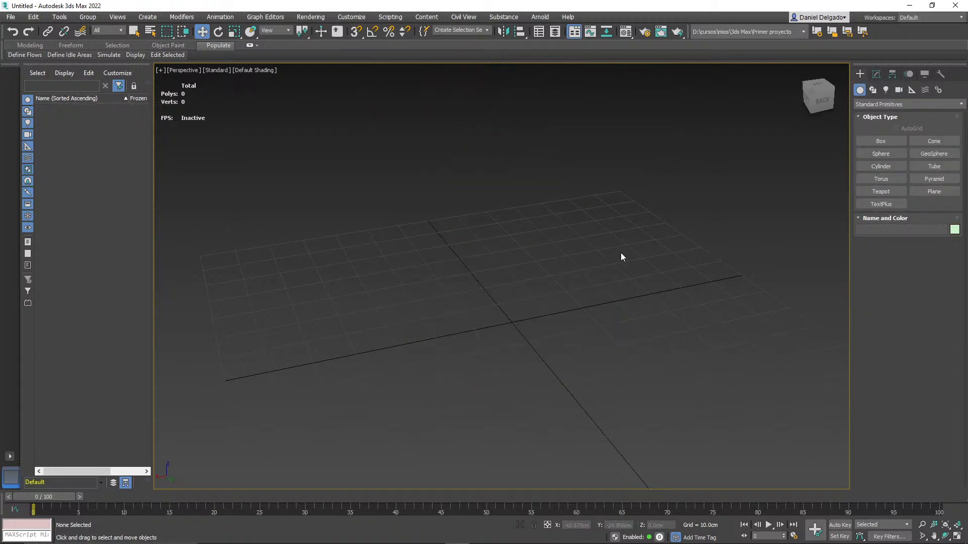
pyautogui.click(883, 154)
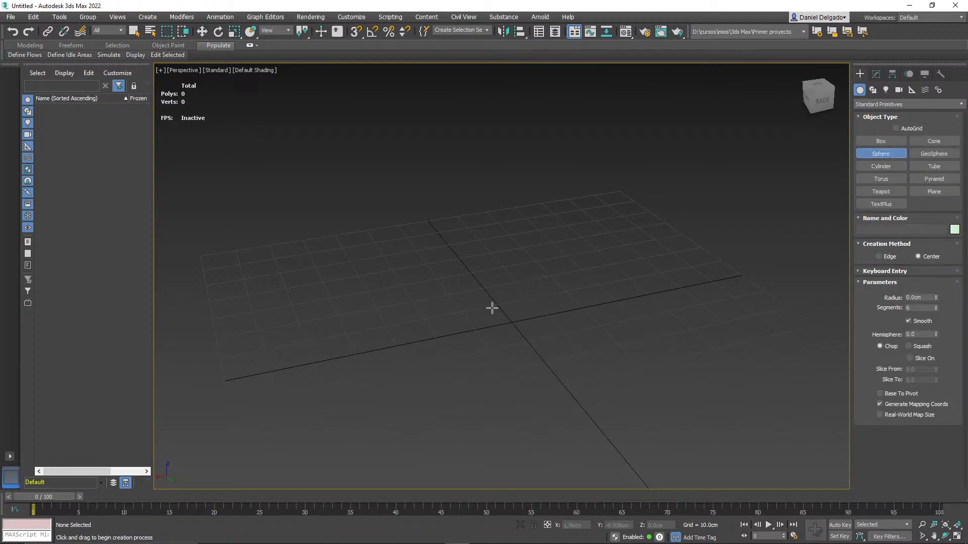
pyautogui.moveTo(509, 323); pyautogui.dragTo(514, 260)
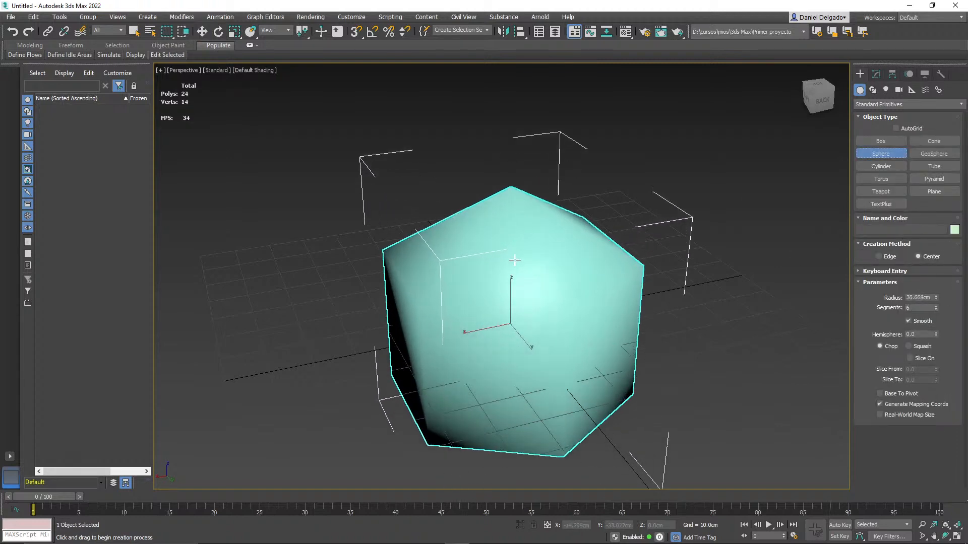
pyautogui.moveTo(568, 356); pyautogui.dragTo(413, 241, button='middle')
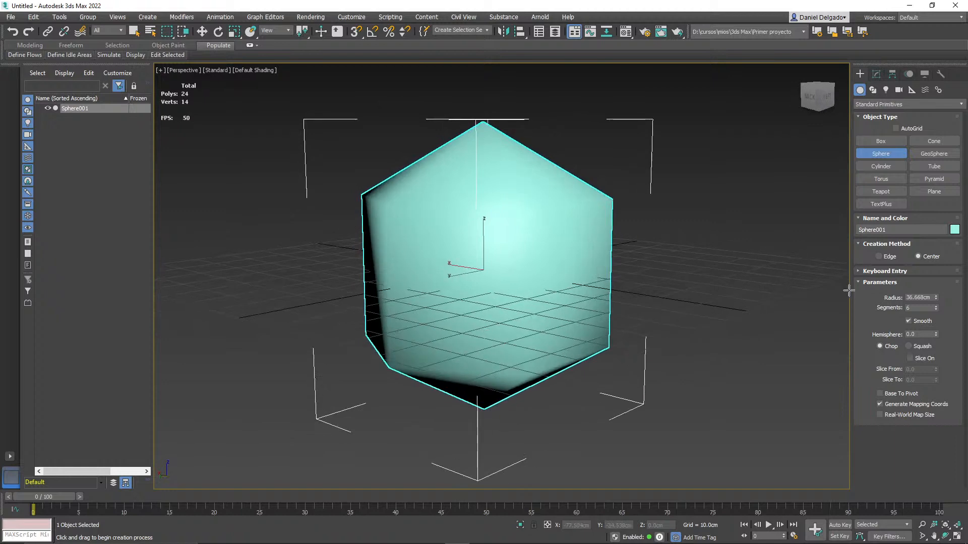
# Step: Raise the sphere's segments to 10 and display its edges over the shading
pyautogui.click(916, 308)
pyautogui.moveTo(932, 297); pyautogui.dragTo(909, 310)
pyautogui.click(936, 306)
pyautogui.click(935, 306)
pyautogui.click(935, 305)
pyautogui.click(935, 306)
pyautogui.click(935, 306)
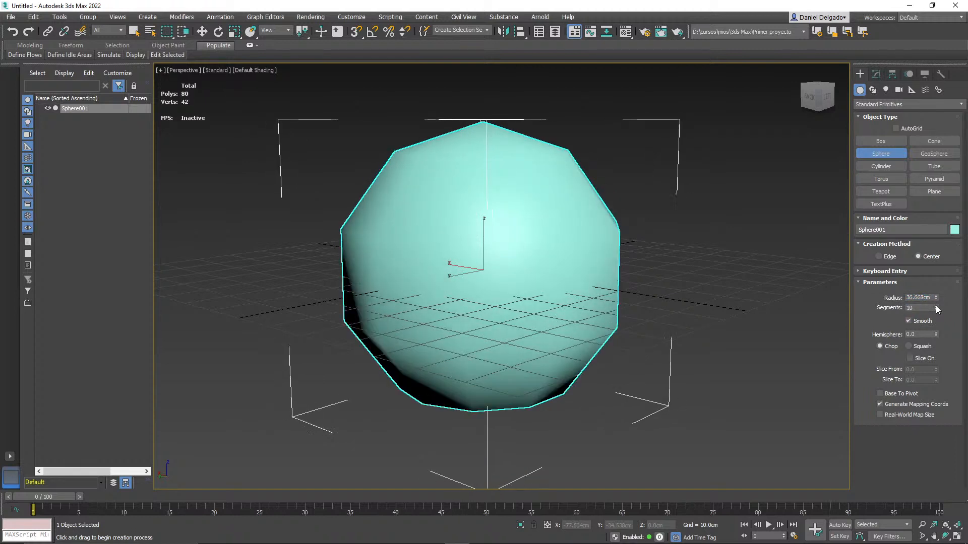
pyautogui.press('F4')
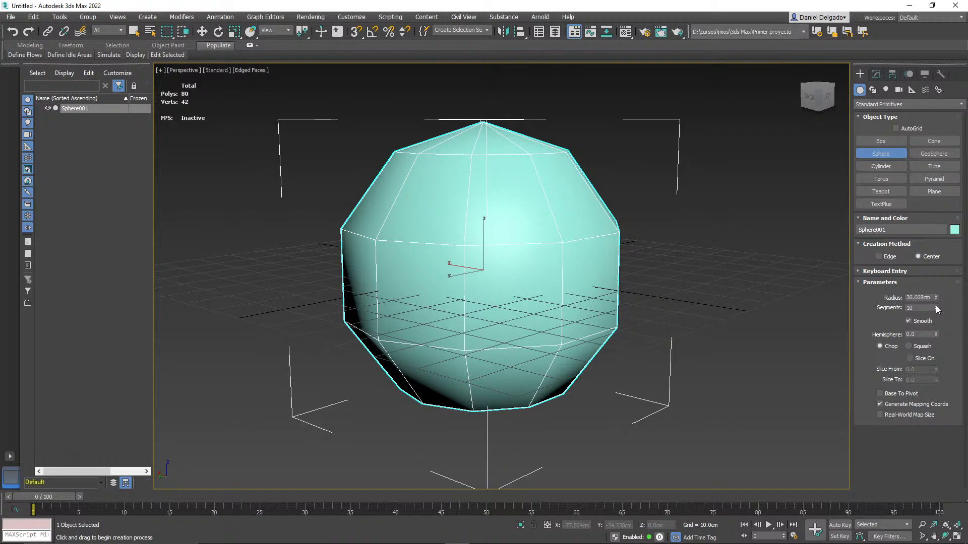
# Step: Increase the sphere's segments to 16 and examine its mesh in a framed Top view
pyautogui.click(935, 305)
pyautogui.click(935, 306)
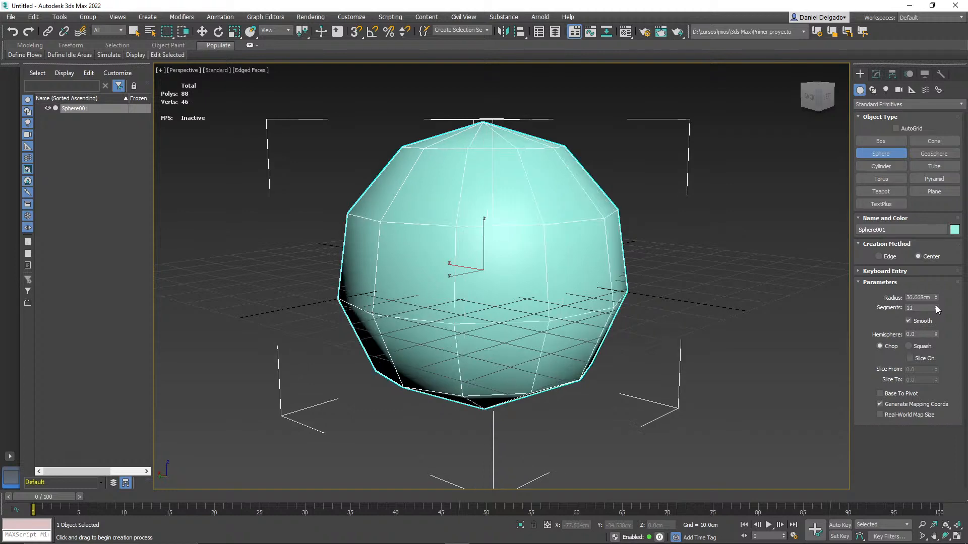
pyautogui.click(936, 306)
pyautogui.click(936, 305)
pyautogui.click(935, 305)
pyautogui.click(936, 305)
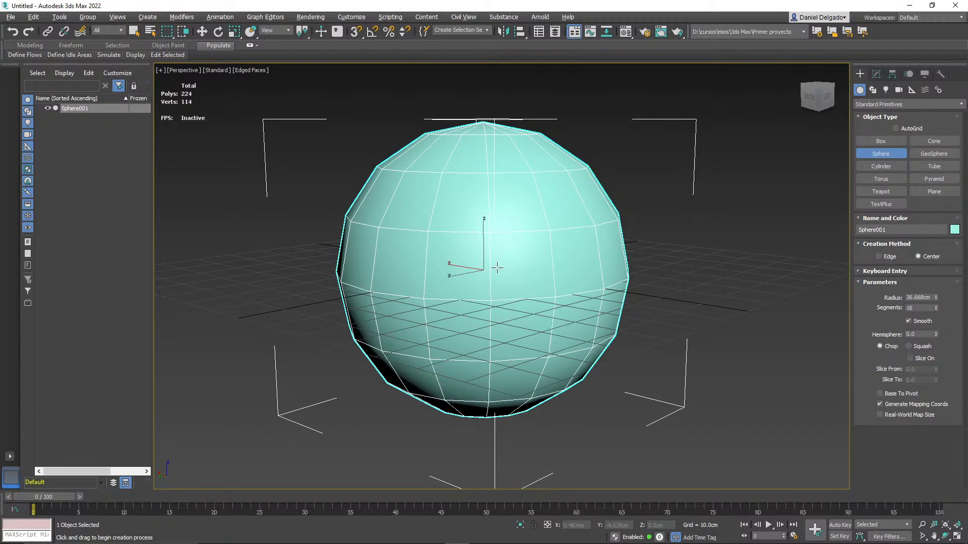
pyautogui.keyDown('alt'); pyautogui.moveTo(498, 269); pyautogui.dragTo(499, 297, button='middle'); pyautogui.keyUp('alt')
pyautogui.press('t')
pyautogui.press('z')
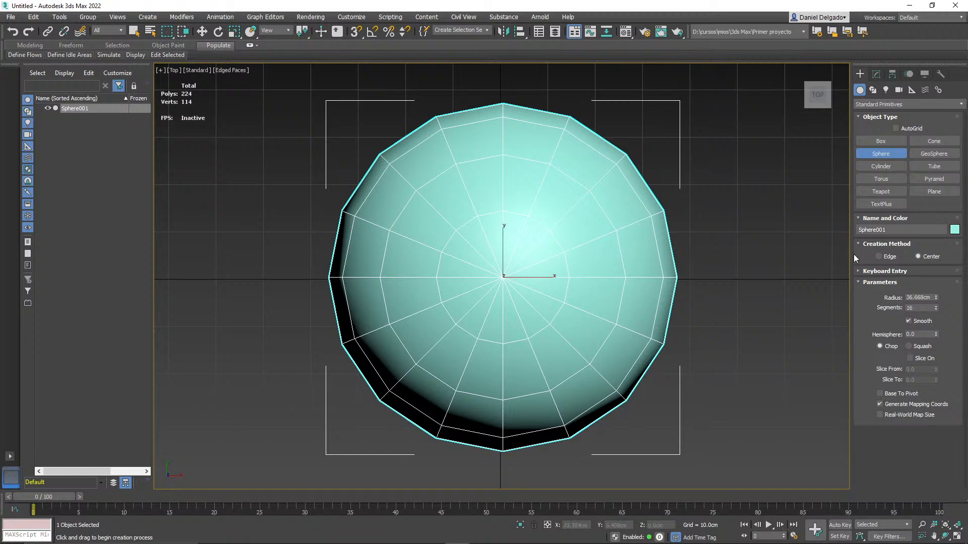
# Step: Reduce the sphere's segments to the minimum of 4 and inspect the shape from an angle and from the top
pyautogui.rightClick(935, 309)
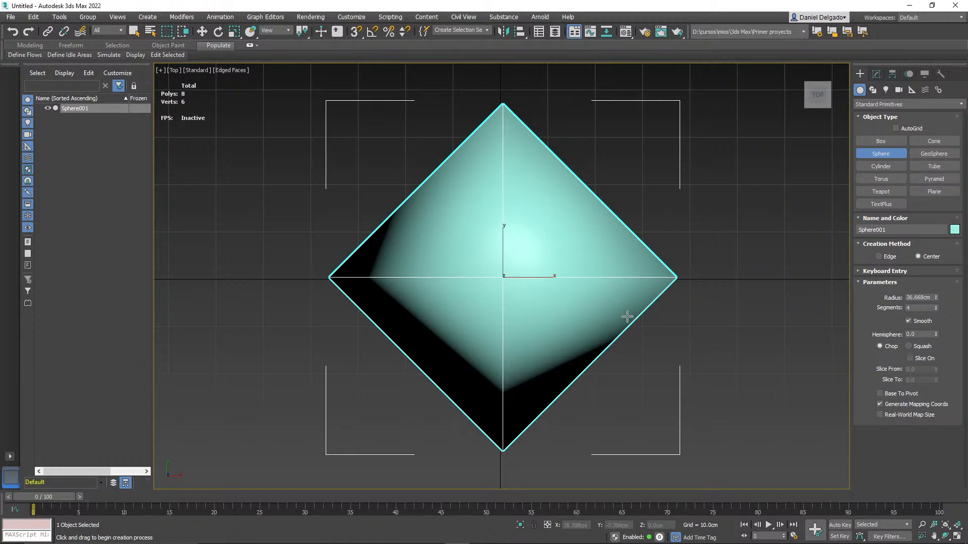
pyautogui.scroll(-2, 628, 317)
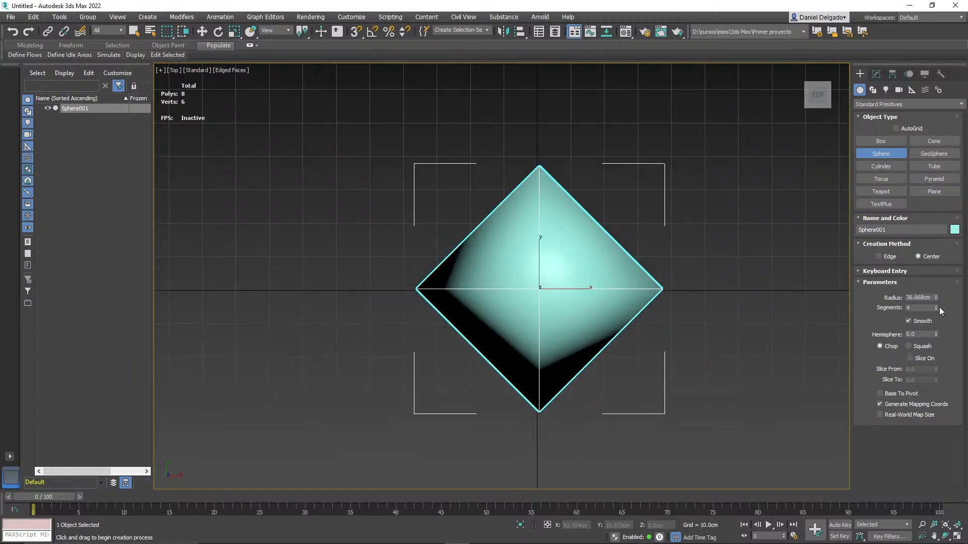
pyautogui.moveTo(934, 309); pyautogui.dragTo(938, 330)
pyautogui.moveTo(938, 331); pyautogui.dragTo(938, 328)
pyautogui.keyDown('alt'); pyautogui.moveTo(650, 363); pyautogui.dragTo(681, 321, button='middle'); pyautogui.keyUp('alt')
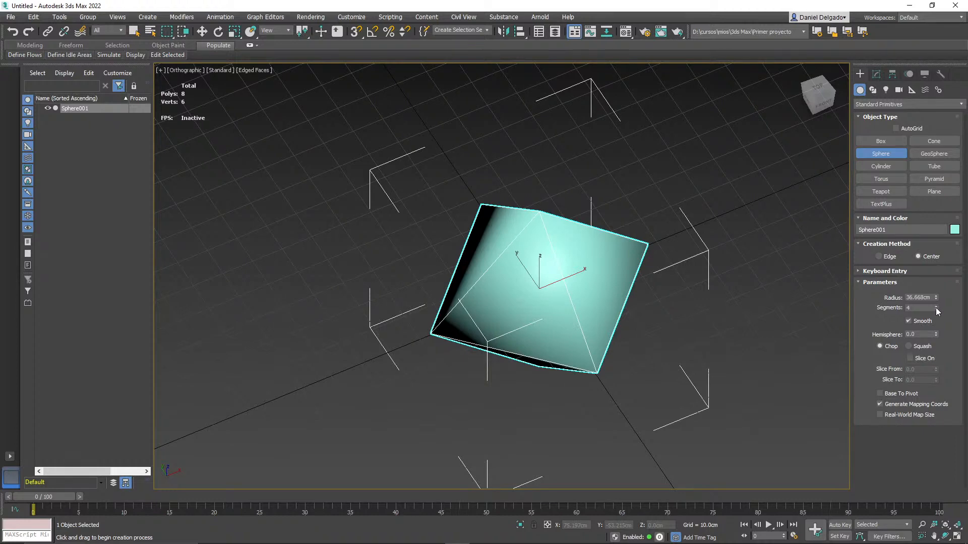
pyautogui.press('t')
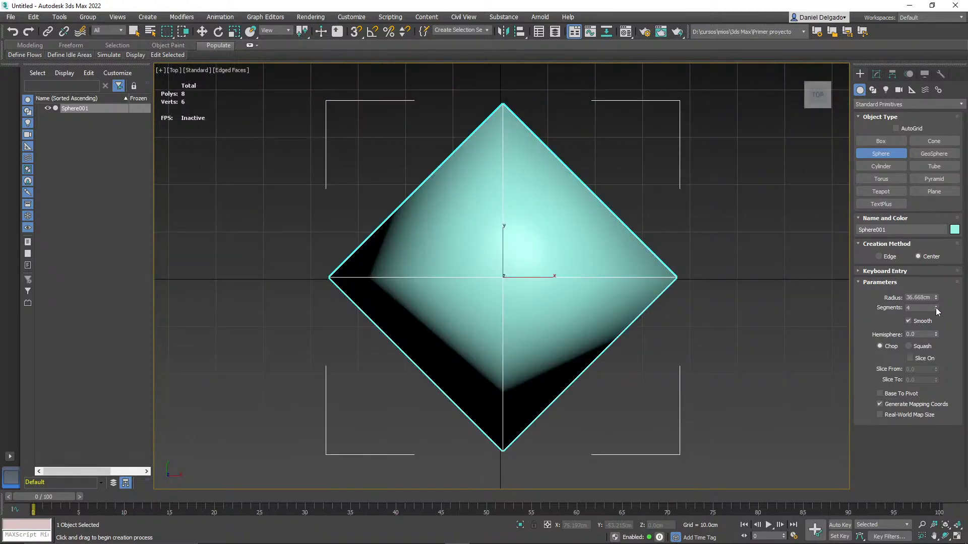
# Step: Raise the sphere's segments one at a time to 29, watching the outline in the Top view
pyautogui.click(936, 307)
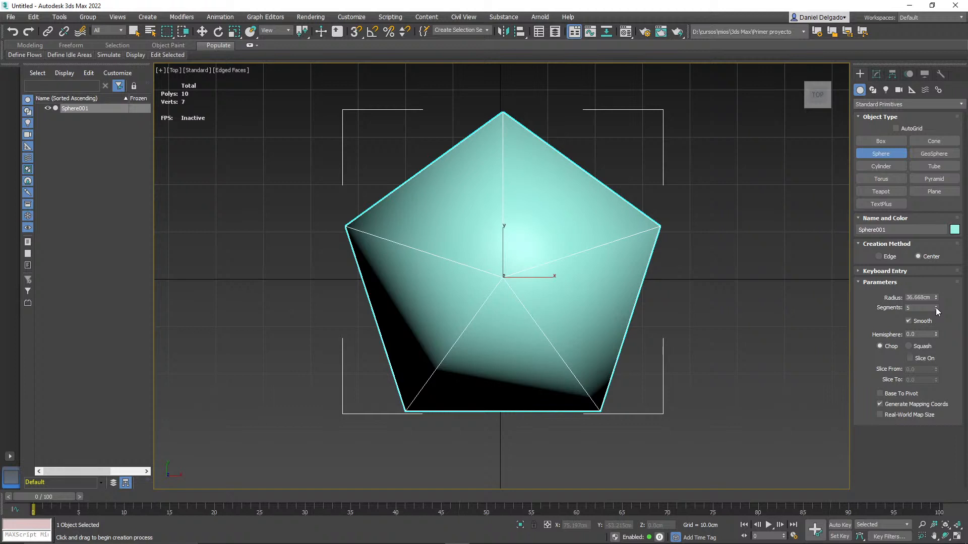
pyautogui.click(936, 306)
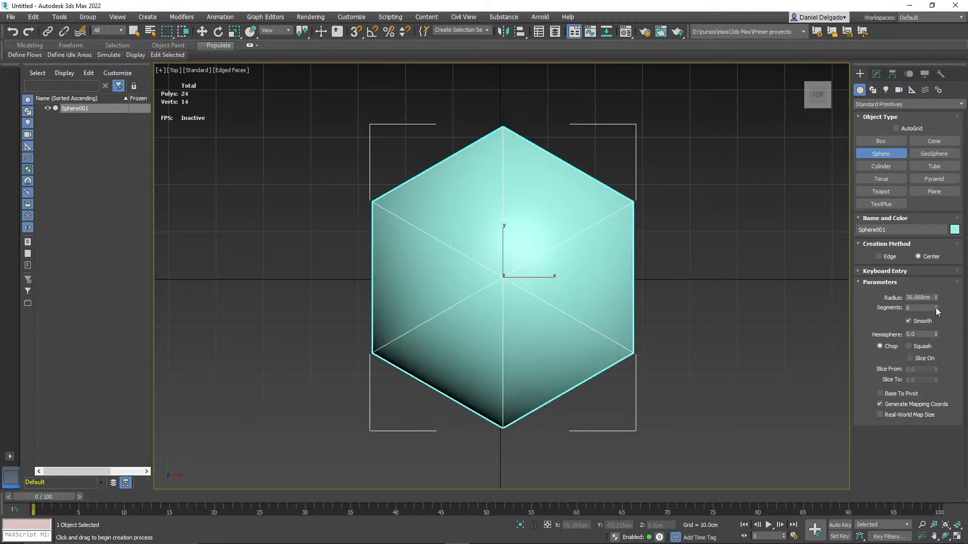
pyautogui.click(935, 307)
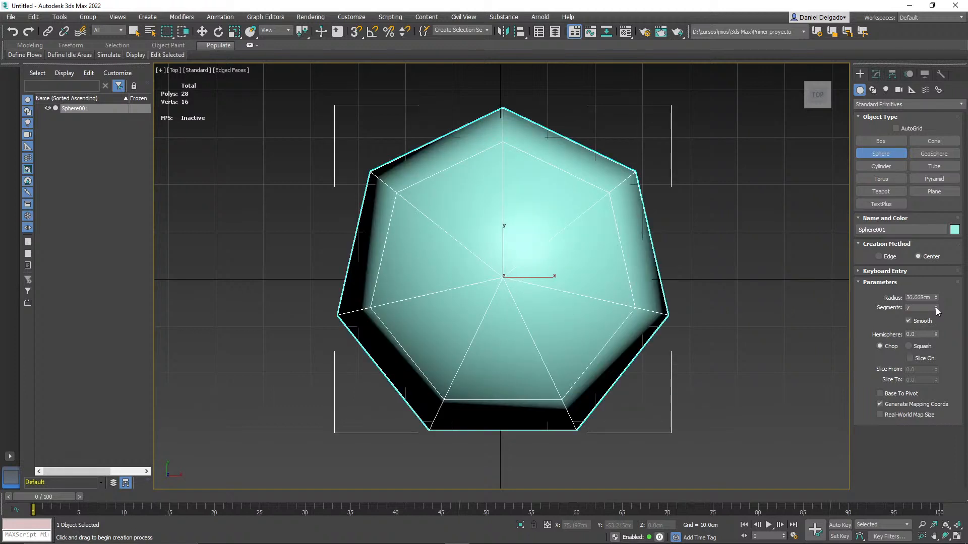
pyautogui.click(935, 306)
pyautogui.click(936, 306)
pyautogui.click(936, 306)
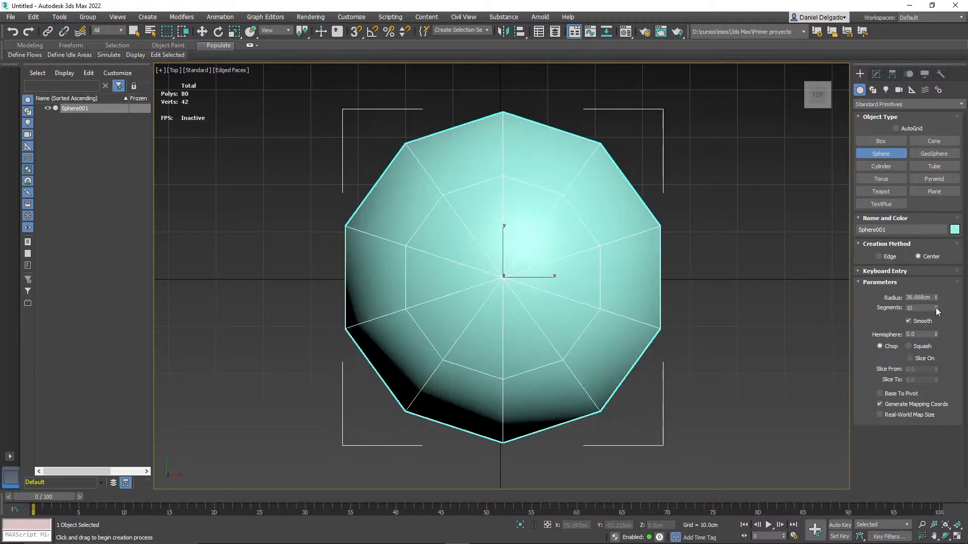
pyautogui.click(935, 306)
pyautogui.click(935, 306)
pyautogui.click(936, 307)
pyautogui.click(935, 307)
pyautogui.click(936, 306)
pyautogui.click(935, 306)
pyautogui.click(935, 306)
pyautogui.click(935, 306)
pyautogui.click(936, 306)
pyautogui.click(935, 306)
pyautogui.click(935, 306)
pyautogui.click(935, 306)
pyautogui.click(935, 306)
pyautogui.click(935, 306)
pyautogui.click(935, 307)
pyautogui.click(935, 306)
pyautogui.click(935, 306)
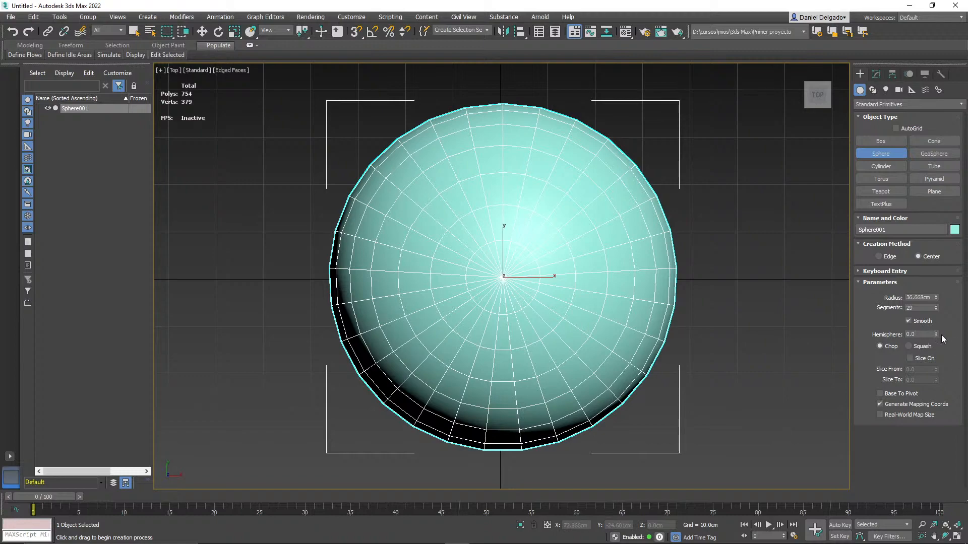
# Step: Try Hemisphere values of 0.285, 0.525 and 1.0 on the sphere, and return the value to 0
pyautogui.click(921, 334)
pyautogui.keyDown('alt'); pyautogui.moveTo(628, 385); pyautogui.dragTo(655, 211, button='middle'); pyautogui.keyUp('alt')
pyautogui.moveTo(935, 337); pyautogui.dragTo(930, 306)
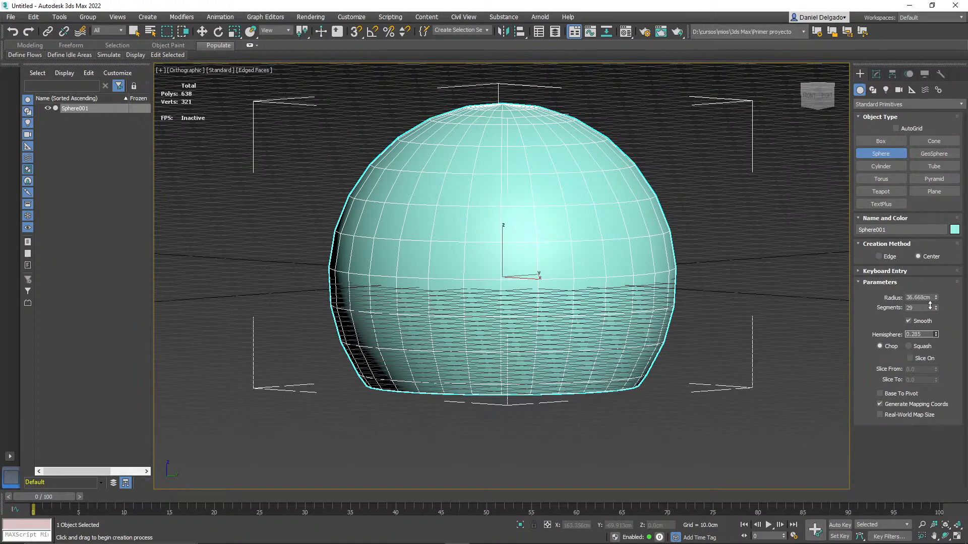
pyautogui.moveTo(930, 306); pyautogui.dragTo(938, 281)
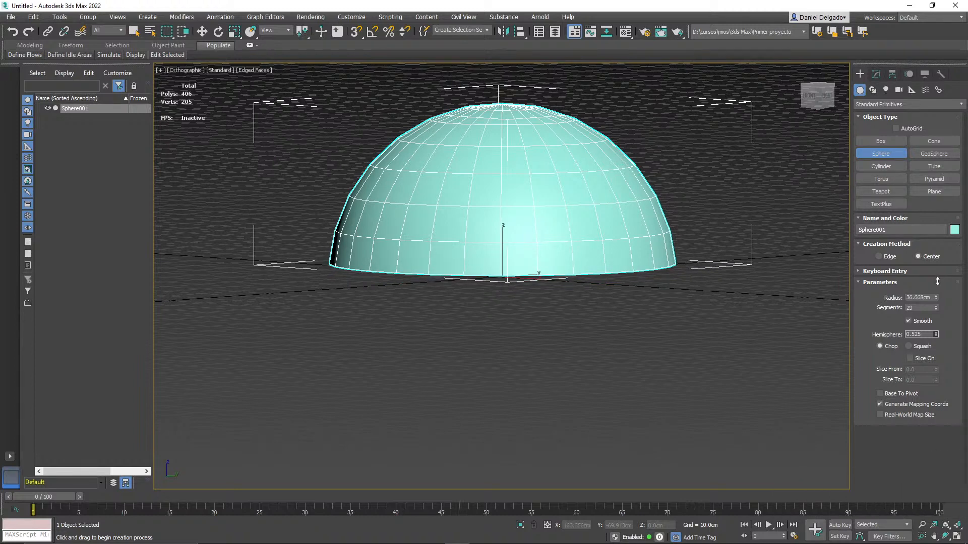
pyautogui.moveTo(938, 281); pyautogui.dragTo(936, 230)
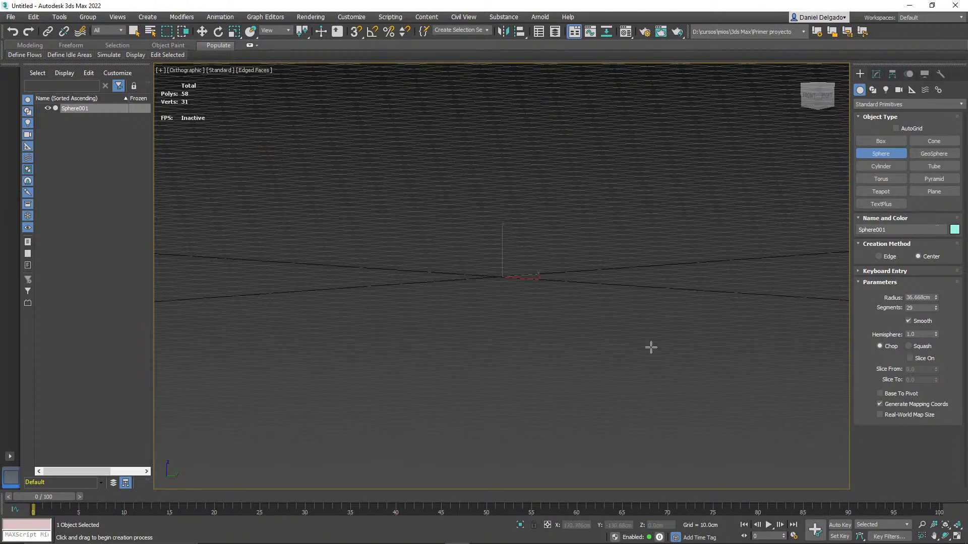
pyautogui.keyDown('alt'); pyautogui.moveTo(525, 328); pyautogui.dragTo(565, 340, button='middle'); pyautogui.keyUp('alt')
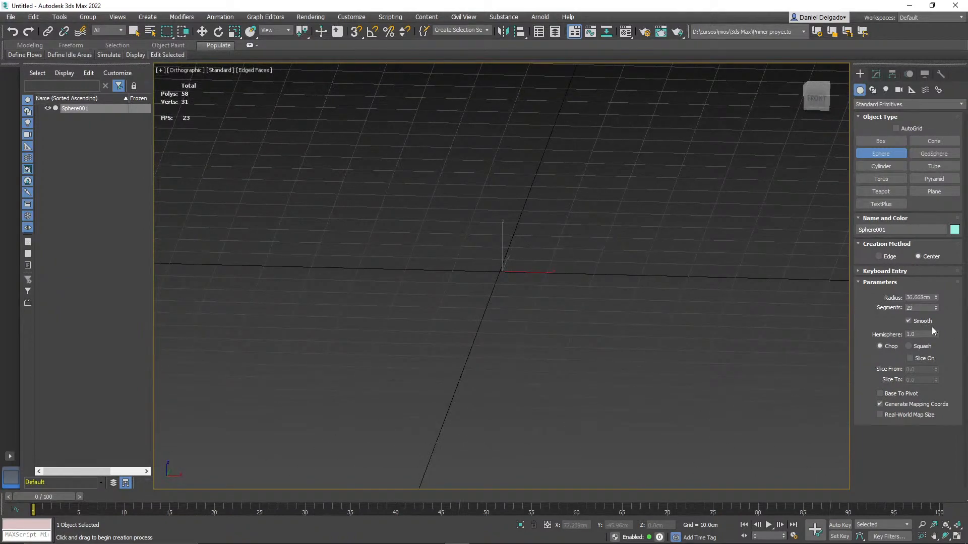
pyautogui.moveTo(933, 333); pyautogui.dragTo(938, 444)
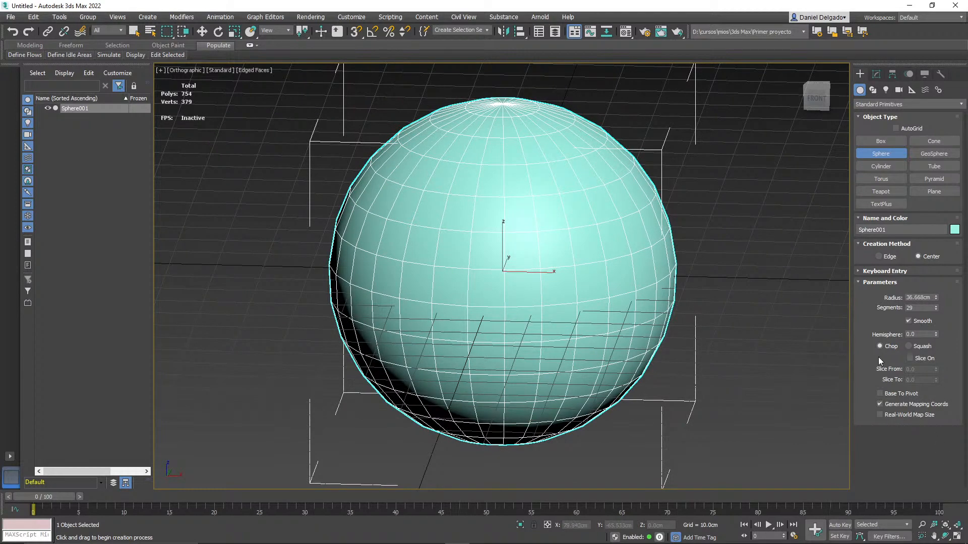
# Step: Compare Chop with Squash on the sphere, keeping Squash with a Hemisphere value of 0.575
pyautogui.click(915, 345)
pyautogui.moveTo(662, 344)
pyautogui.keyDown('alt'); pyautogui.mouseDown(button='middle')
pyautogui.moveTo(641, 320)
pyautogui.moveTo(674, 345)
pyautogui.mouseUp(button='middle'); pyautogui.keyUp('alt')
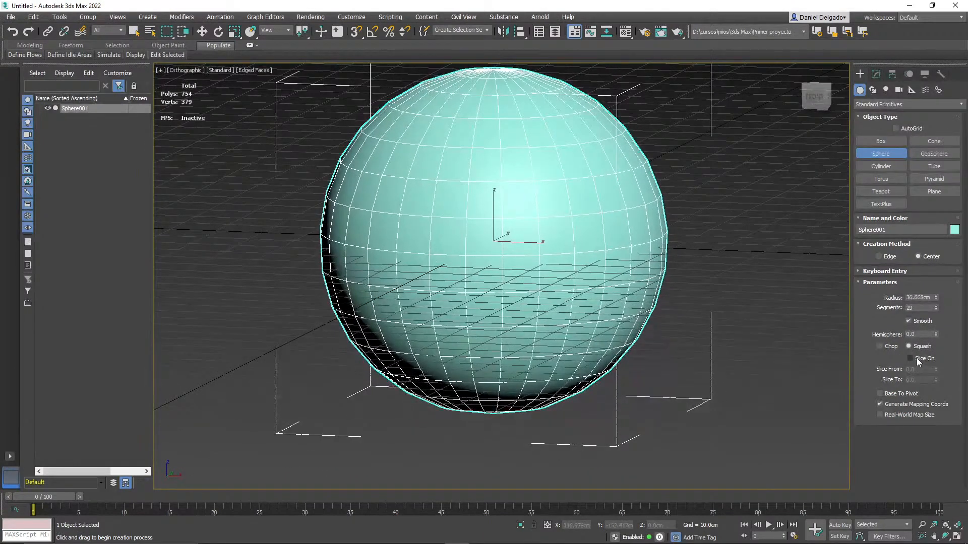
pyautogui.click(891, 347)
pyautogui.moveTo(934, 335); pyautogui.dragTo(932, 356)
pyautogui.moveTo(936, 334); pyautogui.dragTo(933, 282)
# Step: Turn on slicing for the squashed hemisphere and set Slice From to 168
pyautogui.keyDown('alt'); pyautogui.moveTo(720, 414); pyautogui.dragTo(824, 397, button='middle'); pyautogui.keyUp('alt')
pyautogui.click(930, 357)
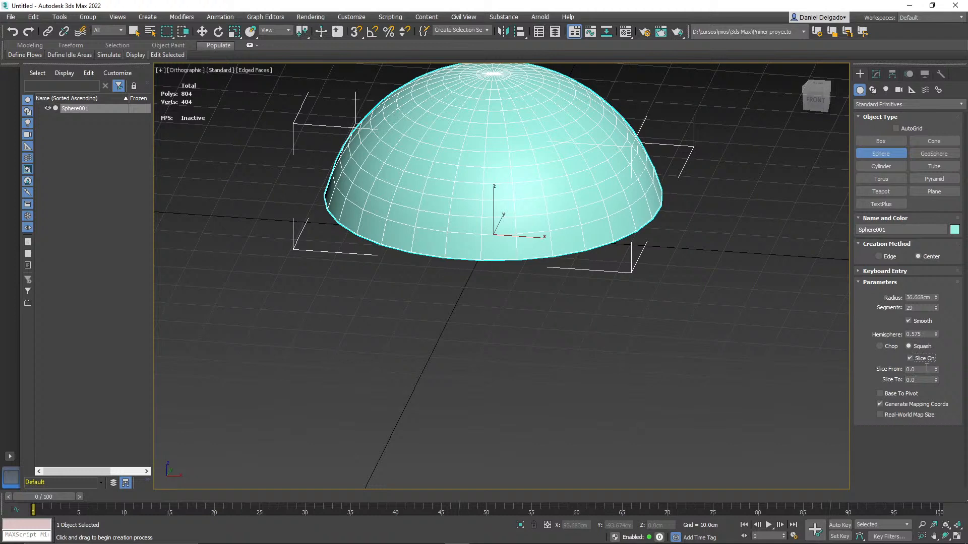
pyautogui.moveTo(935, 370); pyautogui.dragTo(910, 202)
# Step: Switch to the Brave browser and search Google in a new tab for "corte transversal y corte longitudinal"
pyautogui.hotkey('alt', 'Tab')
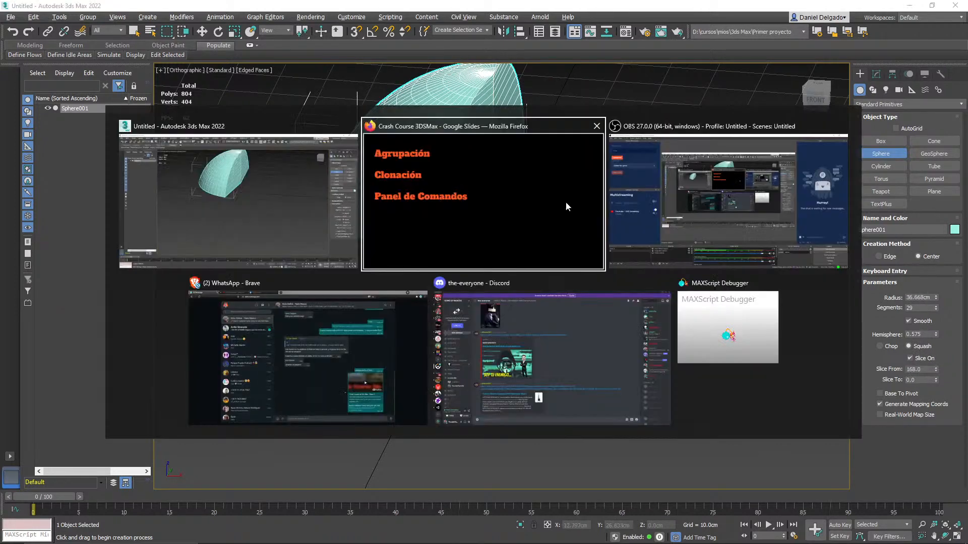
pyautogui.click(390, 285)
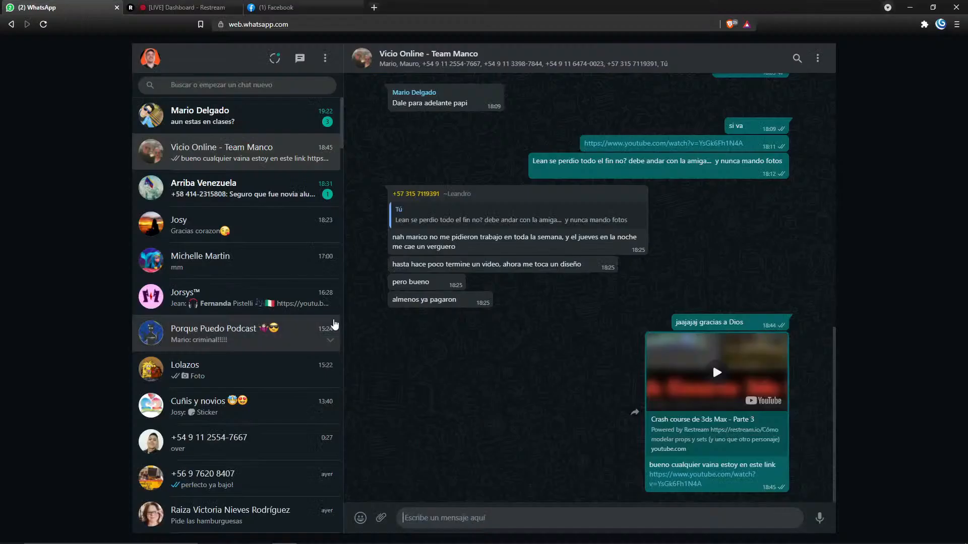
pyautogui.click(374, 8)
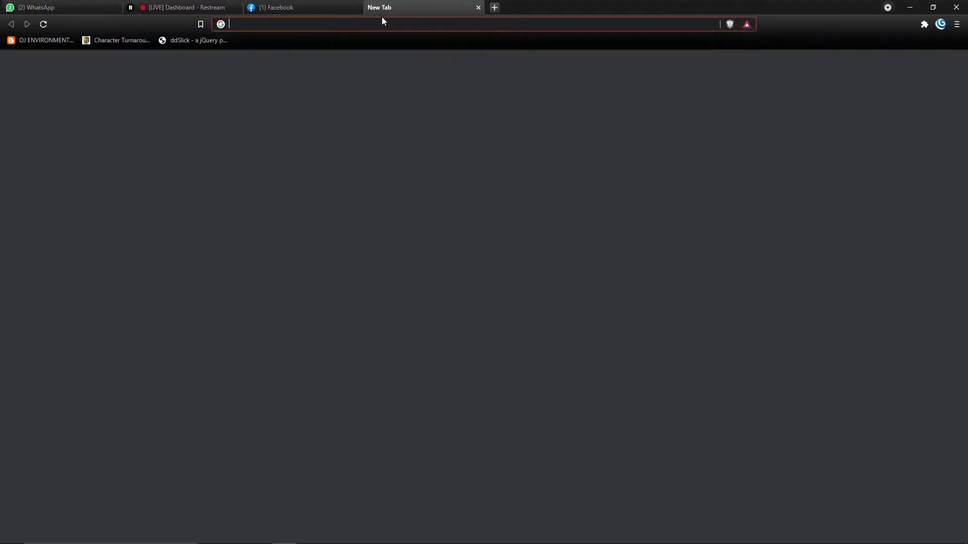
pyautogui.write('cor')
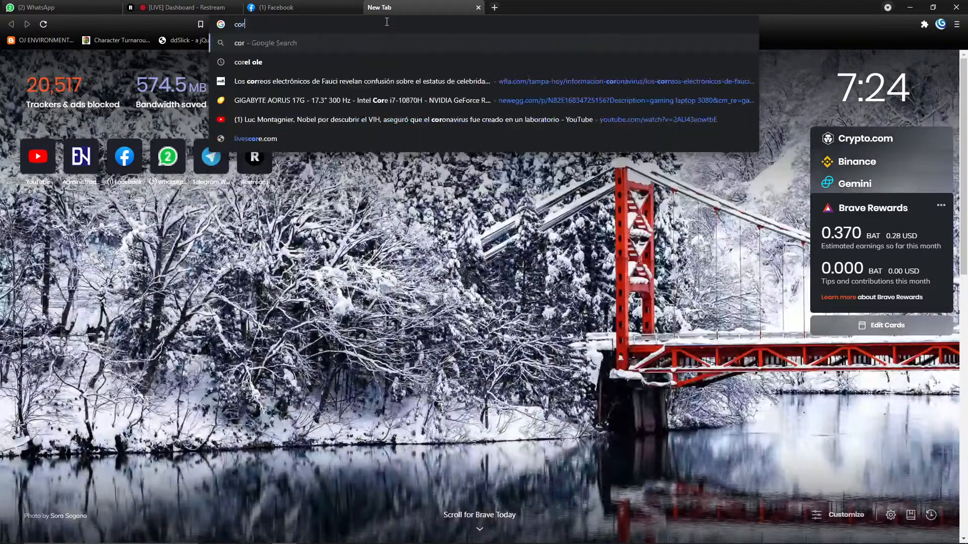
pyautogui.write('te transver')
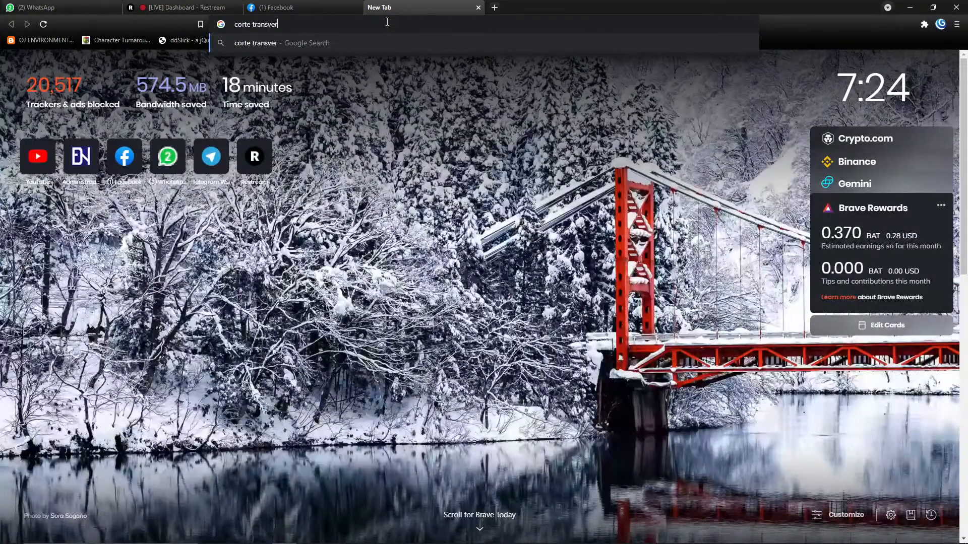
pyautogui.write('sal y corte longitudinal')
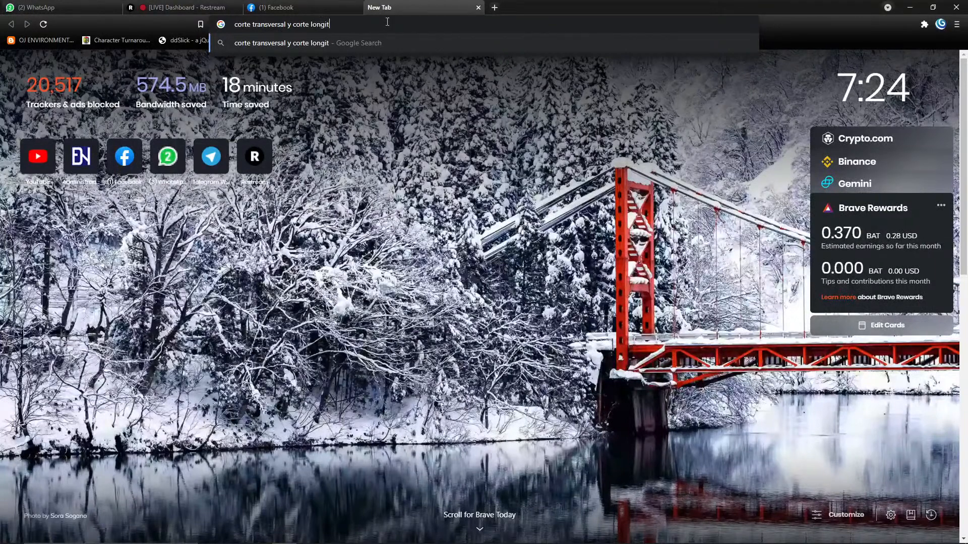
pyautogui.press('Return')
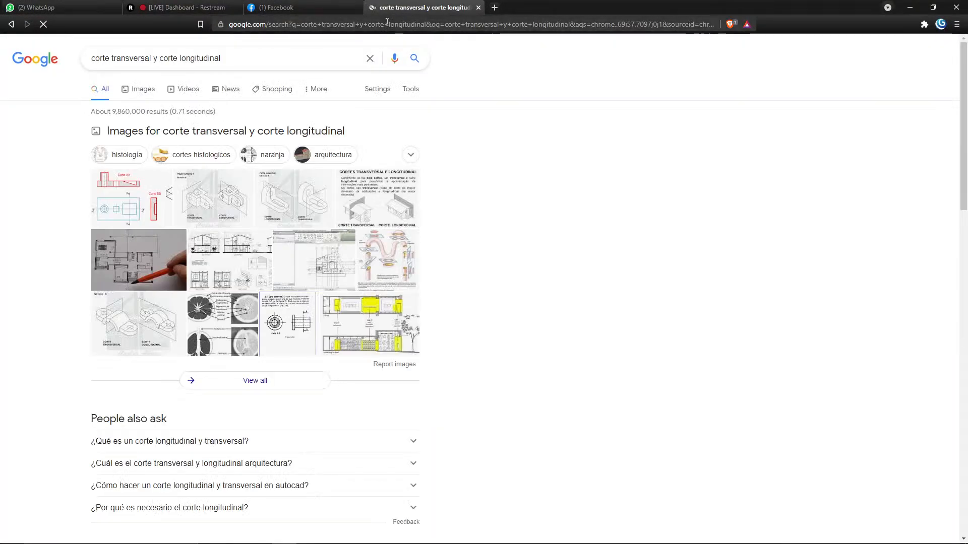
# Step: Expand the related question "¿Qué es un corte longitudinal y transversal?" and read its answer
pyautogui.scroll(-2, 160, 416)
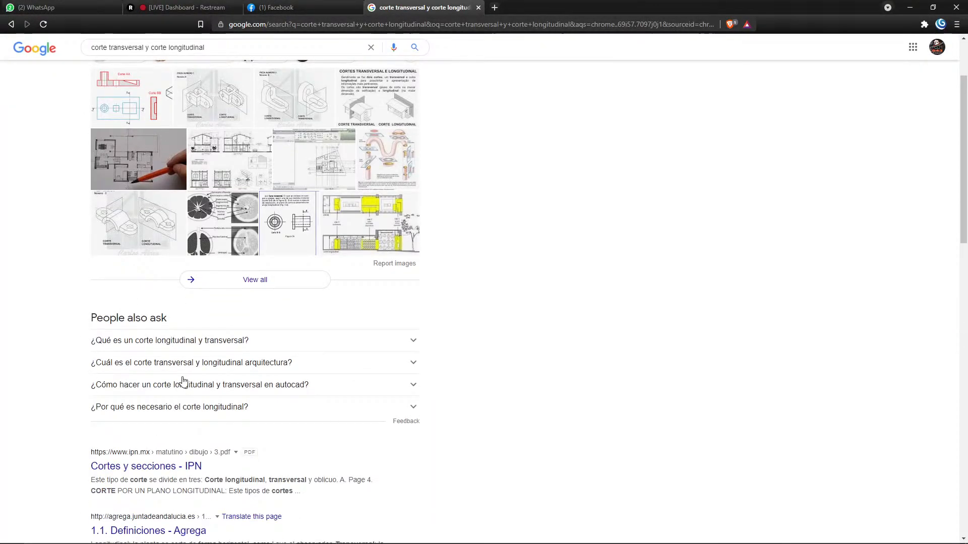
pyautogui.click(199, 339)
pyautogui.scroll(-1, 243, 391)
pyautogui.scroll(-1, 243, 391)
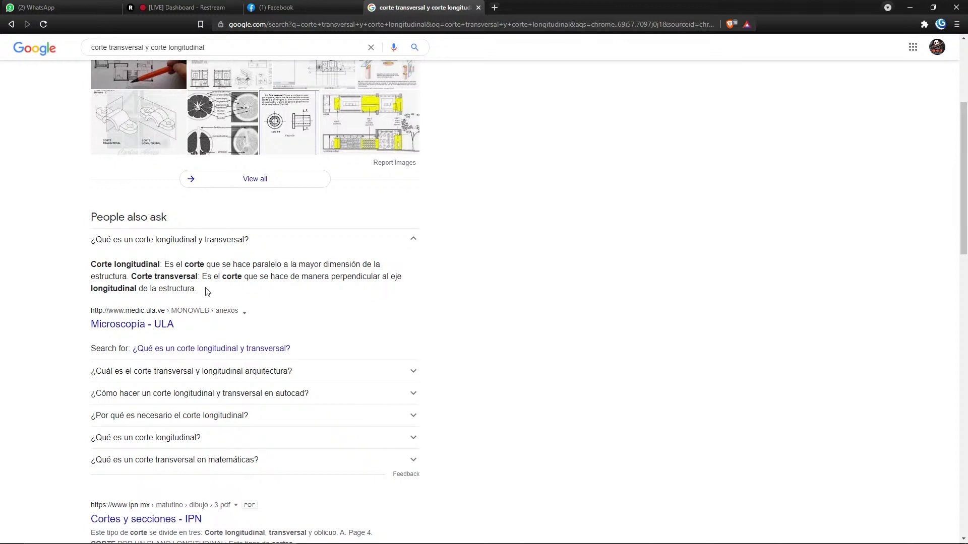
# Step: Switch back to 3ds Max and set the hemisphere's Slice From value to 217
pyautogui.hotkey('alt', 'Tab')
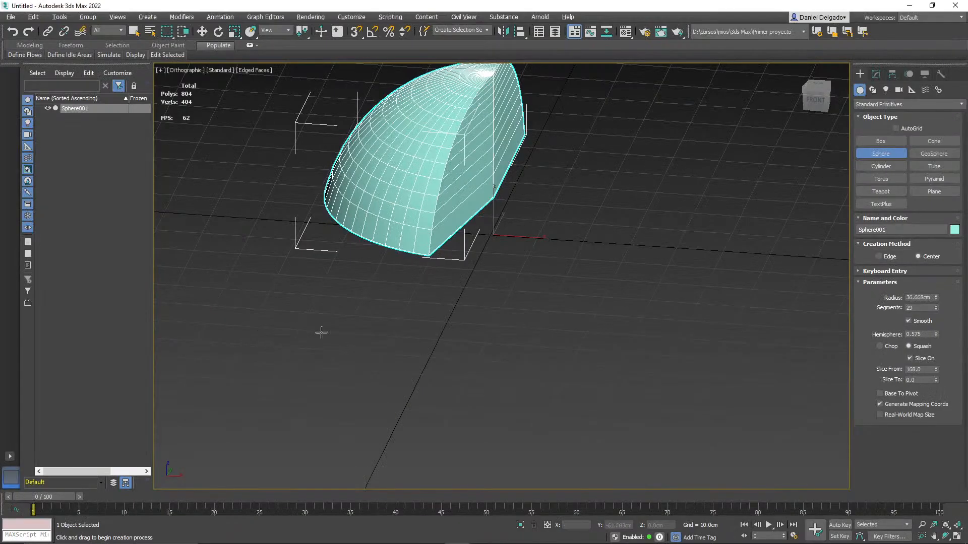
pyautogui.moveTo(519, 236); pyautogui.dragTo(518, 373, button='middle')
pyautogui.keyDown('alt'); pyautogui.moveTo(569, 353); pyautogui.dragTo(533, 354, button='middle'); pyautogui.keyUp('alt')
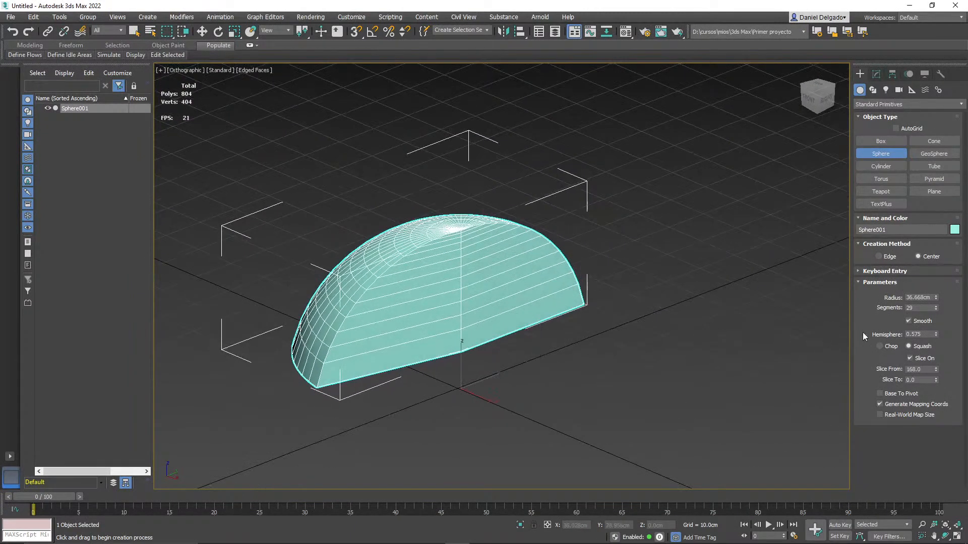
pyautogui.moveTo(933, 371); pyautogui.dragTo(935, 334)
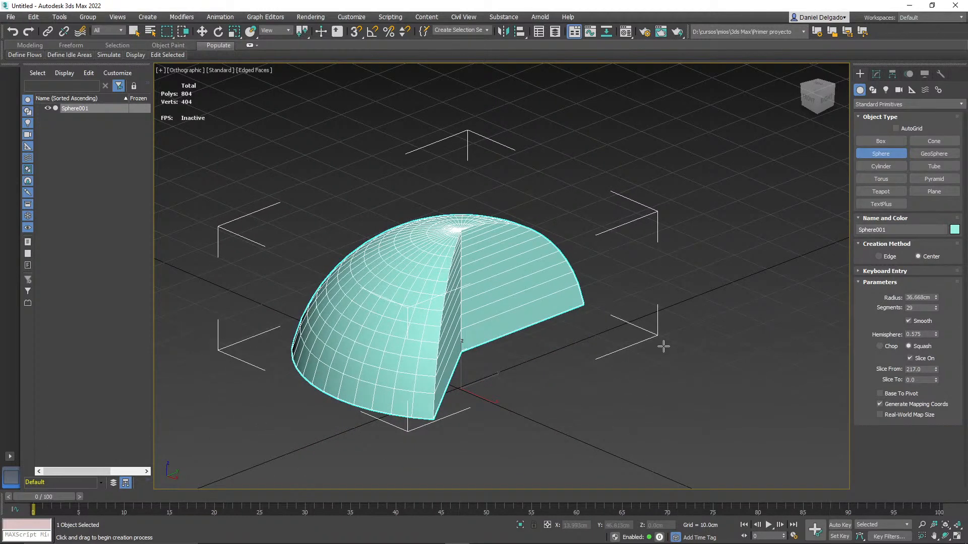
# Step: Leave sphere creation and delete the sliced hemisphere from the scene
pyautogui.click(875, 75)
pyautogui.click(860, 74)
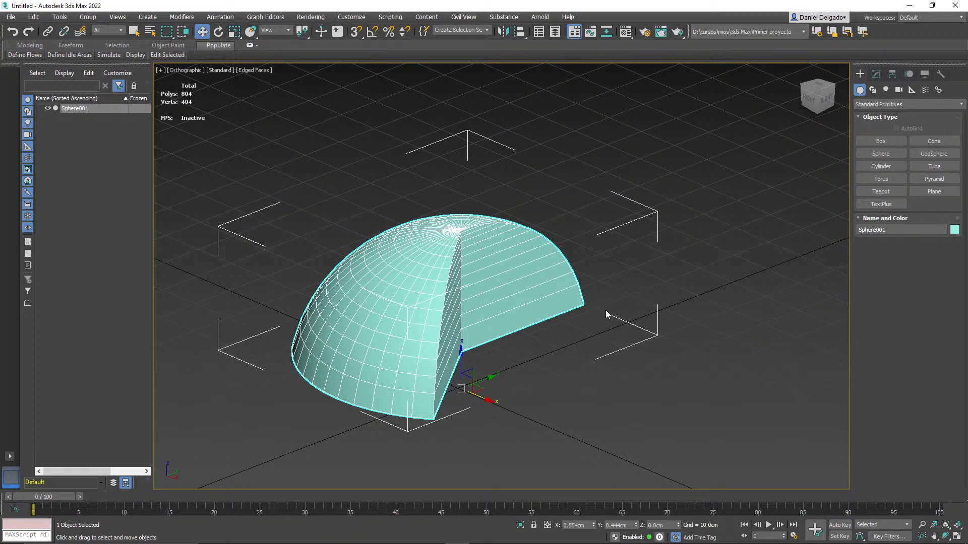
pyautogui.press('Delete')
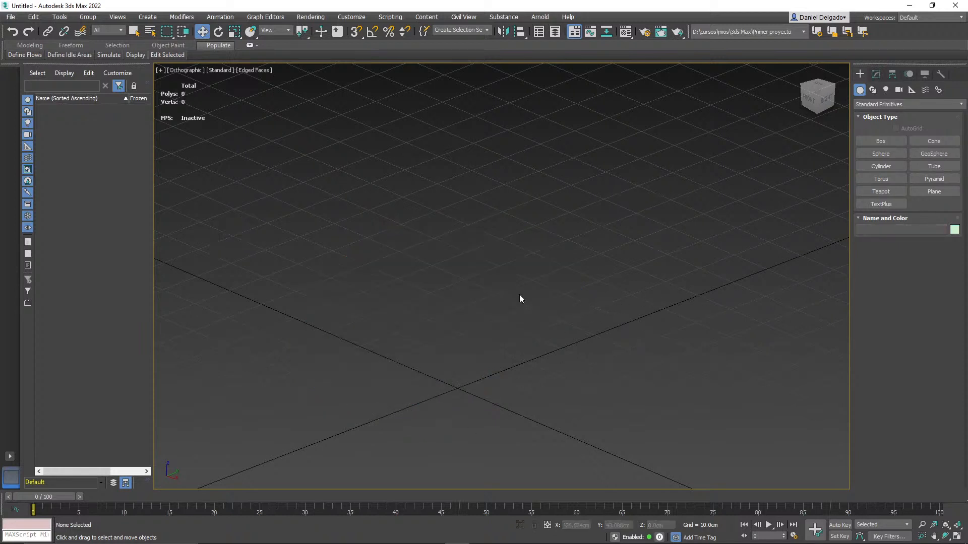
# Step: Switch the viewport to Perspective and create a geosphere of about 34 cm radius centred near the grid origin
pyautogui.press('p')
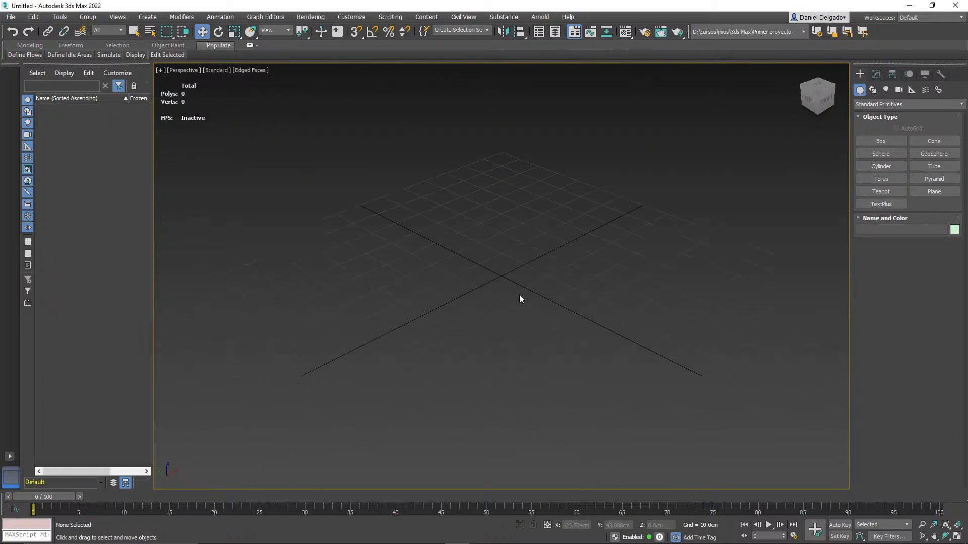
pyautogui.click(933, 155)
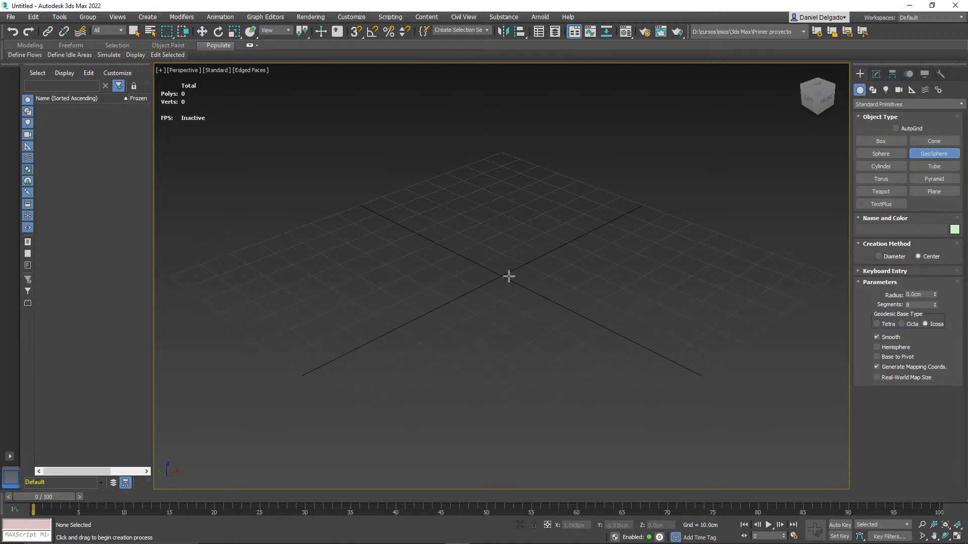
pyautogui.moveTo(500, 275); pyautogui.dragTo(609, 302)
# Step: Create a standard sphere of about 26 cm radius beside the geosphere and set its Hemisphere value to 0
pyautogui.moveTo(665, 321); pyautogui.dragTo(567, 317, button='middle')
pyautogui.click(881, 153)
pyautogui.moveTo(597, 297); pyautogui.dragTo(756, 312)
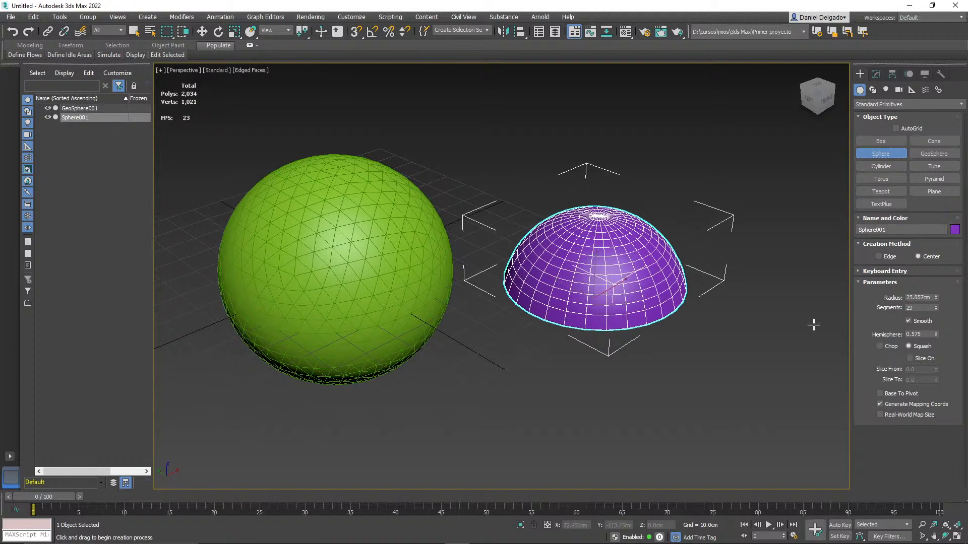
pyautogui.doubleClick(921, 334)
pyautogui.write('0')
pyautogui.press('Return')
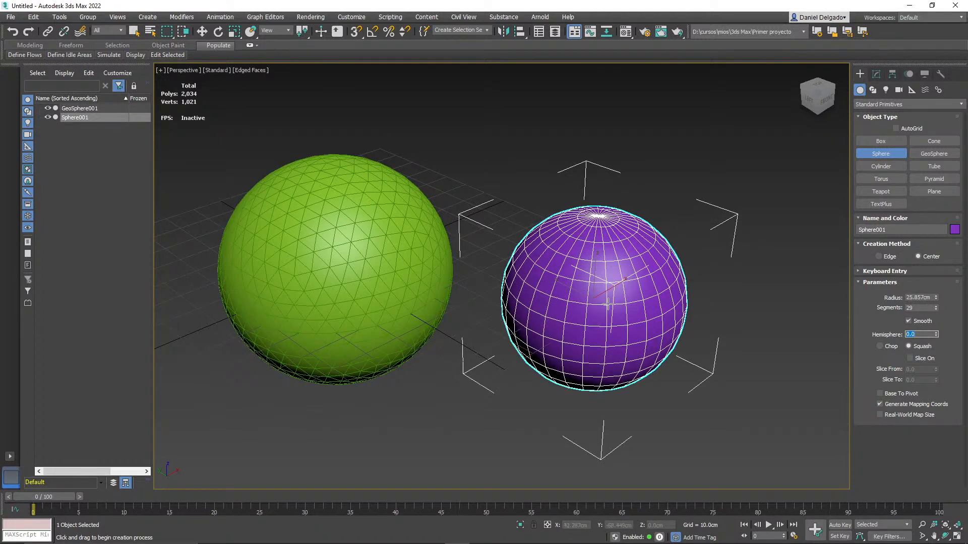
# Step: Raise the purple sphere about 19 cm along Z and compare its mesh with the geosphere's
pyautogui.press('w')
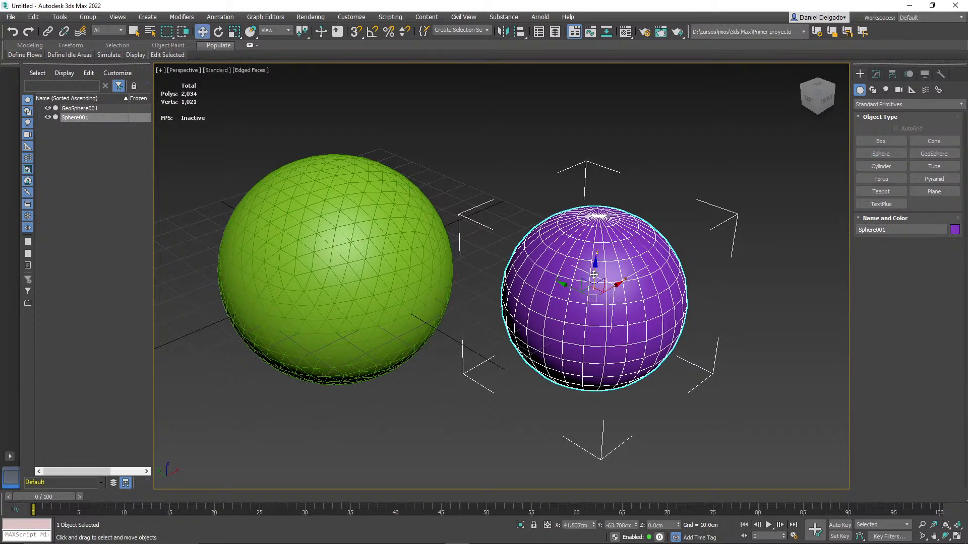
pyautogui.moveTo(597, 268); pyautogui.dragTo(598, 198)
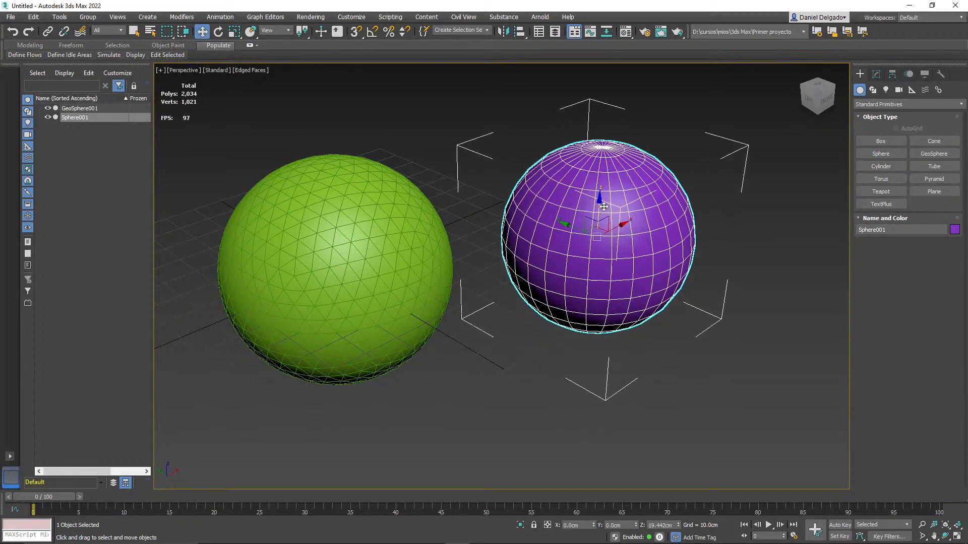
pyautogui.click(358, 265)
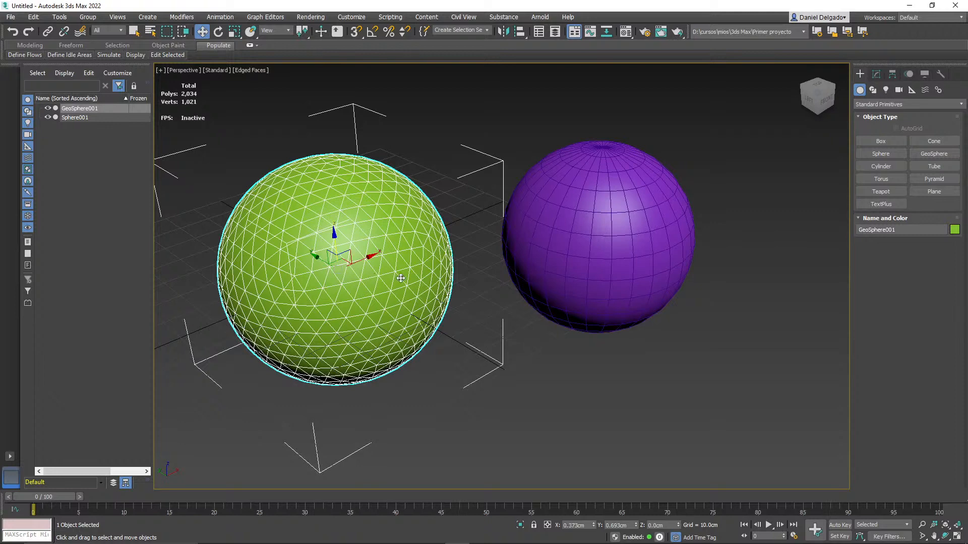
pyautogui.click(634, 225)
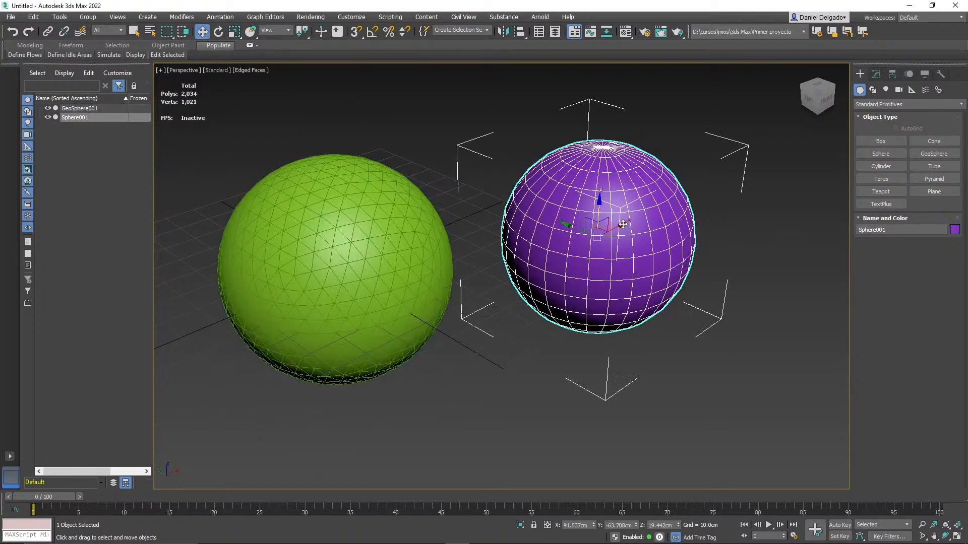
# Step: Try the Tetra and Octa geodesic base types on the geosphere and return it to Icosa
pyautogui.click(348, 227)
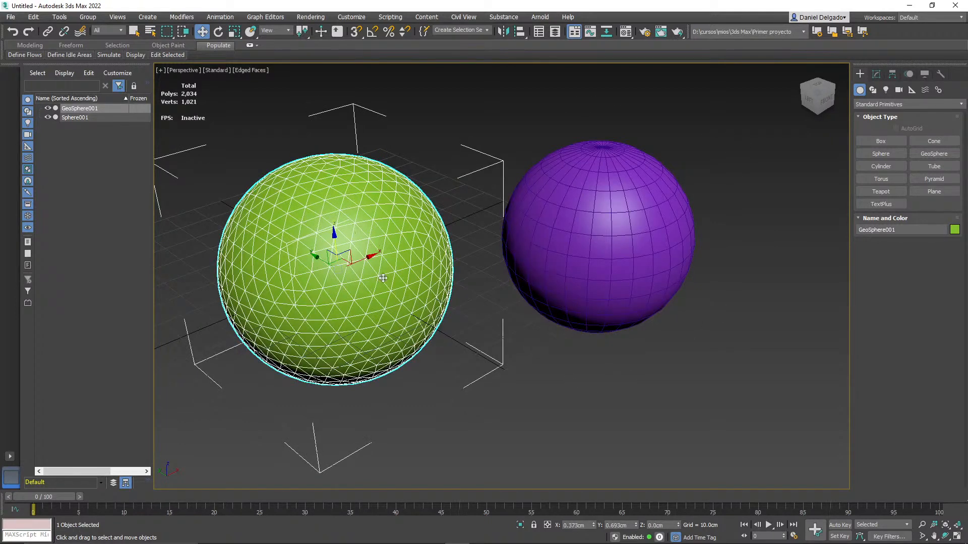
pyautogui.click(876, 74)
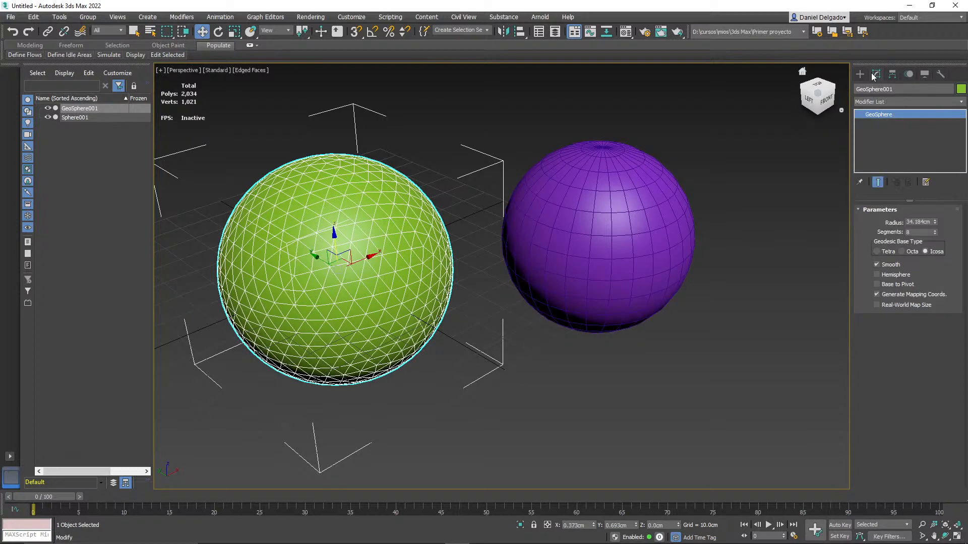
pyautogui.click(862, 74)
pyautogui.click(876, 74)
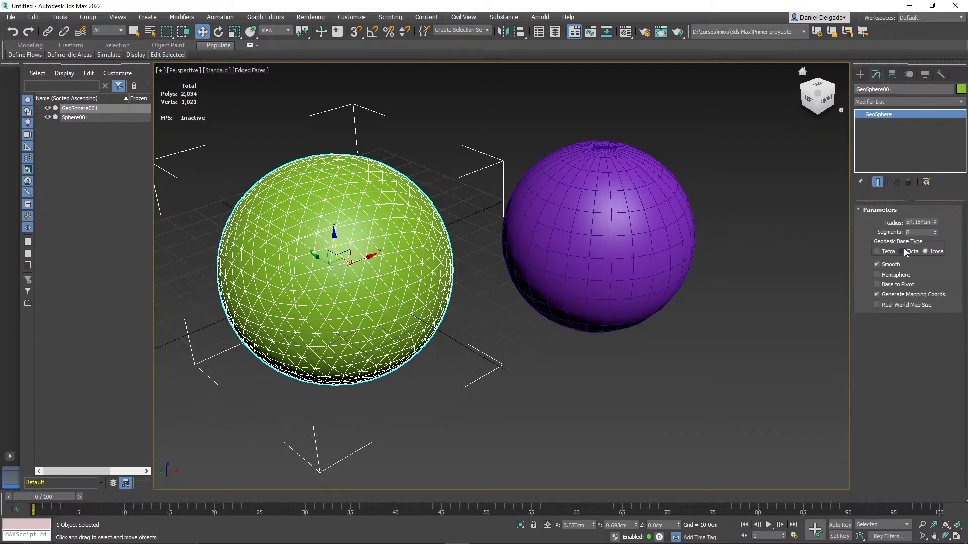
pyautogui.click(877, 251)
pyautogui.keyDown('alt'); pyautogui.moveTo(443, 376); pyautogui.dragTo(454, 357, button='middle'); pyautogui.keyUp('alt')
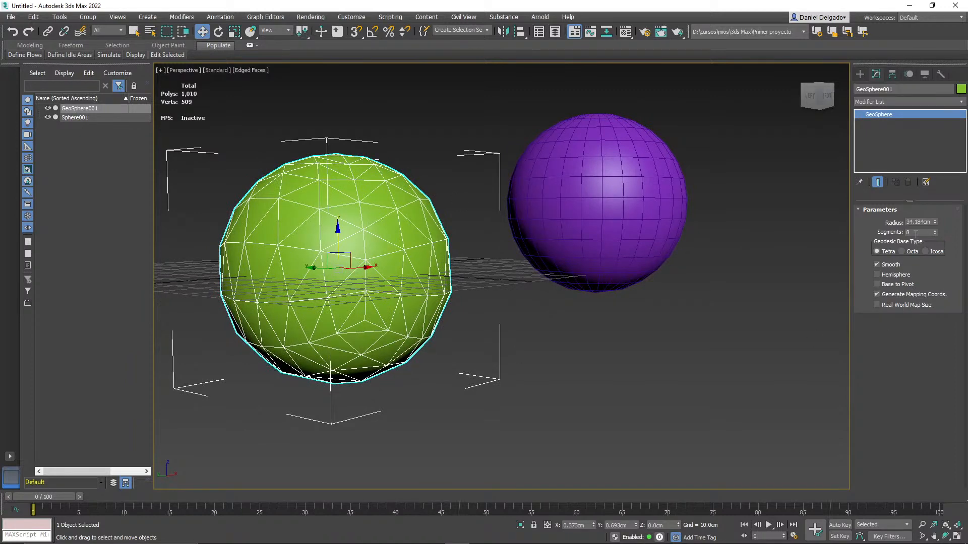
pyautogui.click(901, 251)
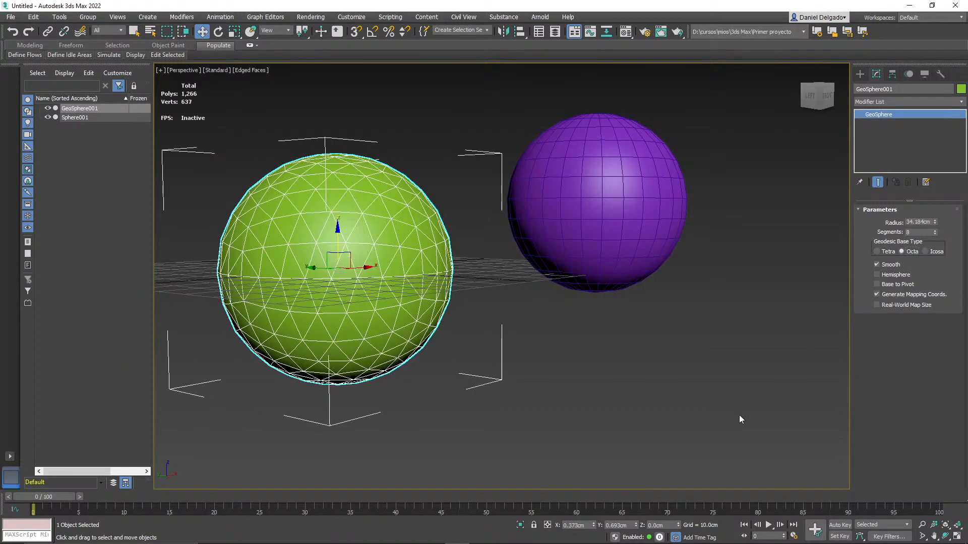
pyautogui.keyDown('alt'); pyautogui.moveTo(601, 413); pyautogui.dragTo(413, 358, button='middle'); pyautogui.keyUp('alt')
pyautogui.click(925, 252)
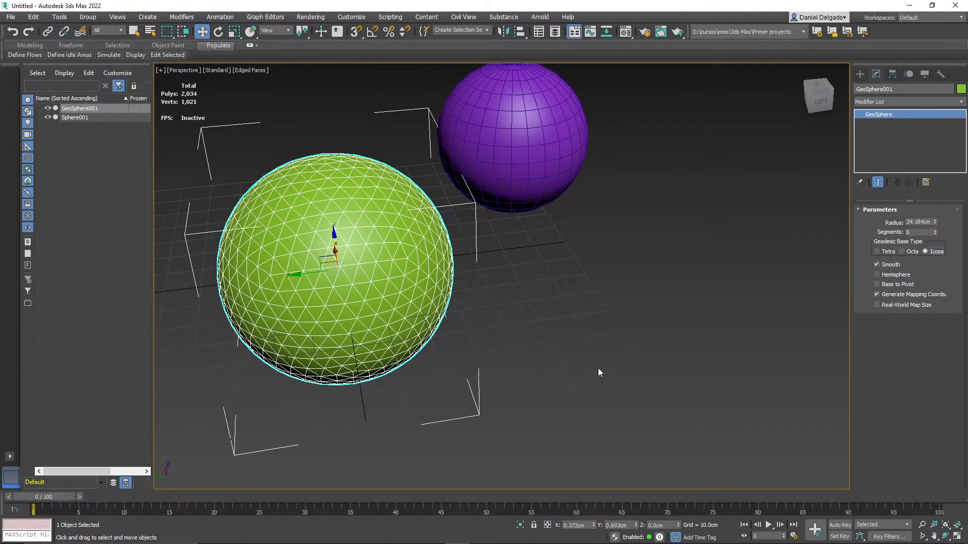
# Step: Reduce the geosphere to 1 segment and view the shape from below
pyautogui.hotkey('alt', 'Tab')
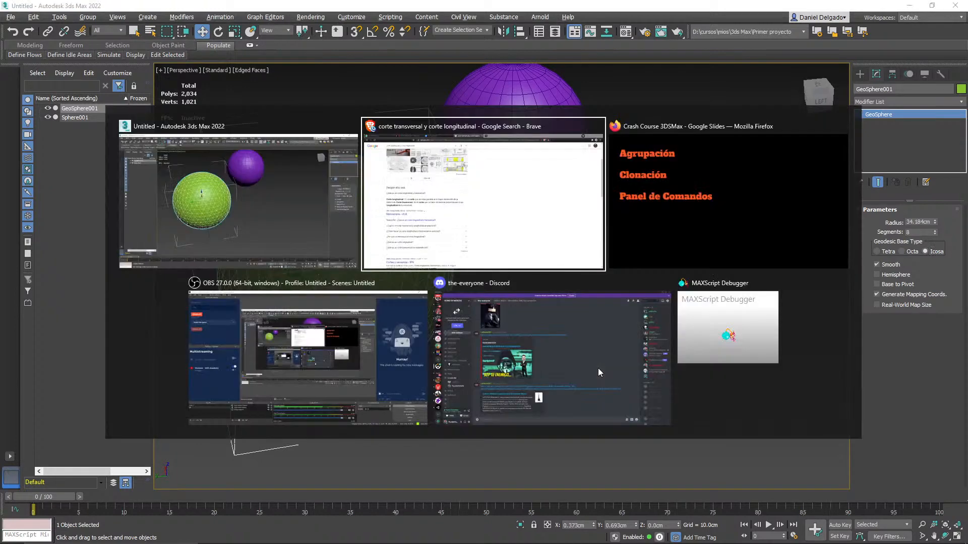
pyautogui.click(318, 203)
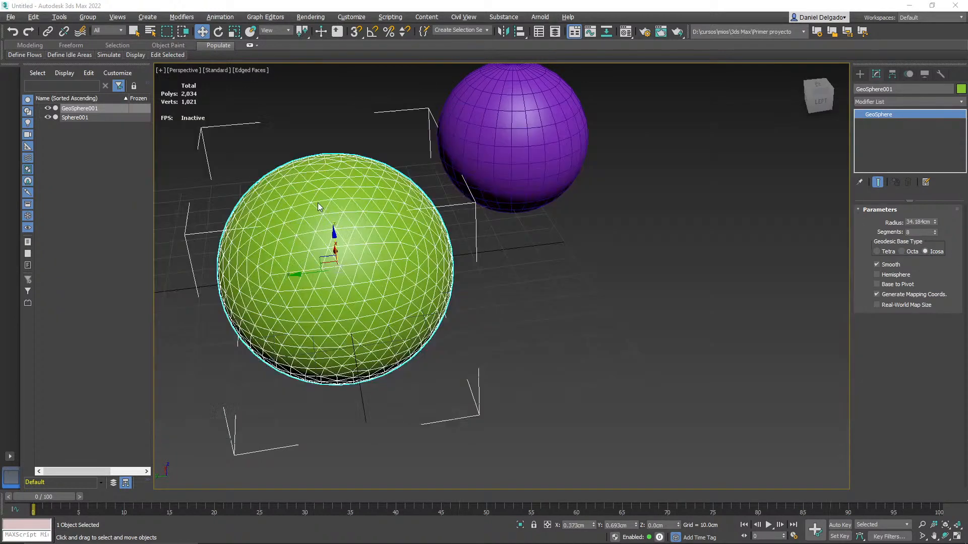
pyautogui.keyDown('alt'); pyautogui.moveTo(479, 362); pyautogui.dragTo(422, 338, button='middle'); pyautogui.keyUp('alt')
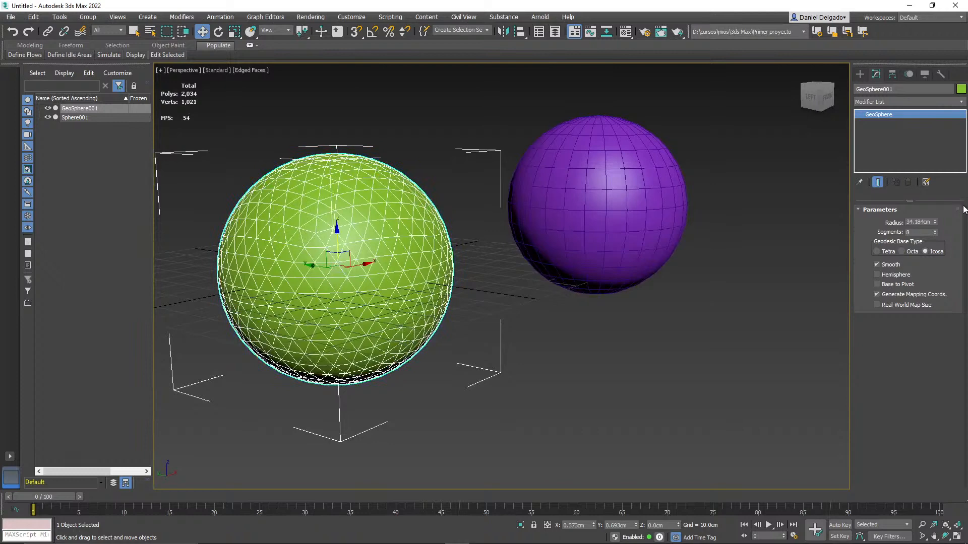
pyautogui.moveTo(935, 233); pyautogui.dragTo(934, 296)
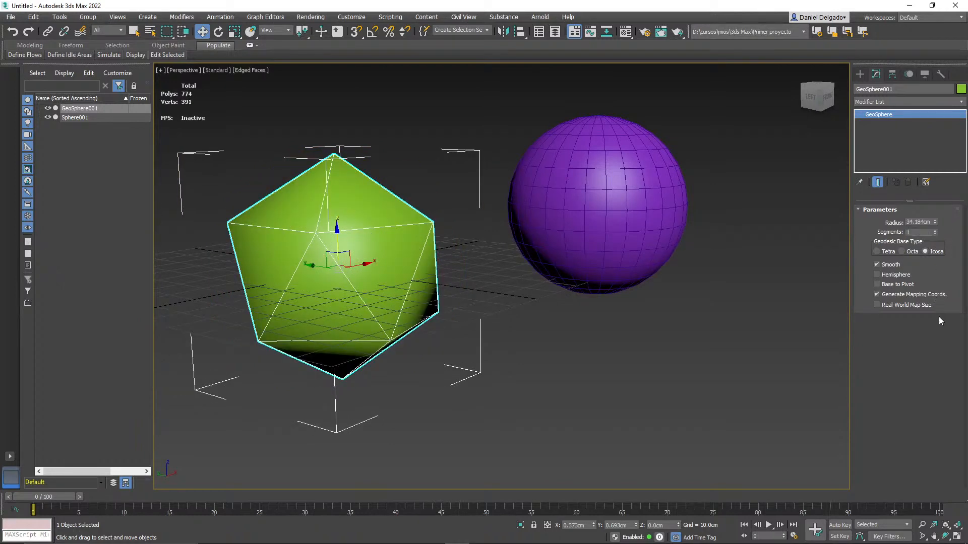
pyautogui.doubleClick(922, 232)
pyautogui.keyDown('alt'); pyautogui.moveTo(626, 376); pyautogui.dragTo(670, 348, button='middle'); pyautogui.keyUp('alt')
# Step: Delete the purple sphere and select the geosphere again
pyautogui.click(541, 261)
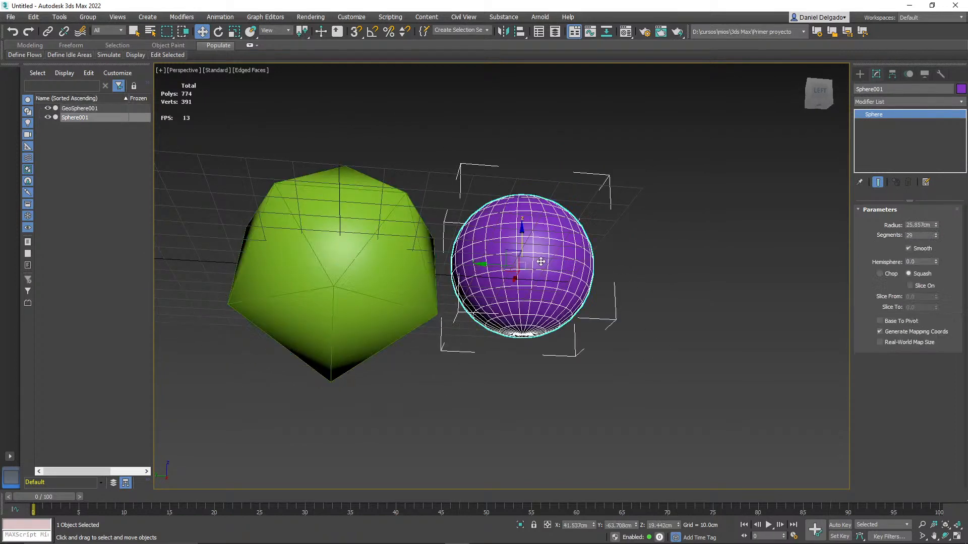
pyautogui.press('Delete')
pyautogui.click(401, 256)
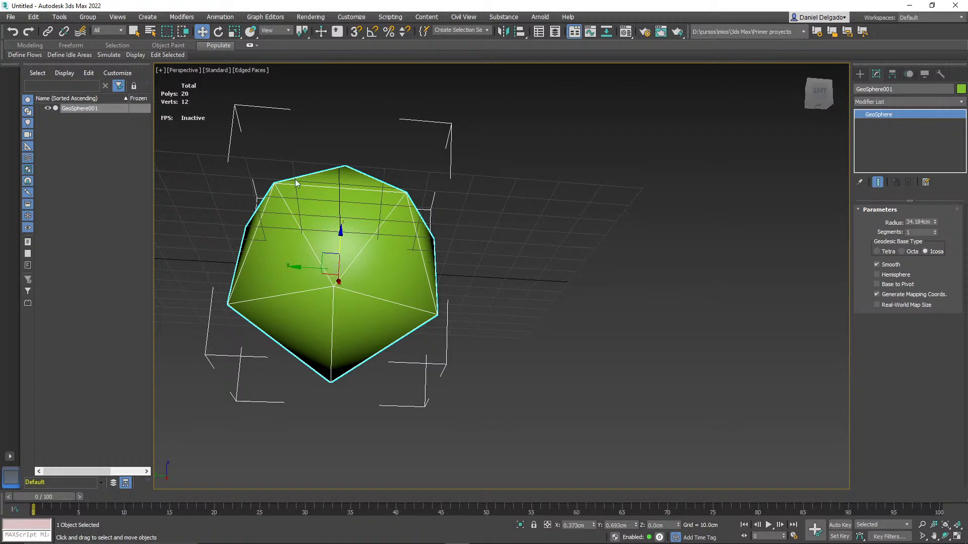
pyautogui.keyDown('alt'); pyautogui.moveTo(446, 309); pyautogui.dragTo(561, 343, button='middle'); pyautogui.keyUp('alt')
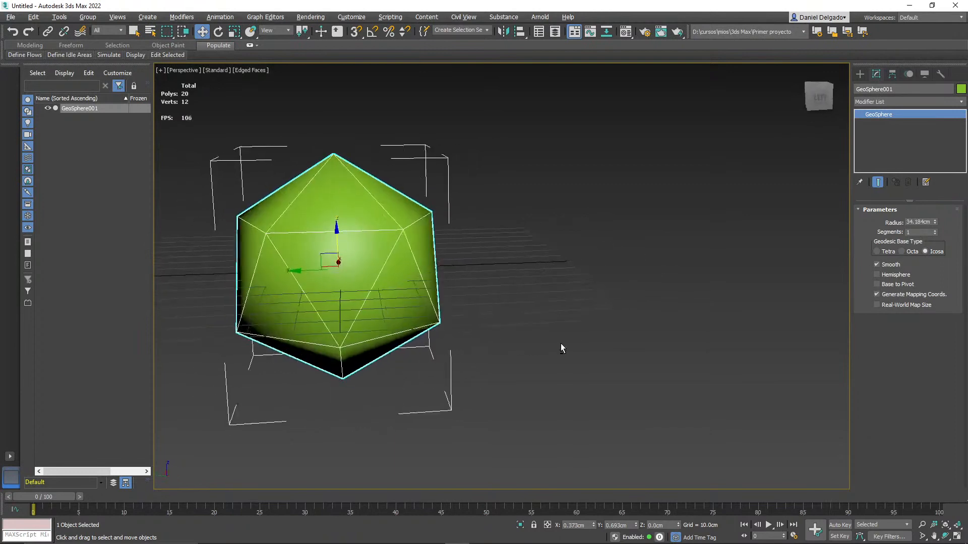
# Step: Increase the geosphere's segments to 6 and centre it in the viewport
pyautogui.click(936, 230)
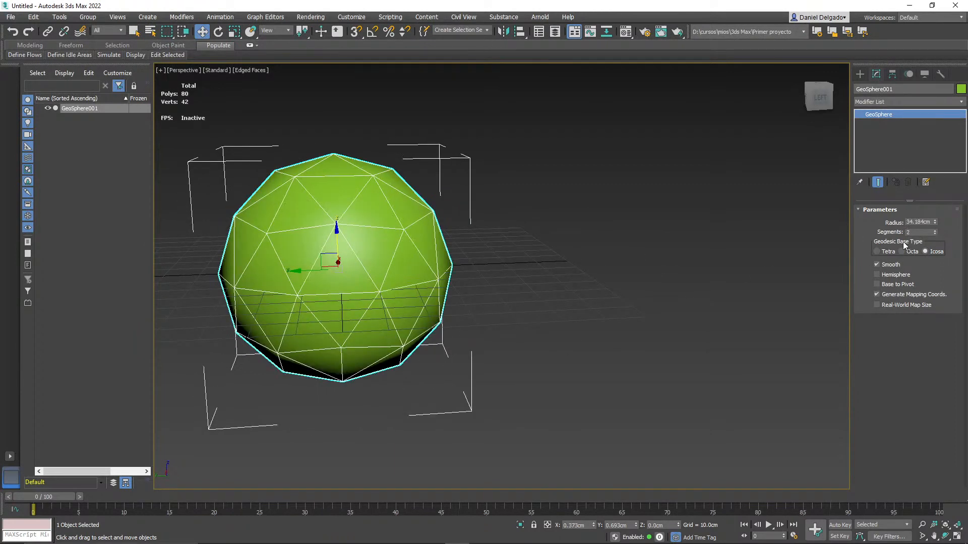
pyautogui.press('z')
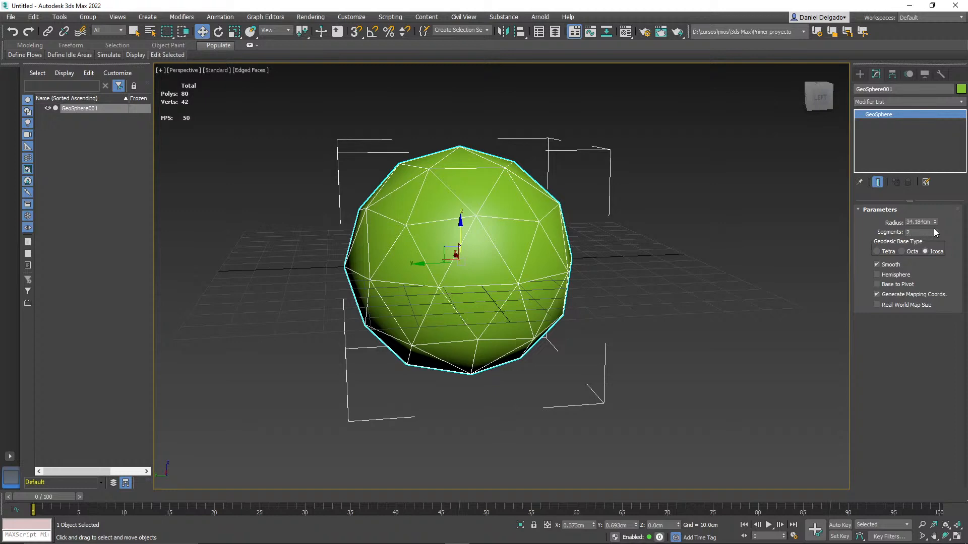
pyautogui.click(936, 230)
pyautogui.click(935, 230)
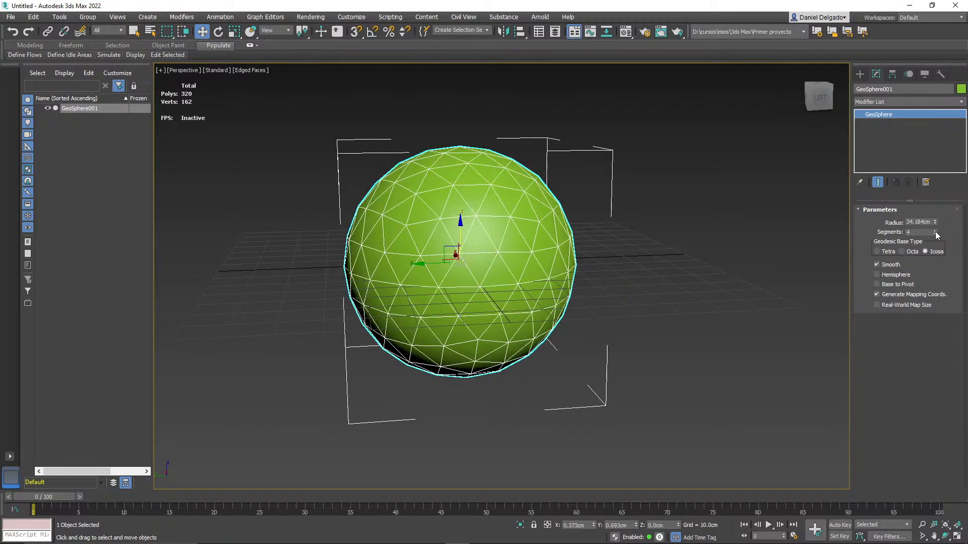
pyautogui.click(935, 231)
pyautogui.click(935, 230)
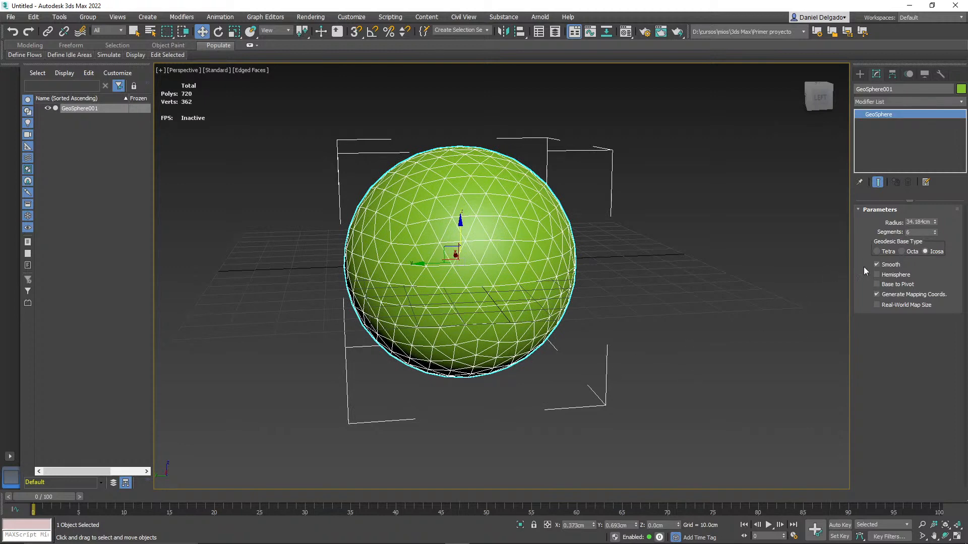
# Step: Inspect the geosphere's unsmoothed facets with its edges hidden and turn Smooth back on
pyautogui.click(703, 341)
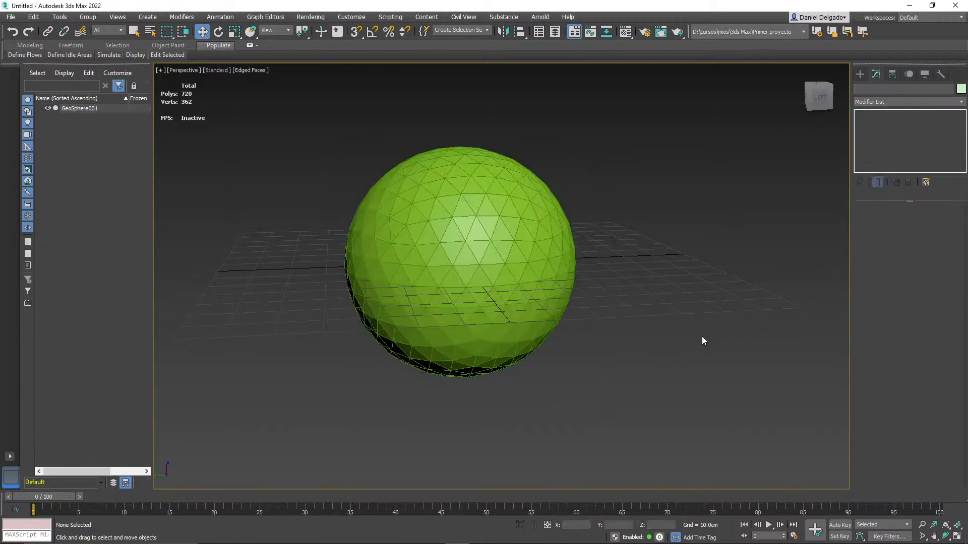
pyautogui.click(479, 247)
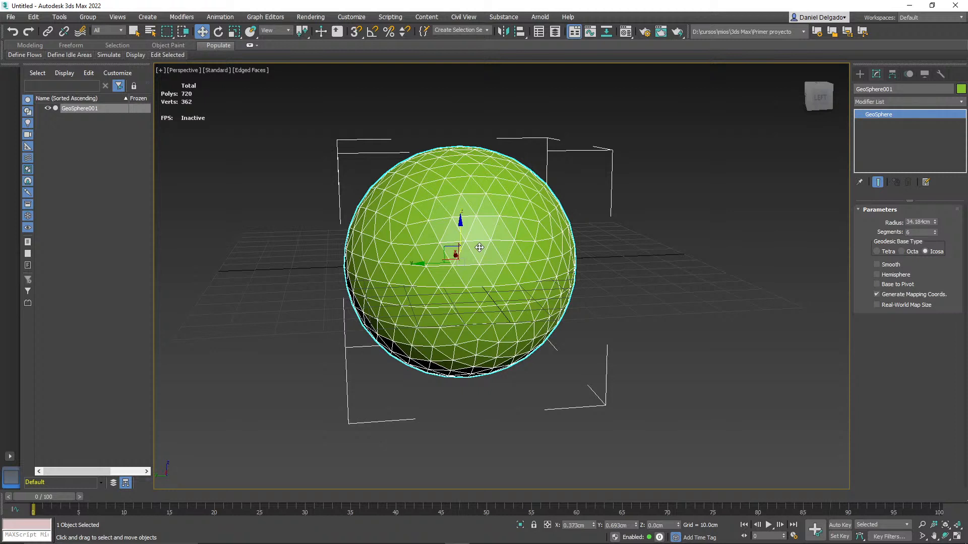
pyautogui.press('F4')
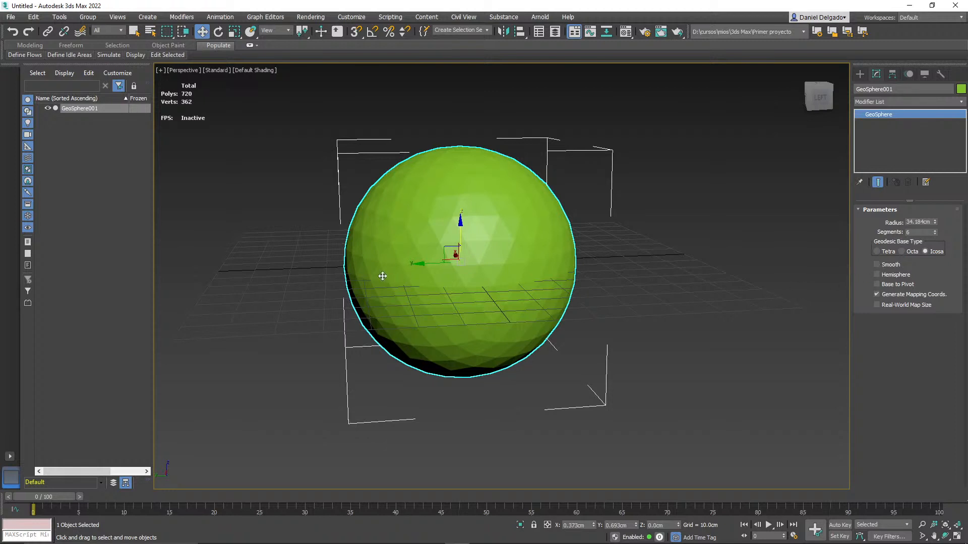
pyautogui.click(897, 266)
# Step: Try the Hemisphere option on the geosphere, show its edges again and restore the full sphere
pyautogui.click(894, 274)
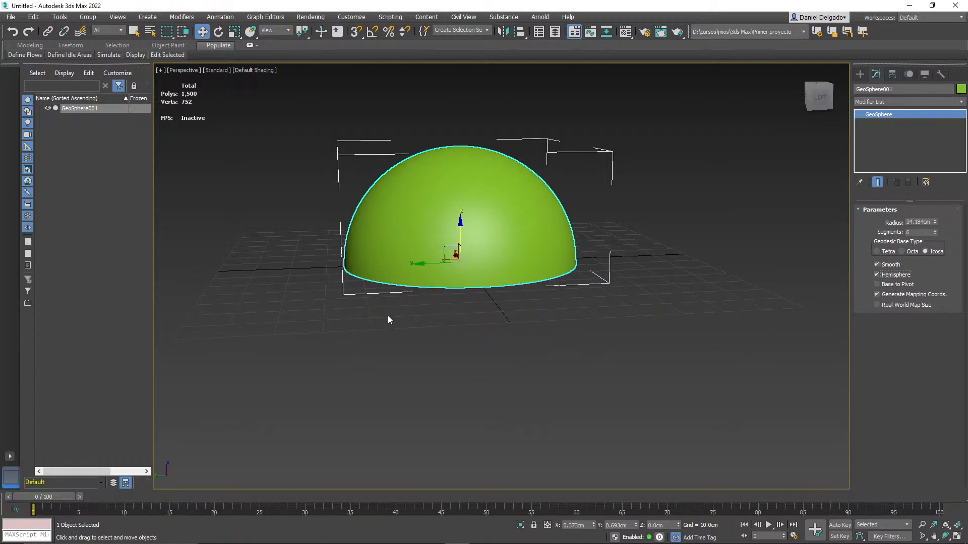
pyautogui.moveTo(488, 359)
pyautogui.keyDown('alt'); pyautogui.mouseDown(button='middle')
pyautogui.moveTo(486, 314)
pyautogui.moveTo(500, 347)
pyautogui.mouseUp(button='middle'); pyautogui.keyUp('alt')
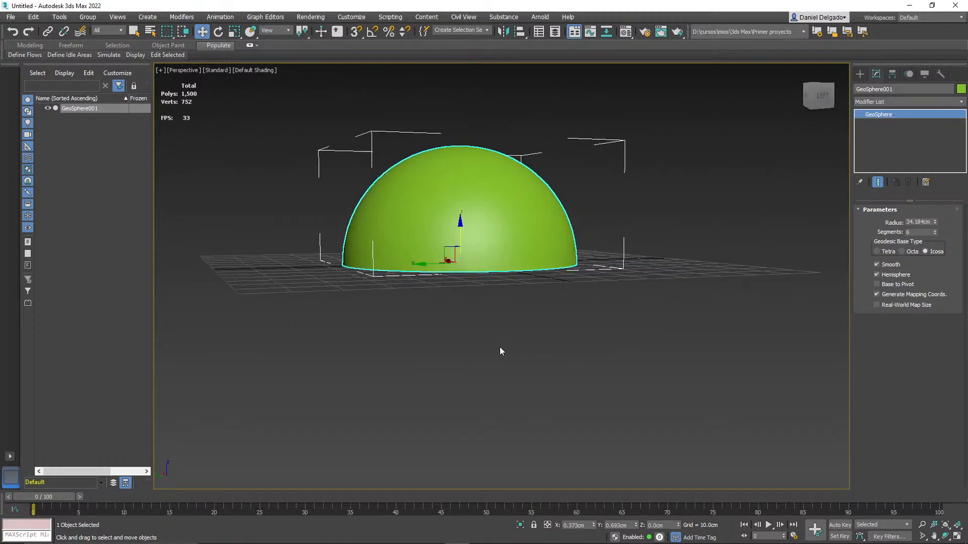
pyautogui.press('F4')
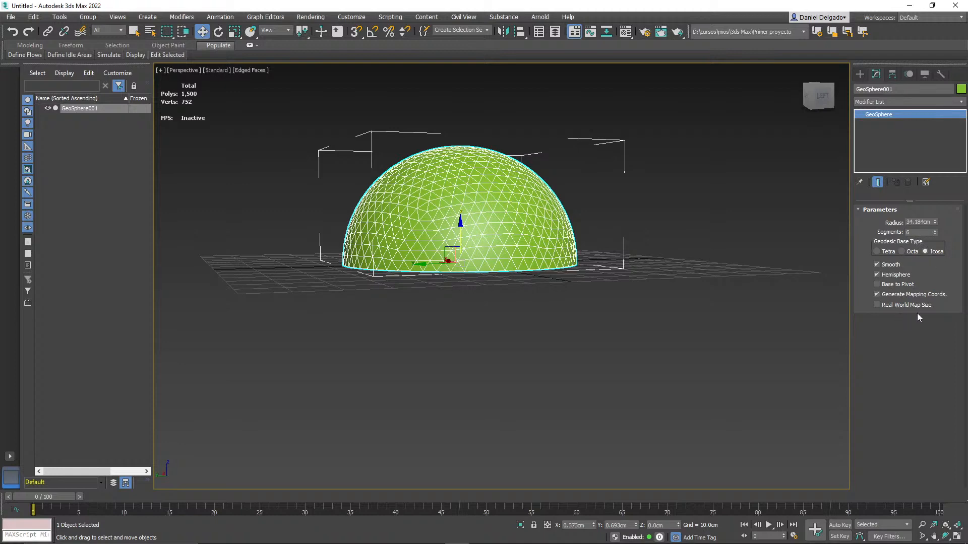
pyautogui.click(898, 275)
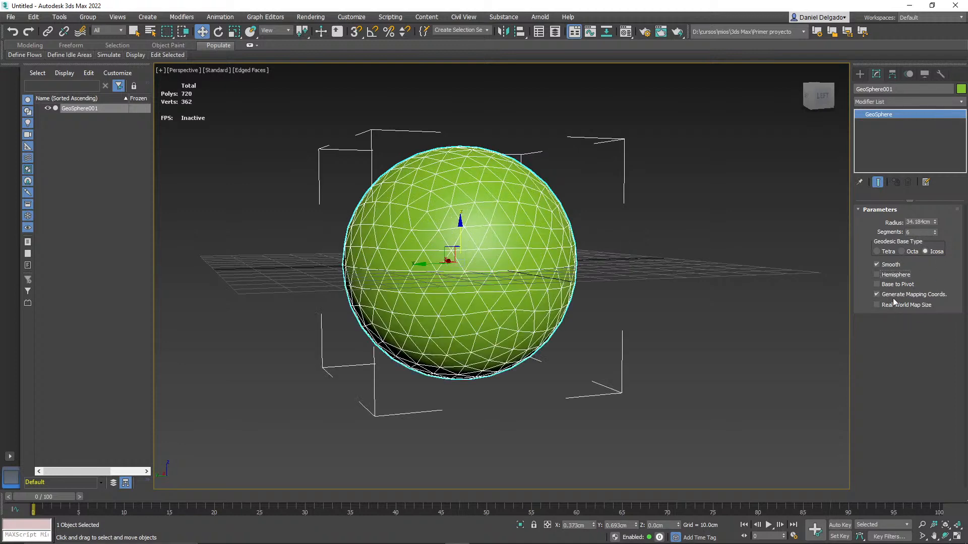
# Step: Enable Base to Pivot on the geosphere, inspect it against the grid and return to the standard primitives
pyautogui.click(897, 284)
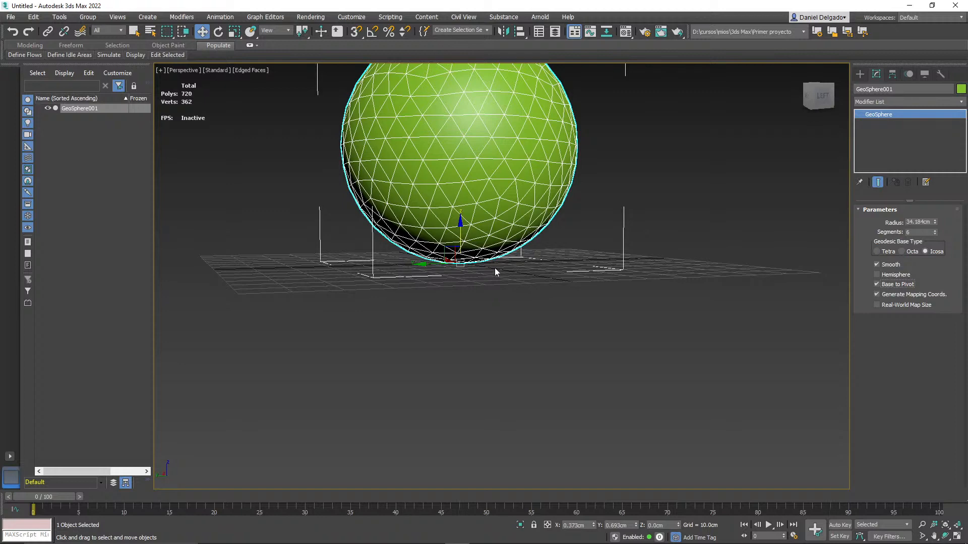
pyautogui.moveTo(495, 220); pyautogui.dragTo(506, 315, button='middle')
pyautogui.keyDown('alt'); pyautogui.moveTo(506, 315); pyautogui.dragTo(516, 359, button='middle'); pyautogui.keyUp('alt')
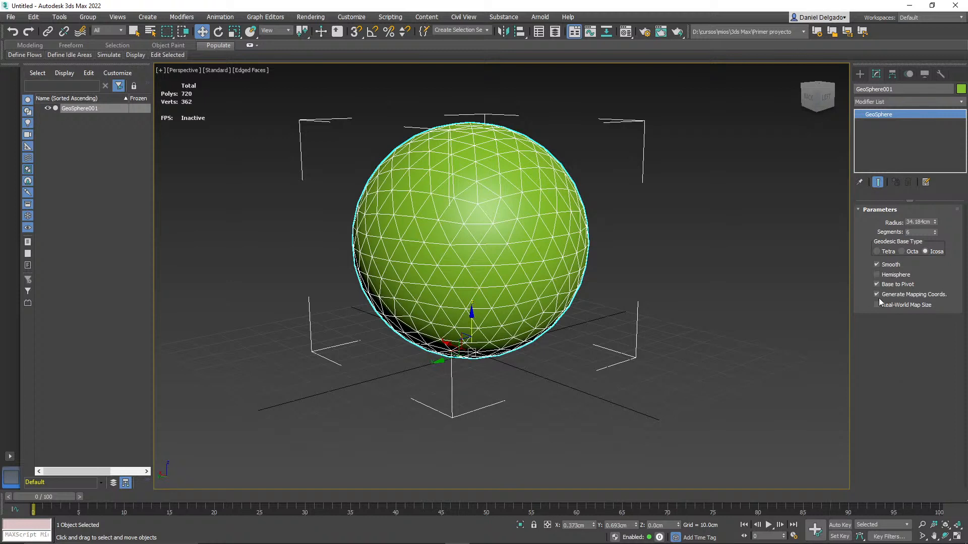
pyautogui.click(857, 75)
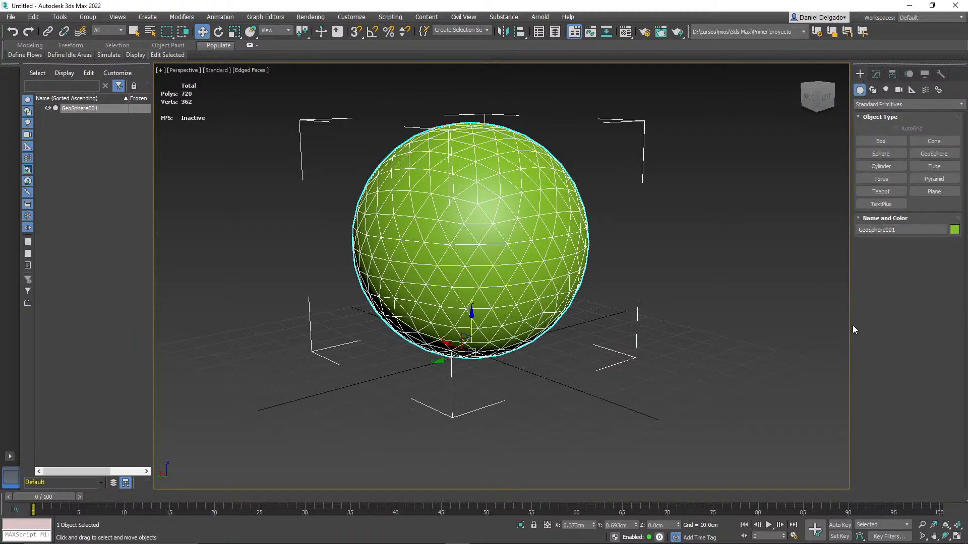
# Step: Review the creation parameters of the Cylinder, Tube and Torus primitives
pyautogui.click(888, 165)
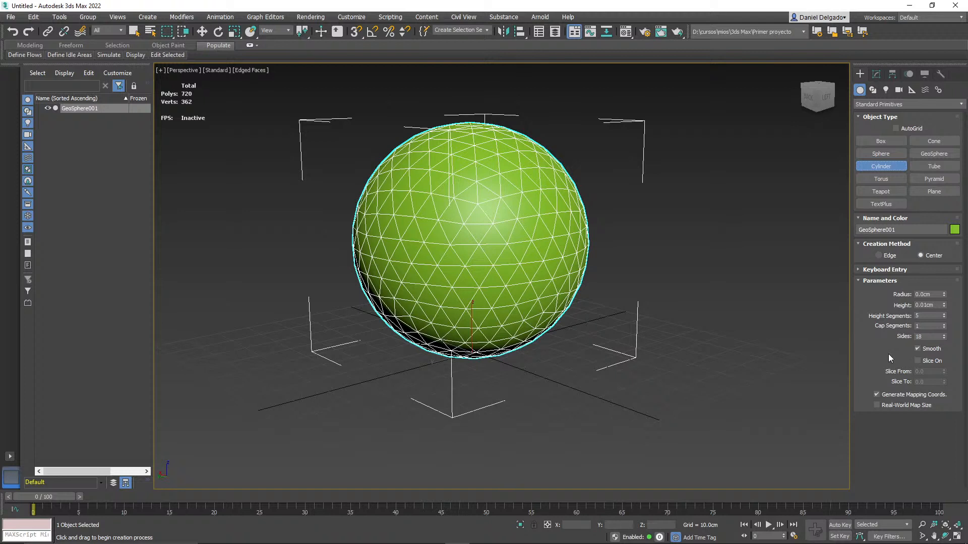
pyautogui.click(933, 167)
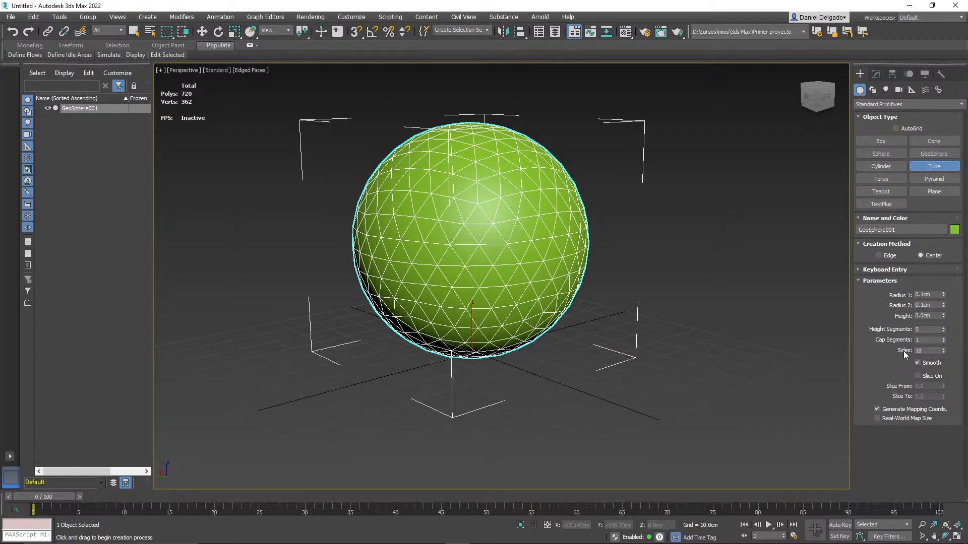
pyautogui.click(876, 182)
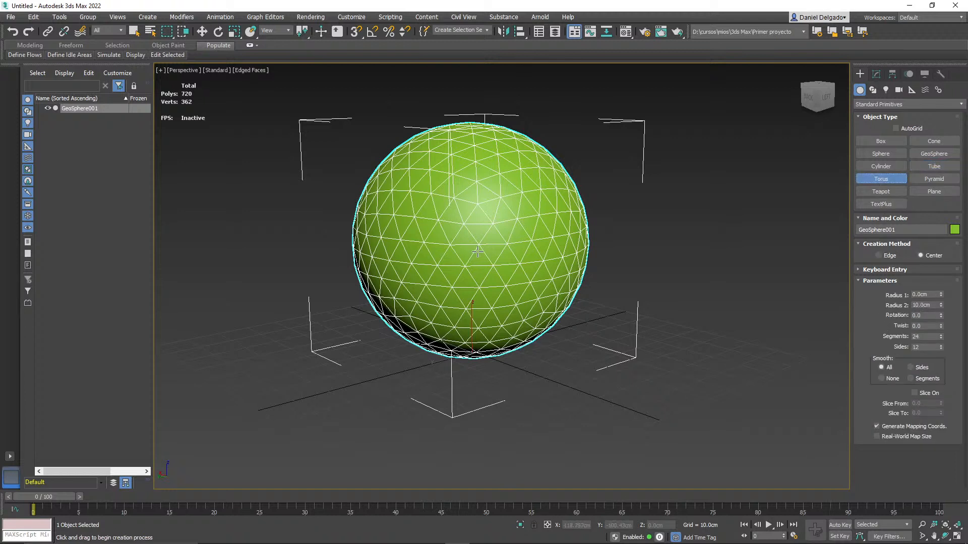
# Step: Delete the geosphere and switch the object category to Extended Primitives
pyautogui.press('w')
pyautogui.press('Delete')
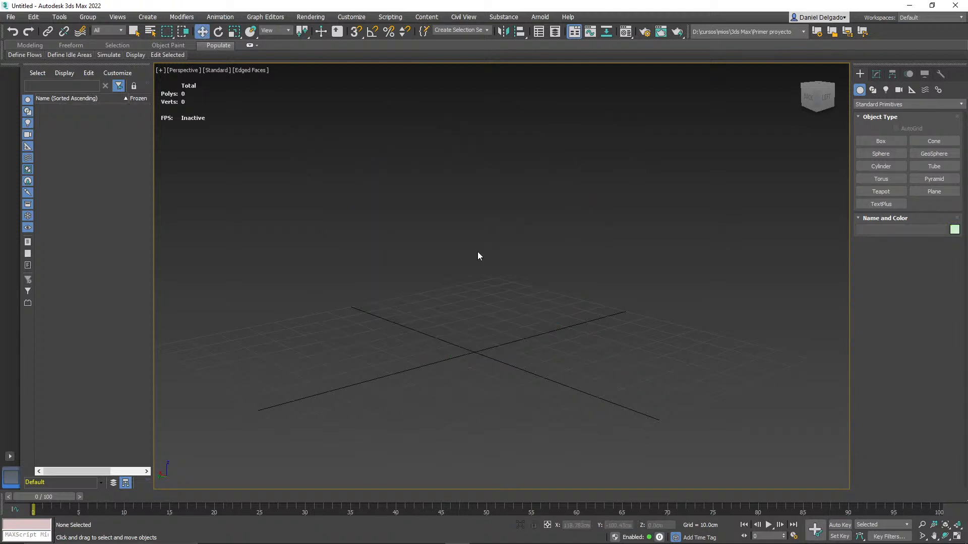
pyautogui.click(899, 105)
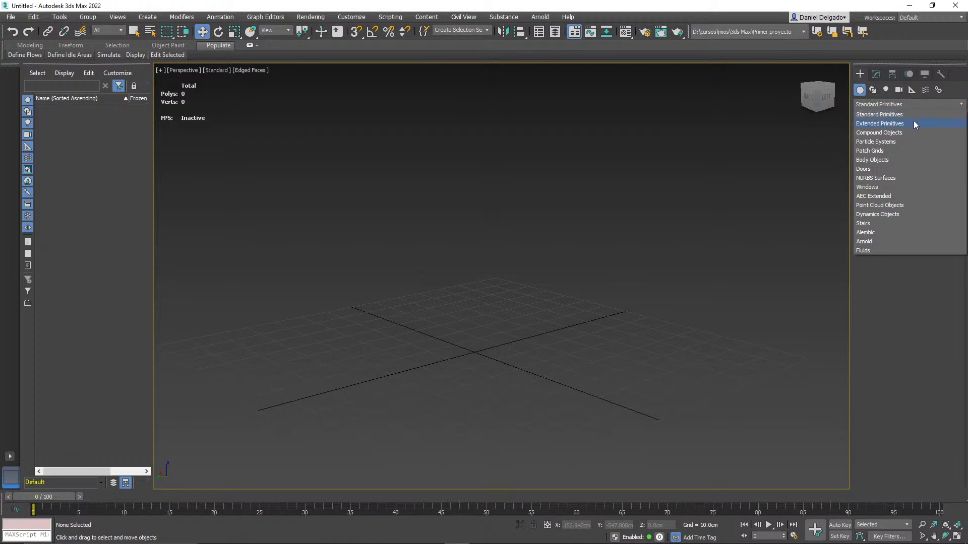
pyautogui.click(914, 123)
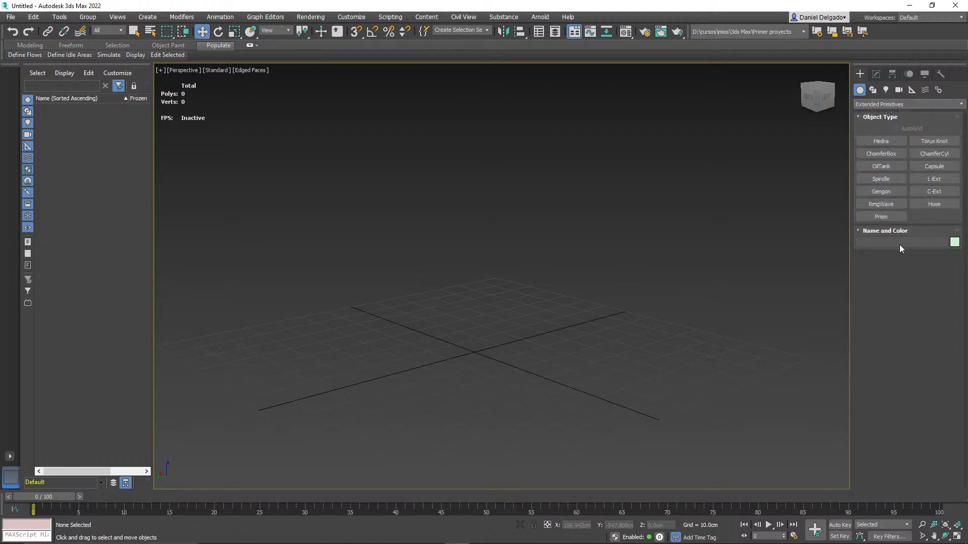
# Step: Create a Hedra with a radius of about 28 cm at the centre of the grid
pyautogui.click(881, 142)
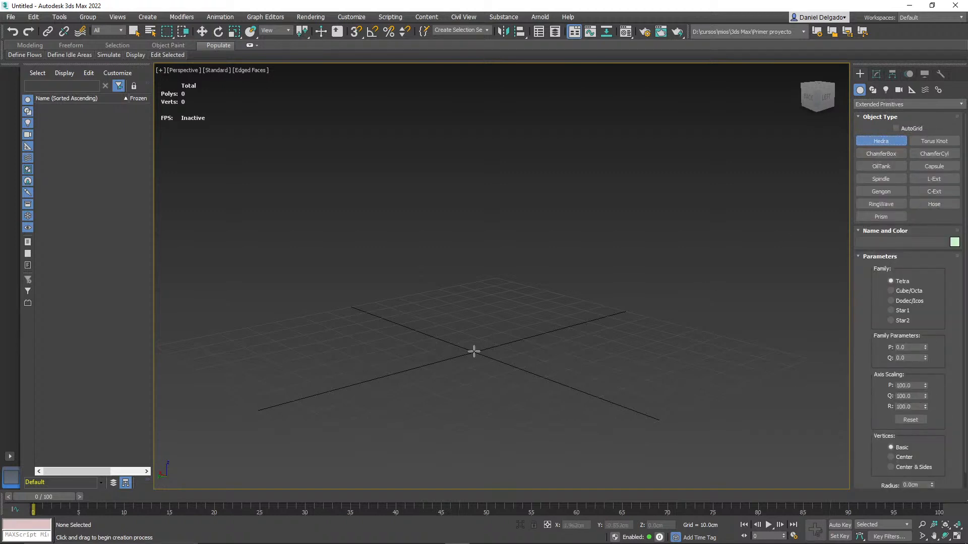
pyautogui.moveTo(471, 352); pyautogui.dragTo(471, 325)
pyautogui.moveTo(542, 377); pyautogui.dragTo(473, 352, button='middle')
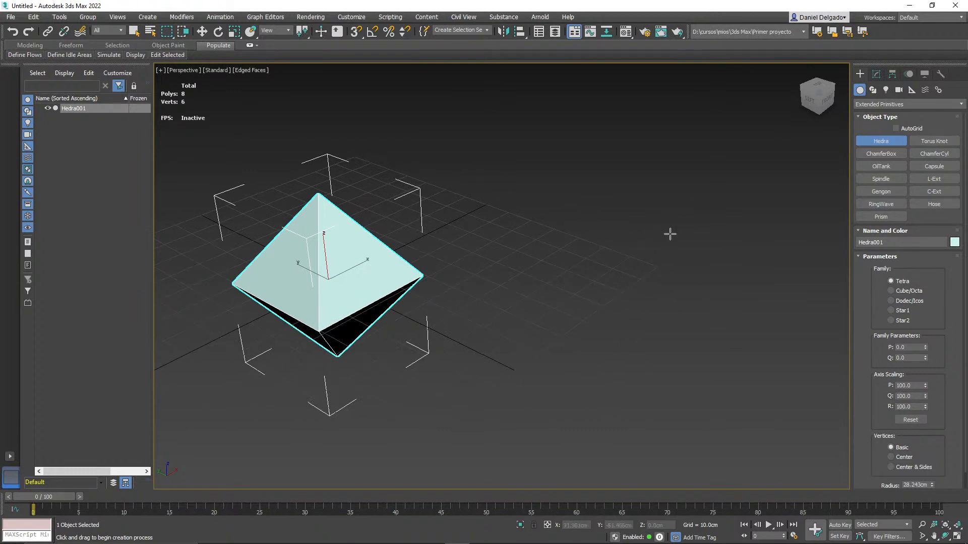
# Step: Try the Cube/Octa, Dodec/Icos, Star1 and Star2 families on the hedra, inspect its shape and settle on Star1
pyautogui.click(908, 292)
pyautogui.click(910, 301)
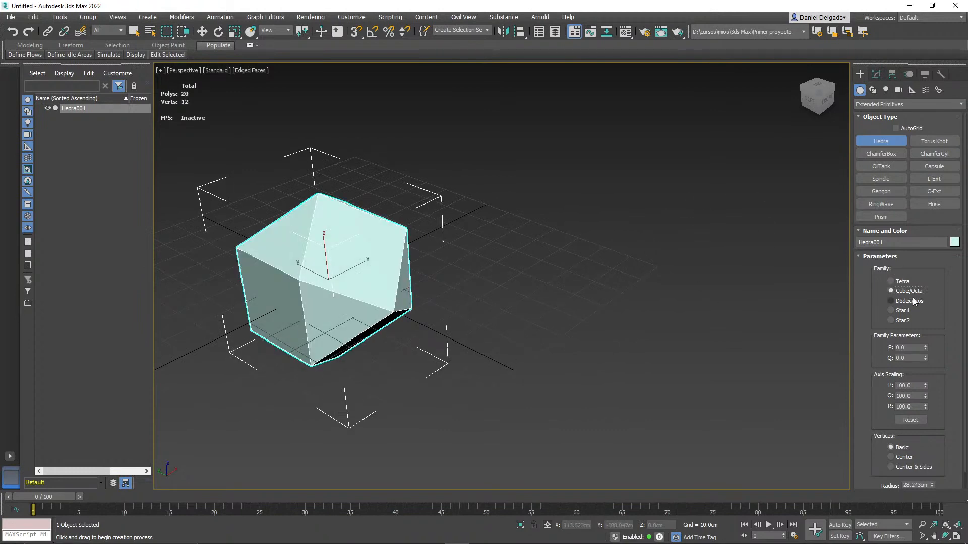
pyautogui.click(905, 311)
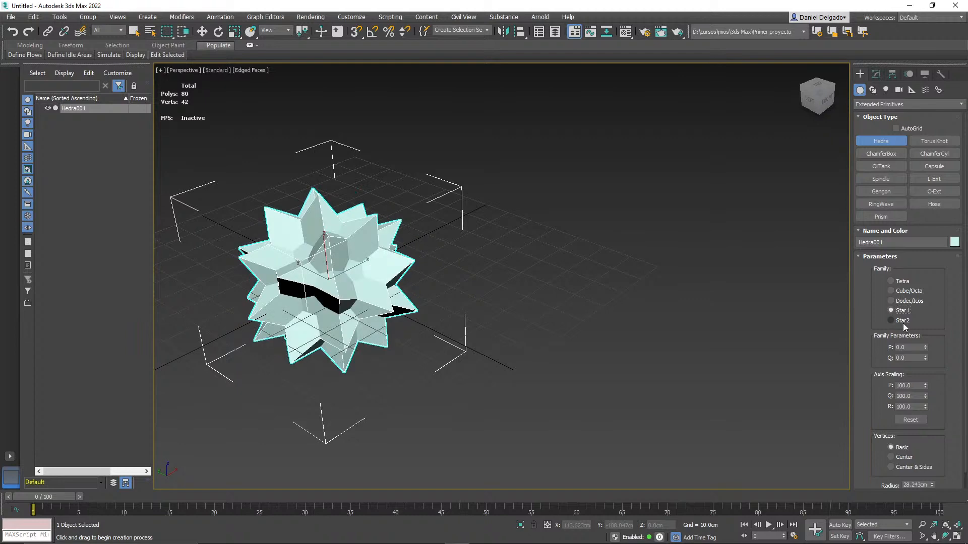
pyautogui.click(903, 323)
pyautogui.keyDown('alt'); pyautogui.moveTo(594, 274); pyautogui.dragTo(457, 258, button='middle'); pyautogui.keyUp('alt')
pyautogui.keyDown('alt'); pyautogui.moveTo(419, 227); pyautogui.dragTo(484, 274, button='middle'); pyautogui.keyUp('alt')
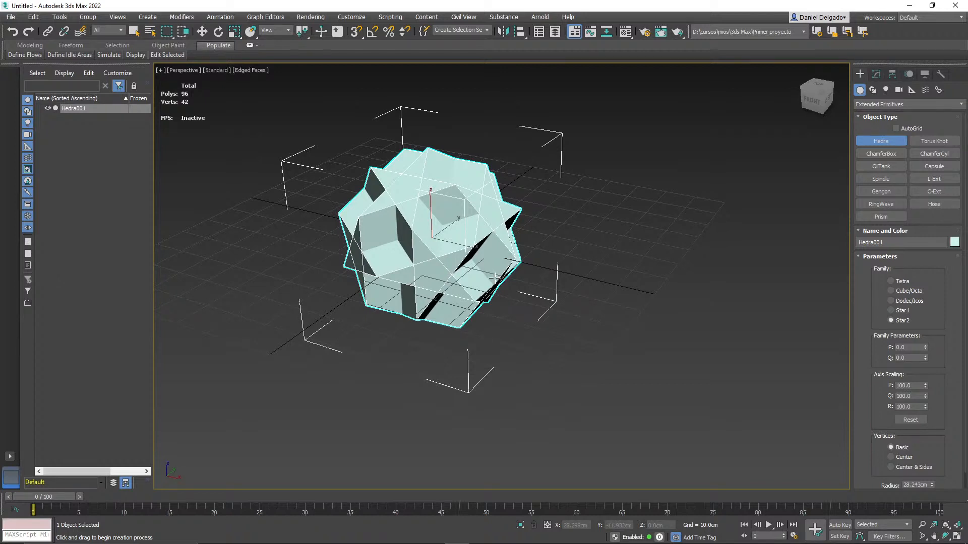
pyautogui.keyDown('alt'); pyautogui.moveTo(495, 278); pyautogui.dragTo(406, 246, button='middle'); pyautogui.keyUp('alt')
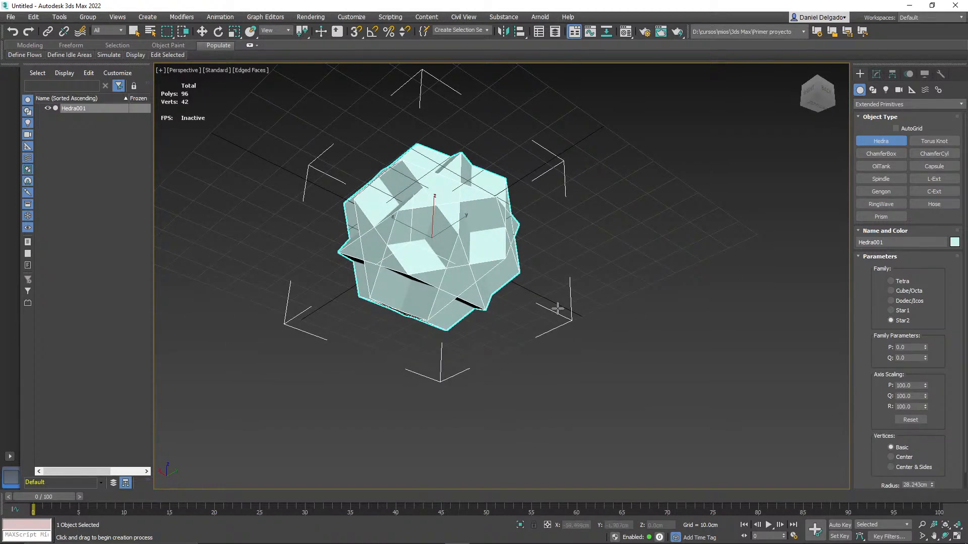
pyautogui.keyDown('alt'); pyautogui.moveTo(460, 237); pyautogui.dragTo(478, 265, button='middle'); pyautogui.keyUp('alt')
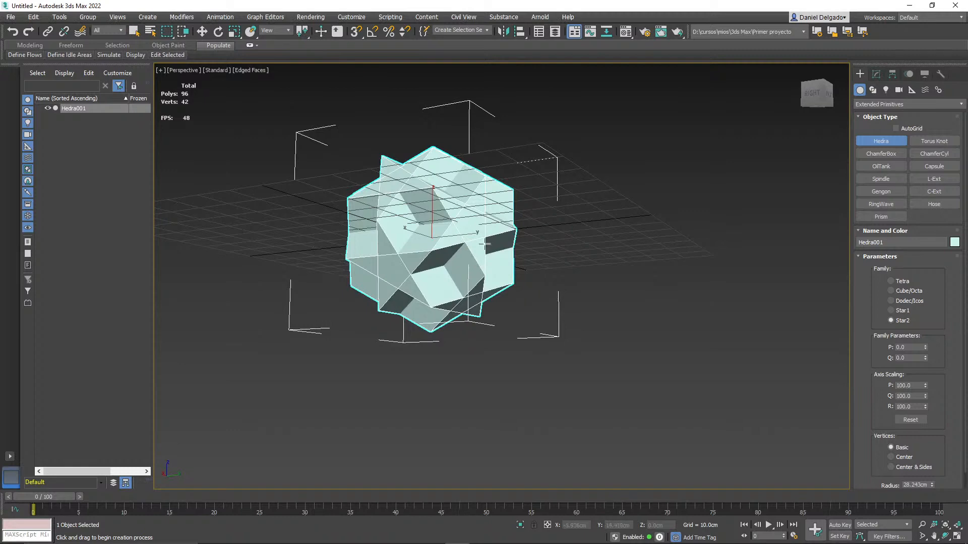
pyautogui.click(899, 312)
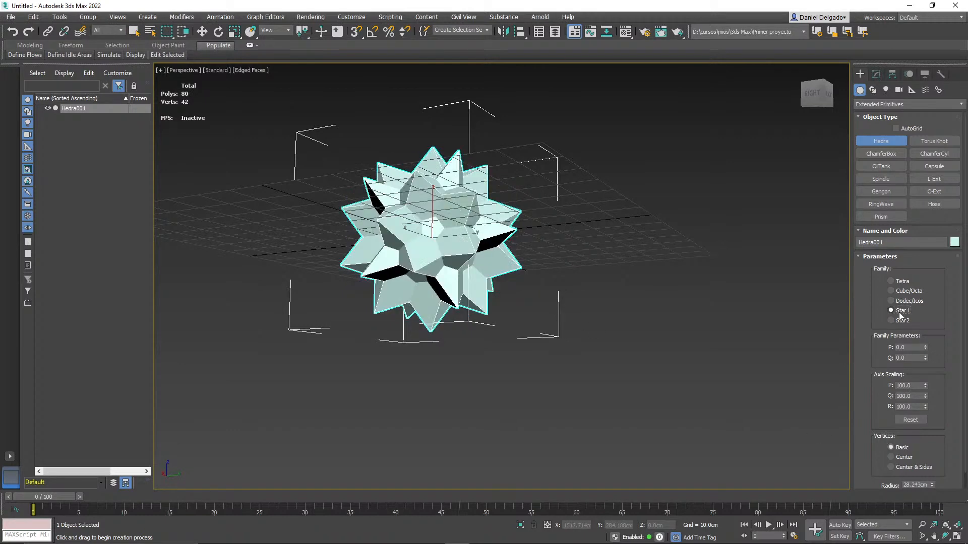
pyautogui.keyDown('alt'); pyautogui.moveTo(423, 275); pyautogui.dragTo(504, 313, button='middle'); pyautogui.keyUp('alt')
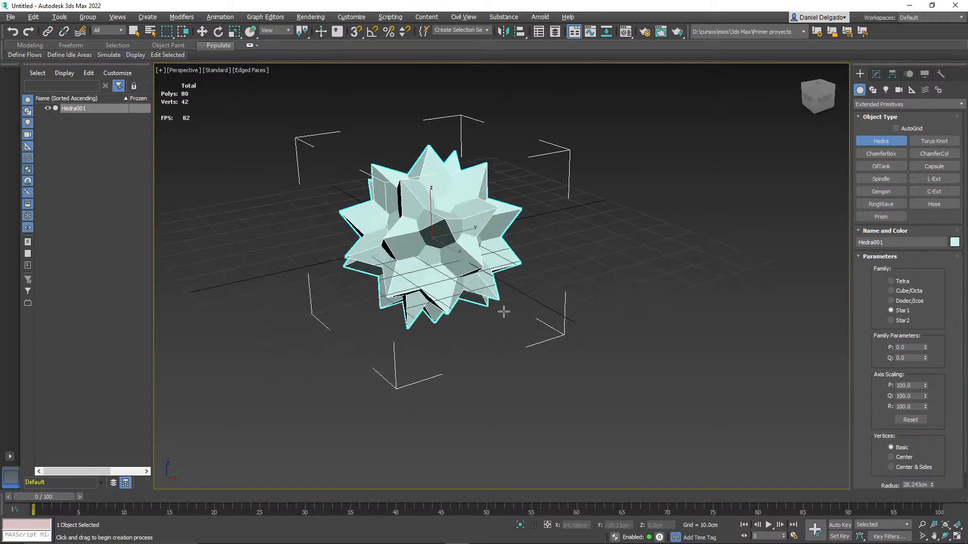
pyautogui.press('w')
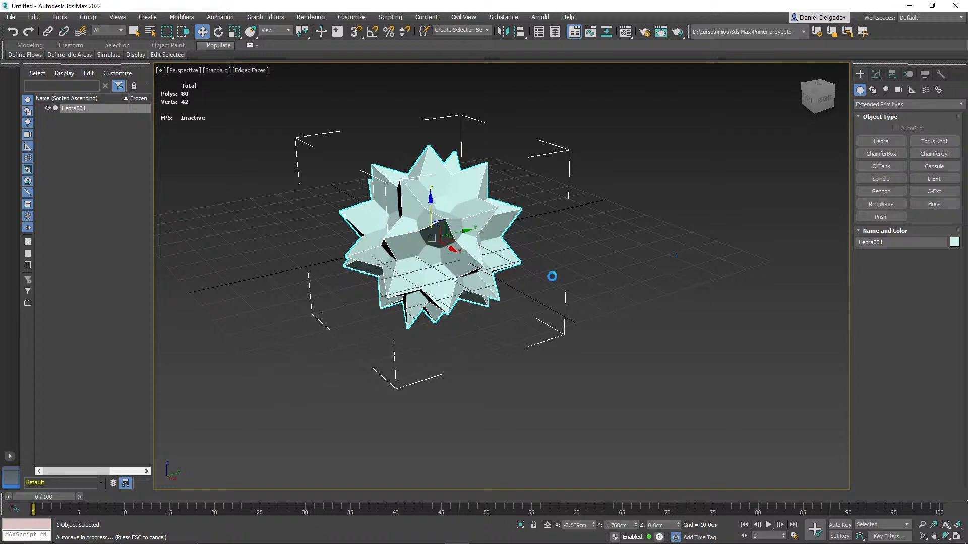
# Step: Delete the hedra and create a Torus Knot with a base radius of about 37.4 cm and a cross-section radius of about 5.3 cm
pyautogui.click(932, 140)
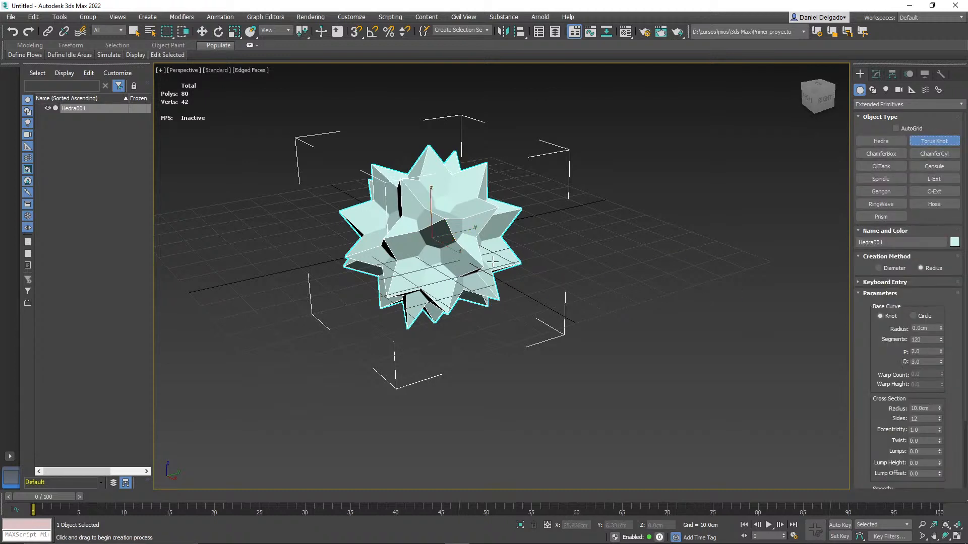
pyautogui.press('Delete')
pyautogui.moveTo(456, 230); pyautogui.dragTo(478, 286)
pyautogui.click(483, 297)
pyautogui.scroll(3, 483, 298)
pyautogui.keyDown('alt'); pyautogui.moveTo(529, 298); pyautogui.dragTo(487, 301, button='middle'); pyautogui.keyUp('alt')
pyautogui.scroll(-3, 488, 301)
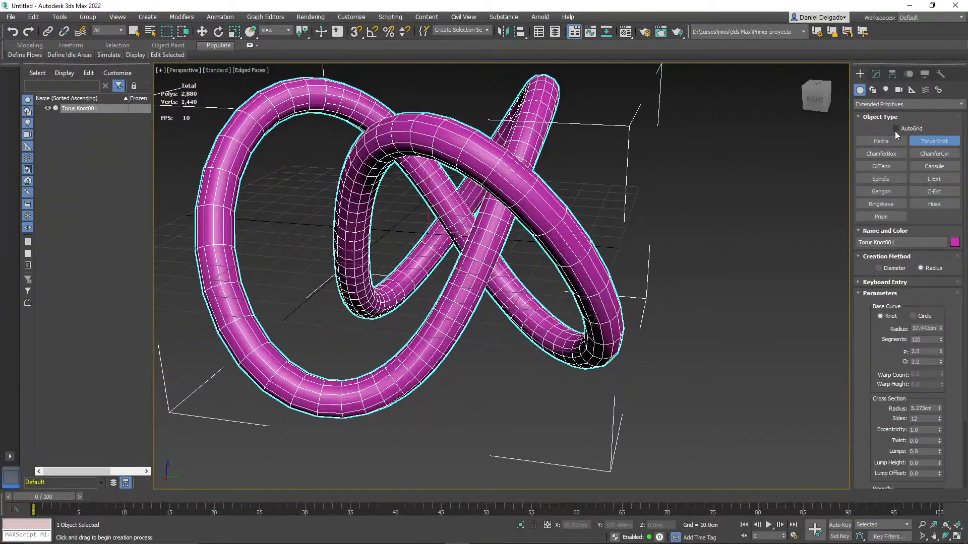
# Step: Create a ChamferBox of about 18.8 x 20.8 x 20.8 cm with a fillet of about 0.5 cm beside the torus knot
pyautogui.click(881, 154)
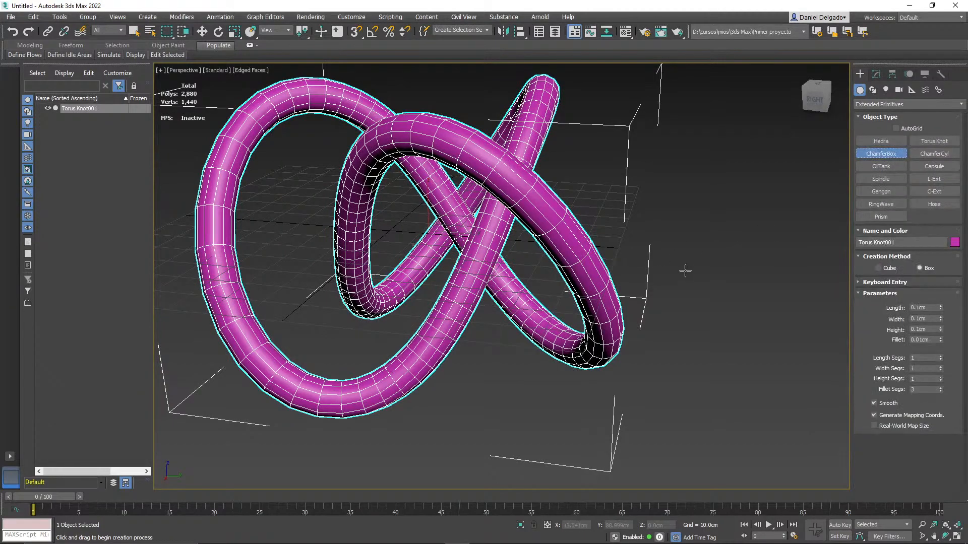
pyautogui.scroll(3, 673, 261)
pyautogui.keyDown('alt'); pyautogui.moveTo(531, 273); pyautogui.dragTo(417, 324, button='middle'); pyautogui.keyUp('alt')
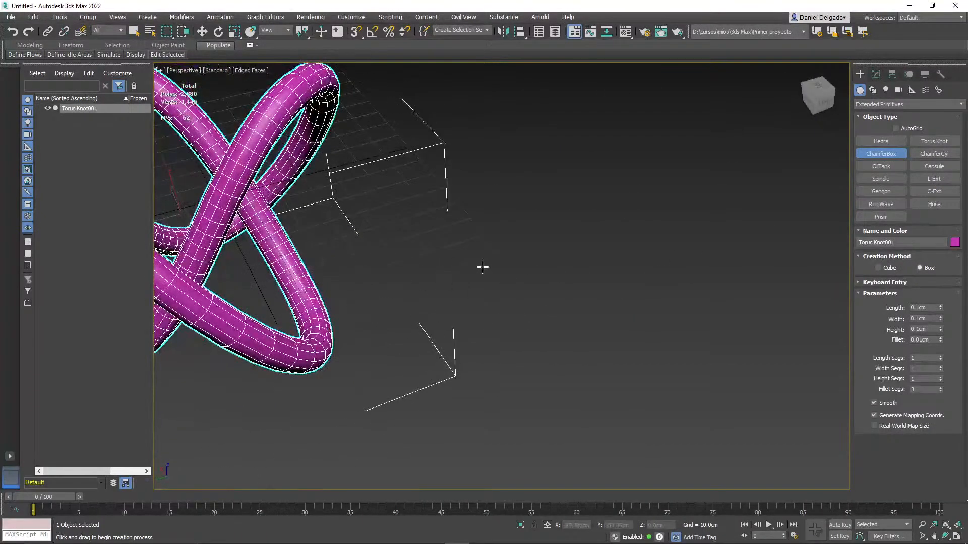
pyautogui.keyDown('alt'); pyautogui.moveTo(479, 267); pyautogui.dragTo(456, 242, button='middle'); pyautogui.keyUp('alt')
pyautogui.moveTo(455, 242); pyautogui.dragTo(429, 302)
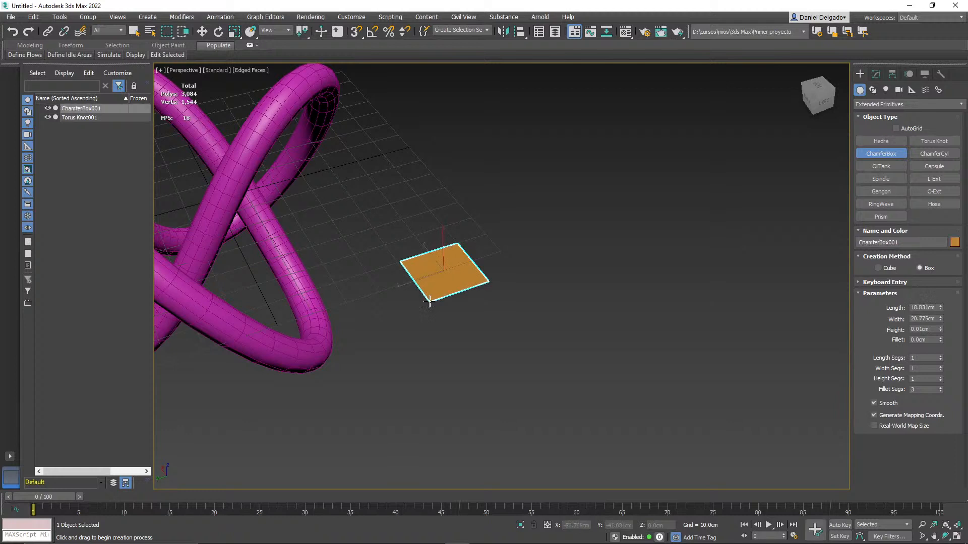
pyautogui.click(430, 235)
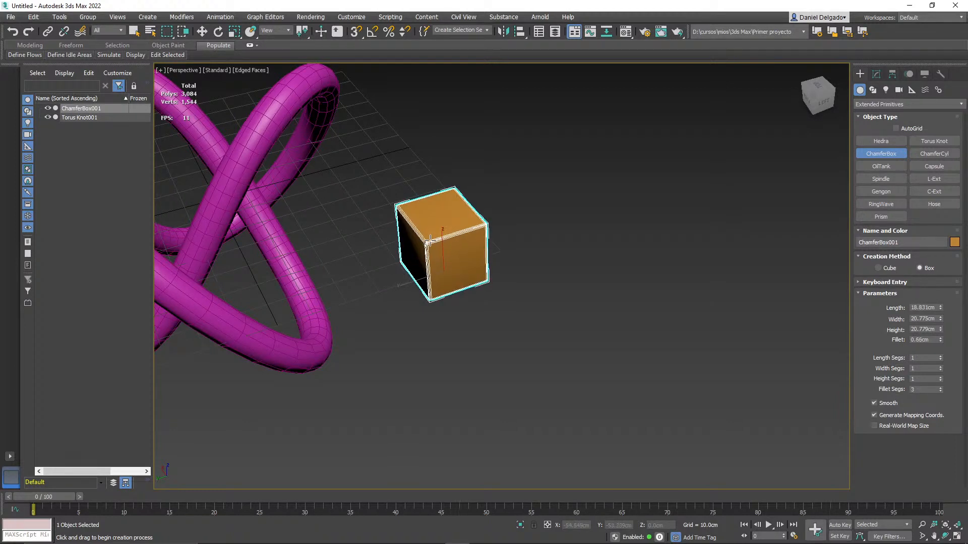
pyautogui.click(432, 248)
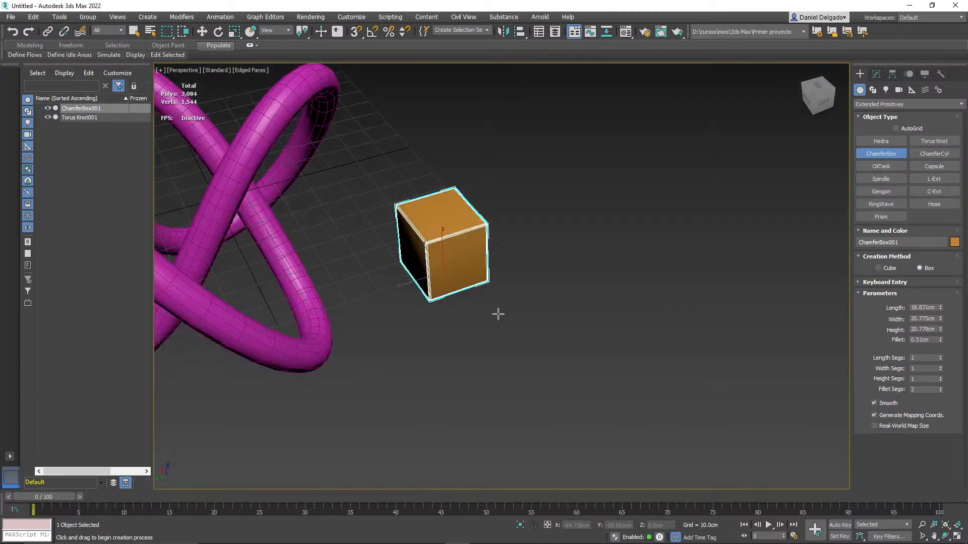
# Step: Hide the edged faces and examine the chamfer box's rounded edges up close
pyautogui.press('F4')
pyautogui.scroll(3, 504, 333)
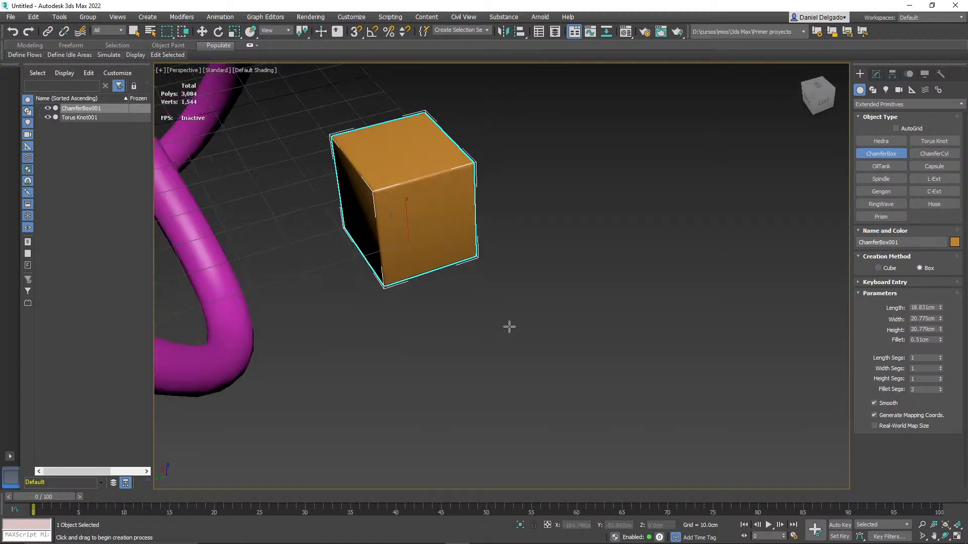
pyautogui.moveTo(510, 326); pyautogui.dragTo(595, 409, button='middle')
pyautogui.scroll(4, 594, 383)
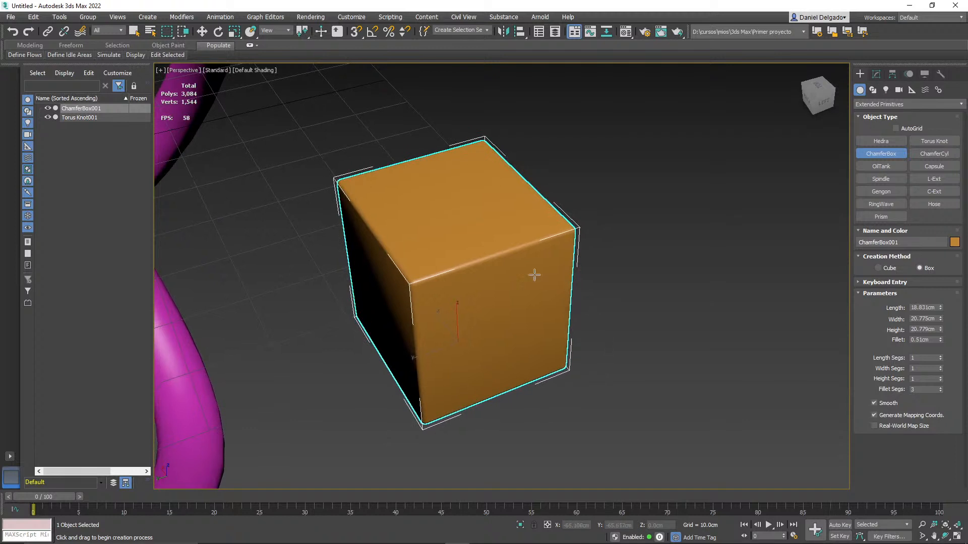
# Step: Create a standard Box of about 10 x 11 x 18.4 cm beside the chamfer box for comparison and return to Extended Primitives
pyautogui.click(863, 90)
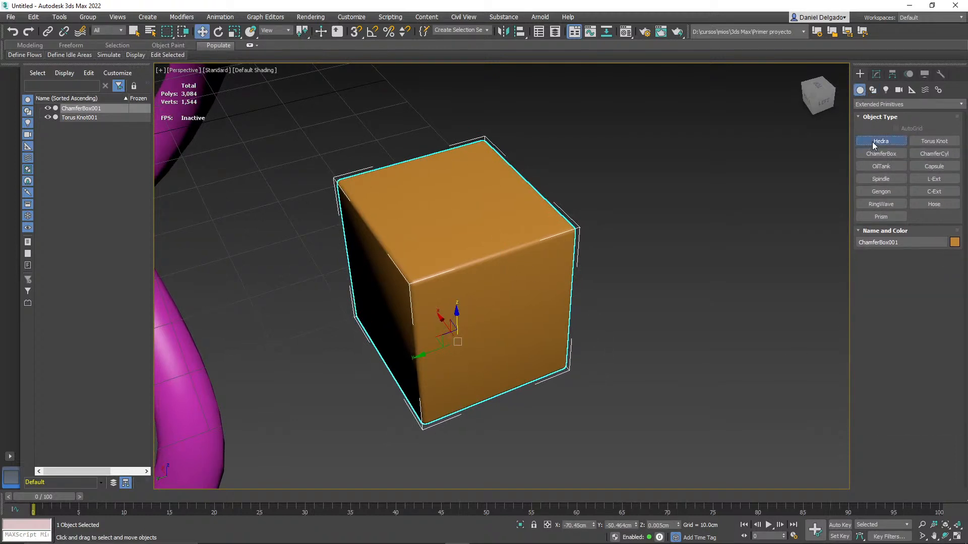
pyautogui.click(872, 141)
pyautogui.click(875, 104)
pyautogui.click(875, 116)
pyautogui.click(879, 142)
pyautogui.moveTo(627, 270); pyautogui.dragTo(612, 339)
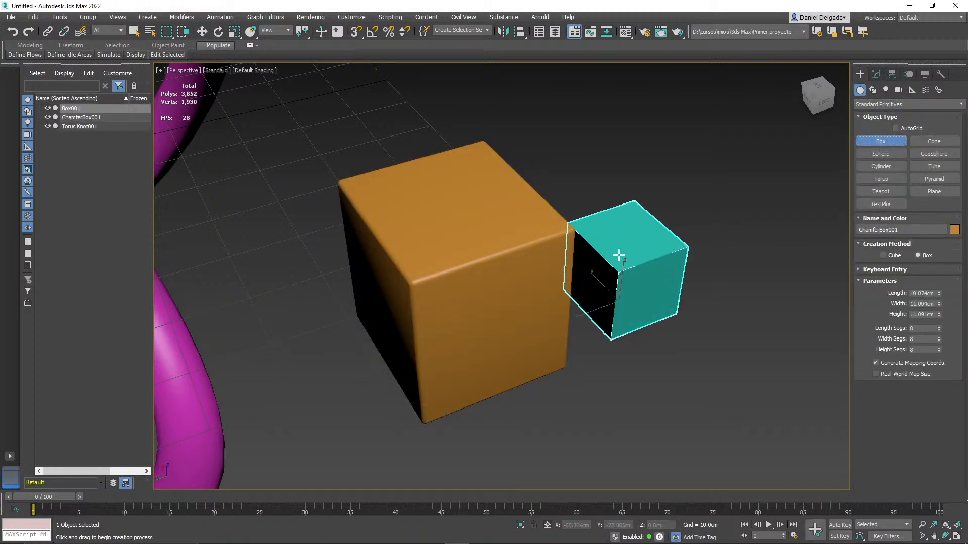
pyautogui.click(624, 206)
pyautogui.keyDown('alt'); pyautogui.moveTo(739, 422); pyautogui.dragTo(689, 390, button='middle'); pyautogui.keyUp('alt')
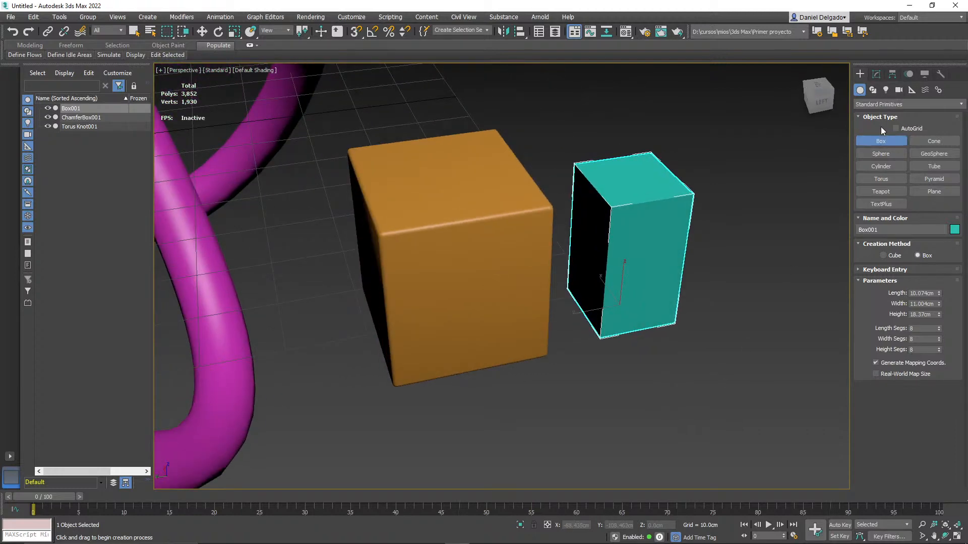
pyautogui.click(885, 105)
pyautogui.click(897, 127)
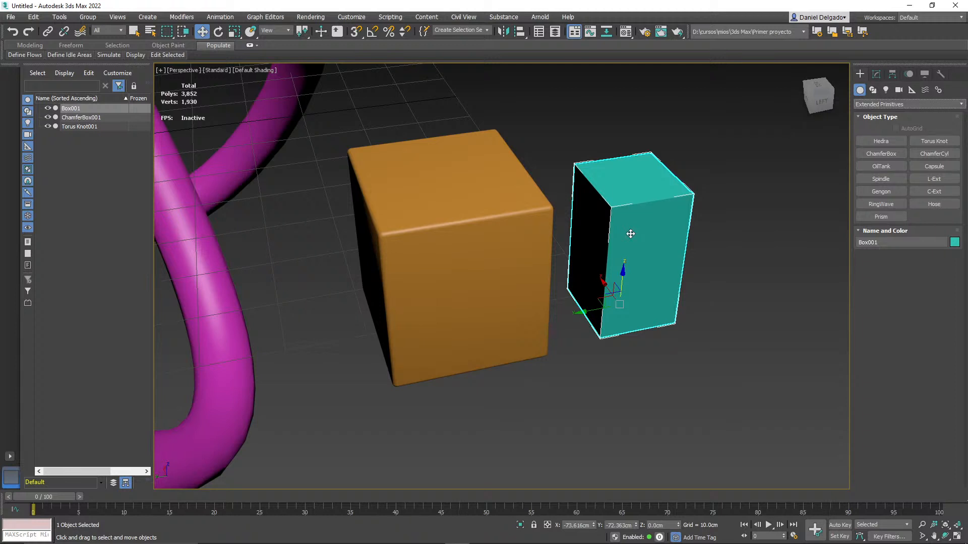
# Step: Select the chamfer box, show its edged faces and open its parameters for modification
pyautogui.click(454, 216)
pyautogui.press('F4')
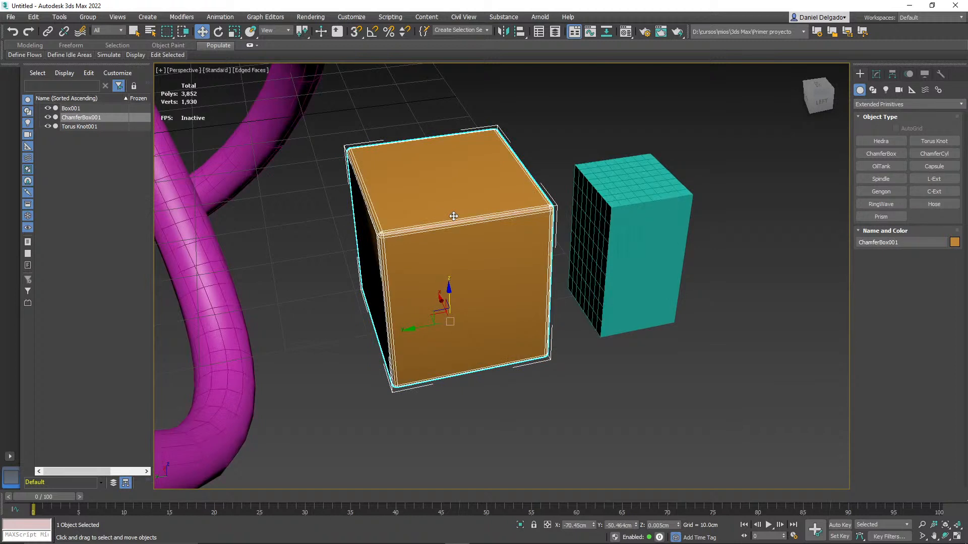
pyautogui.click(876, 74)
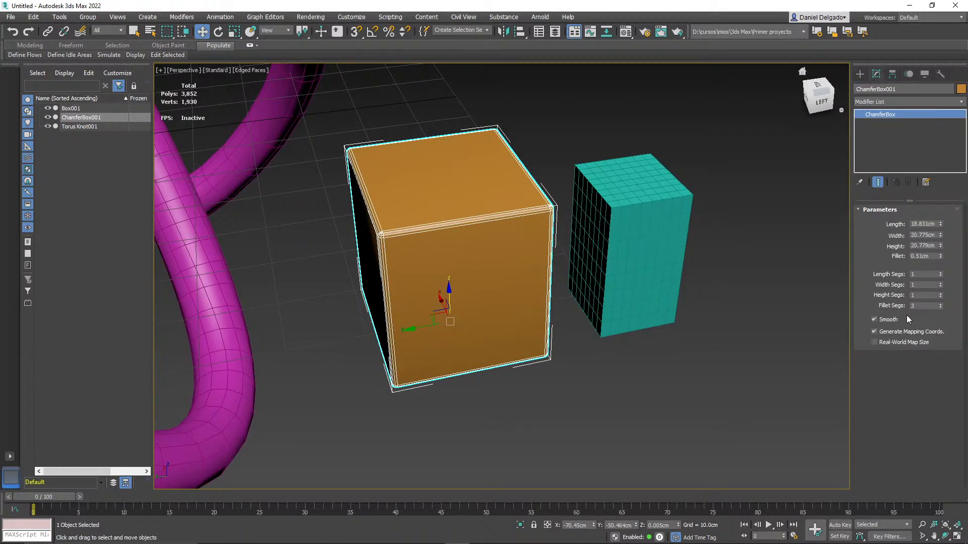
# Step: Set the chamfer box's length, width and height segments to 5 each and return to the extended primitives
pyautogui.doubleClick(924, 274)
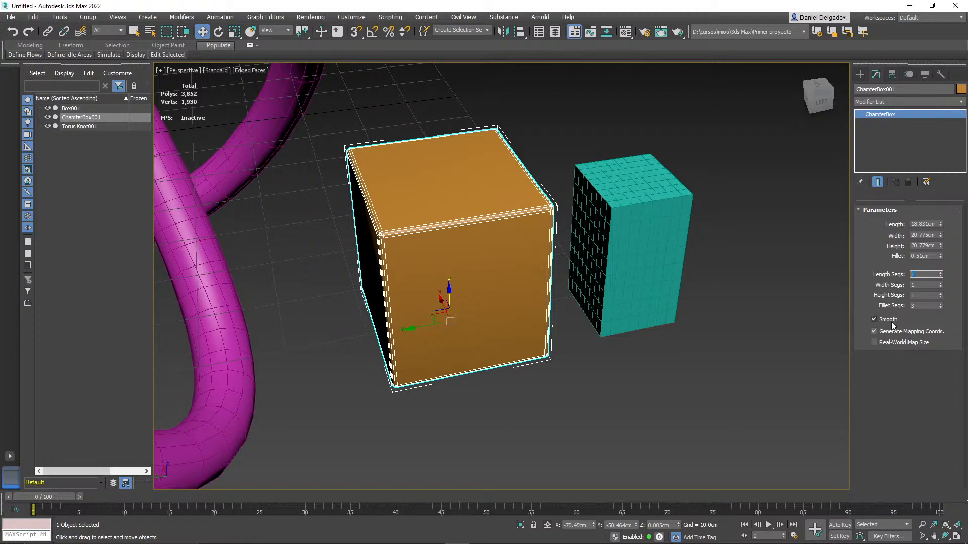
pyautogui.click(939, 272)
pyautogui.click(940, 272)
pyautogui.click(940, 272)
pyautogui.click(940, 272)
pyautogui.click(940, 283)
pyautogui.click(940, 283)
pyautogui.click(940, 283)
pyautogui.click(940, 283)
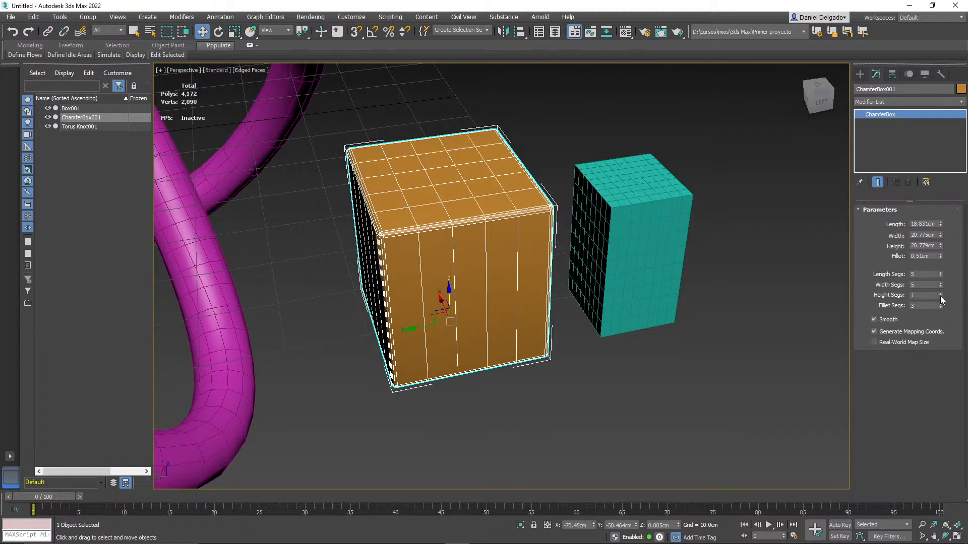
pyautogui.click(940, 294)
pyautogui.click(940, 294)
pyautogui.click(940, 294)
pyautogui.click(940, 294)
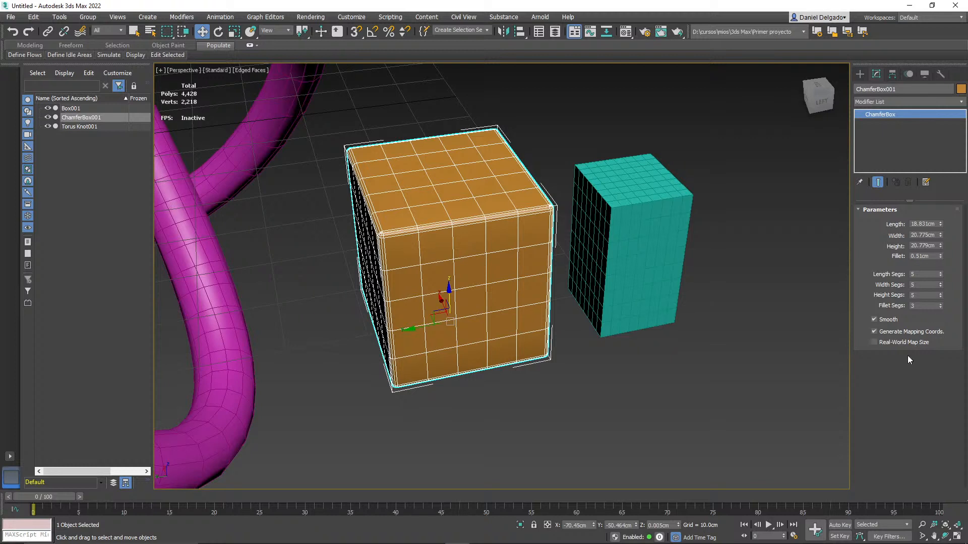
pyautogui.click(860, 74)
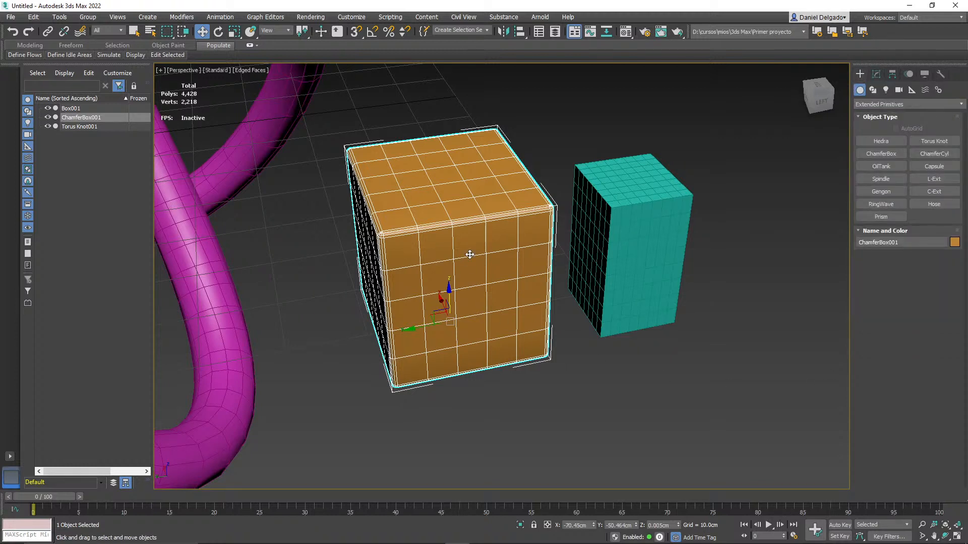
# Step: Delete the chamfer box, the comparison box and the torus knot to empty the scene
pyautogui.press('Delete')
pyautogui.click(662, 272)
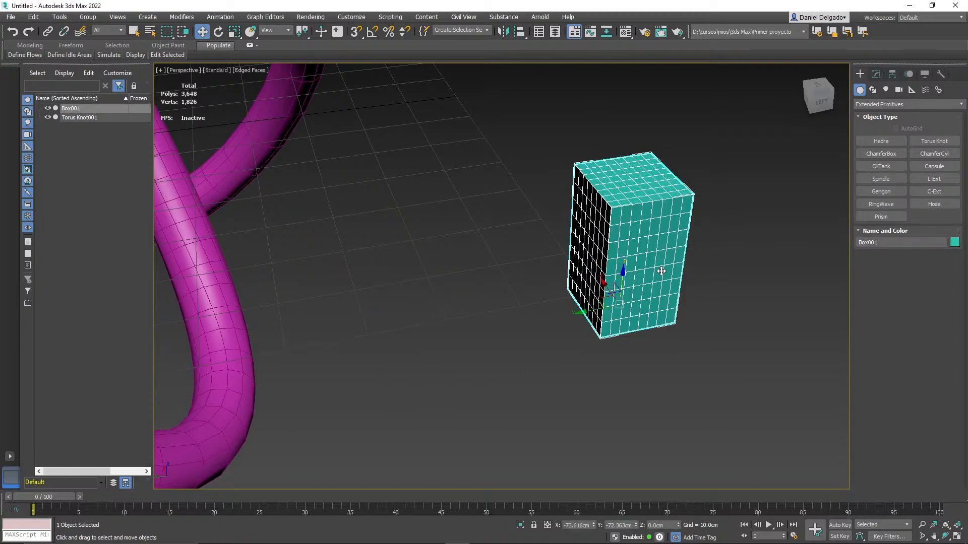
pyautogui.press('Delete')
pyautogui.press('z')
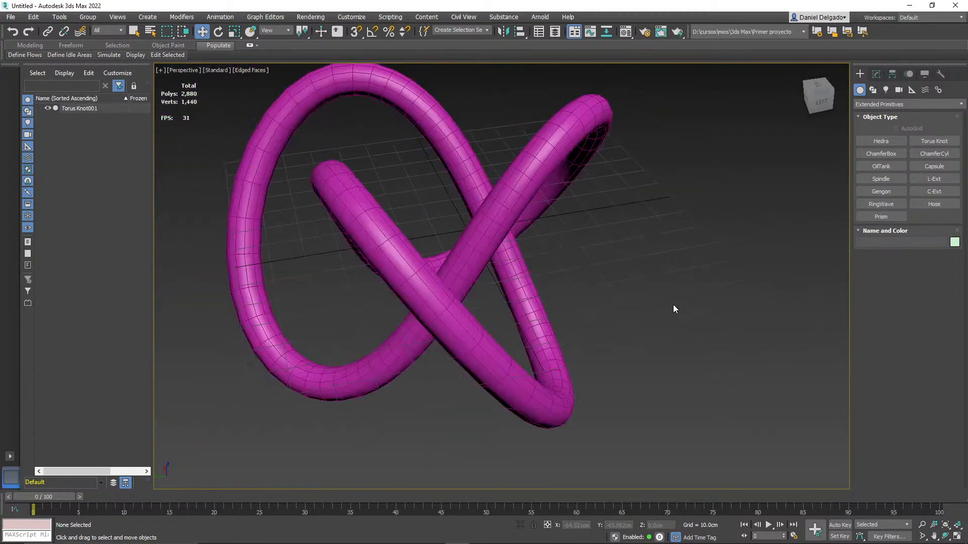
pyautogui.scroll(-4, 673, 305)
pyautogui.click(535, 292)
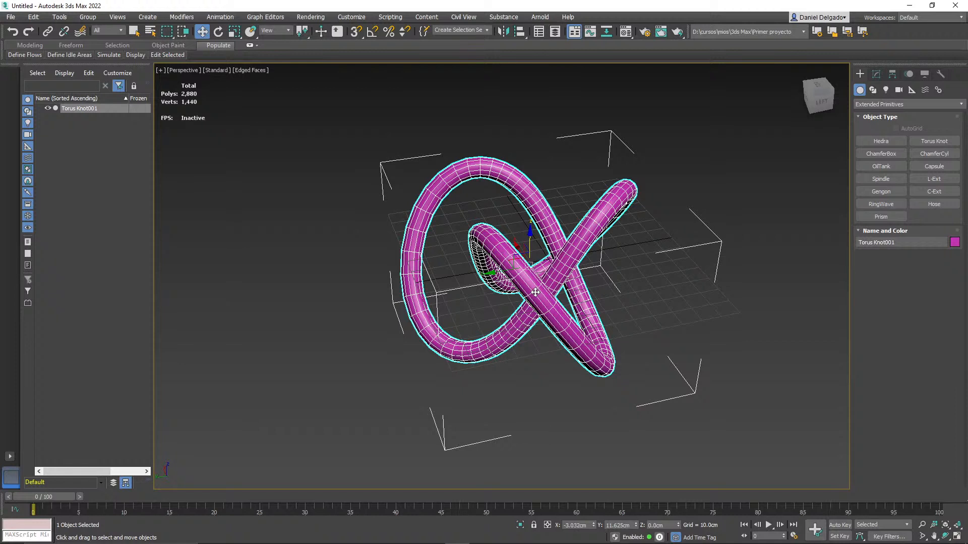
pyautogui.press('Delete')
# Step: Look over the Compound Objects creation types and return to Standard Primitives
pyautogui.click(888, 105)
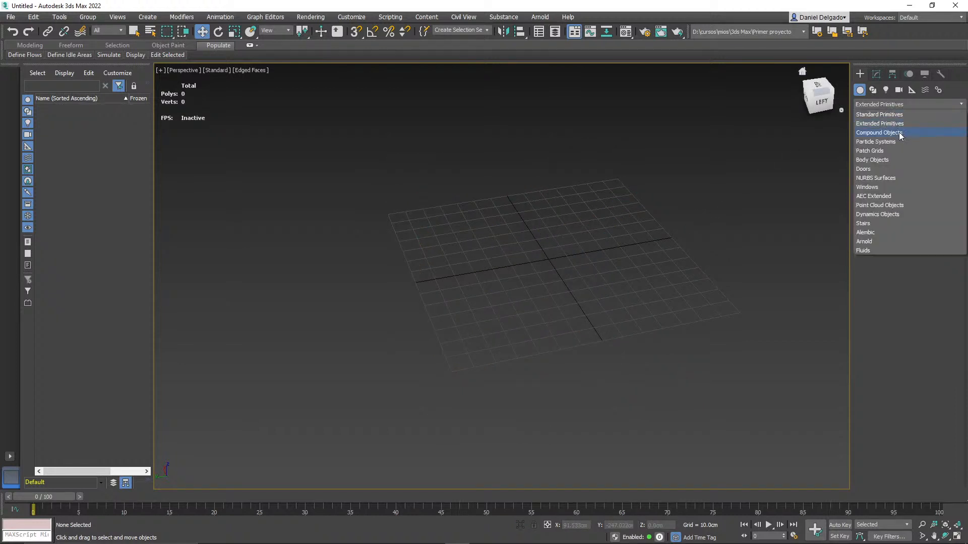
pyautogui.click(900, 134)
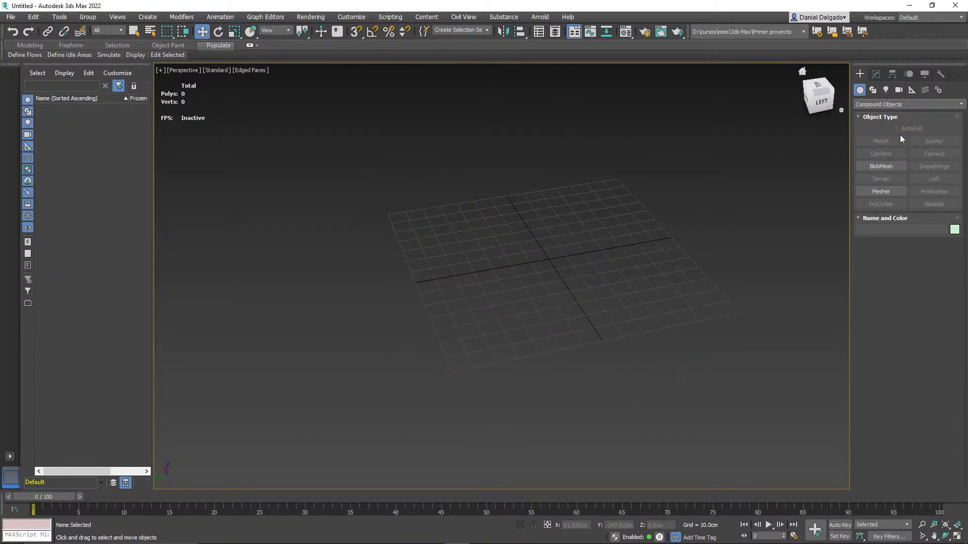
pyautogui.click(877, 105)
pyautogui.click(882, 113)
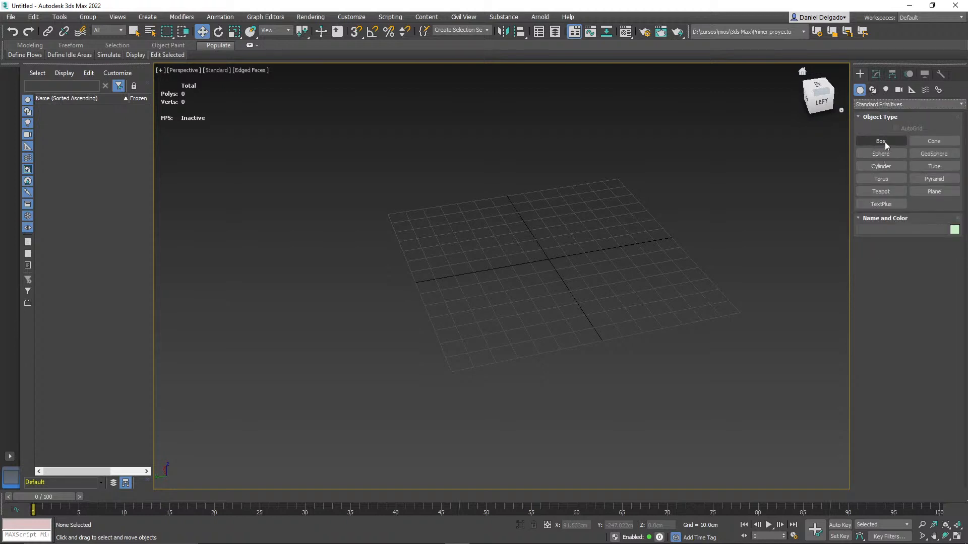
# Step: Create a Box of about 40 x 47.3 x 57.1 cm on the far side of the grid
pyautogui.click(891, 142)
pyautogui.moveTo(496, 224); pyautogui.dragTo(448, 283)
pyautogui.click(529, 209)
# Step: Set the box's length, width and height segments to 1 each
pyautogui.doubleClick(917, 326)
pyautogui.write('1')
pyautogui.doubleClick(912, 339)
pyautogui.write('1')
pyautogui.doubleClick(916, 349)
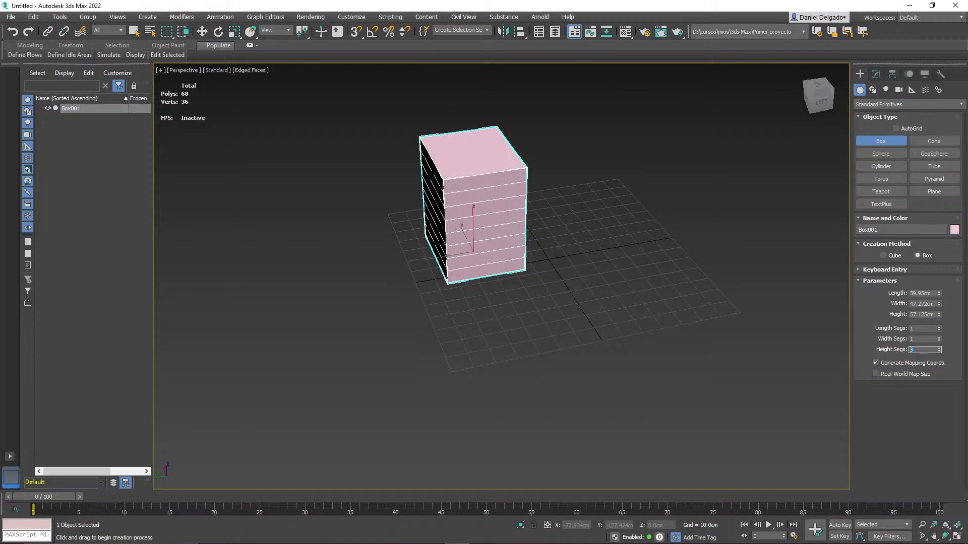
pyautogui.write('1')
pyautogui.press('Return')
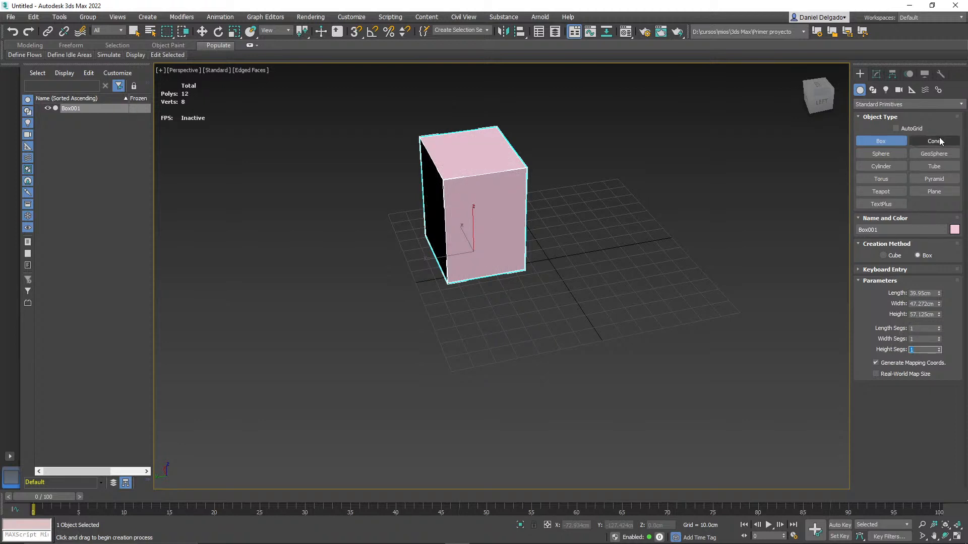
# Step: Create a Sphere with a radius of about 27.3 cm beside the box and switch to Compound Objects
pyautogui.click(890, 154)
pyautogui.moveTo(592, 279); pyautogui.dragTo(649, 282)
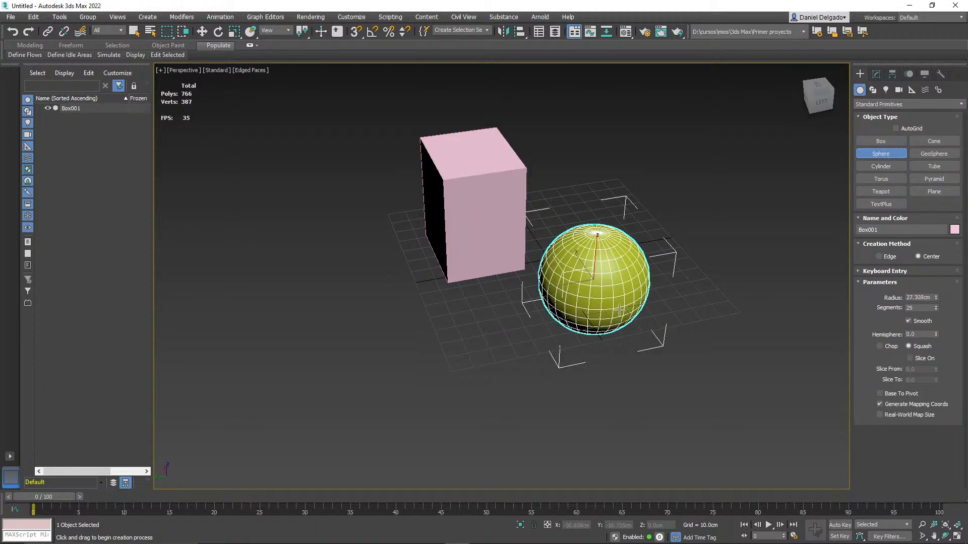
pyautogui.click(890, 104)
pyautogui.click(882, 132)
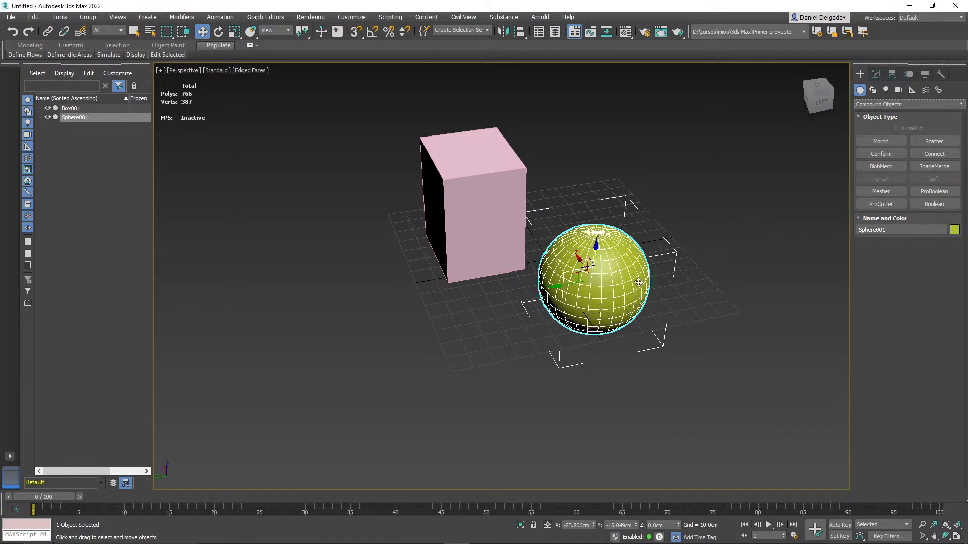
# Step: Select only the sphere and start the ProBoolean compound operation on it
pyautogui.click(492, 201)
pyautogui.keyDown('ctrl'); pyautogui.click(595, 272); pyautogui.keyUp('ctrl')
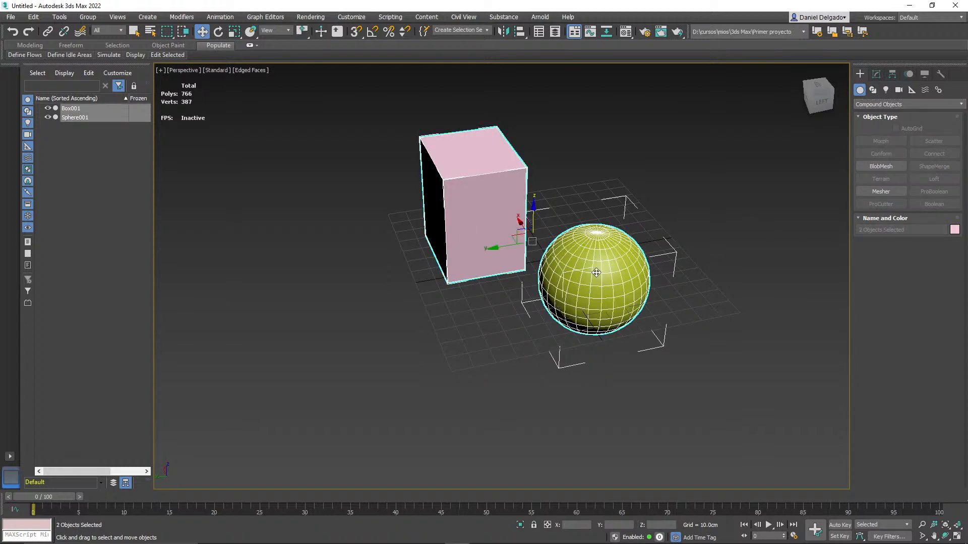
pyautogui.click(715, 302)
pyautogui.click(620, 290)
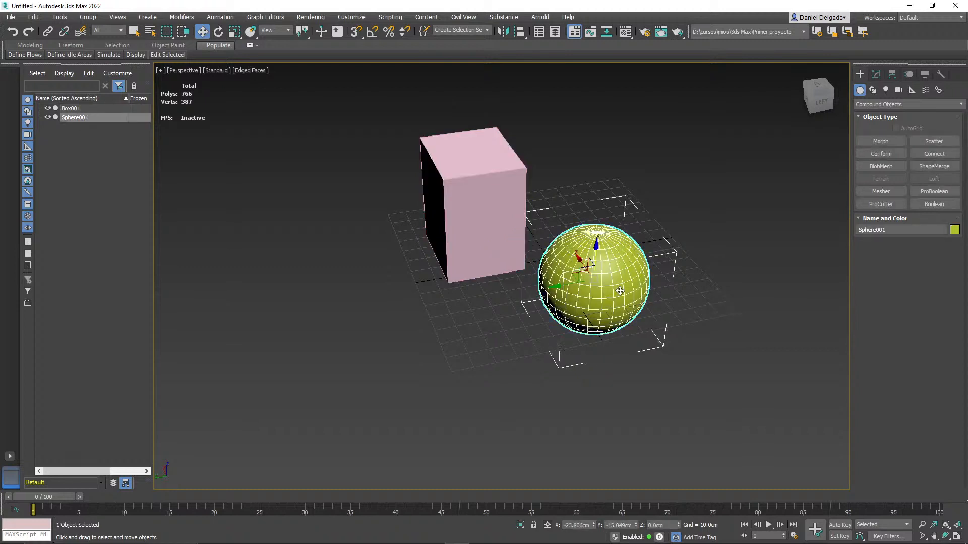
pyautogui.click(947, 192)
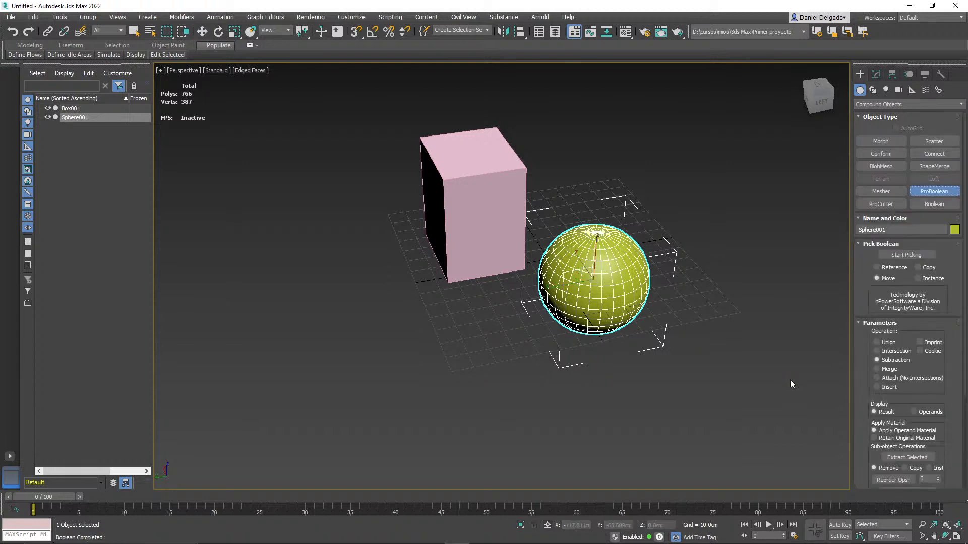
# Step: Review the boolean operation types, choose Subtraction, and pick the box as the operand to subtract from the sphere
pyautogui.click(887, 345)
pyautogui.click(891, 353)
pyautogui.click(896, 379)
pyautogui.click(882, 388)
pyautogui.click(897, 360)
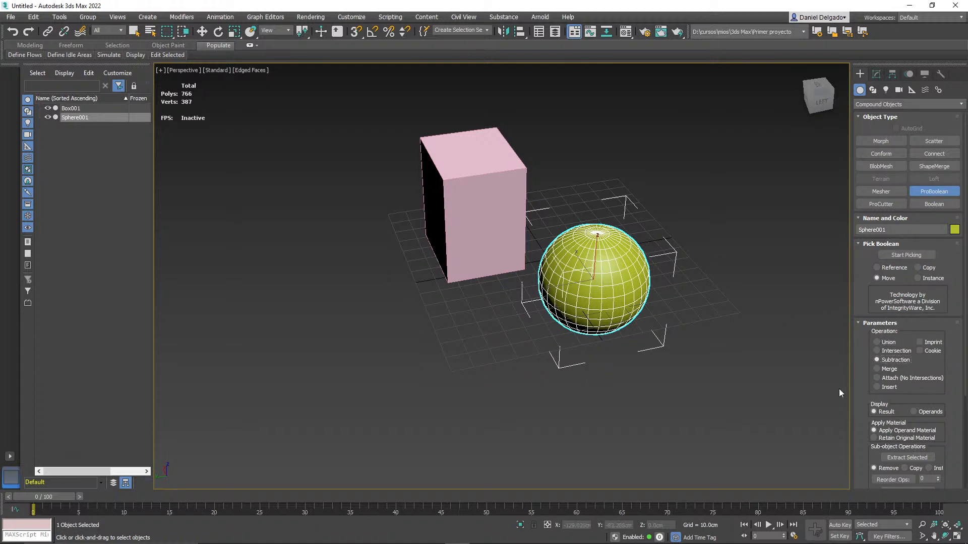
pyautogui.click(903, 255)
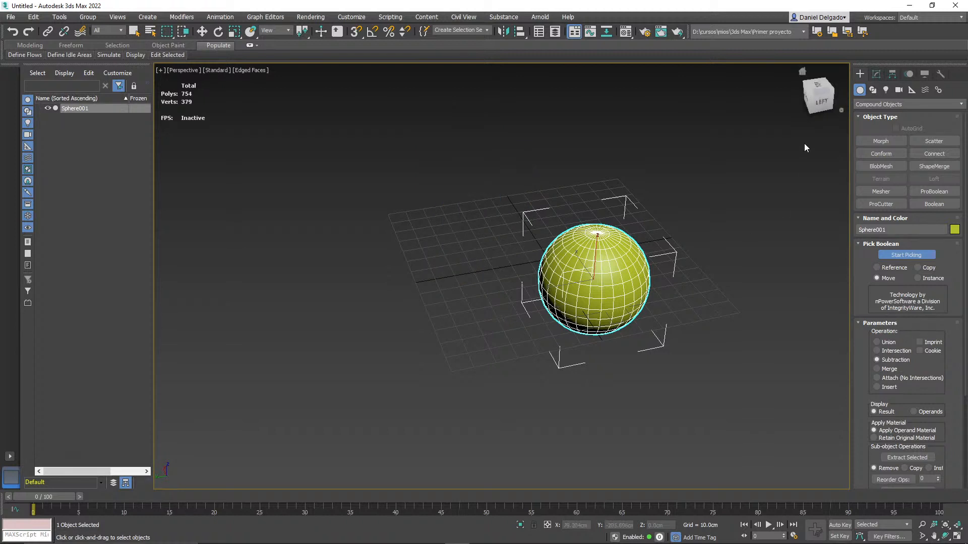
# Step: Examine the resulting sphere, the ProBoolean operand list with the subtracted box, and the Advanced Options
pyautogui.scroll(-5, 950, 388)
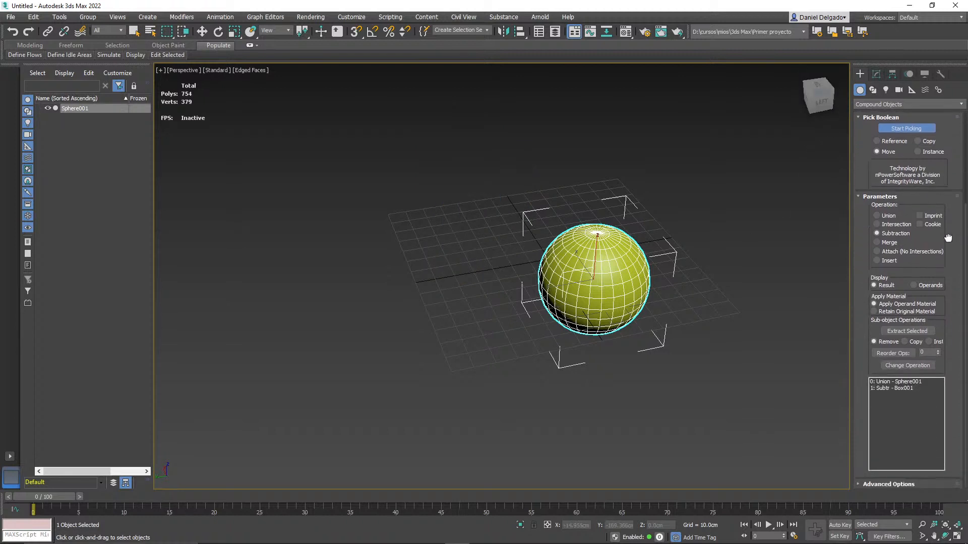
pyautogui.keyDown('alt'); pyautogui.moveTo(659, 328); pyautogui.dragTo(676, 316, button='middle'); pyautogui.keyUp('alt')
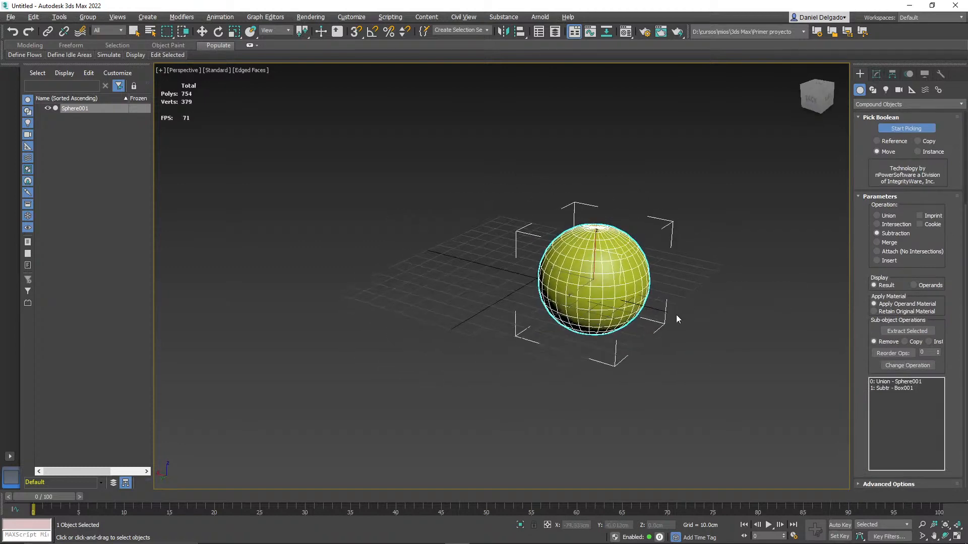
pyautogui.keyDown('alt'); pyautogui.moveTo(709, 344); pyautogui.dragTo(691, 365, button='middle'); pyautogui.keyUp('alt')
pyautogui.click(903, 388)
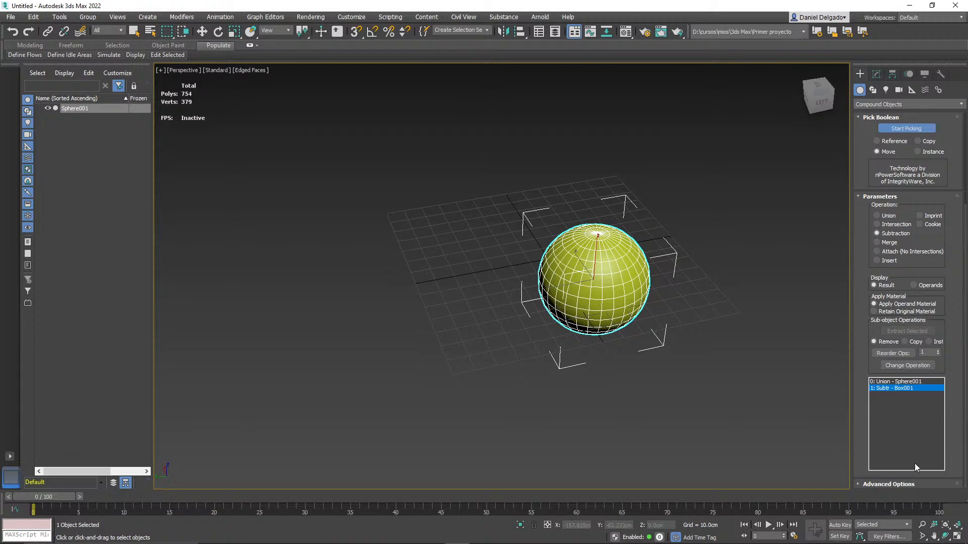
pyautogui.click(896, 484)
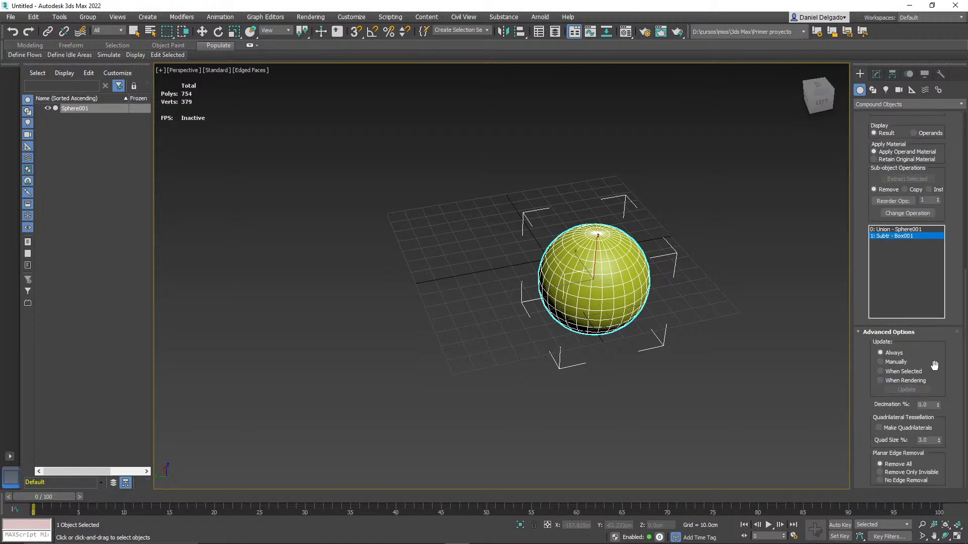
pyautogui.scroll(3, 933, 367)
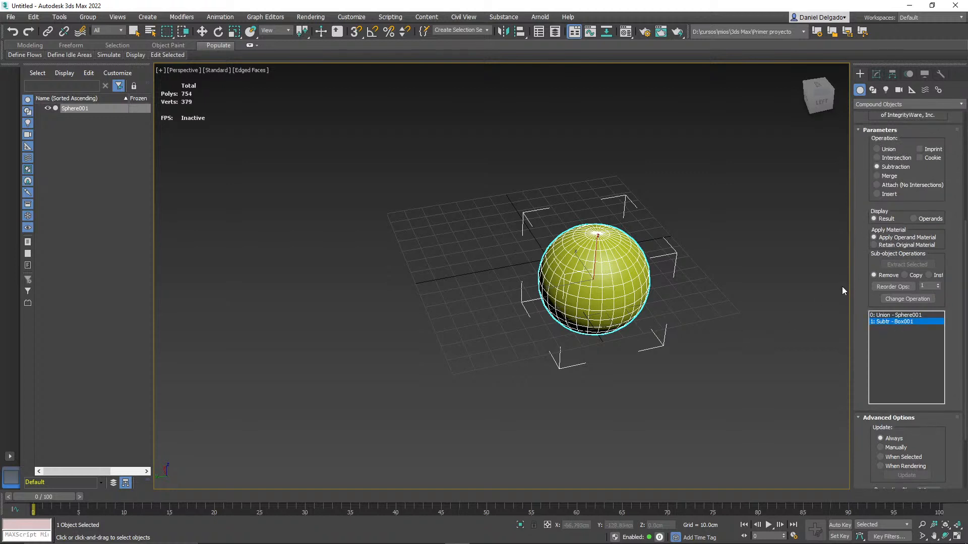
# Step: Open the sphere's ProBoolean for modification and extract the subtracted box operand with the Remove option
pyautogui.click(875, 77)
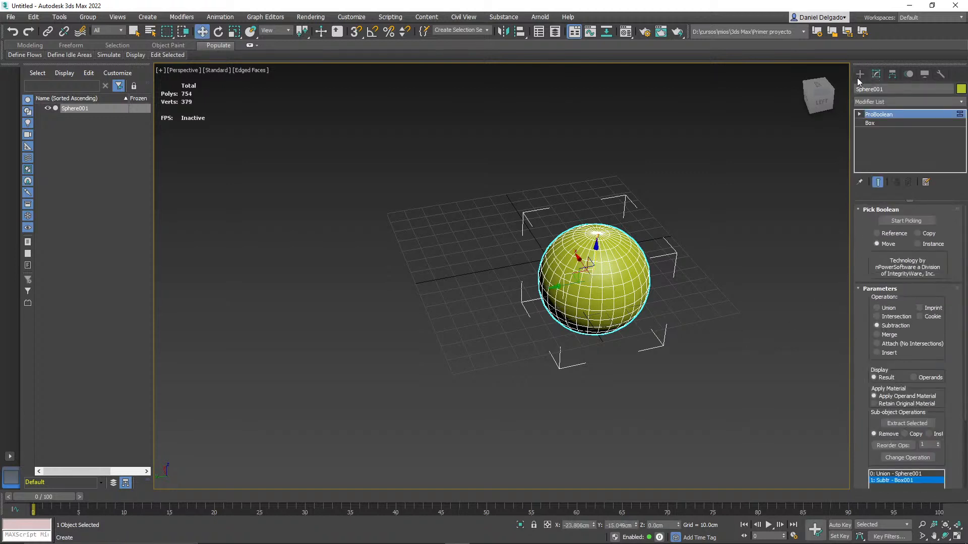
pyautogui.click(860, 75)
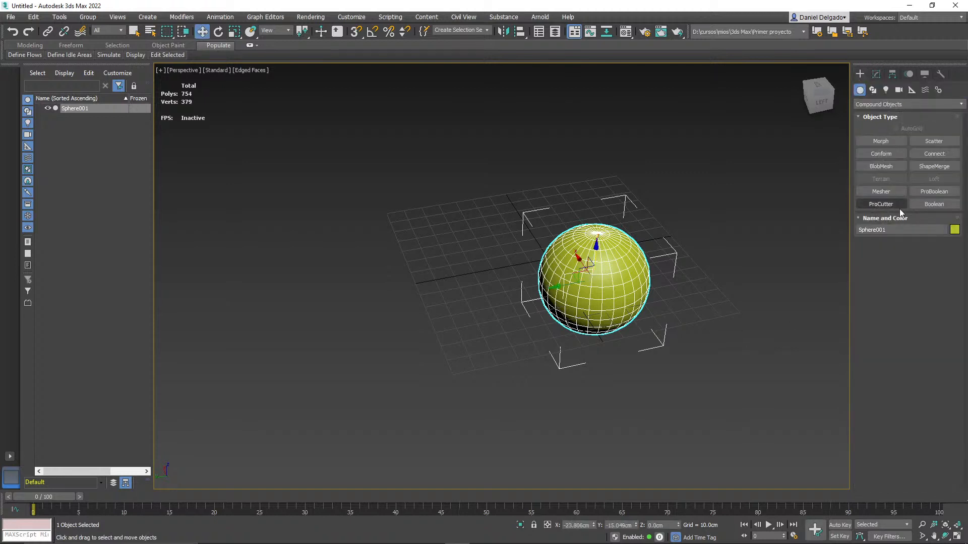
pyautogui.click(877, 76)
pyautogui.moveTo(954, 388); pyautogui.dragTo(942, 298)
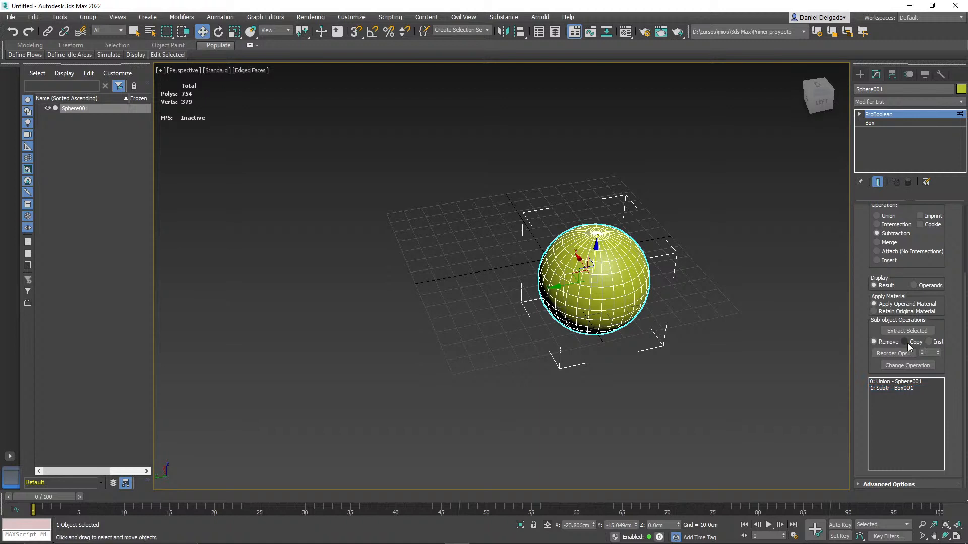
pyautogui.click(901, 388)
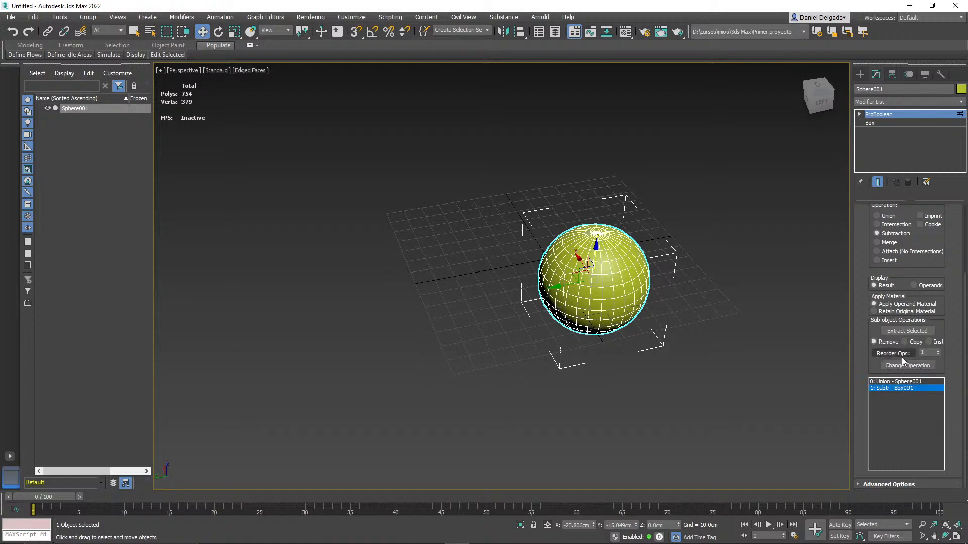
pyautogui.click(903, 331)
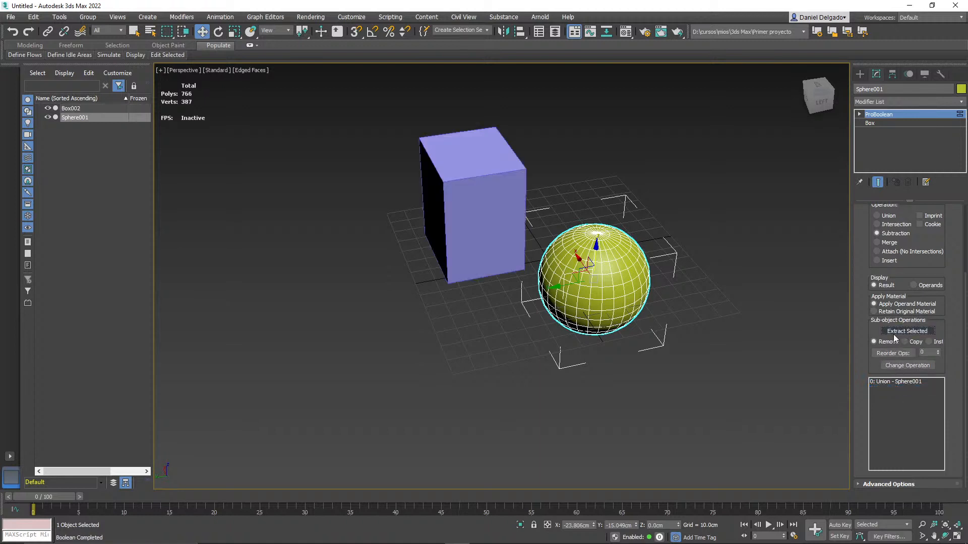
# Step: Move the extracted box across the ground plane so that it overlaps the sphere
pyautogui.click(456, 242)
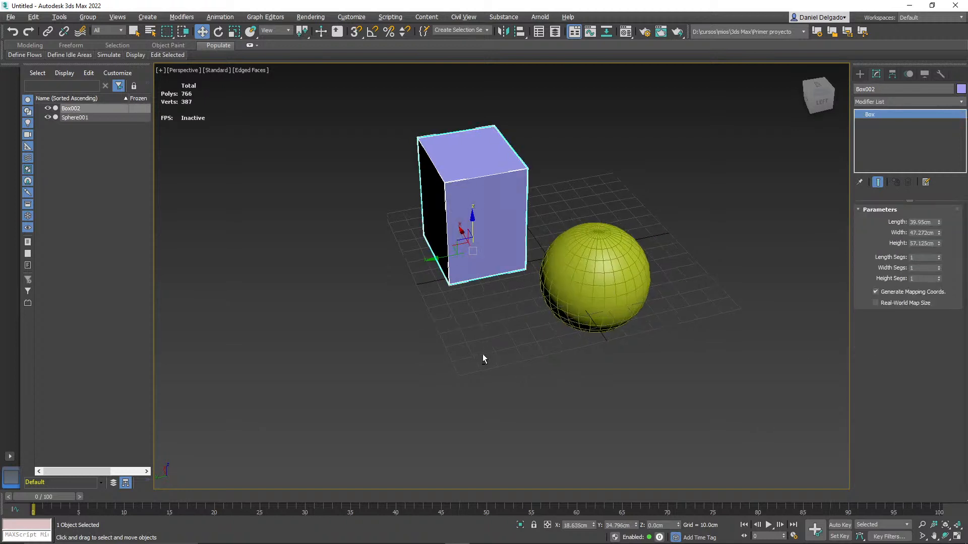
pyautogui.keyDown('alt'); pyautogui.moveTo(480, 352); pyautogui.dragTo(524, 361, button='middle'); pyautogui.keyUp('alt')
pyautogui.moveTo(455, 252); pyautogui.dragTo(510, 253)
pyautogui.keyDown('alt'); pyautogui.moveTo(627, 304); pyautogui.dragTo(573, 319, button='middle'); pyautogui.keyUp('alt')
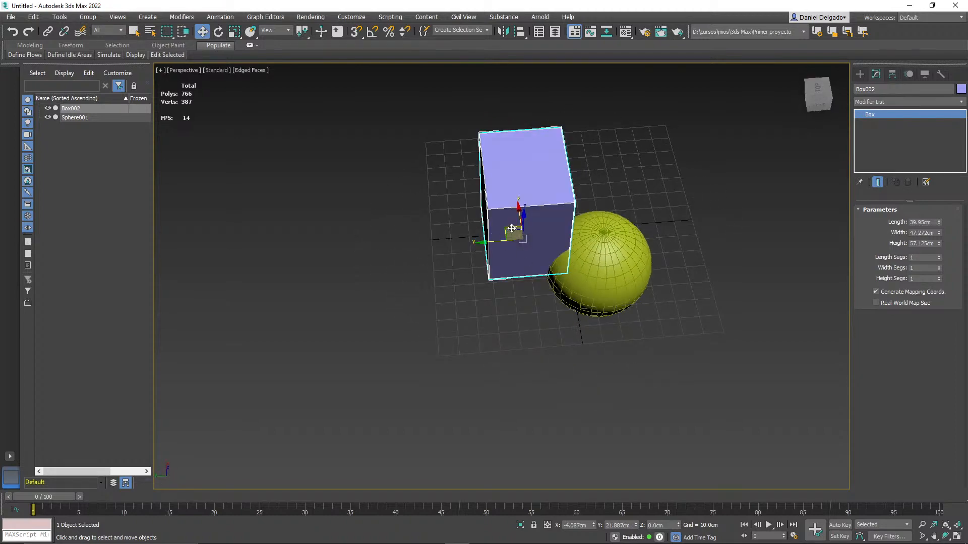
pyautogui.moveTo(510, 228); pyautogui.dragTo(540, 233)
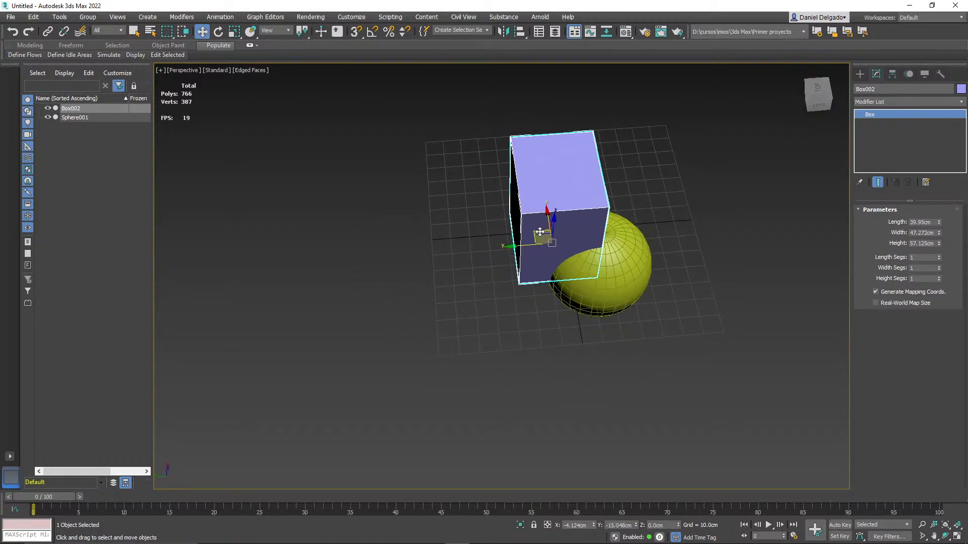
# Step: Select the sphere again and pick the overlapping box to subtract it with ProBoolean
pyautogui.click(630, 256)
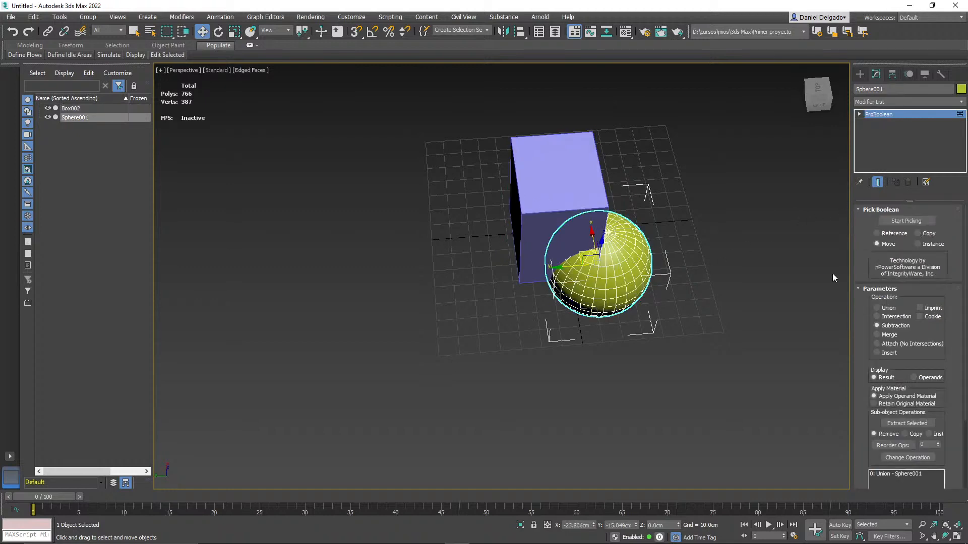
pyautogui.click(921, 220)
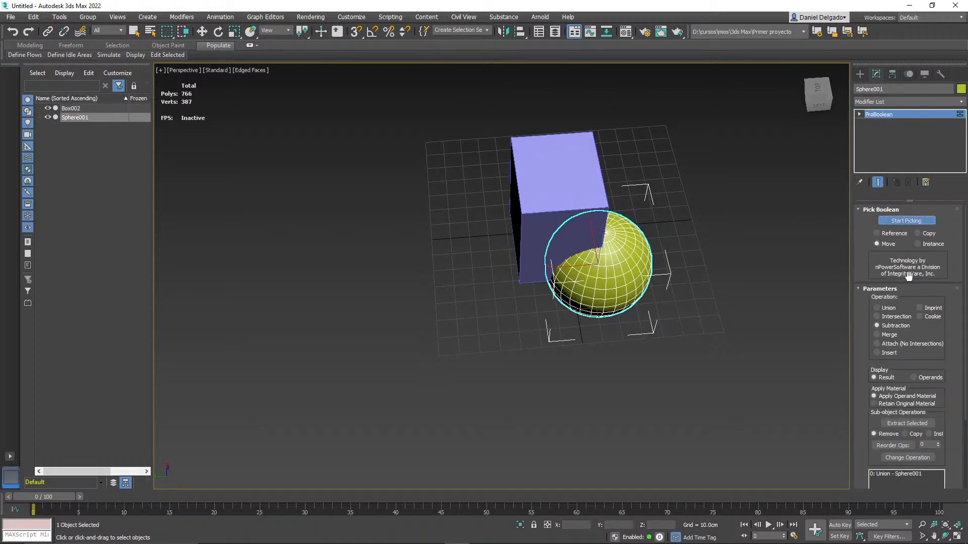
pyautogui.click(561, 181)
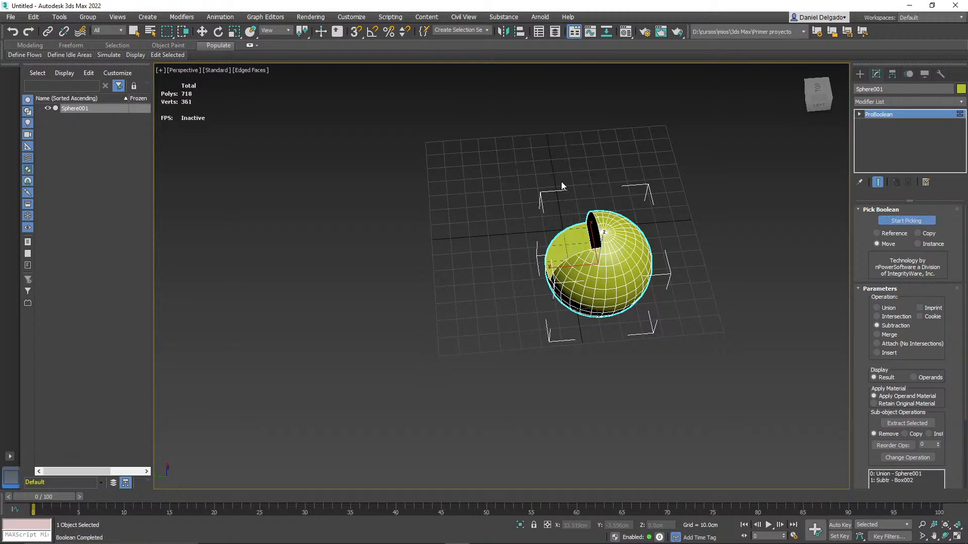
# Step: Examine the notch cut into the sphere from several angles and return to the Compound Objects creation types
pyautogui.keyDown('alt'); pyautogui.moveTo(603, 315); pyautogui.dragTo(716, 311, button='middle'); pyautogui.keyUp('alt')
pyautogui.keyDown('alt'); pyautogui.moveTo(704, 353); pyautogui.dragTo(659, 349, button='middle'); pyautogui.keyUp('alt')
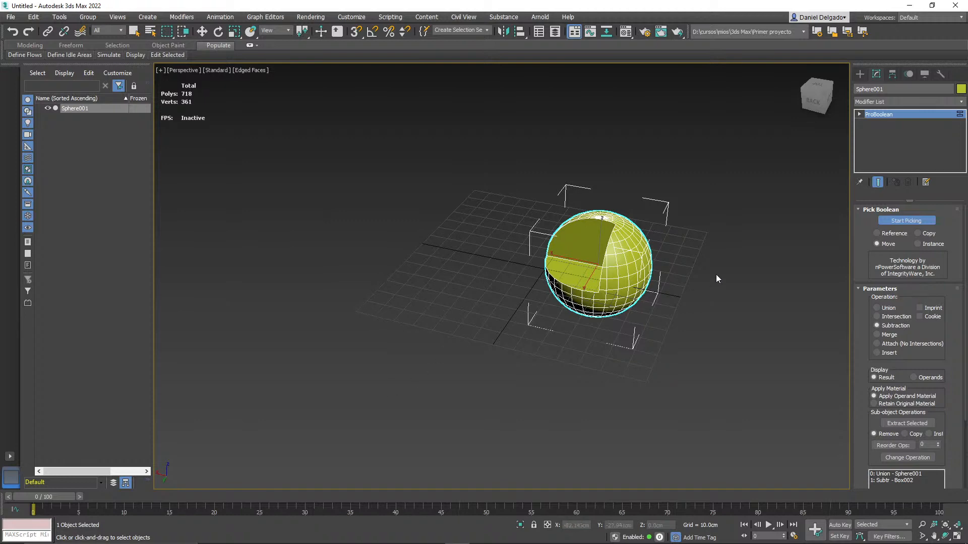
pyautogui.keyDown('alt'); pyautogui.moveTo(690, 359); pyautogui.dragTo(741, 356, button='middle'); pyautogui.keyUp('alt')
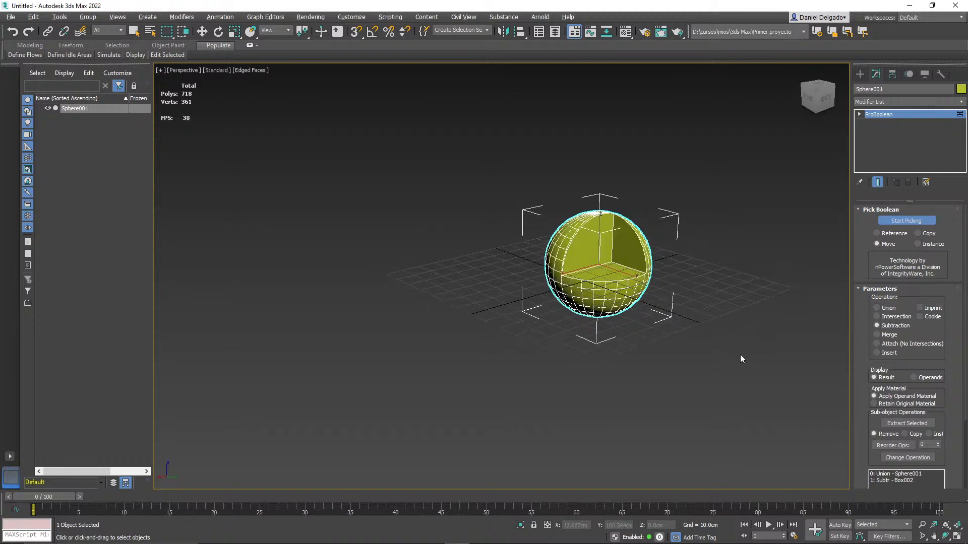
pyautogui.moveTo(682, 363); pyautogui.dragTo(663, 398, button='middle')
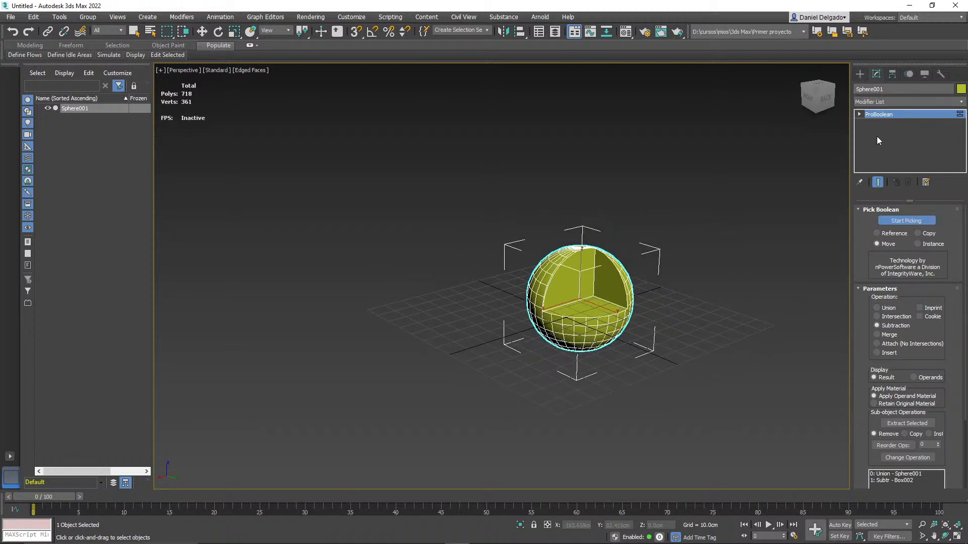
pyautogui.click(861, 75)
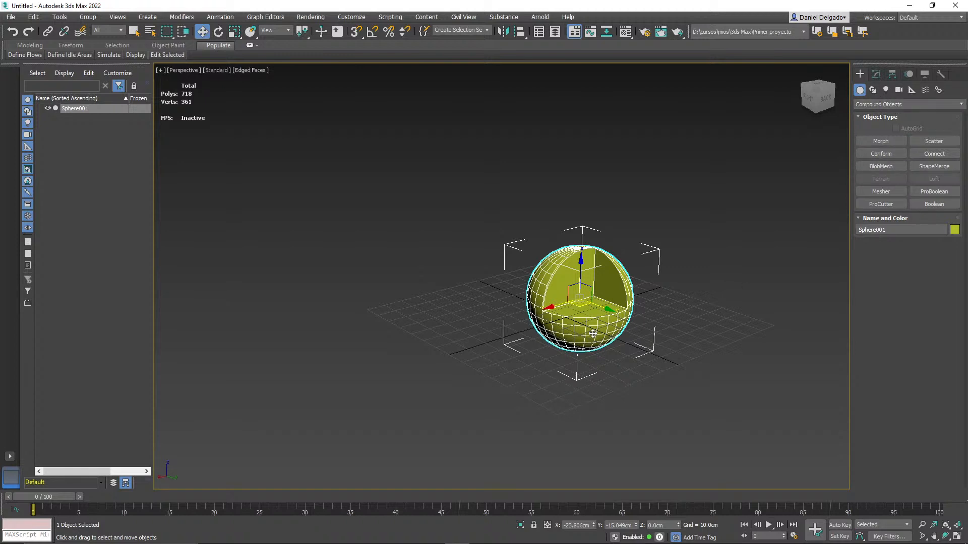
# Step: Delete the notched sphere and create a standard box about 62 × 59 × 75 cm on the ground grid
pyautogui.press('Delete')
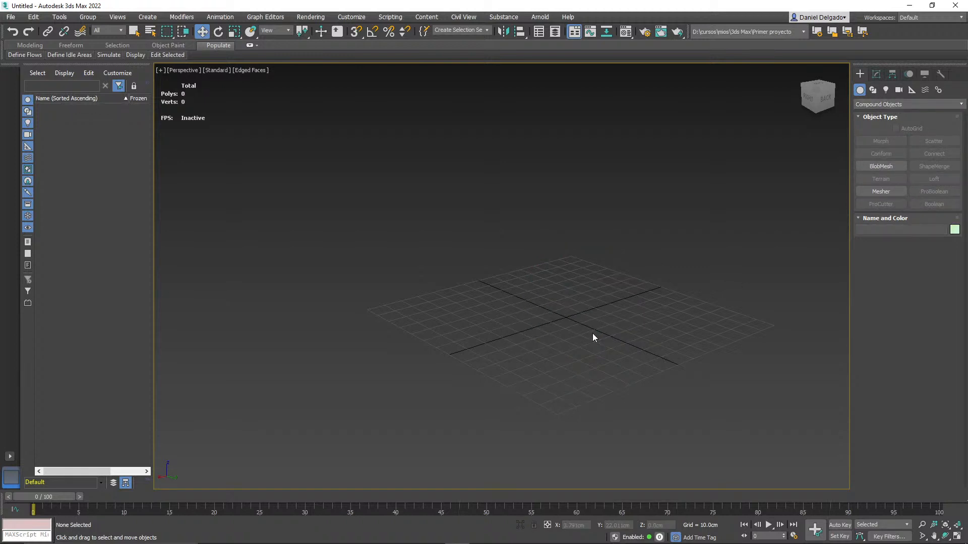
pyautogui.click(888, 104)
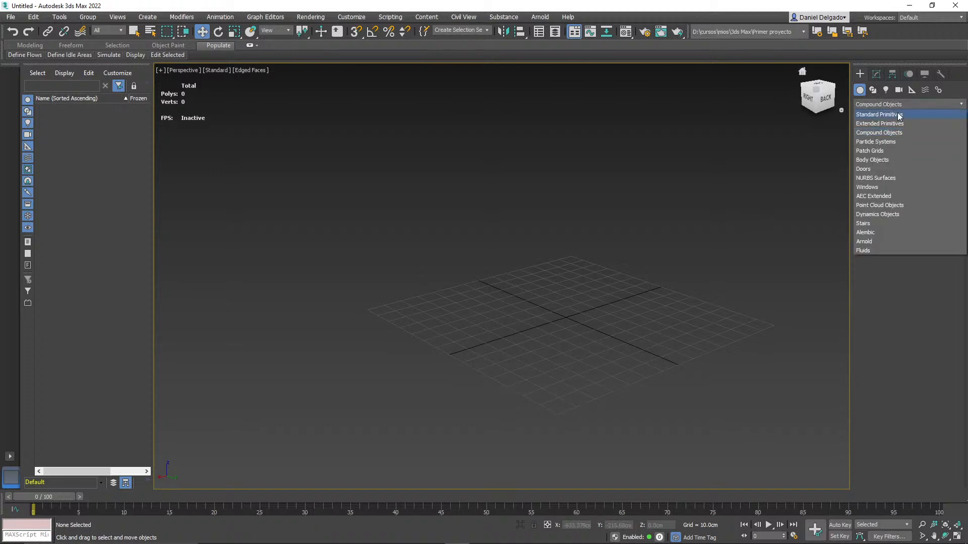
pyautogui.click(898, 112)
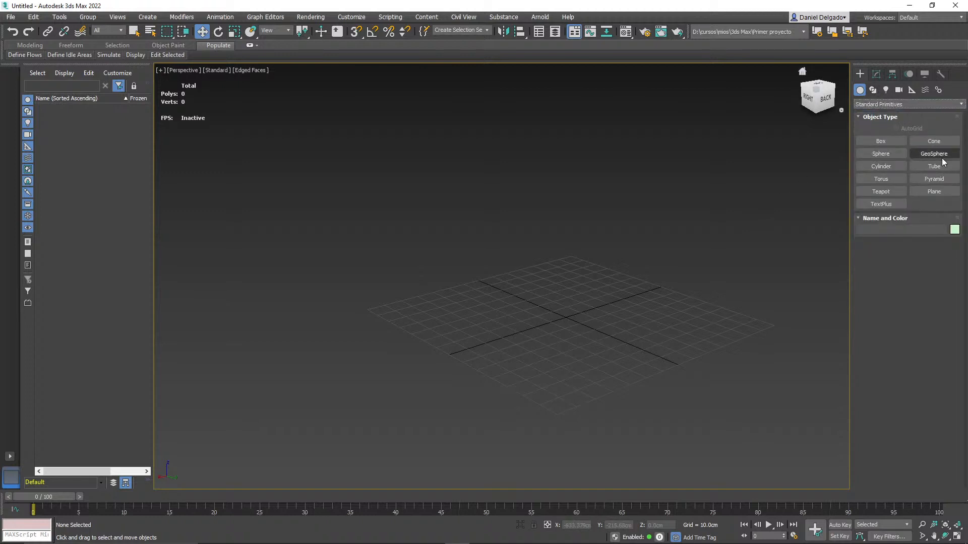
pyautogui.click(885, 143)
pyautogui.moveTo(566, 318); pyautogui.dragTo(566, 261)
pyautogui.click(581, 108)
pyautogui.keyDown('alt'); pyautogui.moveTo(671, 212); pyautogui.dragTo(676, 277, button='middle'); pyautogui.keyUp('alt')
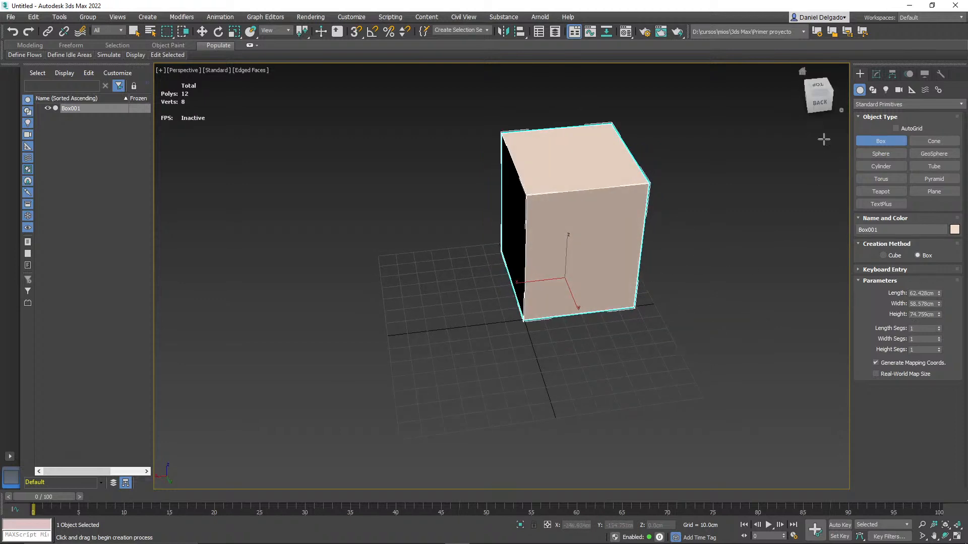
pyautogui.click(875, 74)
pyautogui.click(860, 74)
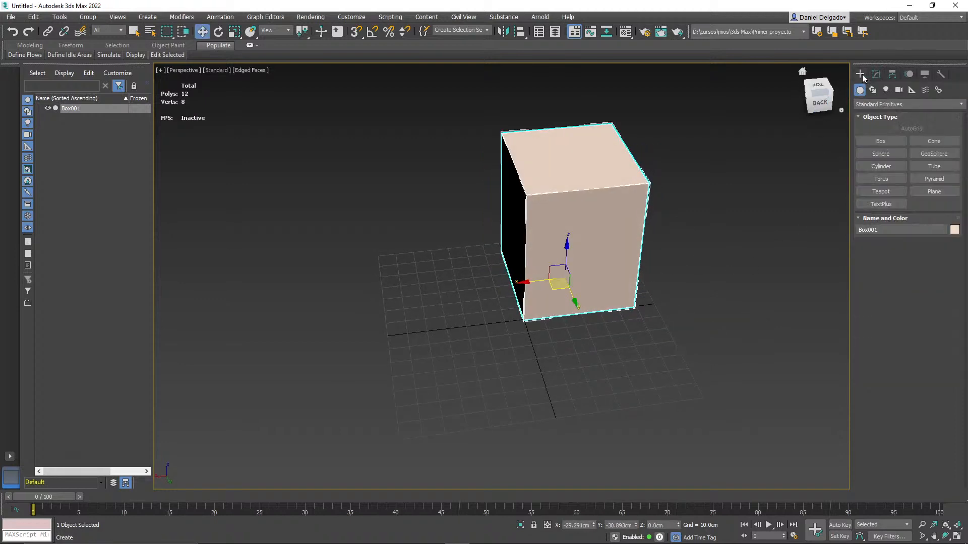
# Step: Center the box on the world origin by setting its absolute X and Y positions to 0
pyautogui.rightClick(579, 191)
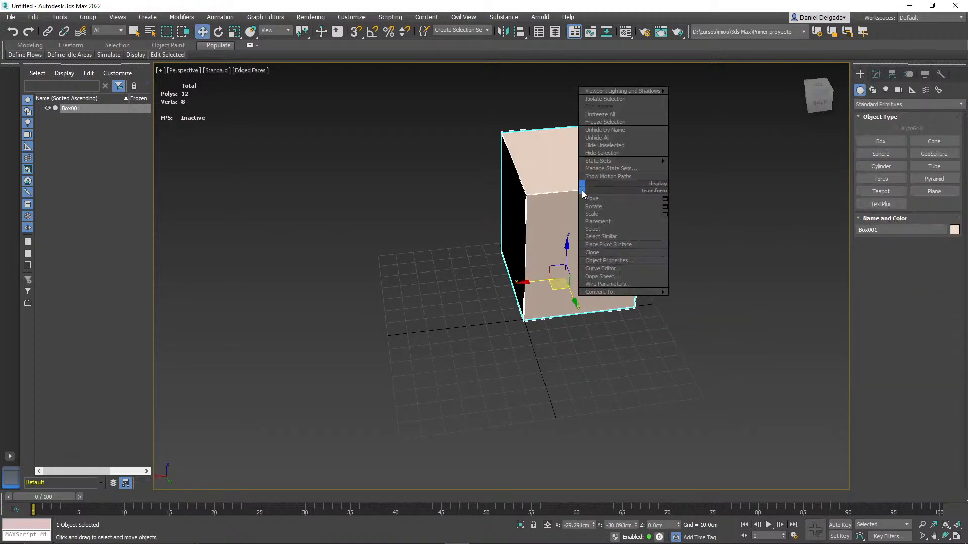
pyautogui.click(202, 36)
pyautogui.rightClick(202, 33)
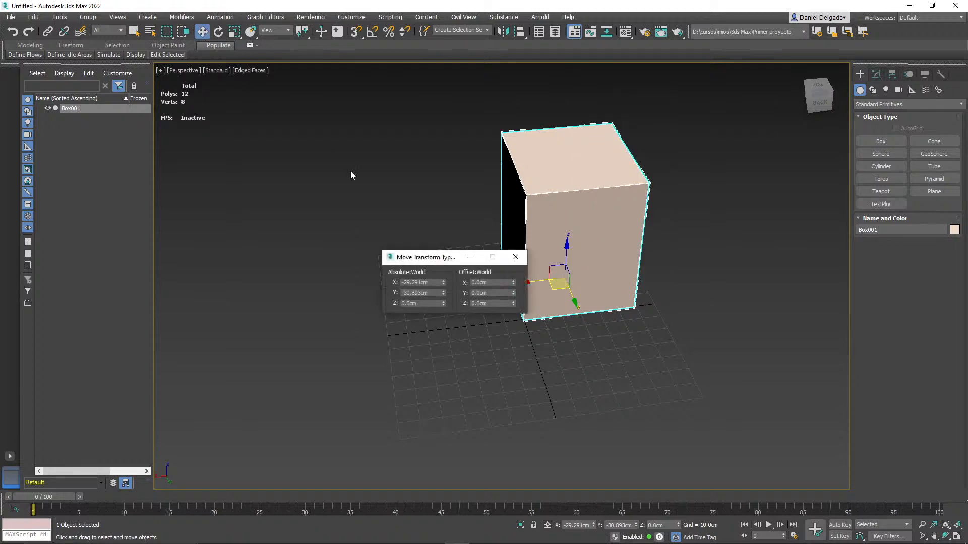
pyautogui.doubleClick(414, 282)
pyautogui.write('0')
pyautogui.press('Tab')
pyautogui.write('0')
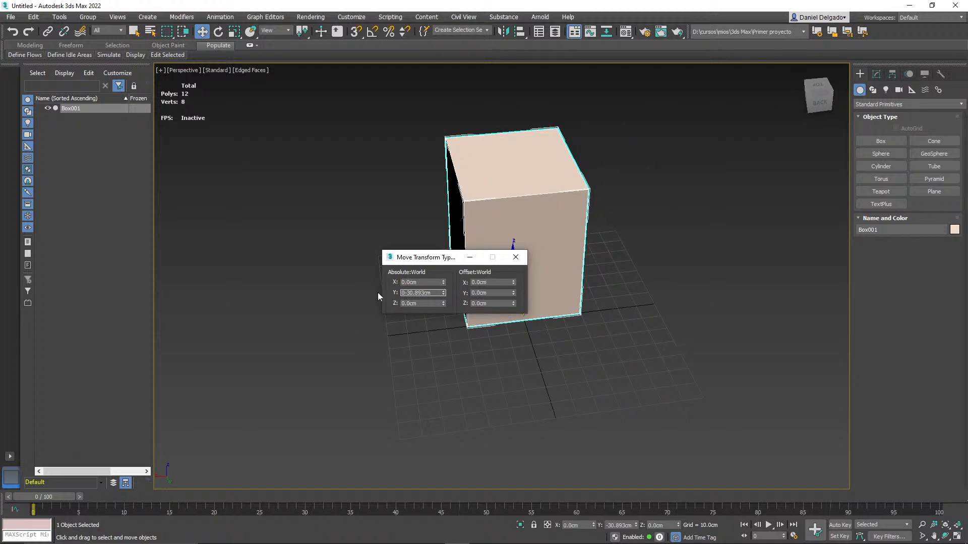
pyautogui.press('Return')
pyautogui.moveTo(430, 292); pyautogui.dragTo(397, 292)
pyautogui.write('0')
pyautogui.press('Return')
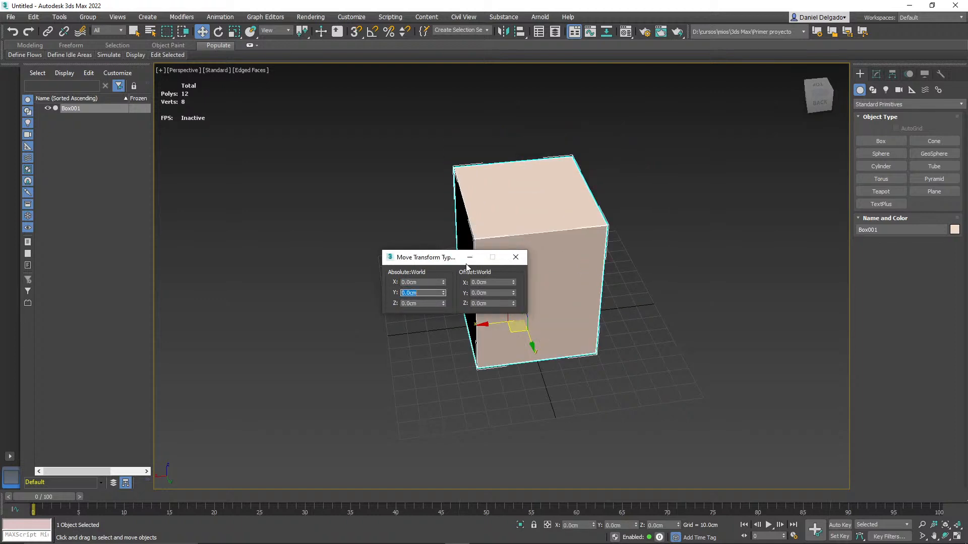
pyautogui.click(515, 258)
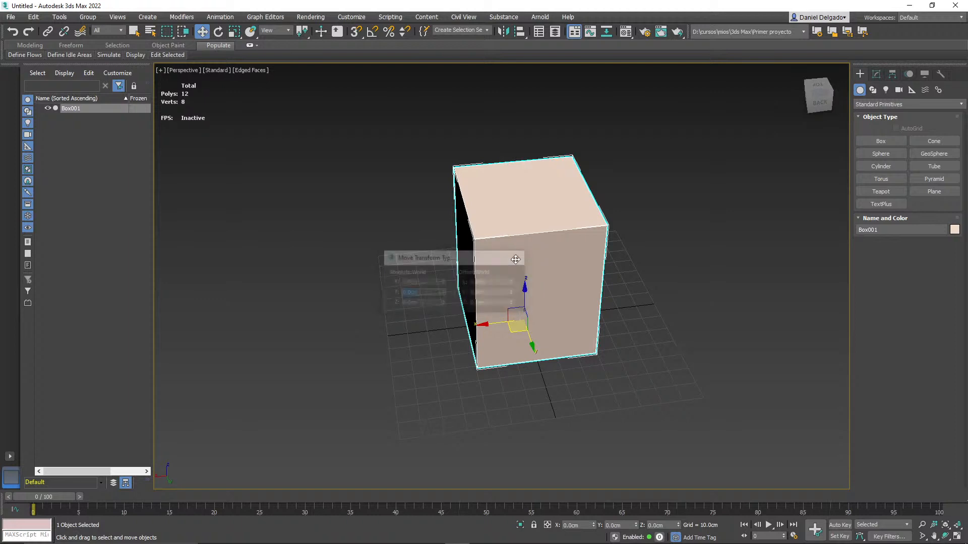
# Step: Create a sphere over the box and align it center to center with the box in X, Y and Z position
pyautogui.click(888, 154)
pyautogui.moveTo(528, 280); pyautogui.dragTo(559, 317)
pyautogui.hotkey('alt', 'a')
pyautogui.click(562, 184)
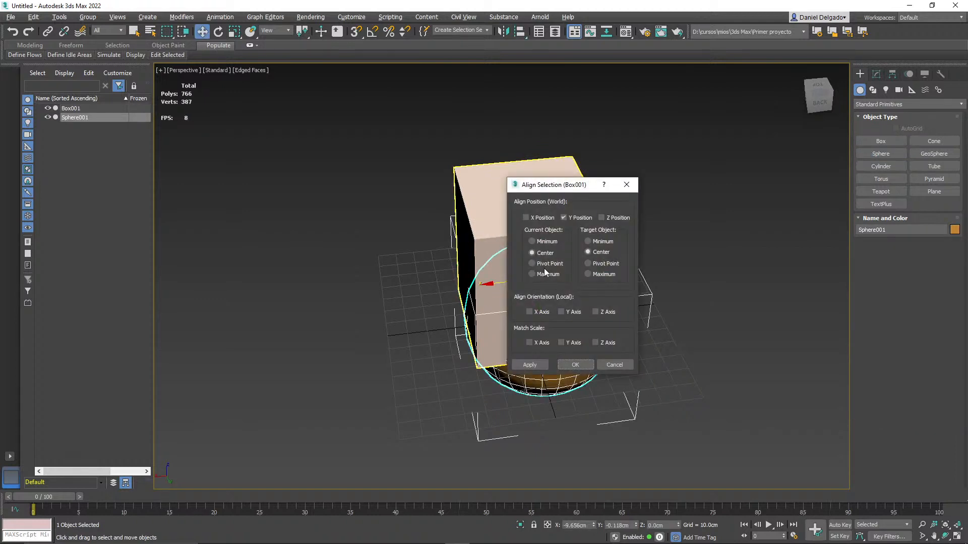
pyautogui.click(616, 218)
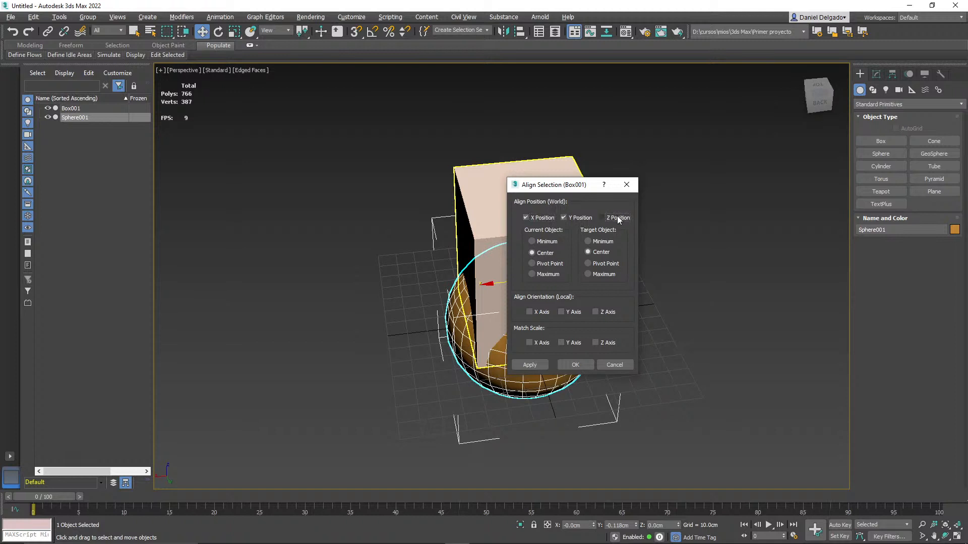
pyautogui.click(575, 364)
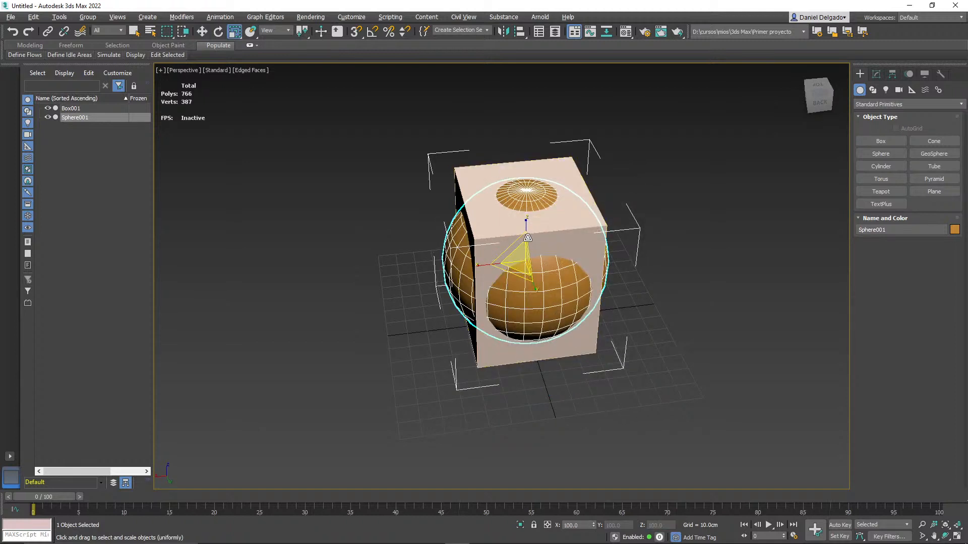
# Step: Scale the centered sphere slightly and uniformly
pyautogui.press('r')
pyautogui.moveTo(519, 257); pyautogui.dragTo(515, 254)
pyautogui.keyDown('alt'); pyautogui.moveTo(504, 342); pyautogui.dragTo(617, 217, button='middle'); pyautogui.keyUp('alt')
# Step: Select the box and subtract the sphere from it with the ProBoolean compound object
pyautogui.click(613, 210)
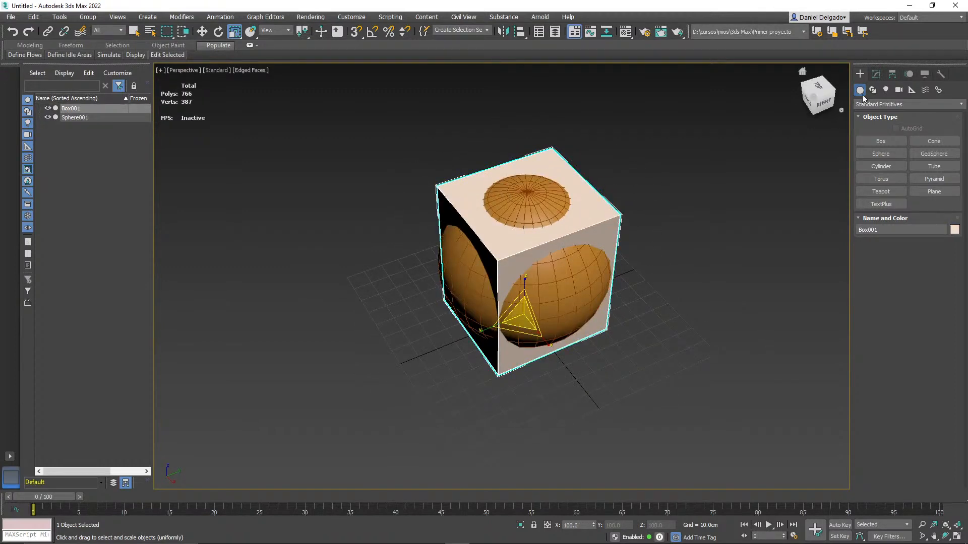
pyautogui.click(877, 74)
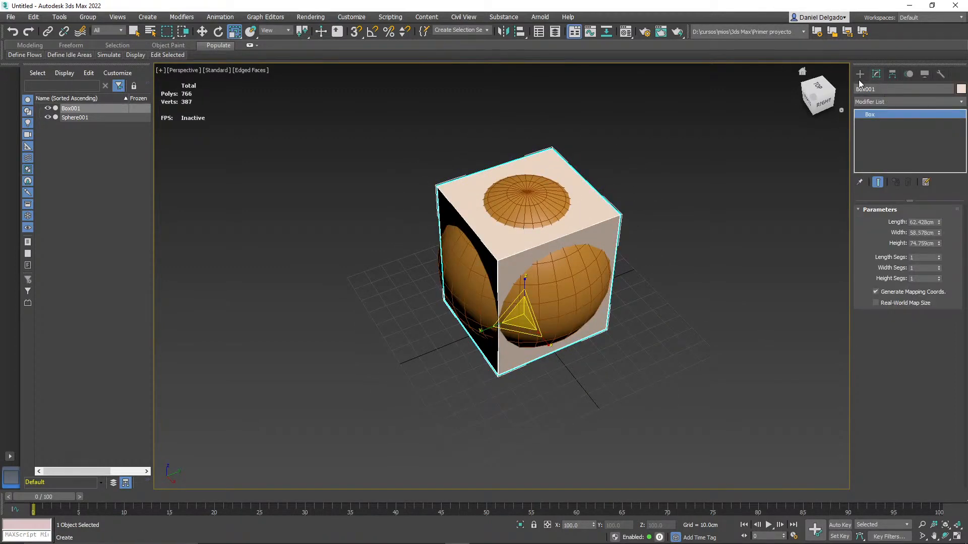
pyautogui.click(859, 74)
pyautogui.click(889, 104)
pyautogui.click(895, 134)
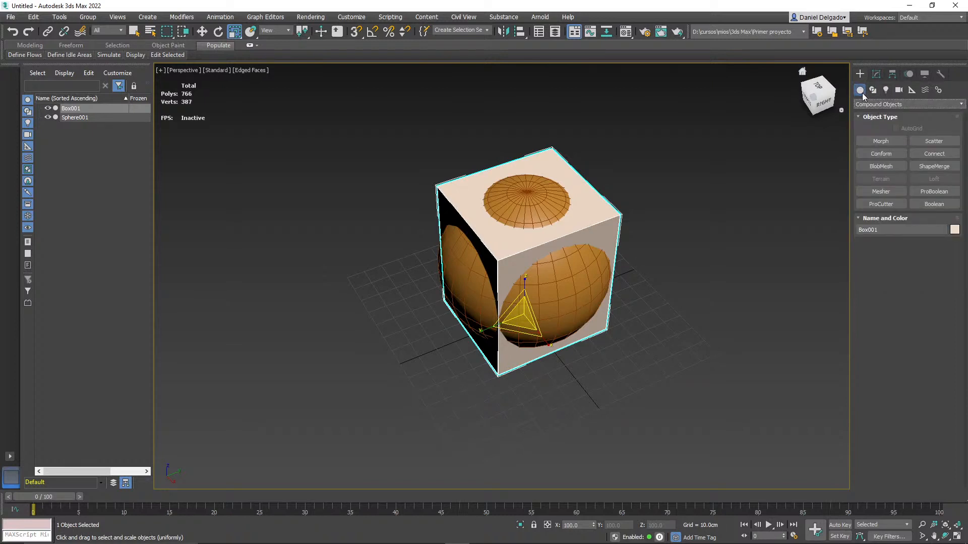
pyautogui.click(941, 192)
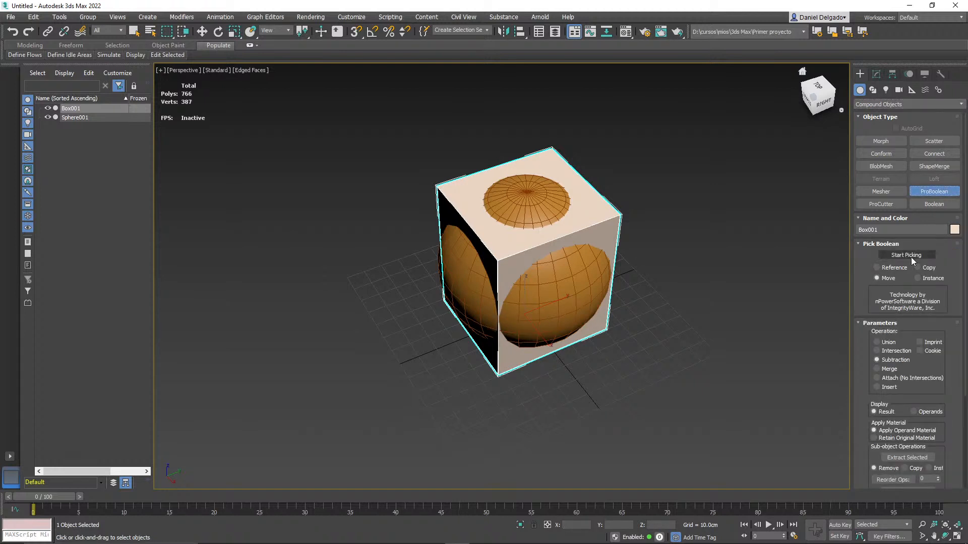
pyautogui.click(912, 256)
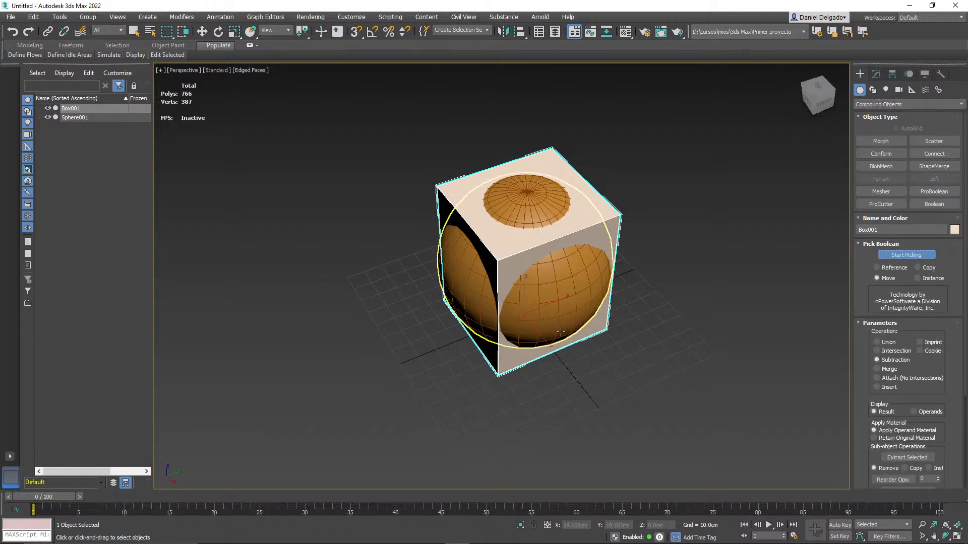
pyautogui.click(559, 295)
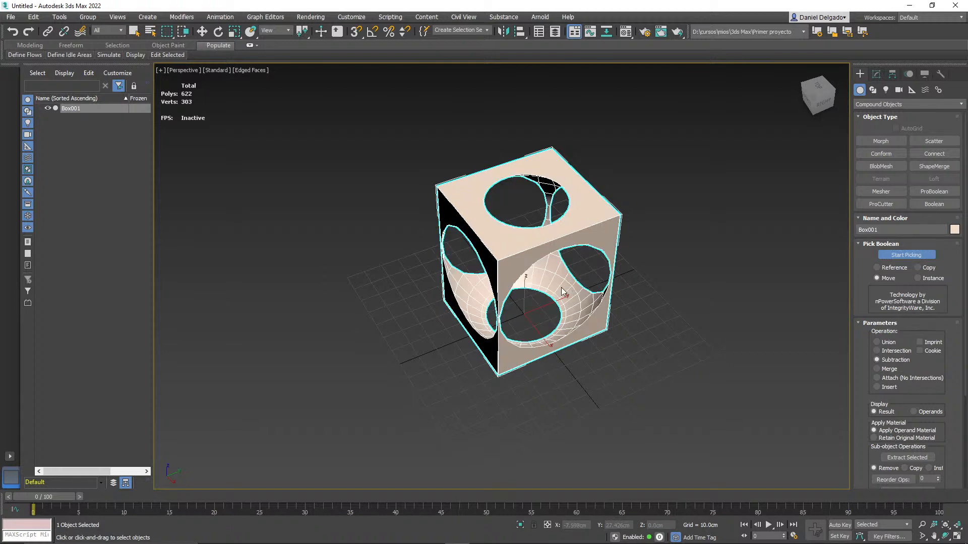
pyautogui.click(895, 255)
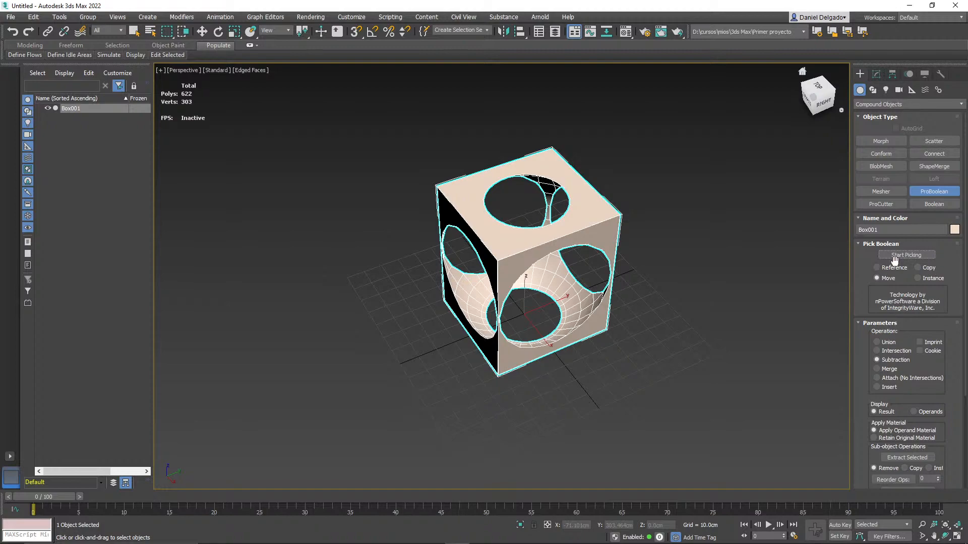
# Step: Examine the hollowed box and the curved inner mesh around its round openings from several angles
pyautogui.keyDown('alt'); pyautogui.moveTo(581, 335); pyautogui.dragTo(580, 371, button='middle'); pyautogui.keyUp('alt')
pyautogui.keyDown('alt'); pyautogui.moveTo(564, 412); pyautogui.dragTo(713, 340, button='middle'); pyautogui.keyUp('alt')
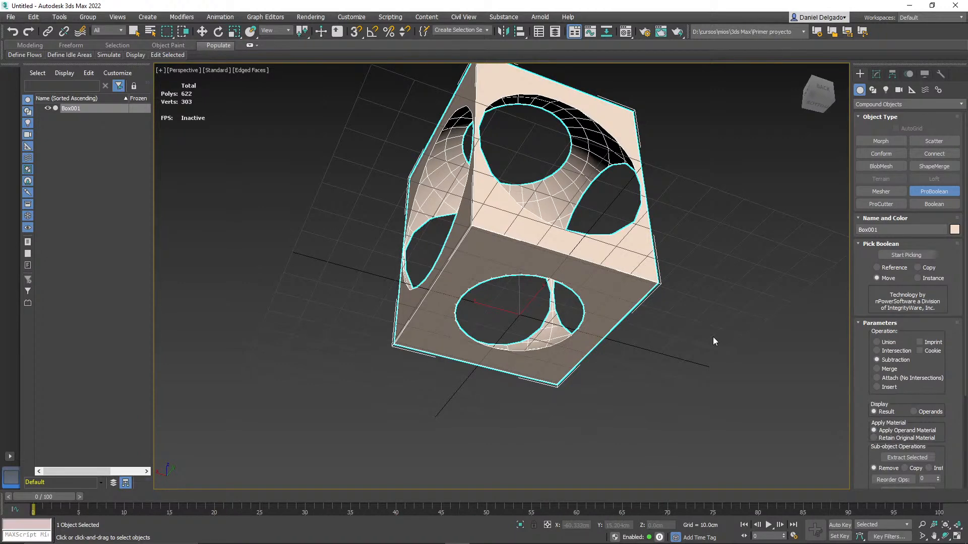
pyautogui.keyDown('alt'); pyautogui.moveTo(555, 261); pyautogui.dragTo(452, 328, button='middle'); pyautogui.keyUp('alt')
pyautogui.keyDown('alt'); pyautogui.moveTo(745, 337); pyautogui.dragTo(704, 287, button='middle'); pyautogui.keyUp('alt')
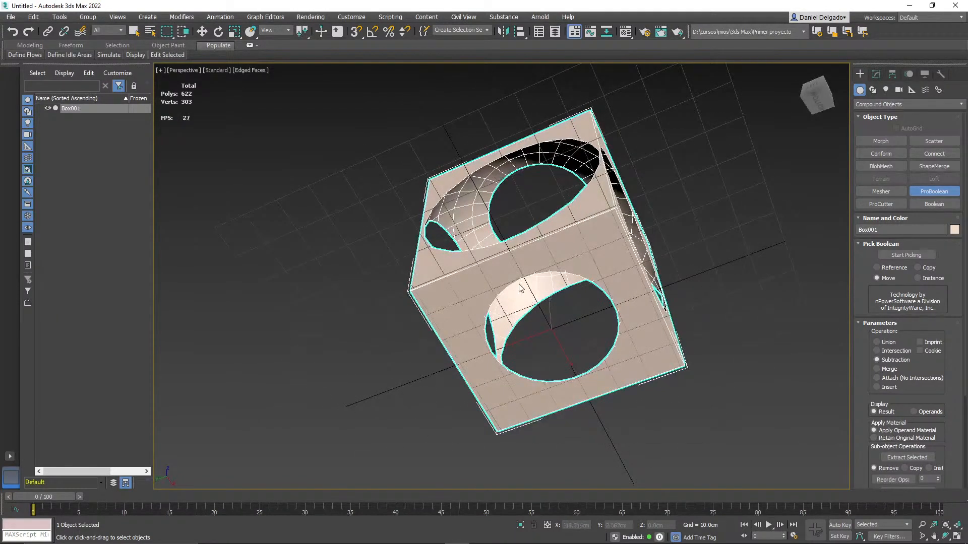
pyautogui.scroll(3, 543, 269)
pyautogui.moveTo(544, 270); pyautogui.dragTo(592, 364, button='middle')
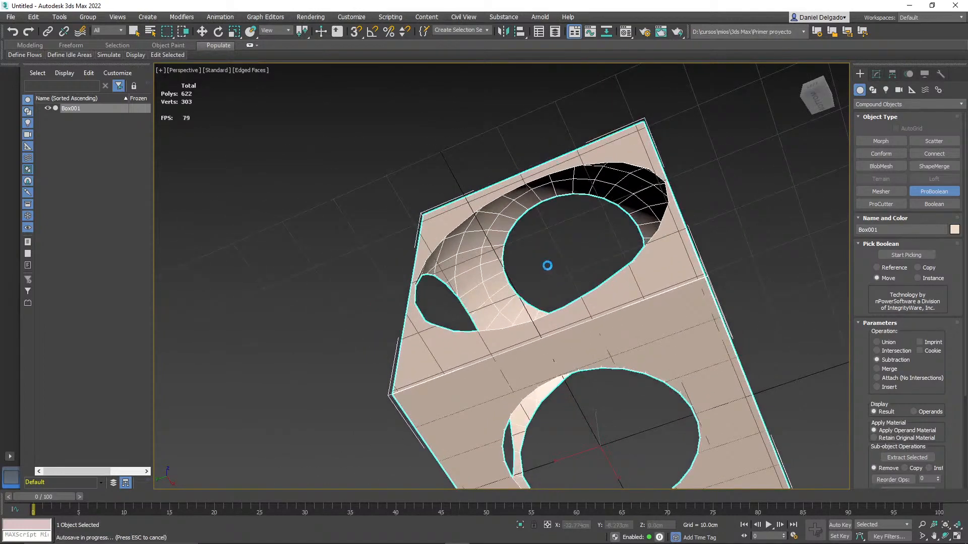
pyautogui.scroll(4, 548, 257)
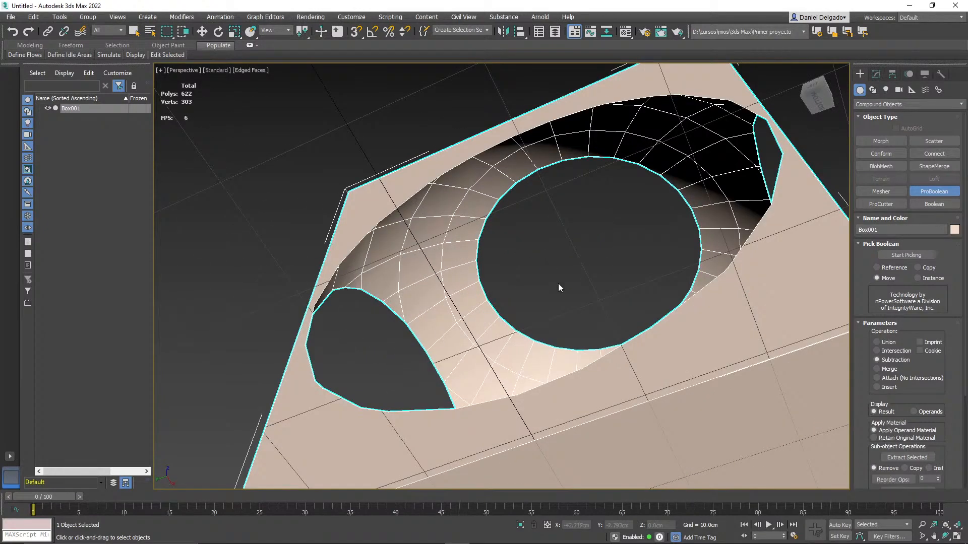
pyautogui.scroll(3, 516, 296)
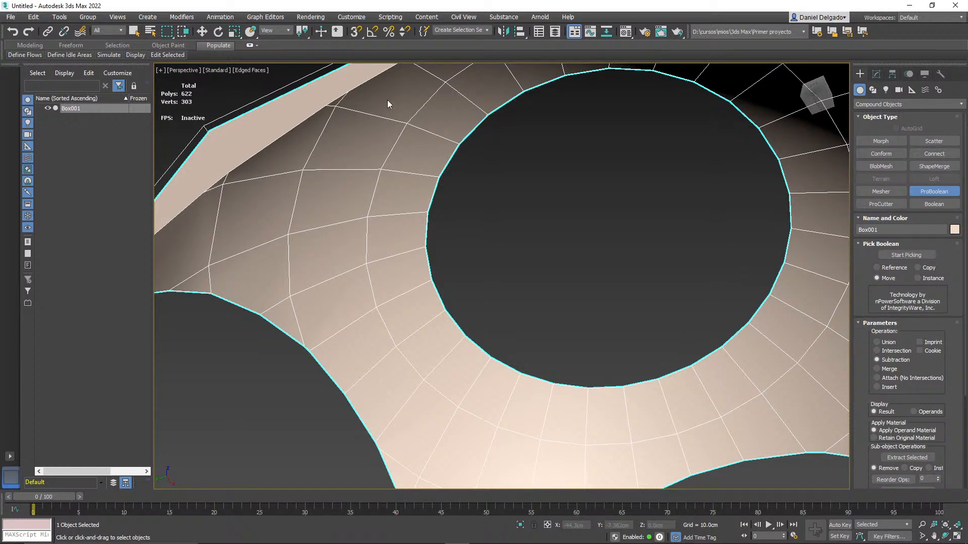
pyautogui.keyDown('alt'); pyautogui.moveTo(496, 130); pyautogui.dragTo(482, 166, button='middle'); pyautogui.keyUp('alt')
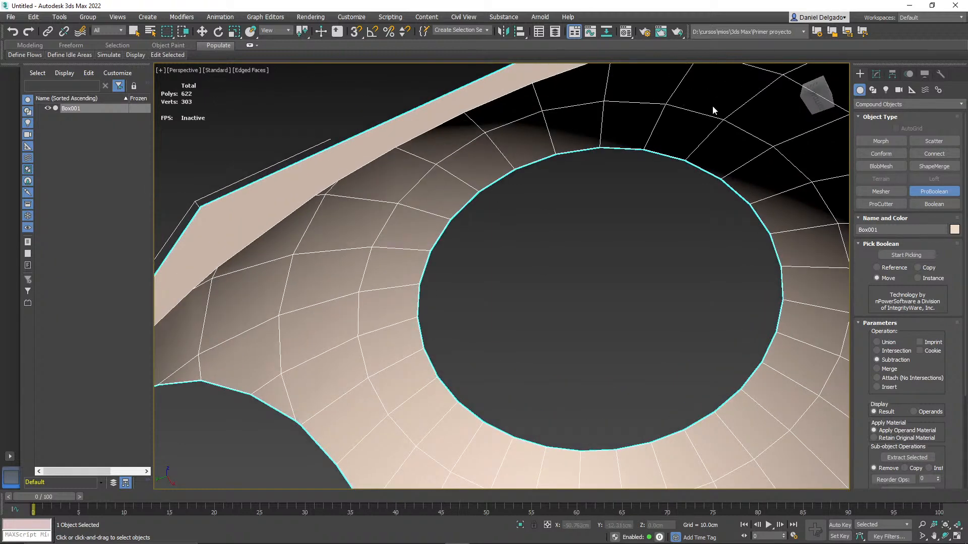
pyautogui.keyDown('alt'); pyautogui.moveTo(775, 306); pyautogui.dragTo(652, 275, button='middle'); pyautogui.keyUp('alt')
pyautogui.keyDown('alt'); pyautogui.moveTo(562, 280); pyautogui.dragTo(608, 303, button='middle'); pyautogui.keyUp('alt')
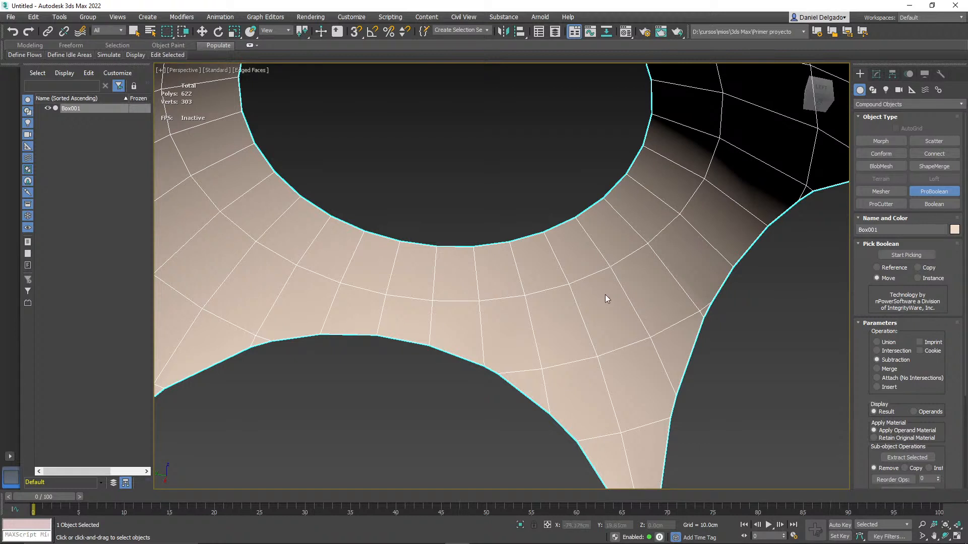
# Step: Convert the ProBoolean box to an Editable Poly and enter Vertex sub-object level
pyautogui.click(949, 192)
pyautogui.click(876, 74)
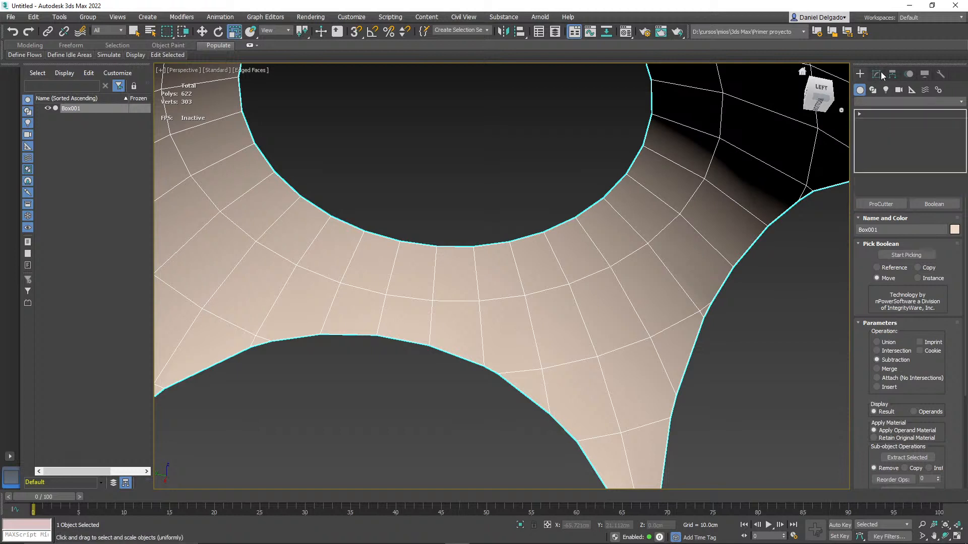
pyautogui.click(863, 75)
pyautogui.click(878, 74)
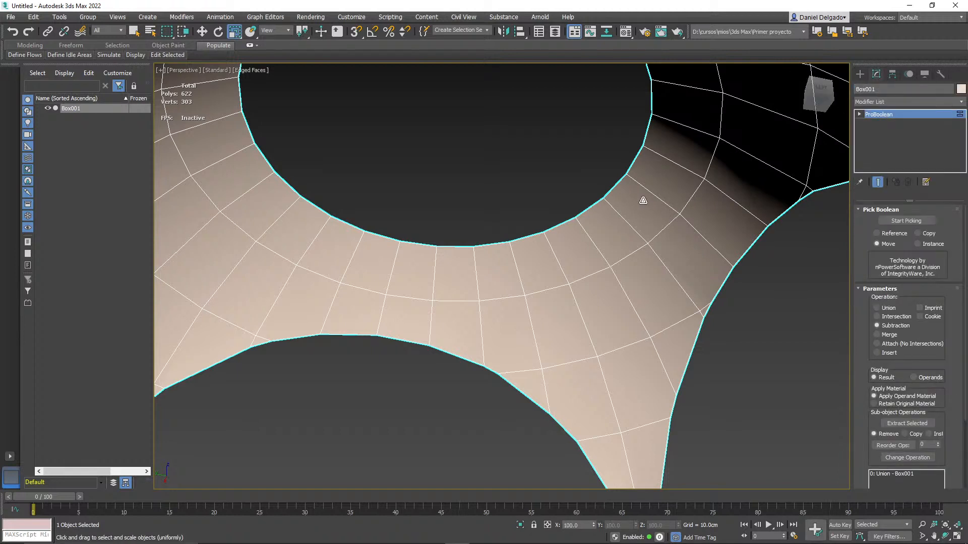
pyautogui.rightClick(638, 196)
pyautogui.moveTo(676, 305)
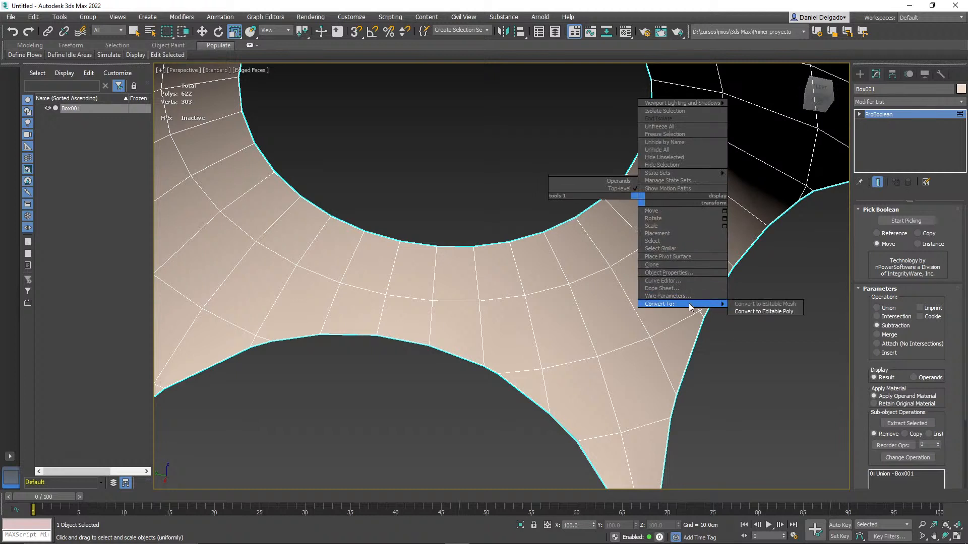
pyautogui.click(760, 312)
pyautogui.click(882, 223)
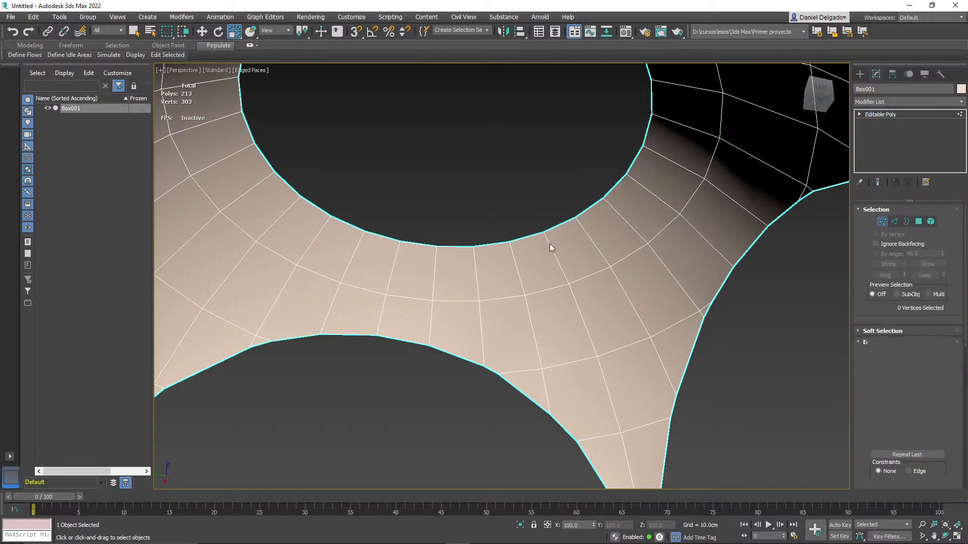
# Step: Try moving a vertex on the curved inner surface, undo the move and clear the vertex selection
pyautogui.click(611, 266)
pyautogui.keyDown('alt'); pyautogui.moveTo(623, 291); pyautogui.dragTo(637, 307, button='middle'); pyautogui.keyUp('alt')
pyautogui.press('e')
pyautogui.press('w')
pyautogui.moveTo(640, 195); pyautogui.dragTo(661, 267)
pyautogui.hotkey('ctrl', 'z')
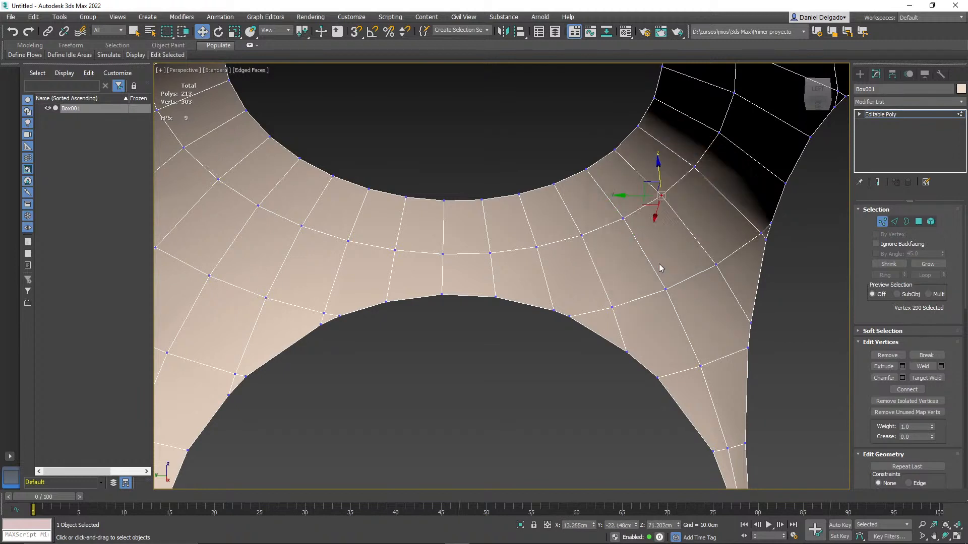
pyautogui.click(754, 298)
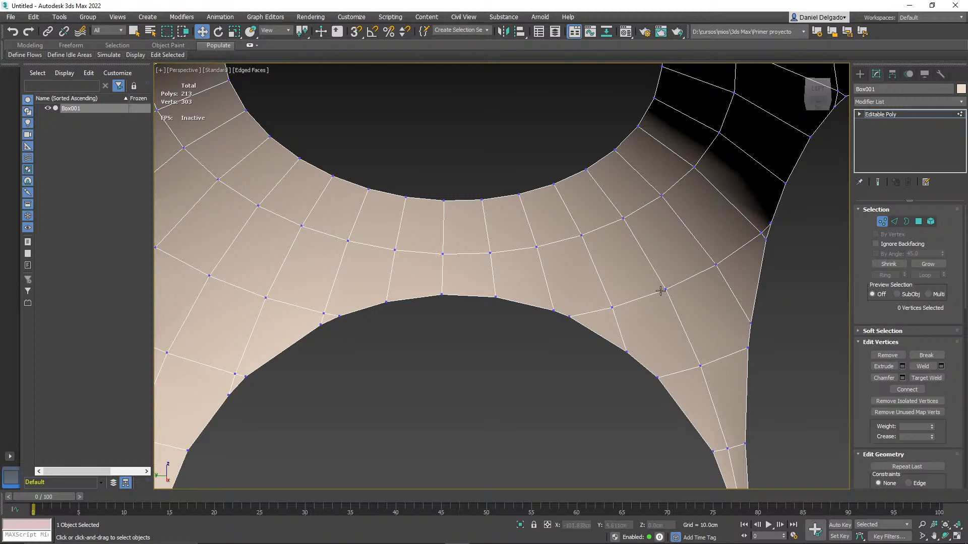
pyautogui.scroll(-5, 660, 291)
pyautogui.keyDown('alt'); pyautogui.moveTo(616, 315); pyautogui.dragTo(628, 356, button='middle'); pyautogui.keyUp('alt')
pyautogui.scroll(-5, 638, 309)
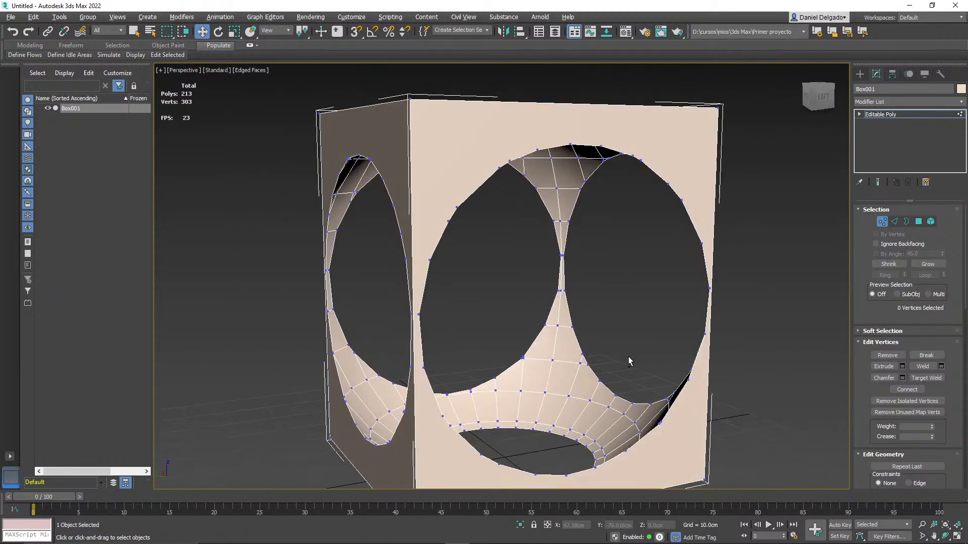
pyautogui.keyDown('alt'); pyautogui.moveTo(535, 403); pyautogui.dragTo(650, 386, button='middle'); pyautogui.keyUp('alt')
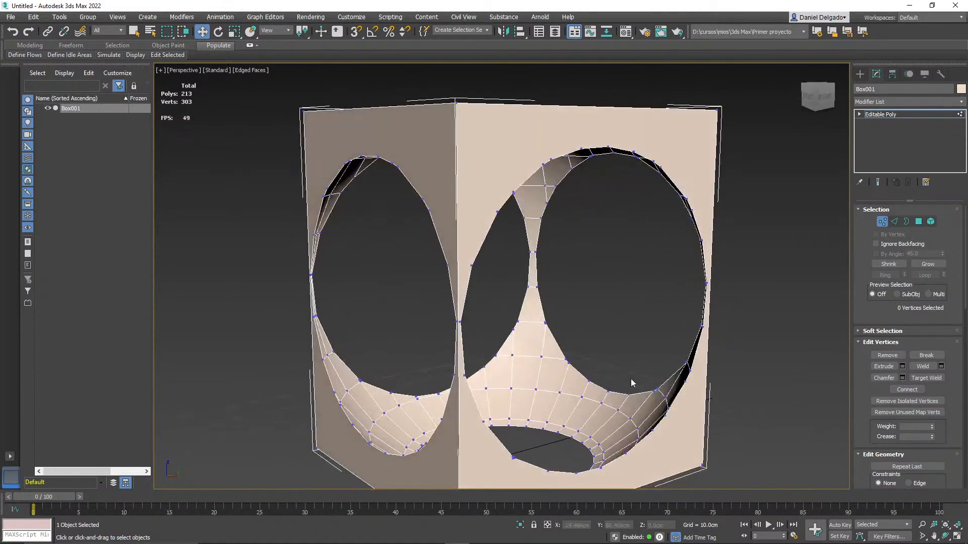
# Step: Leave Vertex sub-object level on the box and return to the object creation options
pyautogui.scroll(-5, 590, 375)
pyautogui.keyDown('alt'); pyautogui.moveTo(589, 378); pyautogui.dragTo(539, 389, button='middle'); pyautogui.keyUp('alt')
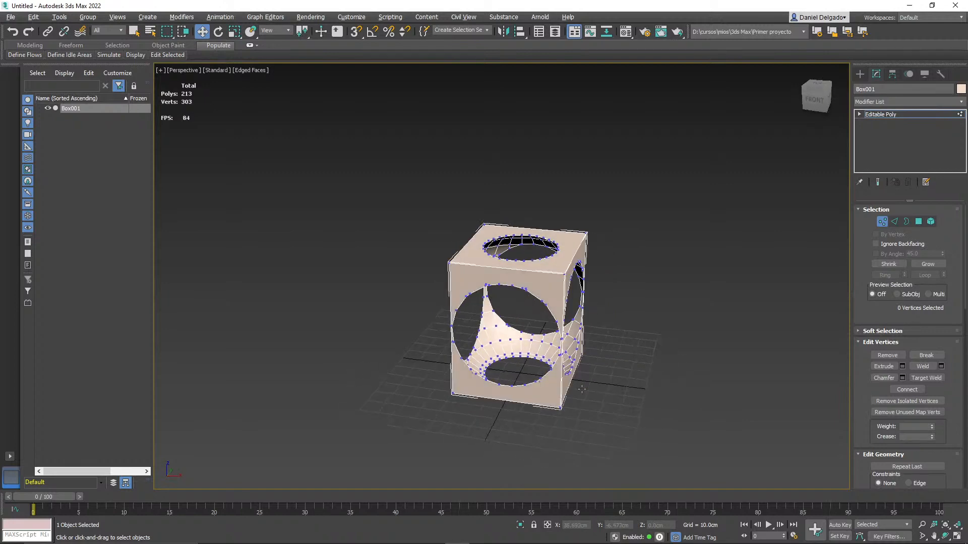
pyautogui.click(882, 221)
pyautogui.click(859, 74)
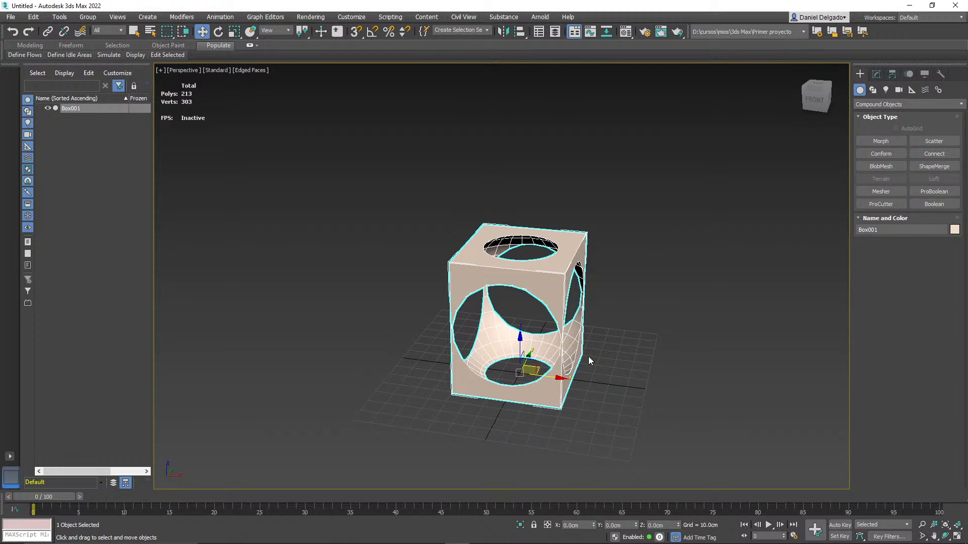
pyautogui.keyDown('alt'); pyautogui.moveTo(606, 389); pyautogui.dragTo(563, 374, button='middle'); pyautogui.keyUp('alt')
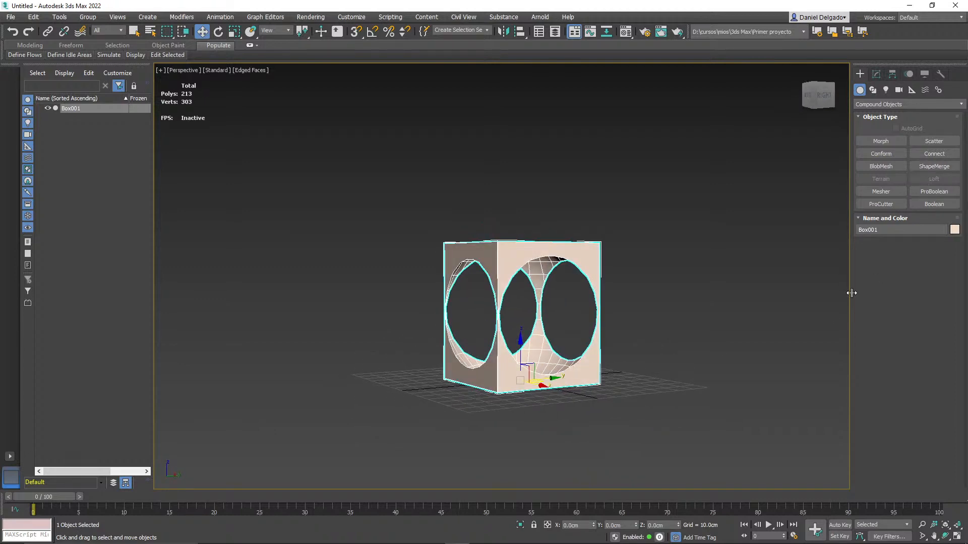
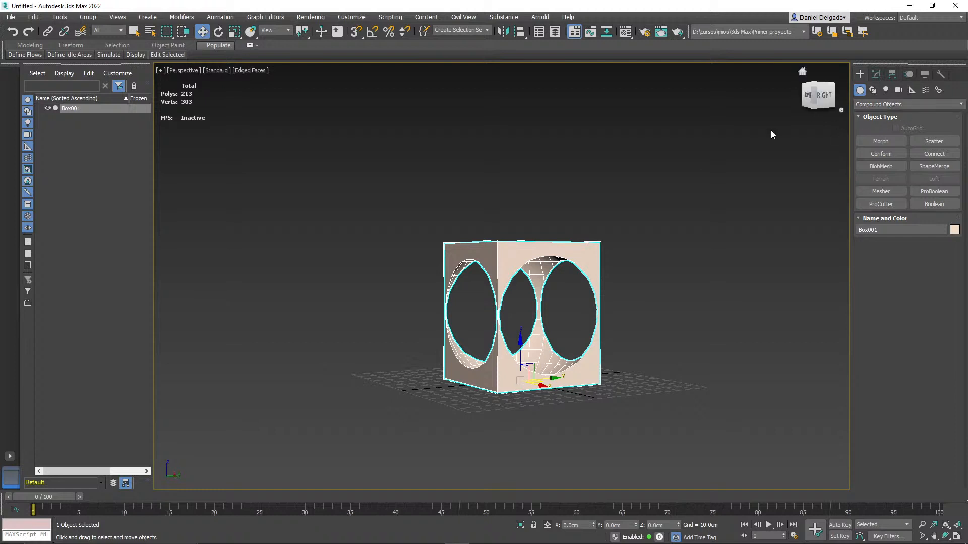
# Step: Create a Snow particle system spanning the box's footprint and raise its emitter well above the box
pyautogui.click(888, 104)
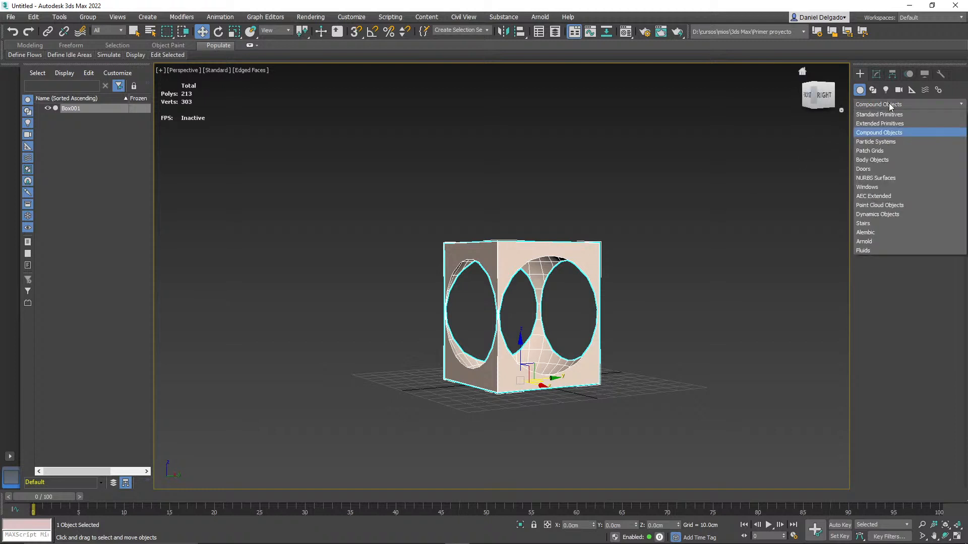
pyautogui.click(878, 142)
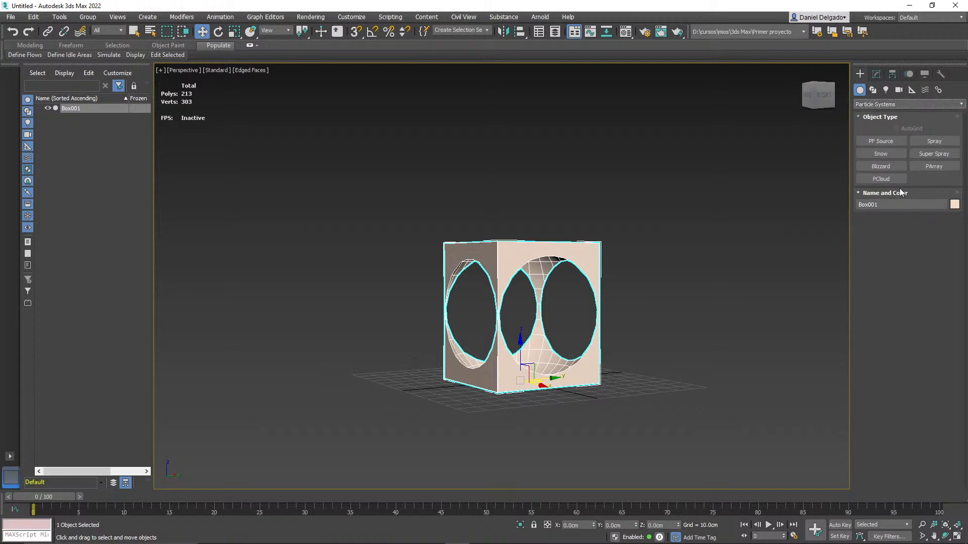
pyautogui.click(888, 154)
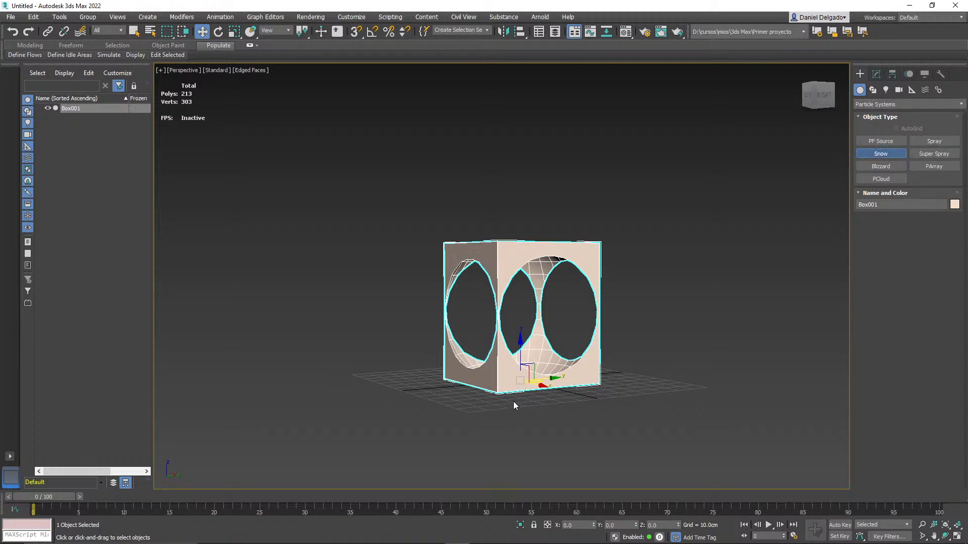
pyautogui.moveTo(576, 384)
pyautogui.keyDown('alt'); pyautogui.mouseDown(button='middle')
pyautogui.moveTo(591, 390)
pyautogui.moveTo(579, 404)
pyautogui.mouseUp(button='middle'); pyautogui.keyUp('alt')
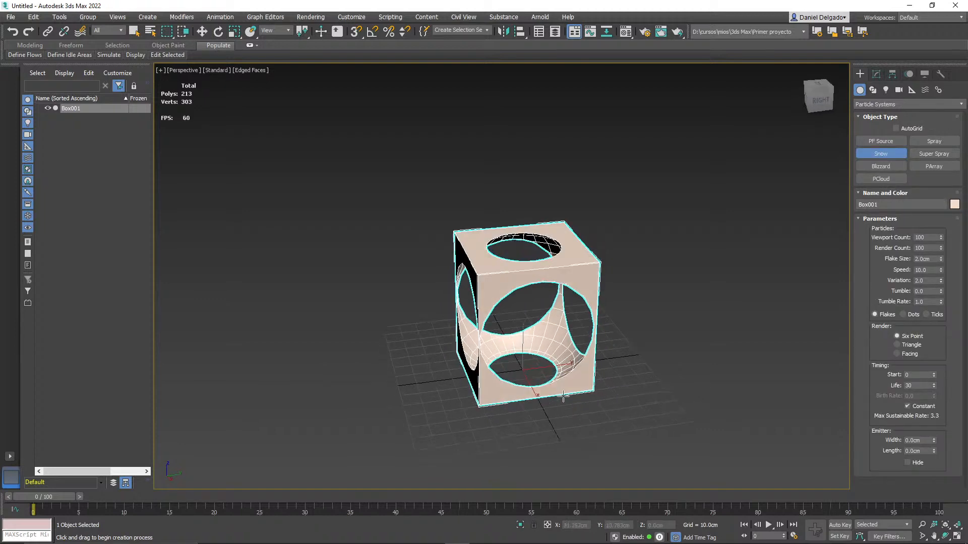
pyautogui.moveTo(586, 327); pyautogui.dragTo(452, 431)
pyautogui.press('w')
pyautogui.moveTo(531, 357); pyautogui.dragTo(535, 115)
# Step: Advance the animation to frame 50, render the falling snow in the Perspective view and close the render window
pyautogui.moveTo(41, 497); pyautogui.dragTo(485, 479)
pyautogui.press('w')
pyautogui.hotkey('shift', 'q')
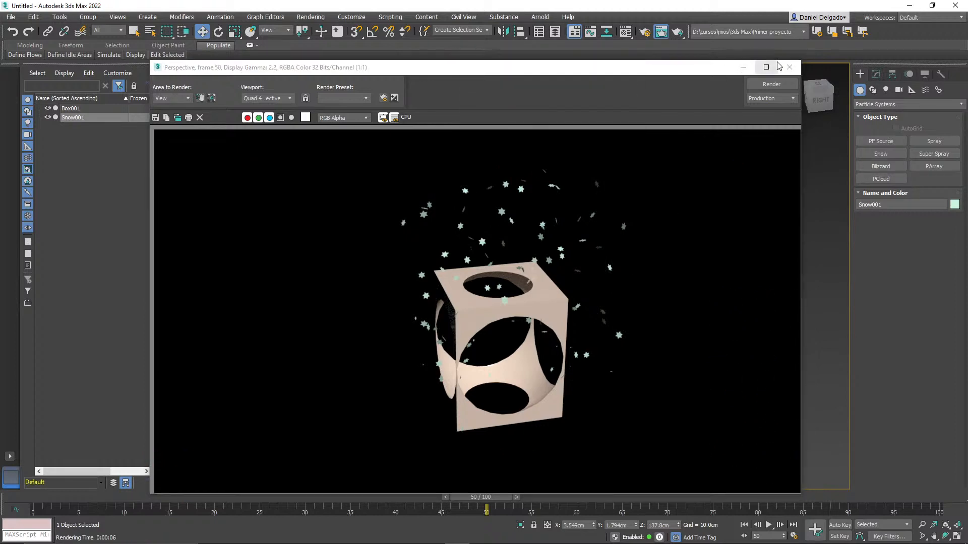
pyautogui.click(791, 68)
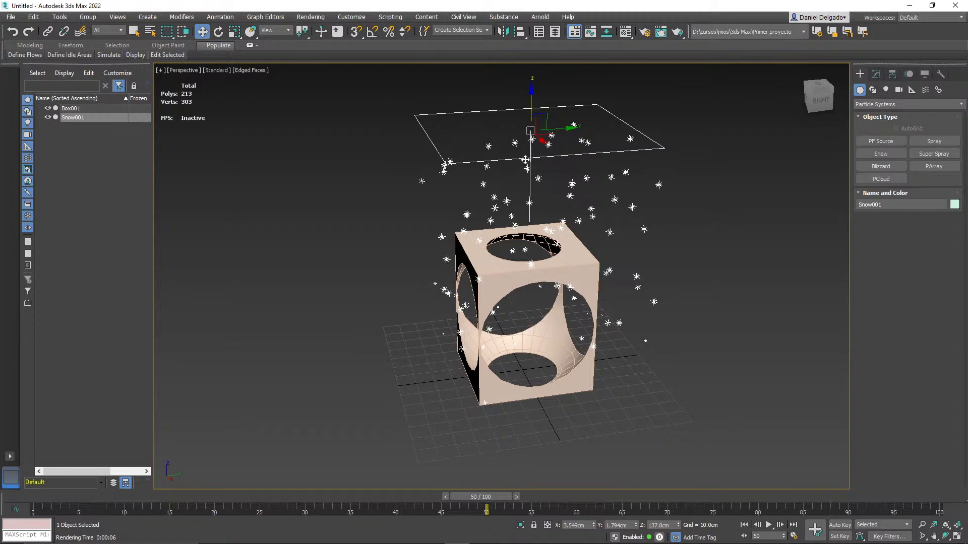
# Step: Bring up the space warp types, review the Deflectors category and return to the Forces category
pyautogui.moveTo(720, 310); pyautogui.dragTo(665, 323, button='middle')
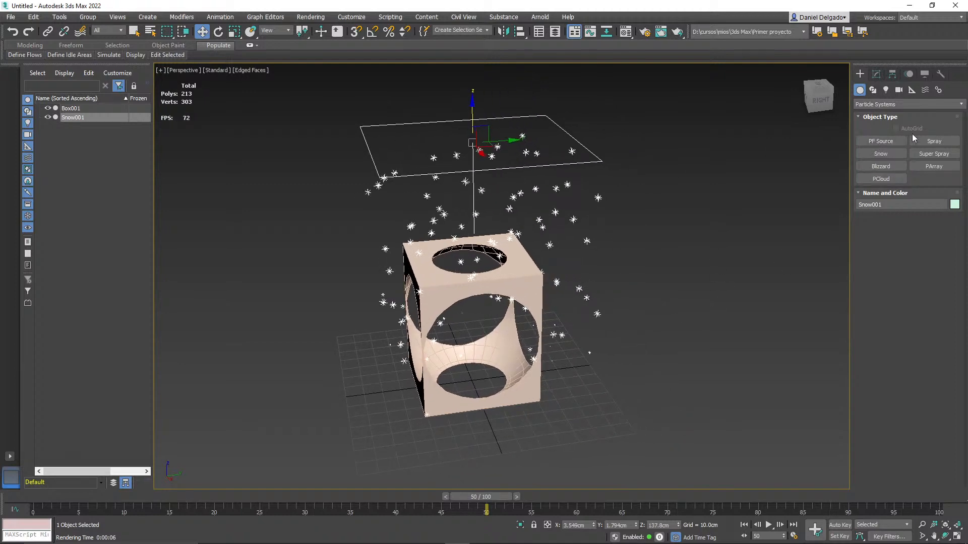
pyautogui.click(925, 90)
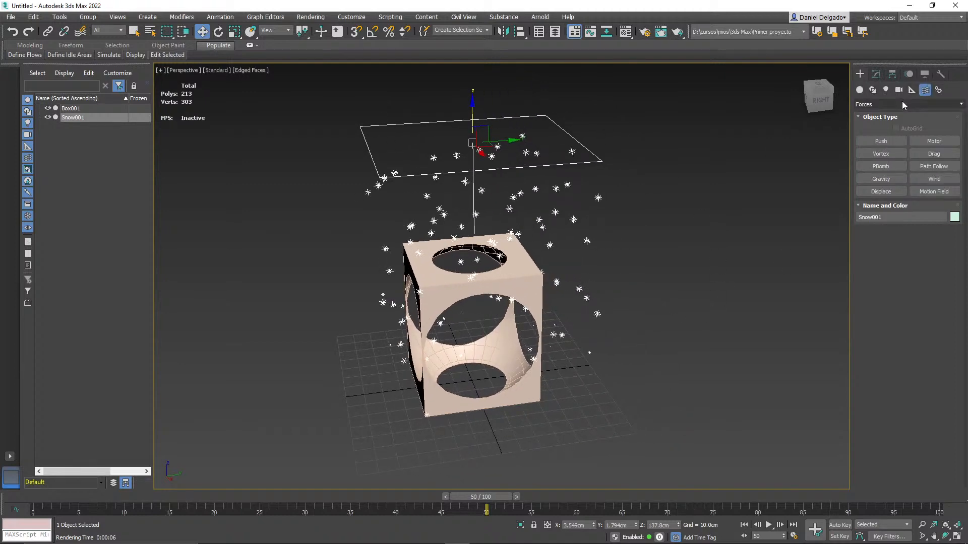
pyautogui.click(907, 103)
pyautogui.click(910, 104)
pyautogui.click(907, 105)
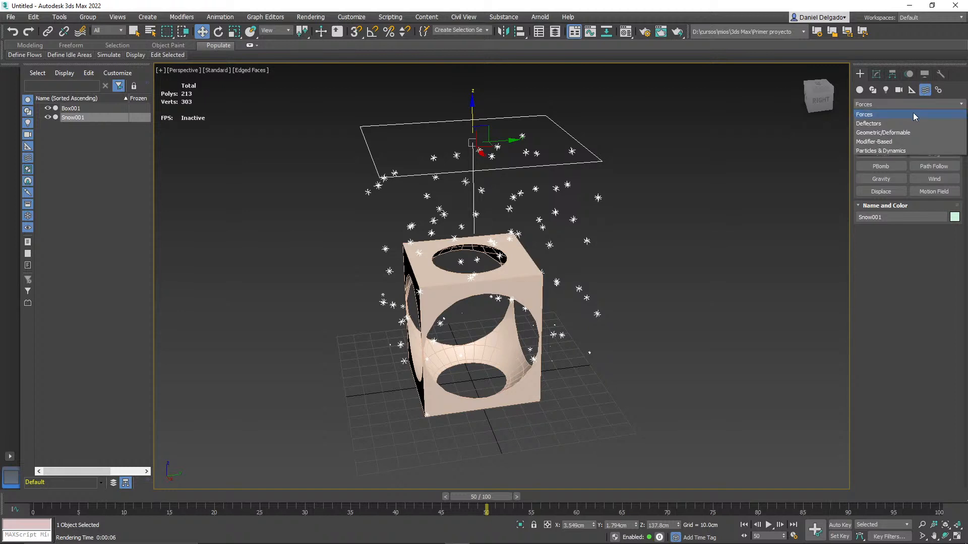
pyautogui.click(916, 124)
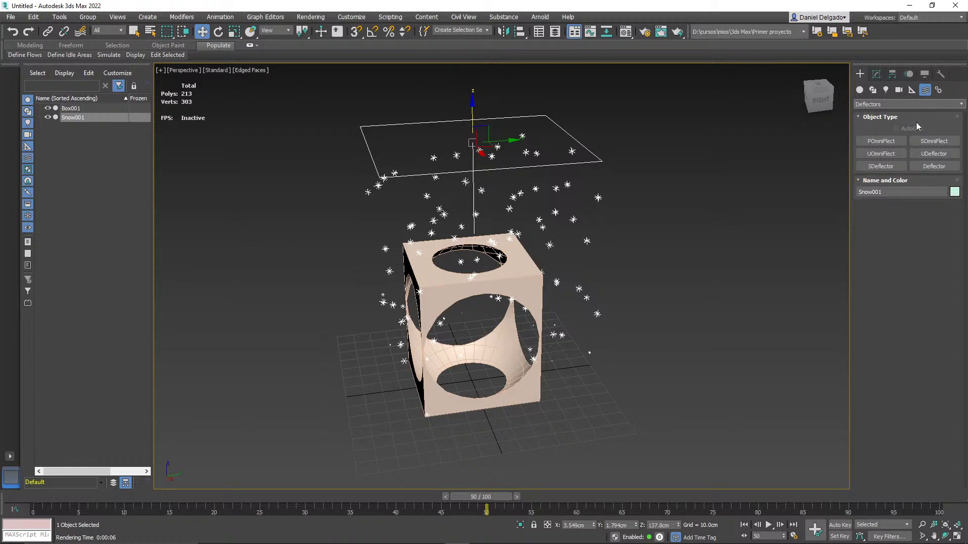
pyautogui.click(895, 103)
pyautogui.click(900, 116)
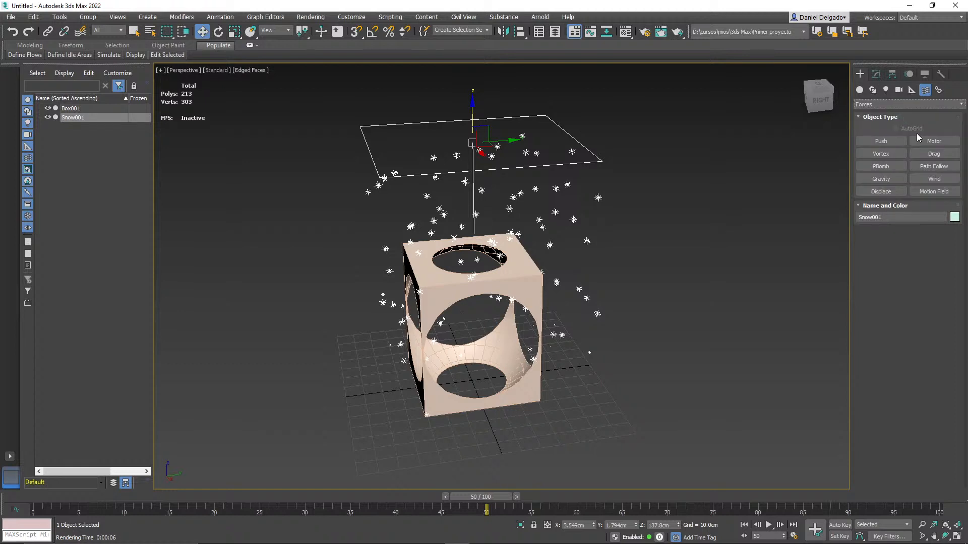
# Step: Place a Wind space warp with an icon size of about 42 cm beside the box and rotate it toward the snow
pyautogui.click(932, 180)
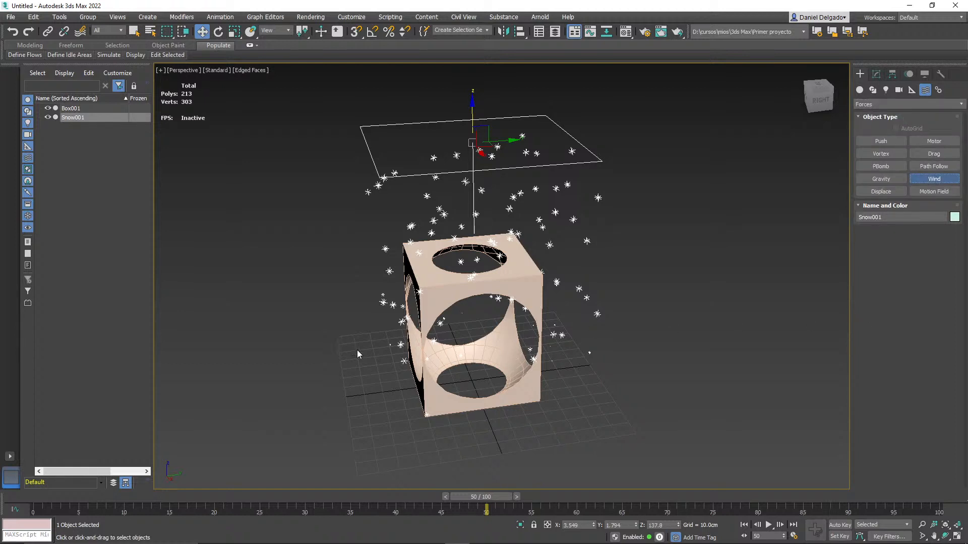
pyautogui.keyDown('alt'); pyautogui.moveTo(400, 352); pyautogui.dragTo(459, 336, button='middle'); pyautogui.keyUp('alt')
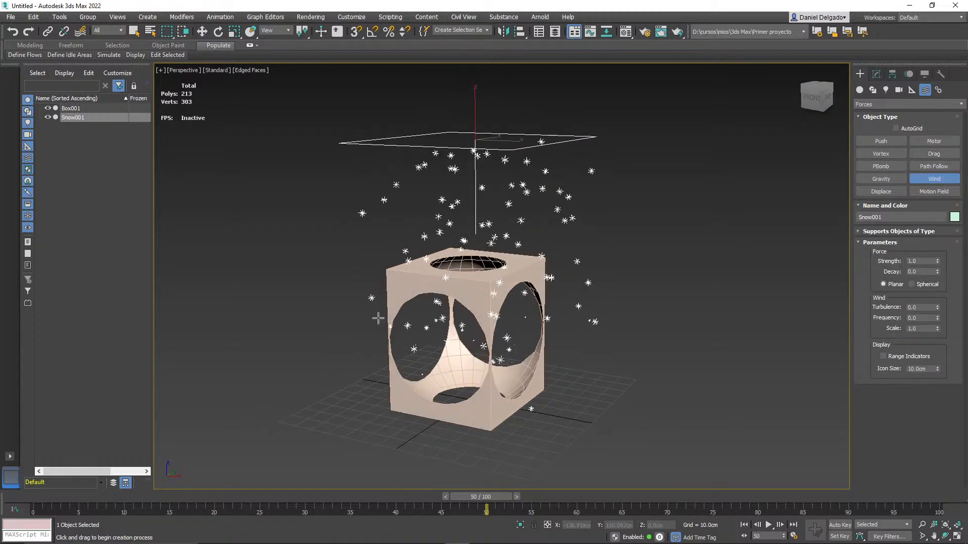
pyautogui.scroll(-4, 502, 330)
pyautogui.moveTo(335, 326); pyautogui.dragTo(351, 341)
pyautogui.press('e')
pyautogui.moveTo(318, 319); pyautogui.dragTo(352, 246)
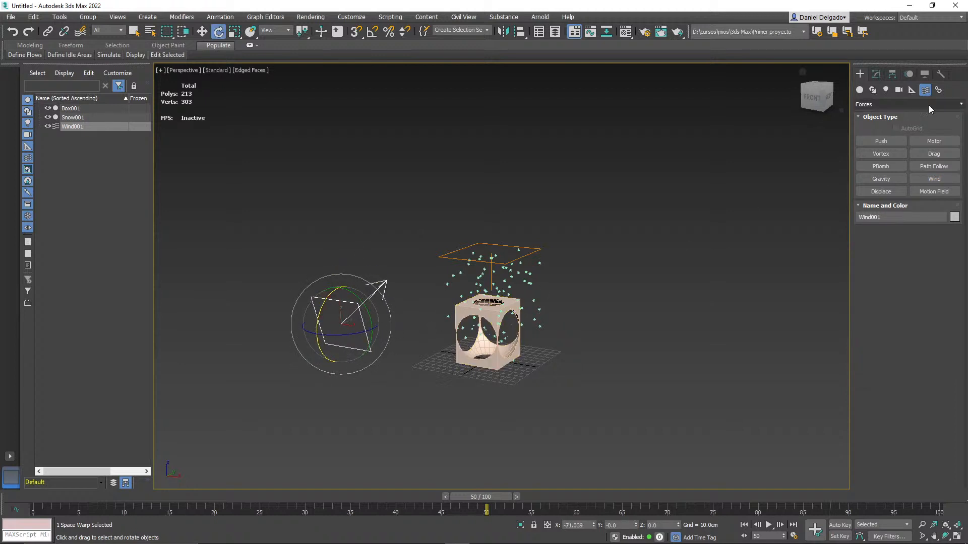
# Step: Set the Wind's strength to 0.78, its turbulence to 0.28 and its frequency to 0.13
pyautogui.click(877, 74)
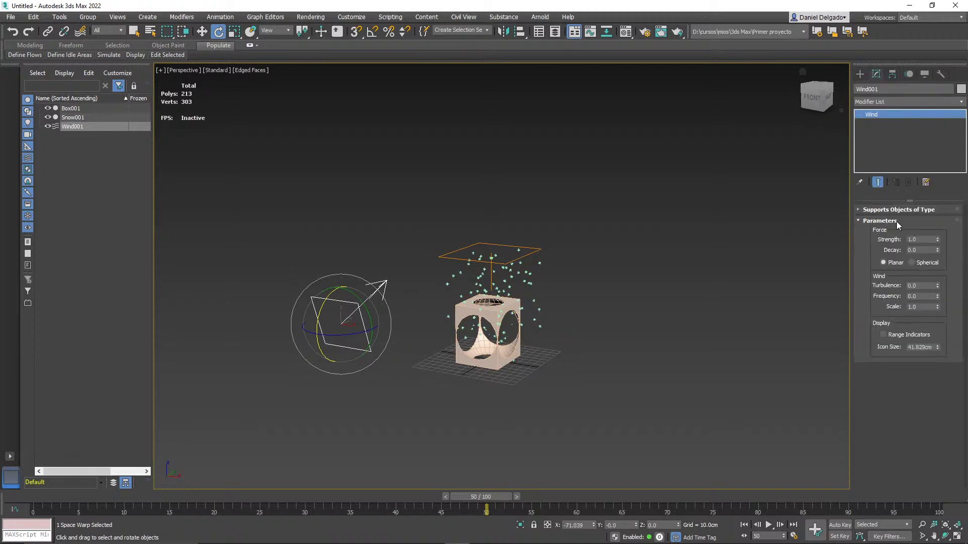
pyautogui.moveTo(937, 240); pyautogui.dragTo(940, 252)
pyautogui.moveTo(937, 285)
pyautogui.mouseDown()
pyautogui.moveTo(939, 272)
pyautogui.moveTo(936, 292)
pyautogui.mouseUp()
# Step: Bind the Wind space warp to the Snow particle system and scrub the animation back to frame 0
pyautogui.click(80, 32)
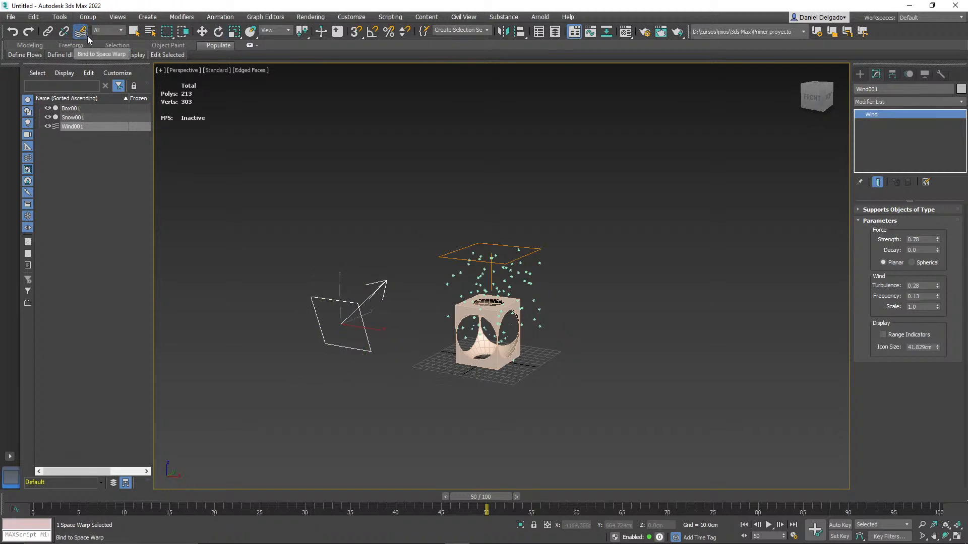
pyautogui.moveTo(364, 320); pyautogui.dragTo(452, 287)
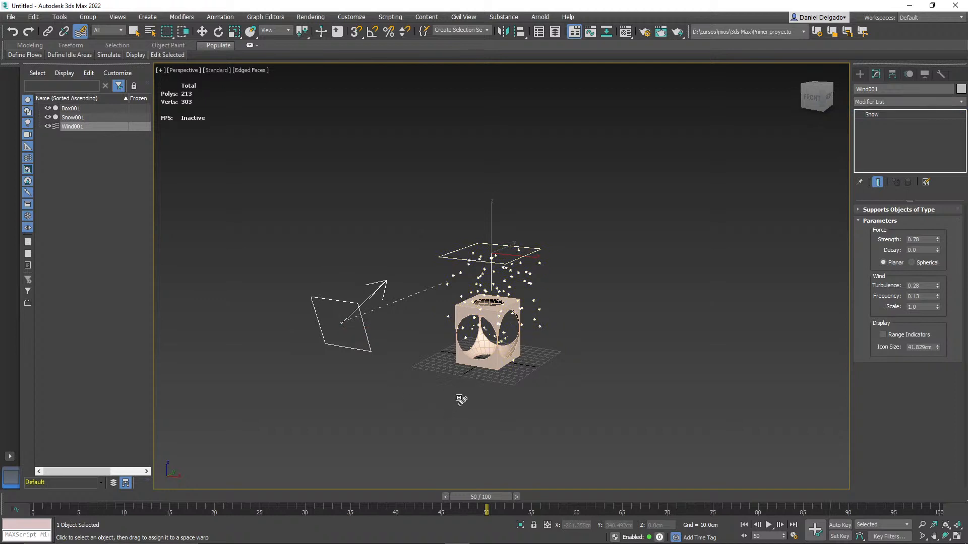
pyautogui.keyDown('alt'); pyautogui.moveTo(546, 381); pyautogui.dragTo(583, 366, button='middle'); pyautogui.keyUp('alt')
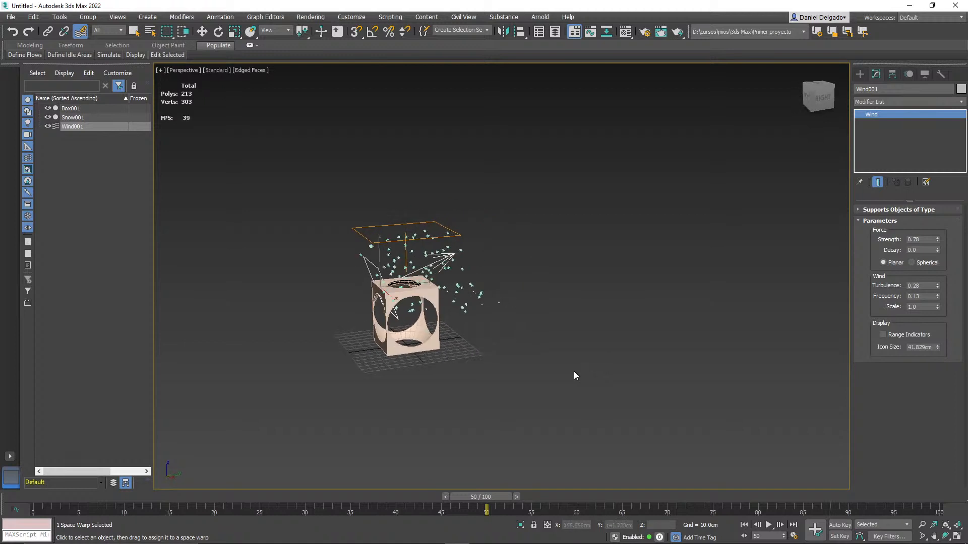
pyautogui.moveTo(477, 500); pyautogui.dragTo(30, 482)
pyautogui.click(80, 31)
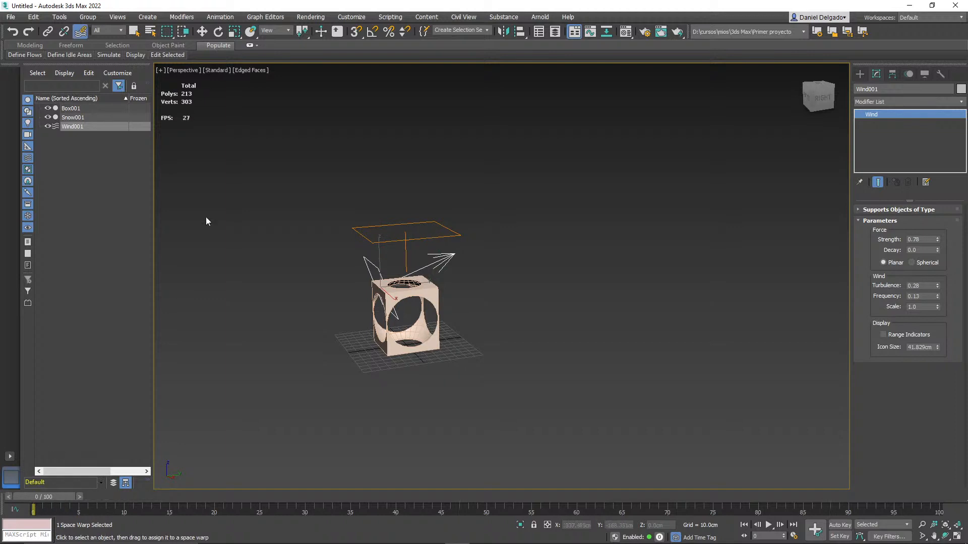
# Step: Select the box, the Snow emitter and the Wind space warp together and delete them
pyautogui.moveTo(278, 162); pyautogui.dragTo(537, 416)
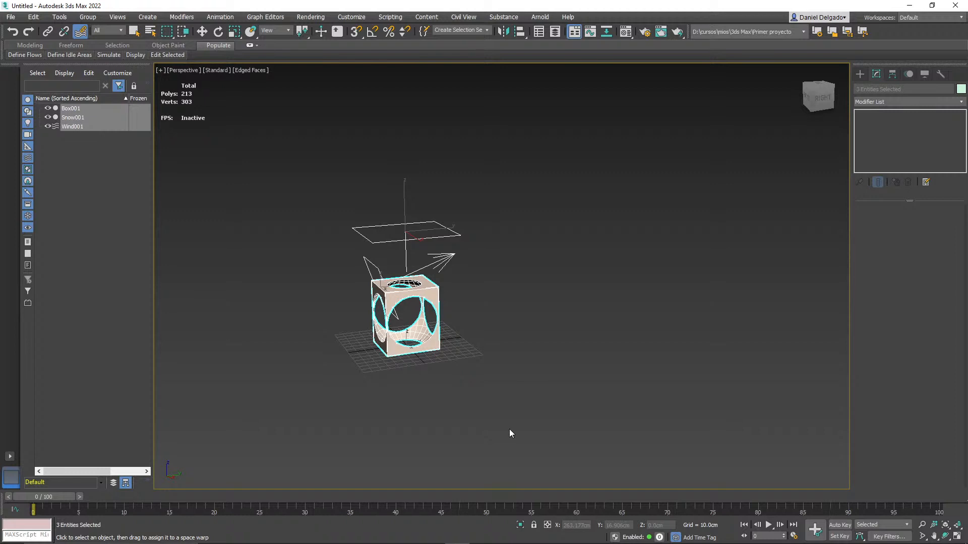
pyautogui.click(605, 280)
pyautogui.moveTo(333, 187); pyautogui.dragTo(549, 401)
pyautogui.press('Delete')
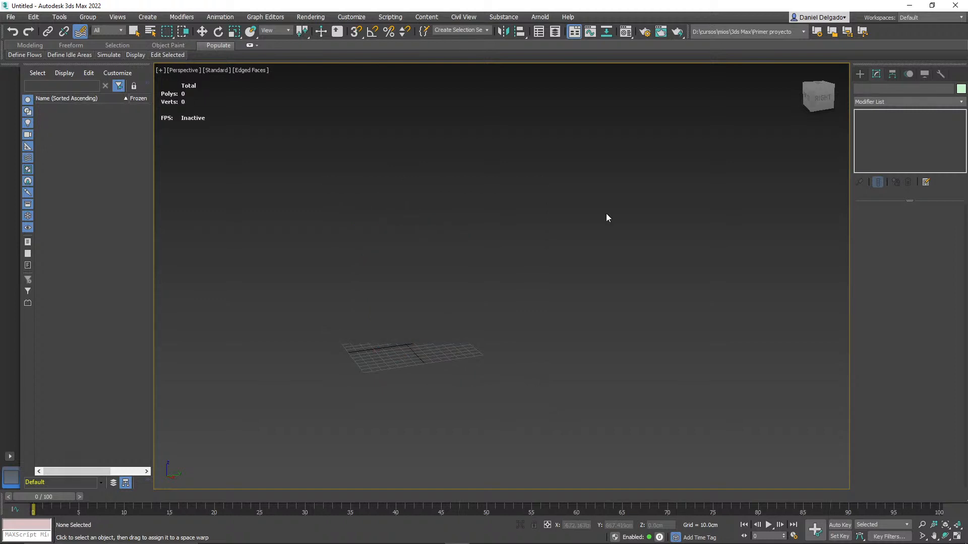
# Step: Switch the viewport to the Top view and show the Geometry creation category
pyautogui.press('t')
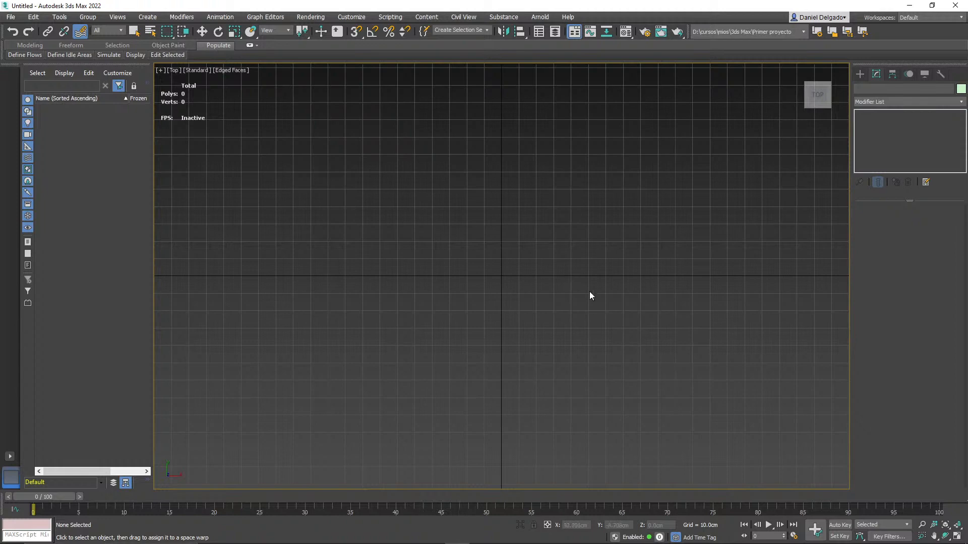
pyautogui.click(860, 74)
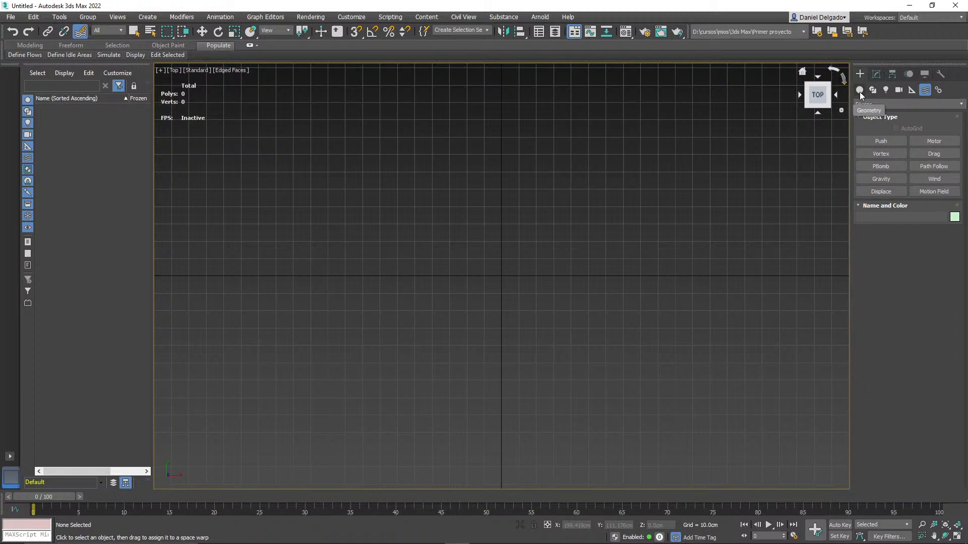
pyautogui.click(860, 91)
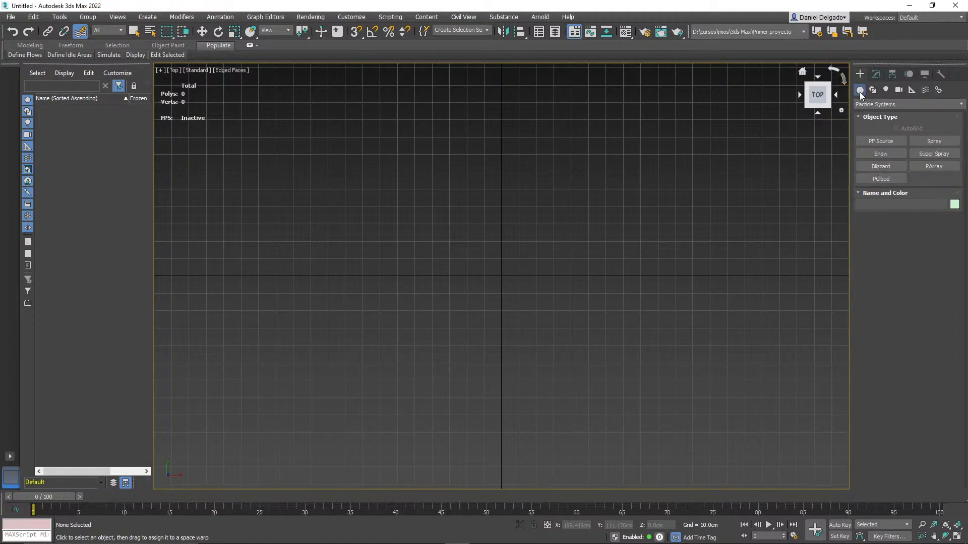
# Step: Place a Generic Palm from the AEC Extended foliage near the grid origin in a perspective view
pyautogui.click(894, 105)
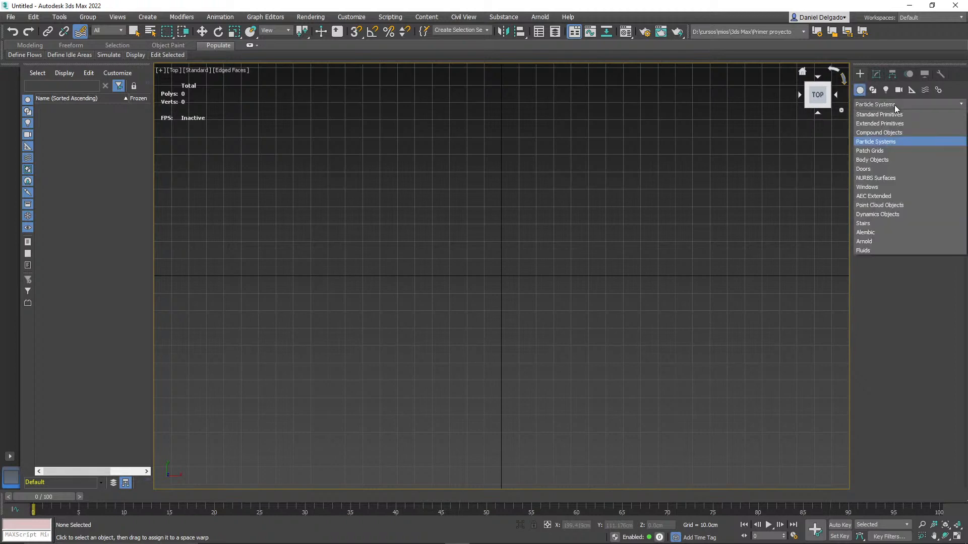
pyautogui.click(887, 197)
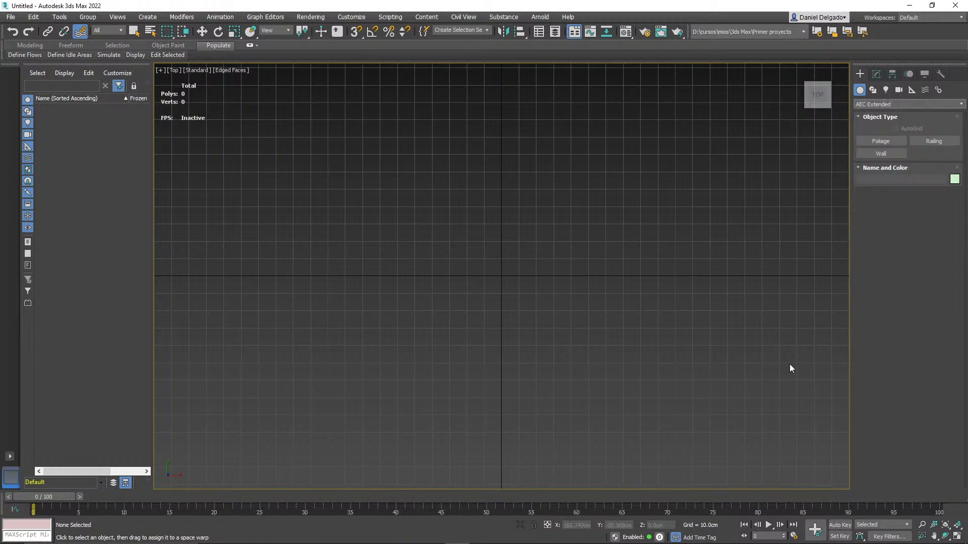
pyautogui.click(890, 141)
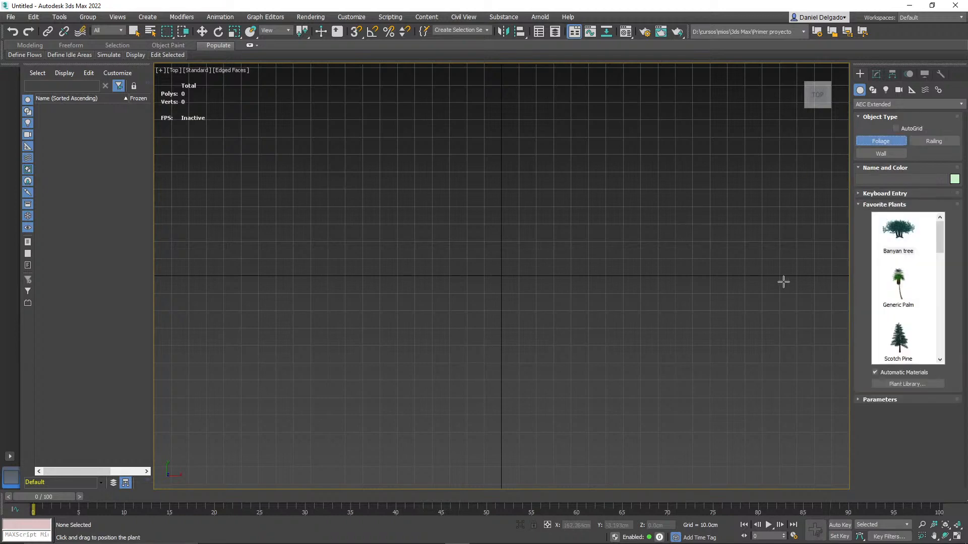
pyautogui.moveTo(941, 242); pyautogui.dragTo(945, 356)
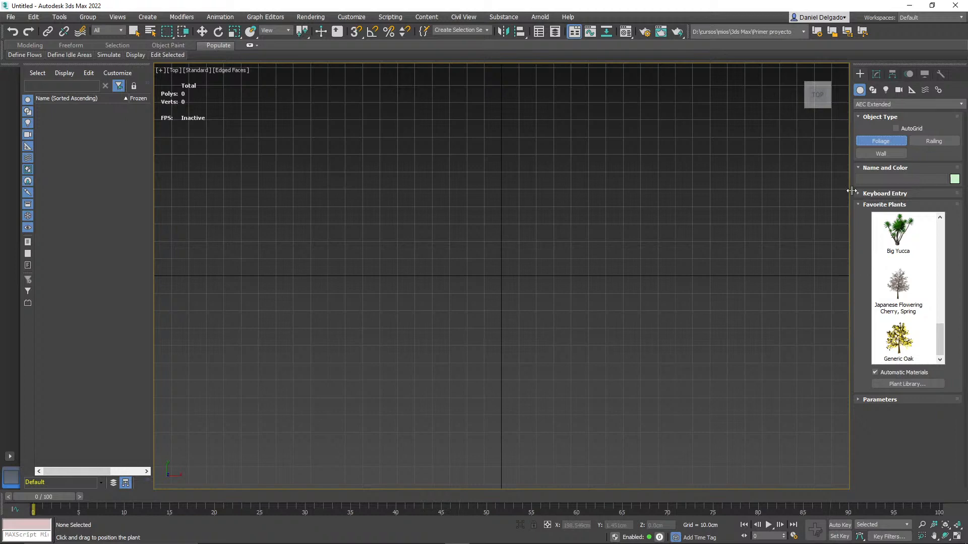
pyautogui.moveTo(938, 344); pyautogui.dragTo(942, 223)
pyautogui.scroll(-1, 902, 260)
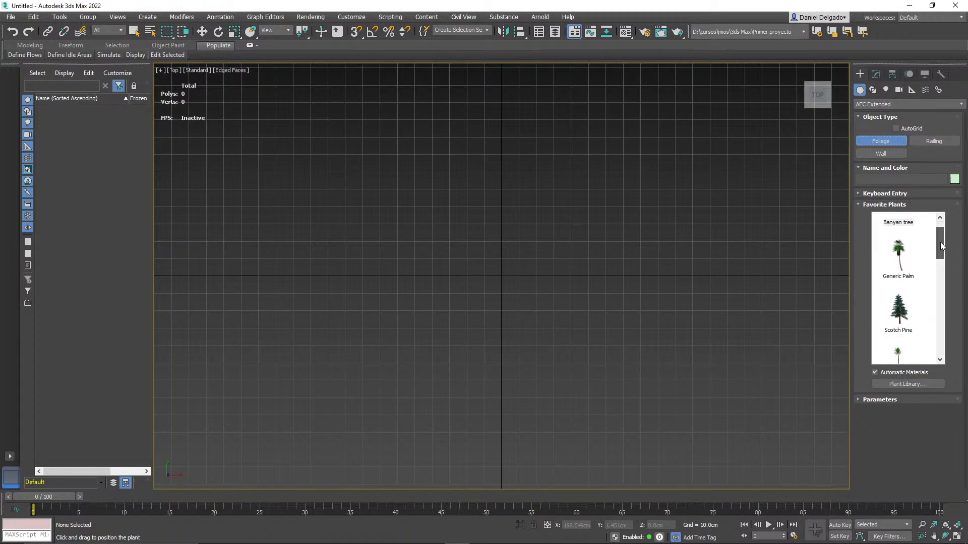
pyautogui.click(899, 254)
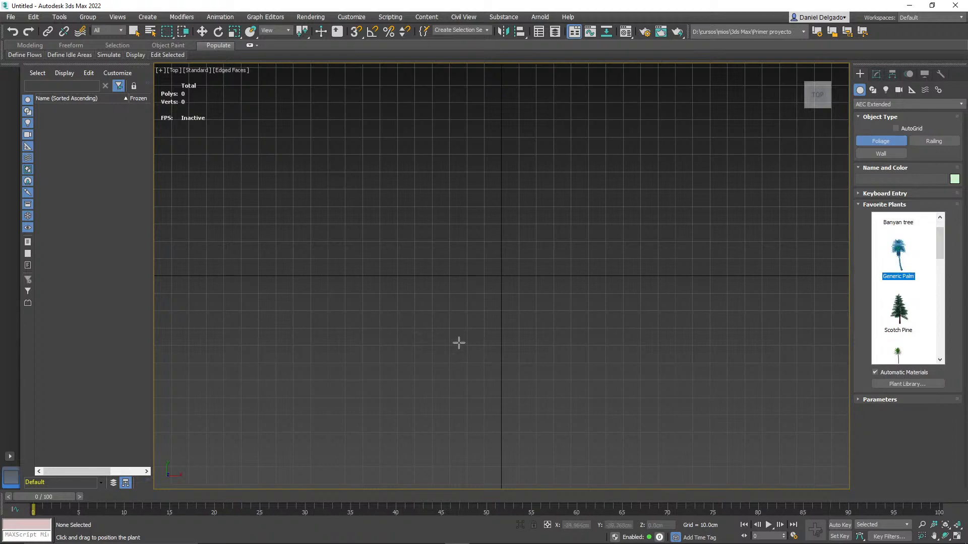
pyautogui.keyDown('alt'); pyautogui.moveTo(492, 343); pyautogui.dragTo(519, 291, button='middle'); pyautogui.keyUp('alt')
pyautogui.press('p')
pyautogui.click(480, 257)
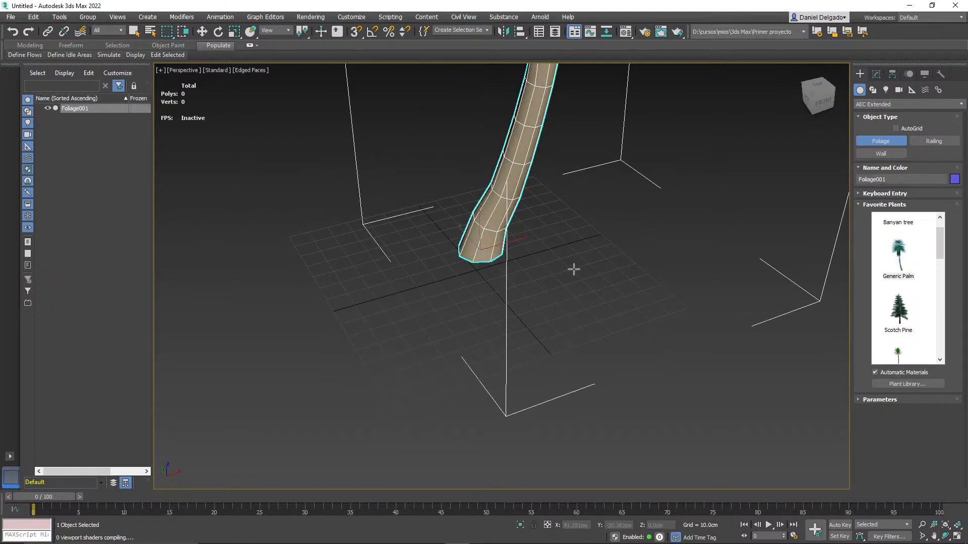
# Step: Scatter six more Generic Palm trees on the ground around the first one
pyautogui.keyDown('alt'); pyautogui.moveTo(570, 270); pyautogui.dragTo(552, 350, button='middle'); pyautogui.keyUp('alt')
pyautogui.scroll(-5, 552, 351)
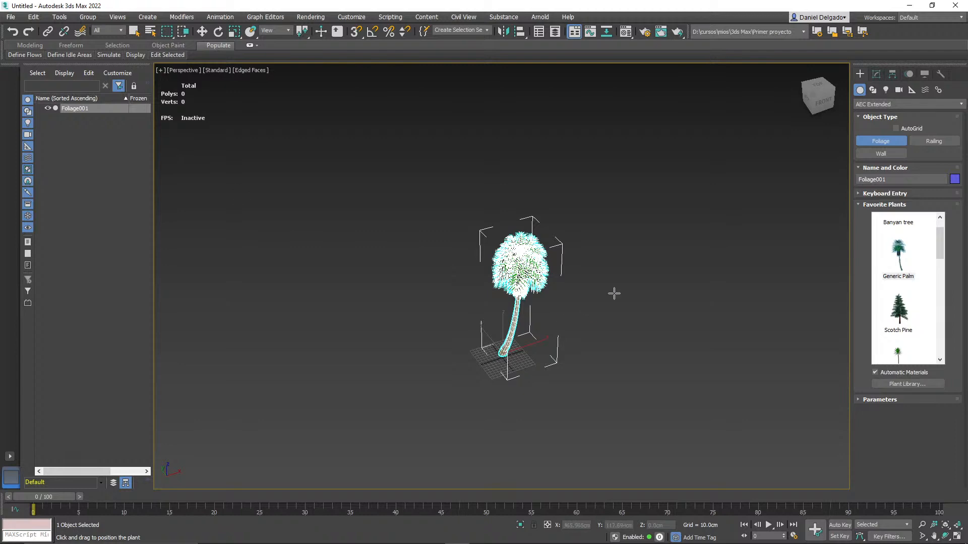
pyautogui.click(609, 342)
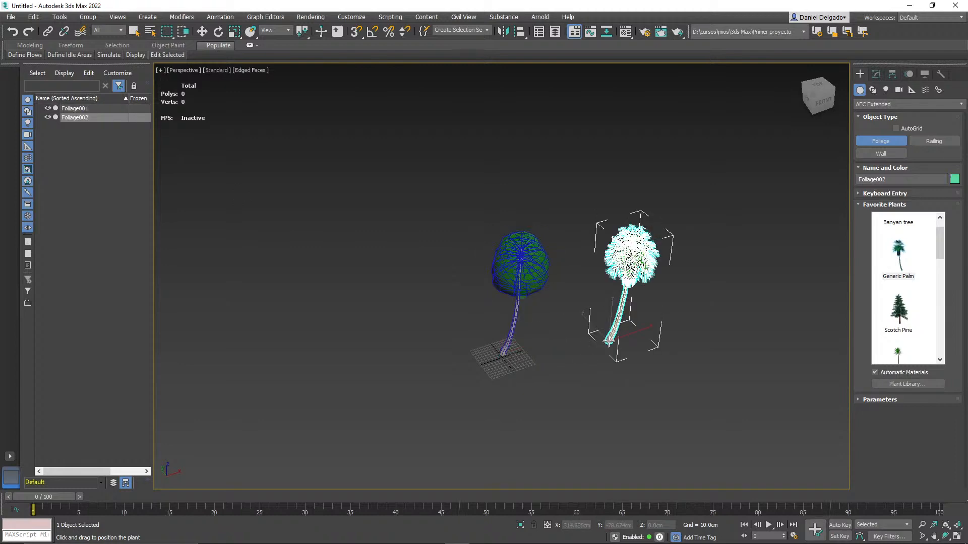
pyautogui.click(365, 318)
pyautogui.click(452, 216)
pyautogui.click(356, 437)
pyautogui.click(614, 431)
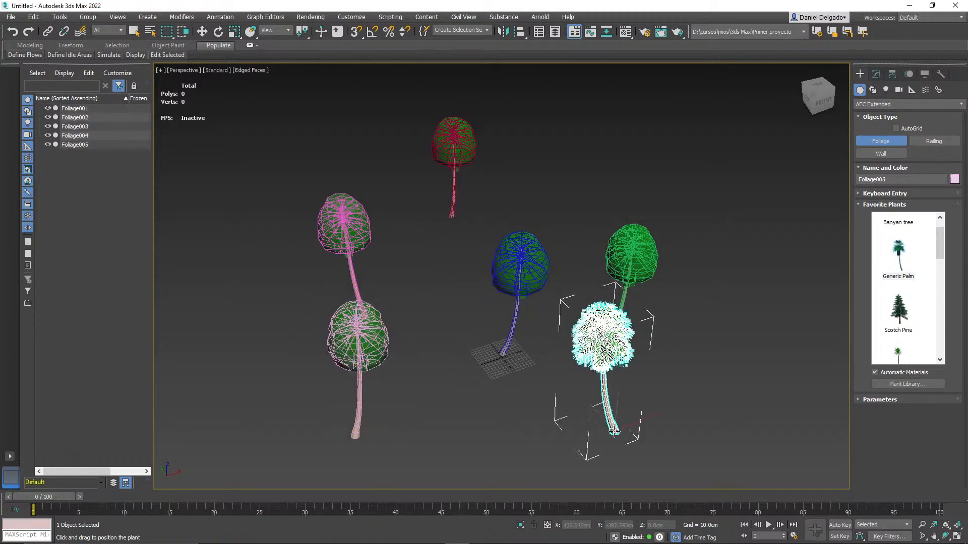
pyautogui.click(565, 182)
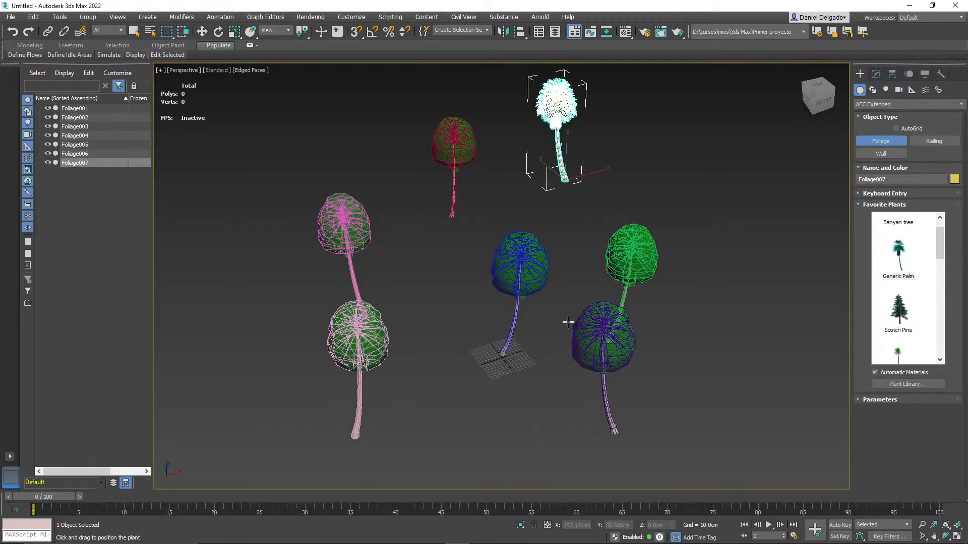
# Step: Select all the palm trees, render the perspective view to examine their materials, and close the render
pyautogui.scroll(-3, 568, 322)
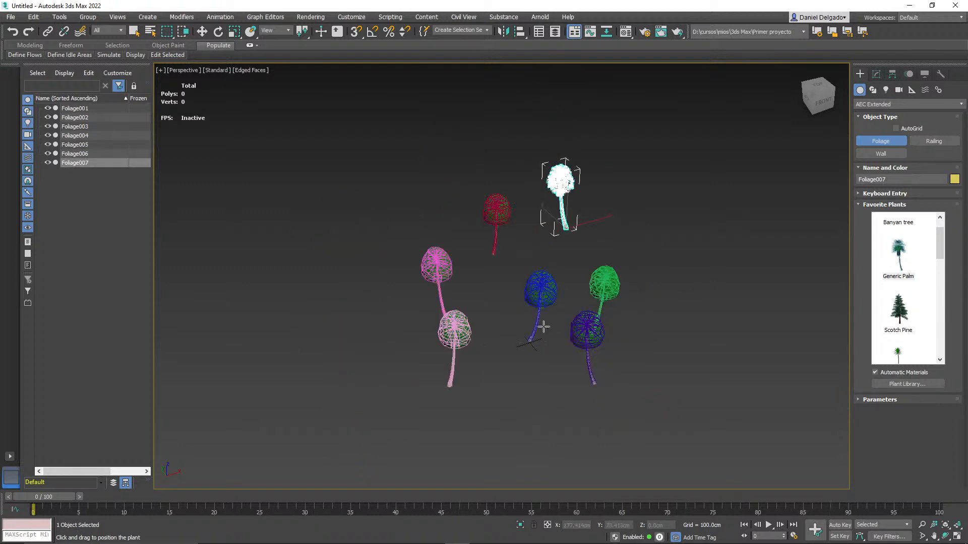
pyautogui.click(201, 32)
pyautogui.moveTo(321, 140); pyautogui.dragTo(719, 395)
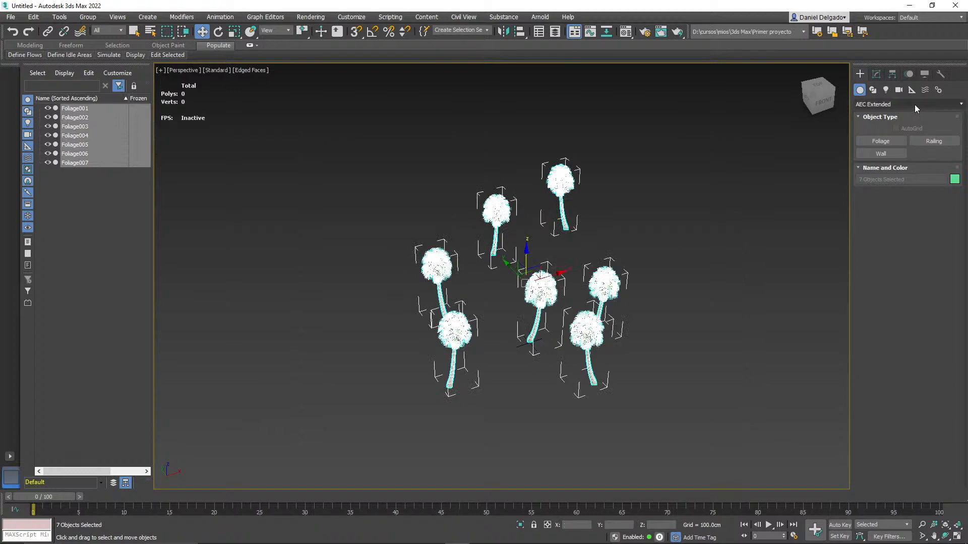
pyautogui.hotkey('shift', 'q')
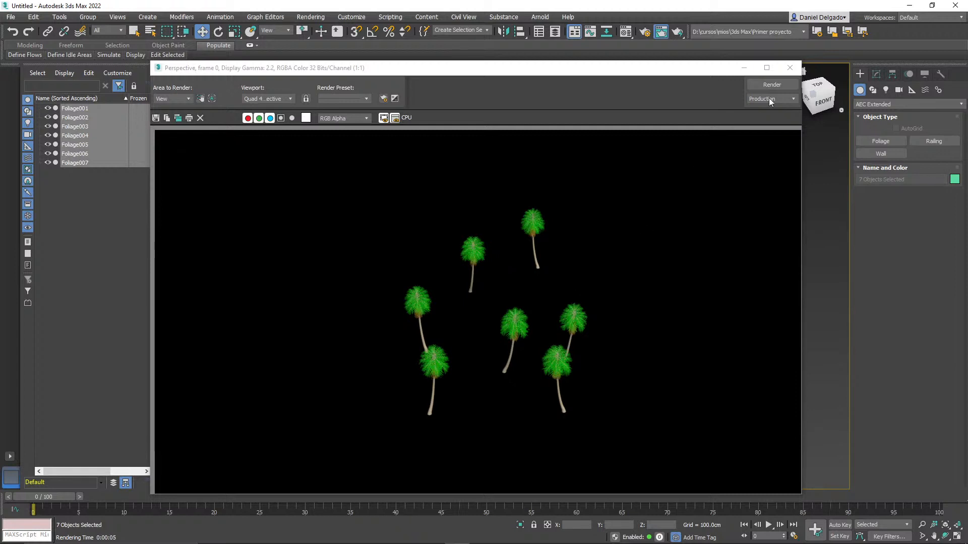
pyautogui.click(790, 67)
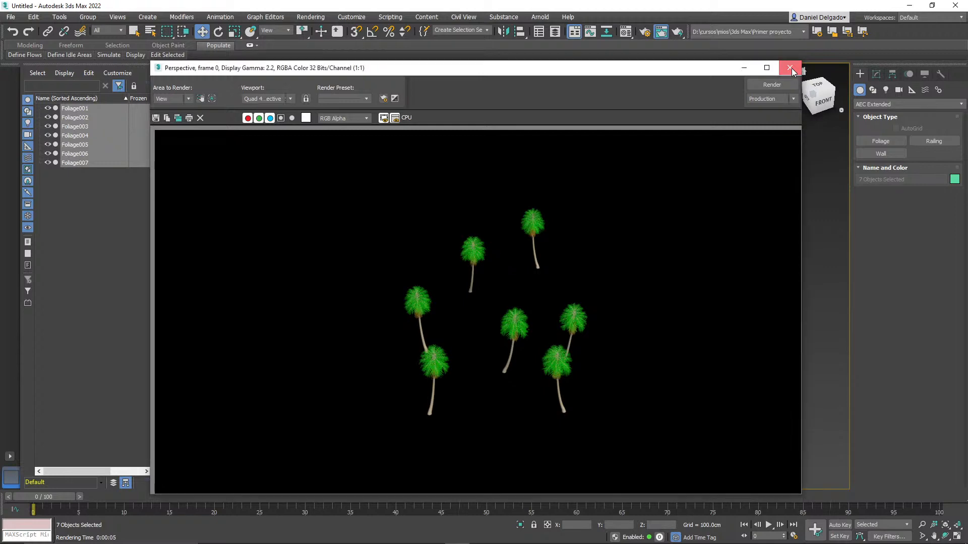
# Step: Delete all seven palm trees from the scene
pyautogui.click(368, 223)
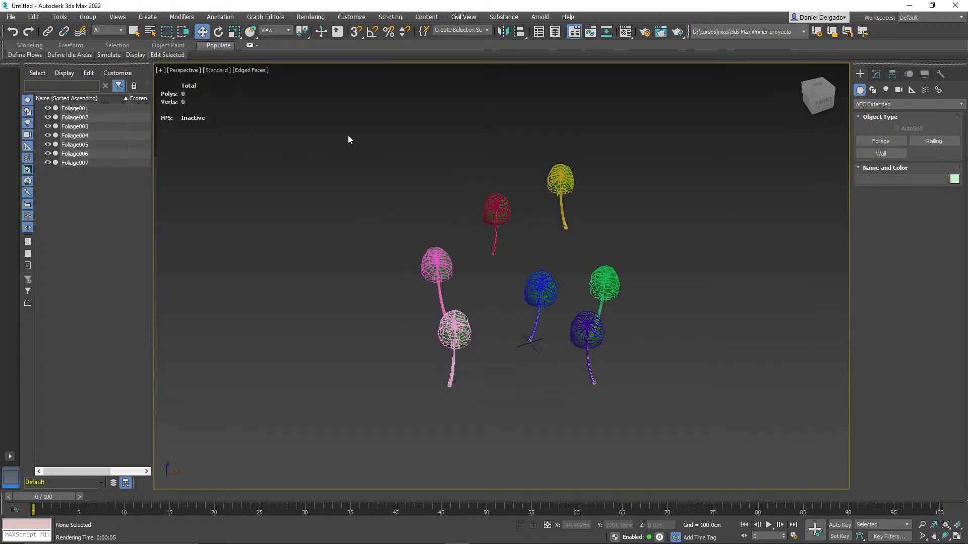
pyautogui.moveTo(657, 375); pyautogui.dragTo(698, 476)
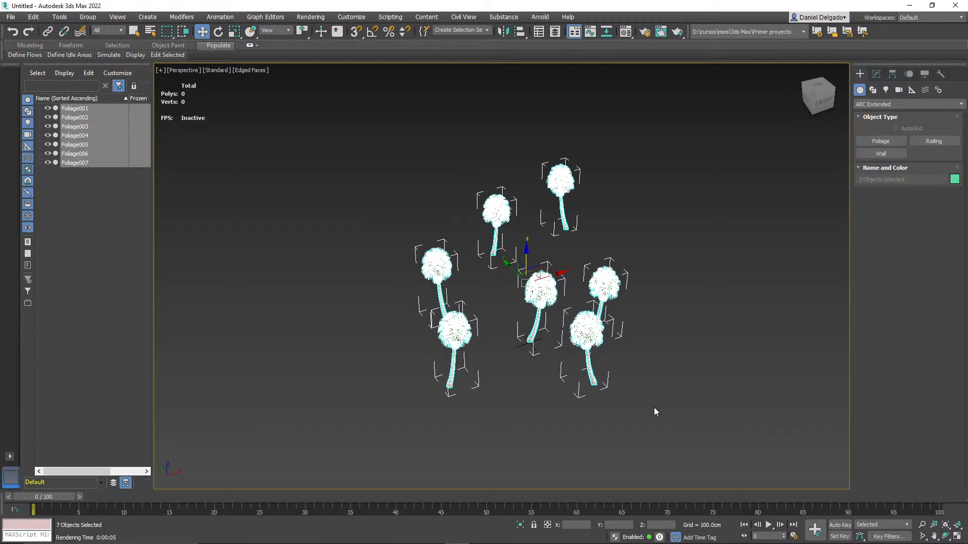
pyautogui.press('Delete')
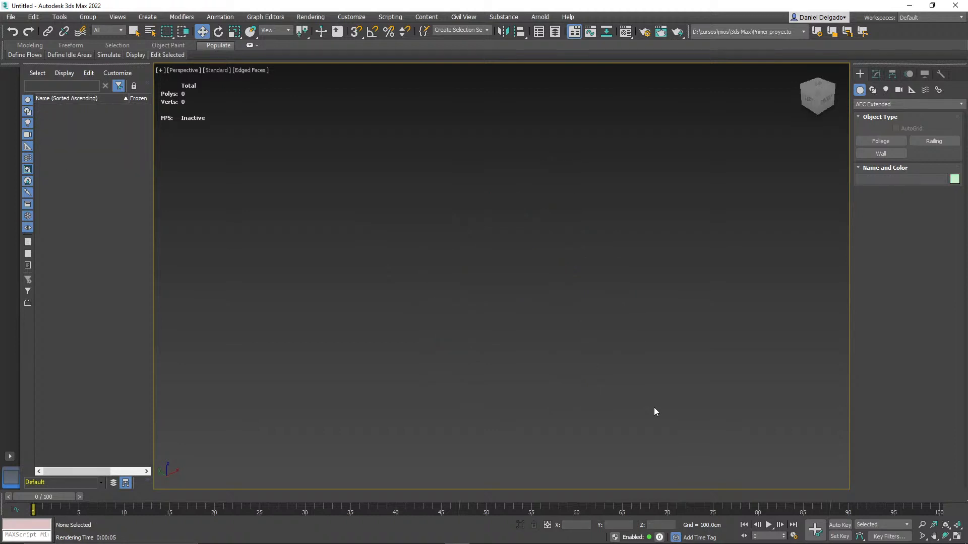
# Step: Switch object creation from AEC Extended geometry to spline shapes
pyautogui.click(886, 103)
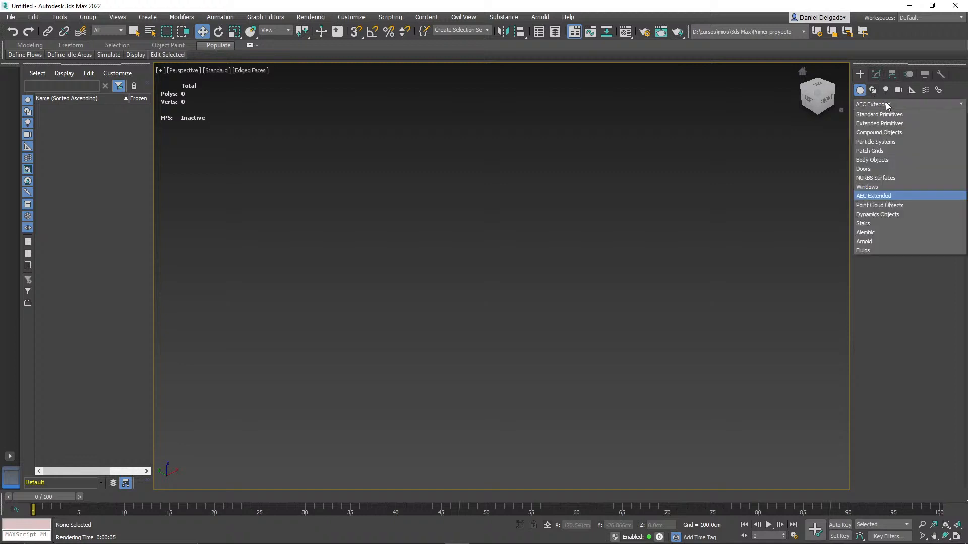
pyautogui.click(885, 103)
pyautogui.click(874, 90)
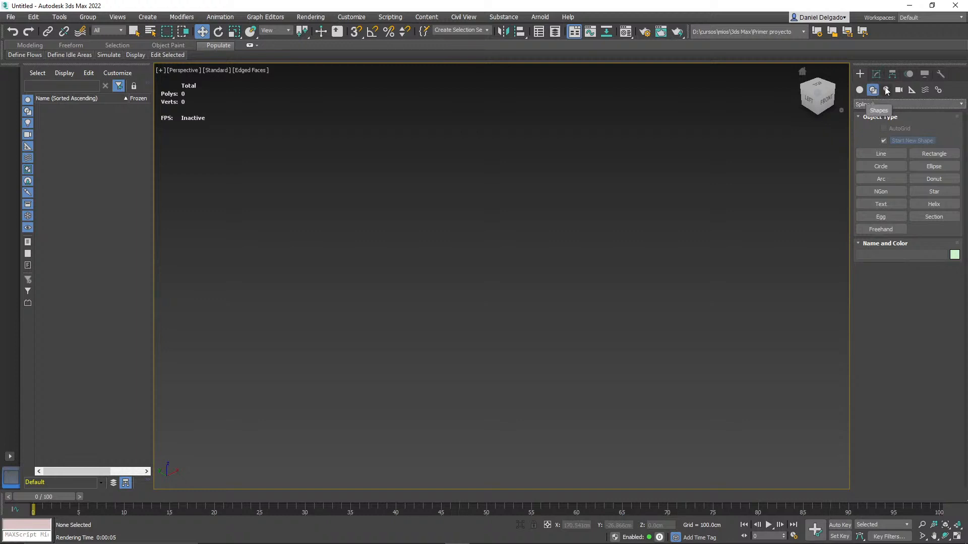
pyautogui.click(891, 154)
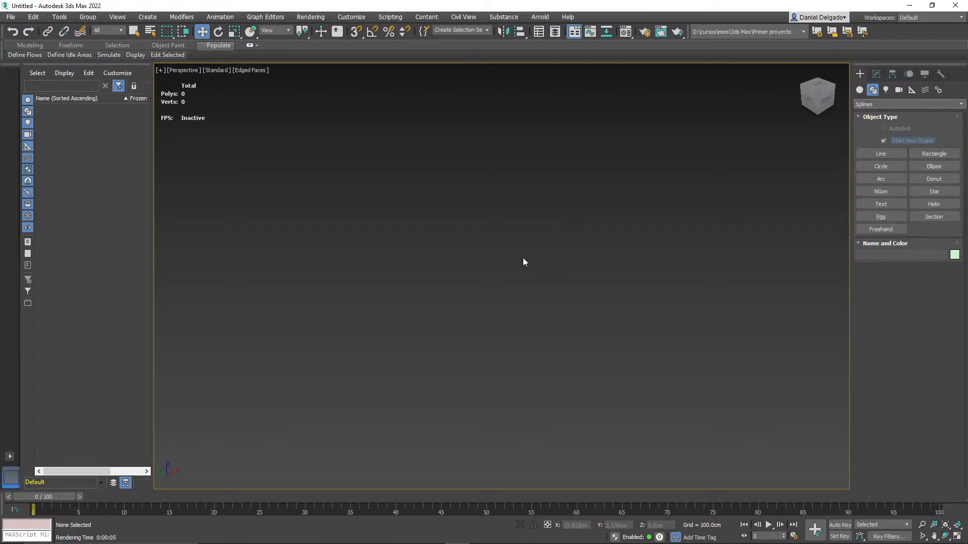
# Step: Show the four-viewport layout and restore the home perspective view, toggling the grids of the Front and perspective viewports
pyautogui.click(183, 70)
pyautogui.click(183, 70)
pyautogui.press('t')
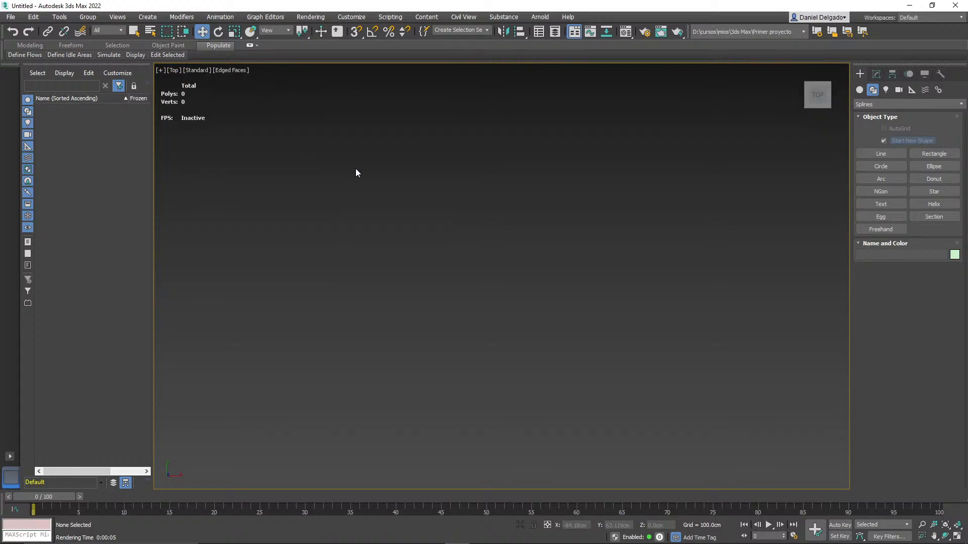
pyautogui.hotkey('alt', 'w')
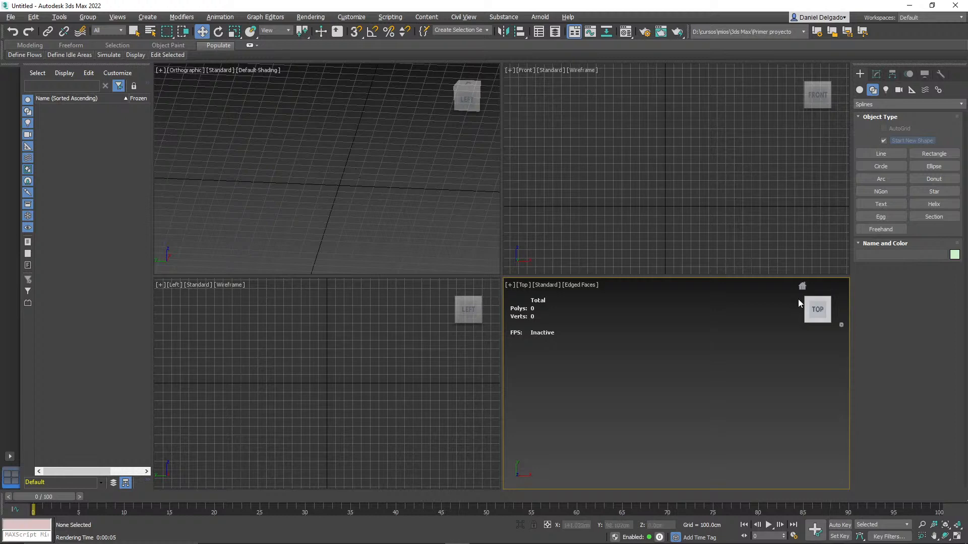
pyautogui.click(802, 283)
pyautogui.click(549, 256)
pyautogui.press('g')
pyautogui.click(675, 302)
pyautogui.press('g')
# Step: Set the orthographic viewport to Top and draw a closed five-vertex line with straight segments around the origin
pyautogui.click(293, 173)
pyautogui.press('t')
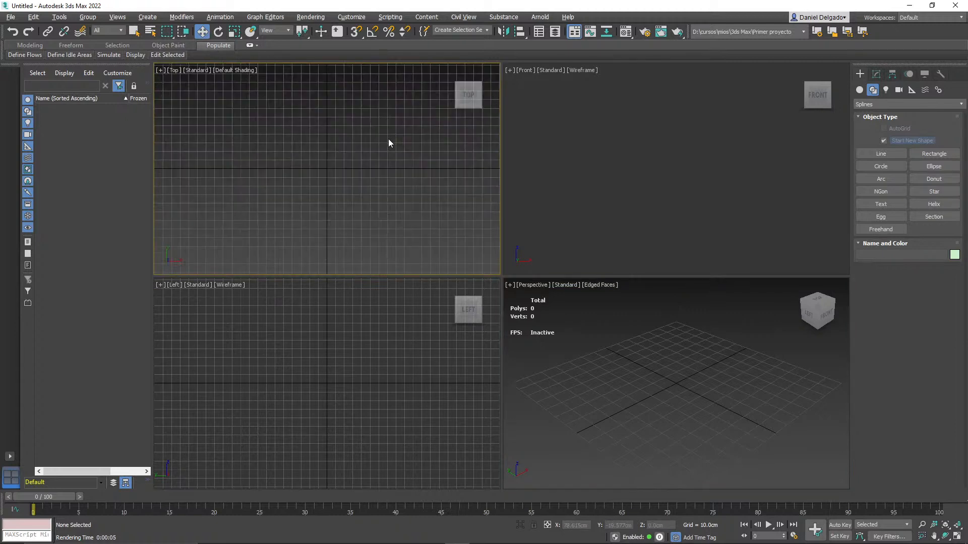
pyautogui.click(890, 154)
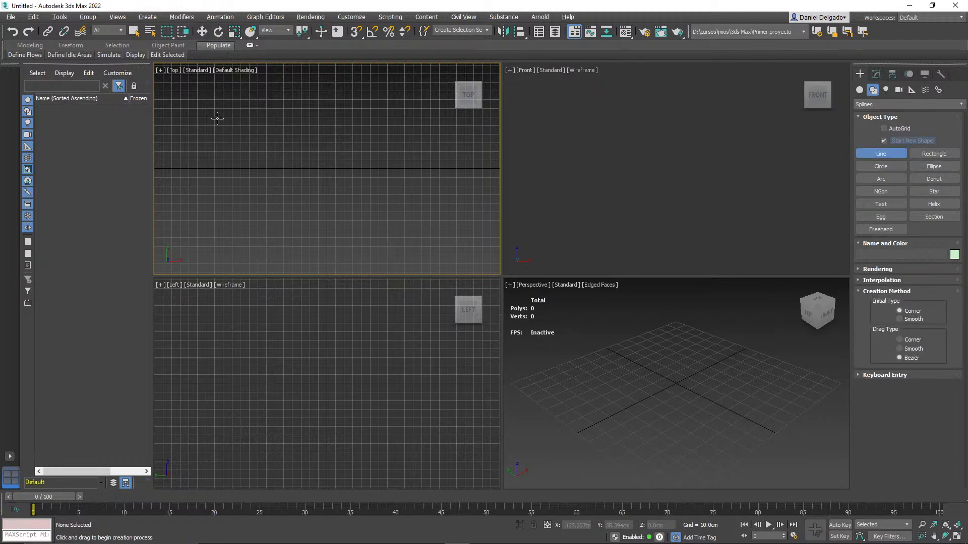
pyautogui.click(246, 104)
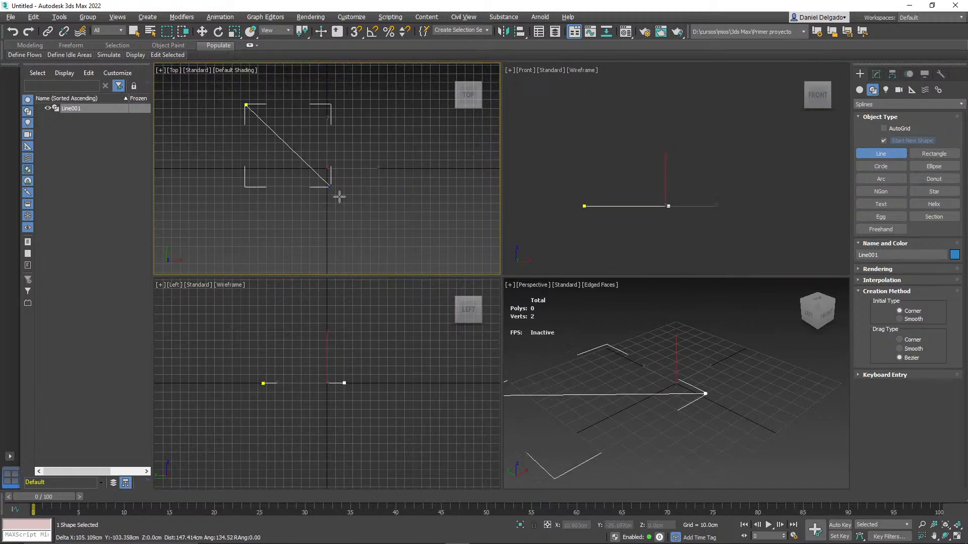
pyautogui.click(290, 226)
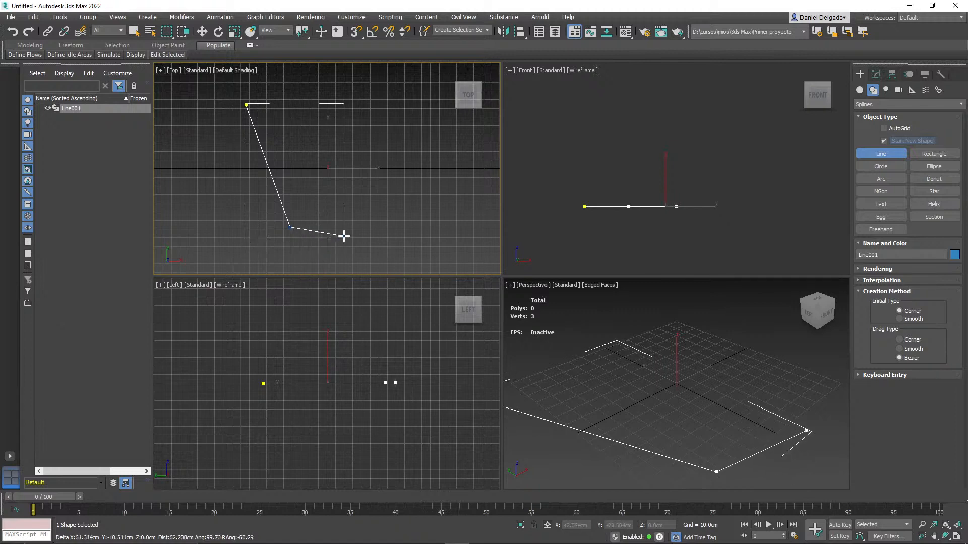
pyautogui.click(391, 195)
pyautogui.click(383, 141)
pyautogui.click(325, 111)
pyautogui.click(245, 105)
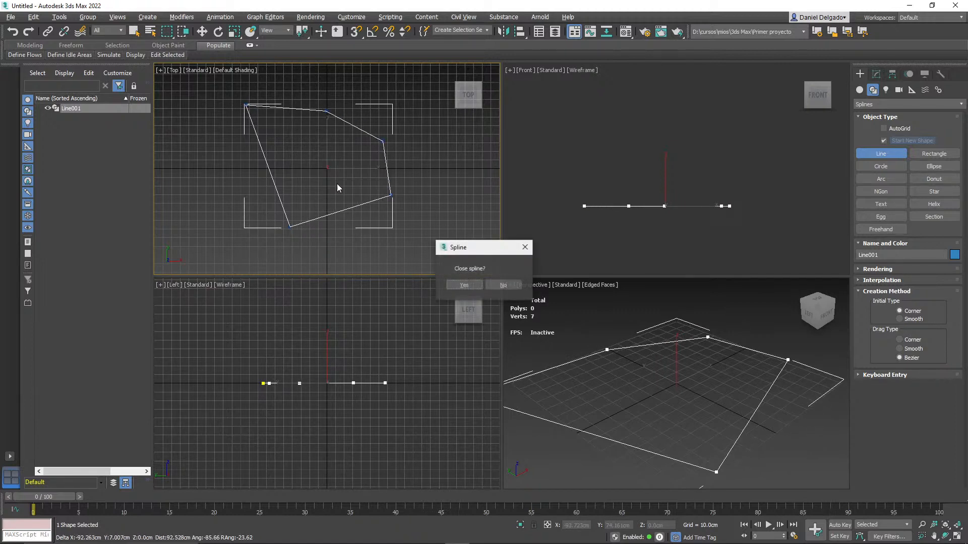
pyautogui.click(472, 284)
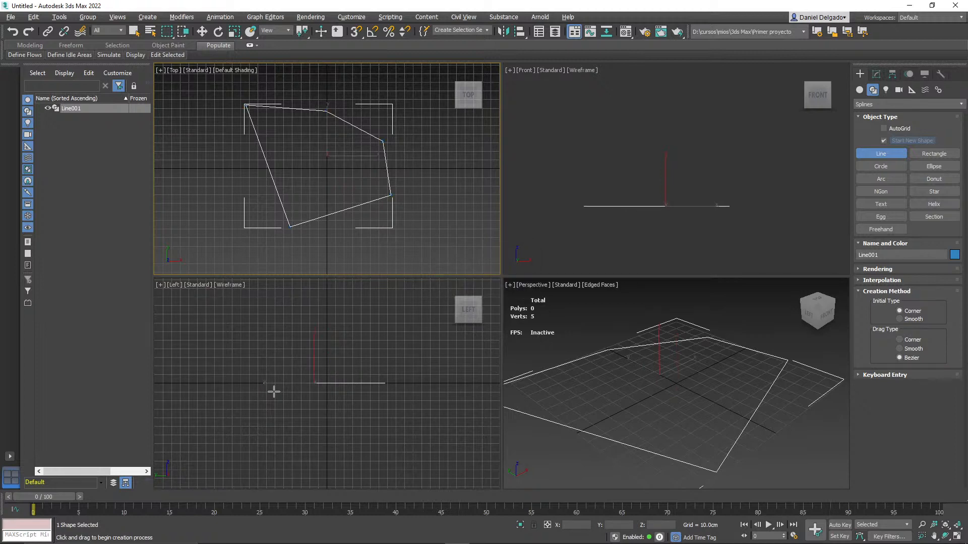
# Step: Draw a rectangle about 51 cm long and 55 cm wide beside the polygon, and a circle of about 29 cm radius below it
pyautogui.moveTo(715, 419)
pyautogui.mouseDown(button='middle')
pyautogui.moveTo(750, 415)
pyautogui.moveTo(719, 406)
pyautogui.mouseUp(button='middle')
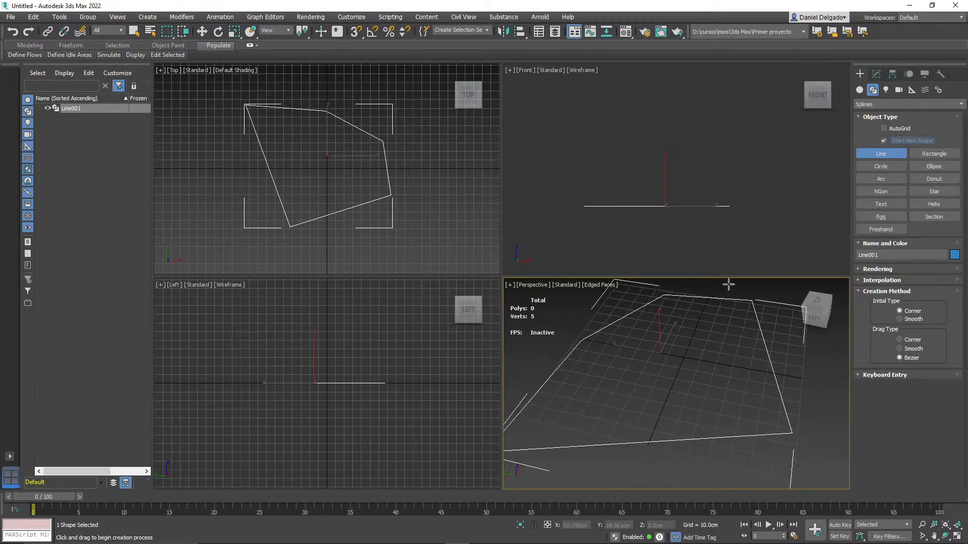
pyautogui.click(934, 153)
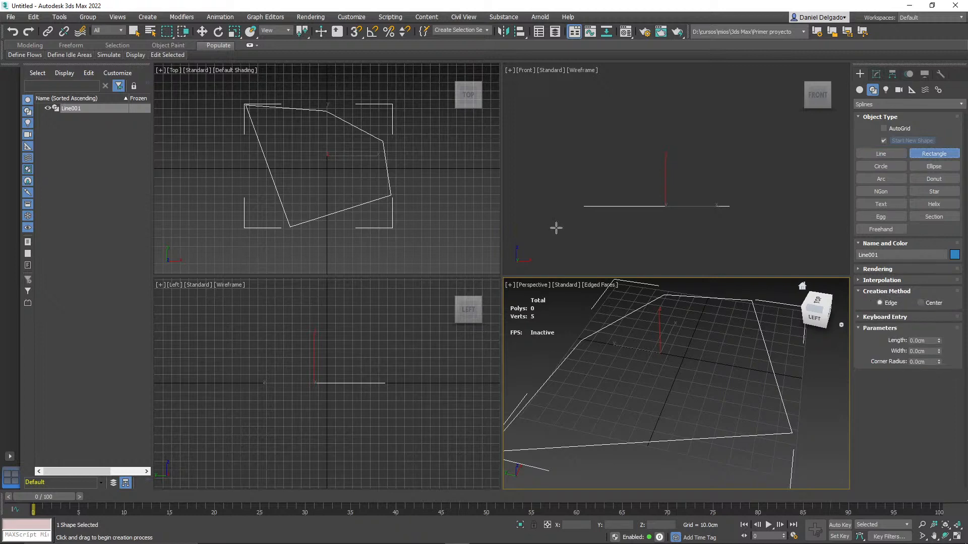
pyautogui.moveTo(419, 150); pyautogui.dragTo(468, 195)
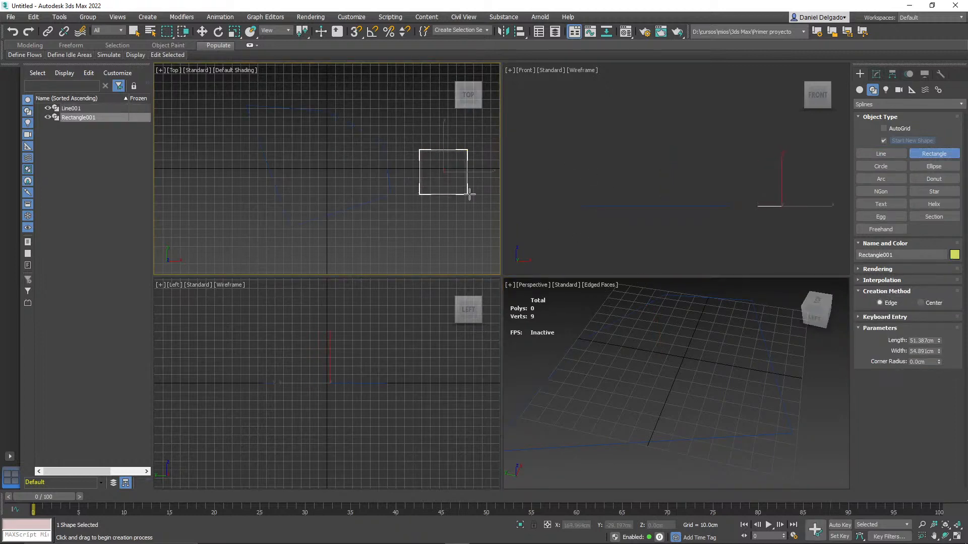
pyautogui.click(875, 167)
pyautogui.moveTo(391, 218); pyautogui.dragTo(413, 232)
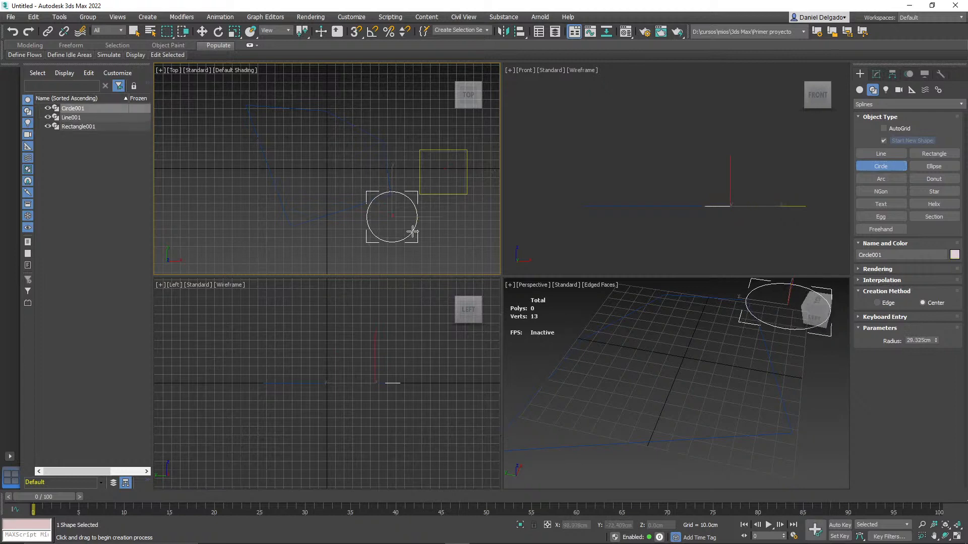
# Step: Draw an ellipse about 80 cm long and 149 cm wide beyond the circle and rectangle in the Top view
pyautogui.click(934, 168)
pyautogui.moveTo(459, 221); pyautogui.dragTo(307, 174, button='middle')
pyautogui.moveTo(307, 174); pyautogui.dragTo(438, 243)
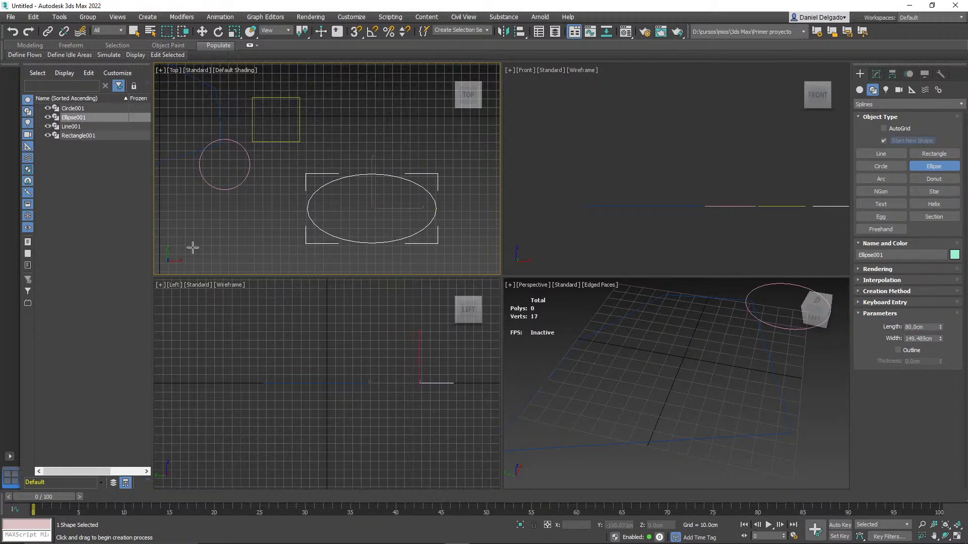
pyautogui.moveTo(368, 249); pyautogui.dragTo(392, 223, button='middle')
pyautogui.scroll(-2, 404, 237)
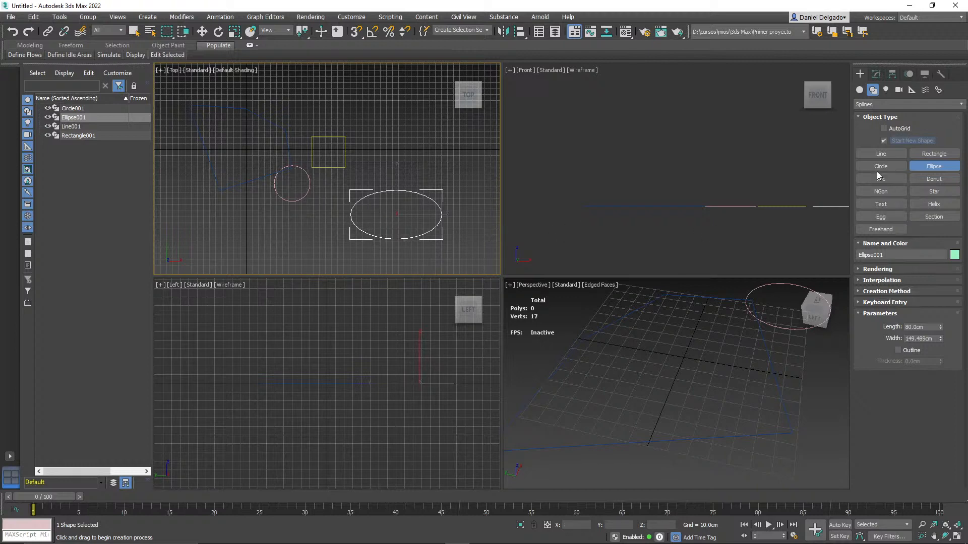
# Step: Draw a roughly semicircular arc of about 59 cm radius above the ellipse in the Top view
pyautogui.click(888, 180)
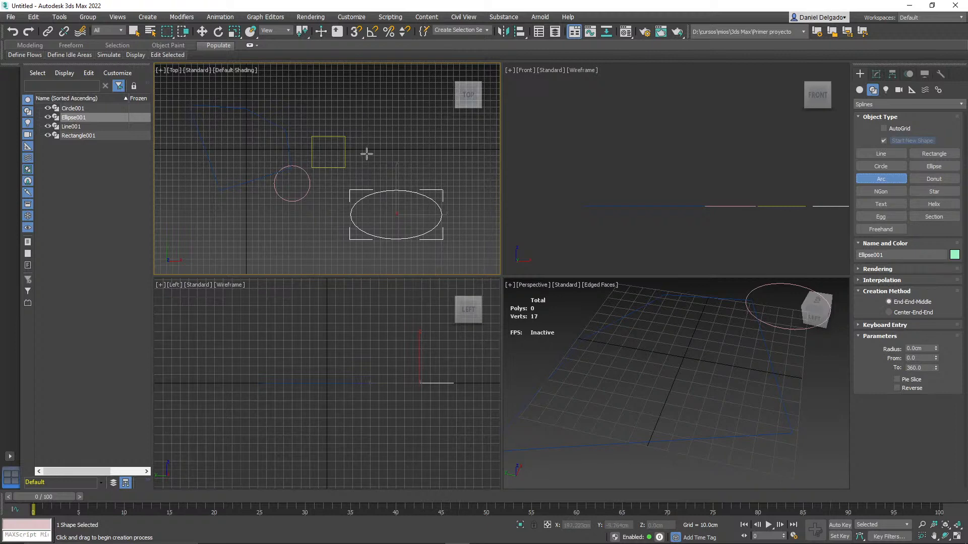
pyautogui.moveTo(363, 149); pyautogui.dragTo(436, 149)
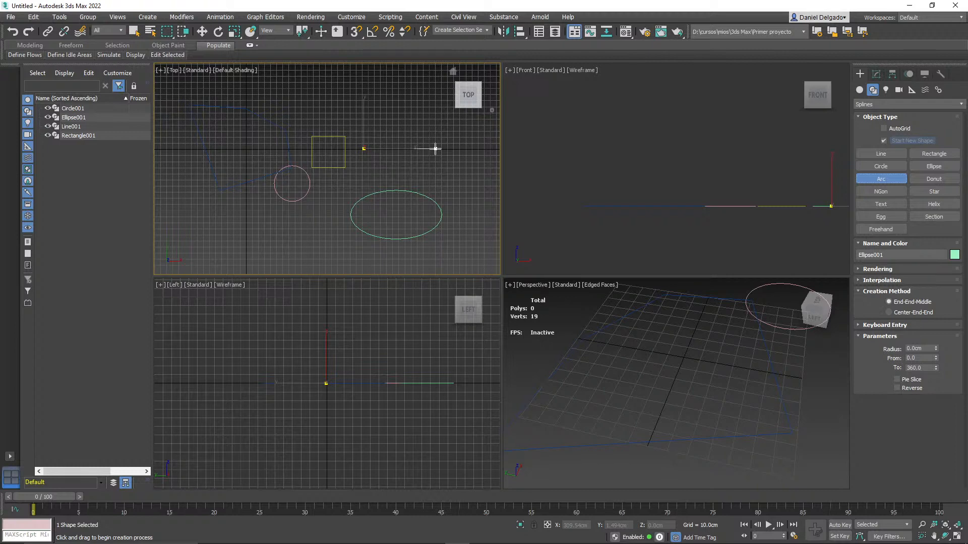
pyautogui.click(436, 149)
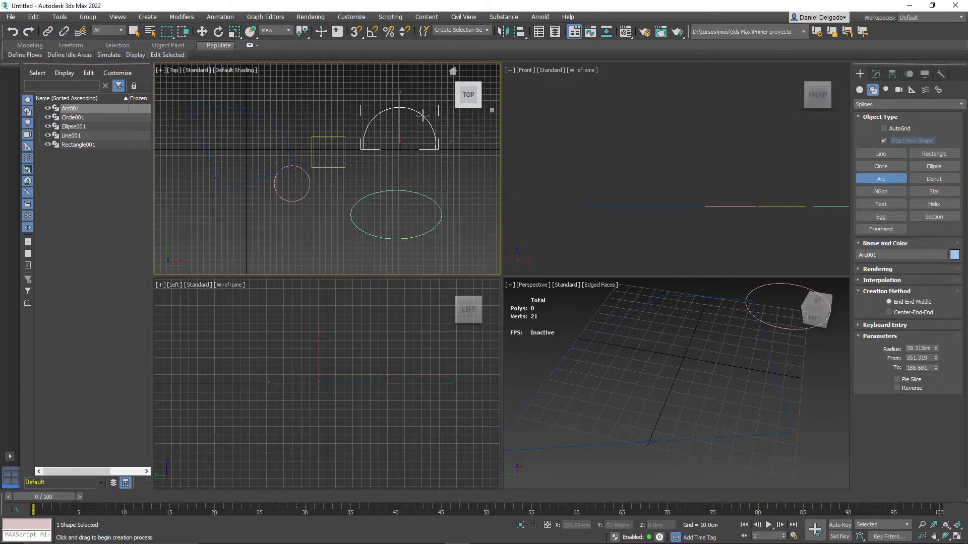
pyautogui.click(422, 115)
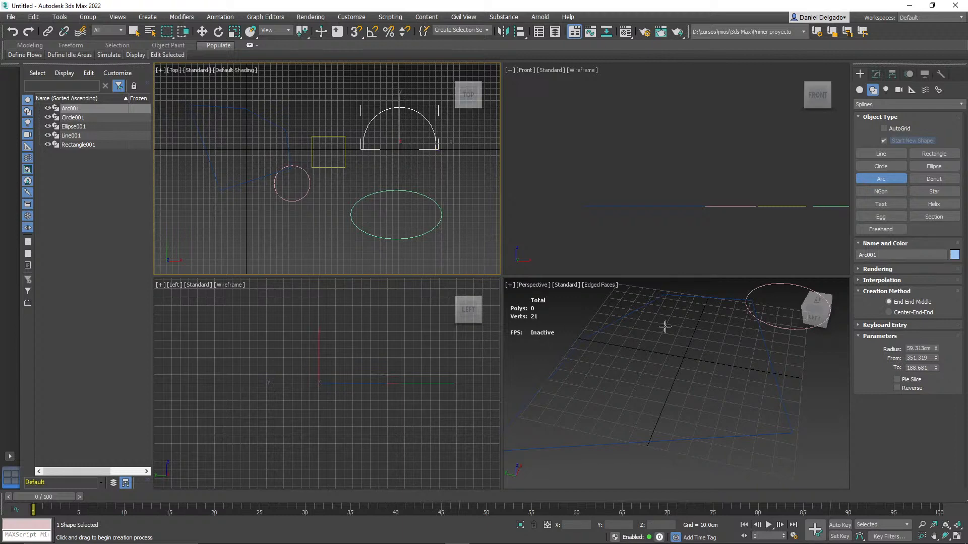
# Step: Draw a donut with radii of about 115 cm and 76 cm below the polygon in the Top view
pyautogui.click(921, 177)
pyautogui.moveTo(306, 191); pyautogui.dragTo(367, 156, button='middle')
pyautogui.scroll(-2, 352, 194)
pyautogui.moveTo(294, 195); pyautogui.dragTo(333, 227)
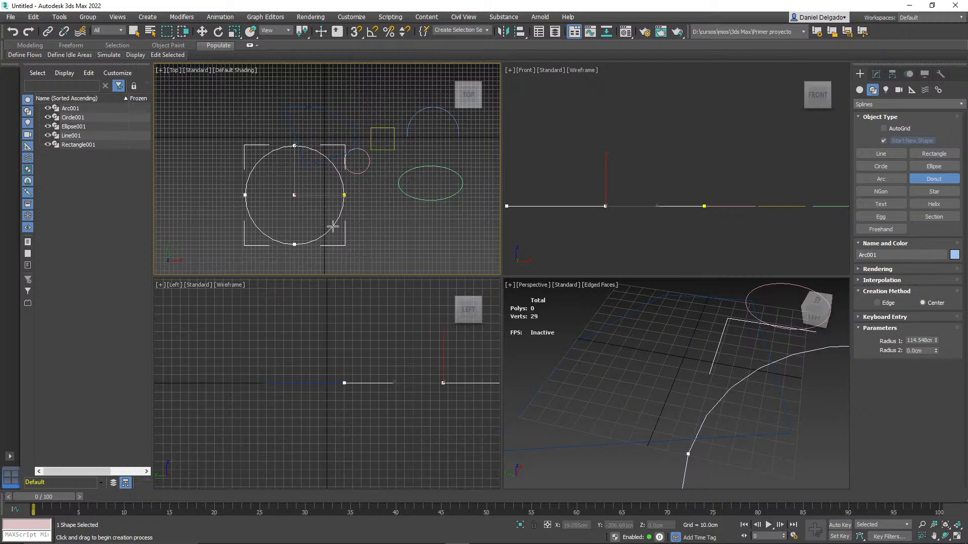
pyautogui.moveTo(333, 227); pyautogui.dragTo(334, 227)
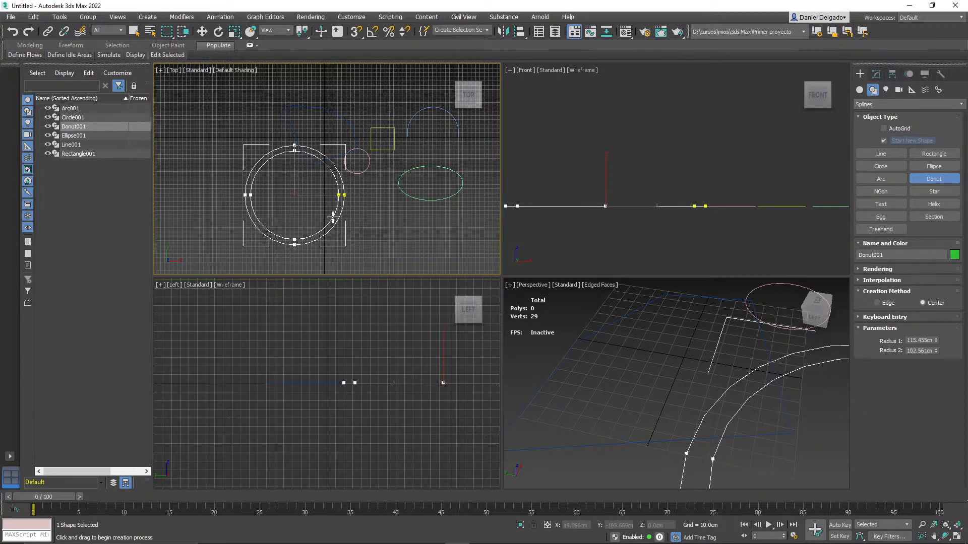
pyautogui.click(321, 215)
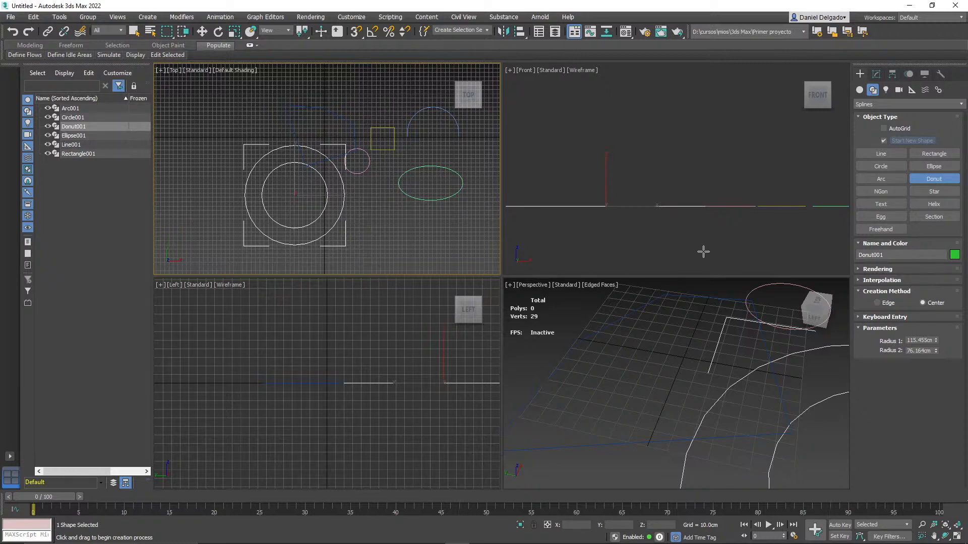
# Step: Draw an NGon of about 109 cm radius below the ellipse and set it to 7 sides
pyautogui.click(870, 192)
pyautogui.moveTo(395, 247); pyautogui.dragTo(311, 193, button='middle')
pyautogui.moveTo(308, 201); pyautogui.dragTo(346, 229)
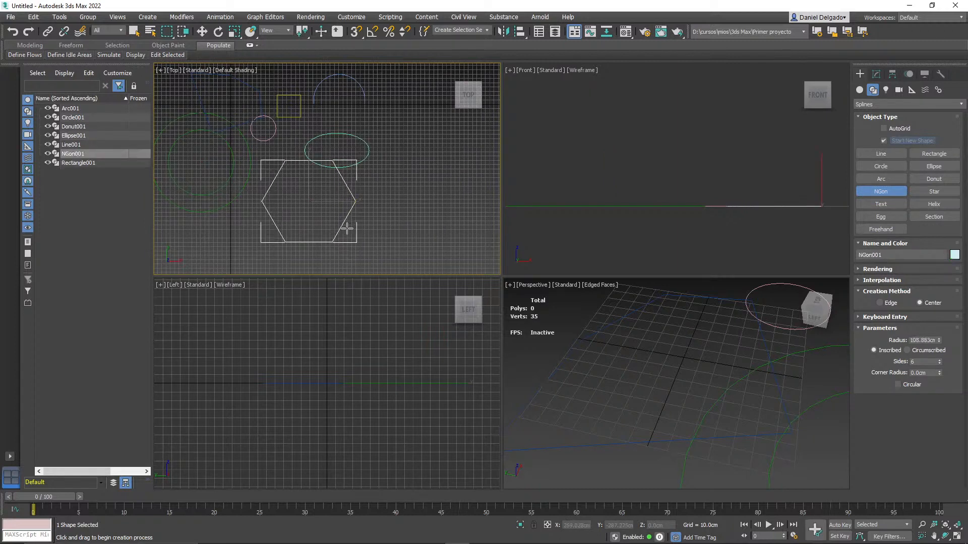
pyautogui.moveTo(940, 364)
pyautogui.mouseDown()
pyautogui.moveTo(940, 352)
pyautogui.moveTo(940, 364)
pyautogui.mouseUp()
pyautogui.click(938, 361)
pyautogui.click(938, 361)
pyautogui.click(938, 361)
pyautogui.click(938, 361)
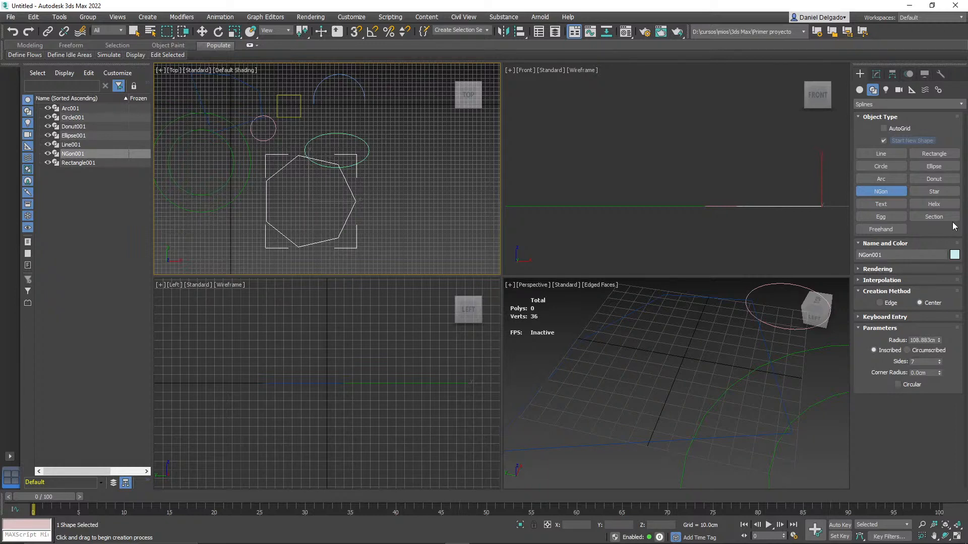
# Step: Draw a six-pointed star beyond the heptagon in the Top view, with radii of about 115 cm and 56 cm
pyautogui.click(934, 192)
pyautogui.moveTo(482, 199); pyautogui.dragTo(394, 184, button='middle')
pyautogui.moveTo(367, 172); pyautogui.dragTo(404, 202)
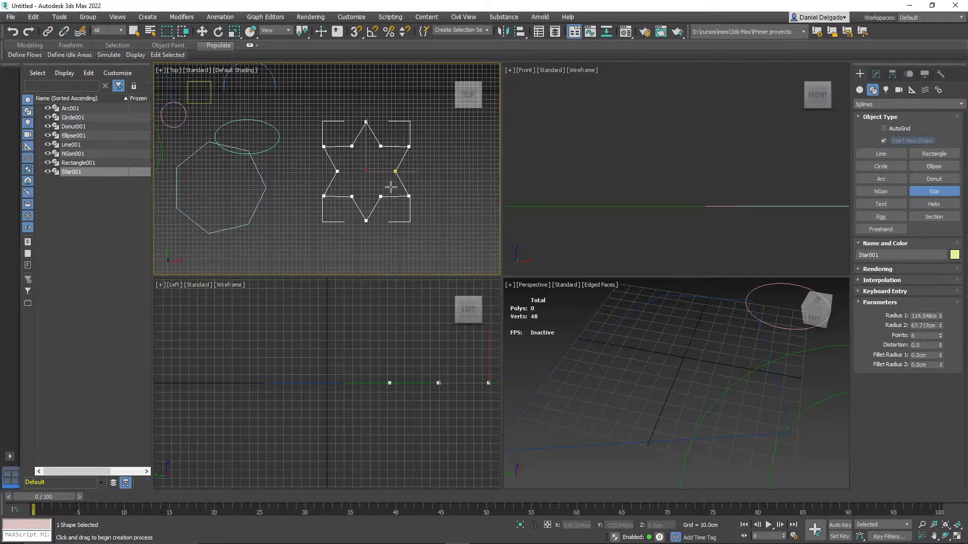
pyautogui.click(386, 184)
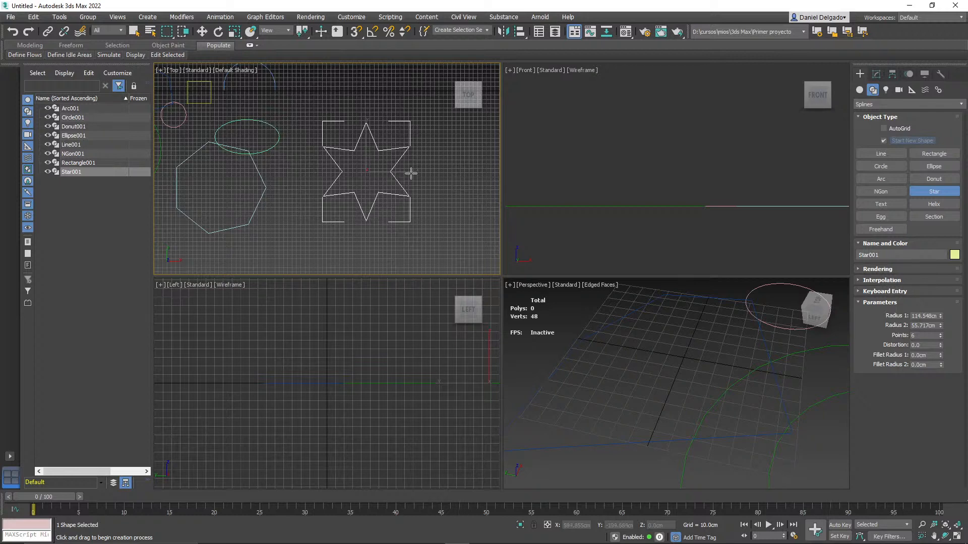
# Step: Try point counts of 9 and 3 on the star
pyautogui.click(940, 334)
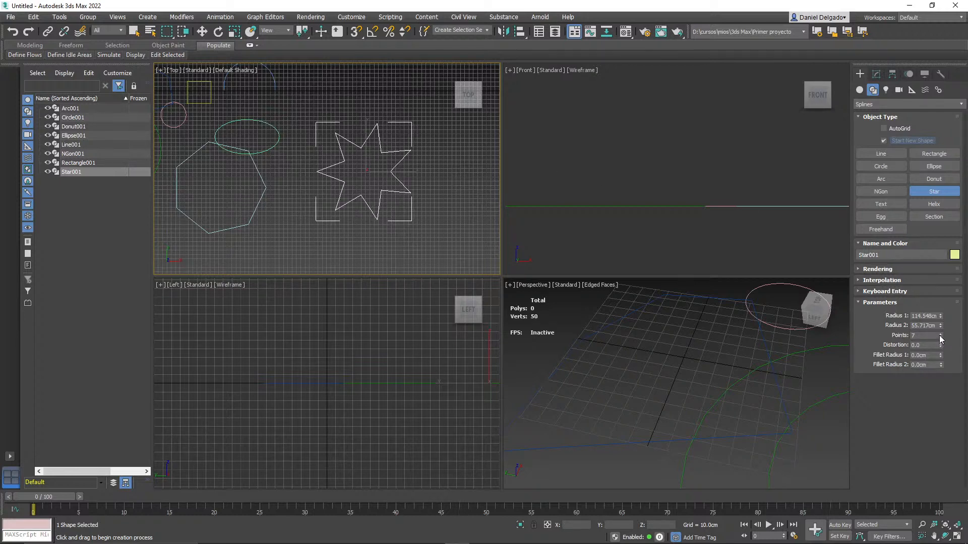
pyautogui.click(939, 333)
pyautogui.click(939, 333)
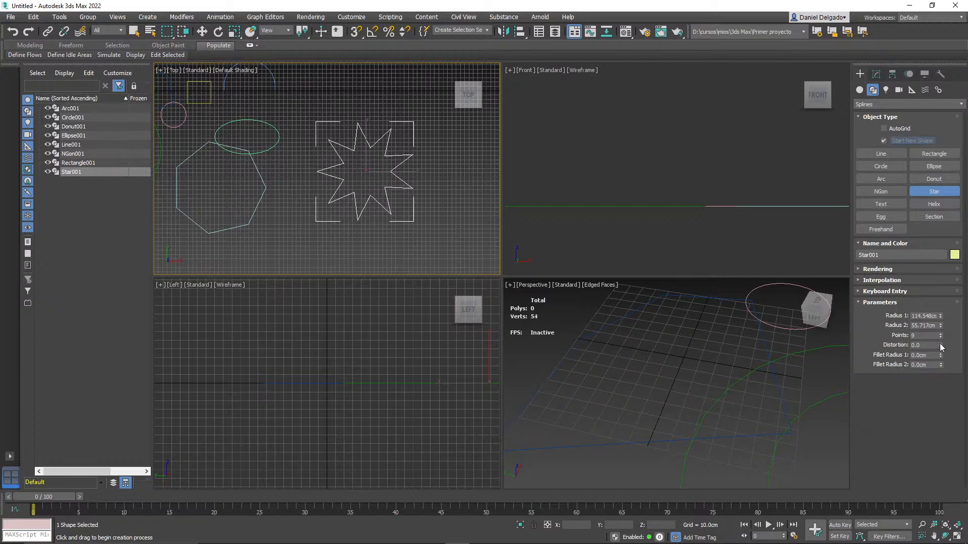
pyautogui.moveTo(940, 336); pyautogui.dragTo(939, 347)
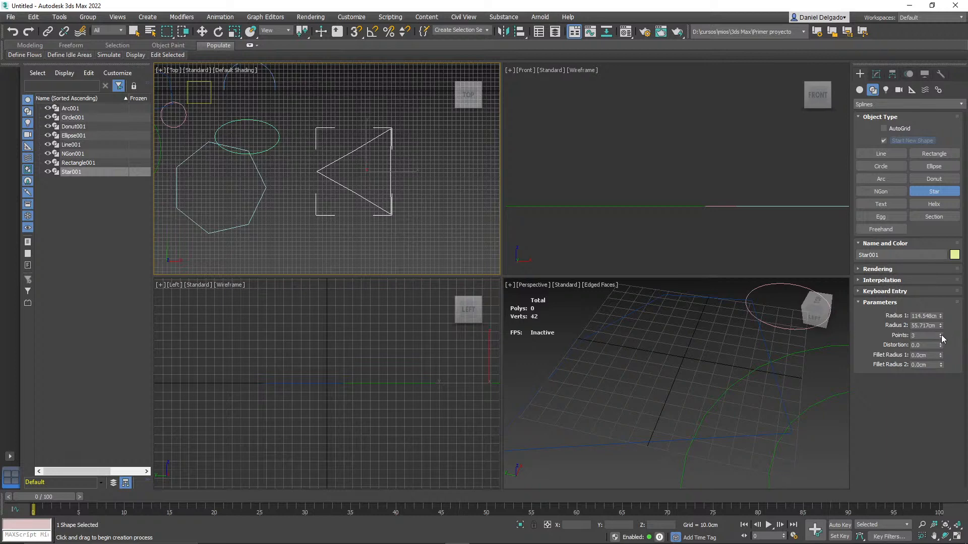
# Step: Set the star's number of points to 11
pyautogui.click(939, 334)
pyautogui.click(939, 334)
pyautogui.click(940, 334)
pyautogui.click(939, 334)
pyautogui.click(939, 334)
pyautogui.click(940, 335)
pyautogui.click(939, 334)
pyautogui.click(940, 335)
# Step: Place a text spline beside the star in the Top view and make it read "043 academy"
pyautogui.click(885, 205)
pyautogui.moveTo(434, 229); pyautogui.dragTo(299, 218, button='middle')
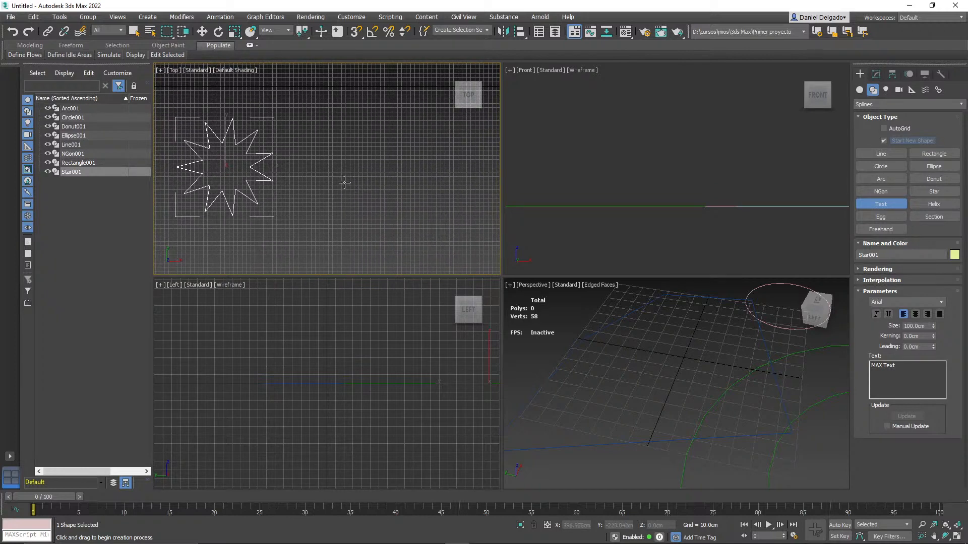
pyautogui.click(356, 173)
pyautogui.tripleClick(914, 371)
pyautogui.press('BackSpace')
pyautogui.write('043')
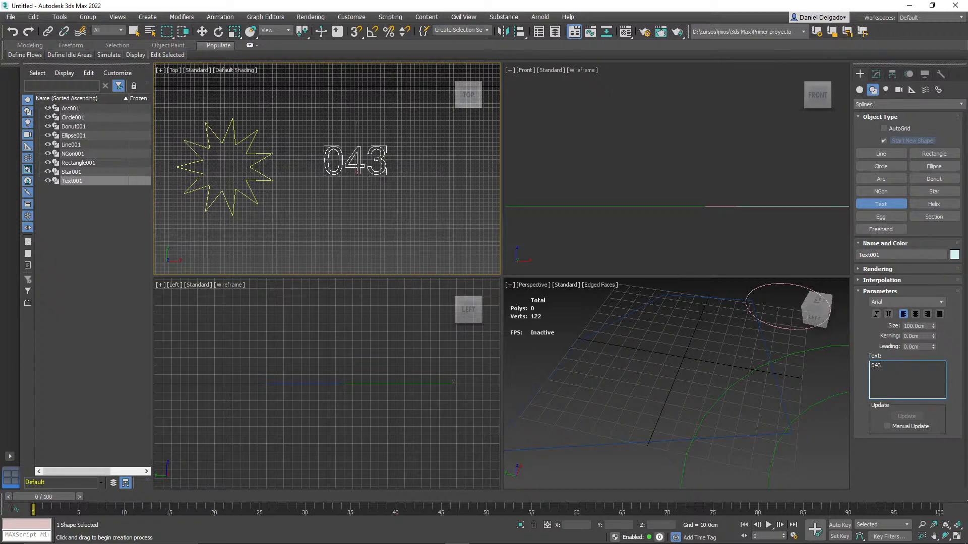
pyautogui.write(' academy')
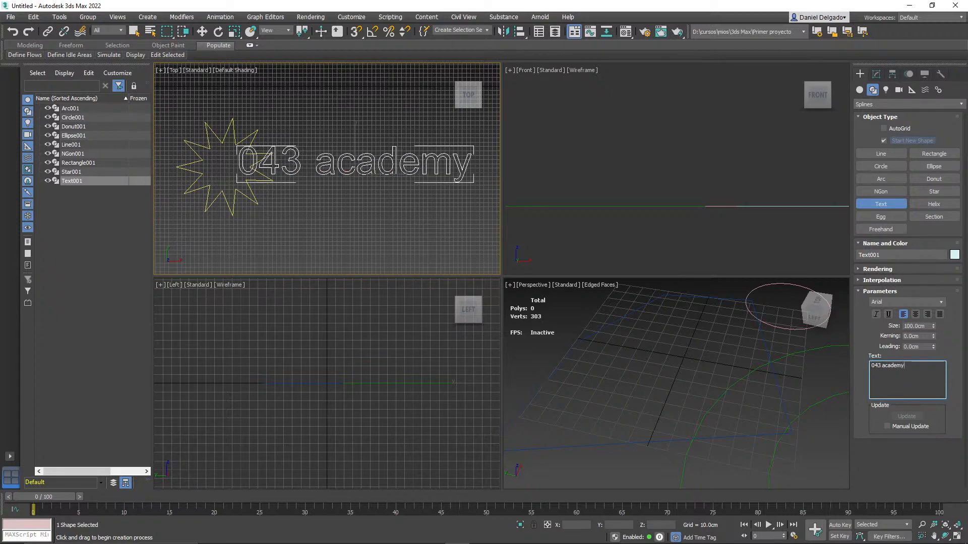
# Step: Change the font of the "043 academy" text to Candara
pyautogui.click(940, 302)
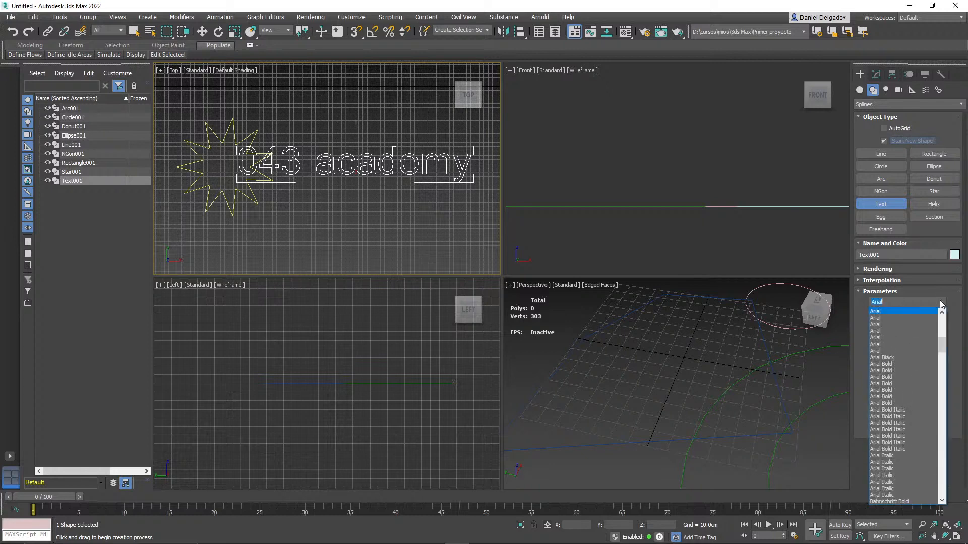
pyautogui.moveTo(943, 347); pyautogui.dragTo(946, 372)
pyautogui.click(923, 401)
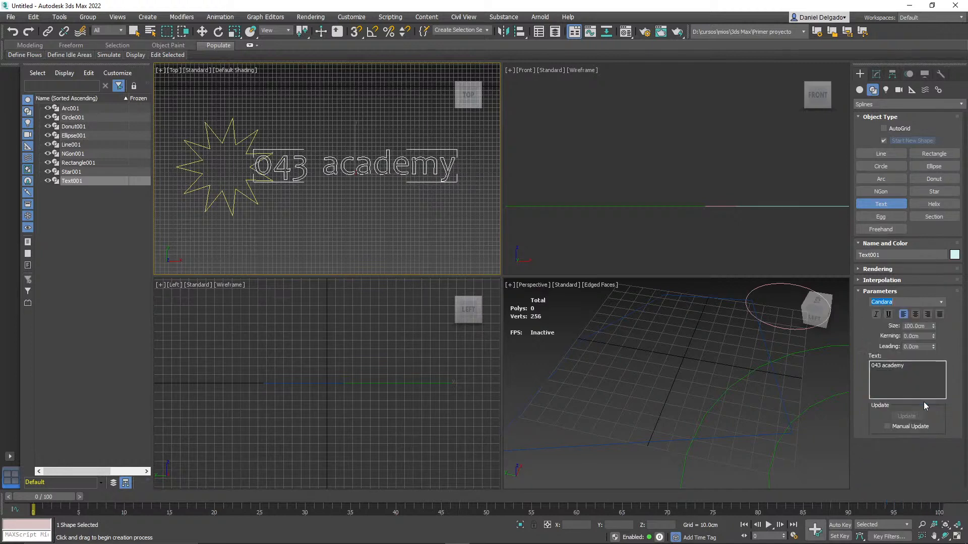
# Step: Try a helix of about 75 cm base radius and 232 cm height below the text, and undo it
pyautogui.click(933, 204)
pyautogui.moveTo(345, 212); pyautogui.dragTo(371, 231)
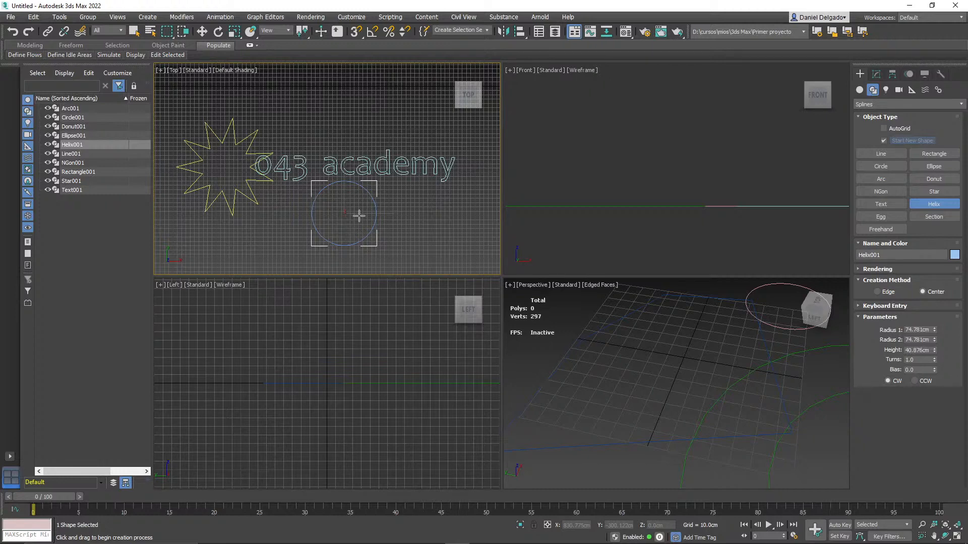
pyautogui.click(355, 135)
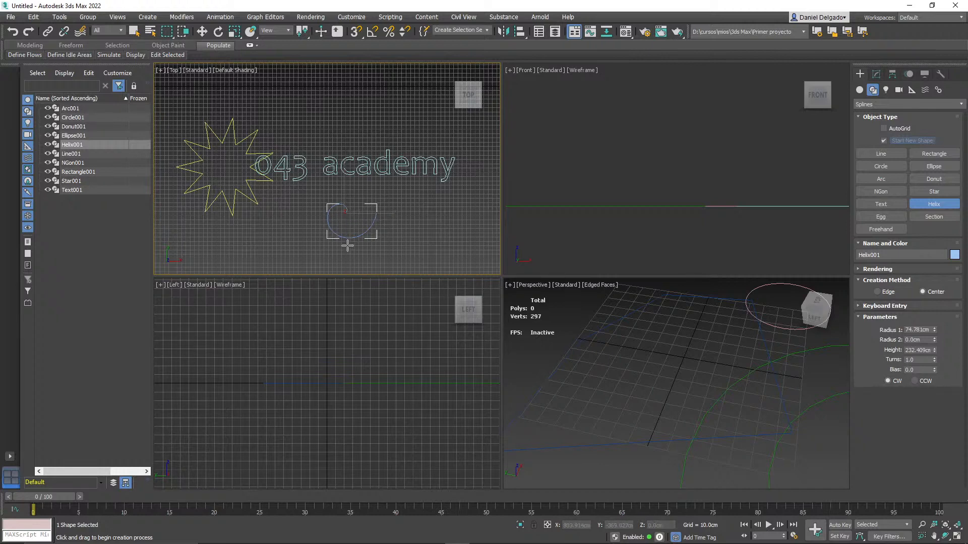
pyautogui.hotkey('ctrl', 'z')
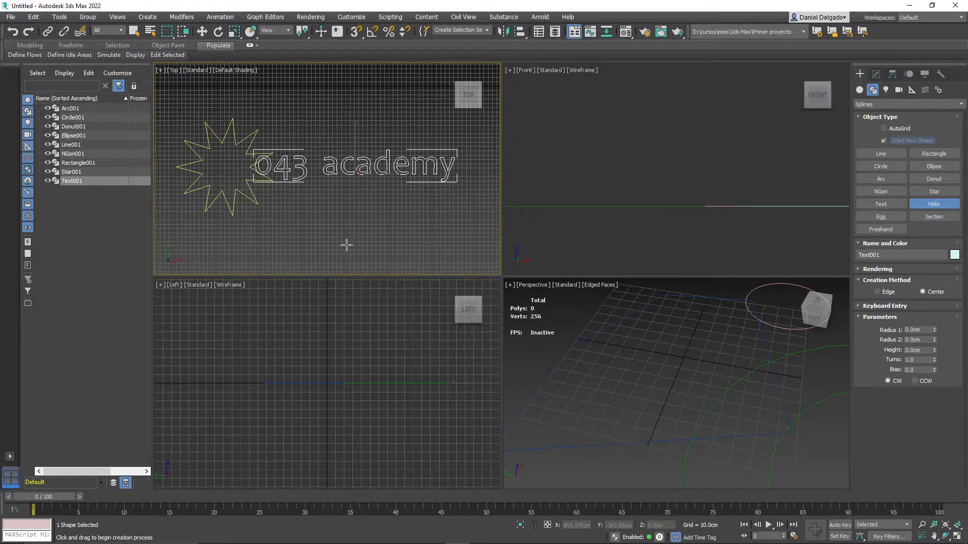
# Step: Draw a helix below the text with radii of about 71 and 10 cm and a height of about 41 cm, giving it 5.22 turns
pyautogui.moveTo(310, 217); pyautogui.dragTo(270, 199, button='middle')
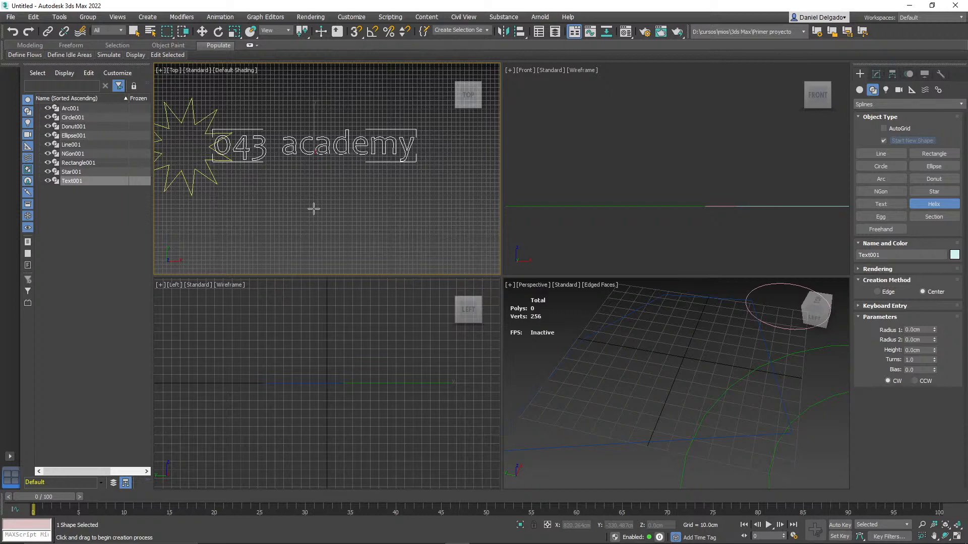
pyautogui.moveTo(314, 192); pyautogui.dragTo(331, 216)
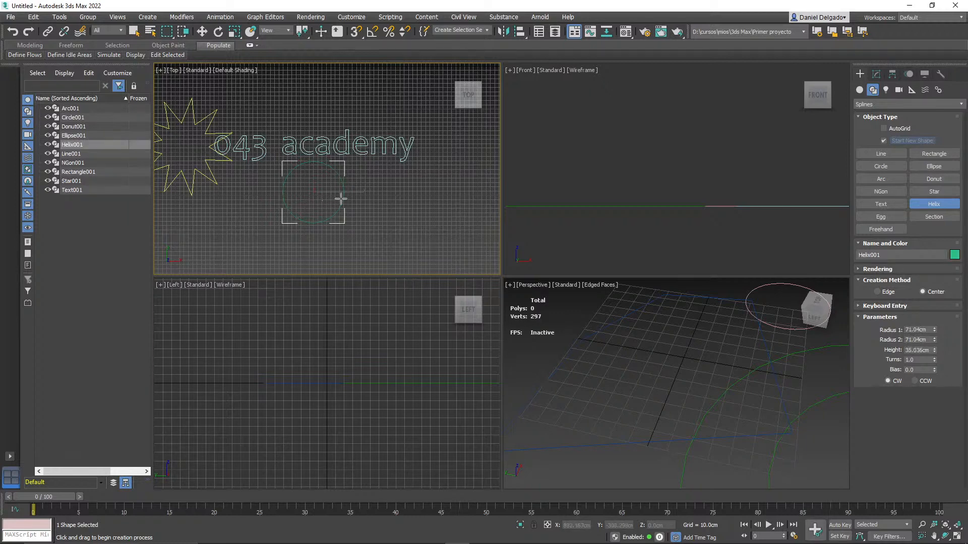
pyautogui.click(342, 194)
pyautogui.click(313, 223)
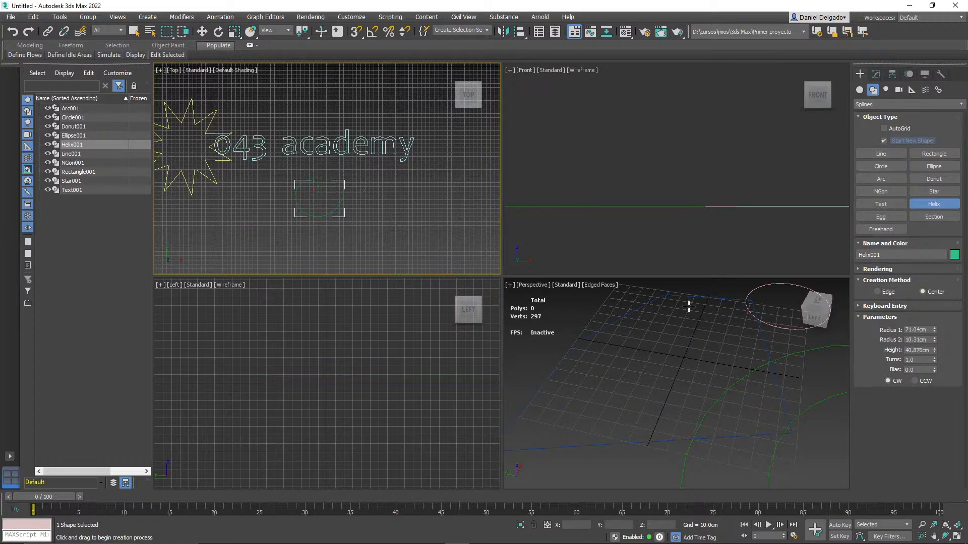
pyautogui.moveTo(934, 358); pyautogui.dragTo(942, 193)
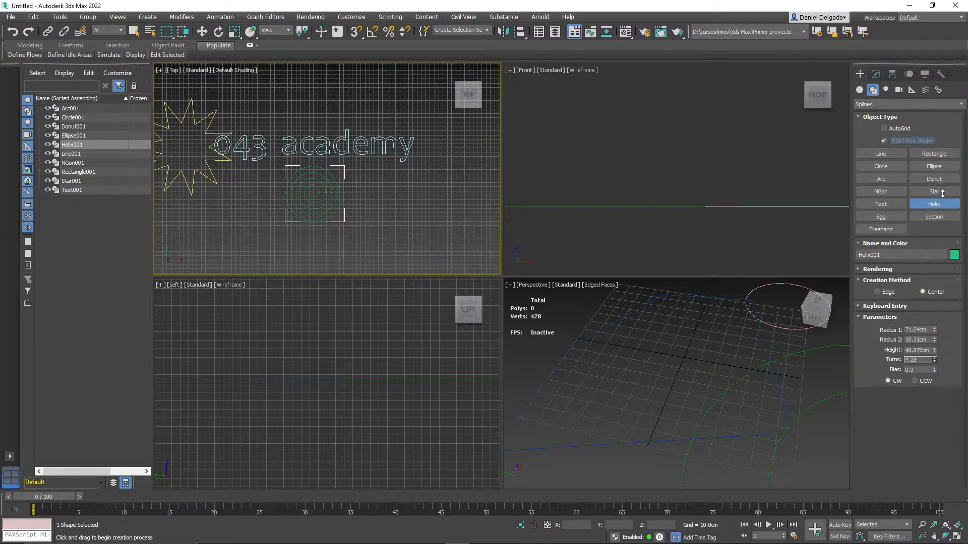
pyautogui.moveTo(941, 150); pyautogui.dragTo(941, 148)
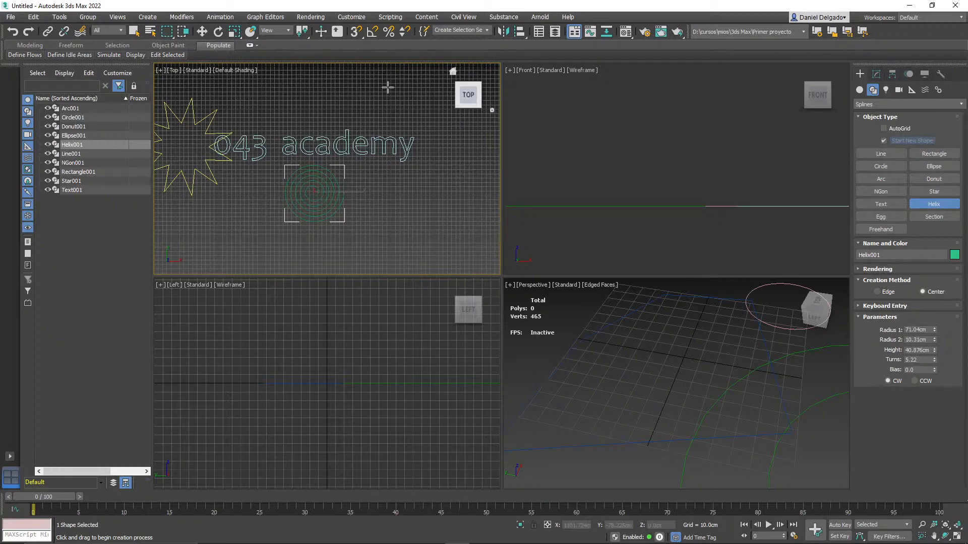
# Step: Flatten the helix into a planar spiral by setting its height to 0 cm, checking it in the perspective view
pyautogui.scroll(-1, 367, 231)
pyautogui.scroll(-10, 635, 325)
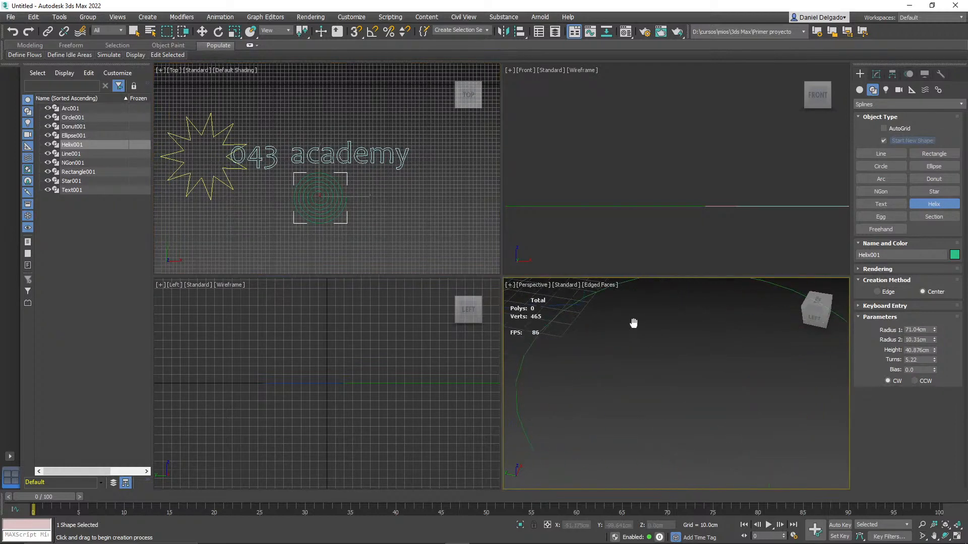
pyautogui.moveTo(724, 399); pyautogui.dragTo(633, 428, button='middle')
pyautogui.scroll(-3, 645, 394)
pyautogui.moveTo(709, 378); pyautogui.dragTo(689, 436, button='middle')
pyautogui.scroll(2, 675, 382)
pyautogui.scroll(4, 688, 436)
pyautogui.moveTo(645, 404); pyautogui.dragTo(686, 442, button='middle')
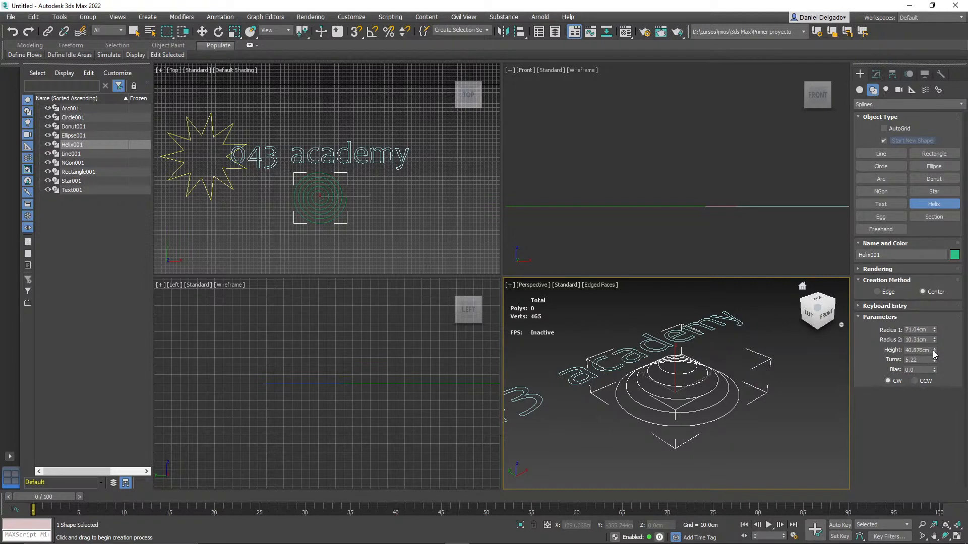
pyautogui.moveTo(935, 354); pyautogui.dragTo(877, 345)
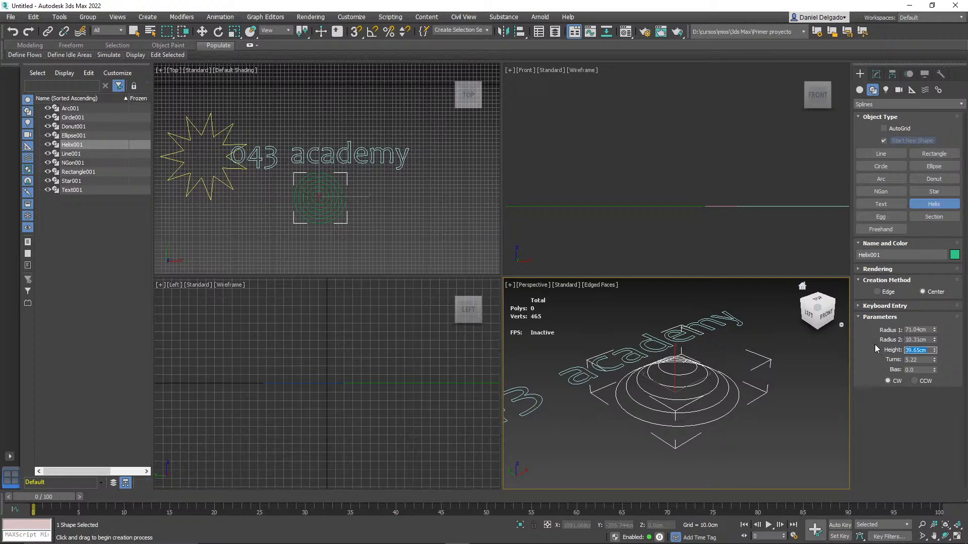
pyautogui.write('0')
pyautogui.press('Return')
pyautogui.keyDown('alt'); pyautogui.moveTo(701, 417); pyautogui.dragTo(676, 429, button='middle'); pyautogui.keyUp('alt')
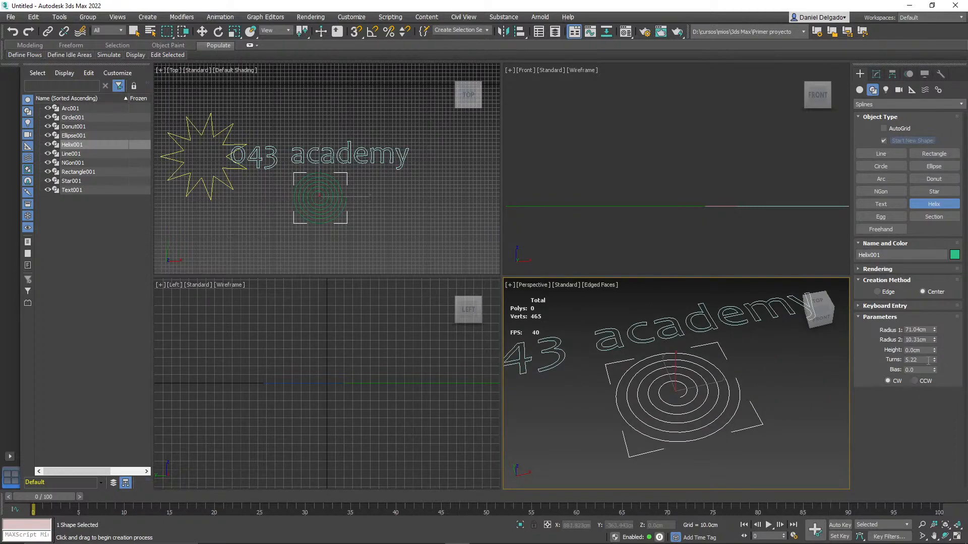
# Step: Set the helix's height to about -90 cm so that it extends below the grid, and inspect it in perspective
pyautogui.moveTo(934, 351); pyautogui.dragTo(303, 51)
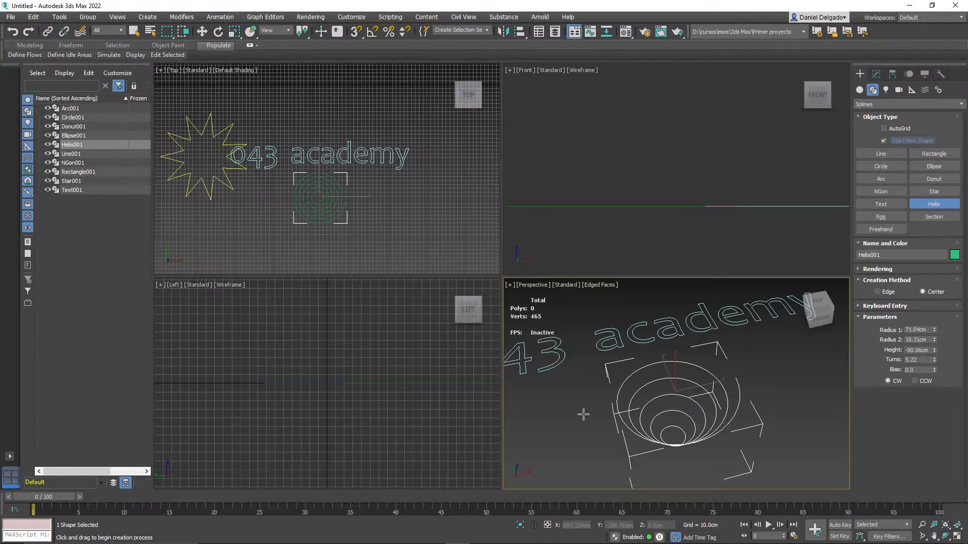
pyautogui.keyDown('alt'); pyautogui.moveTo(628, 434); pyautogui.dragTo(640, 358, button='middle'); pyautogui.keyUp('alt')
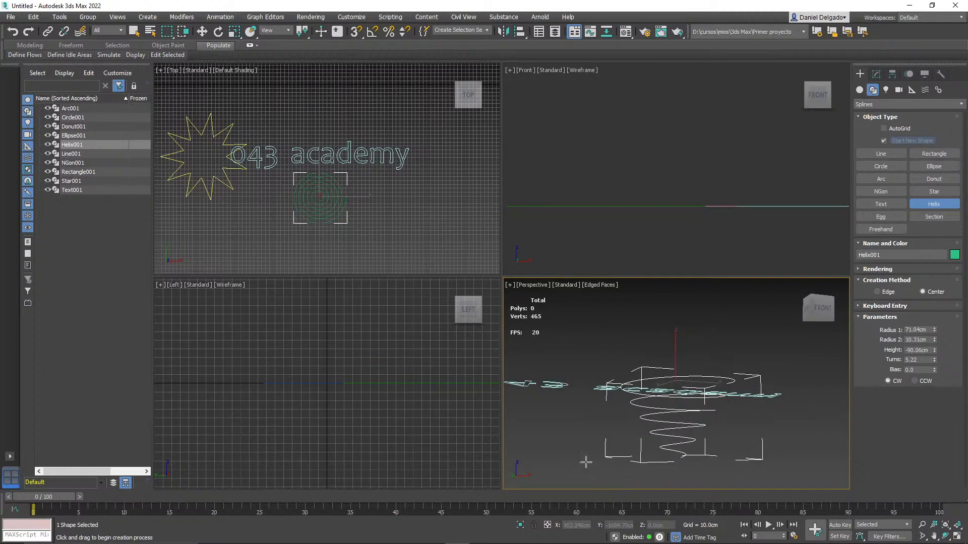
pyautogui.keyDown('alt'); pyautogui.moveTo(690, 415); pyautogui.dragTo(665, 433, button='middle'); pyautogui.keyUp('alt')
pyautogui.scroll(-4, 676, 397)
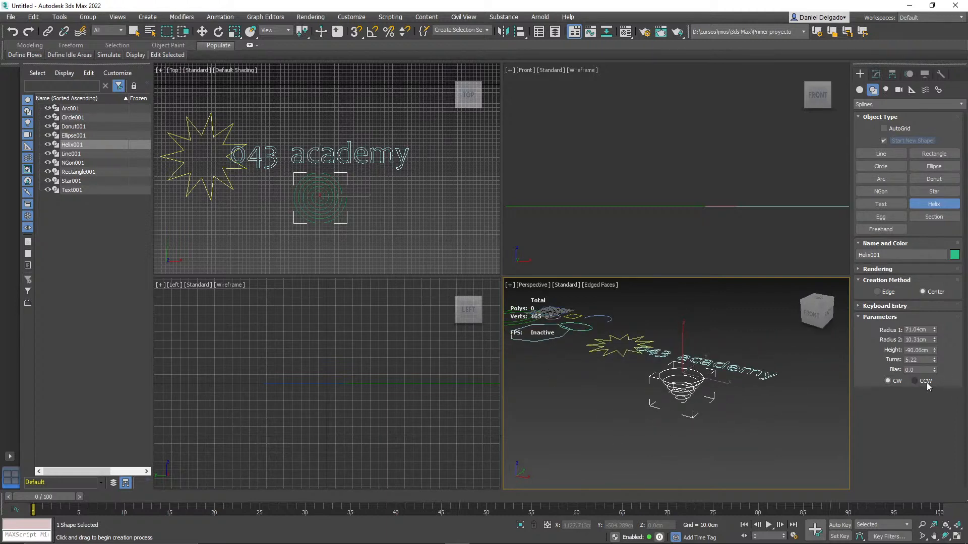
pyautogui.keyDown('alt'); pyautogui.moveTo(752, 425); pyautogui.dragTo(777, 403, button='middle'); pyautogui.keyUp('alt')
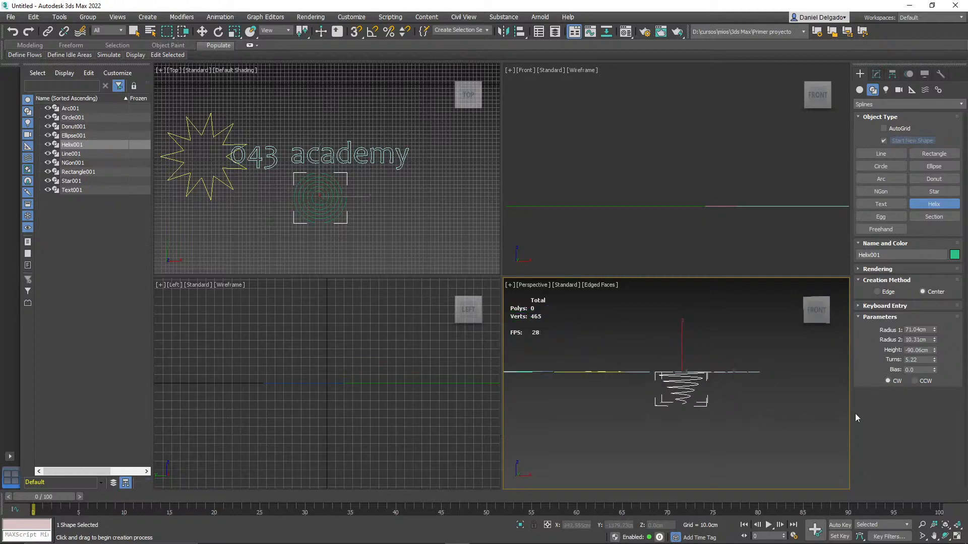
# Step: Switch the helix's winding direction to CCW and inspect it in the perspective view
pyautogui.click(924, 383)
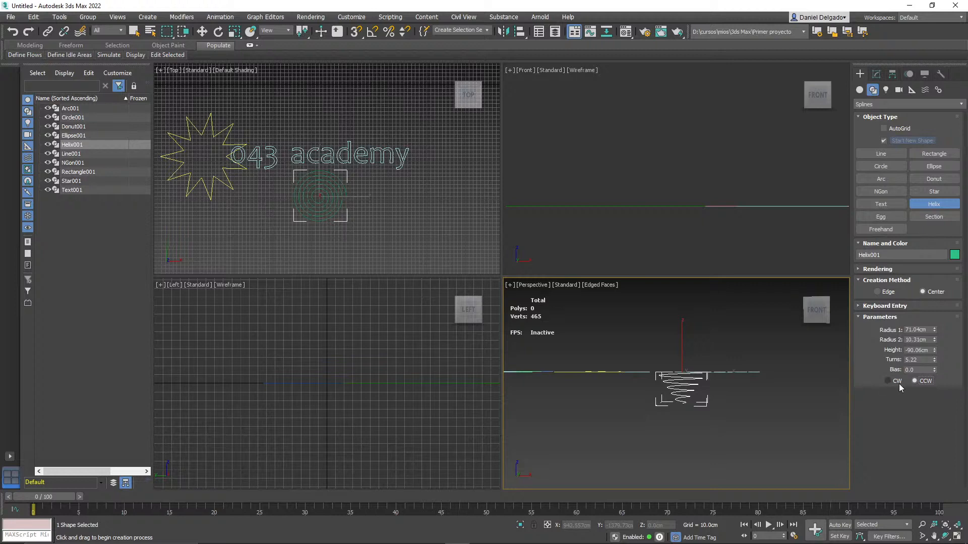
pyautogui.keyDown('alt'); pyautogui.moveTo(707, 437); pyautogui.dragTo(710, 465, button='middle'); pyautogui.keyUp('alt')
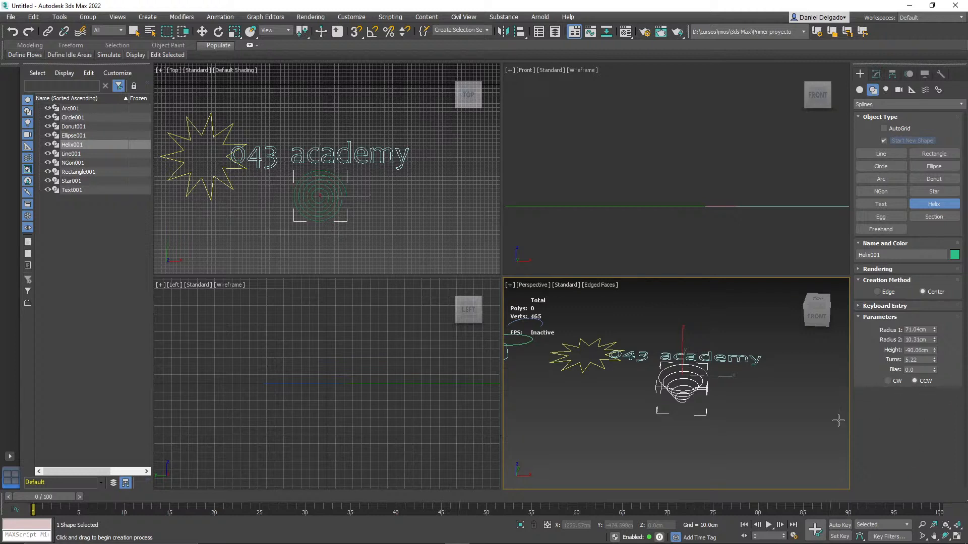
# Step: Draw an outlined egg above the text, about 412 cm long and 275 cm wide, with a thickness of about -47 cm
pyautogui.click(880, 217)
pyautogui.moveTo(368, 214); pyautogui.dragTo(409, 239, button='middle')
pyautogui.scroll(-4, 356, 205)
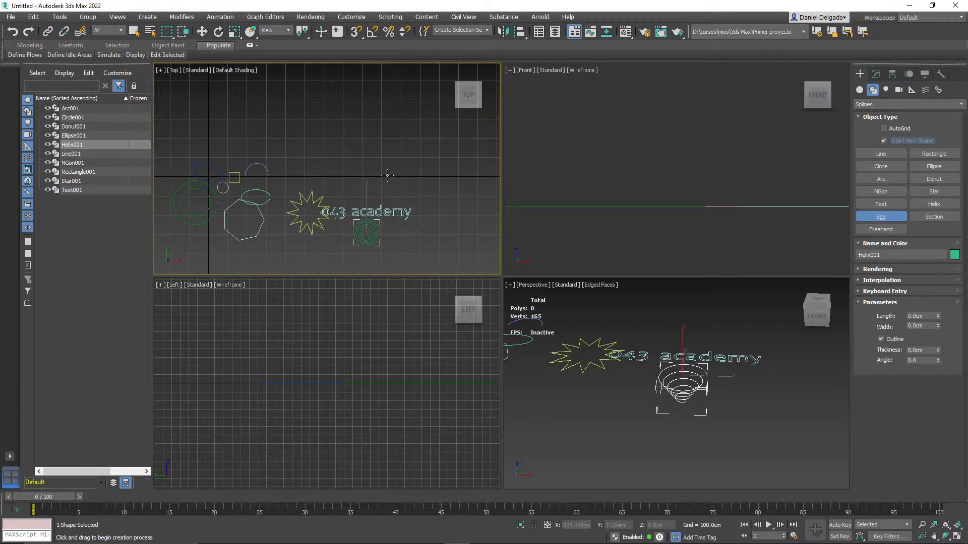
pyautogui.moveTo(345, 136); pyautogui.dragTo(346, 182)
pyautogui.click(343, 172)
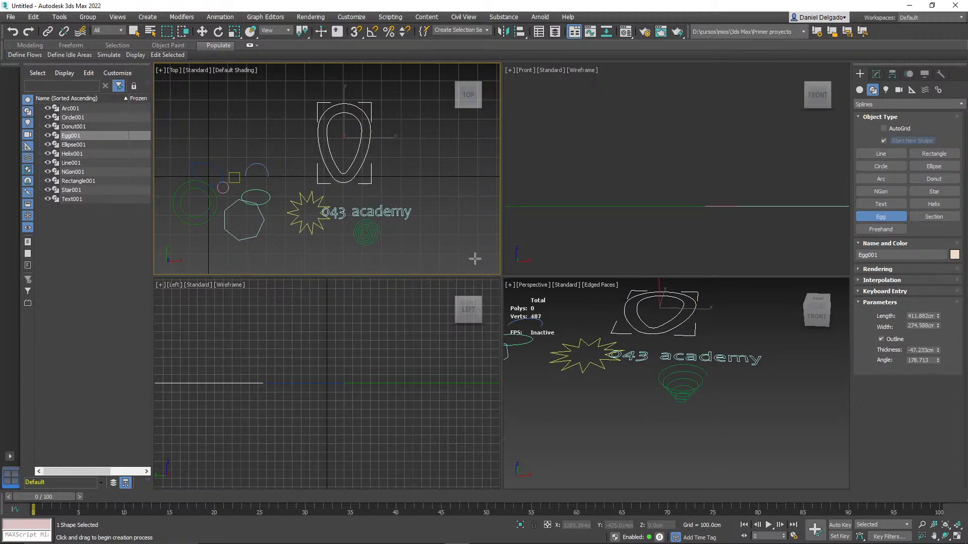
pyautogui.keyDown('alt'); pyautogui.moveTo(434, 230); pyautogui.dragTo(350, 186, button='middle'); pyautogui.keyUp('alt')
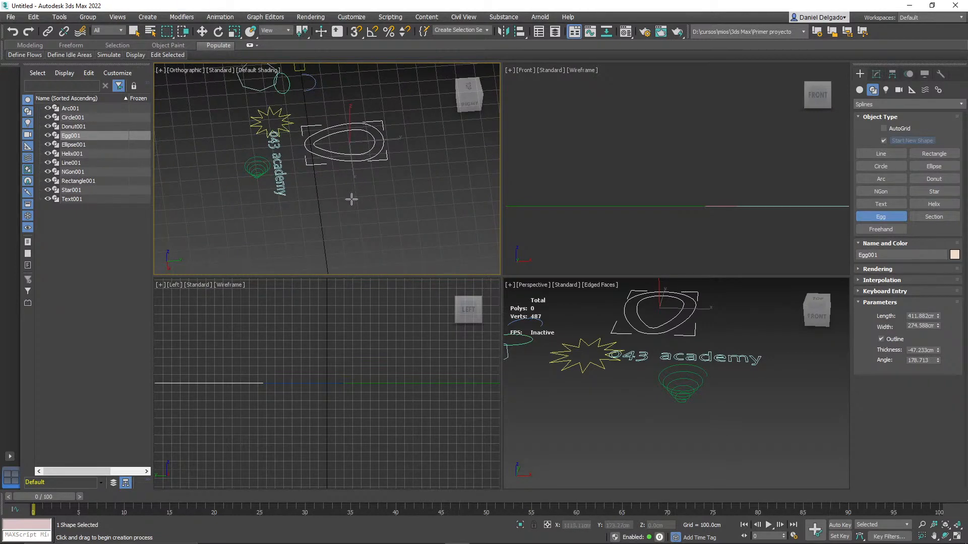
# Step: Draw a section plane of about 938 by 486 cm beside the text and the egg
pyautogui.click(926, 217)
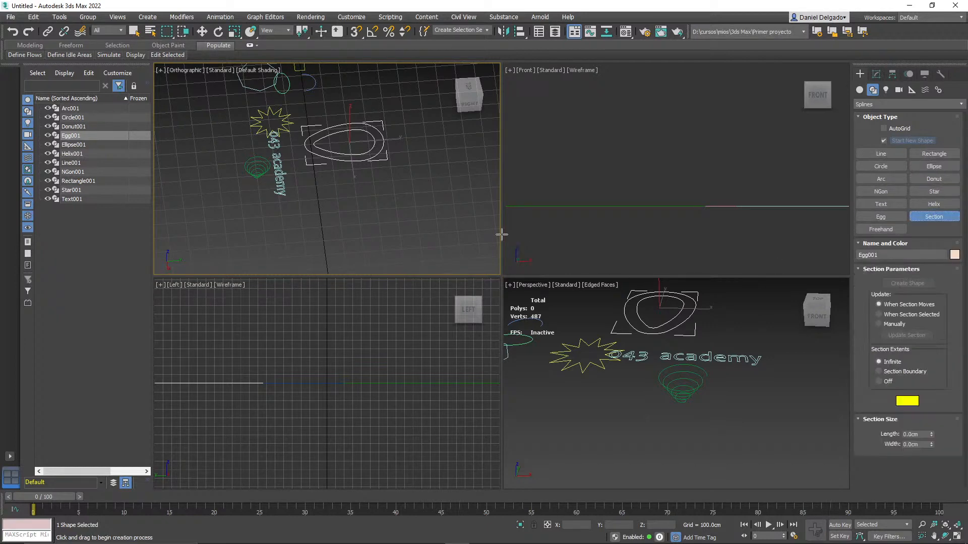
pyautogui.moveTo(295, 211); pyautogui.dragTo(398, 241)
pyautogui.keyDown('alt'); pyautogui.moveTo(425, 231); pyautogui.dragTo(333, 268, button='middle'); pyautogui.keyUp('alt')
# Step: Sketch two curved freehand splines on the grid in front of the NGon and the star
pyautogui.click(901, 229)
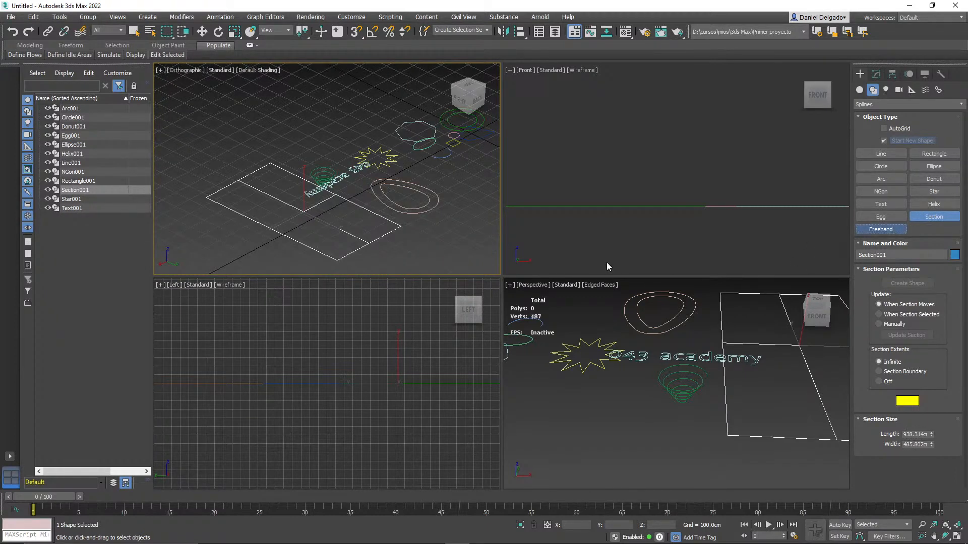
pyautogui.keyDown('alt'); pyautogui.moveTo(373, 217); pyautogui.dragTo(334, 192, button='middle'); pyautogui.keyUp('alt')
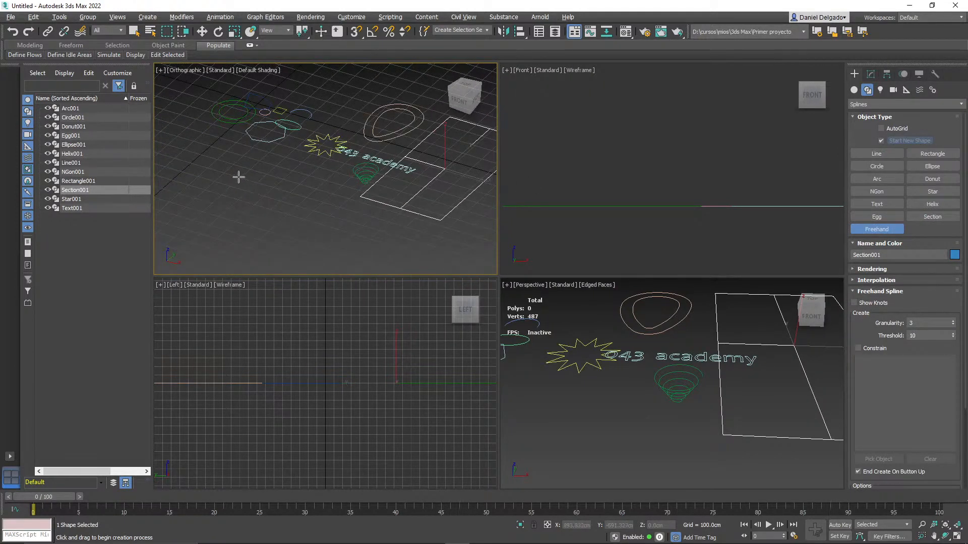
pyautogui.moveTo(235, 181); pyautogui.dragTo(227, 189)
pyautogui.moveTo(306, 244)
pyautogui.mouseDown()
pyautogui.moveTo(327, 215)
pyautogui.moveTo(270, 204)
pyautogui.moveTo(237, 232)
pyautogui.moveTo(259, 196)
pyautogui.moveTo(211, 157)
pyautogui.moveTo(216, 218)
pyautogui.moveTo(262, 249)
pyautogui.moveTo(284, 248)
pyautogui.mouseUp()
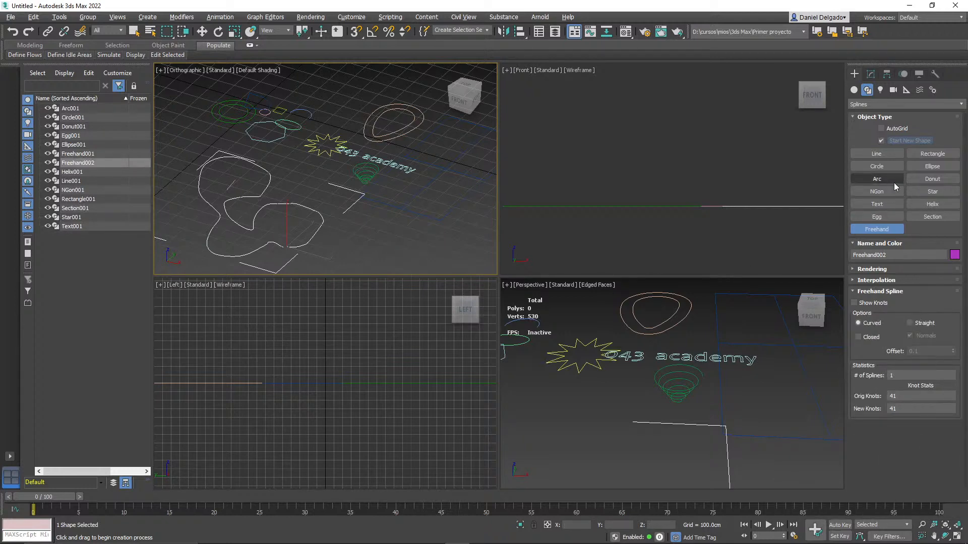
# Step: Examine the available light types and the light categories Photometric, Standard and Arnold
pyautogui.click(880, 89)
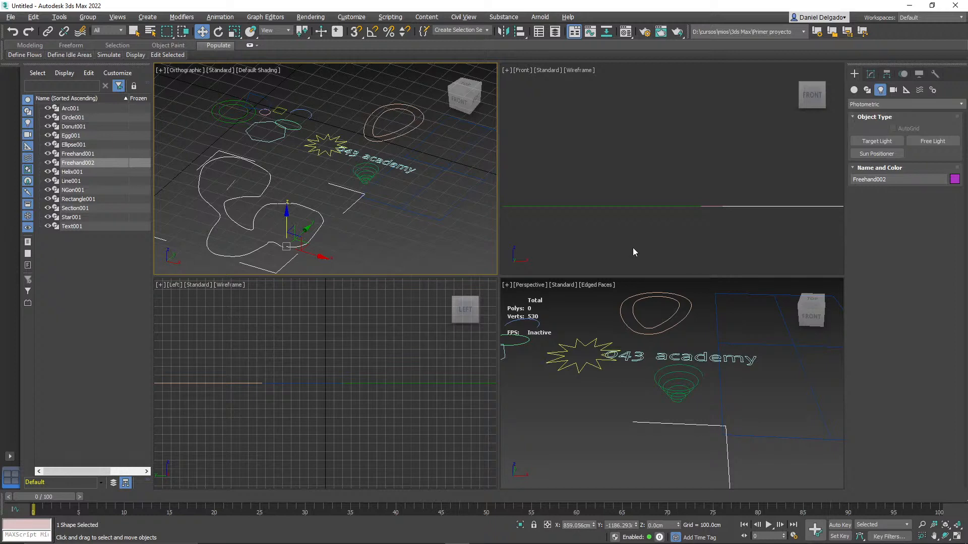
pyautogui.click(875, 103)
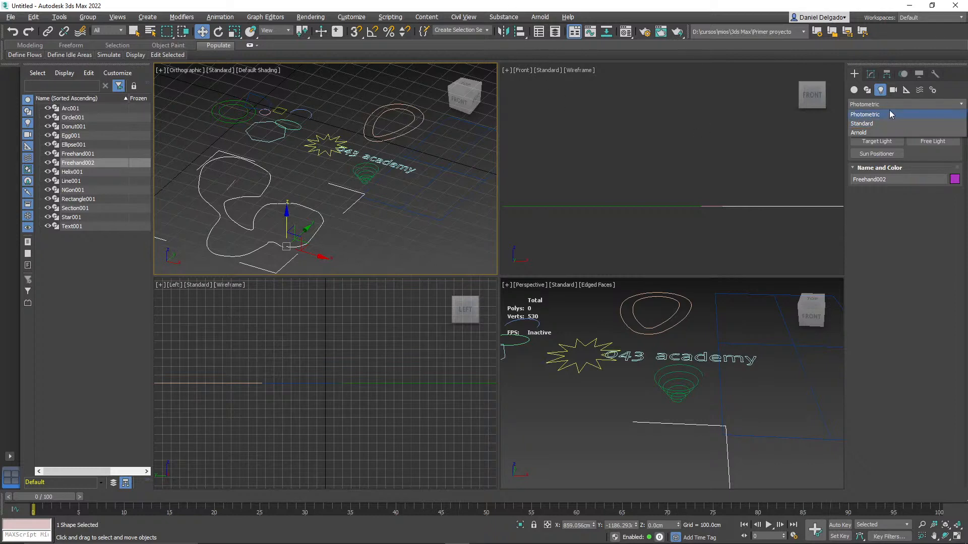
pyautogui.click(906, 246)
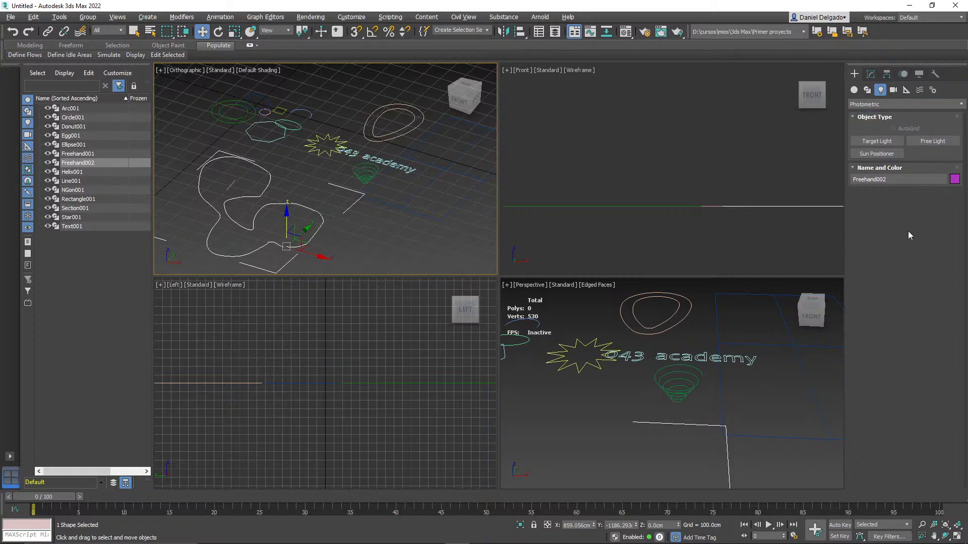
pyautogui.click(894, 105)
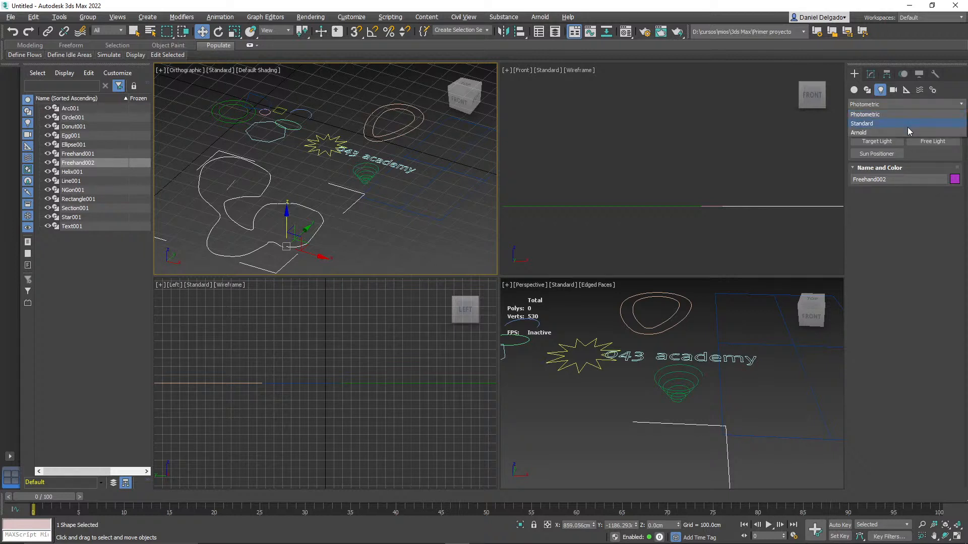
# Step: Switch object creation to cameras, using the Standard category
pyautogui.click(893, 91)
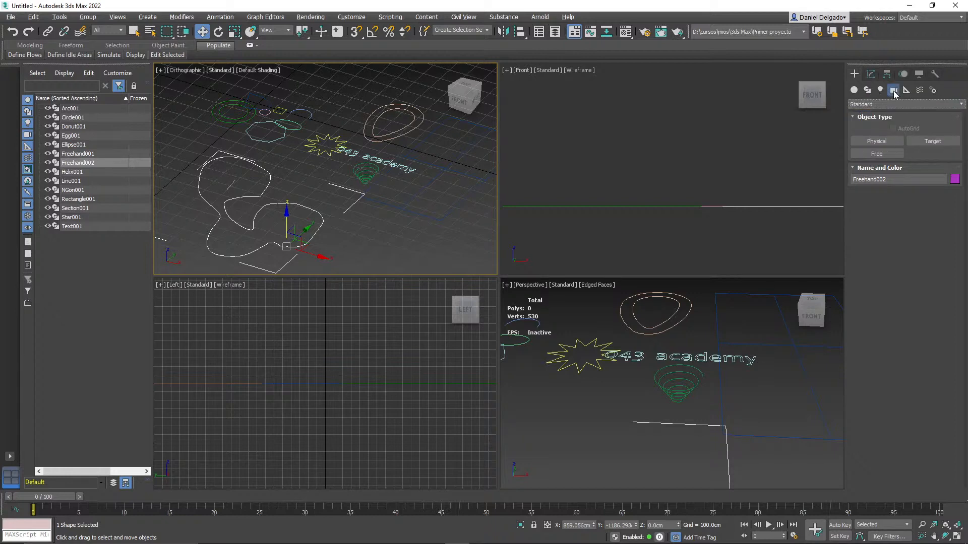
pyautogui.click(910, 105)
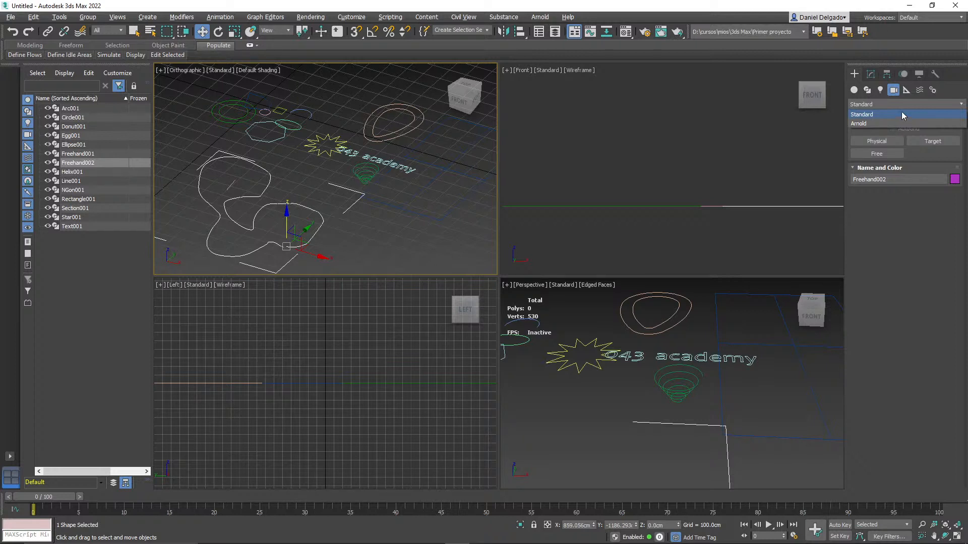
pyautogui.click(902, 114)
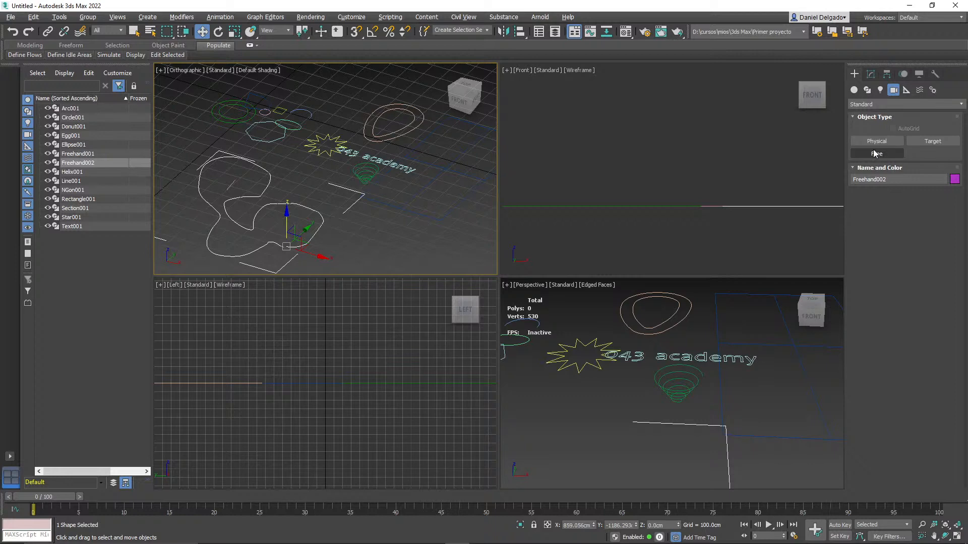
# Step: Select all the shapes in the scene and delete them
pyautogui.scroll(-5, 363, 221)
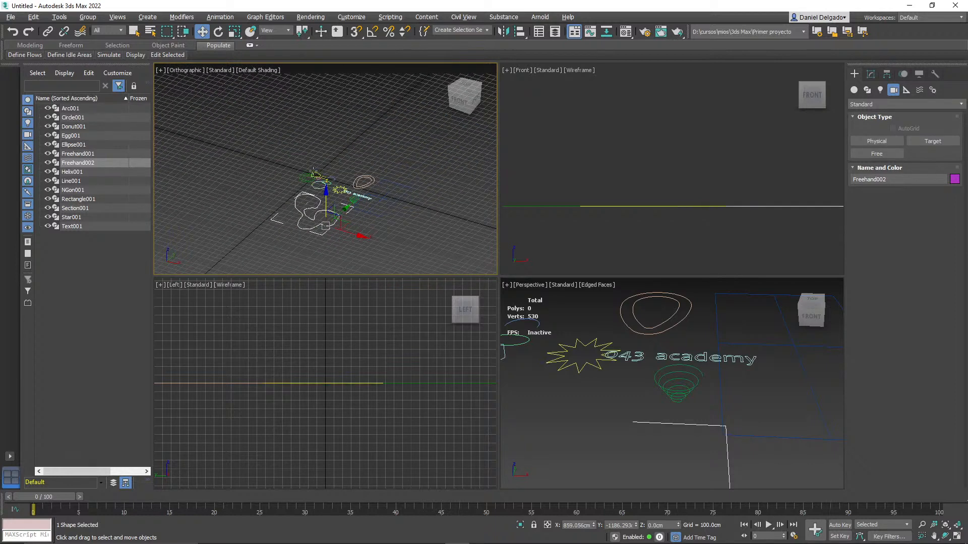
pyautogui.moveTo(247, 125); pyautogui.dragTo(448, 280)
pyautogui.press('Delete')
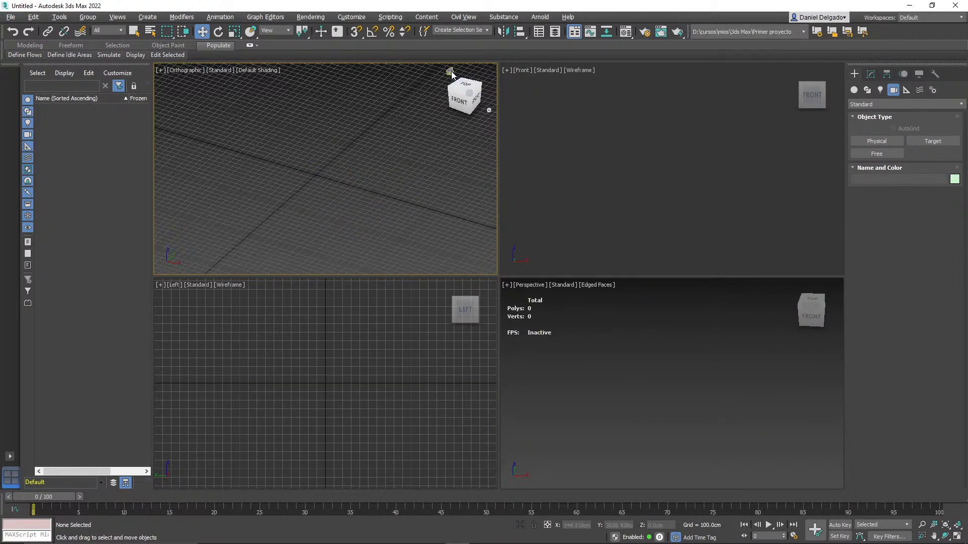
# Step: Restore the orthographic viewport to a centred Top view and turn on the grids in the Front and Perspective viewports
pyautogui.click(449, 71)
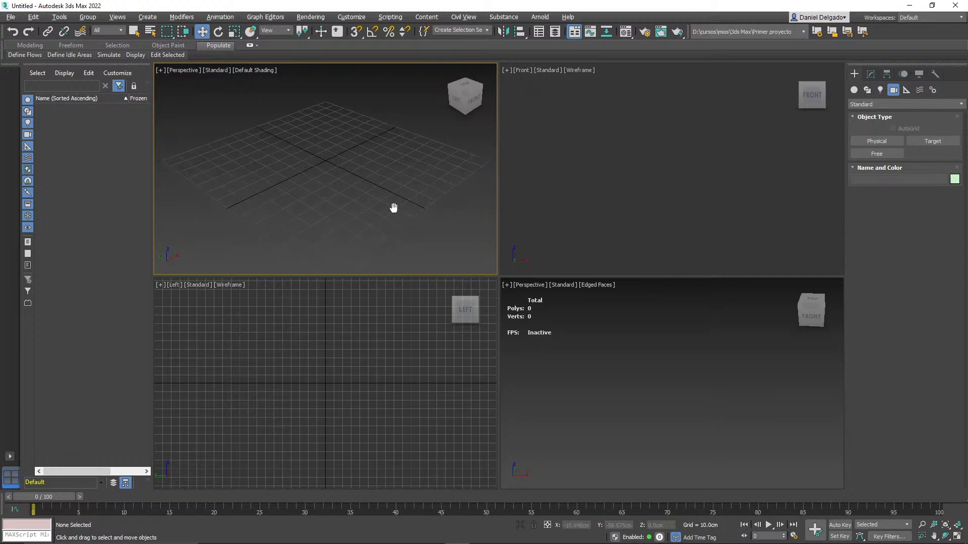
pyautogui.press('t')
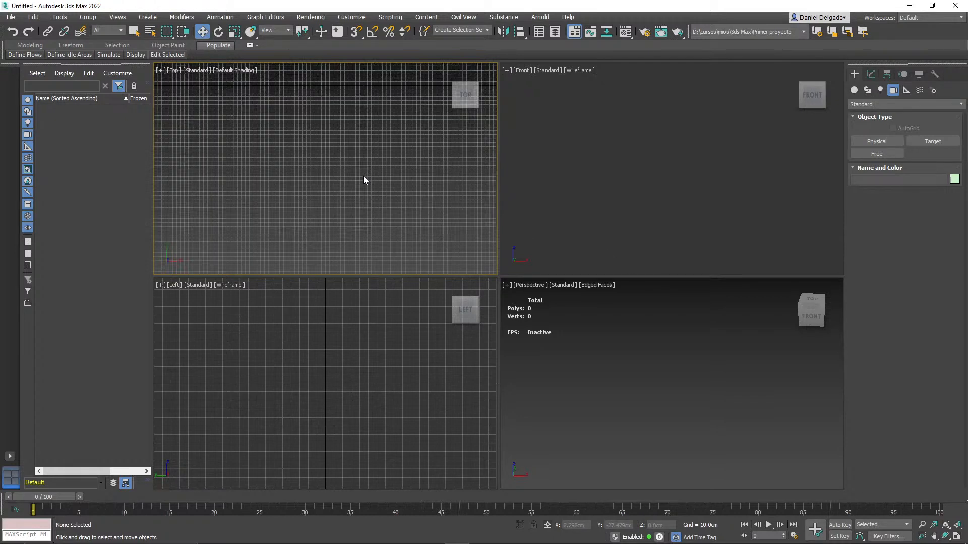
pyautogui.click(688, 392)
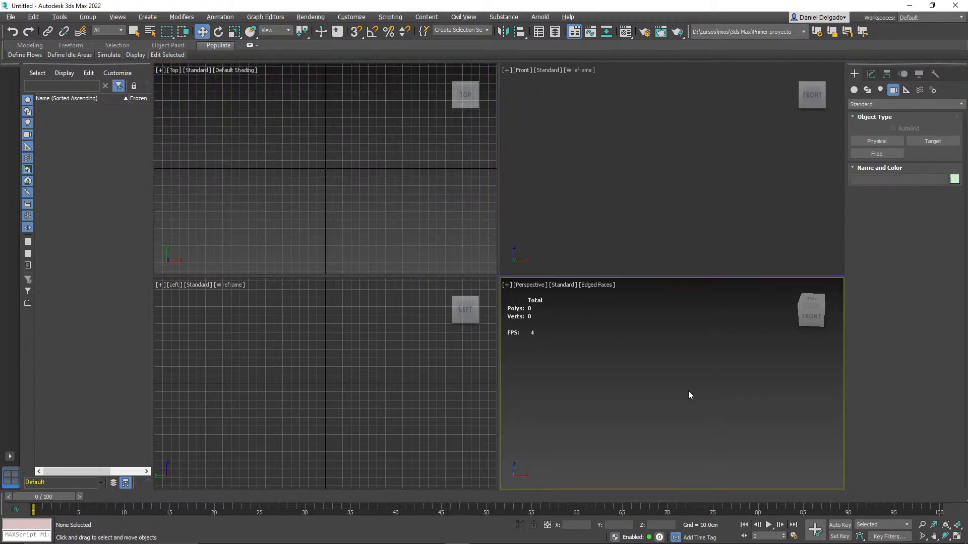
pyautogui.click(666, 160)
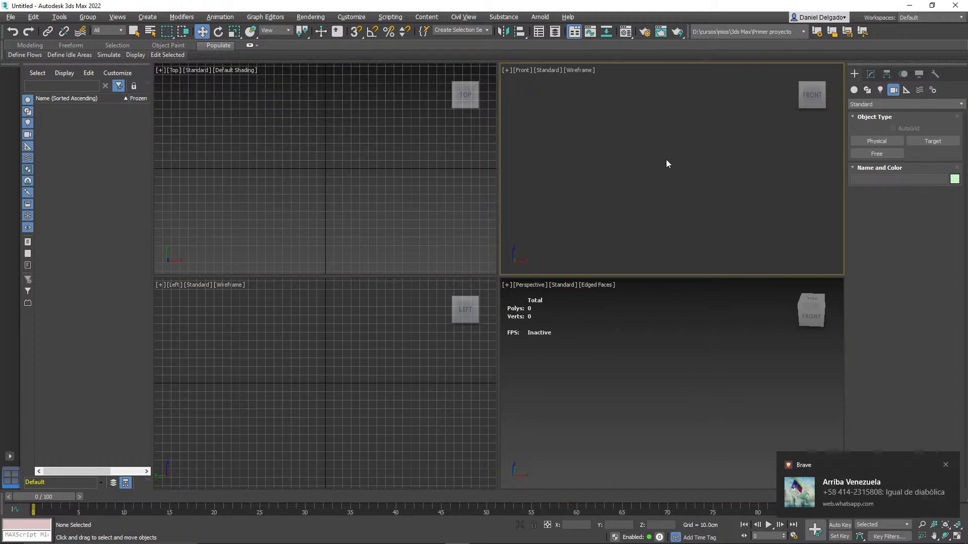
pyautogui.press('g')
pyautogui.click(690, 301)
pyautogui.press('g')
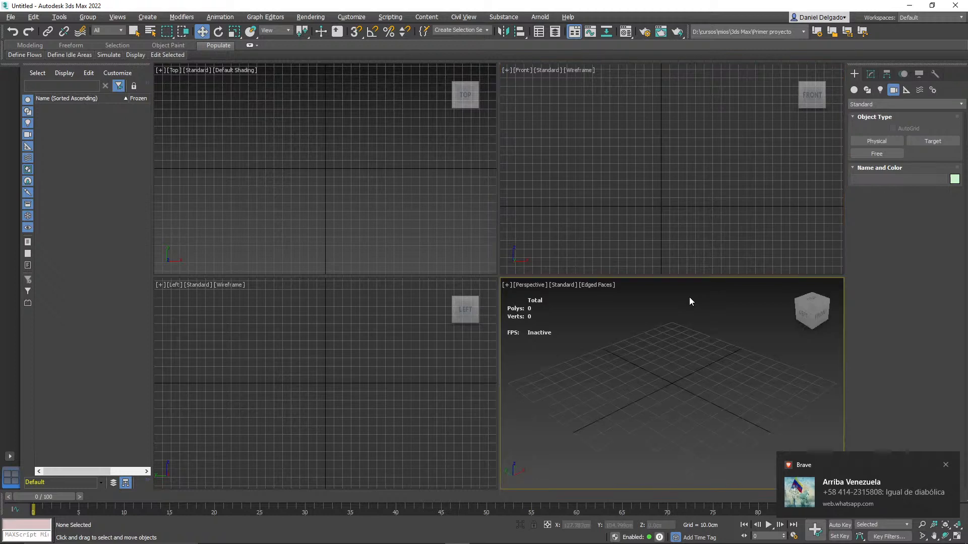
# Step: Reset the Front viewport to a front view with the origin roughly centred
pyautogui.click(789, 91)
pyautogui.click(795, 75)
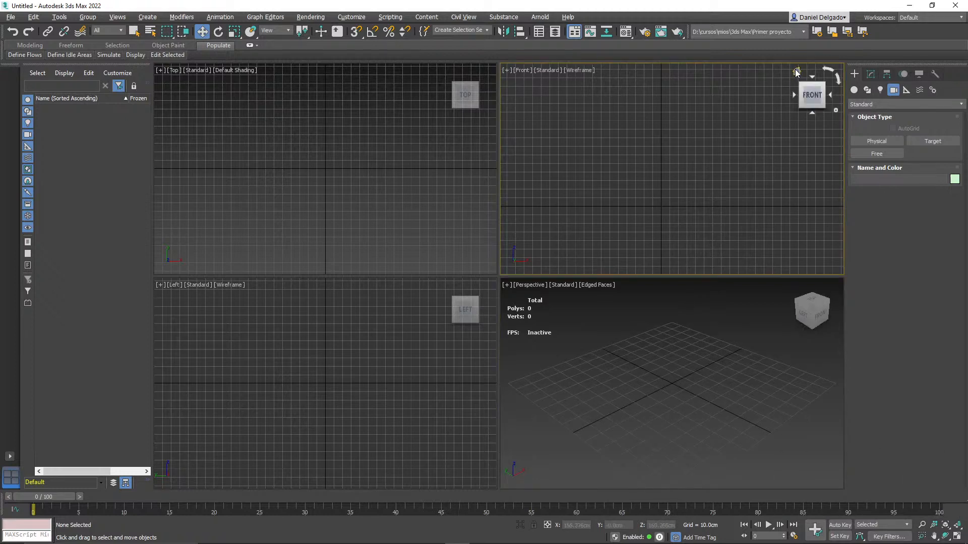
pyautogui.press('f')
pyautogui.moveTo(726, 226); pyautogui.dragTo(738, 188, button='middle')
pyautogui.click(713, 339)
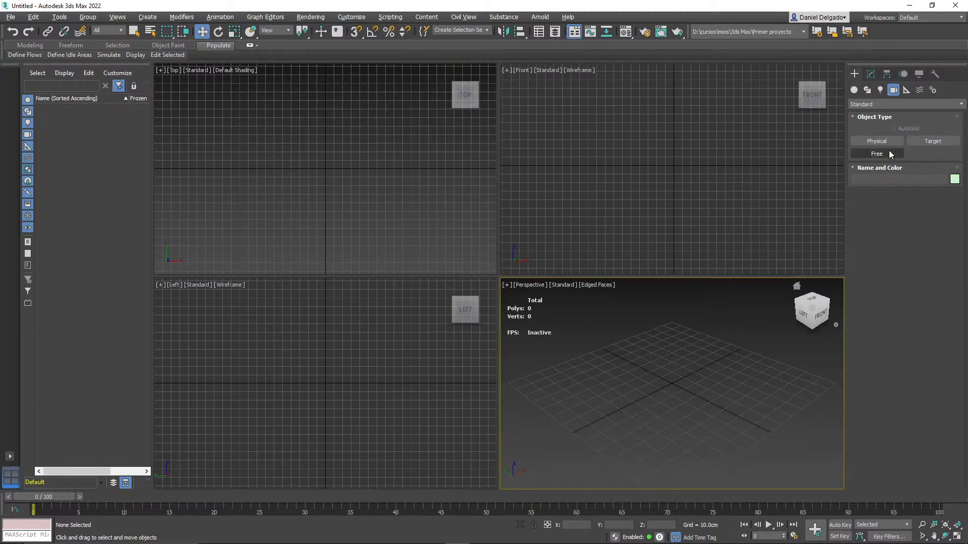
# Step: Create a target camera in the Top view, looking along the Y axis with a target distance of about 171 cm
pyautogui.click(930, 142)
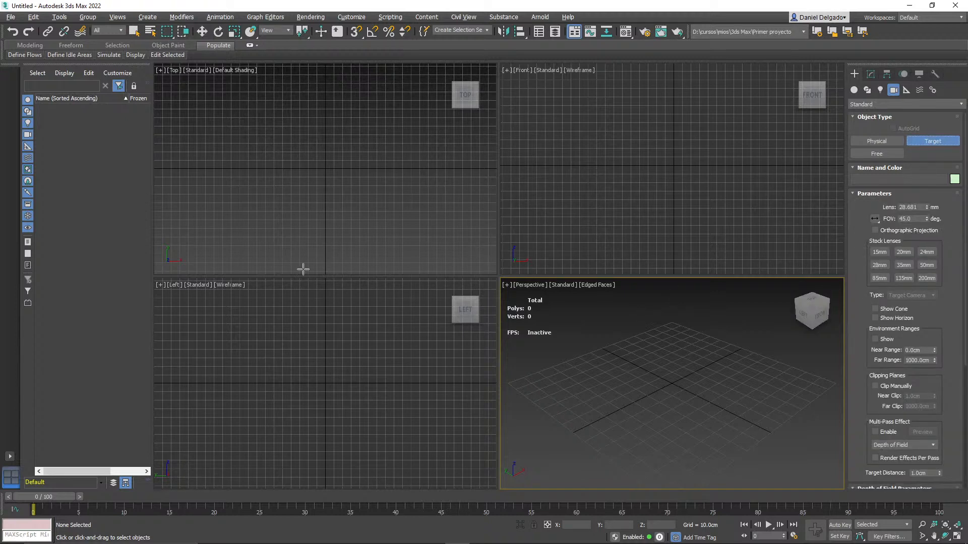
pyautogui.click(325, 263)
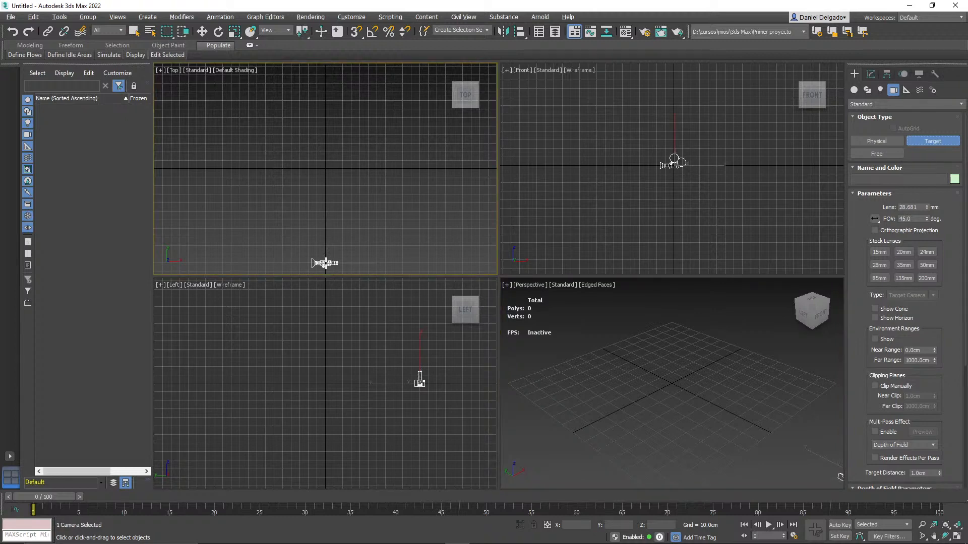
pyautogui.moveTo(326, 264); pyautogui.dragTo(327, 117)
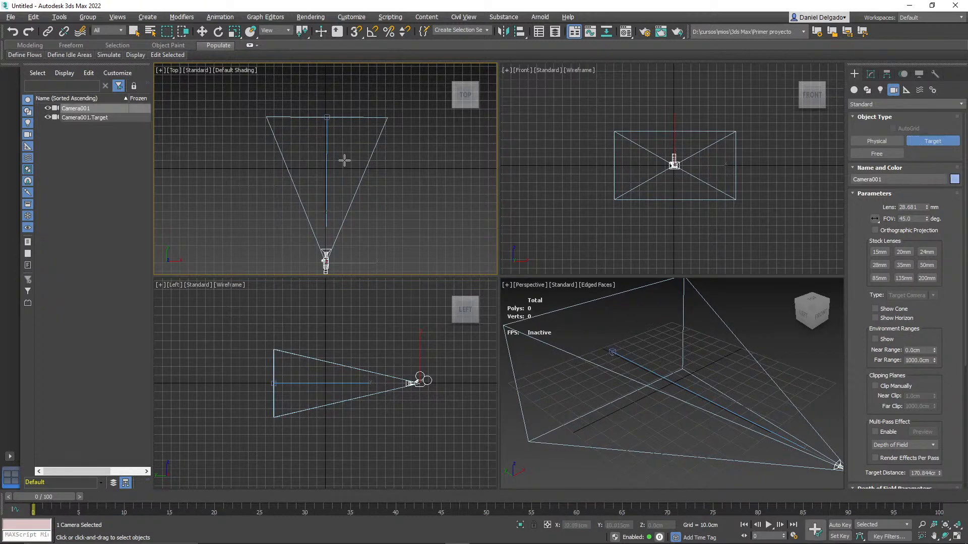
# Step: Move the camera's target vertically to a Z of about -4 cm
pyautogui.click(202, 32)
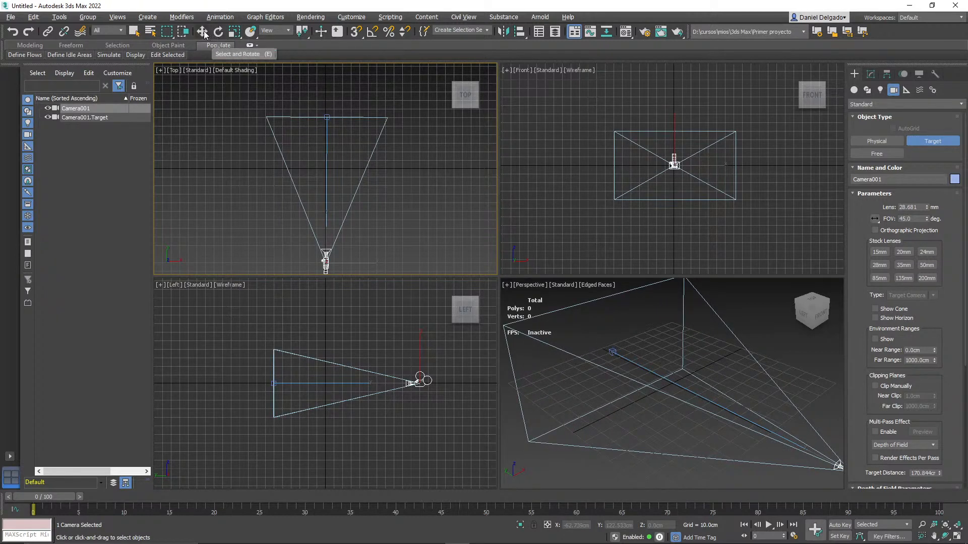
pyautogui.scroll(2, 373, 173)
pyautogui.scroll(-2, 326, 116)
pyautogui.click(323, 131)
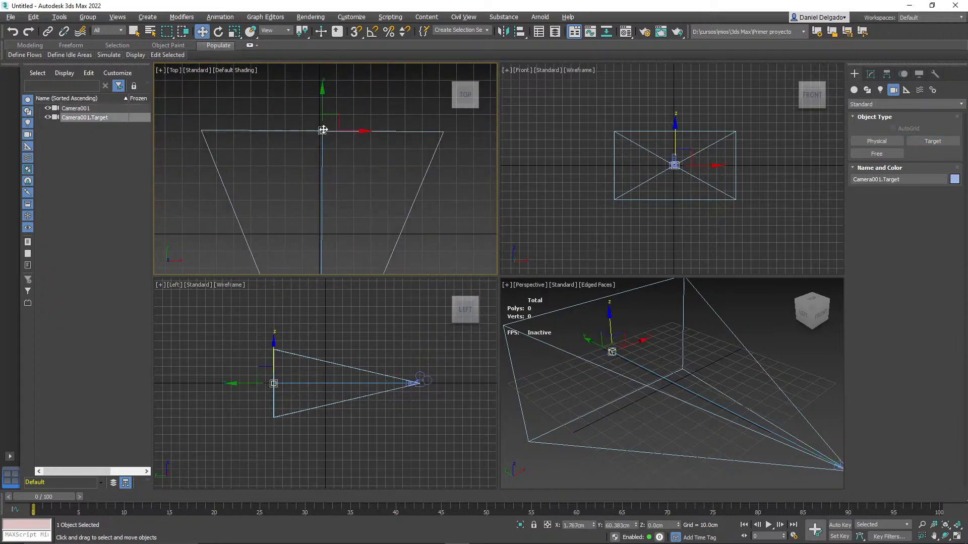
pyautogui.click(611, 320)
pyautogui.moveTo(611, 321); pyautogui.dragTo(642, 314)
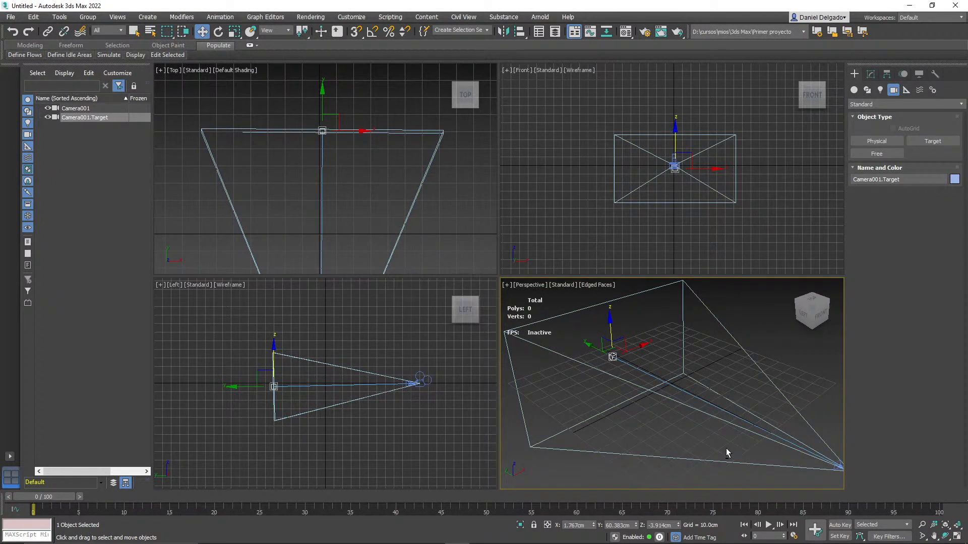
# Step: Move the camera closer to its target, to a Y of about -74 cm, and open its parameters for modification
pyautogui.keyDown('alt'); pyautogui.moveTo(794, 458); pyautogui.dragTo(769, 446, button='middle'); pyautogui.keyUp('alt')
pyautogui.scroll(-2, 763, 447)
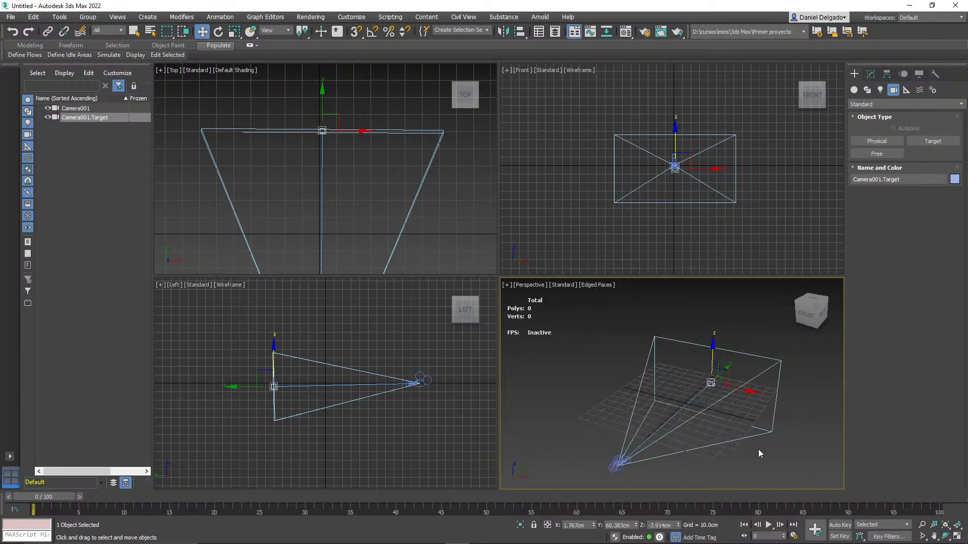
pyautogui.click(619, 465)
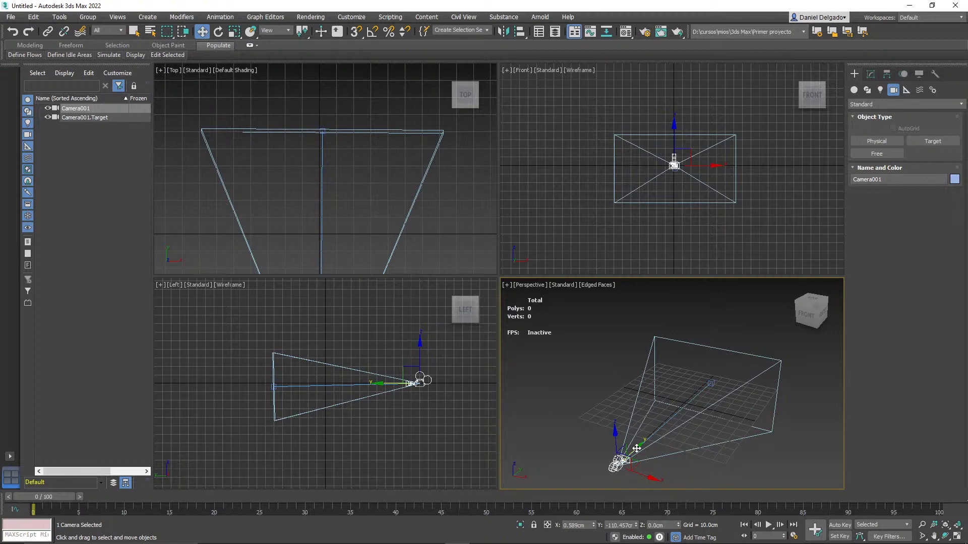
pyautogui.moveTo(637, 448); pyautogui.dragTo(662, 428)
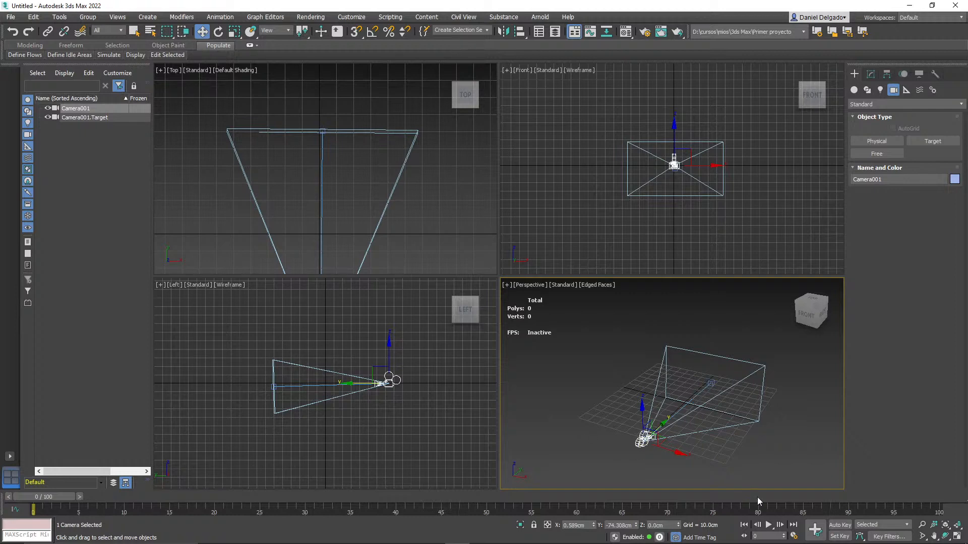
pyautogui.click(870, 76)
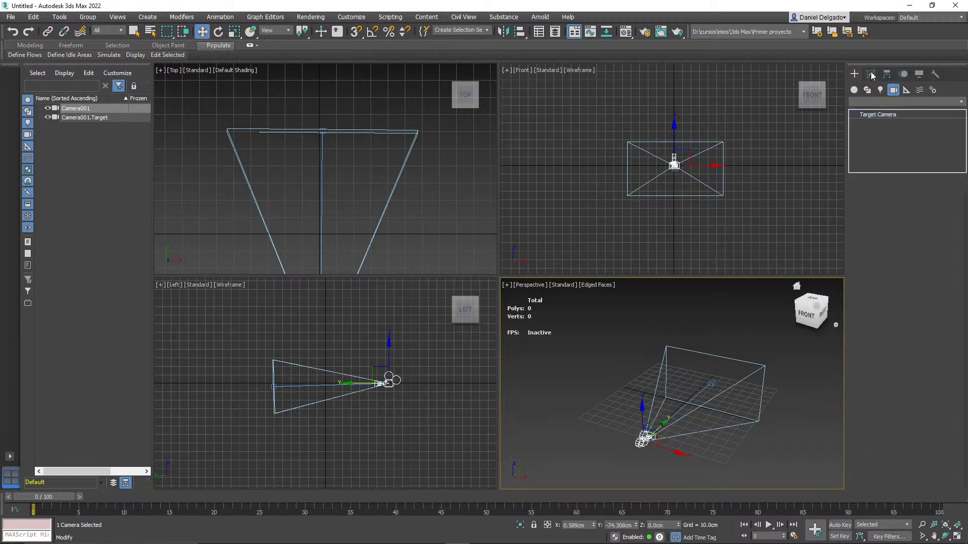
# Step: Create a Standard Primitives box in the Perspective view, about 31 cm long, 24 cm wide and 81 cm high
pyautogui.click(852, 73)
pyautogui.click(853, 90)
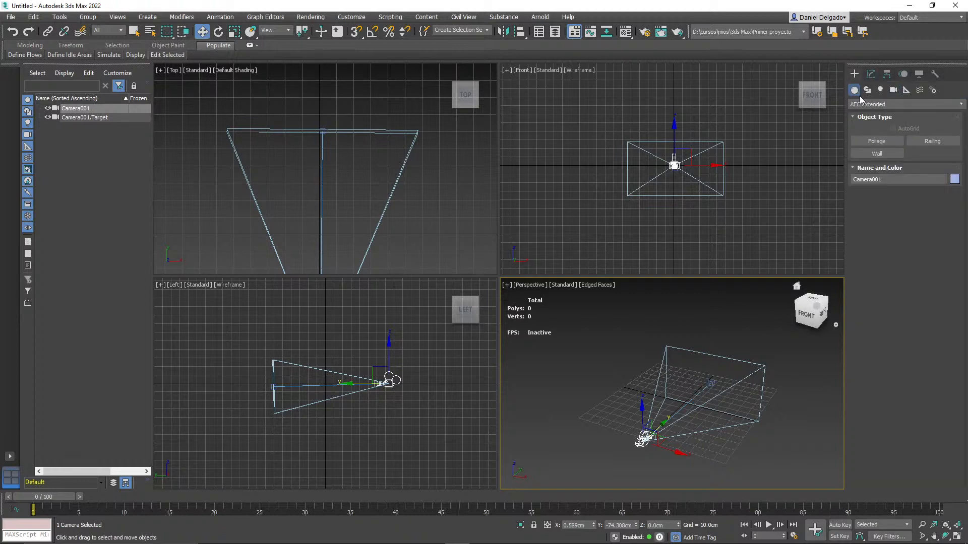
pyautogui.click(887, 104)
pyautogui.click(877, 196)
pyautogui.click(887, 103)
pyautogui.click(877, 112)
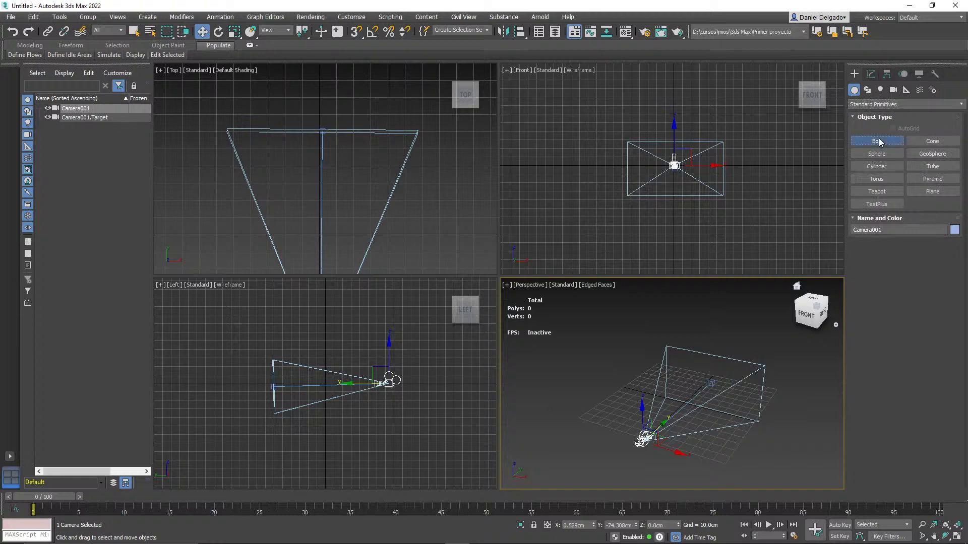
pyautogui.click(877, 141)
pyautogui.moveTo(690, 376); pyautogui.dragTo(706, 390)
pyautogui.click(702, 326)
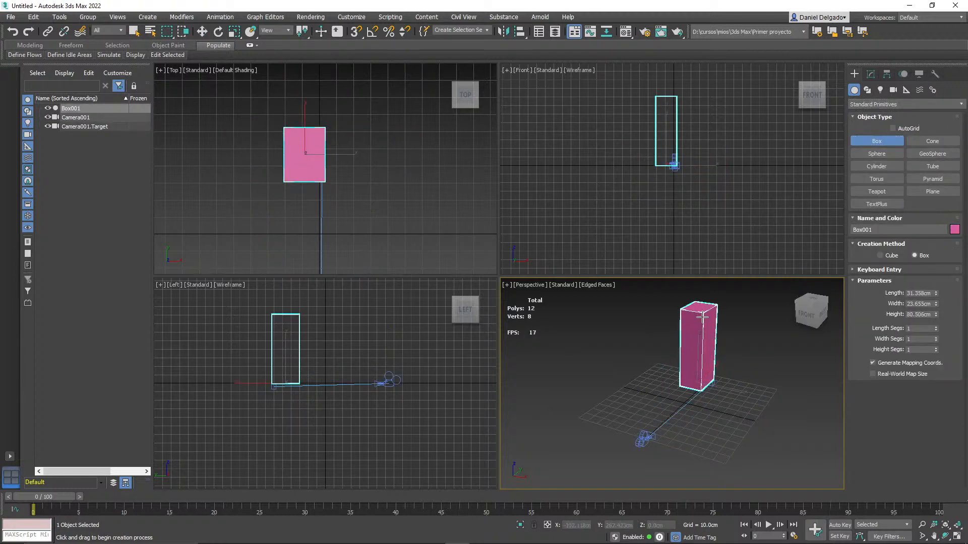
# Step: Lower the box to a Z of about -15 cm and place an instance clone at about X 36 cm, Y 91 cm
pyautogui.press('w')
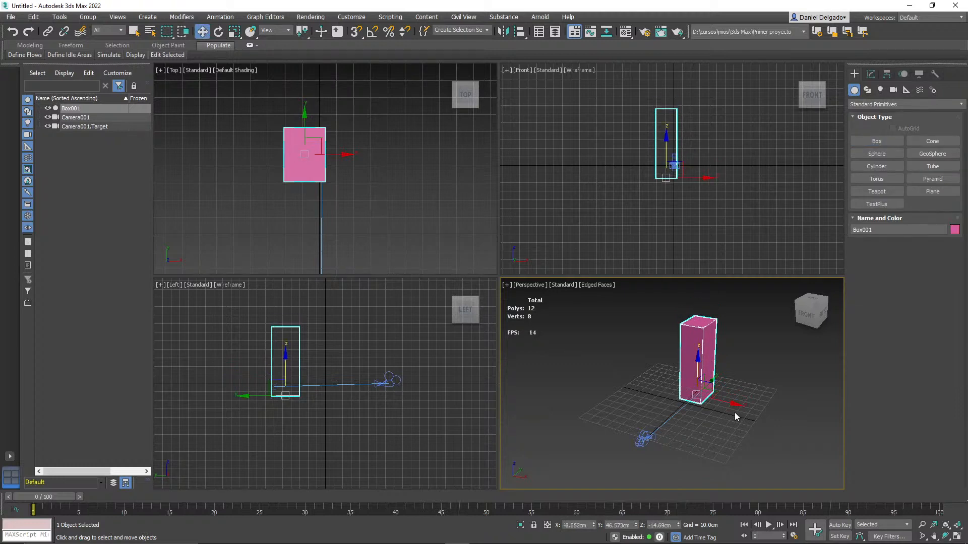
pyautogui.keyDown('shift'); pyautogui.moveTo(735, 402); pyautogui.dragTo(774, 425); pyautogui.keyUp('shift')
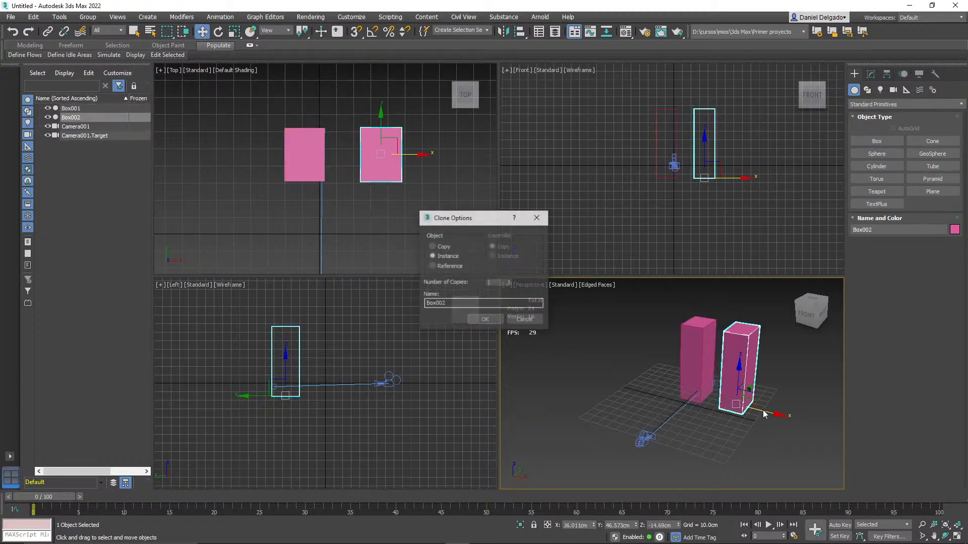
pyautogui.click(484, 320)
pyautogui.moveTo(748, 389); pyautogui.dragTo(767, 371)
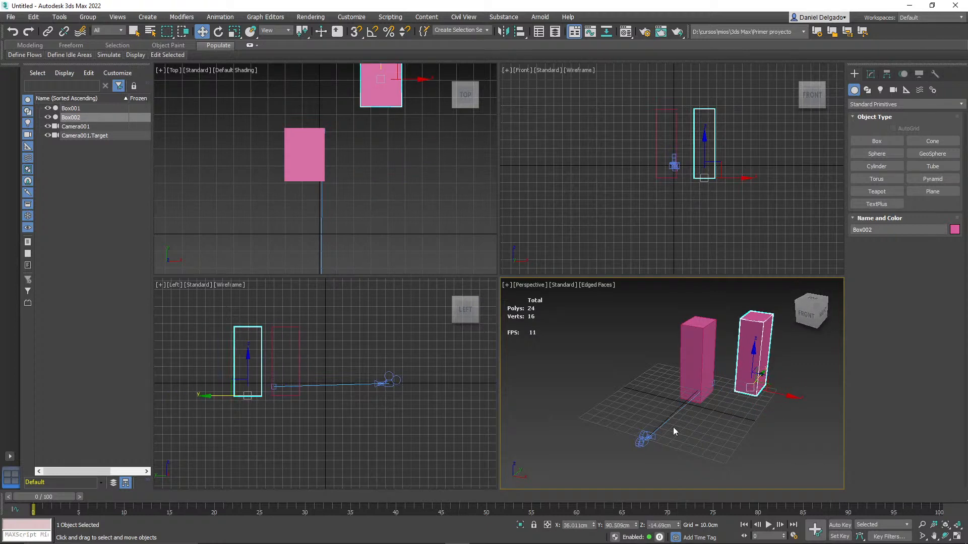
# Step: Animate the camera with Auto Key, moving it forward to a Y of about 14 cm at frame 100
pyautogui.click(643, 437)
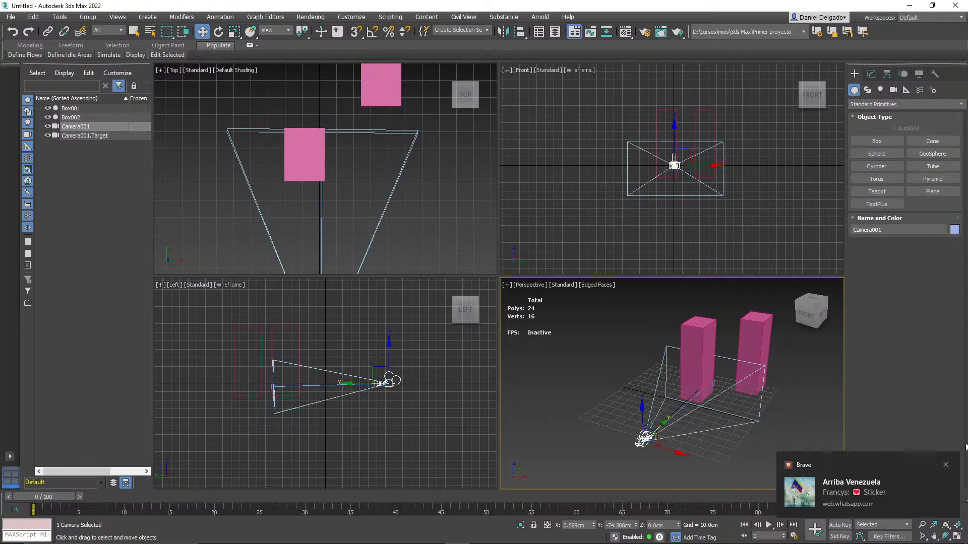
pyautogui.click(946, 462)
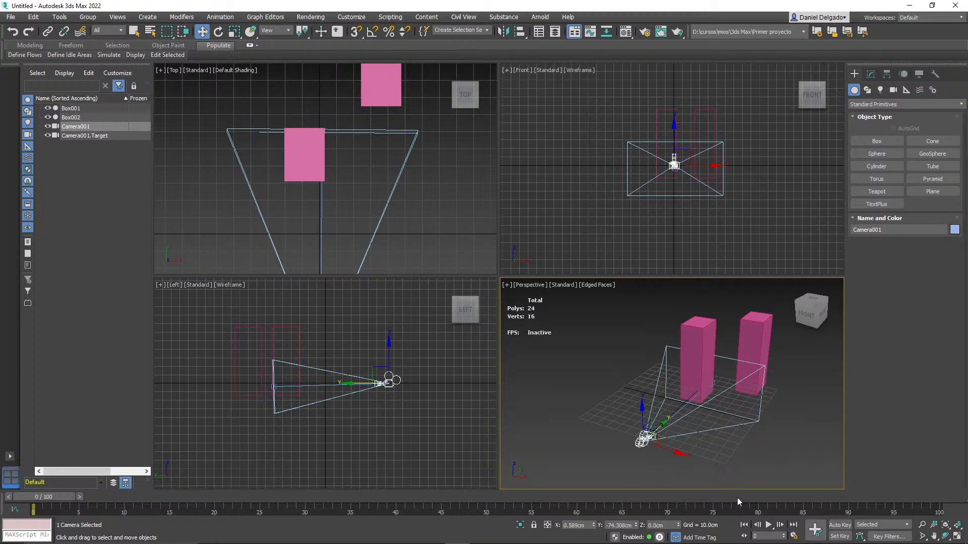
pyautogui.click(836, 526)
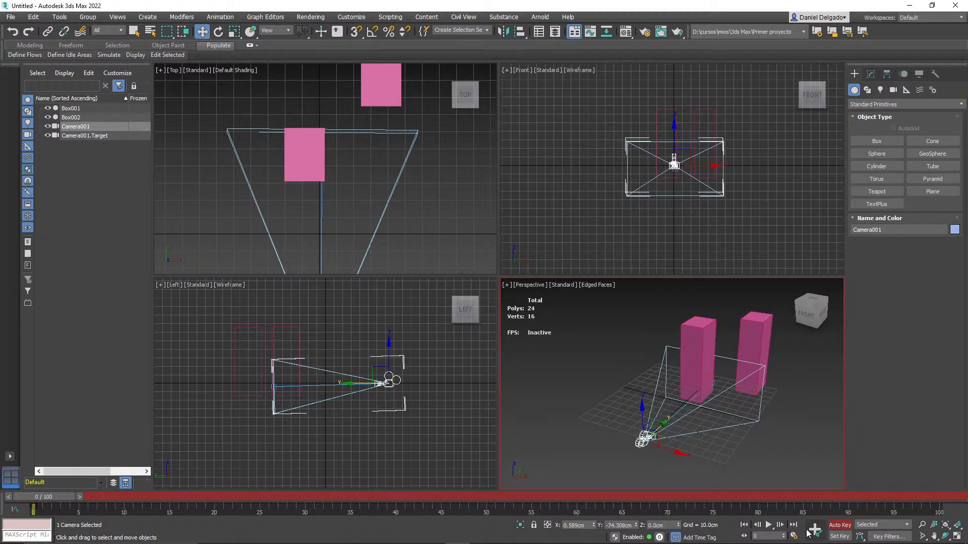
pyautogui.moveTo(60, 499); pyautogui.dragTo(937, 499)
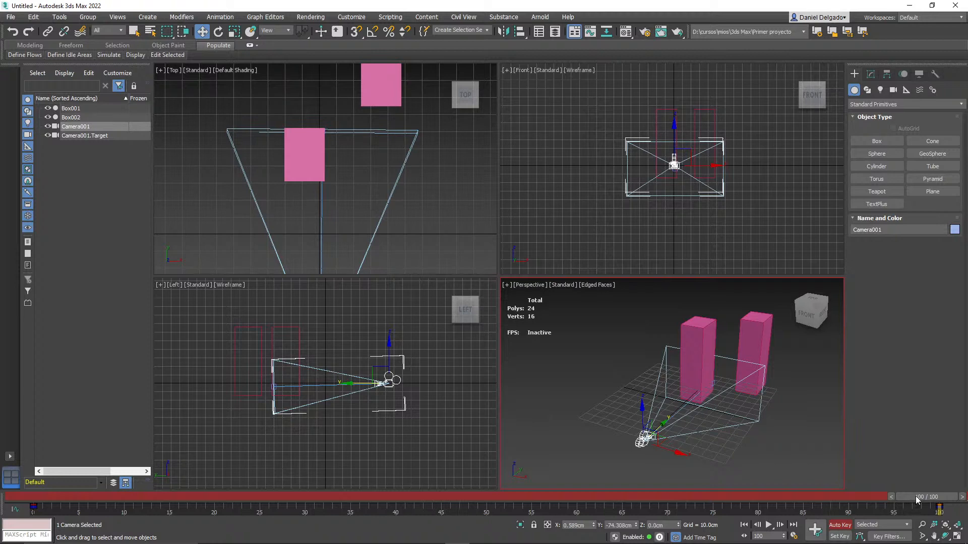
pyautogui.moveTo(665, 422); pyautogui.dragTo(710, 378)
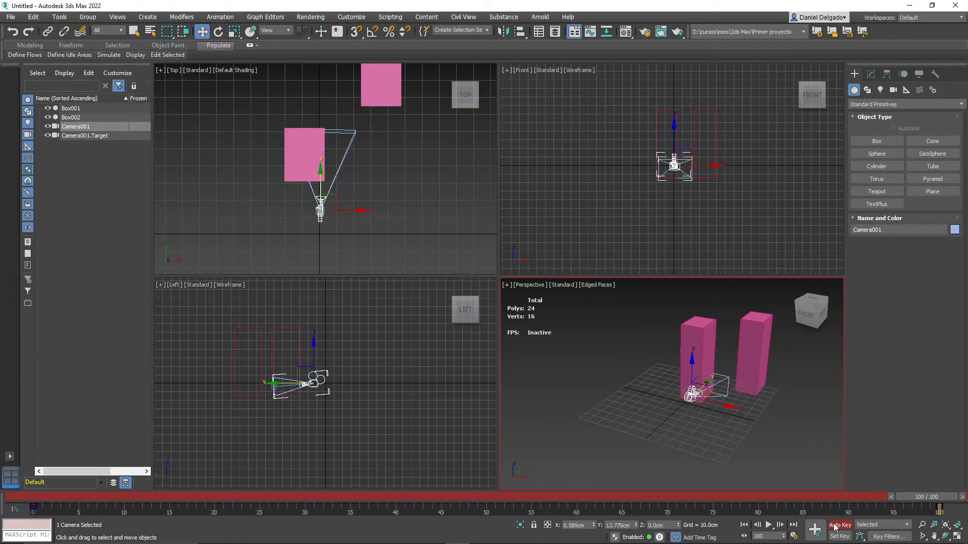
# Step: Return the timeline to frame 0 and switch the Perspective viewport to the view through the camera
pyautogui.moveTo(917, 497); pyautogui.dragTo(18, 510)
pyautogui.press('w')
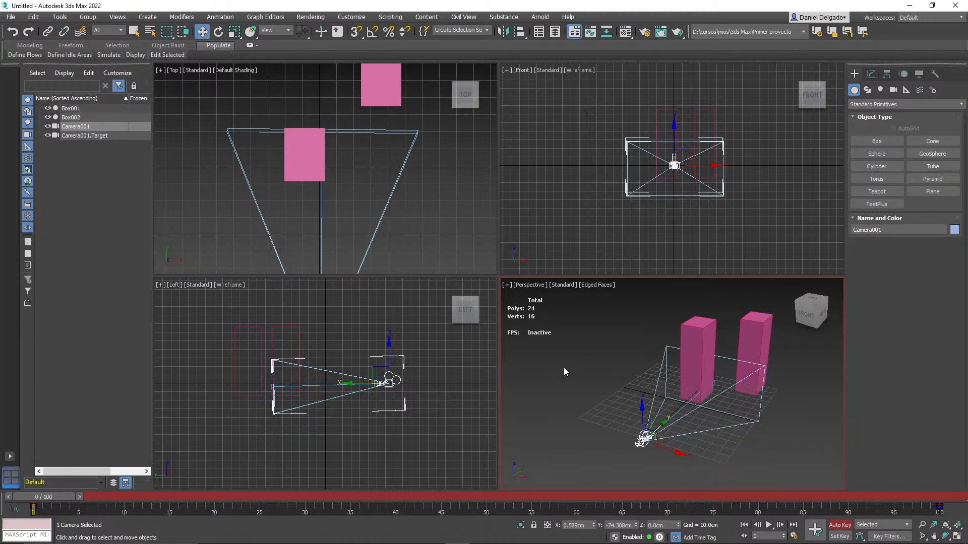
pyautogui.press('c')
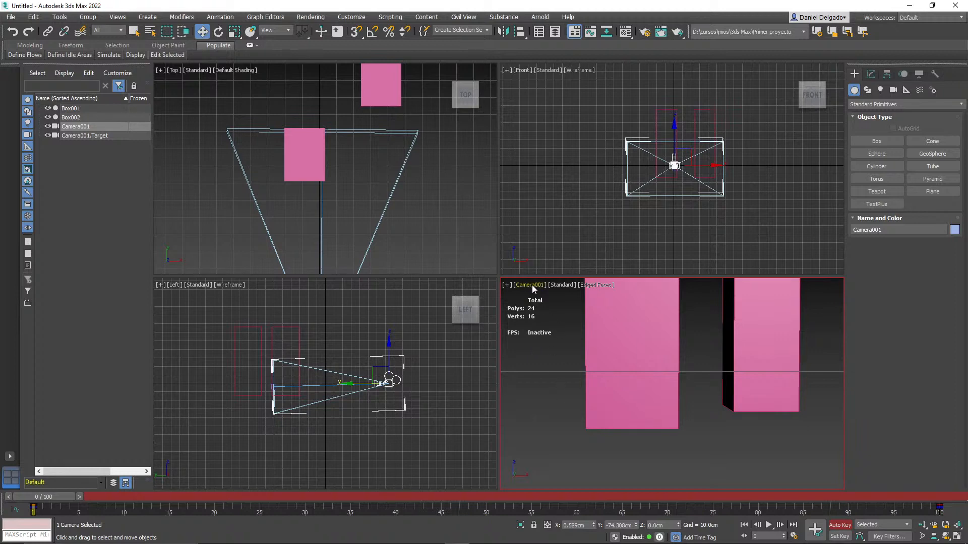
pyautogui.press('p')
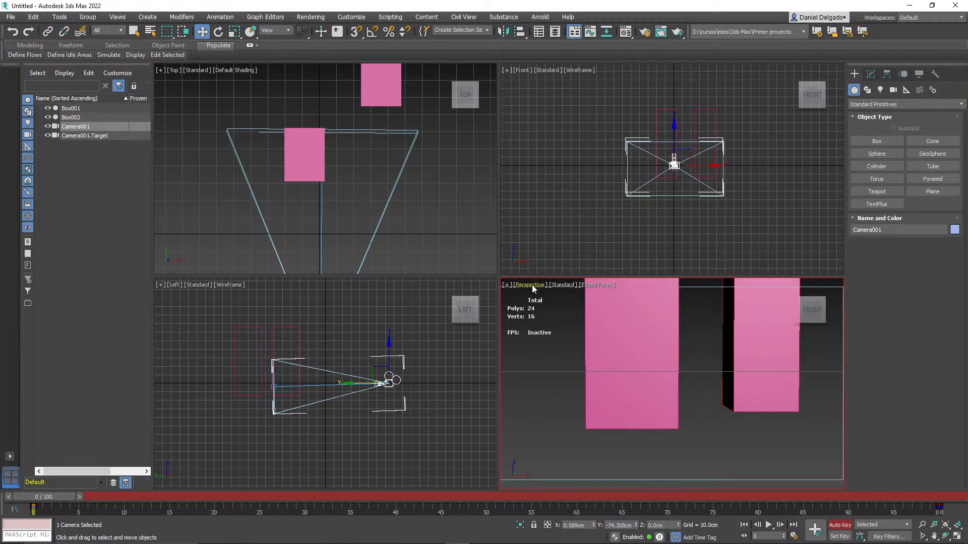
pyautogui.press('c')
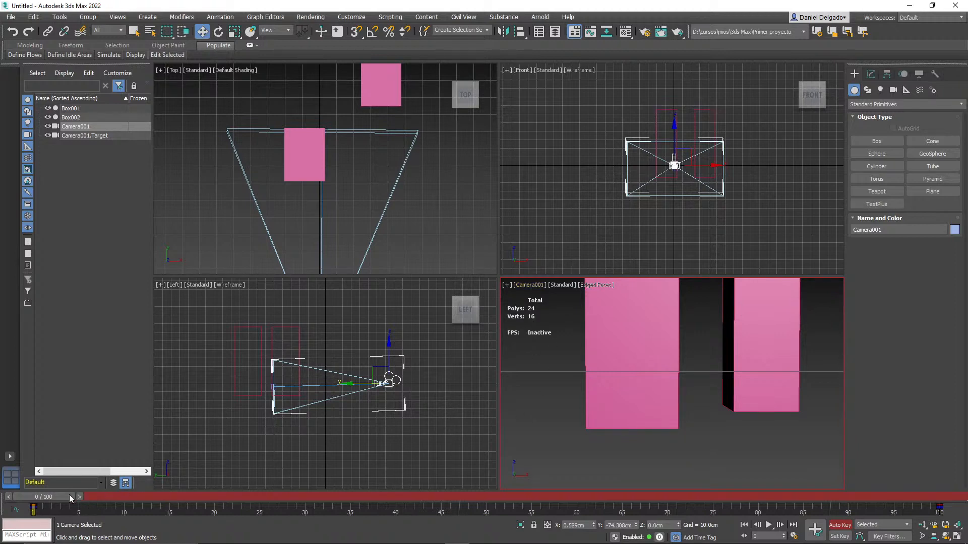
# Step: Play the camera's move in the camera viewport and stop the playback near the end, at frame 98
pyautogui.moveTo(52, 495)
pyautogui.mouseDown()
pyautogui.moveTo(72, 495)
pyautogui.moveTo(54, 496)
pyautogui.mouseUp()
pyautogui.click(769, 527)
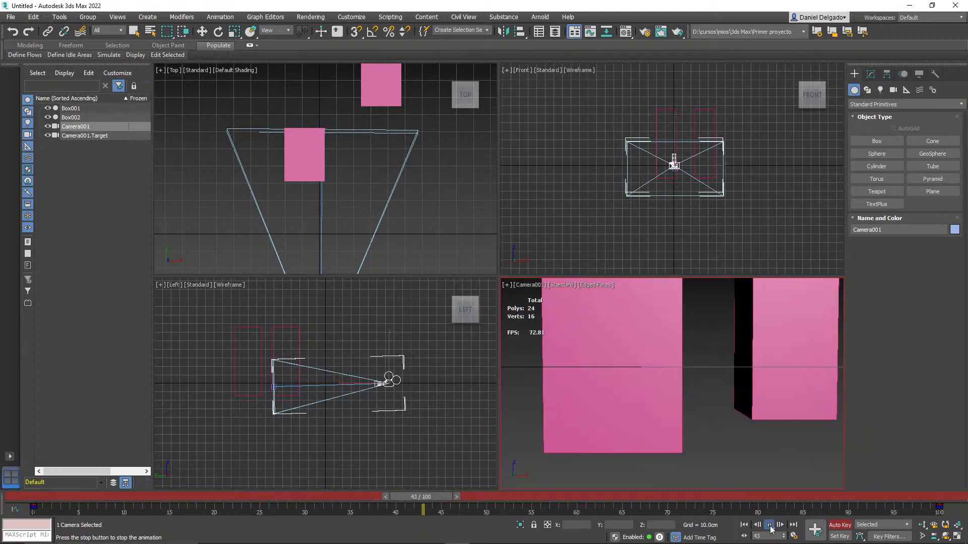
pyautogui.click(770, 526)
pyautogui.press('w')
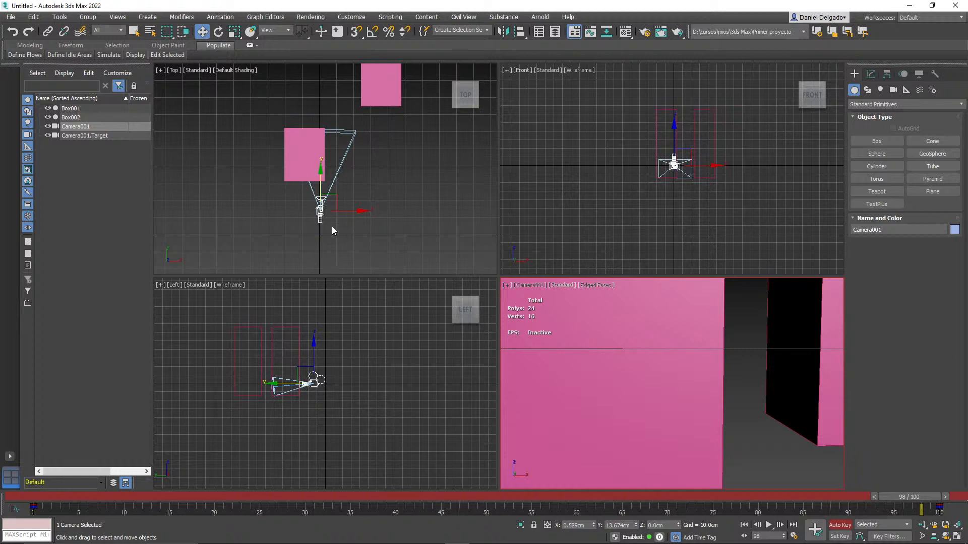
# Step: Reselect the camera in the Top view and set its lens to the 35 mm stock lens at frame 98
pyautogui.click(387, 188)
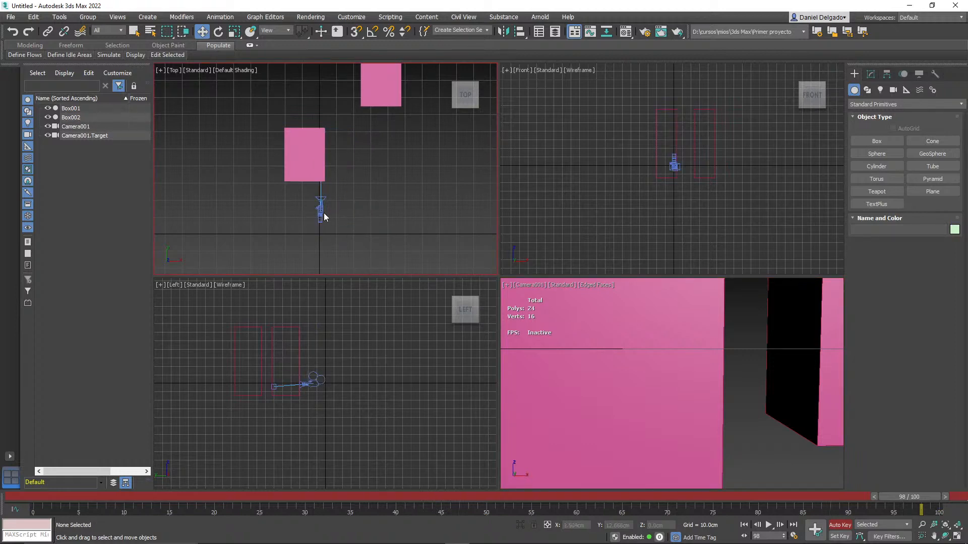
pyautogui.click(322, 212)
pyautogui.click(872, 74)
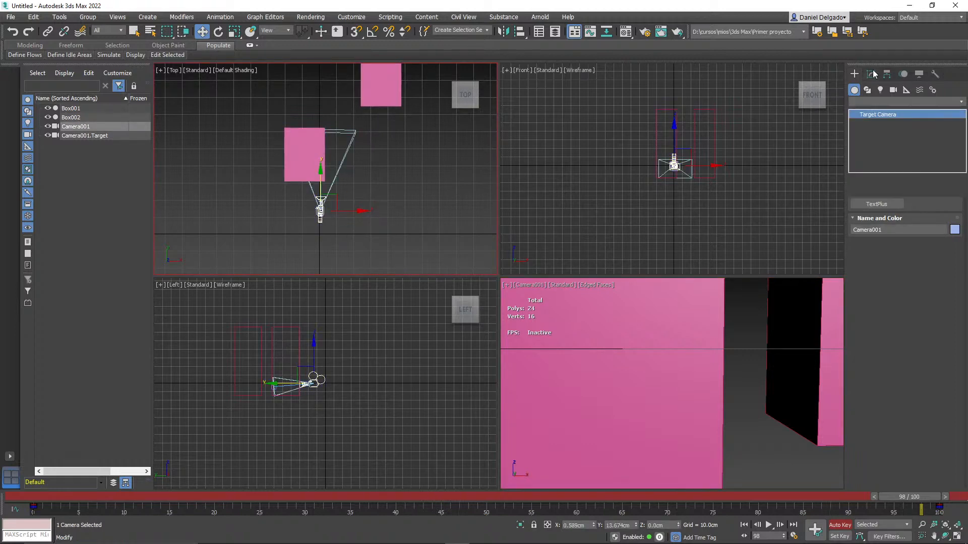
pyautogui.moveTo(961, 345)
pyautogui.mouseDown()
pyautogui.moveTo(960, 306)
pyautogui.moveTo(962, 342)
pyautogui.mouseUp()
pyautogui.click(905, 281)
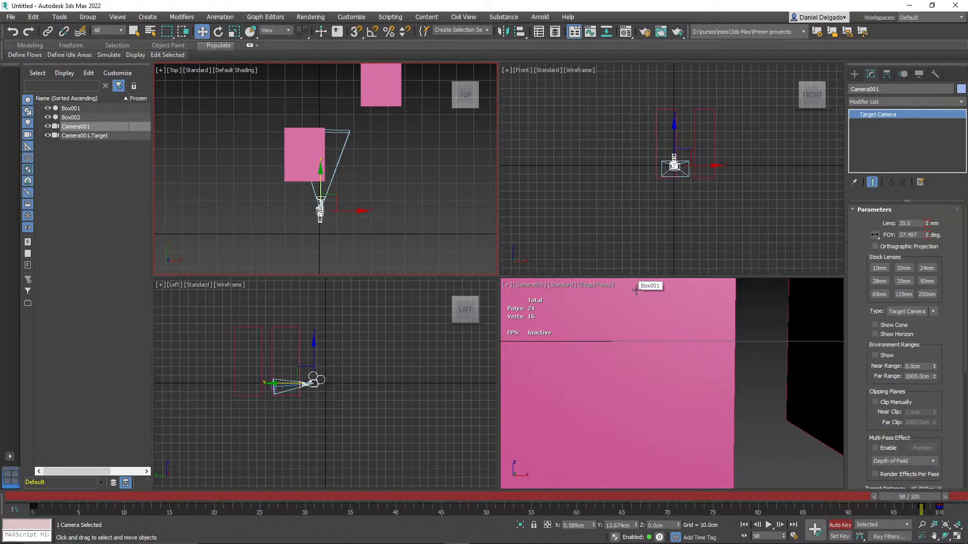
# Step: Compare the camera's stock lenses from 15 mm to 200 mm, ending on the 35 mm lens
pyautogui.click(881, 271)
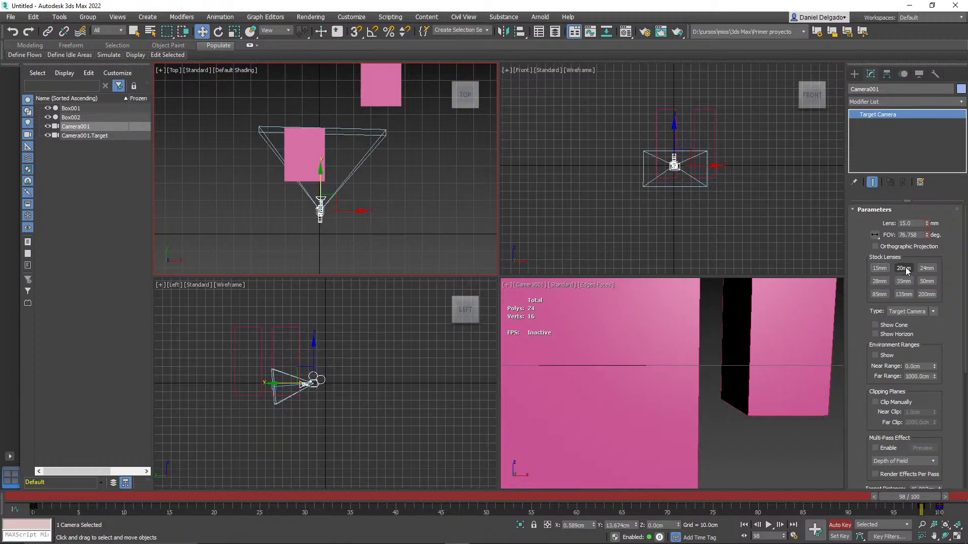
pyautogui.click(905, 268)
pyautogui.click(928, 269)
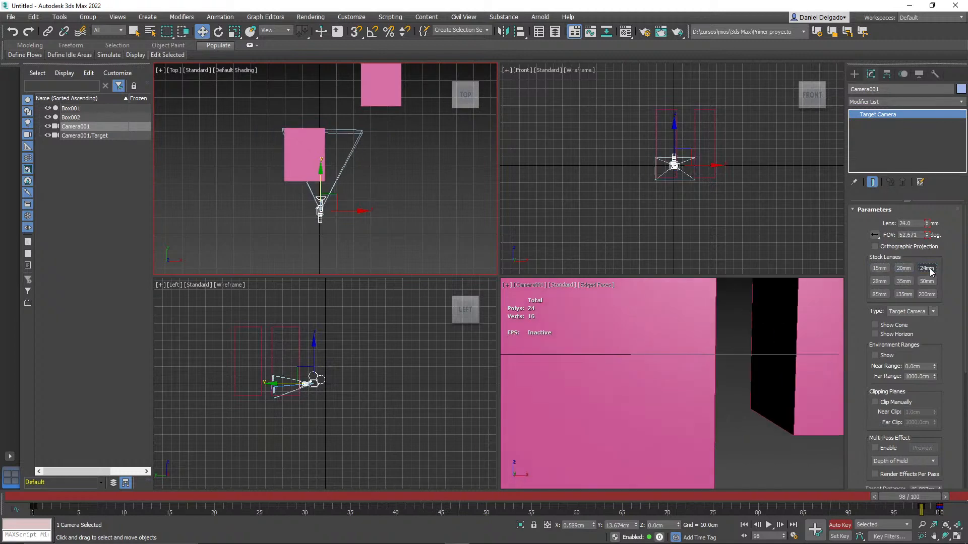
pyautogui.click(880, 282)
pyautogui.click(910, 281)
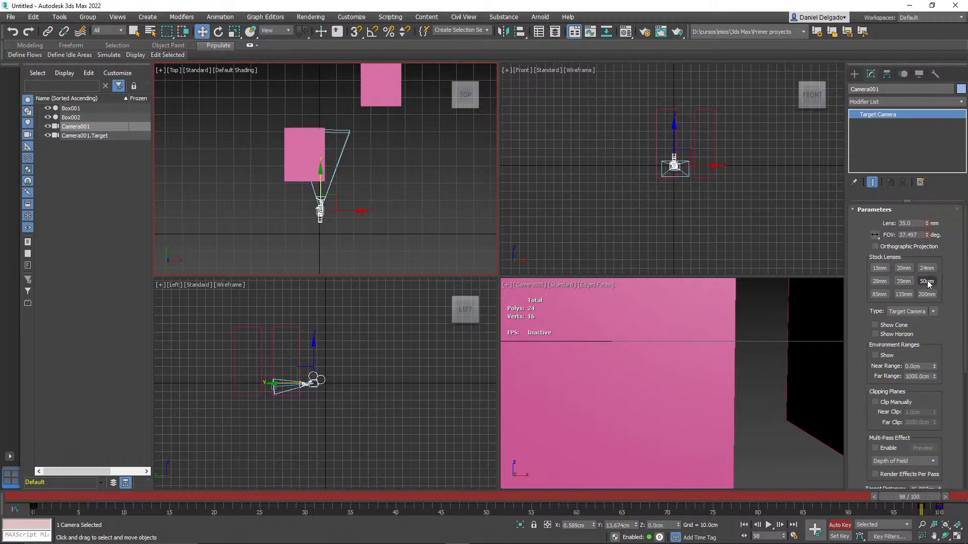
pyautogui.click(927, 281)
pyautogui.click(927, 294)
pyautogui.click(904, 295)
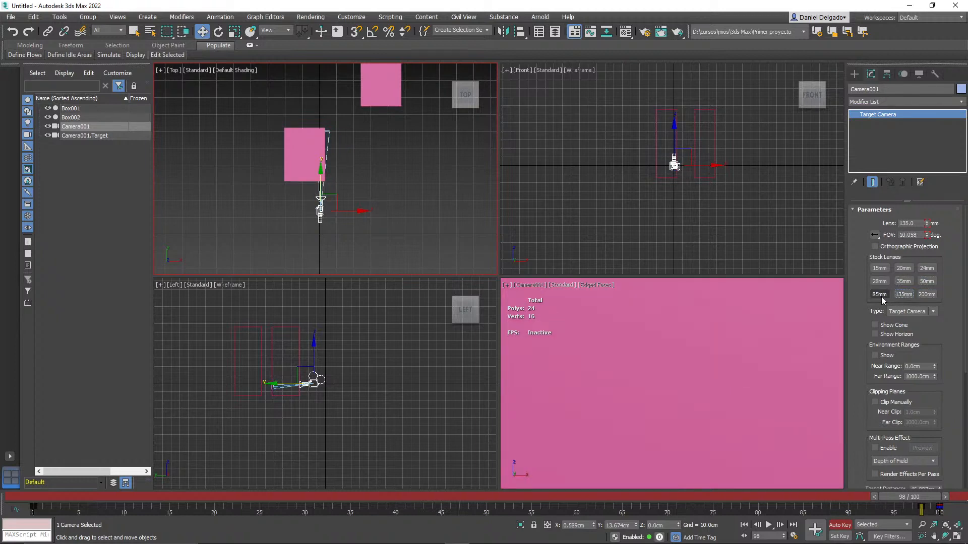
pyautogui.click(881, 295)
pyautogui.click(909, 281)
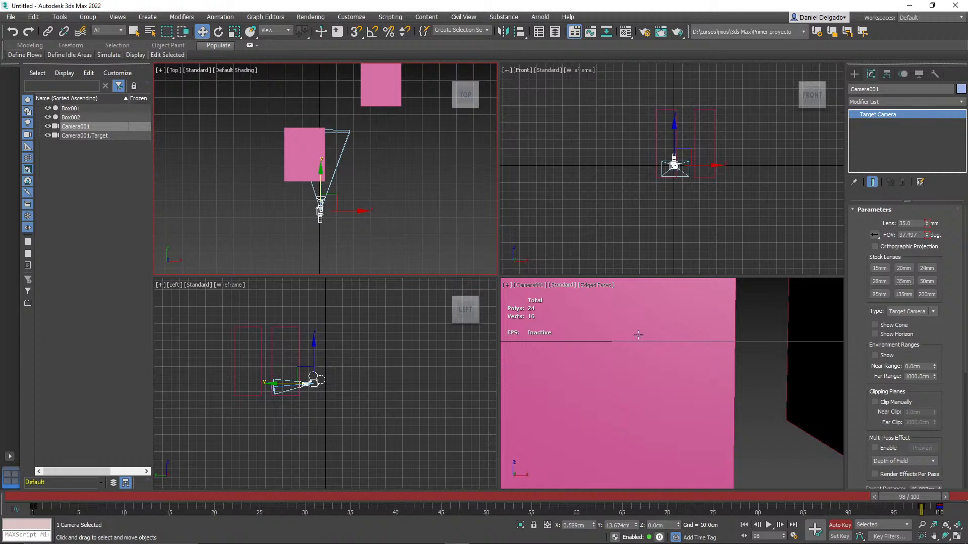
# Step: Look through the camera's remaining parameters, including the multi-pass effect and depth of field settings
pyautogui.moveTo(936, 405); pyautogui.dragTo(953, 198)
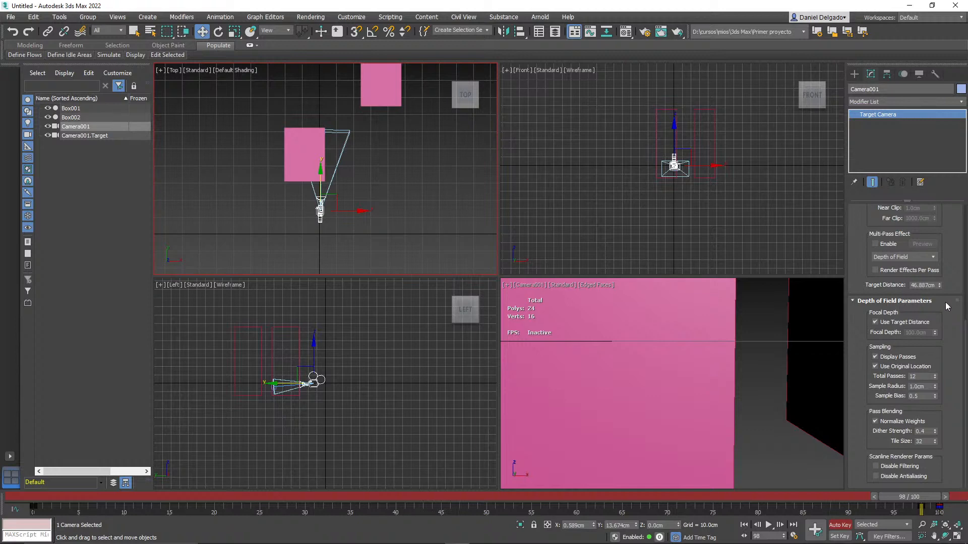
pyautogui.moveTo(952, 278); pyautogui.dragTo(952, 279)
pyautogui.scroll(5, 951, 279)
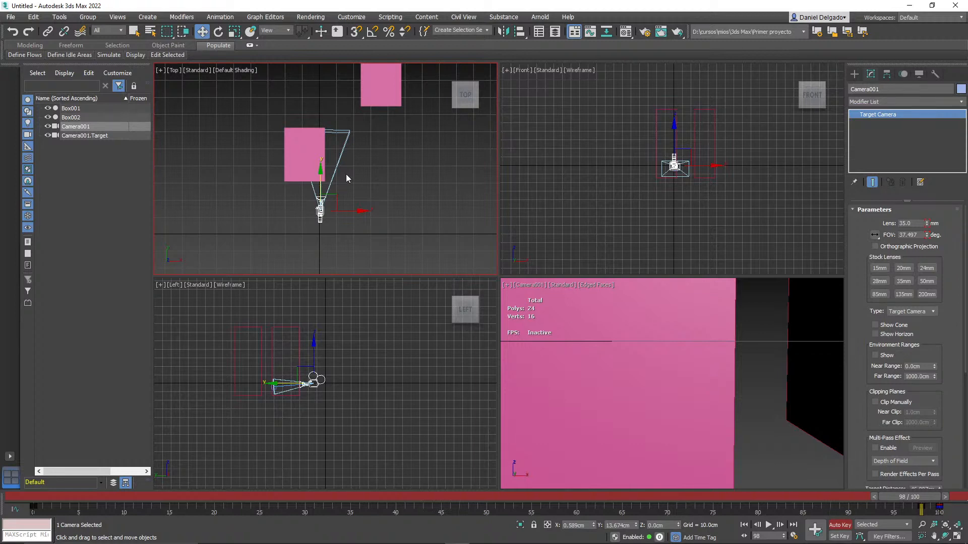
# Step: Return the timeline to frame 0 and switch the camera viewport back to Perspective
pyautogui.moveTo(914, 496); pyautogui.dragTo(30, 499)
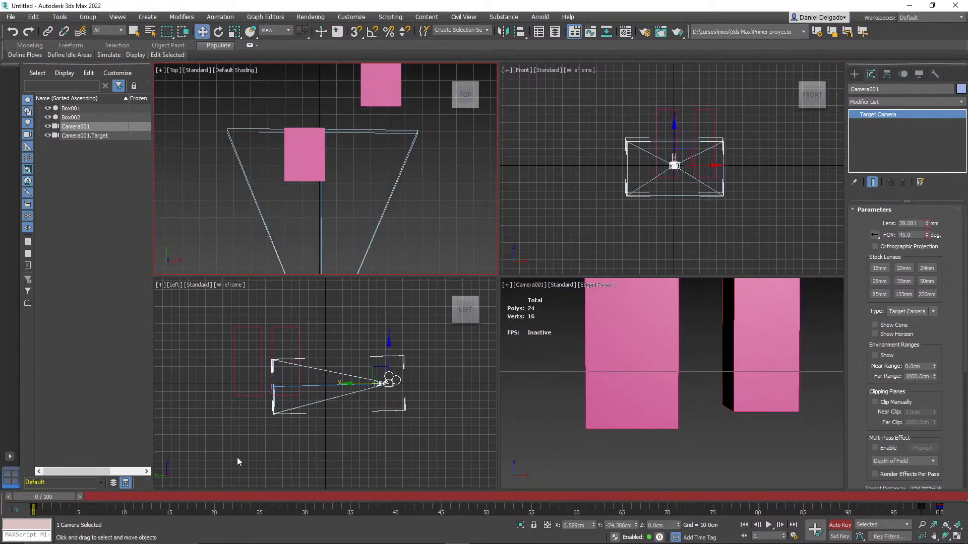
pyautogui.rightClick(548, 368)
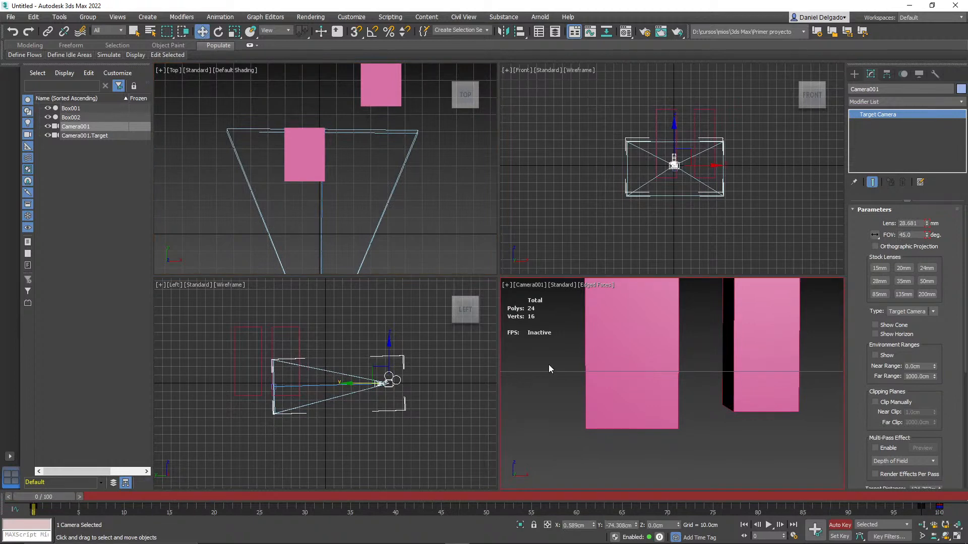
pyautogui.press('p')
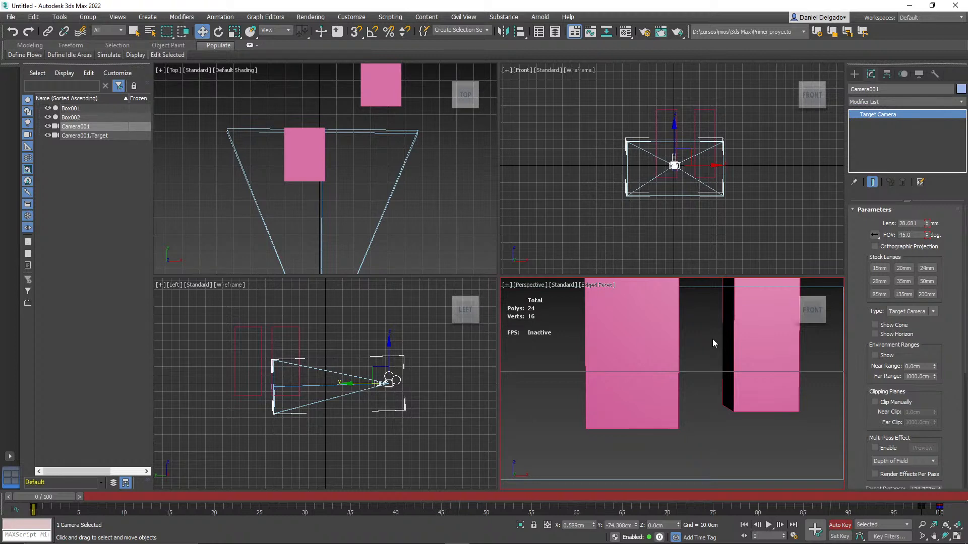
# Step: Turn off Auto Key and delete the target camera together with its target, leaving the two boxes
pyautogui.click(839, 526)
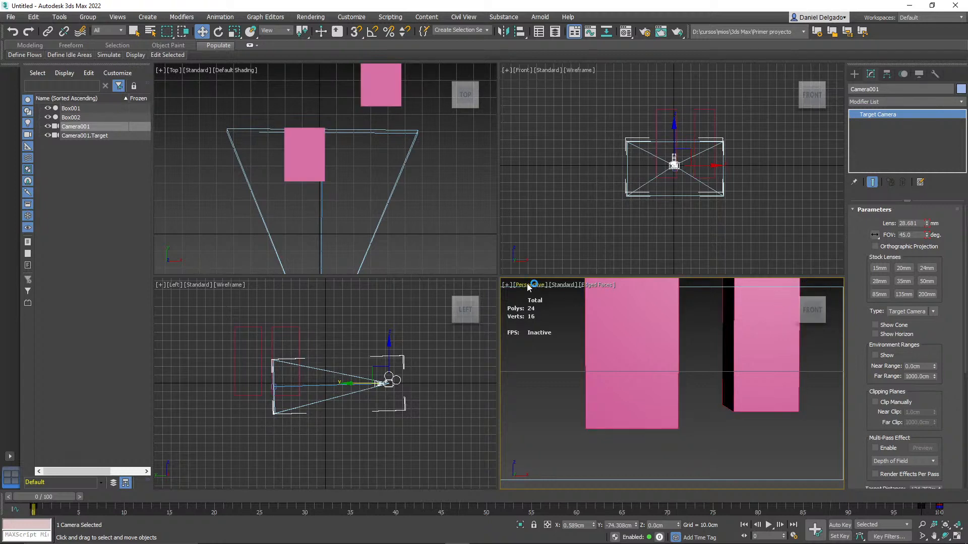
pyautogui.click(797, 287)
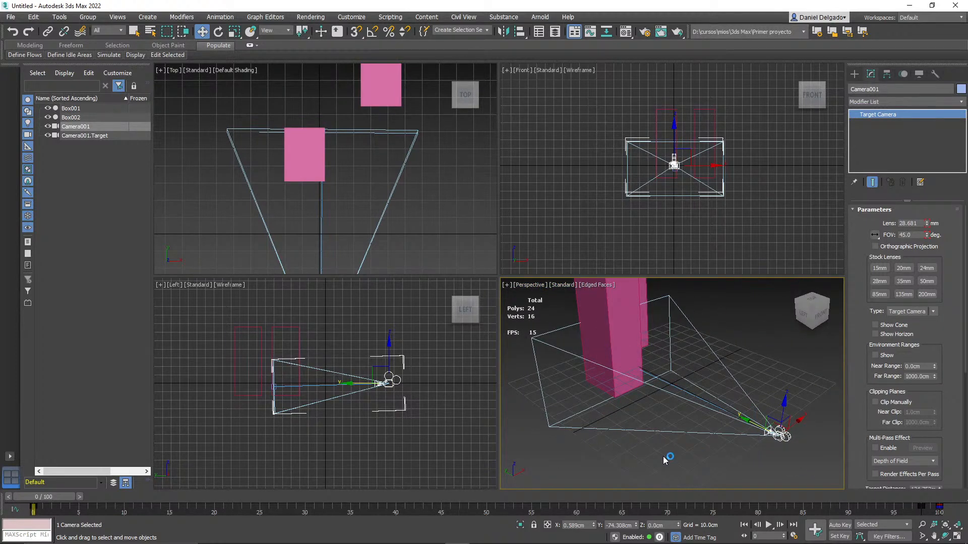
pyautogui.moveTo(39, 497)
pyautogui.mouseDown()
pyautogui.moveTo(193, 507)
pyautogui.moveTo(381, 499)
pyautogui.moveTo(753, 524)
pyautogui.moveTo(432, 483)
pyautogui.moveTo(26, 499)
pyautogui.mouseUp()
pyautogui.press('w')
pyautogui.press('Delete')
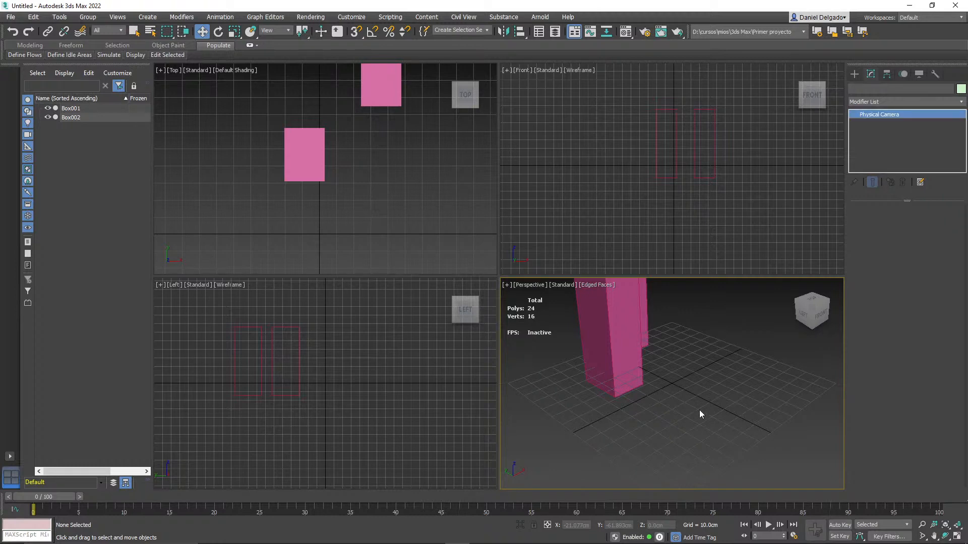
# Step: Try creating a physical camera from the current Perspective view, and undo it
pyautogui.hotkey('ctrl', 'c')
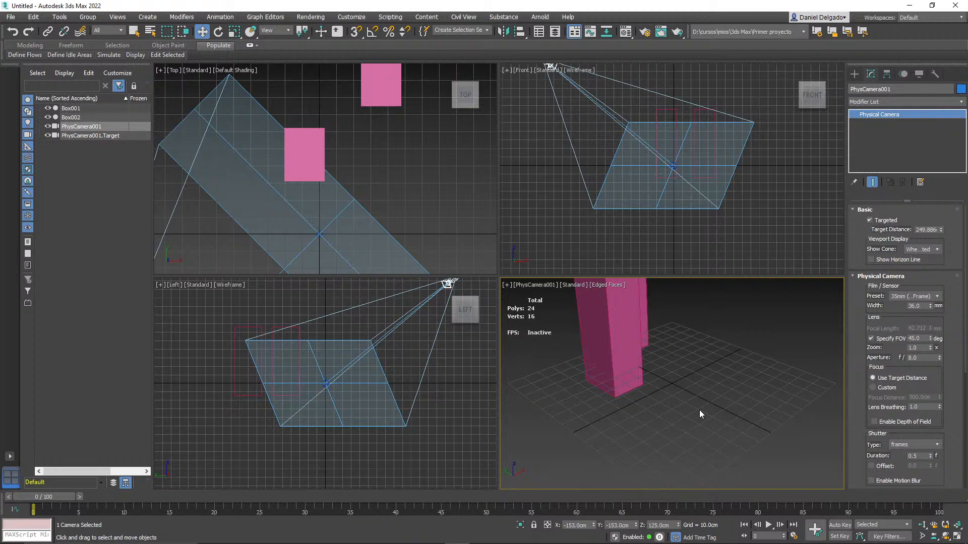
pyautogui.hotkey('ctrl', 'z')
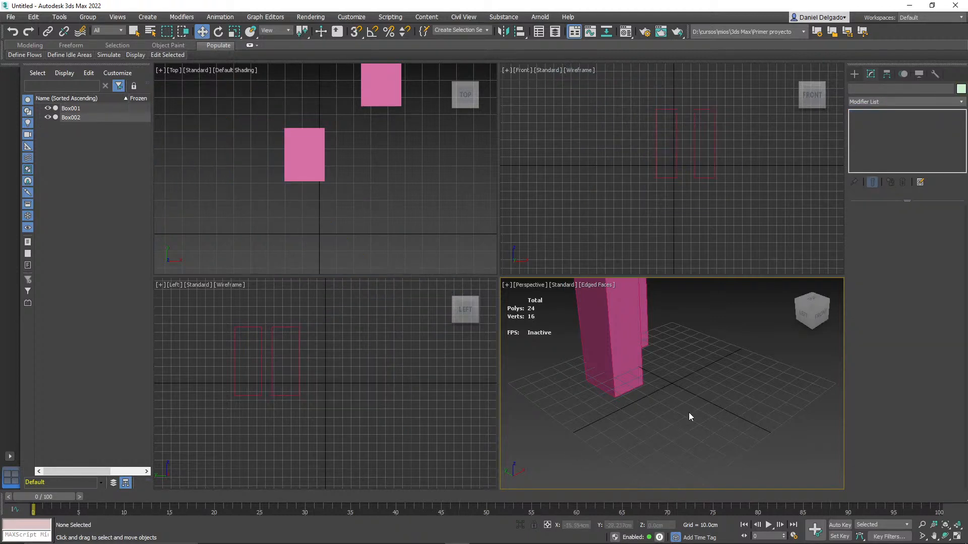
# Step: Maximize the Perspective viewport, frame both boxes and create a physical camera from that view
pyautogui.hotkey('alt', 'w')
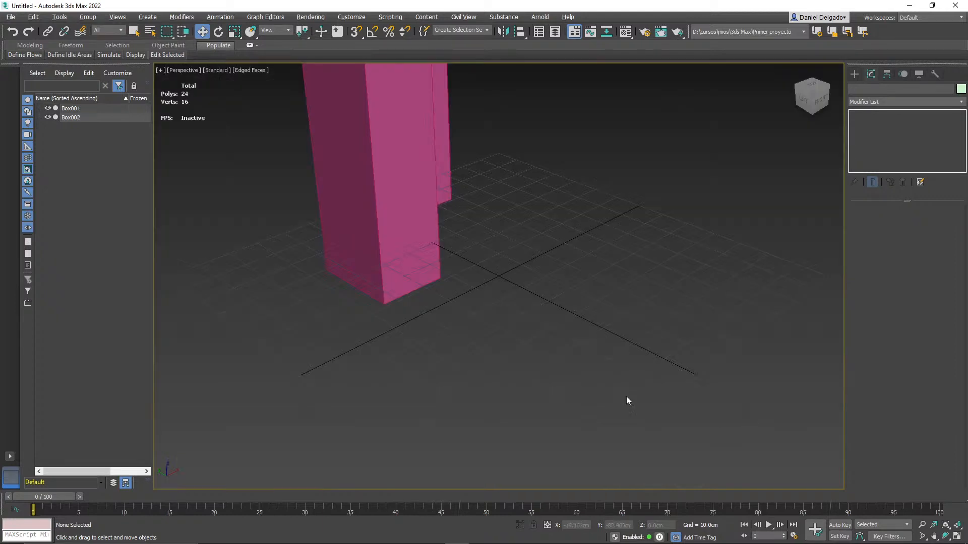
pyautogui.keyDown('alt'); pyautogui.moveTo(677, 381); pyautogui.dragTo(586, 381, button='middle'); pyautogui.keyUp('alt')
pyautogui.keyDown('alt'); pyautogui.moveTo(642, 367); pyautogui.dragTo(568, 378, button='middle'); pyautogui.keyUp('alt')
pyautogui.scroll(-5, 598, 382)
pyautogui.moveTo(569, 323); pyautogui.dragTo(546, 340, button='middle')
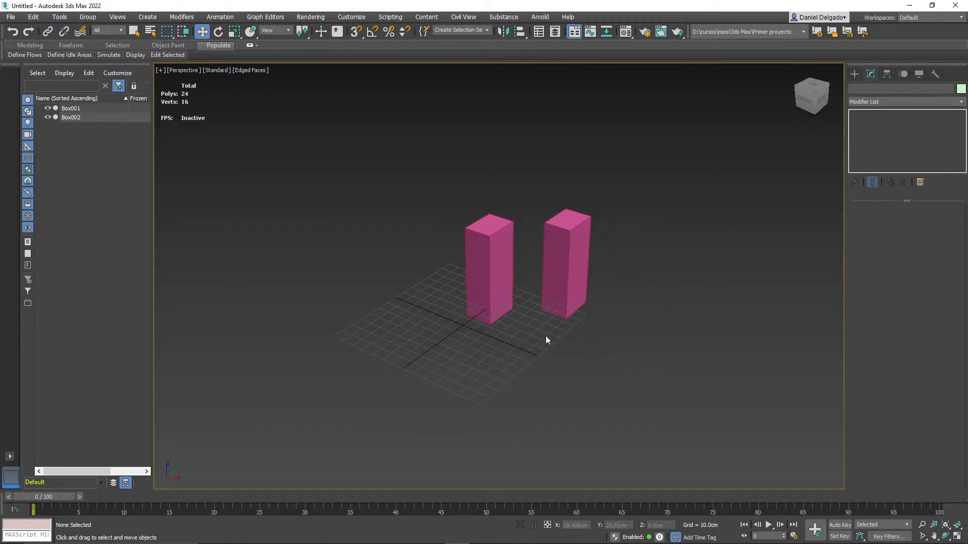
pyautogui.hotkey('ctrl', 'c')
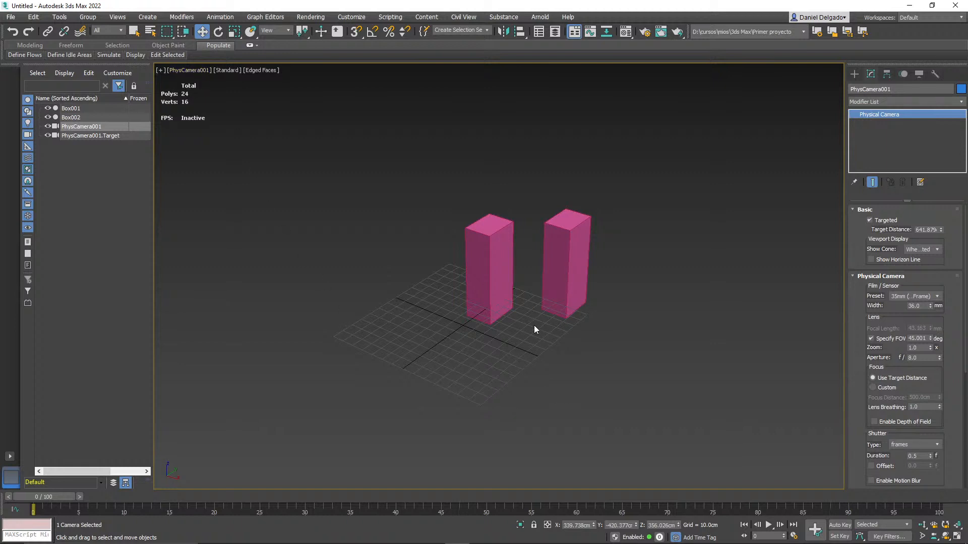
# Step: Switch out of the camera view to Perspective to view the camera beside the boxes, and change the viewport to Orthographic
pyautogui.press('p')
pyautogui.scroll(-3, 525, 374)
pyautogui.keyDown('alt'); pyautogui.moveTo(522, 374); pyautogui.dragTo(545, 361, button='middle'); pyautogui.keyUp('alt')
pyautogui.click(730, 212)
pyautogui.keyDown('alt'); pyautogui.moveTo(767, 277); pyautogui.dragTo(634, 232, button='middle'); pyautogui.keyUp('alt')
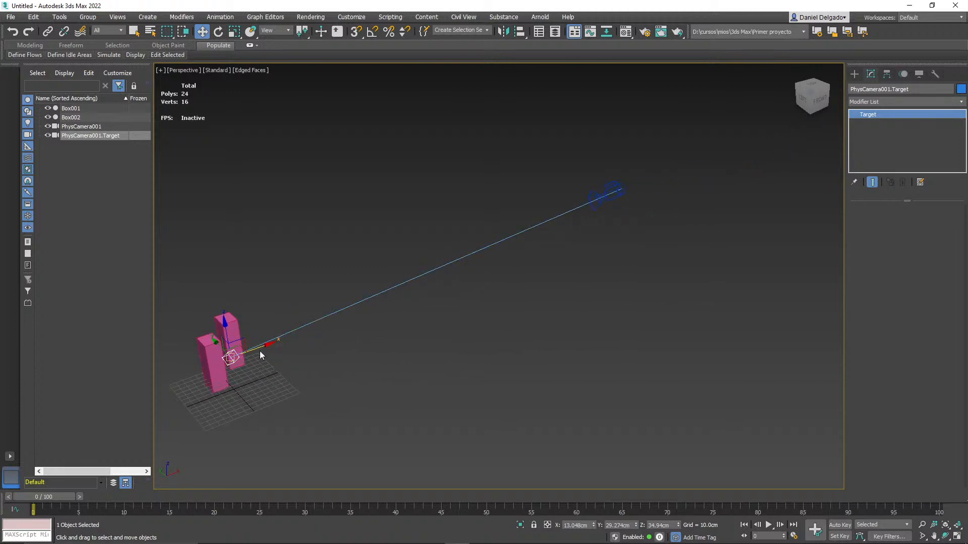
pyautogui.click(230, 328)
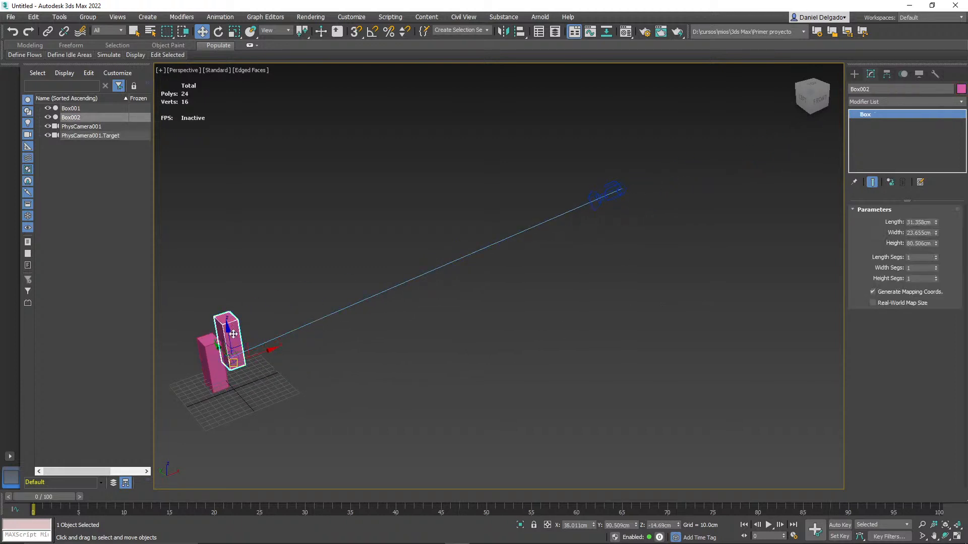
pyautogui.click(212, 360)
pyautogui.keyDown('alt'); pyautogui.moveTo(396, 402); pyautogui.dragTo(607, 363, button='middle'); pyautogui.keyUp('alt')
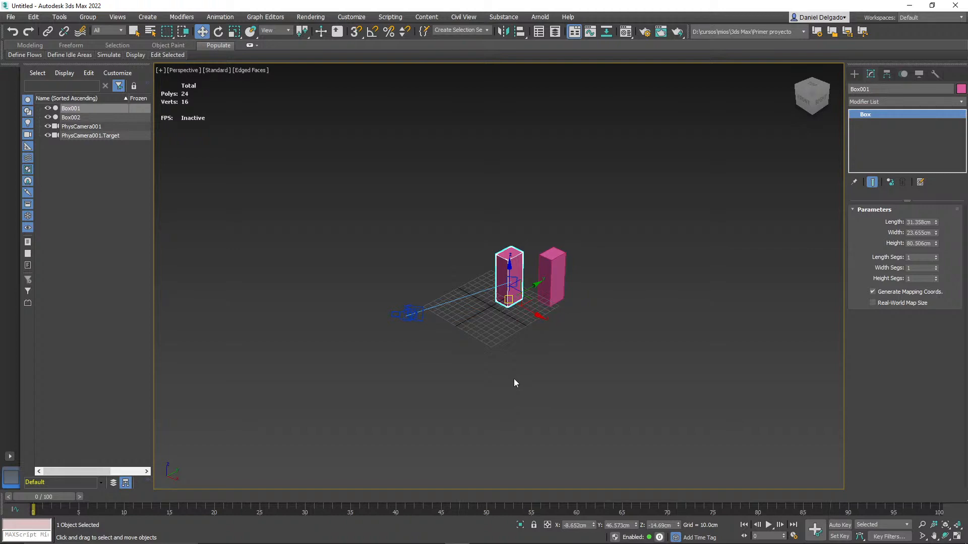
pyautogui.press('u')
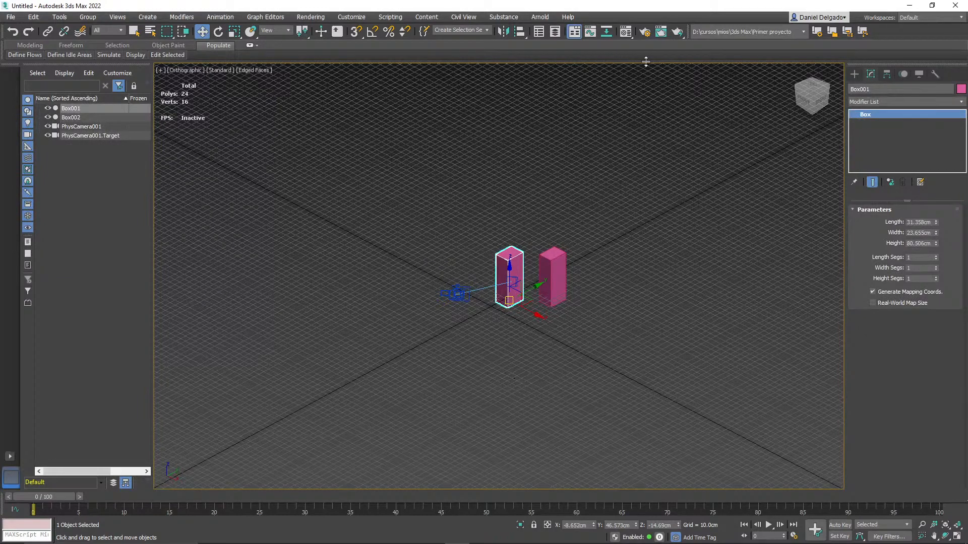
# Step: Turn on 3D snapping and measure the height of Box002 with a Tape helper along its front vertical edge
pyautogui.click(854, 74)
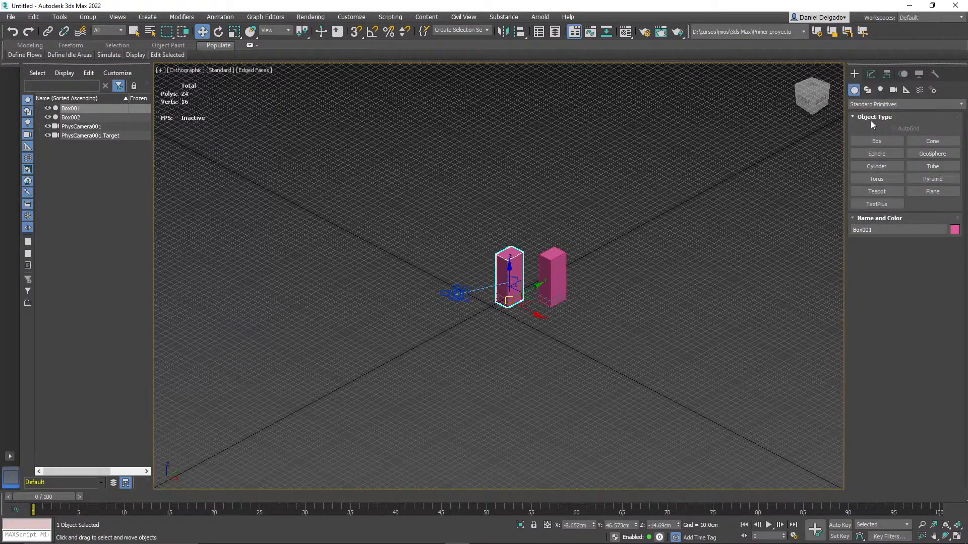
pyautogui.click(905, 90)
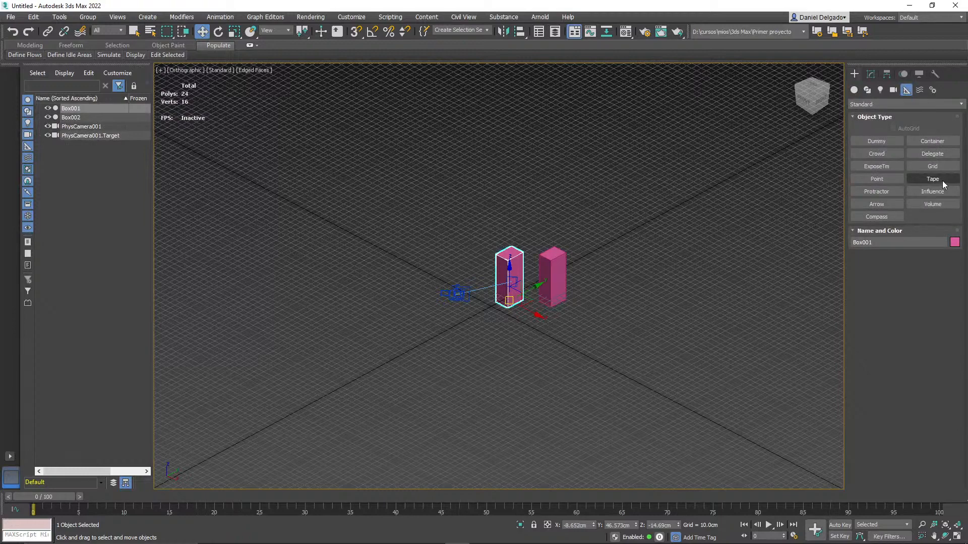
pyautogui.click(934, 180)
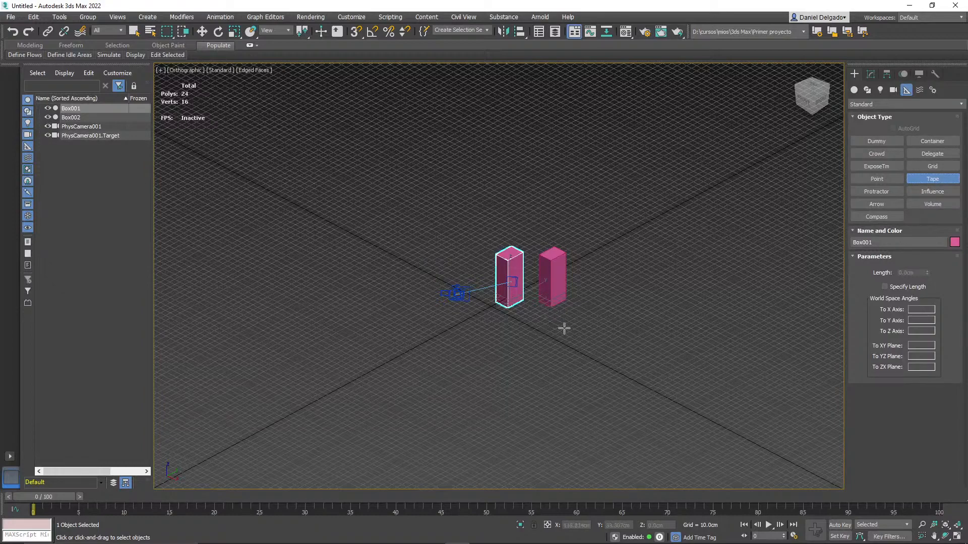
pyautogui.keyDown('alt'); pyautogui.moveTo(544, 335); pyautogui.dragTo(589, 346, button='middle'); pyautogui.keyUp('alt')
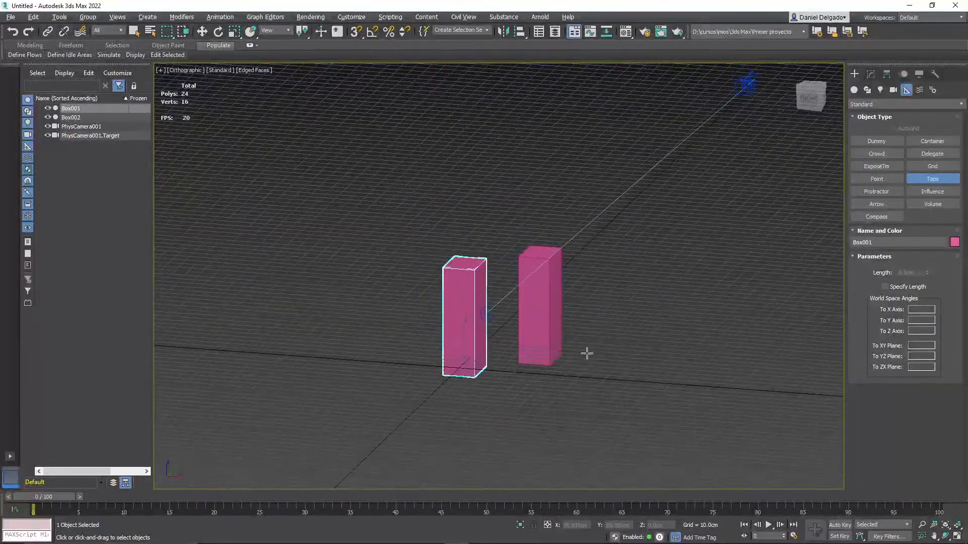
pyautogui.scroll(5, 590, 346)
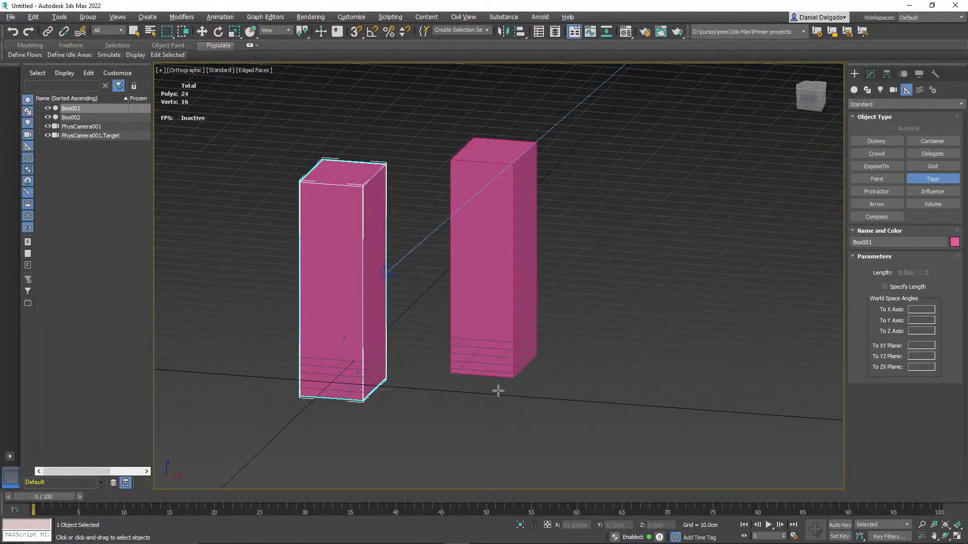
pyautogui.press('s')
pyautogui.moveTo(512, 377); pyautogui.dragTo(513, 164)
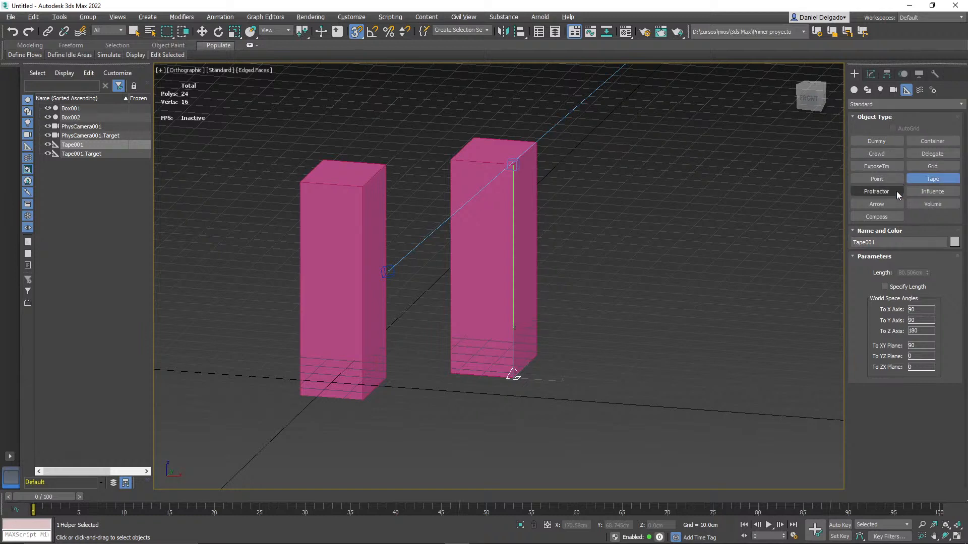
# Step: Check the list of other helper categories without changing it, and delete the tape helper from the scene
pyautogui.click(887, 104)
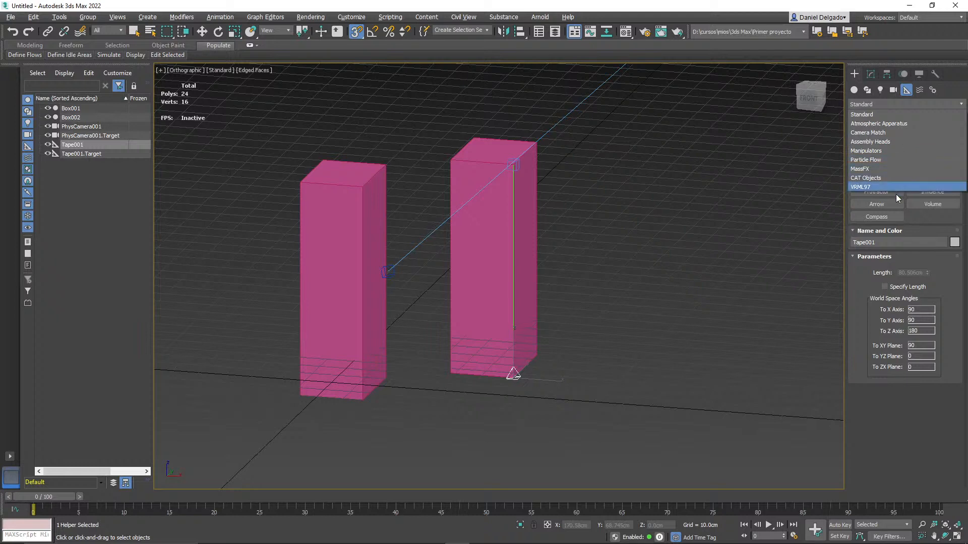
pyautogui.click(946, 428)
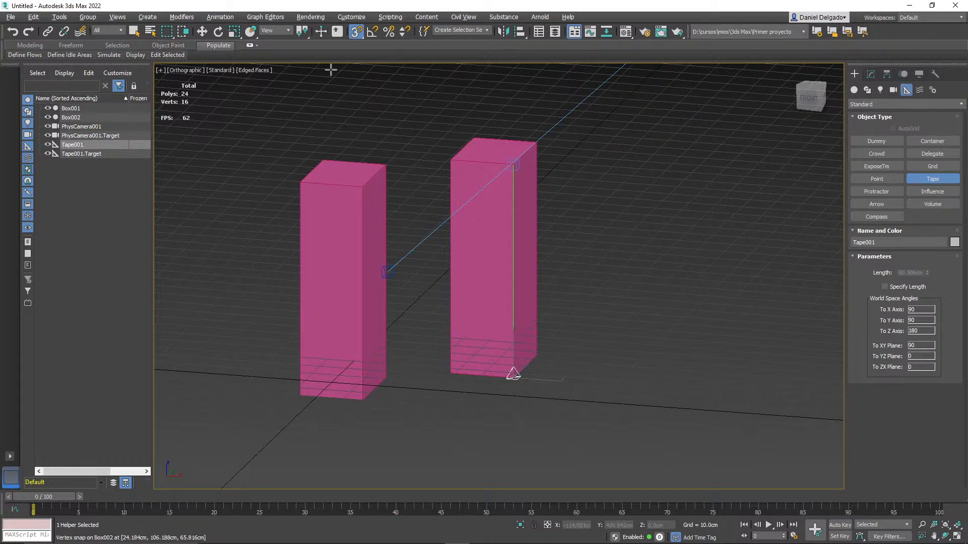
pyautogui.click(202, 31)
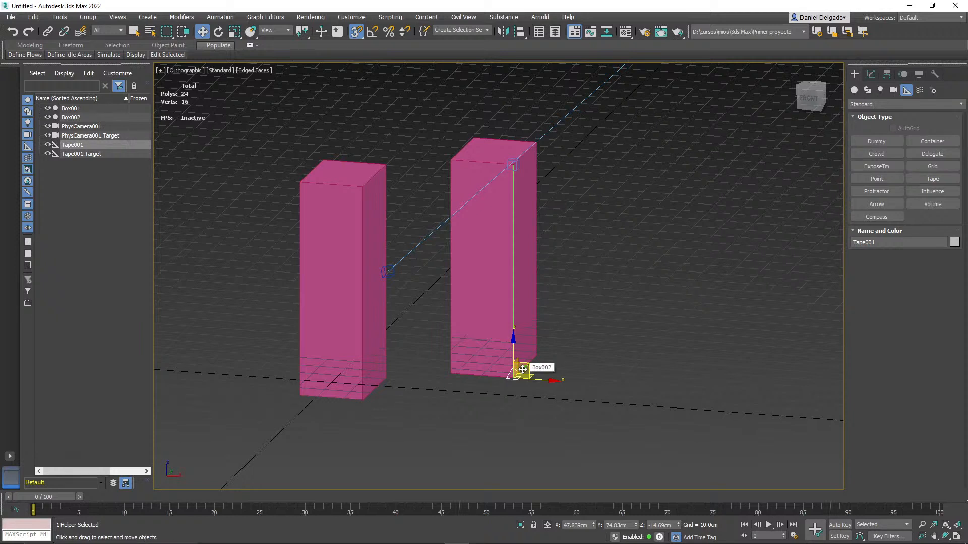
pyautogui.press('Delete')
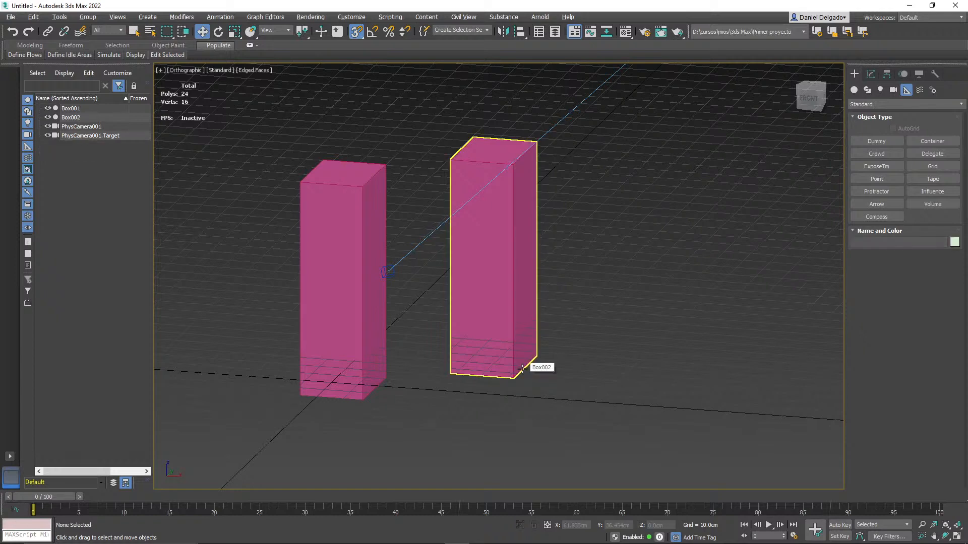
# Step: Look through the space warp categories Forces, Deflectors and Geometric/Deformable
pyautogui.click(919, 91)
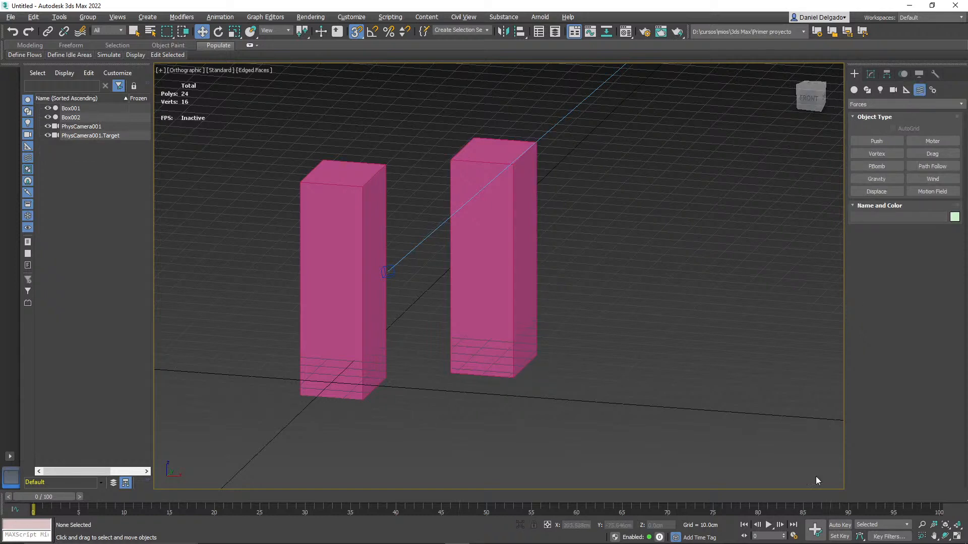
pyautogui.click(916, 104)
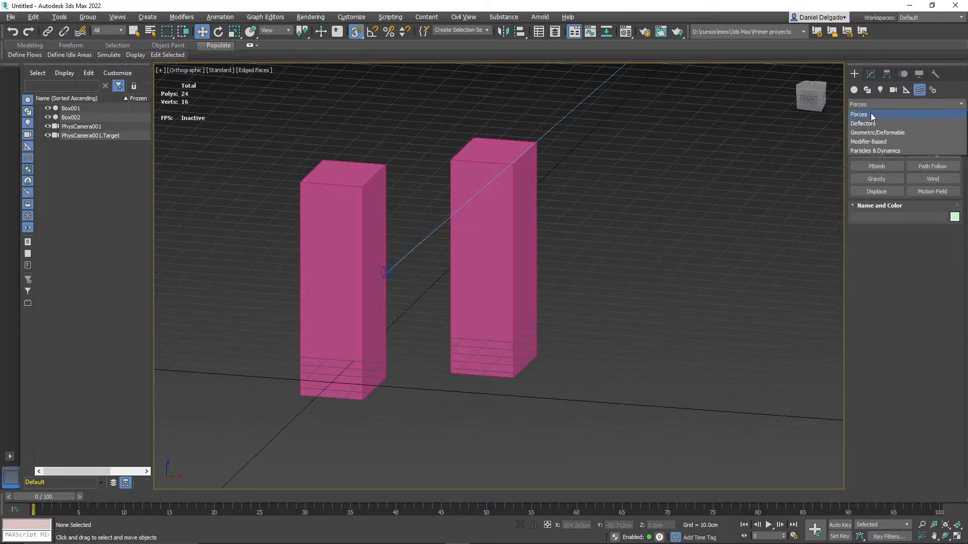
pyautogui.click(863, 123)
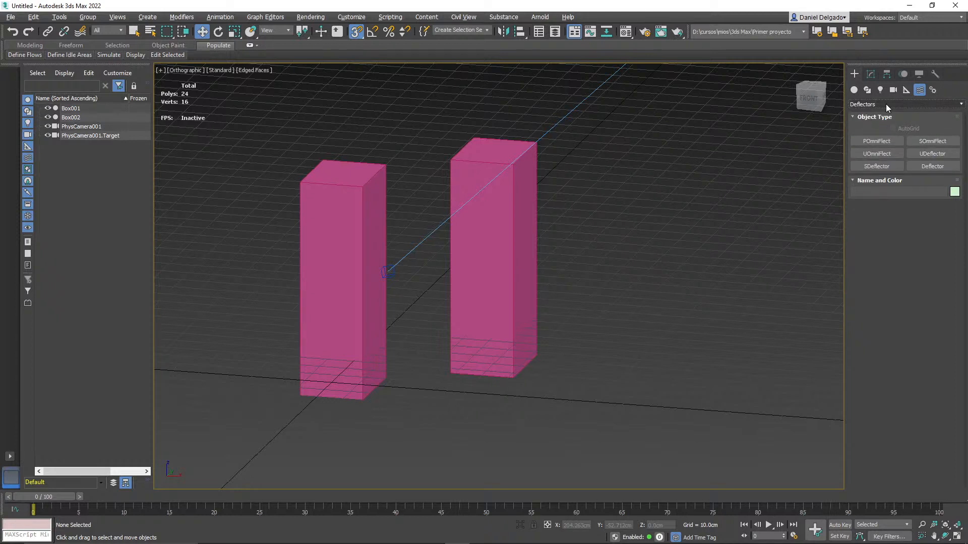
pyautogui.click(885, 104)
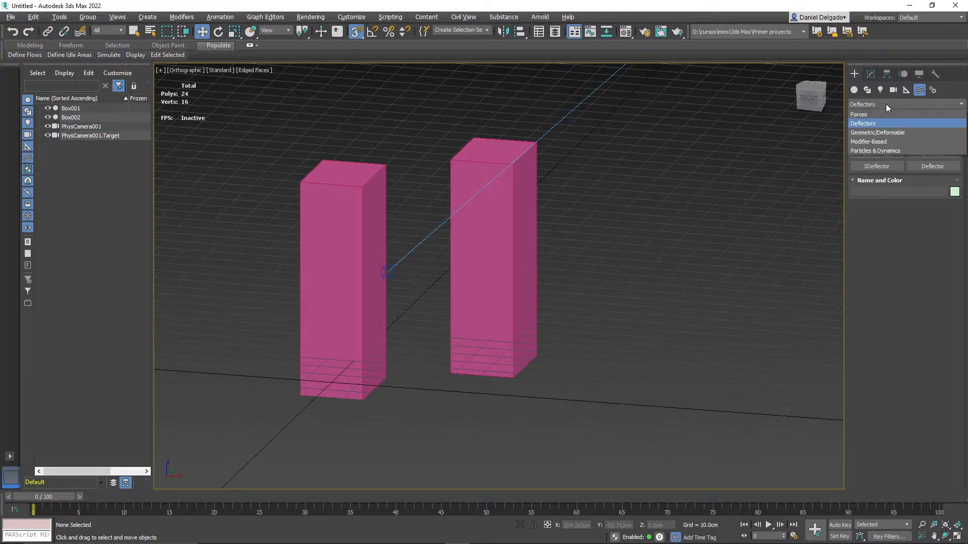
pyautogui.click(889, 132)
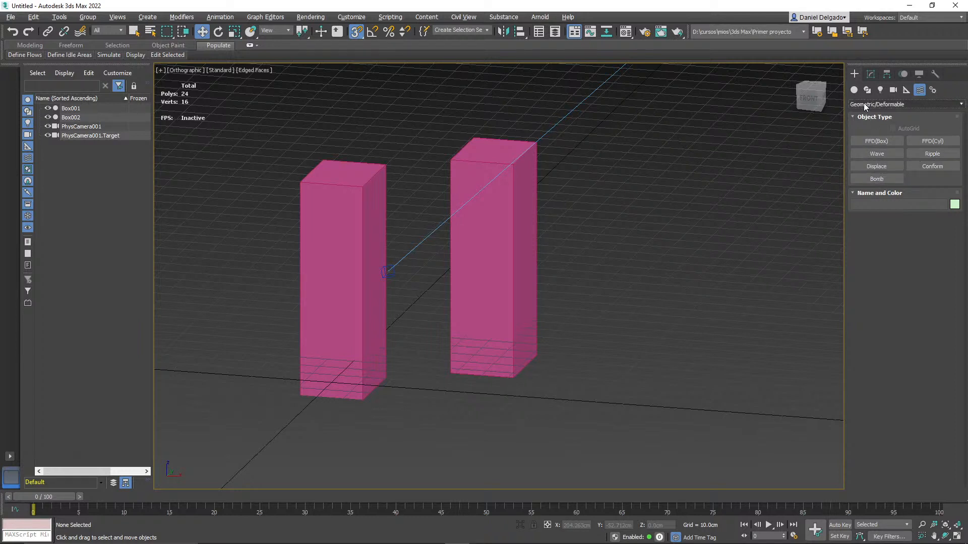
# Step: Create a sphere with a radius of about 34 cm beside Box002
pyautogui.click(853, 89)
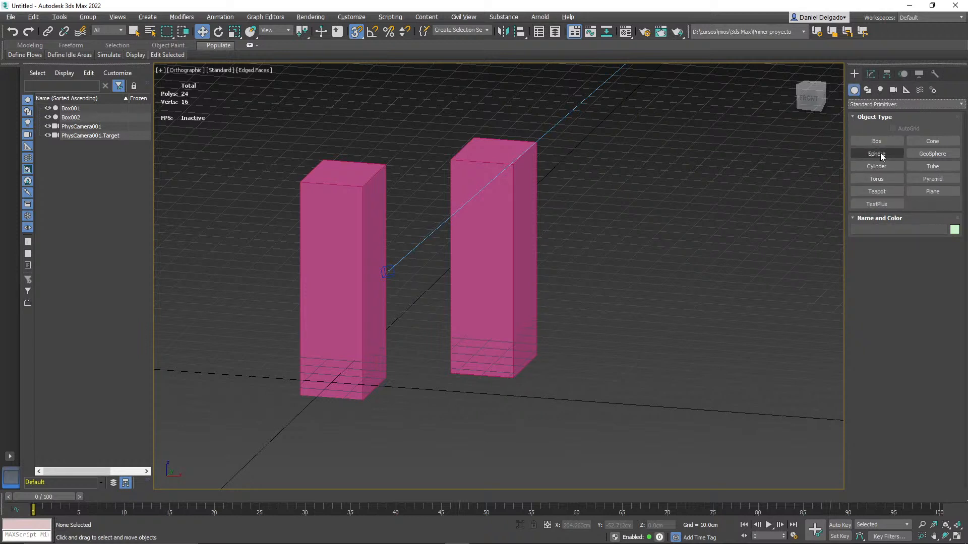
pyautogui.click(880, 153)
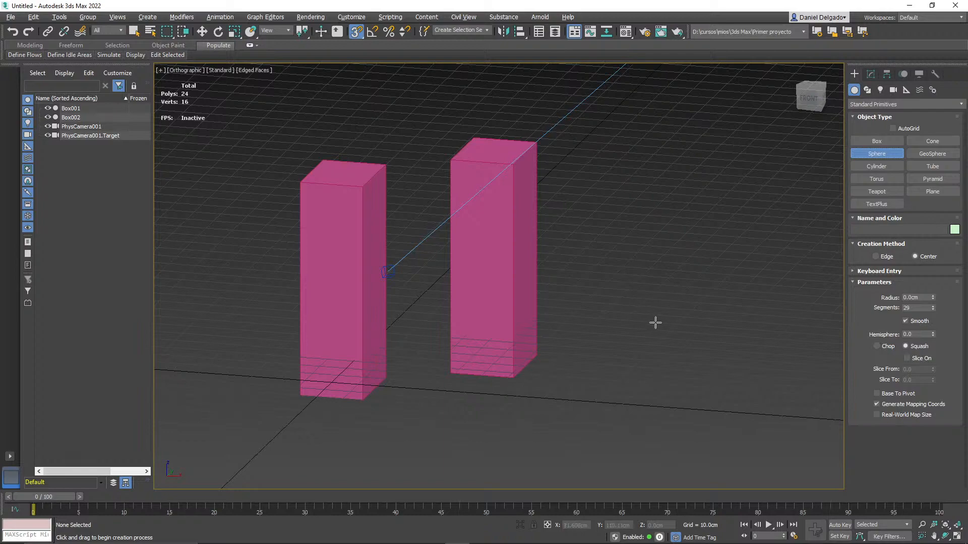
pyautogui.keyDown('alt'); pyautogui.moveTo(657, 324); pyautogui.dragTo(622, 324, button='middle'); pyautogui.keyUp('alt')
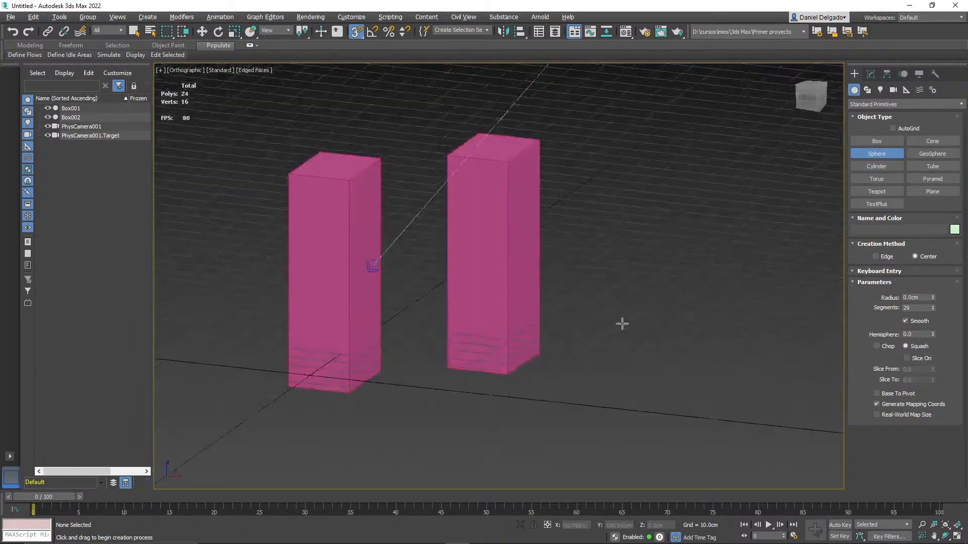
pyautogui.moveTo(622, 324); pyautogui.dragTo(626, 300)
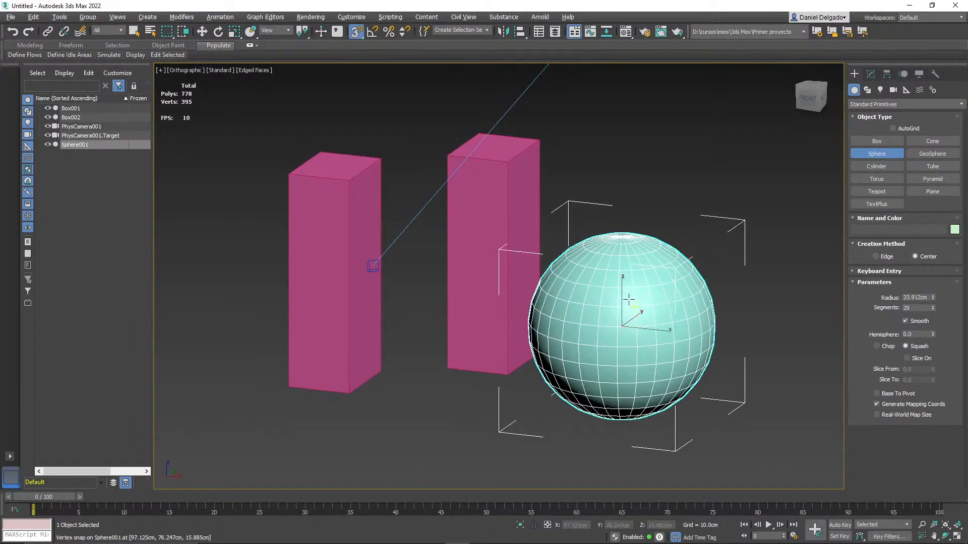
# Step: Place a Bomb space warp from the Geometric/Deformable category just below the sphere
pyautogui.click(920, 90)
pyautogui.click(877, 178)
pyautogui.moveTo(637, 436); pyautogui.dragTo(632, 385, button='middle')
pyautogui.scroll(-2, 632, 385)
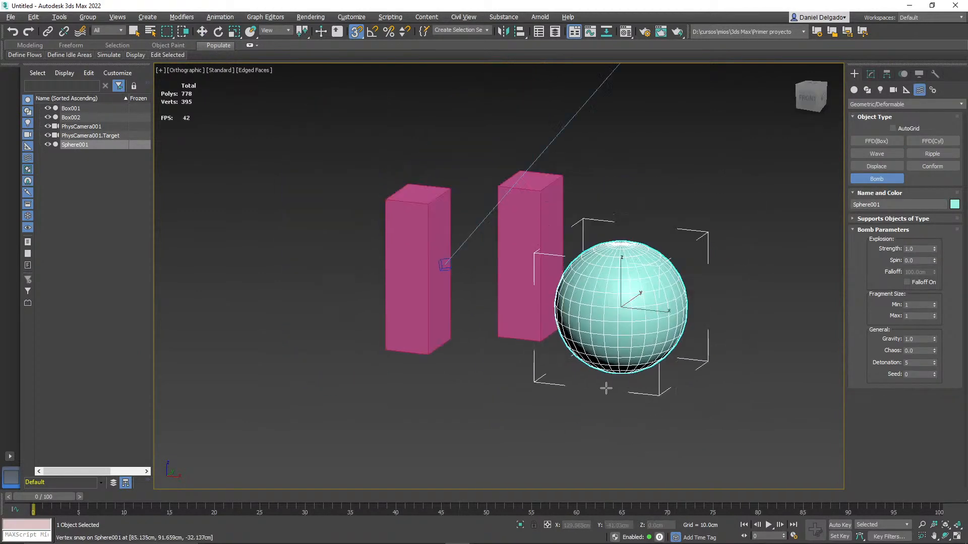
pyautogui.click(581, 401)
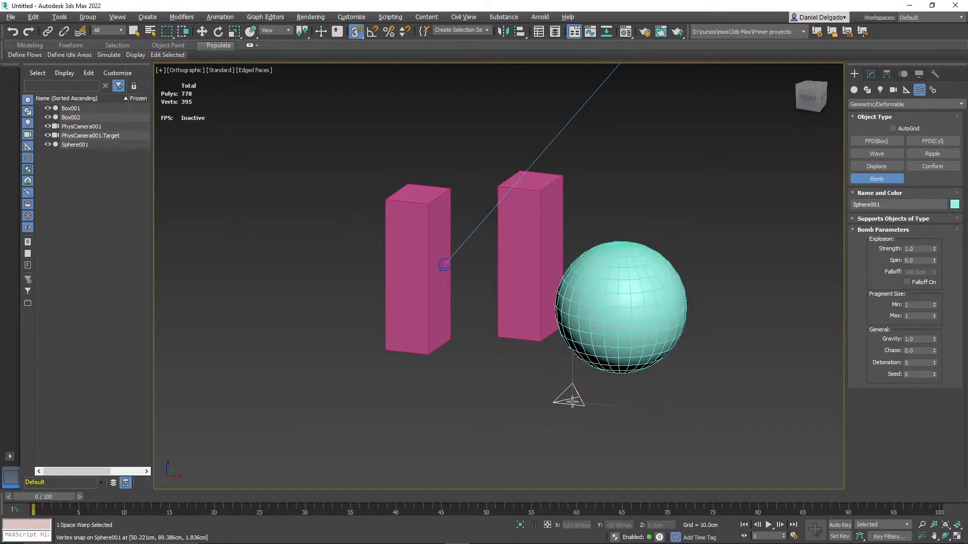
# Step: Reposition the bomb with snapping at the lower corner of Box002 and on the sphere, and leave it below the gap between the boxes
pyautogui.press('w')
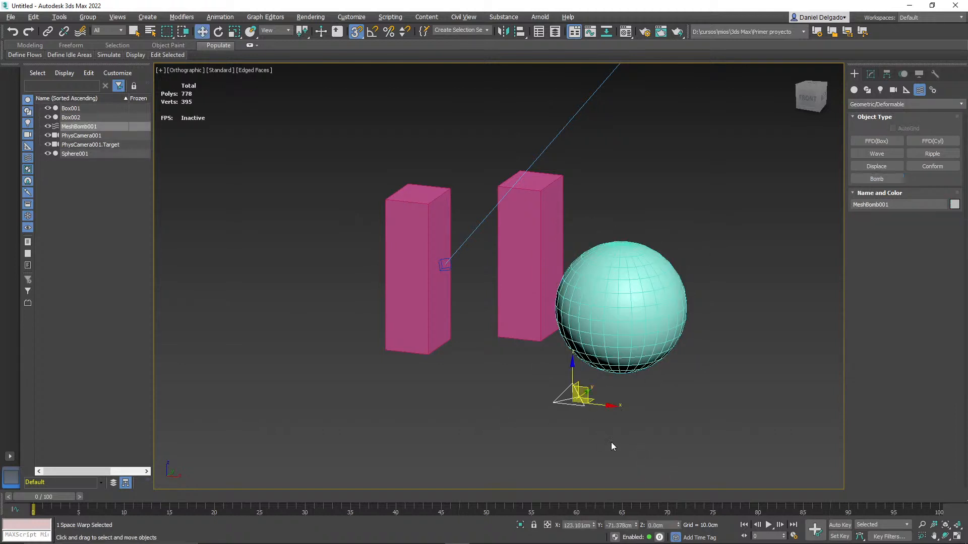
pyautogui.moveTo(572, 401); pyautogui.dragTo(537, 345)
pyautogui.keyDown('alt'); pyautogui.moveTo(591, 374); pyautogui.dragTo(630, 383, button='middle'); pyautogui.keyUp('alt')
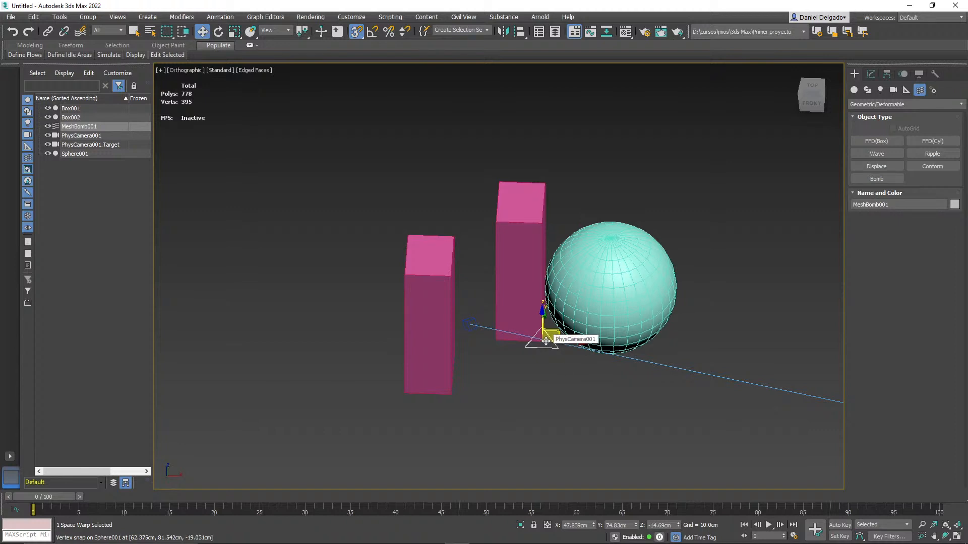
pyautogui.keyDown('alt'); pyautogui.moveTo(553, 339); pyautogui.dragTo(555, 363, button='middle'); pyautogui.keyUp('alt')
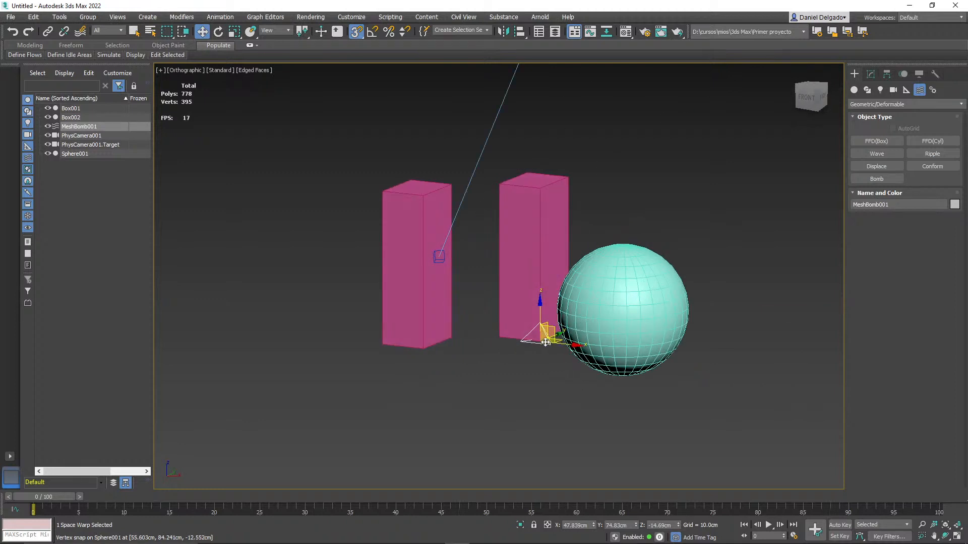
pyautogui.moveTo(547, 342); pyautogui.dragTo(623, 321)
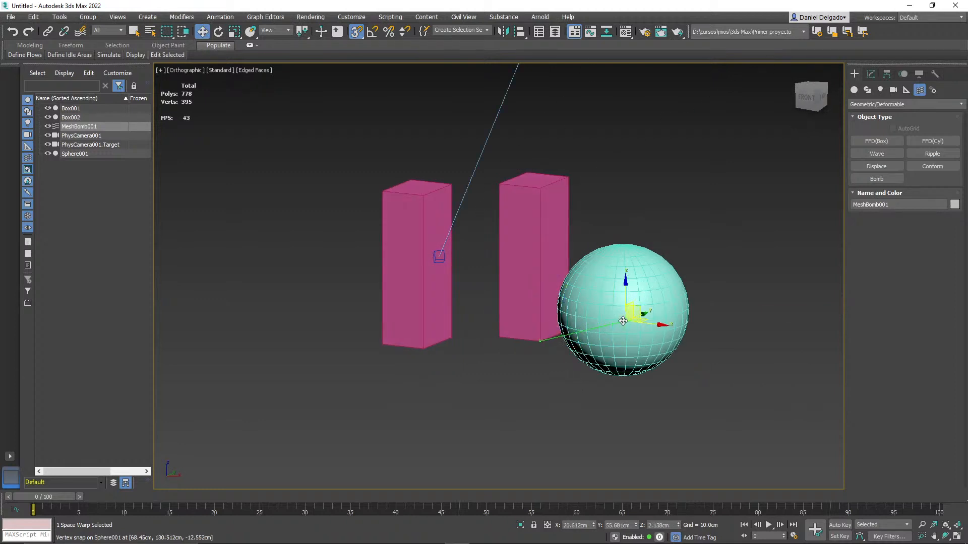
pyautogui.keyDown('alt'); pyautogui.moveTo(715, 381); pyautogui.dragTo(647, 359, button='middle'); pyautogui.keyUp('alt')
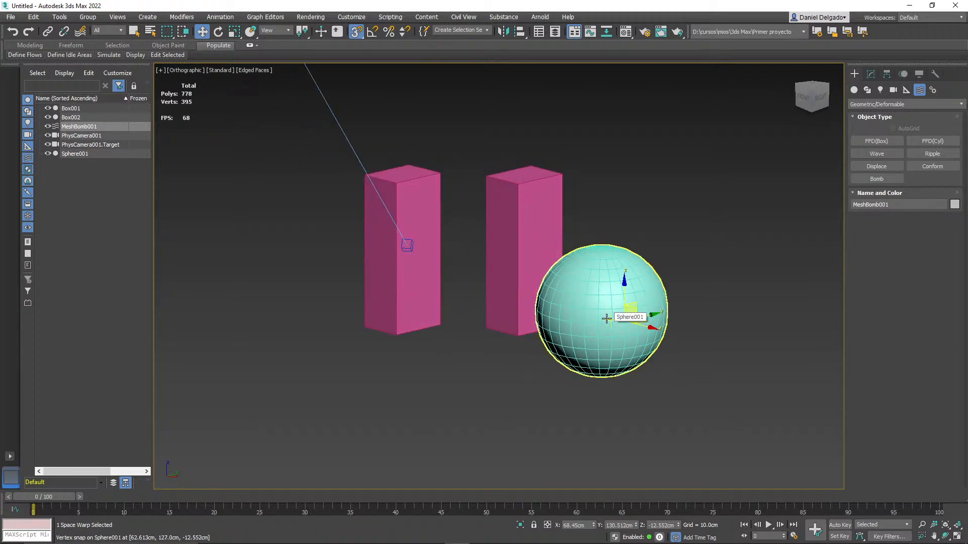
pyautogui.moveTo(607, 318); pyautogui.dragTo(486, 344)
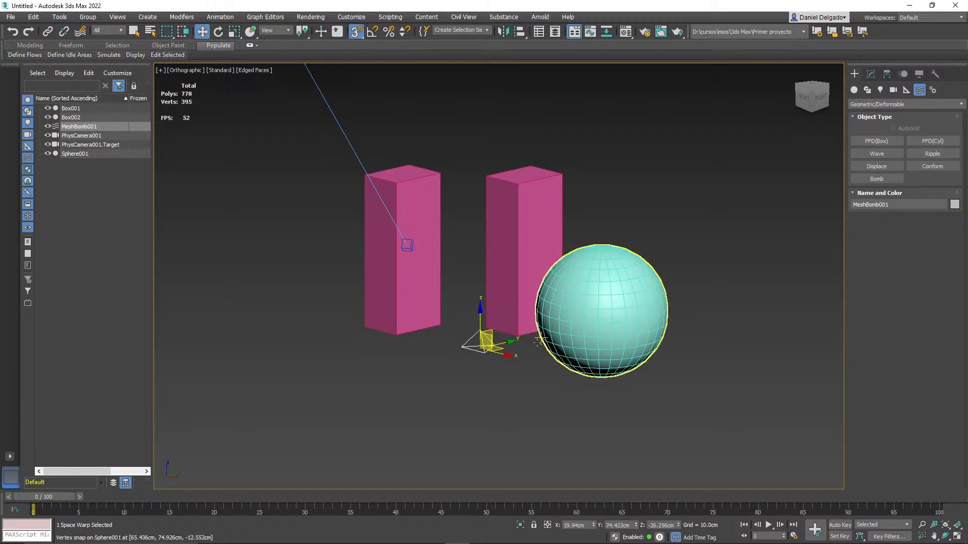
pyautogui.keyDown('alt'); pyautogui.moveTo(660, 341); pyautogui.dragTo(691, 377, button='middle'); pyautogui.keyUp('alt')
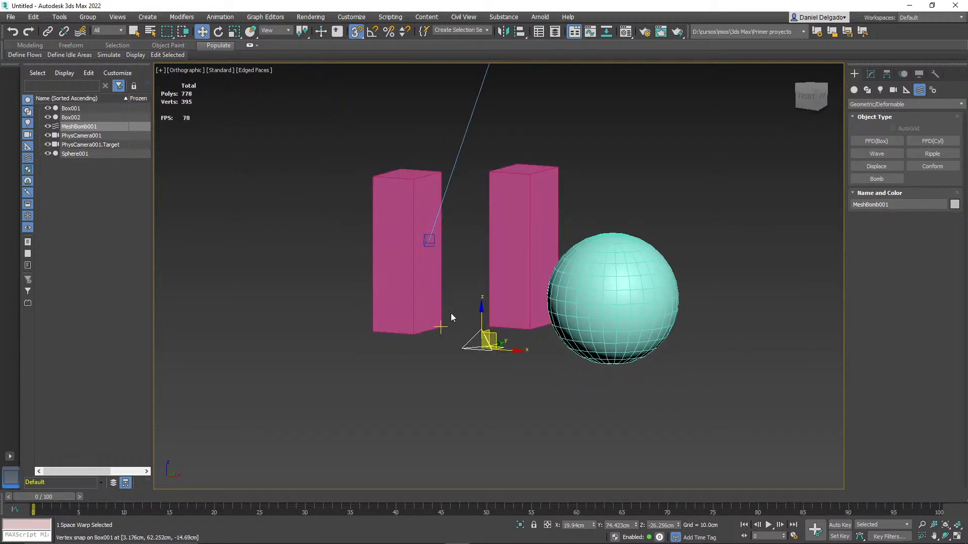
# Step: Turn off snapping with the bomb moved clear of the boxes to about X 127, Y 55, Z 18 cm, and bind it to the sphere
pyautogui.moveTo(487, 339); pyautogui.dragTo(486, 270)
pyautogui.keyDown('alt'); pyautogui.moveTo(517, 366); pyautogui.dragTo(549, 363, button='middle'); pyautogui.keyUp('alt')
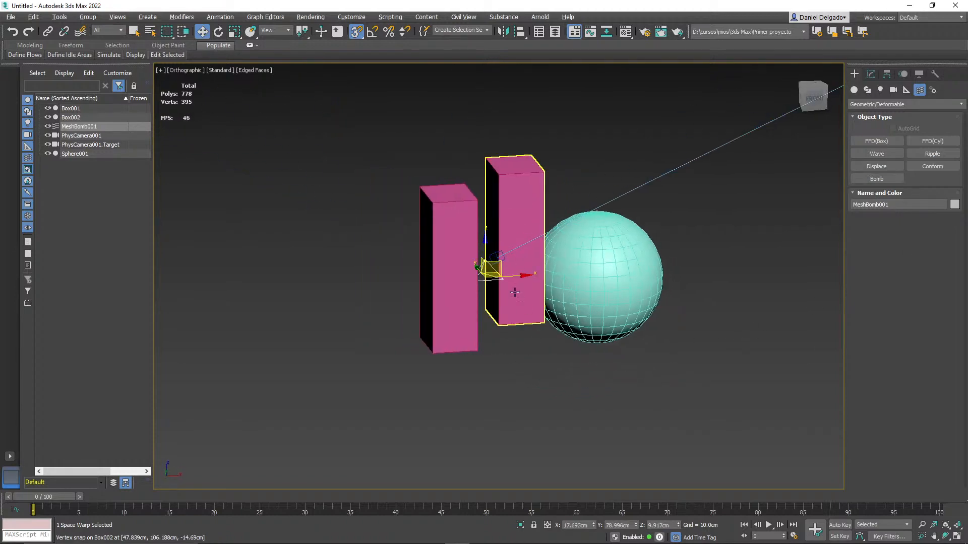
pyautogui.moveTo(485, 277); pyautogui.dragTo(735, 265)
pyautogui.press('s')
pyautogui.keyDown('alt'); pyautogui.moveTo(756, 324); pyautogui.dragTo(542, 357, button='middle'); pyautogui.keyUp('alt')
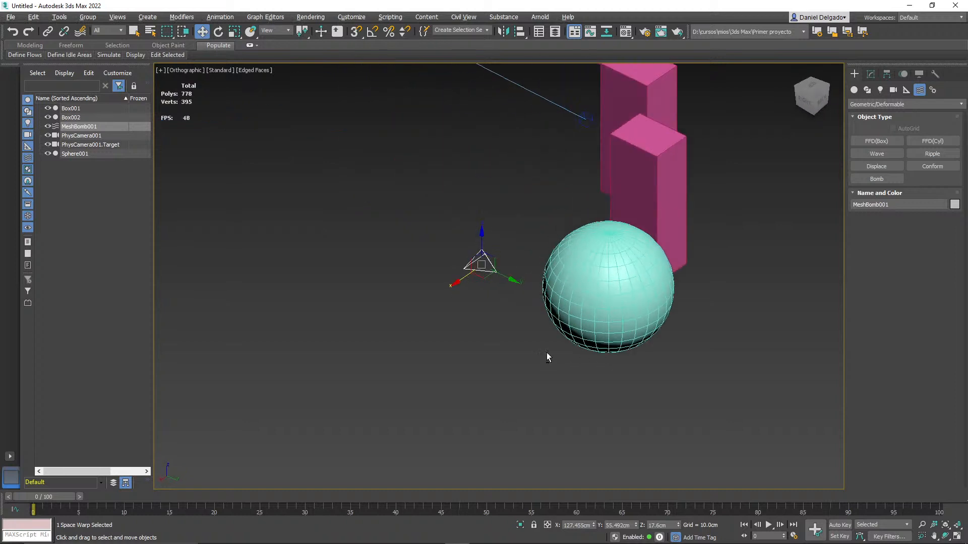
pyautogui.click(79, 32)
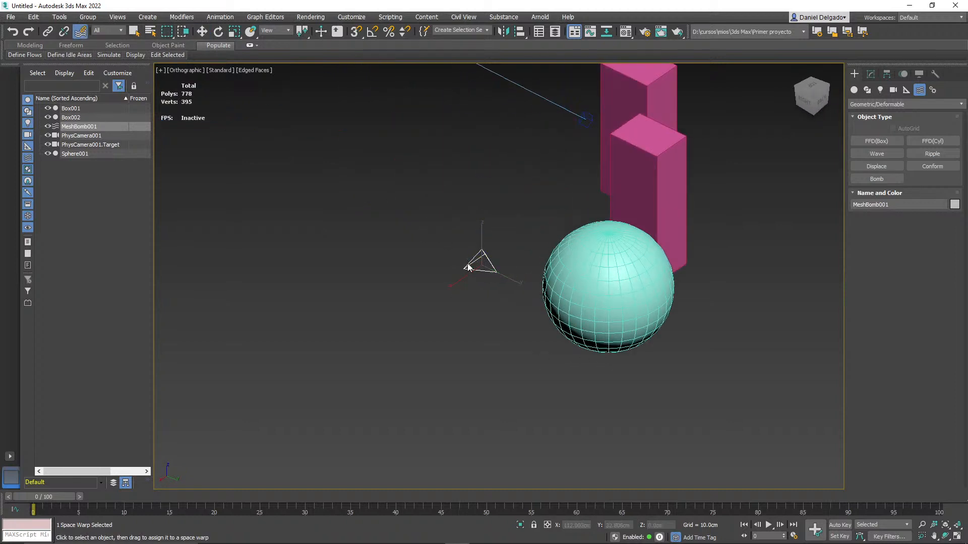
pyautogui.moveTo(483, 266); pyautogui.dragTo(591, 301)
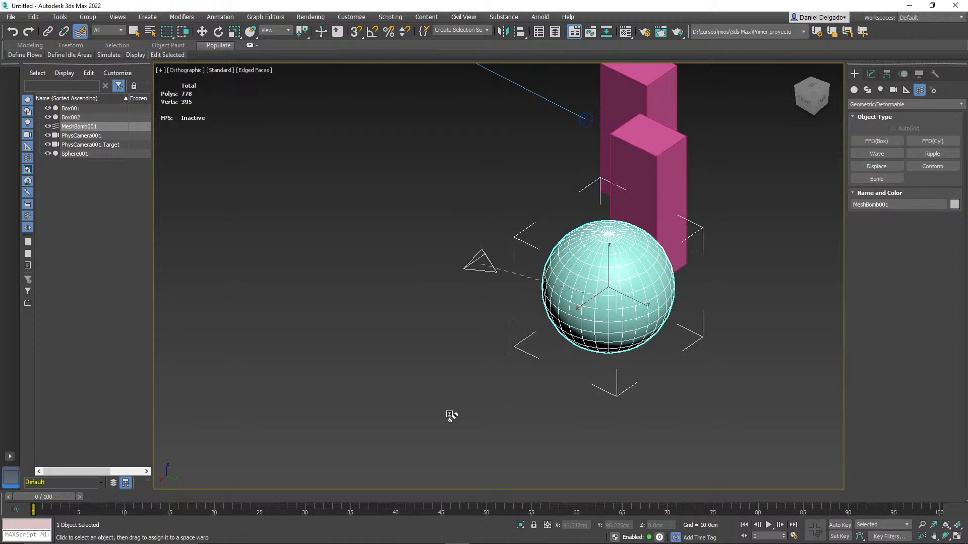
# Step: Set the bomb's spin to 0.31 and its maximum fragment size to 10
pyautogui.click(871, 74)
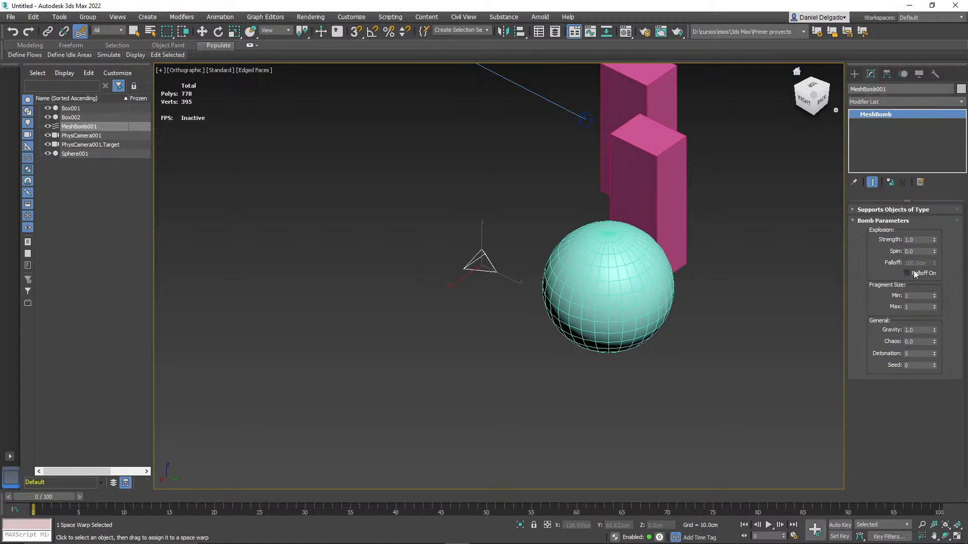
pyautogui.click(915, 240)
pyautogui.moveTo(936, 253); pyautogui.dragTo(933, 236)
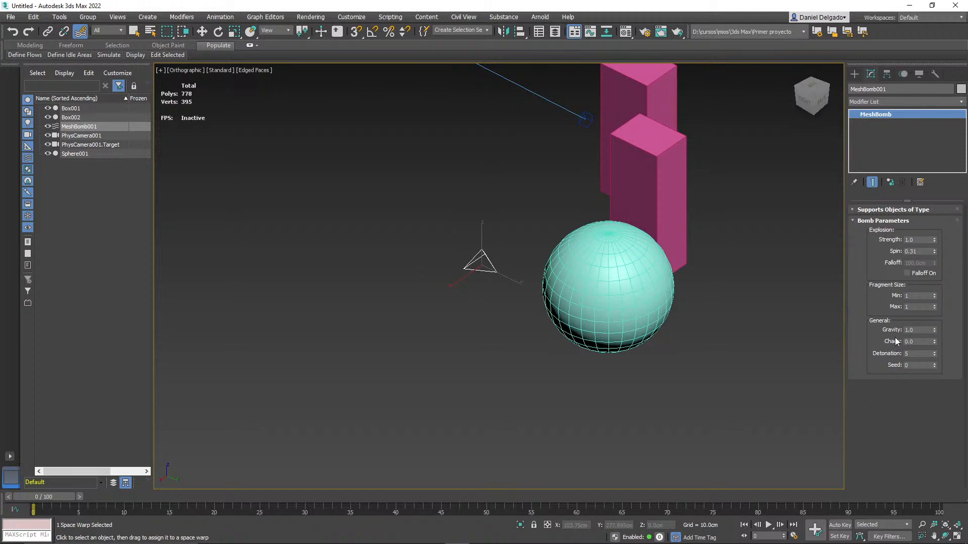
pyautogui.moveTo(920, 296); pyautogui.dragTo(873, 295)
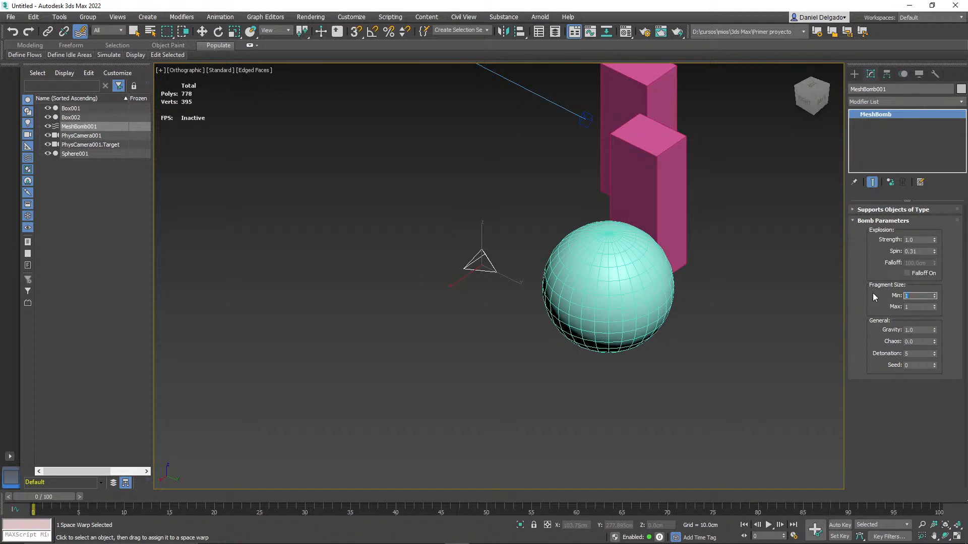
pyautogui.click(919, 296)
pyautogui.click(911, 306)
pyautogui.press('Return')
pyautogui.hotkey('shift', 'Tab')
# Step: Set the bomb's gravity to 0.09, chaos to 0.5, detonation to 20 and seed to 123456
pyautogui.moveTo(934, 330); pyautogui.dragTo(945, 375)
pyautogui.moveTo(933, 341); pyautogui.dragTo(934, 316)
pyautogui.click(920, 354)
pyautogui.write('3')
pyautogui.press('Tab')
pyautogui.write('1')
pyautogui.press('Return')
pyautogui.click(915, 365)
pyautogui.moveTo(916, 366); pyautogui.dragTo(909, 368)
pyautogui.moveTo(930, 367); pyautogui.dragTo(871, 369)
pyautogui.write('123456')
pyautogui.doubleClick(912, 354)
# Step: Scrub the animation forward to frame 31 to preview the sphere's explosion, and turn off the edged faces display
pyautogui.moveTo(54, 496); pyautogui.dragTo(192, 496)
pyautogui.click(471, 377)
pyautogui.click(613, 305)
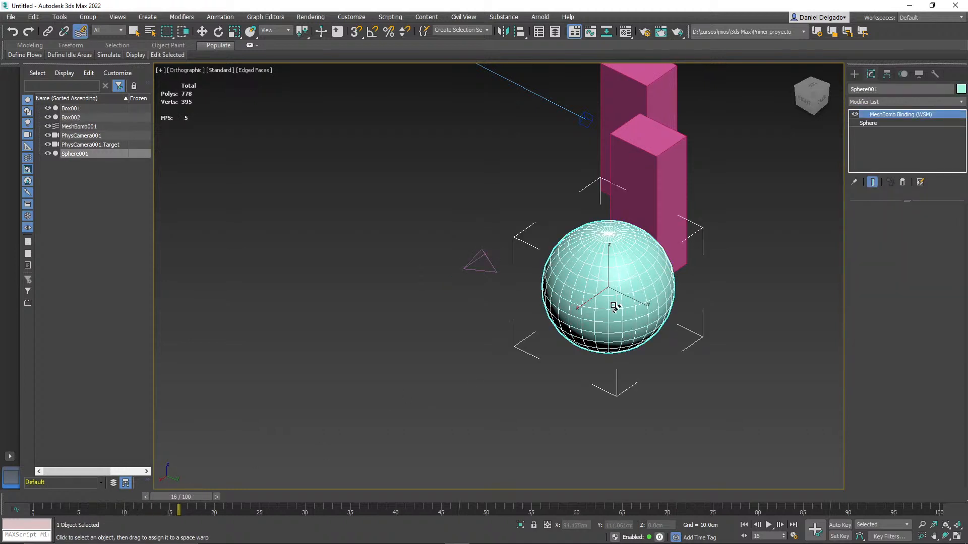
pyautogui.press('F4')
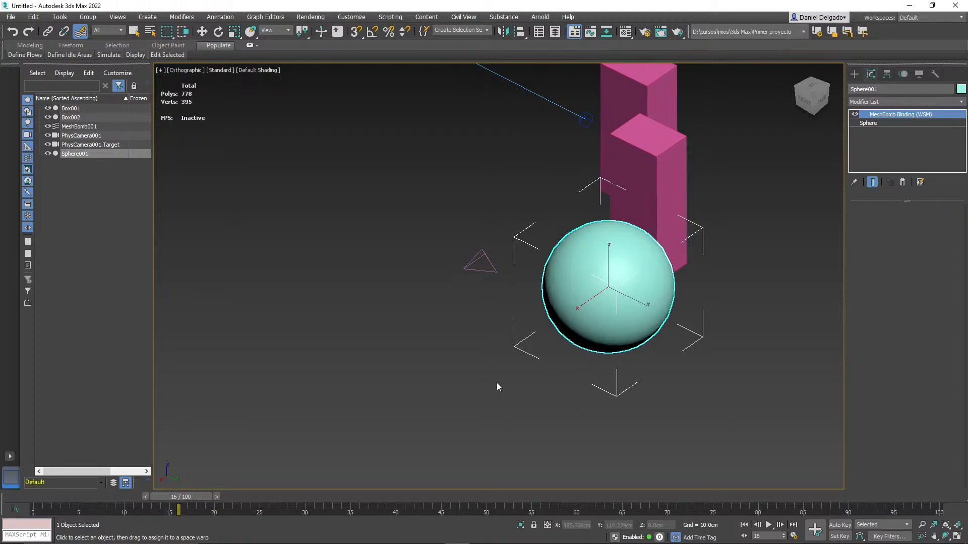
pyautogui.click(486, 390)
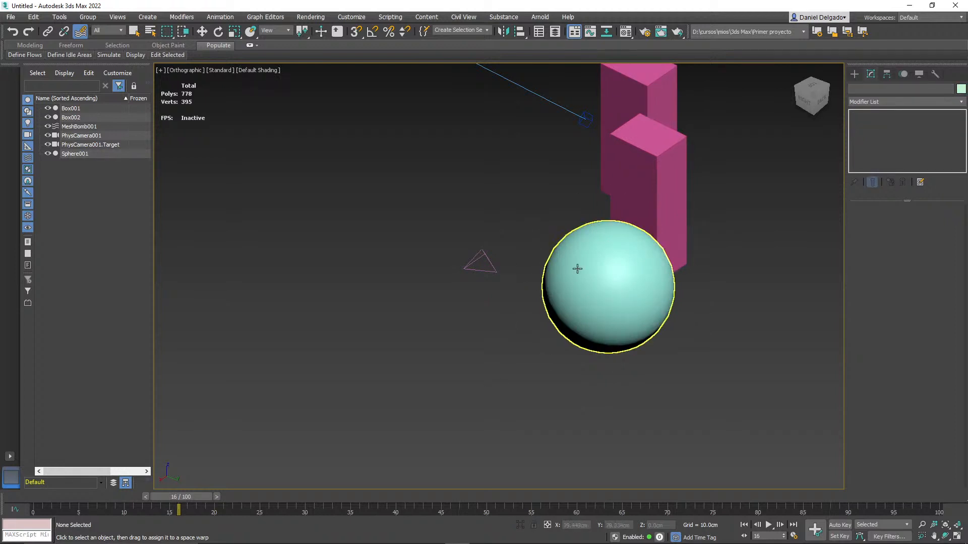
pyautogui.moveTo(187, 499); pyautogui.dragTo(325, 491)
pyautogui.keyDown('alt'); pyautogui.moveTo(461, 389); pyautogui.dragTo(487, 408, button='middle'); pyautogui.keyUp('alt')
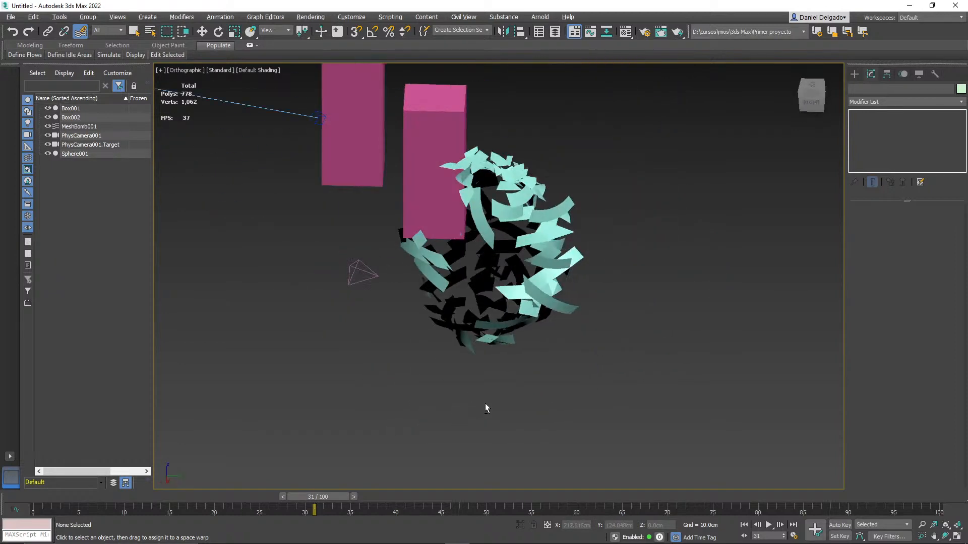
# Step: Align the bomb's center to the sphere's center in X, Y and Z, and scrub back to frame 4 to check the explosion
pyautogui.click(377, 277)
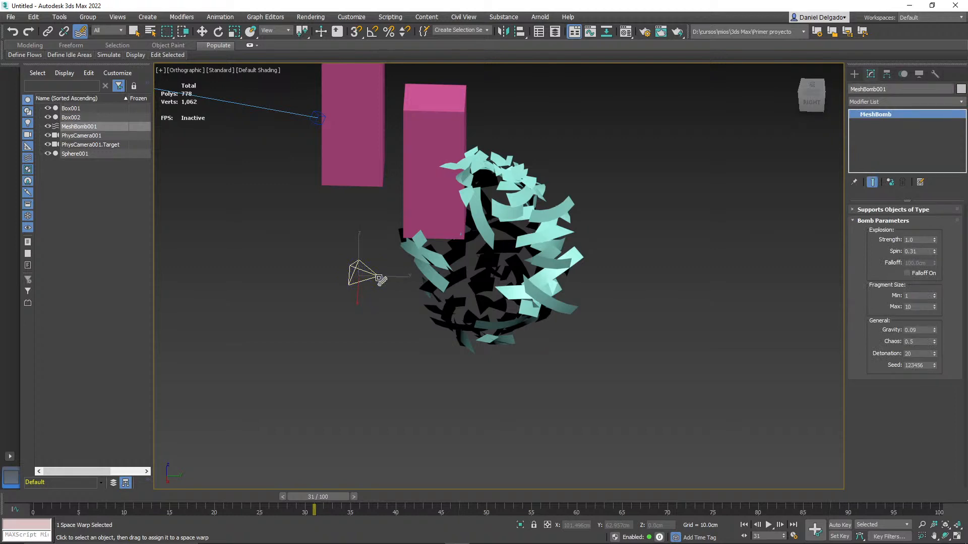
pyautogui.keyDown('alt'); pyautogui.moveTo(404, 333); pyautogui.dragTo(386, 341, button='middle'); pyautogui.keyUp('alt')
pyautogui.press('w')
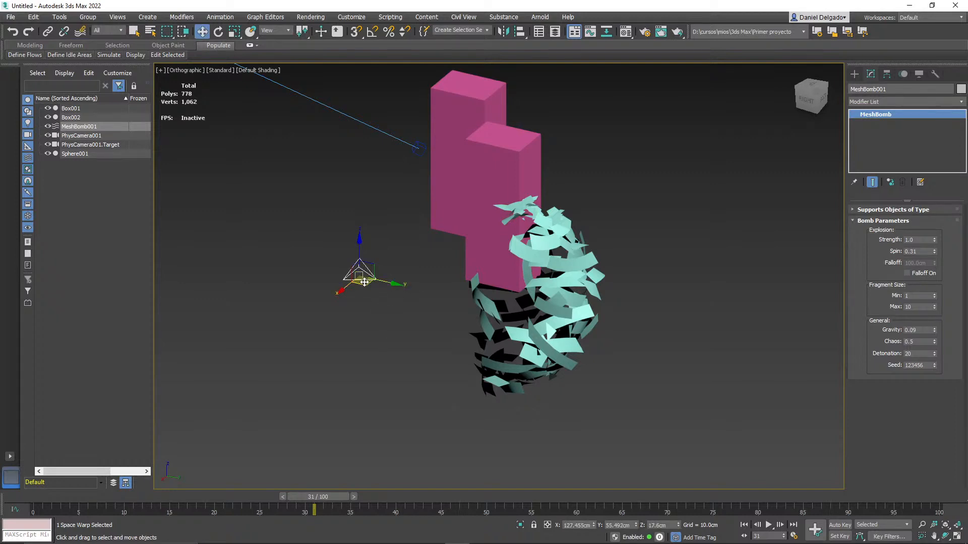
pyautogui.hotkey('alt', 'a')
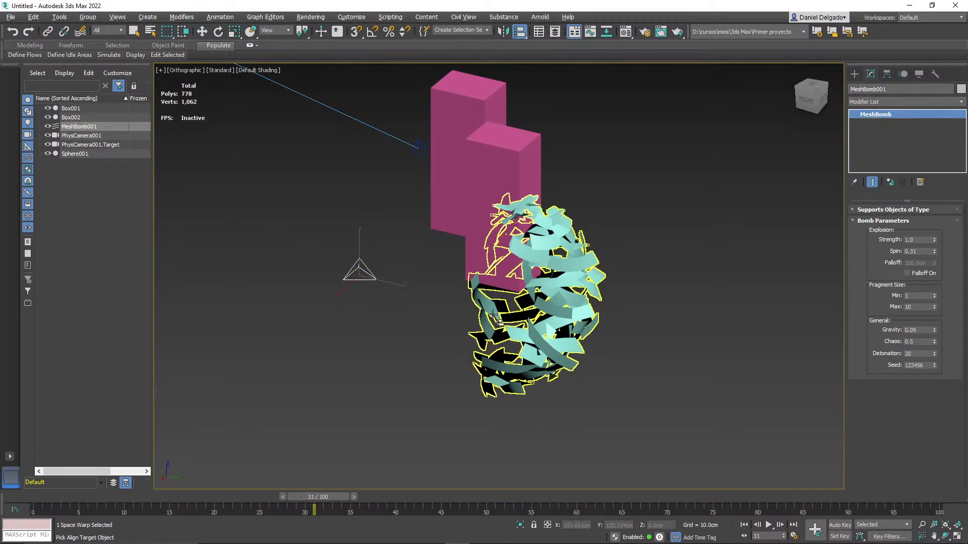
pyautogui.click(485, 327)
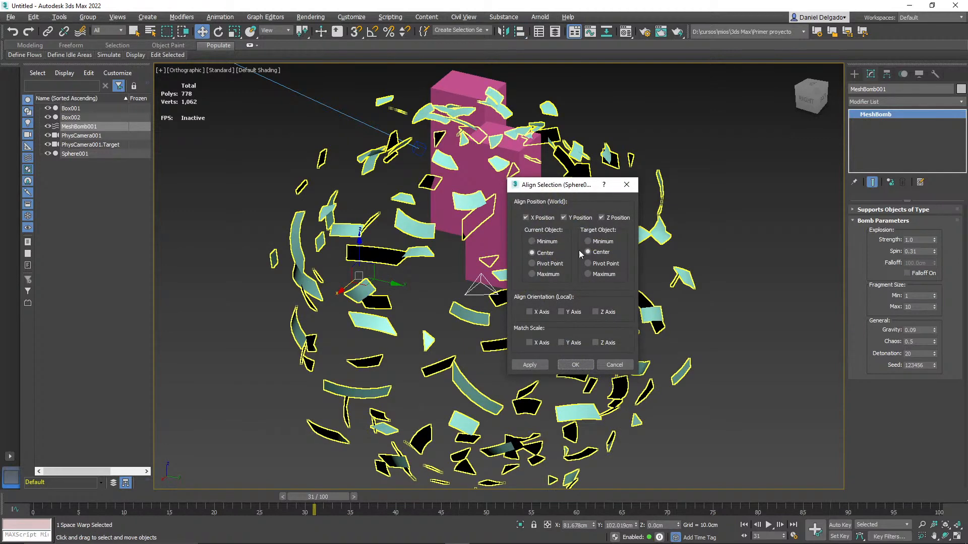
pyautogui.click(575, 364)
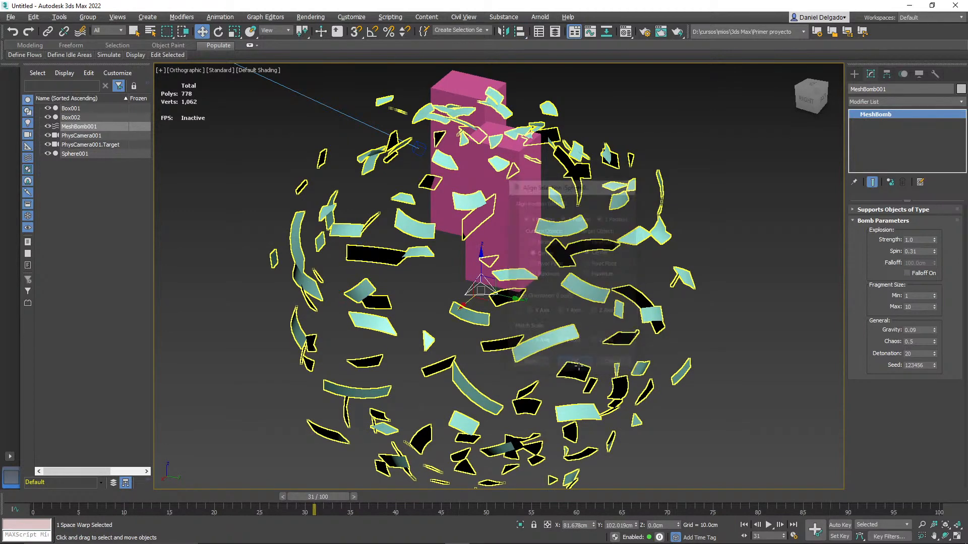
pyautogui.moveTo(326, 498); pyautogui.dragTo(134, 433)
pyautogui.press('w')
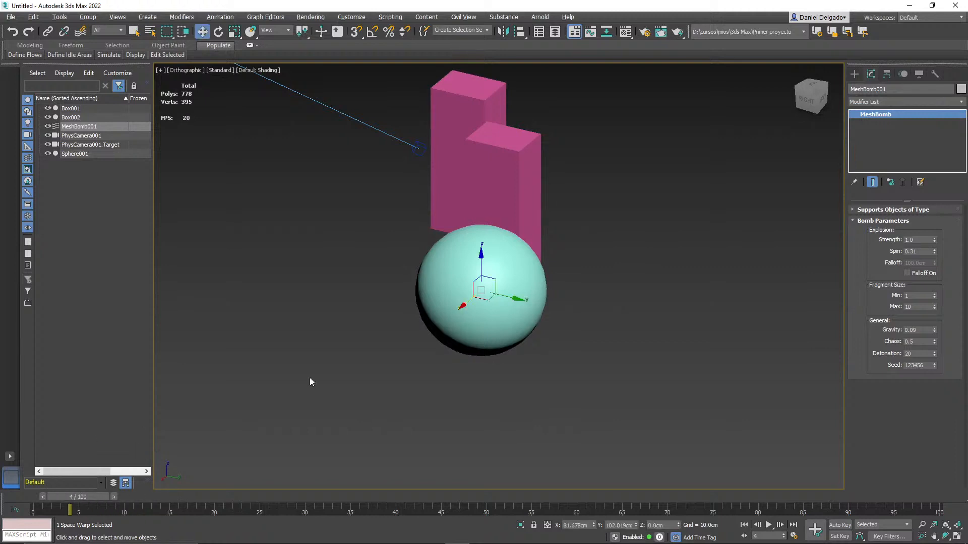
pyautogui.click(854, 73)
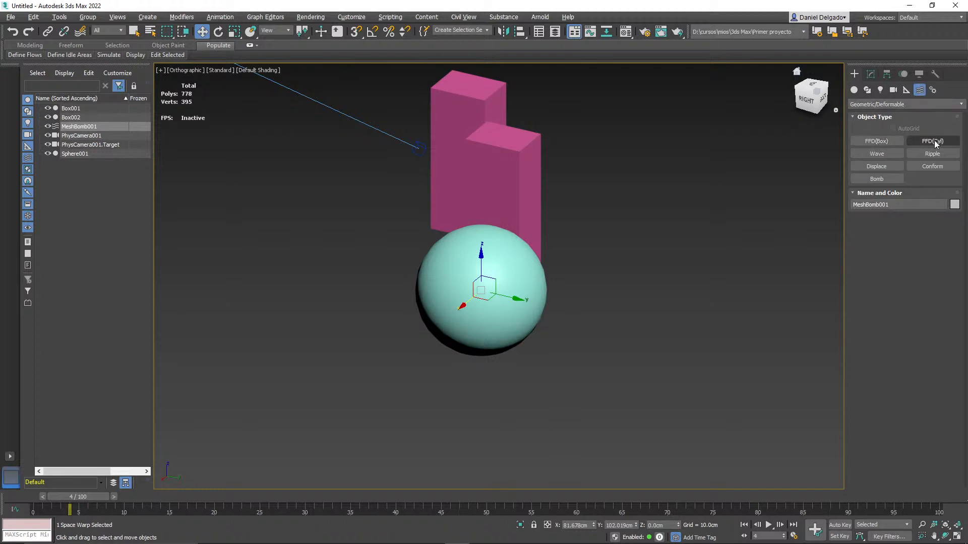
pyautogui.click(889, 154)
pyautogui.click(909, 104)
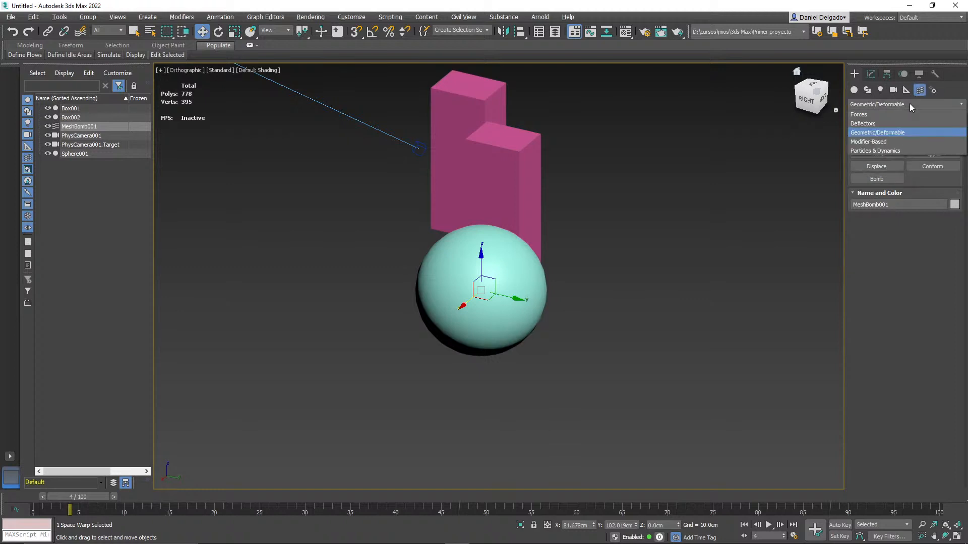
pyautogui.click(916, 285)
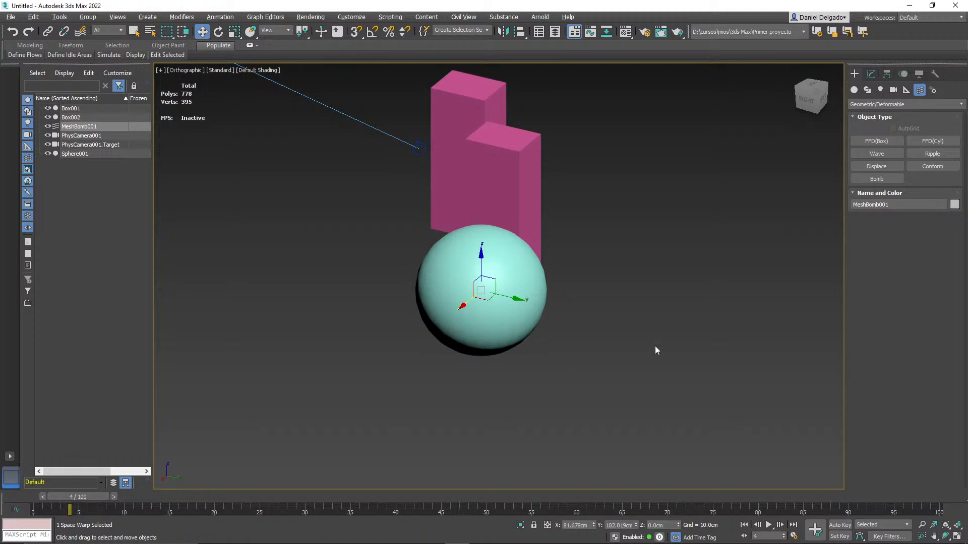
# Step: Create a Daylight system beside the sphere with the recommended exposure control and an orbital scale of about 94 cm
pyautogui.click(933, 90)
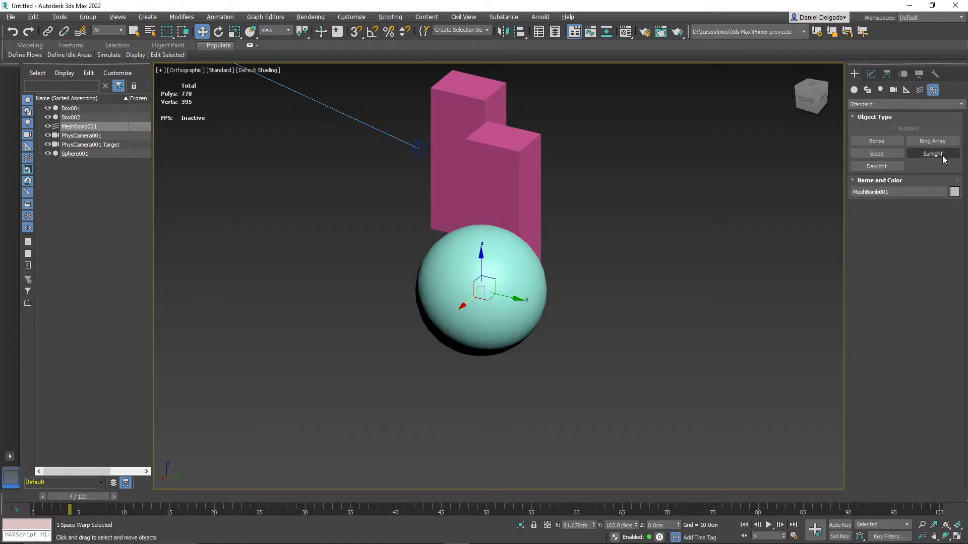
pyautogui.click(885, 166)
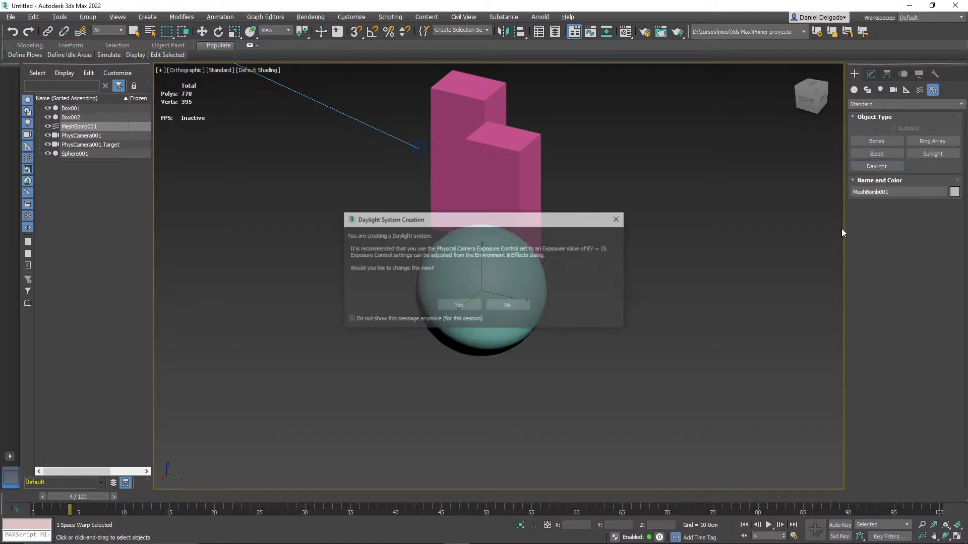
pyautogui.click(475, 305)
pyautogui.moveTo(310, 268); pyautogui.dragTo(291, 333)
pyautogui.click(331, 285)
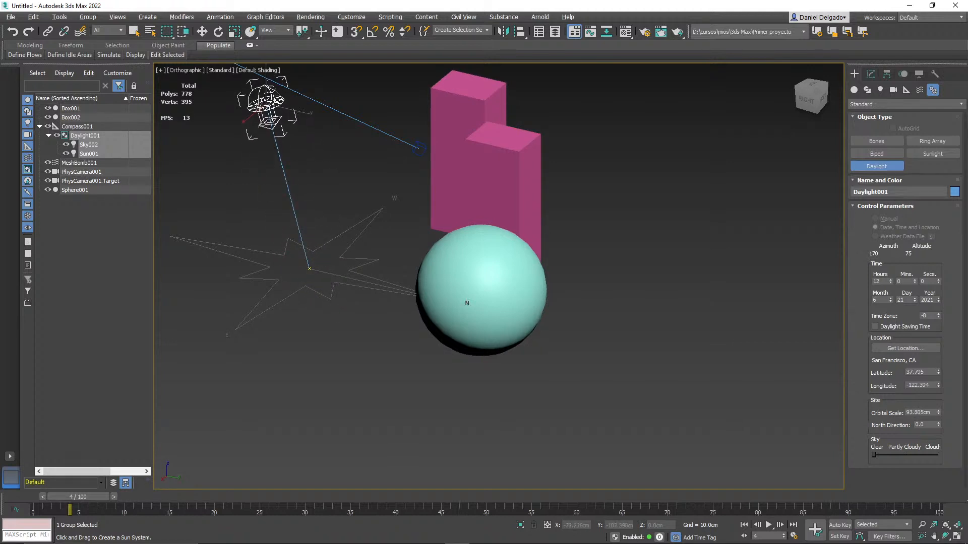
pyautogui.click(268, 87)
pyautogui.keyDown('alt'); pyautogui.moveTo(370, 279); pyautogui.dragTo(396, 277, button='middle'); pyautogui.keyUp('alt')
pyautogui.moveTo(373, 307); pyautogui.dragTo(522, 398, button='middle')
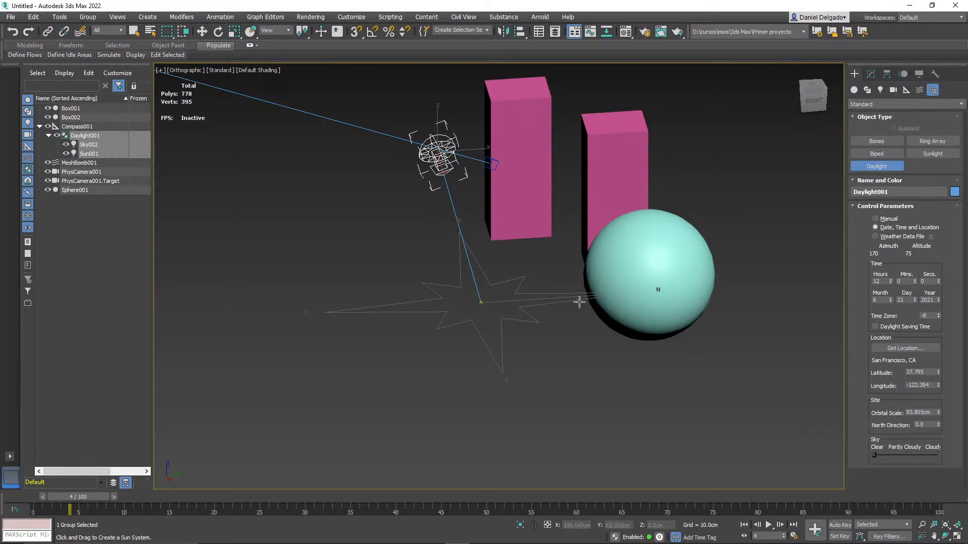
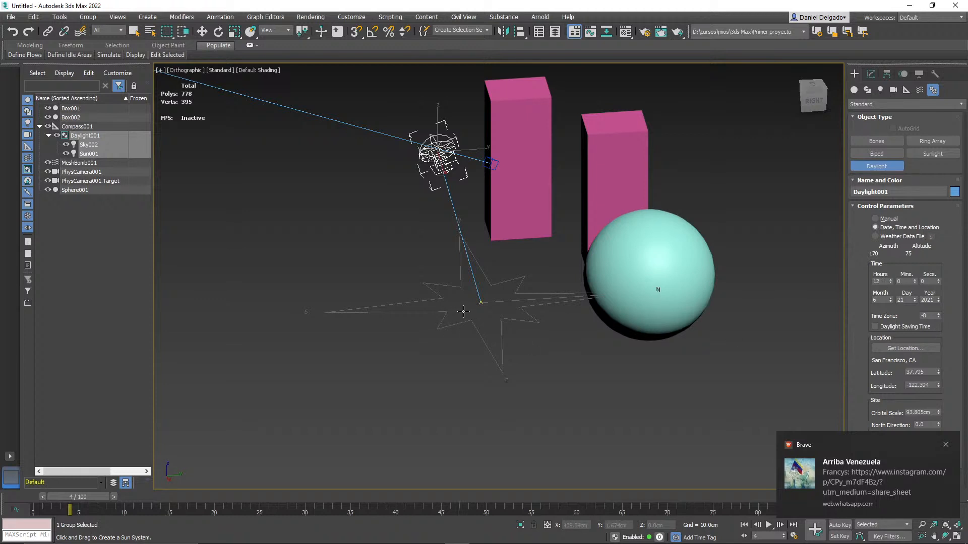
# Step: Delete the compass and the daylight object of the Daylight system
pyautogui.doubleClick(912, 386)
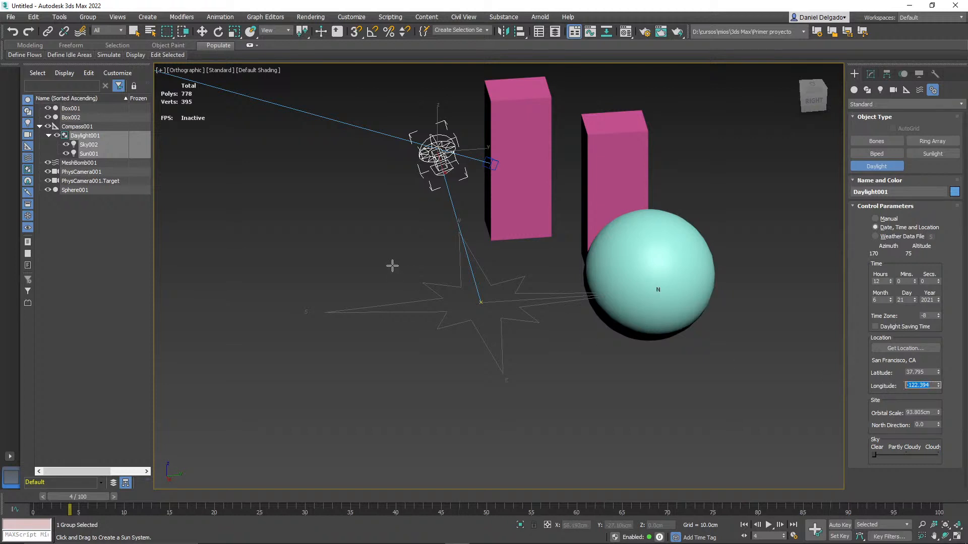
pyautogui.click(202, 32)
pyautogui.click(470, 321)
pyautogui.press('Delete')
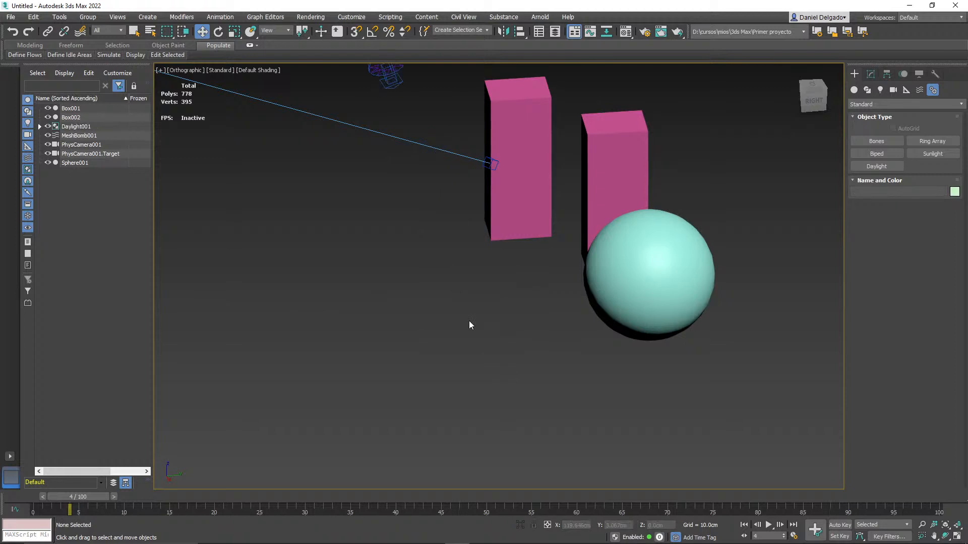
pyautogui.click(388, 79)
pyautogui.press('Delete')
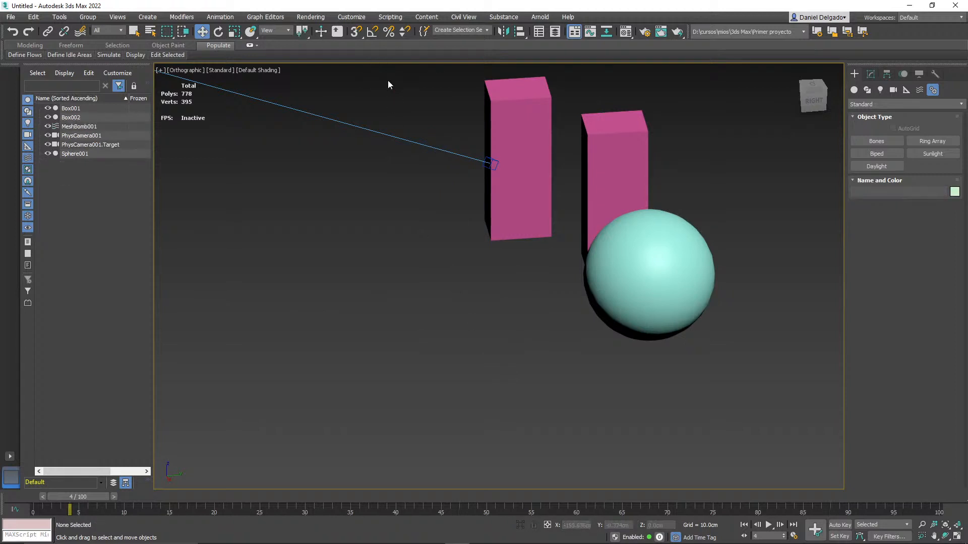
# Step: Delete the sphere that is bound to the bomb
pyautogui.click(645, 238)
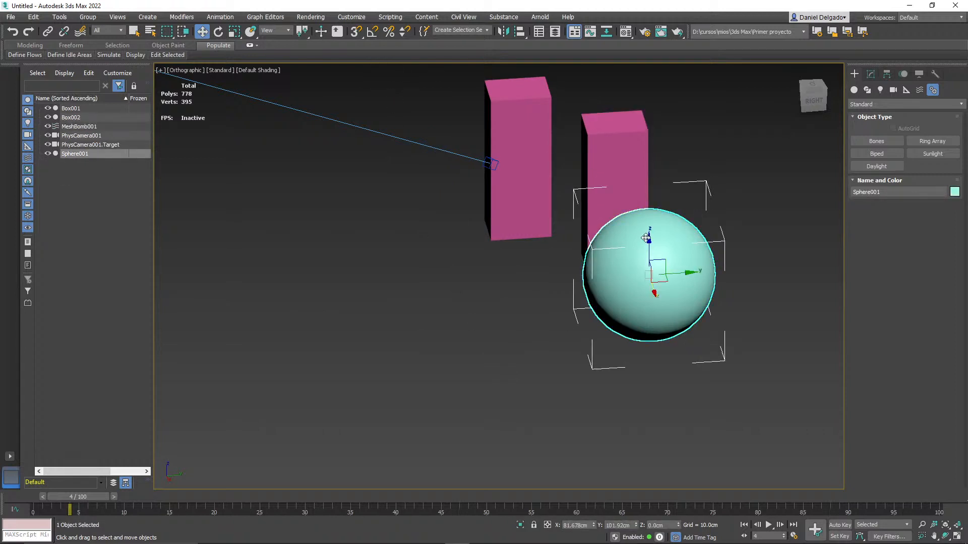
pyautogui.press('Delete')
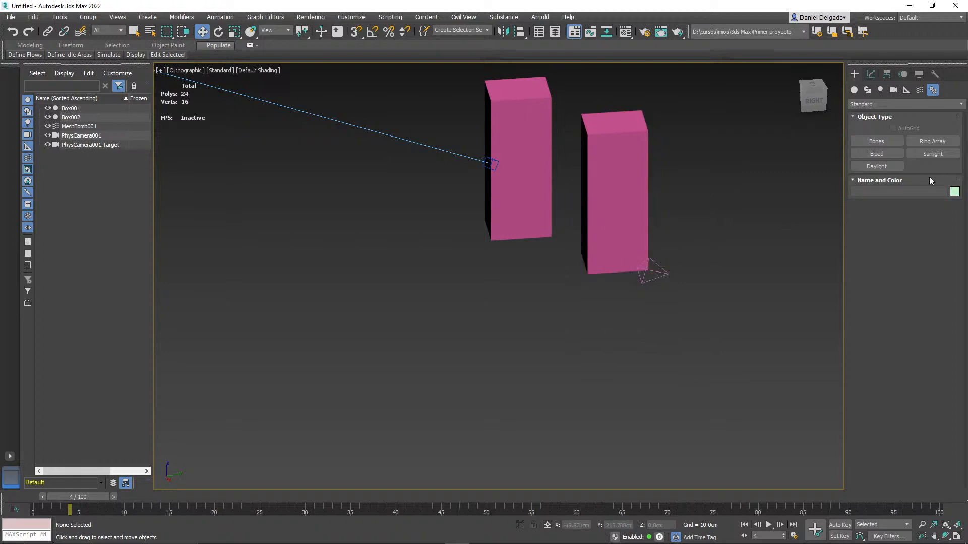
# Step: Draw a zigzag chain of three connected bones with an end bone in front of the two boxes
pyautogui.click(877, 141)
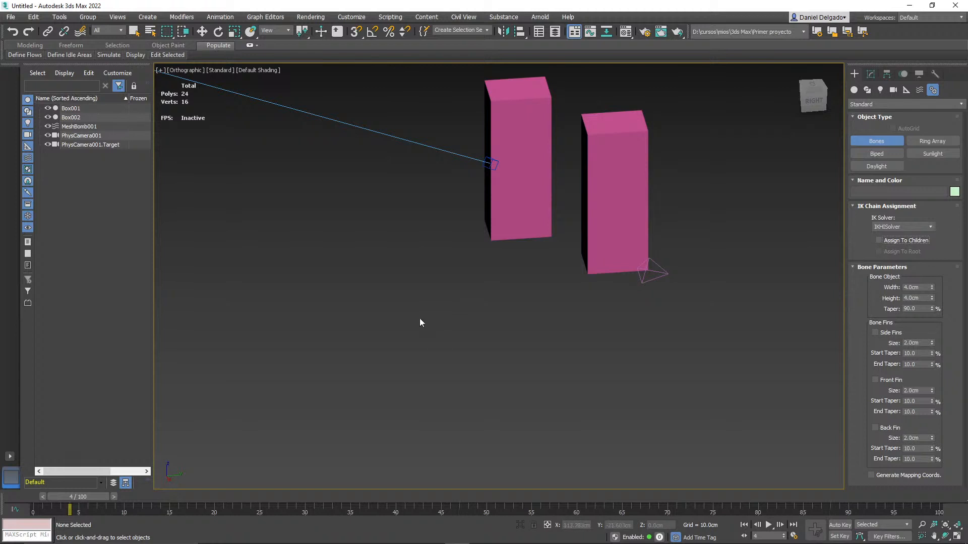
pyautogui.click(363, 260)
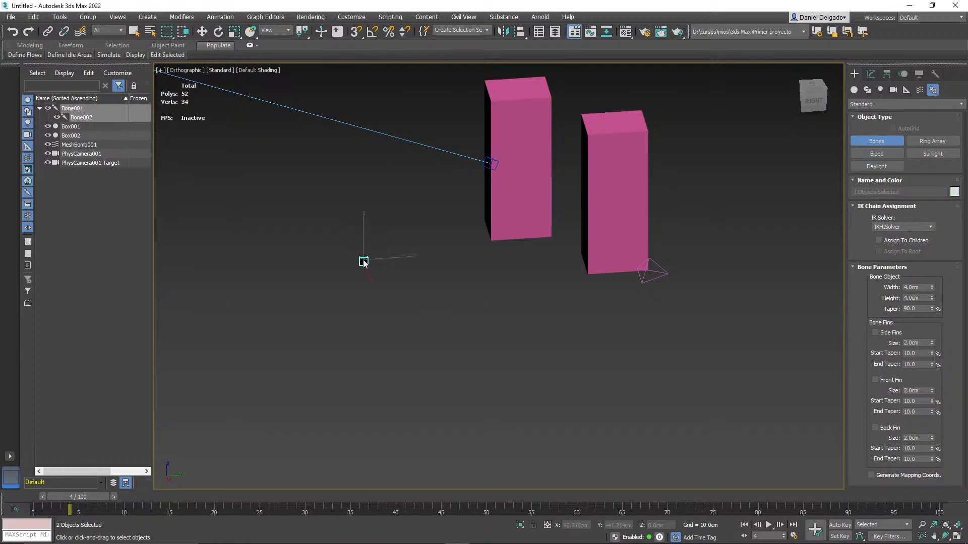
pyautogui.click(520, 294)
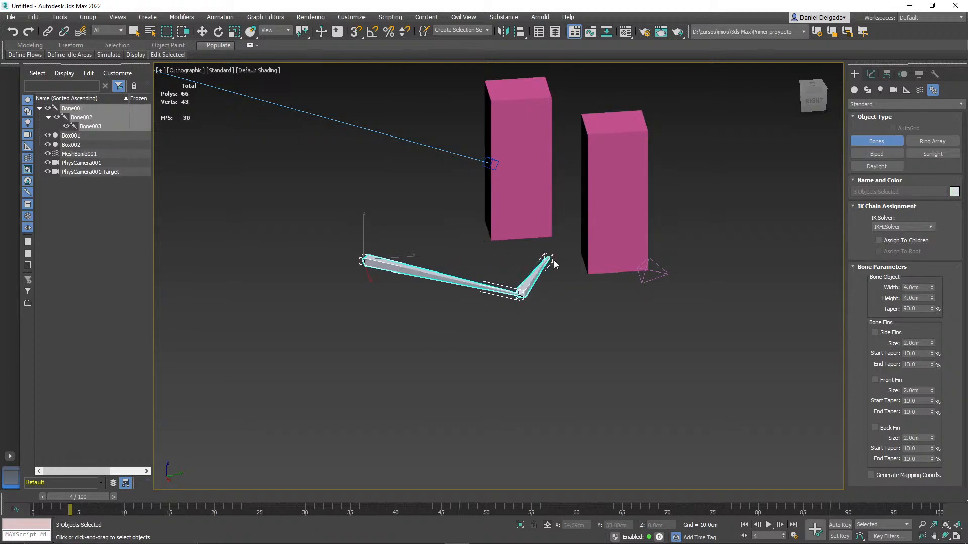
pyautogui.click(595, 292)
pyautogui.click(631, 249)
pyautogui.keyDown('alt'); pyautogui.moveTo(658, 316); pyautogui.dragTo(678, 344, button='middle'); pyautogui.keyUp('alt')
pyautogui.rightClick(673, 339)
pyautogui.rightClick(672, 339)
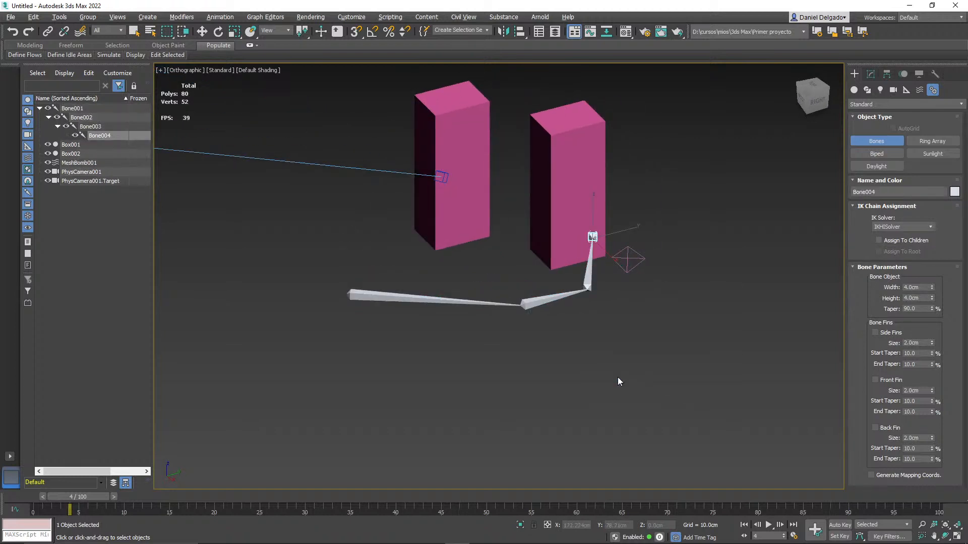
pyautogui.click(618, 377)
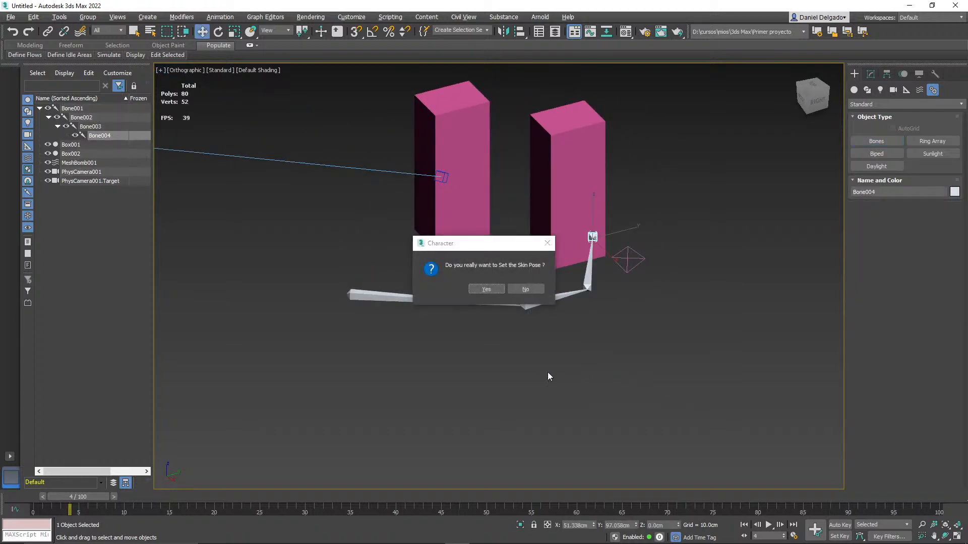
# Step: Decline setting the skin pose, render the bone chain in a near-top view, and close the render window
pyautogui.click(525, 289)
pyautogui.keyDown('alt'); pyautogui.moveTo(580, 343); pyautogui.dragTo(594, 309, button='middle'); pyautogui.keyUp('alt')
pyautogui.click(406, 156)
pyautogui.keyDown('alt'); pyautogui.moveTo(415, 200); pyautogui.dragTo(459, 314, button='middle'); pyautogui.keyUp('alt')
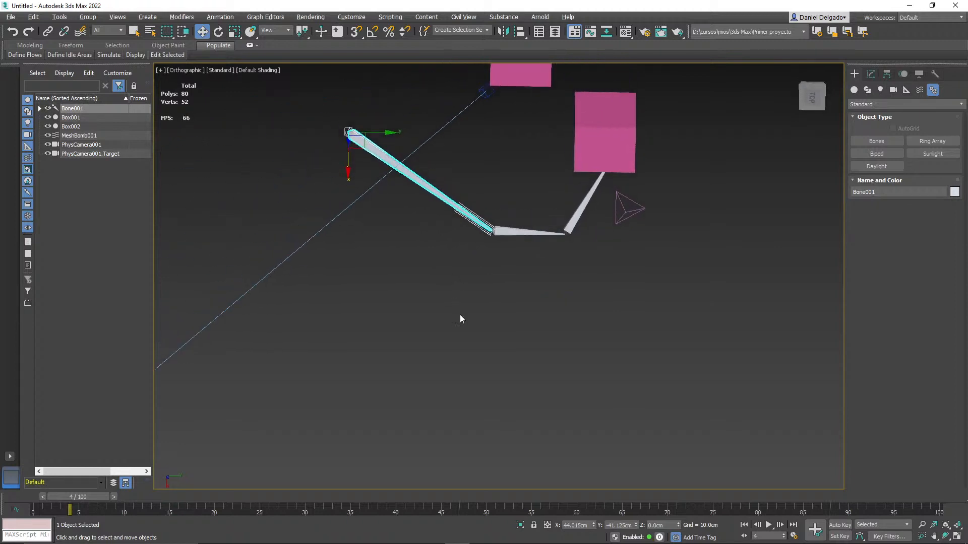
pyautogui.hotkey('shift', 'q')
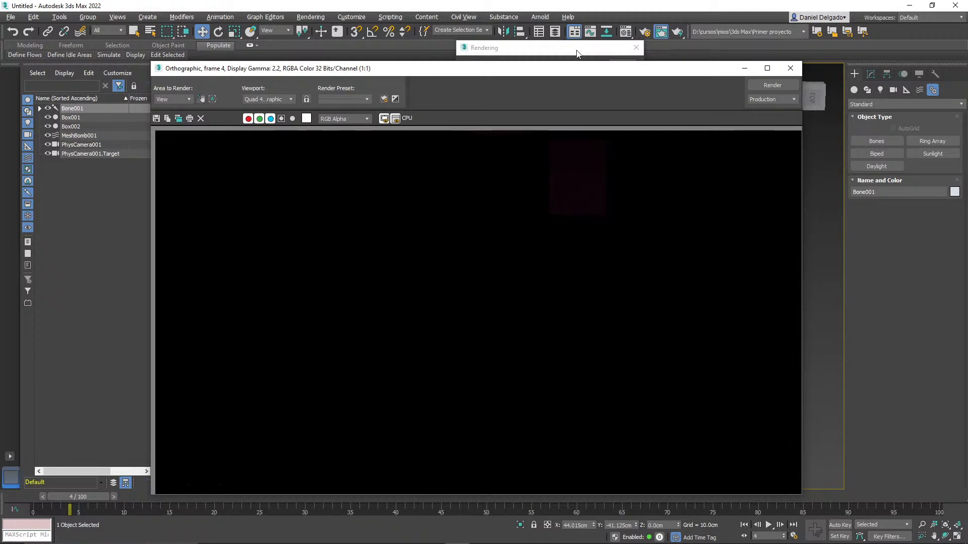
pyautogui.moveTo(561, 70); pyautogui.dragTo(581, 165)
pyautogui.click(817, 165)
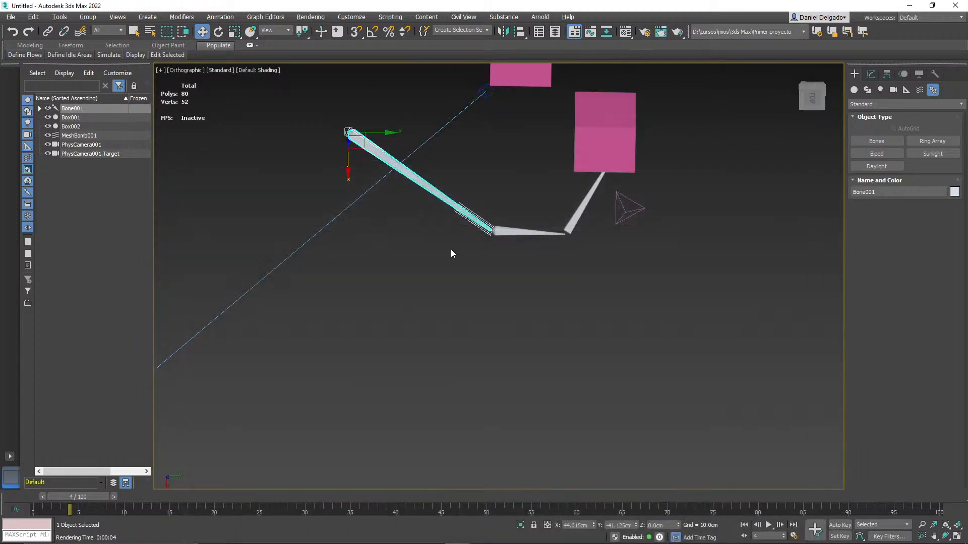
# Step: Delete the three long bones of the chain together
pyautogui.moveTo(533, 320); pyautogui.dragTo(521, 387, button='middle')
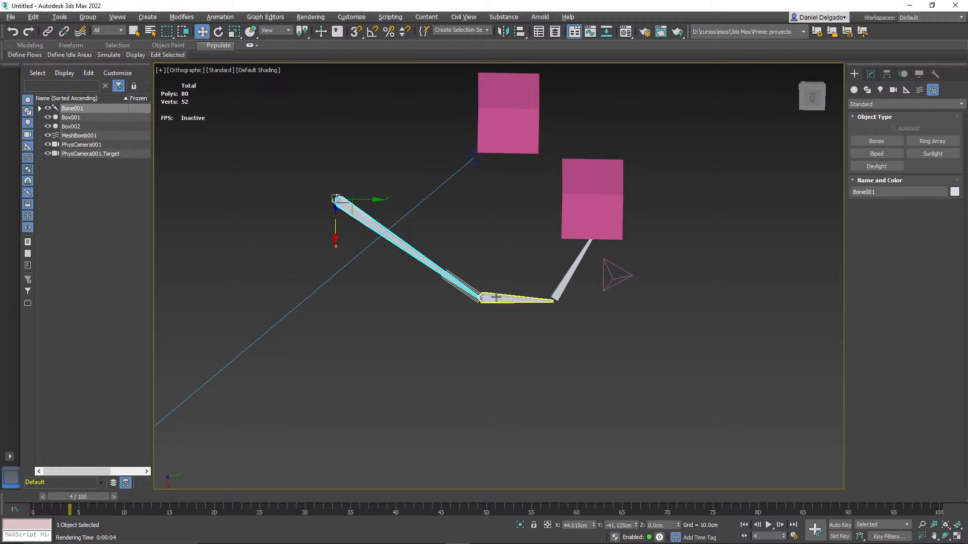
pyautogui.click(565, 268)
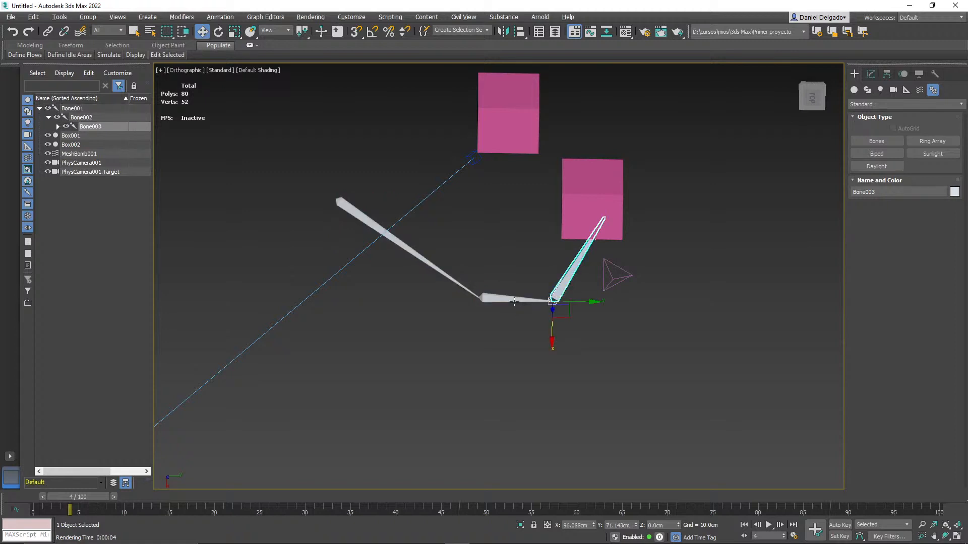
pyautogui.keyDown('ctrl'); pyautogui.click(504, 298); pyautogui.keyUp('ctrl')
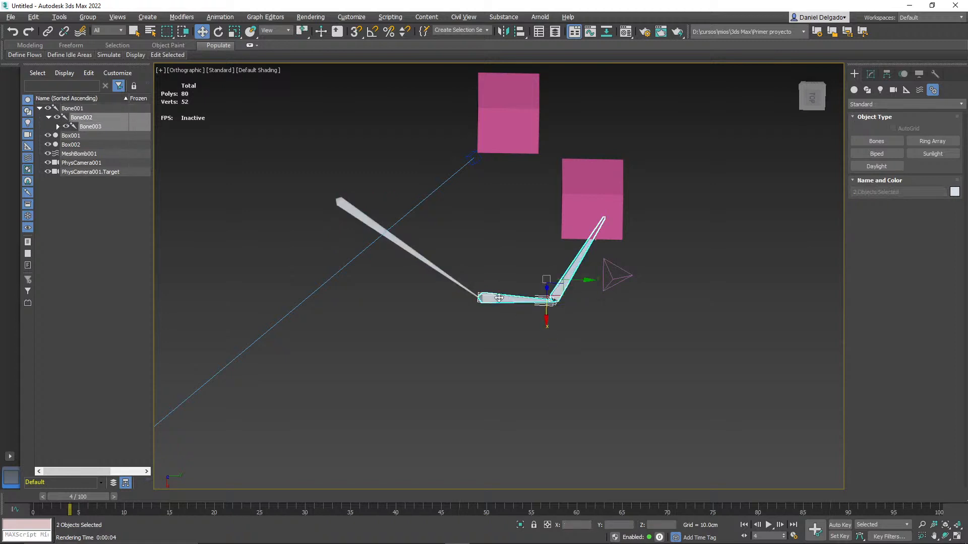
pyautogui.keyDown('ctrl'); pyautogui.click(443, 272); pyautogui.keyUp('ctrl')
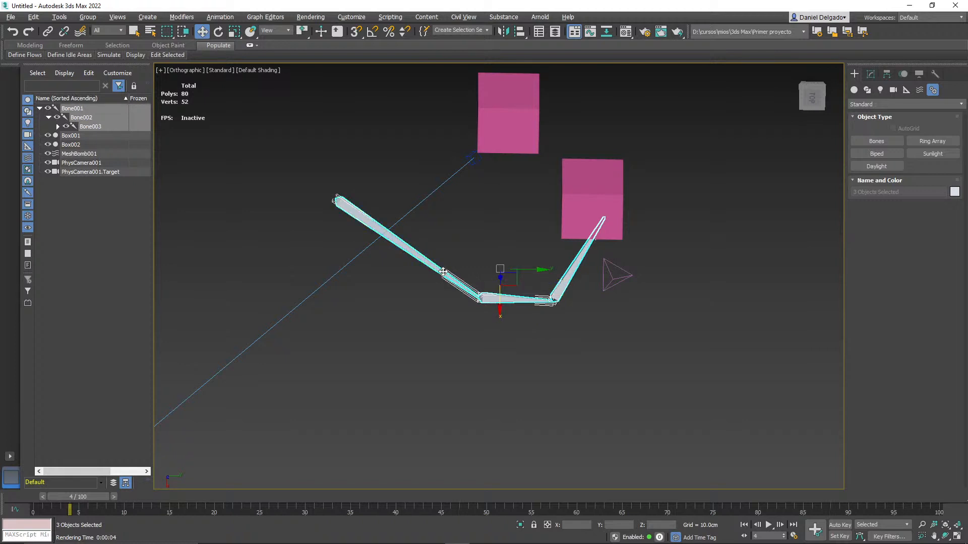
pyautogui.press('Delete')
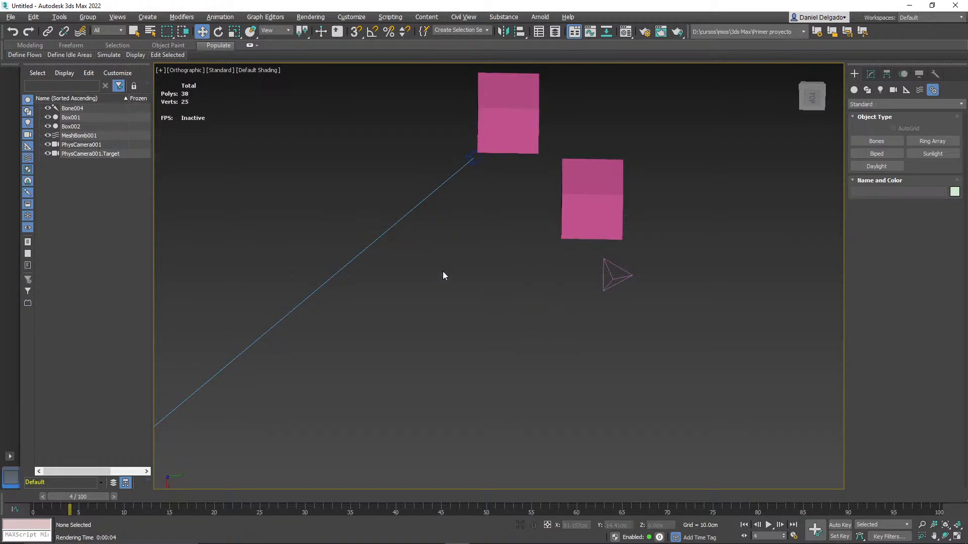
# Step: Create a Biped skeleton about 88.9 cm high beside the two boxes
pyautogui.click(891, 152)
pyautogui.keyDown('alt'); pyautogui.moveTo(495, 340); pyautogui.dragTo(449, 355, button='middle'); pyautogui.keyUp('alt')
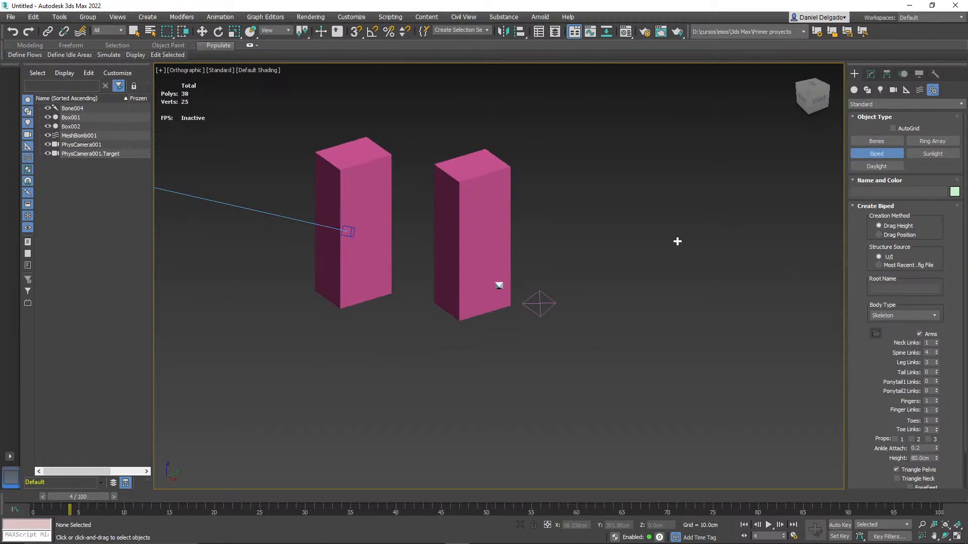
pyautogui.moveTo(275, 367); pyautogui.dragTo(275, 212)
pyautogui.keyDown('alt'); pyautogui.moveTo(357, 343); pyautogui.dragTo(473, 333, button='middle'); pyautogui.keyUp('alt')
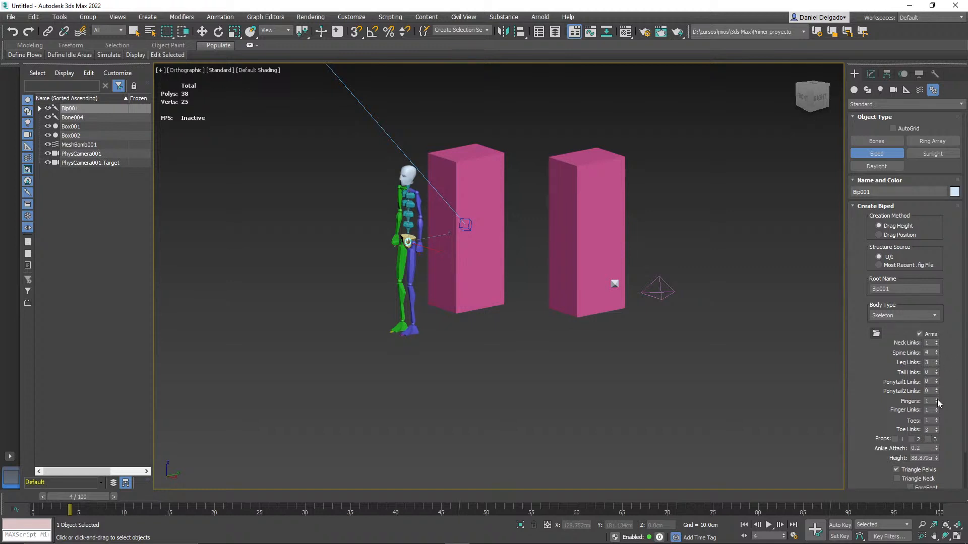
# Step: Set the biped's number of fingers to 5
pyautogui.click(928, 401)
pyautogui.write('5')
pyautogui.moveTo(455, 314); pyautogui.dragTo(482, 328, button='middle')
pyautogui.scroll(4, 445, 324)
pyautogui.scroll(5, 468, 277)
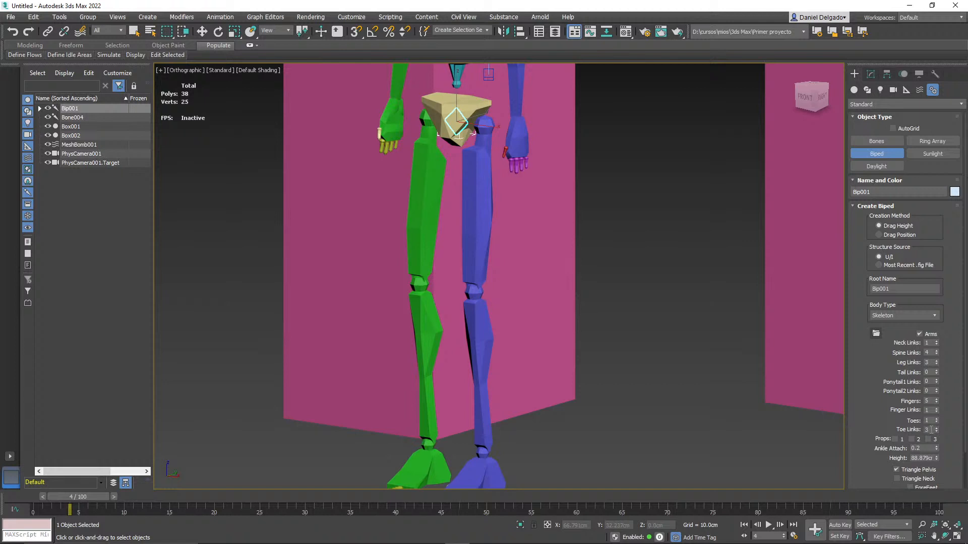
# Step: Set the biped's number of toes to 5
pyautogui.keyDown('alt'); pyautogui.moveTo(777, 391); pyautogui.dragTo(725, 349, button='middle'); pyautogui.keyUp('alt')
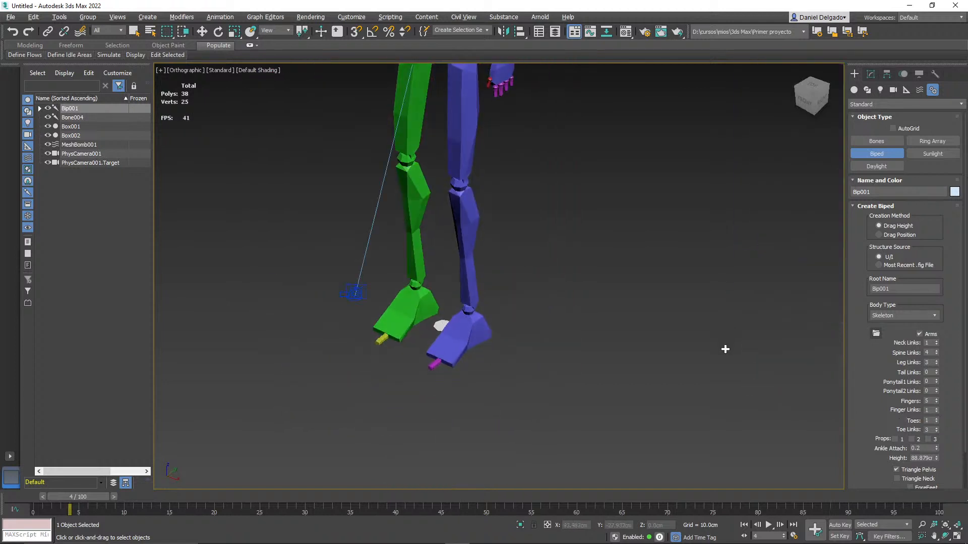
pyautogui.doubleClick(932, 420)
pyautogui.write('5')
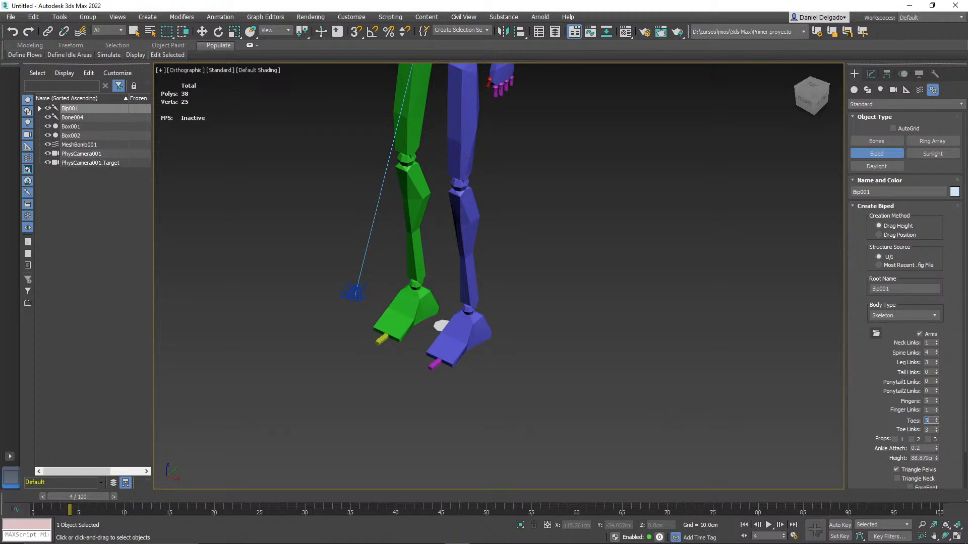
pyautogui.press('Return')
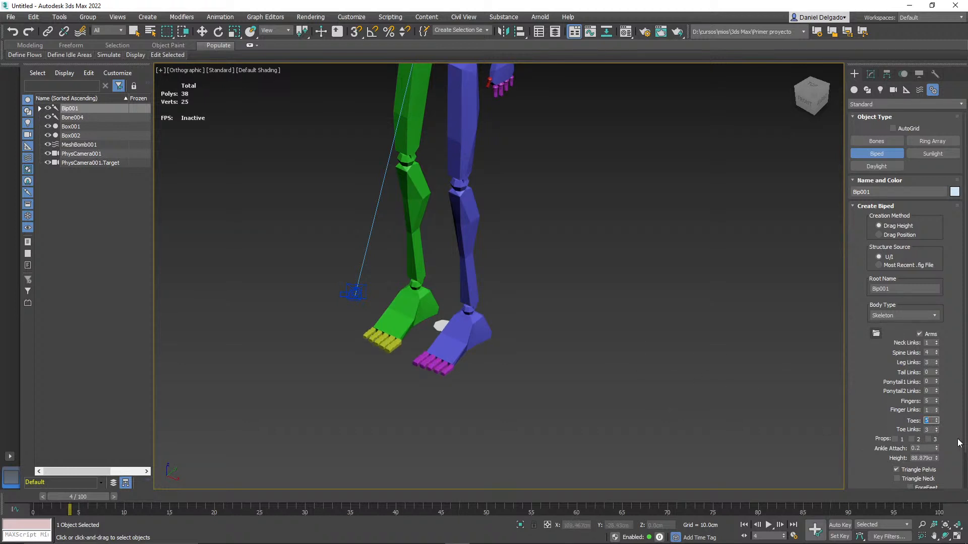
# Step: Set the biped's finger links to 3
pyautogui.click(936, 409)
pyautogui.click(936, 408)
pyautogui.moveTo(546, 218); pyautogui.dragTo(504, 289, button='middle')
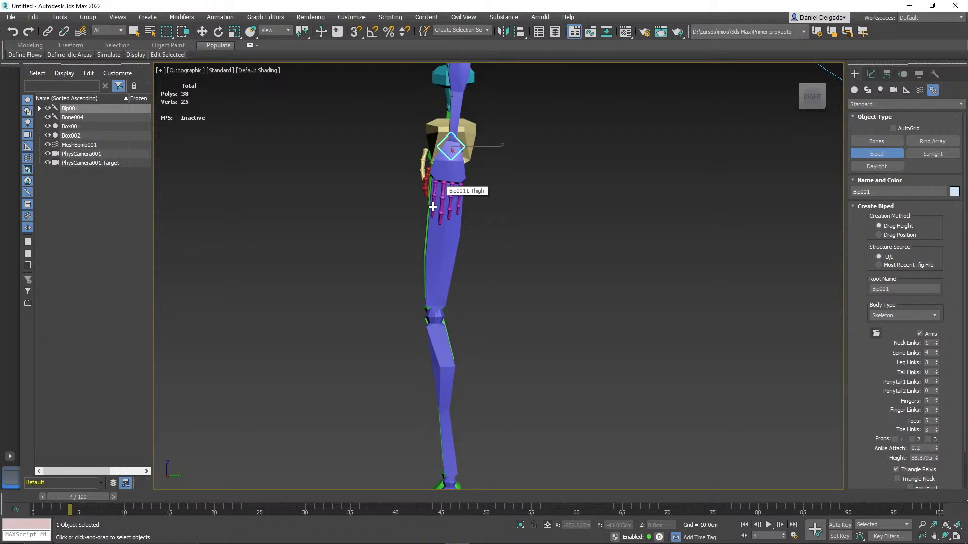
pyautogui.keyDown('alt'); pyautogui.moveTo(454, 287); pyautogui.dragTo(480, 291, button='middle'); pyautogui.keyUp('alt')
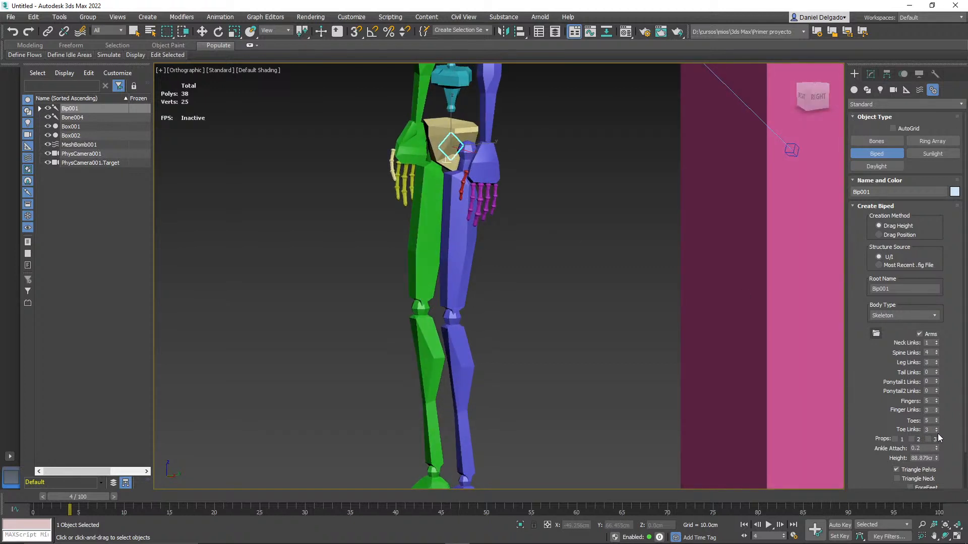
# Step: Try out the biped's Prop 1 and several spine link counts, returning to no prop and 4 spine links
pyautogui.click(896, 440)
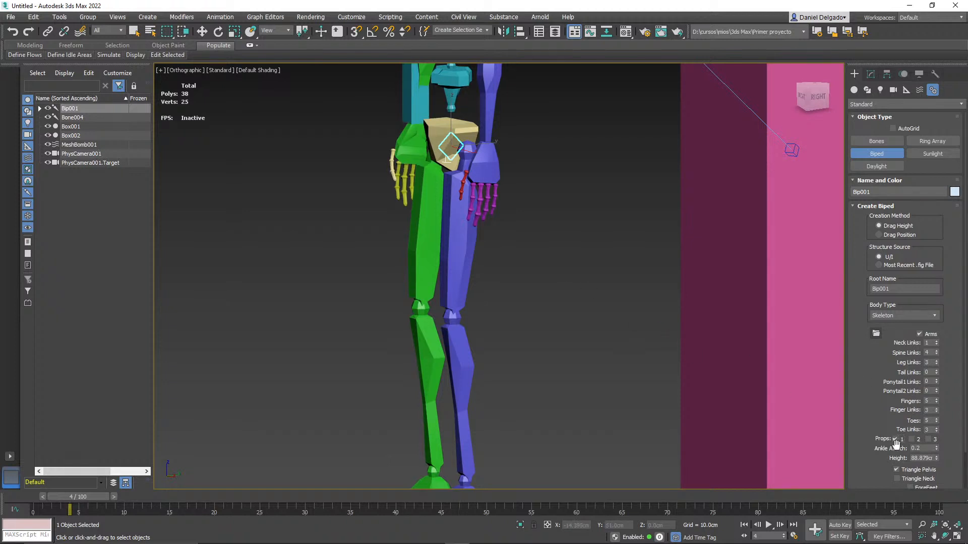
pyautogui.click(895, 440)
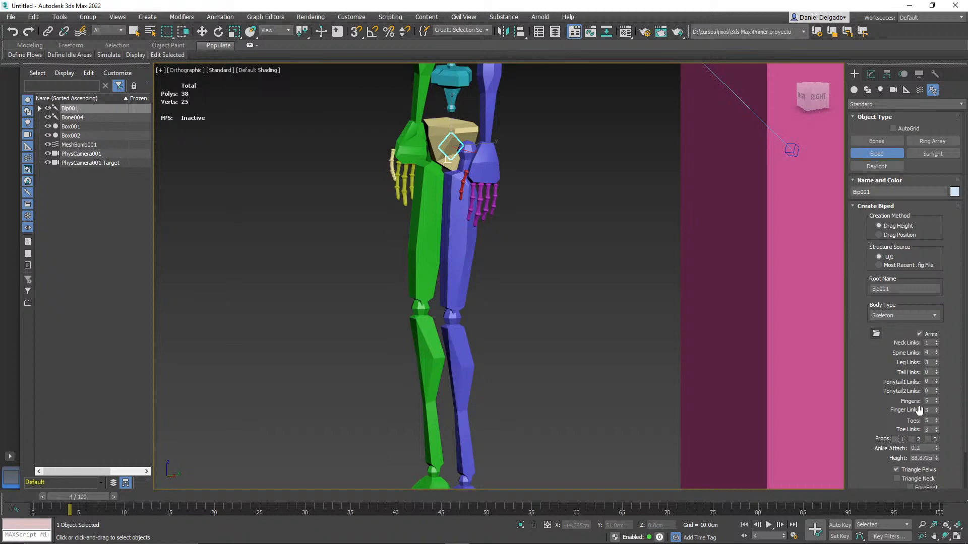
pyautogui.scroll(-5, 514, 309)
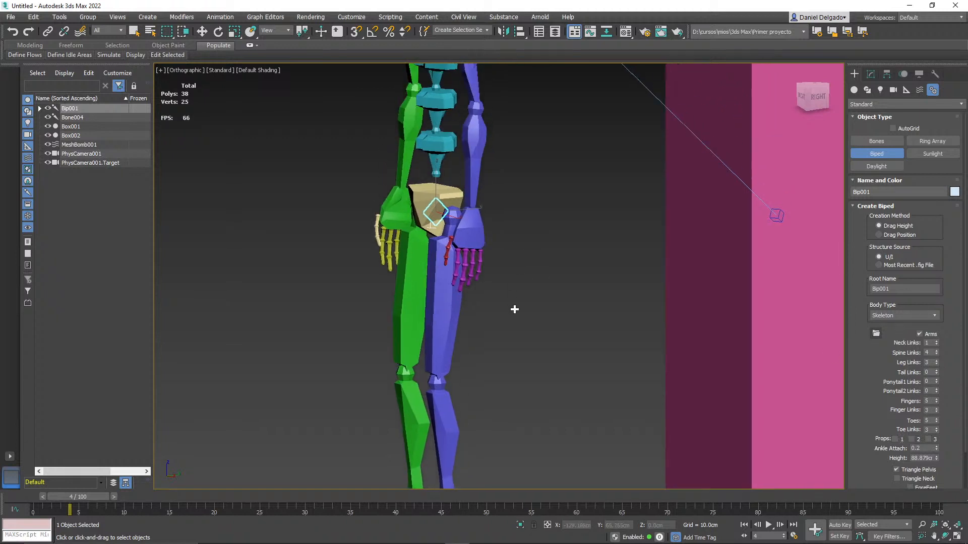
pyautogui.moveTo(515, 319); pyautogui.dragTo(514, 369, button='middle')
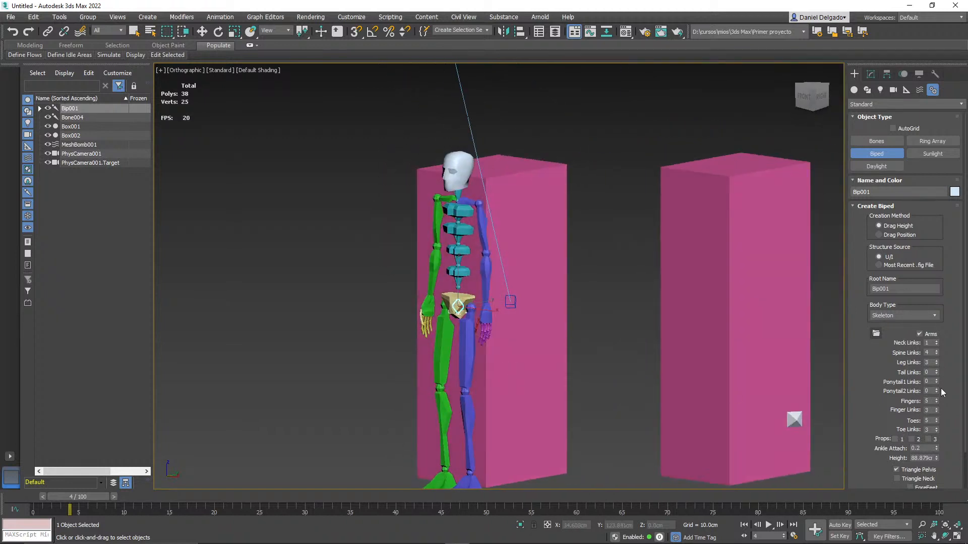
pyautogui.click(935, 352)
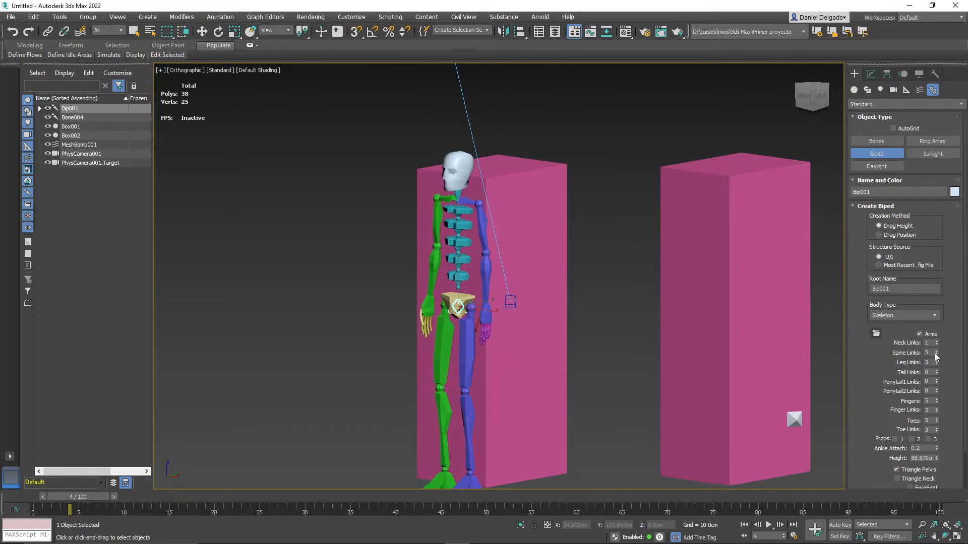
pyautogui.click(936, 352)
pyautogui.click(936, 354)
pyautogui.click(936, 353)
pyautogui.click(936, 354)
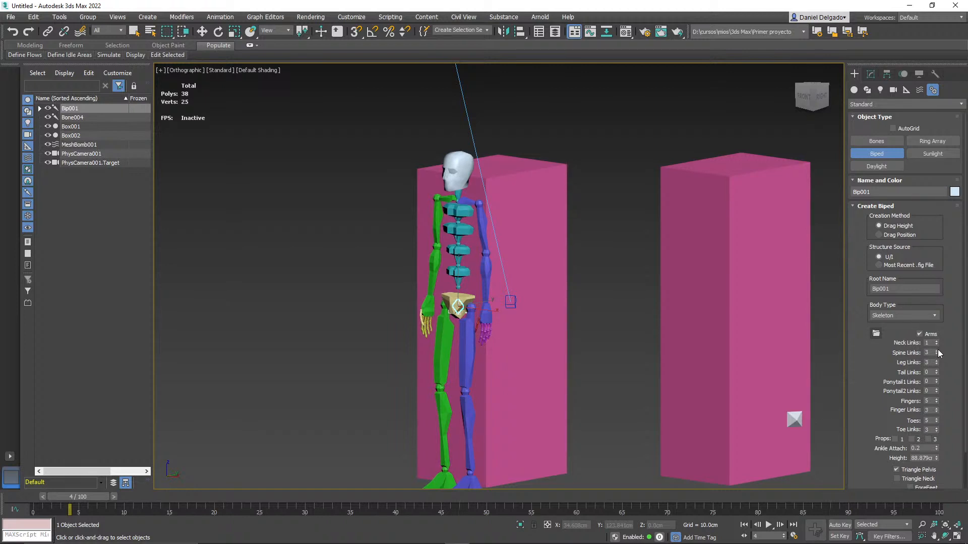
pyautogui.click(937, 350)
# Step: Set the biped's leg links to 4 and finish creating the biped
pyautogui.click(936, 361)
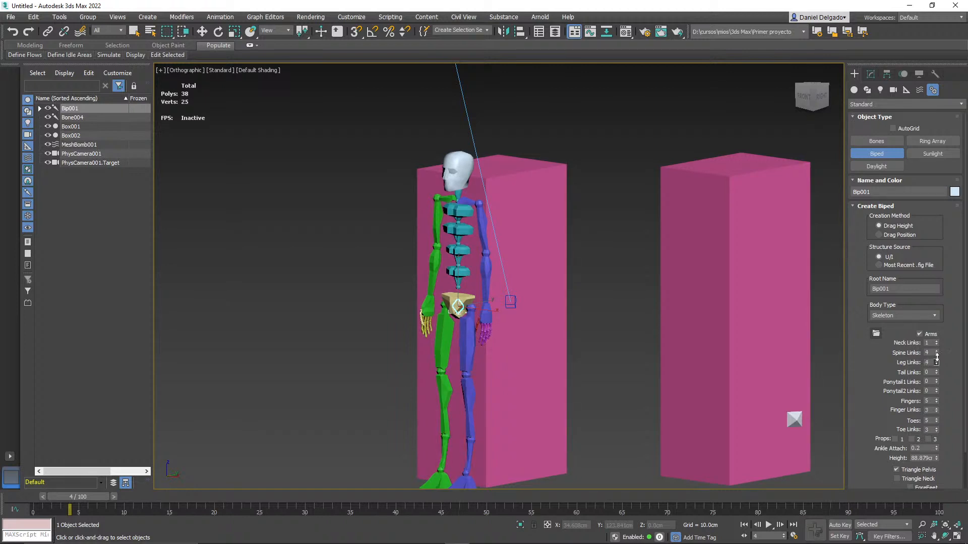
pyautogui.click(936, 364)
pyautogui.click(937, 360)
pyautogui.keyDown('alt'); pyautogui.moveTo(592, 402); pyautogui.dragTo(672, 367, button='middle'); pyautogui.keyUp('alt')
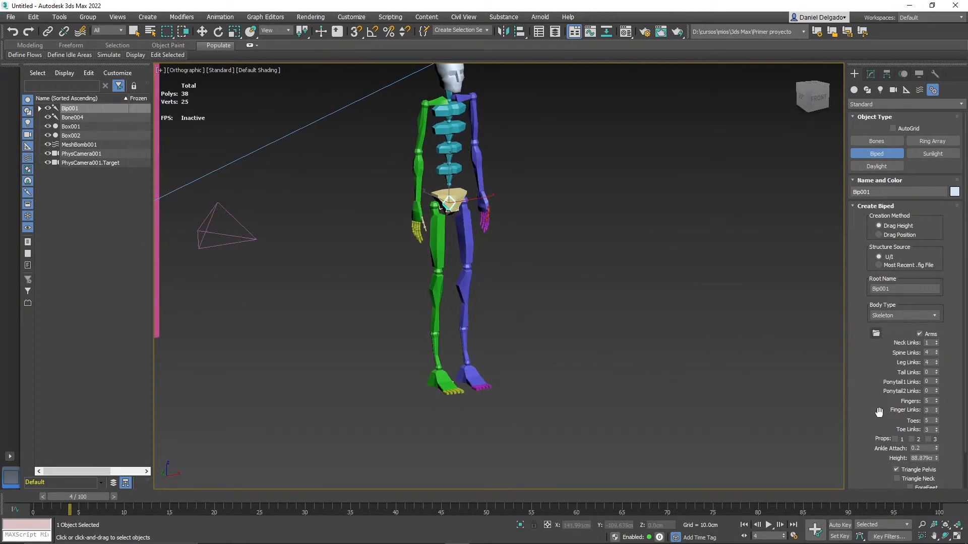
pyautogui.click(439, 360)
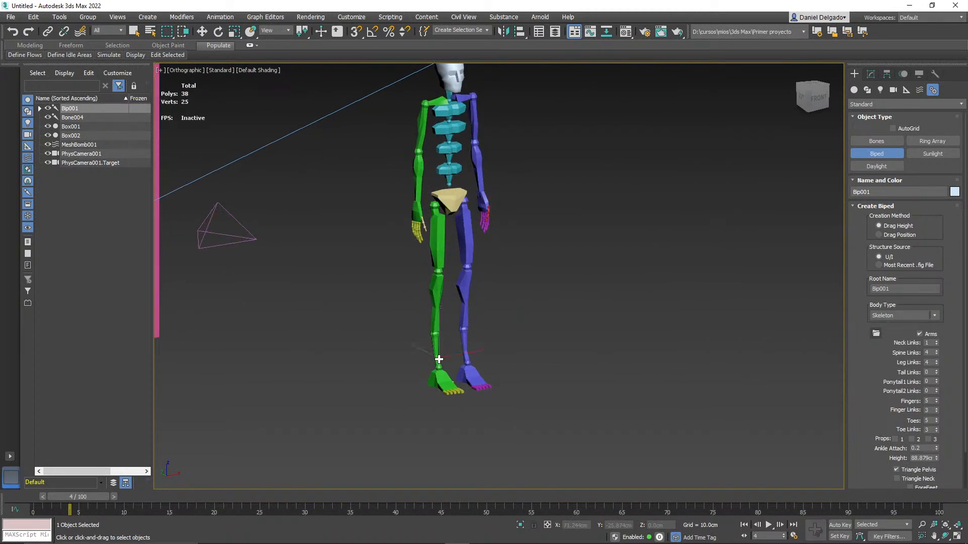
pyautogui.click(445, 326)
pyautogui.rightClick(365, 298)
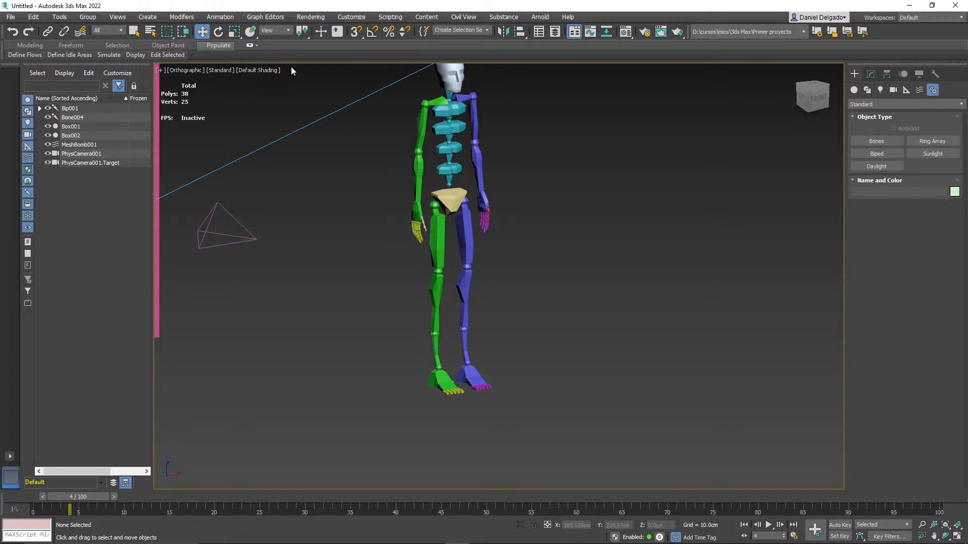
# Step: Lift the biped's right foot in side view to bend the leg, and undo the move
pyautogui.click(442, 383)
pyautogui.keyDown('alt'); pyautogui.moveTo(443, 381); pyautogui.dragTo(504, 434, button='middle'); pyautogui.keyUp('alt')
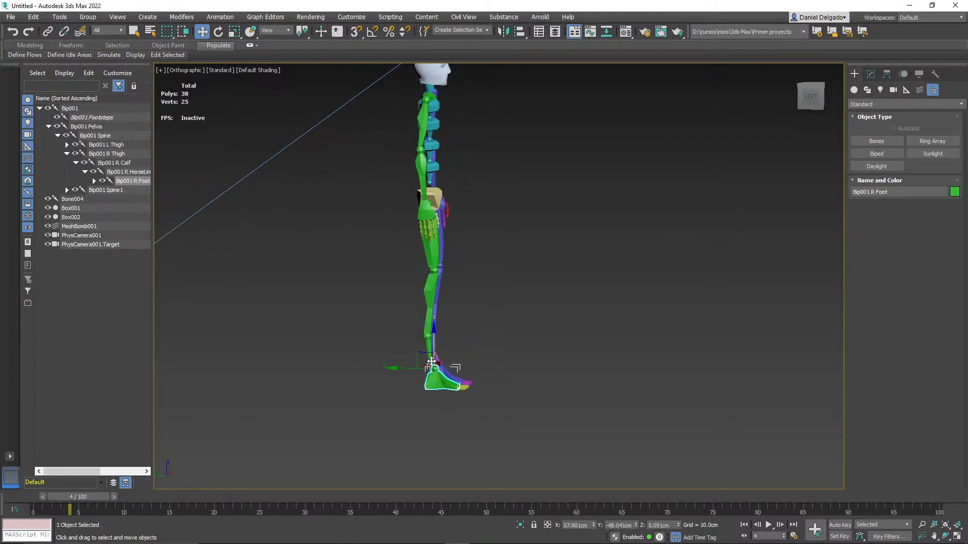
pyautogui.moveTo(422, 356); pyautogui.dragTo(428, 329)
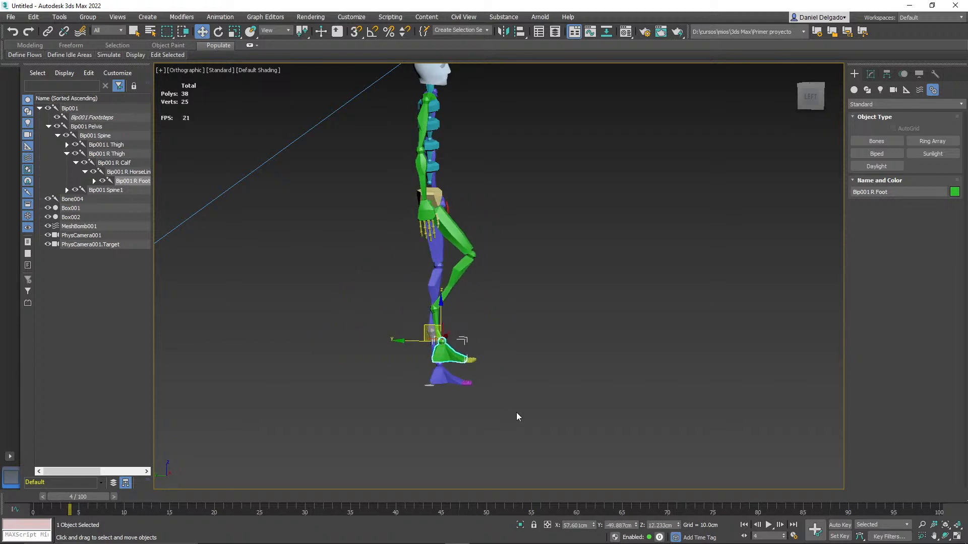
pyautogui.hotkey('ctrl', 'z')
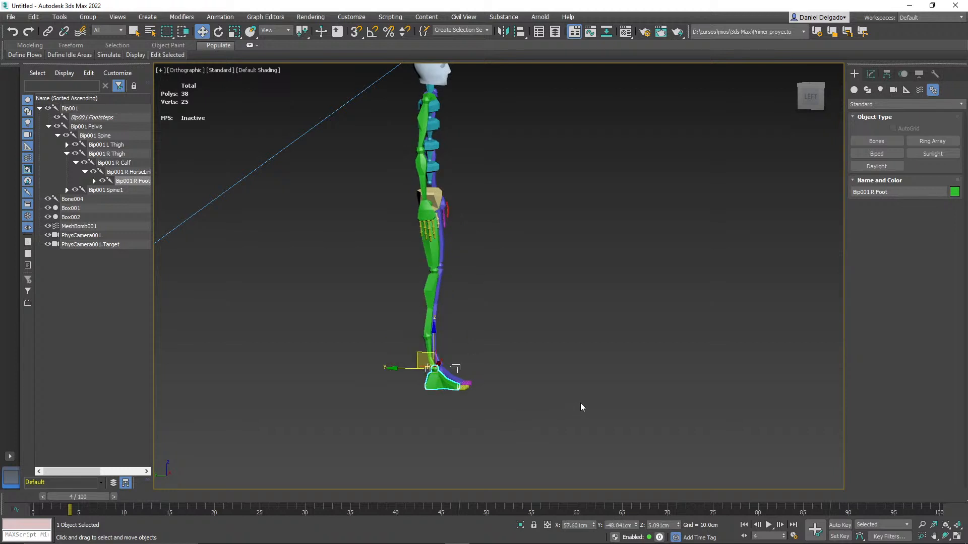
pyautogui.press('f')
pyautogui.scroll(-3, 517, 416)
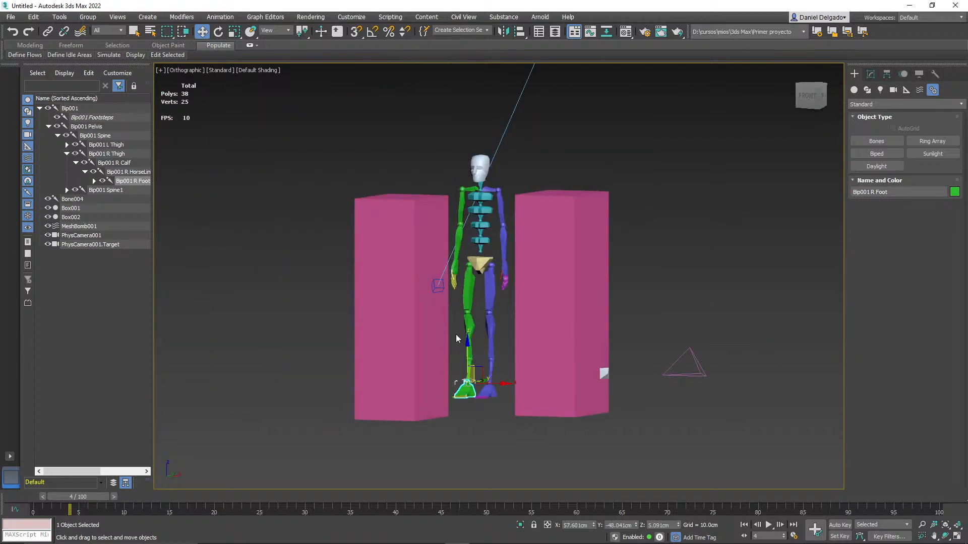
pyautogui.click(854, 91)
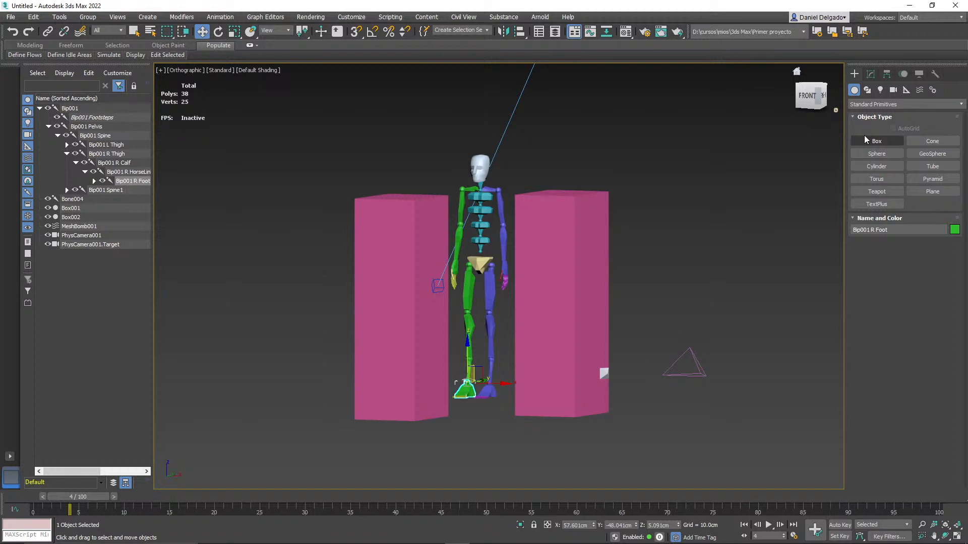
pyautogui.click(880, 144)
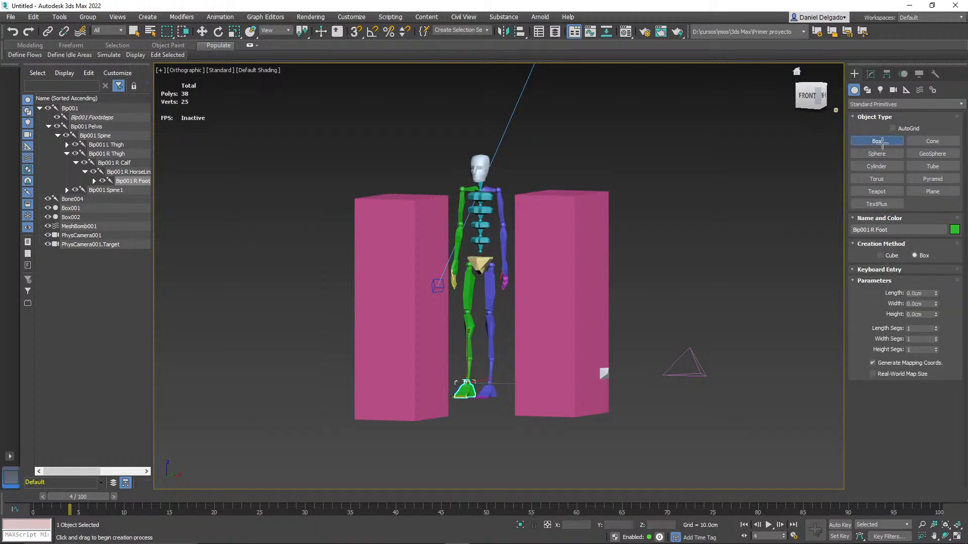
pyautogui.doubleClick(922, 341)
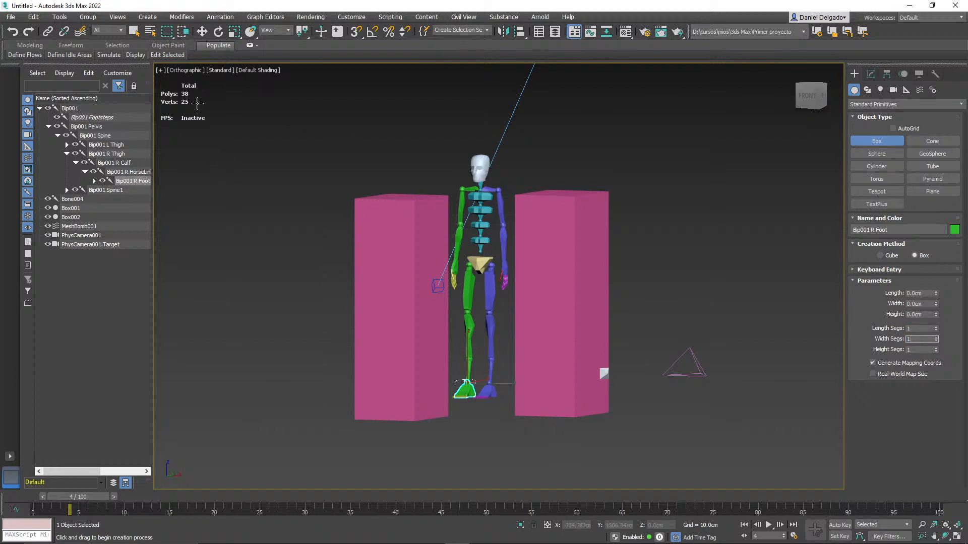
# Step: Reset 3ds Max to an empty scene without saving the changes
pyautogui.click(11, 17)
pyautogui.click(25, 46)
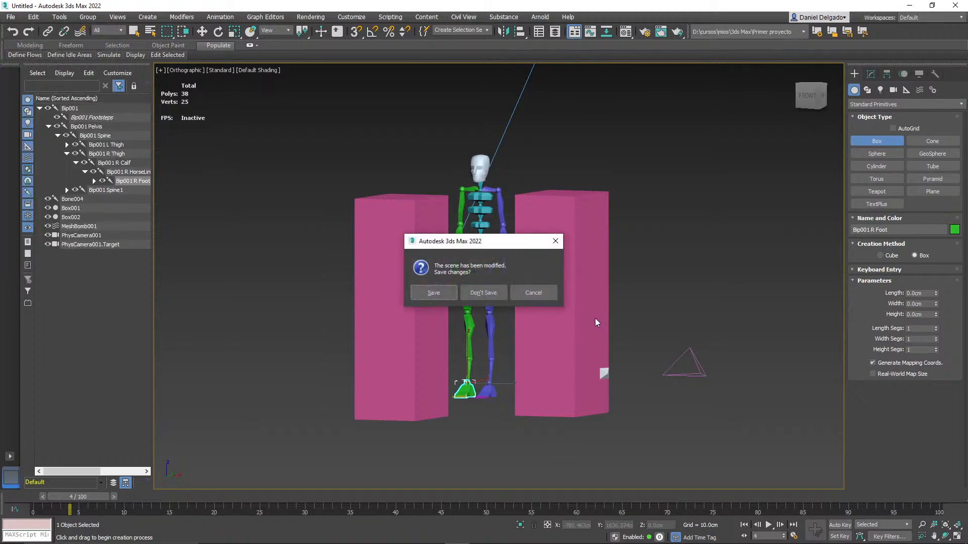
pyautogui.click(481, 294)
pyautogui.click(456, 294)
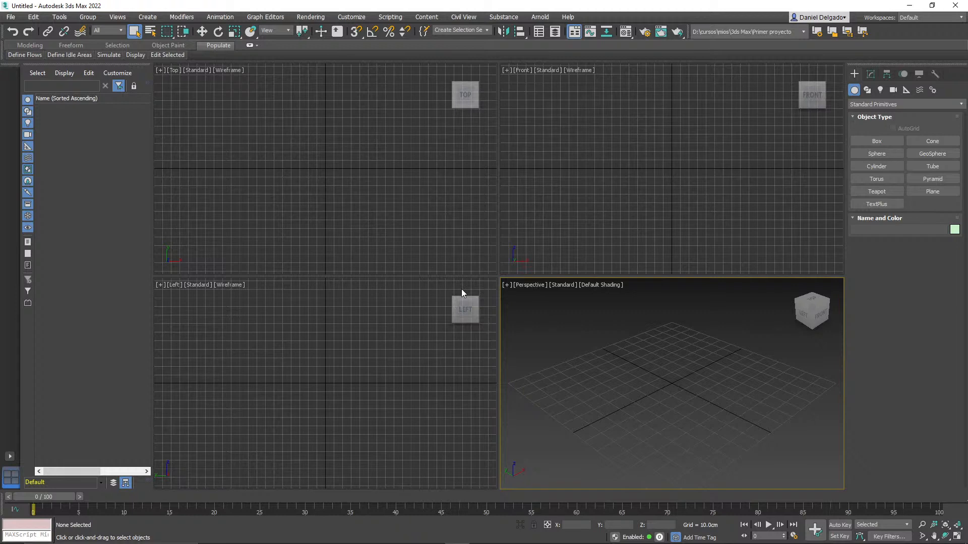
# Step: Create a sphere of about 44 cm radius centred on the origin in the Top view and show its modifiable parameters
pyautogui.click(350, 415)
pyautogui.click(598, 397)
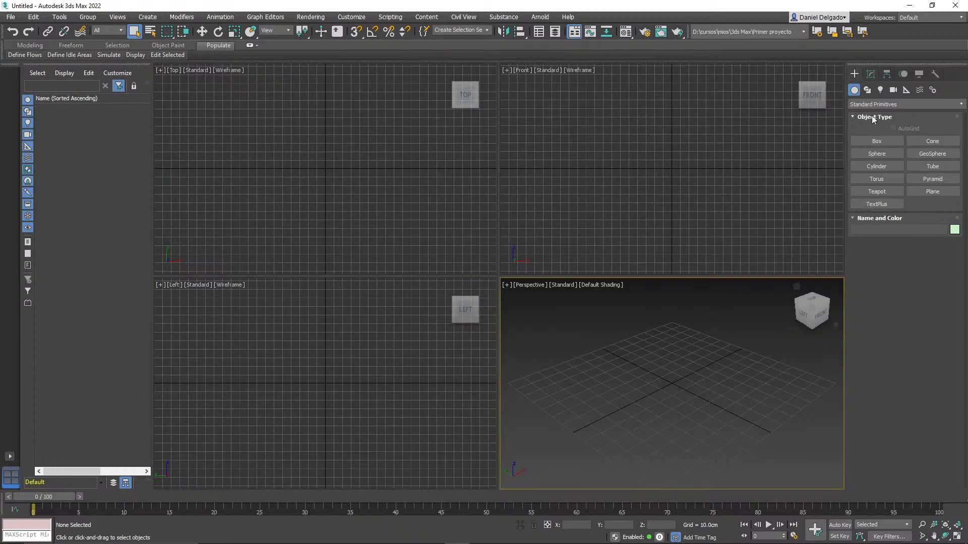
pyautogui.click(876, 153)
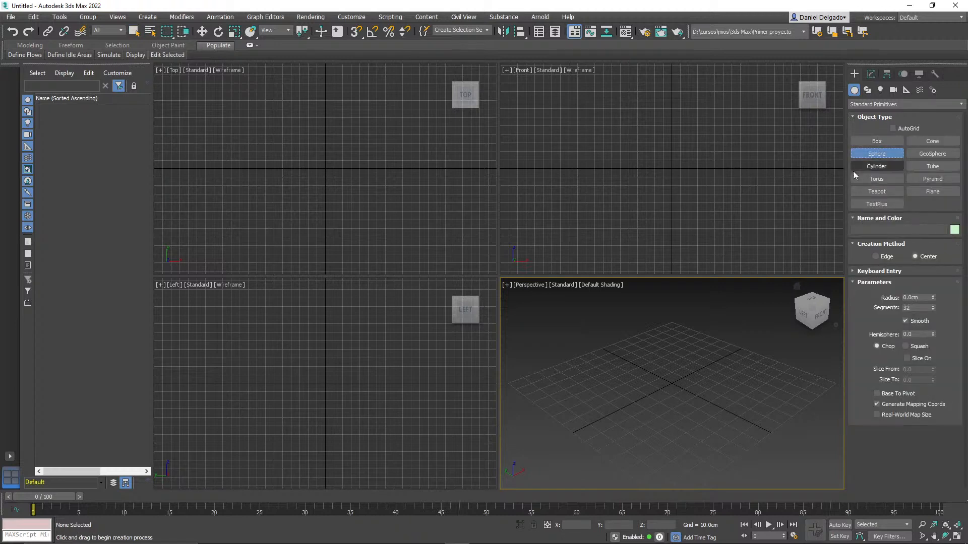
pyautogui.moveTo(324, 167); pyautogui.dragTo(356, 199)
pyautogui.click(870, 74)
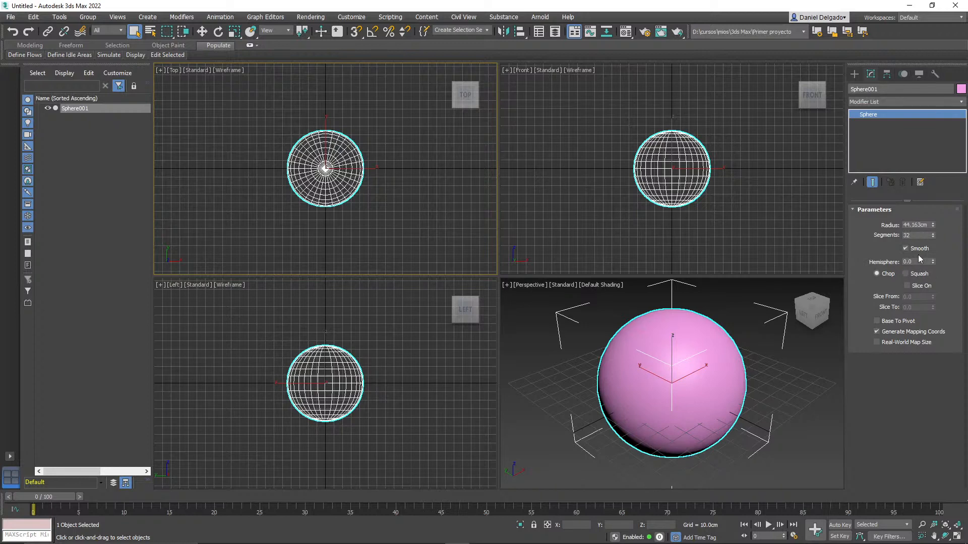
# Step: Look through the available modifiers and apply a Bend modifier to the sphere
pyautogui.click(885, 101)
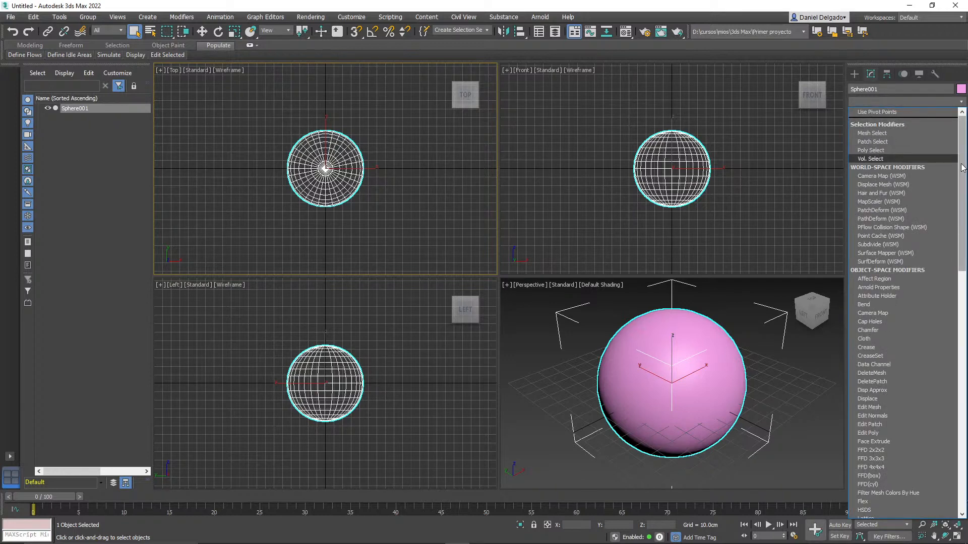
pyautogui.scroll(-15, 962, 167)
pyautogui.moveTo(961, 328); pyautogui.dragTo(962, 172)
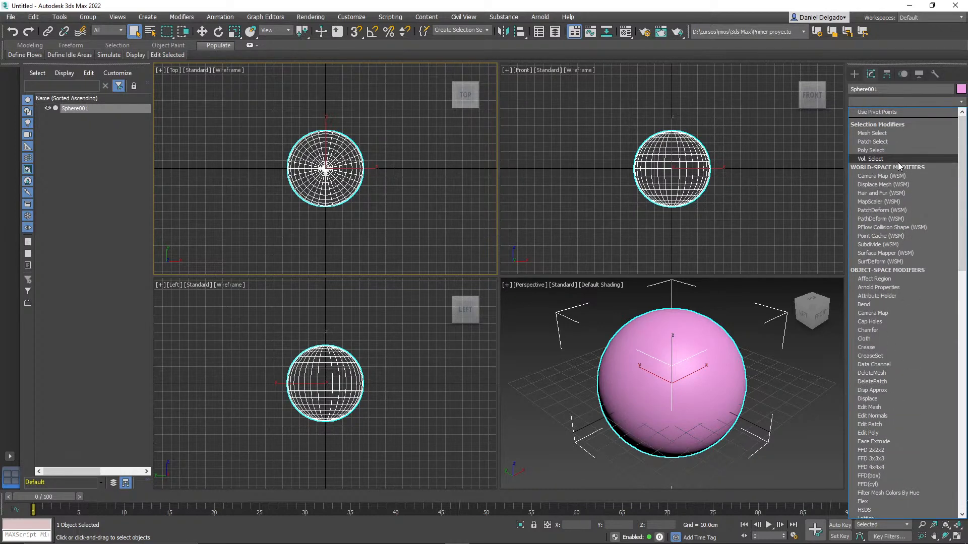
pyautogui.click(891, 304)
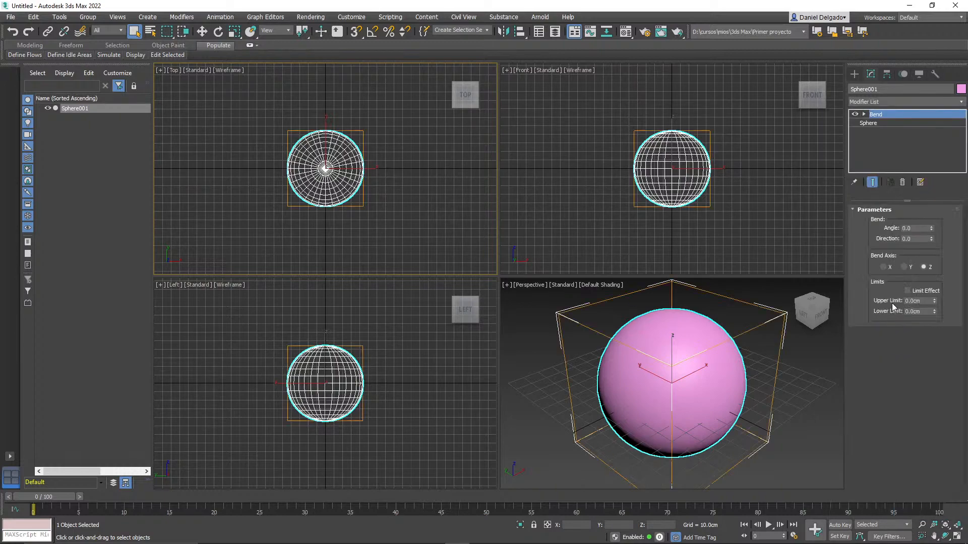
# Step: Try a bend angle of 42.5 with a direction of 48.5 on the sphere, and reduce the bend angle
pyautogui.moveTo(930, 229); pyautogui.dragTo(936, 184)
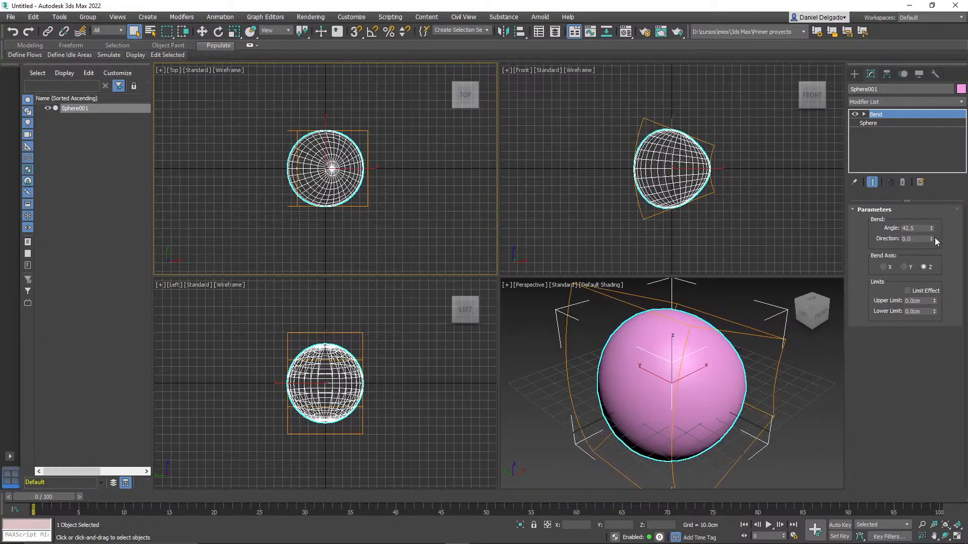
pyautogui.moveTo(931, 239); pyautogui.dragTo(933, 190)
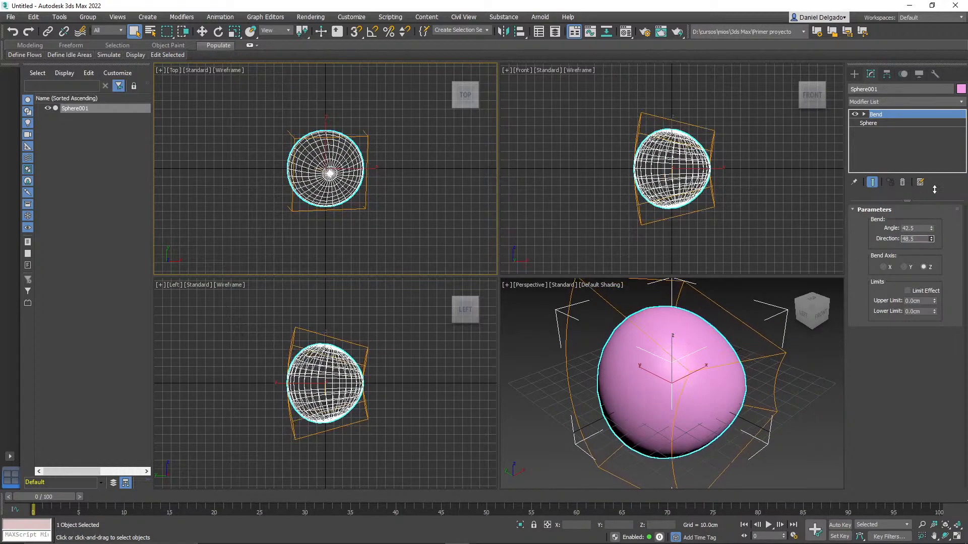
pyautogui.keyDown('alt'); pyautogui.moveTo(700, 228); pyautogui.dragTo(620, 231, button='middle'); pyautogui.keyUp('alt')
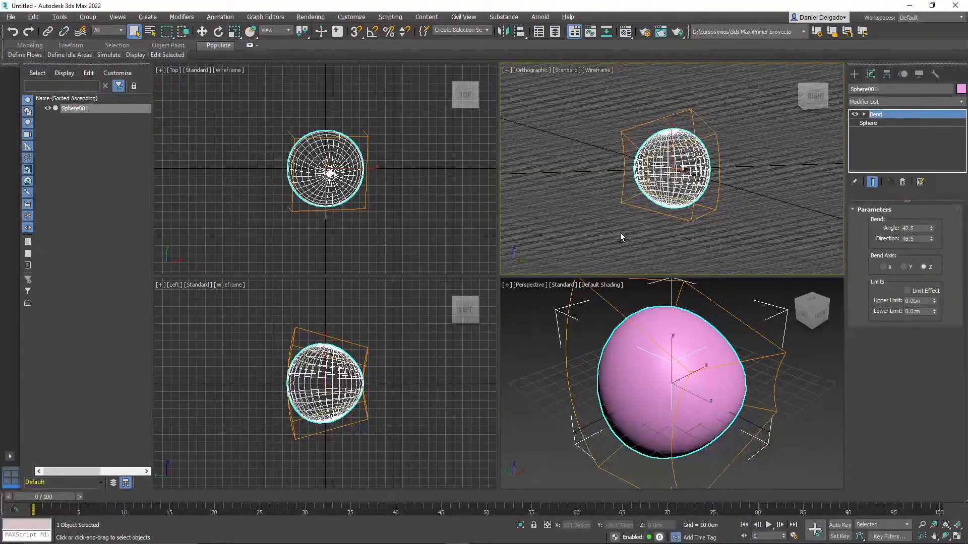
pyautogui.keyDown('alt'); pyautogui.moveTo(699, 243); pyautogui.dragTo(630, 246, button='middle'); pyautogui.keyUp('alt')
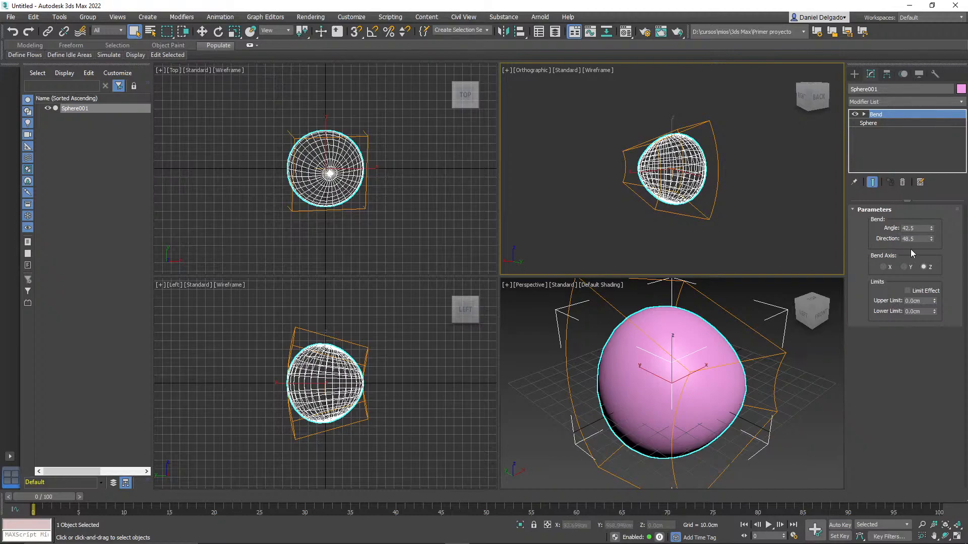
pyautogui.moveTo(930, 228); pyautogui.dragTo(932, 252)
# Step: Set the base sphere's segments to 7 and remove the Bend modifier from its stack
pyautogui.click(872, 123)
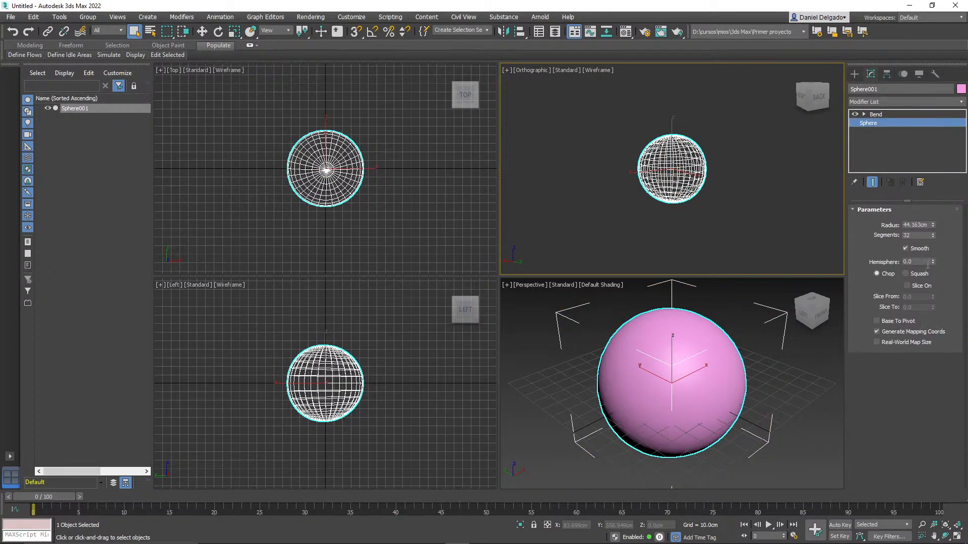
pyautogui.moveTo(933, 237)
pyautogui.mouseDown()
pyautogui.moveTo(939, 251)
pyautogui.moveTo(926, 134)
pyautogui.moveTo(930, 247)
pyautogui.moveTo(929, 174)
pyautogui.moveTo(945, 252)
pyautogui.moveTo(948, 216)
pyautogui.moveTo(947, 226)
pyautogui.mouseUp()
pyautogui.click(875, 114)
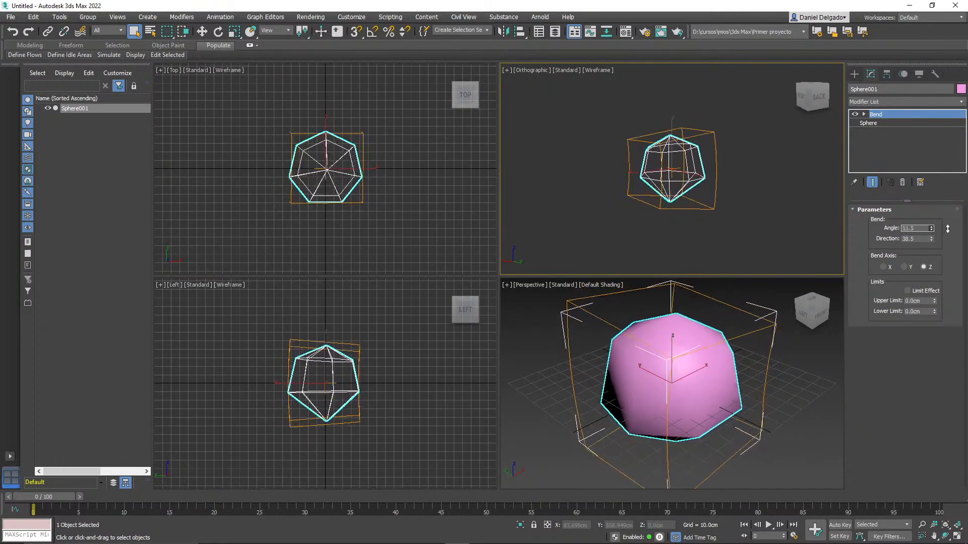
pyautogui.click(902, 182)
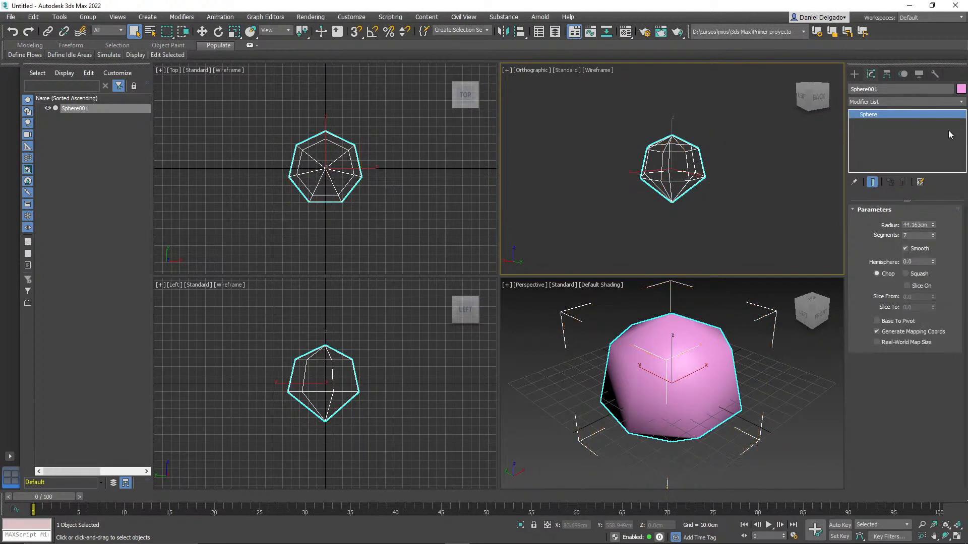
# Step: Browse the world-space and object-space modifiers available for the sphere, including Edit Poly, without applying any
pyautogui.click(958, 102)
pyautogui.scroll(-2, 963, 171)
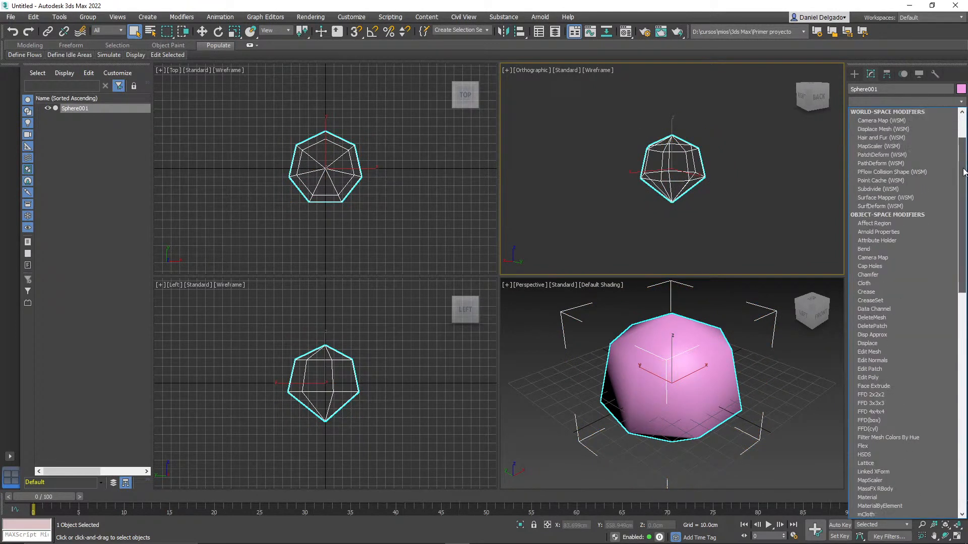
pyautogui.scroll(-1, 963, 171)
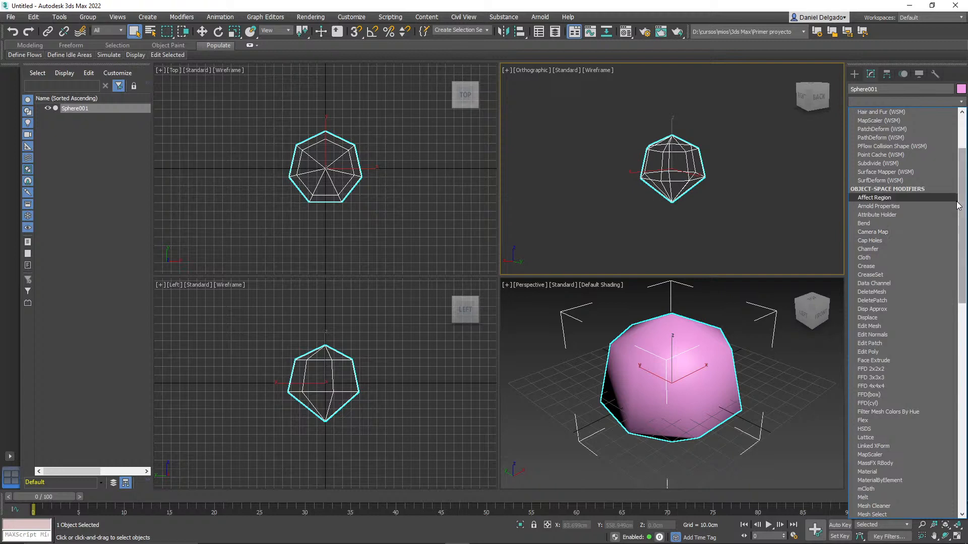
pyautogui.moveTo(963, 196); pyautogui.dragTo(964, 161)
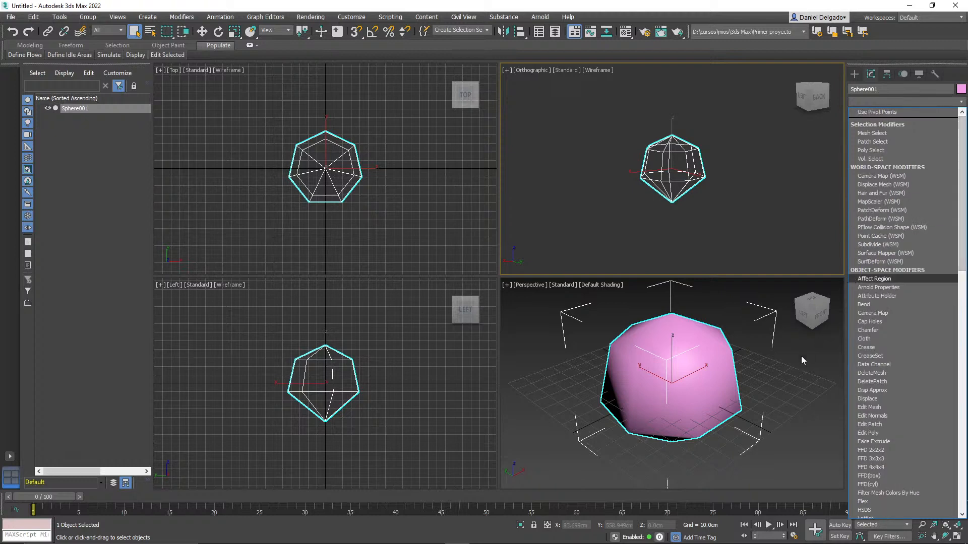
pyautogui.click(738, 373)
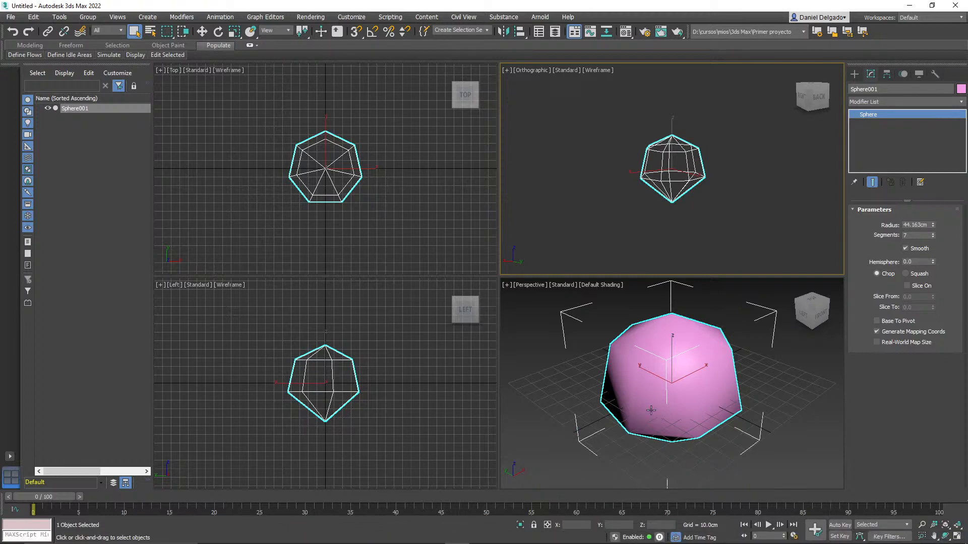
pyautogui.click(960, 102)
pyautogui.moveTo(962, 156); pyautogui.dragTo(966, 222)
pyautogui.scroll(3, 920, 265)
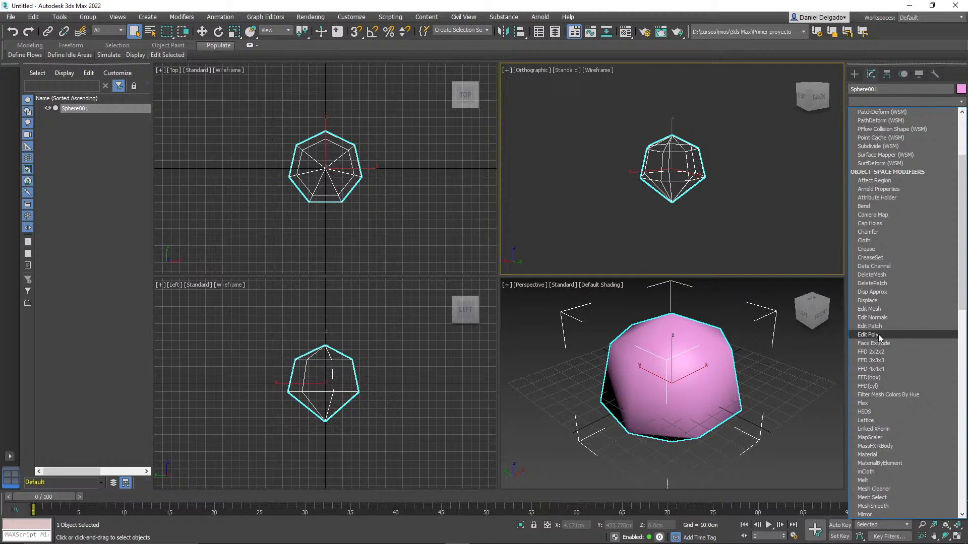
pyautogui.click(799, 400)
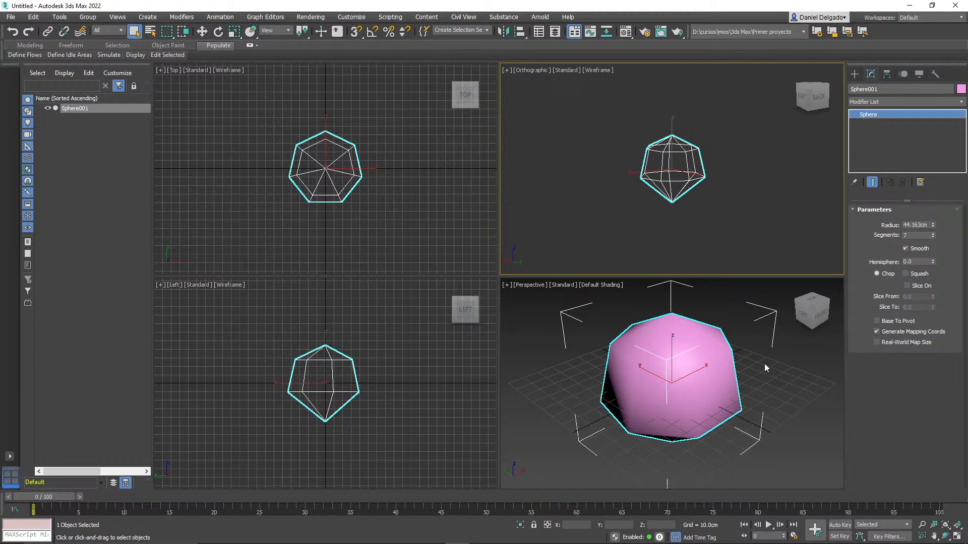
pyautogui.rightClick(539, 343)
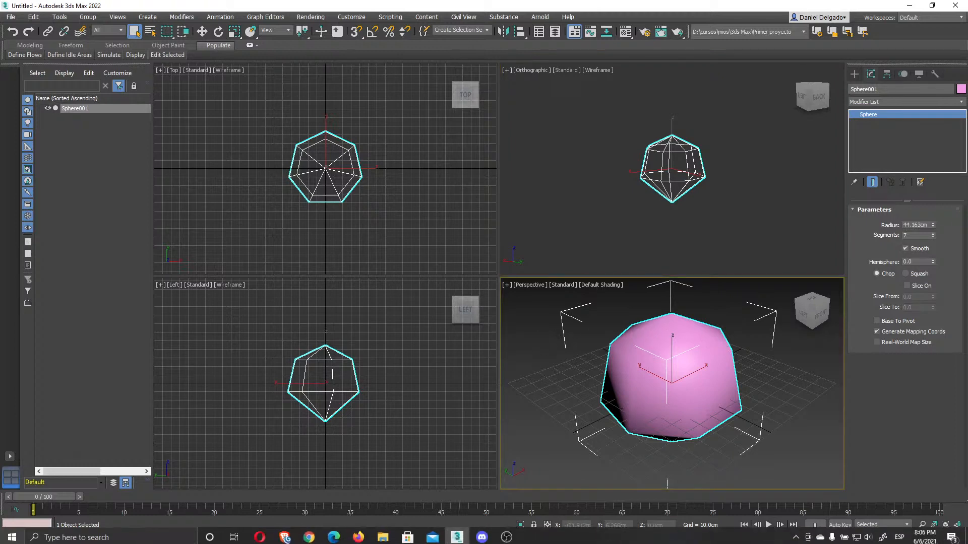
# Step: Switch to OBS to check the live stream, and return to 3ds Max with the sphere deselected
pyautogui.moveTo(487, 538)
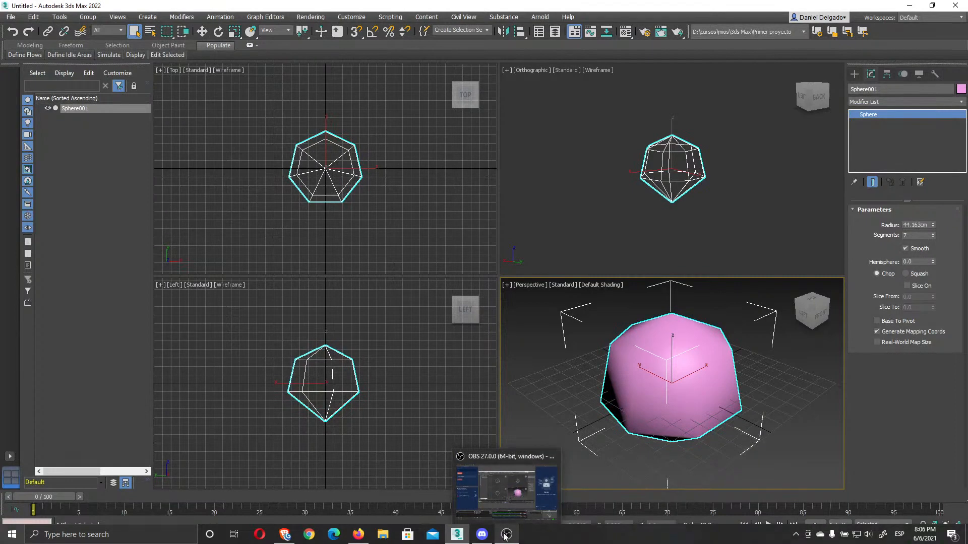
pyautogui.click(497, 503)
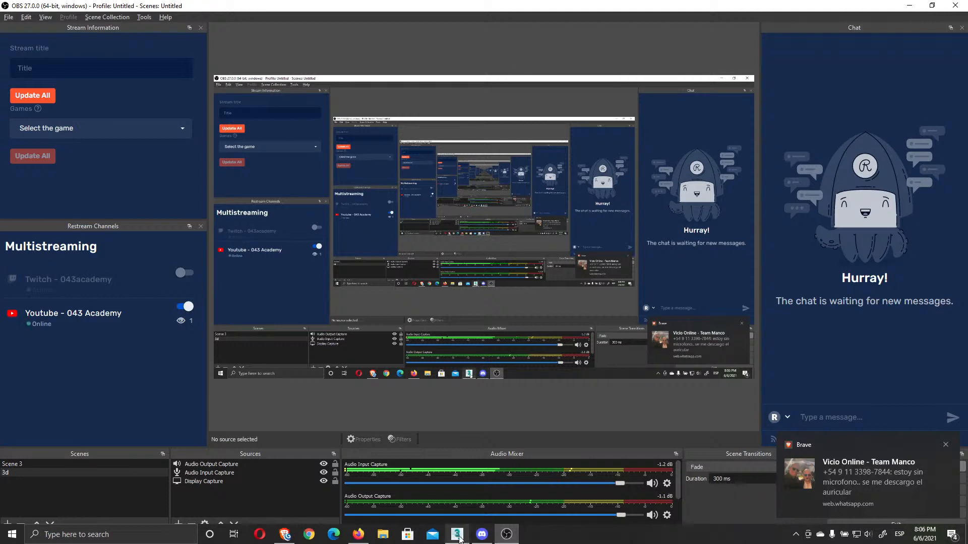
pyautogui.moveTo(459, 539)
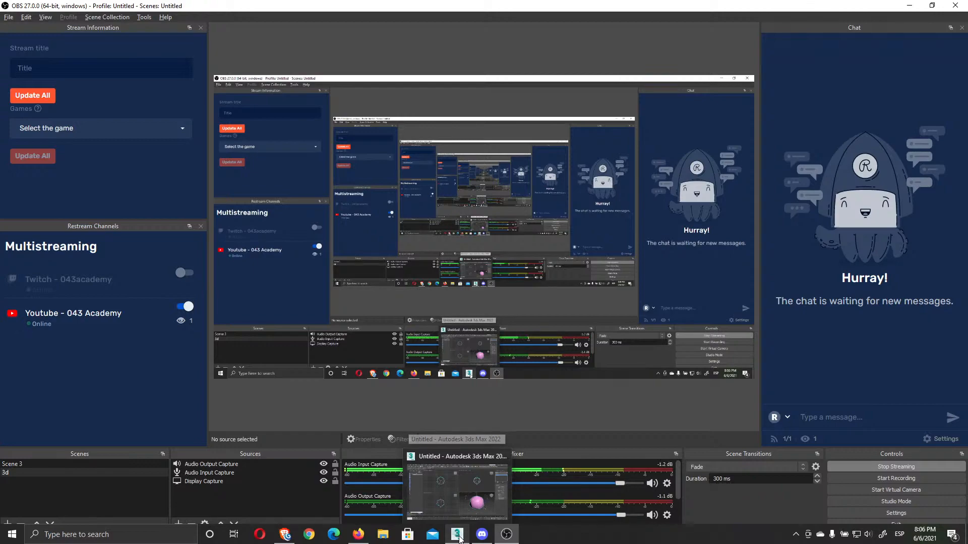
pyautogui.click(460, 539)
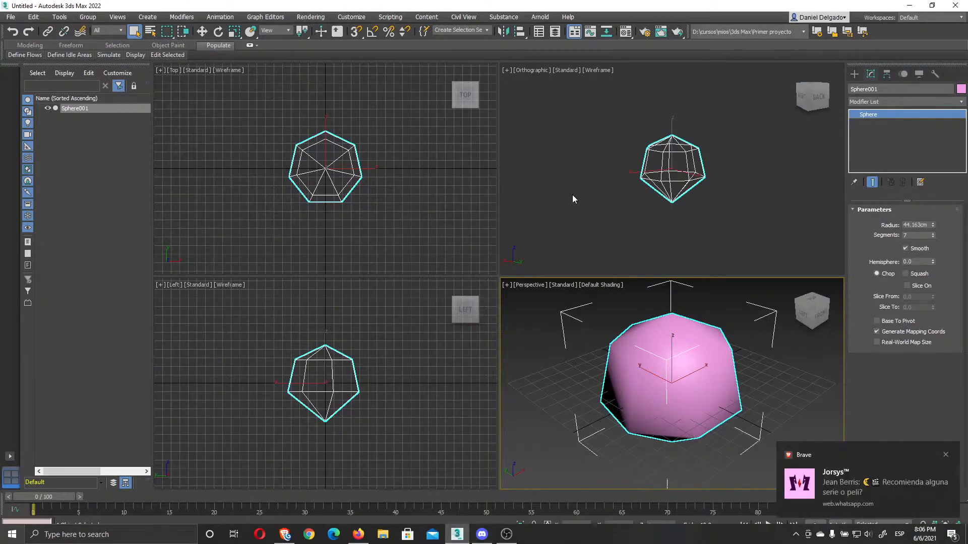
pyautogui.click(555, 401)
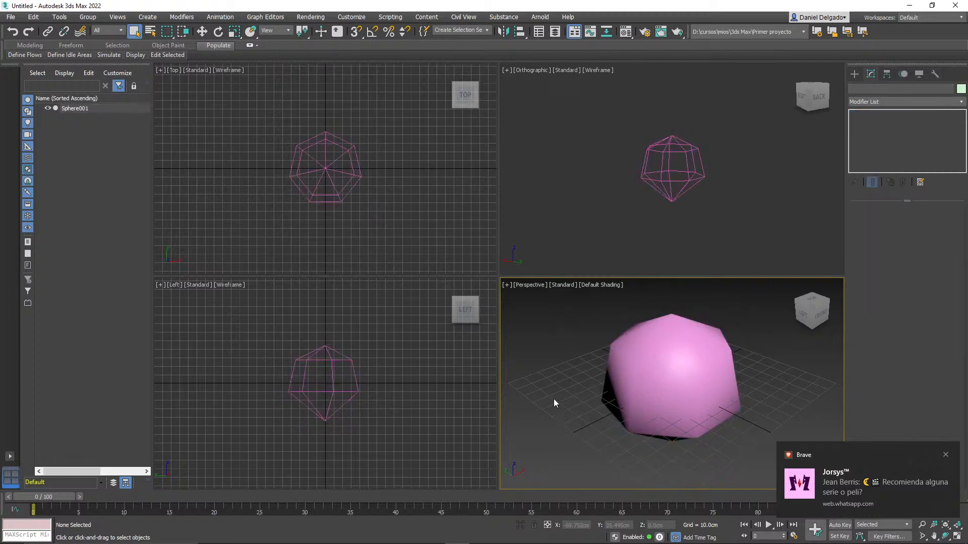